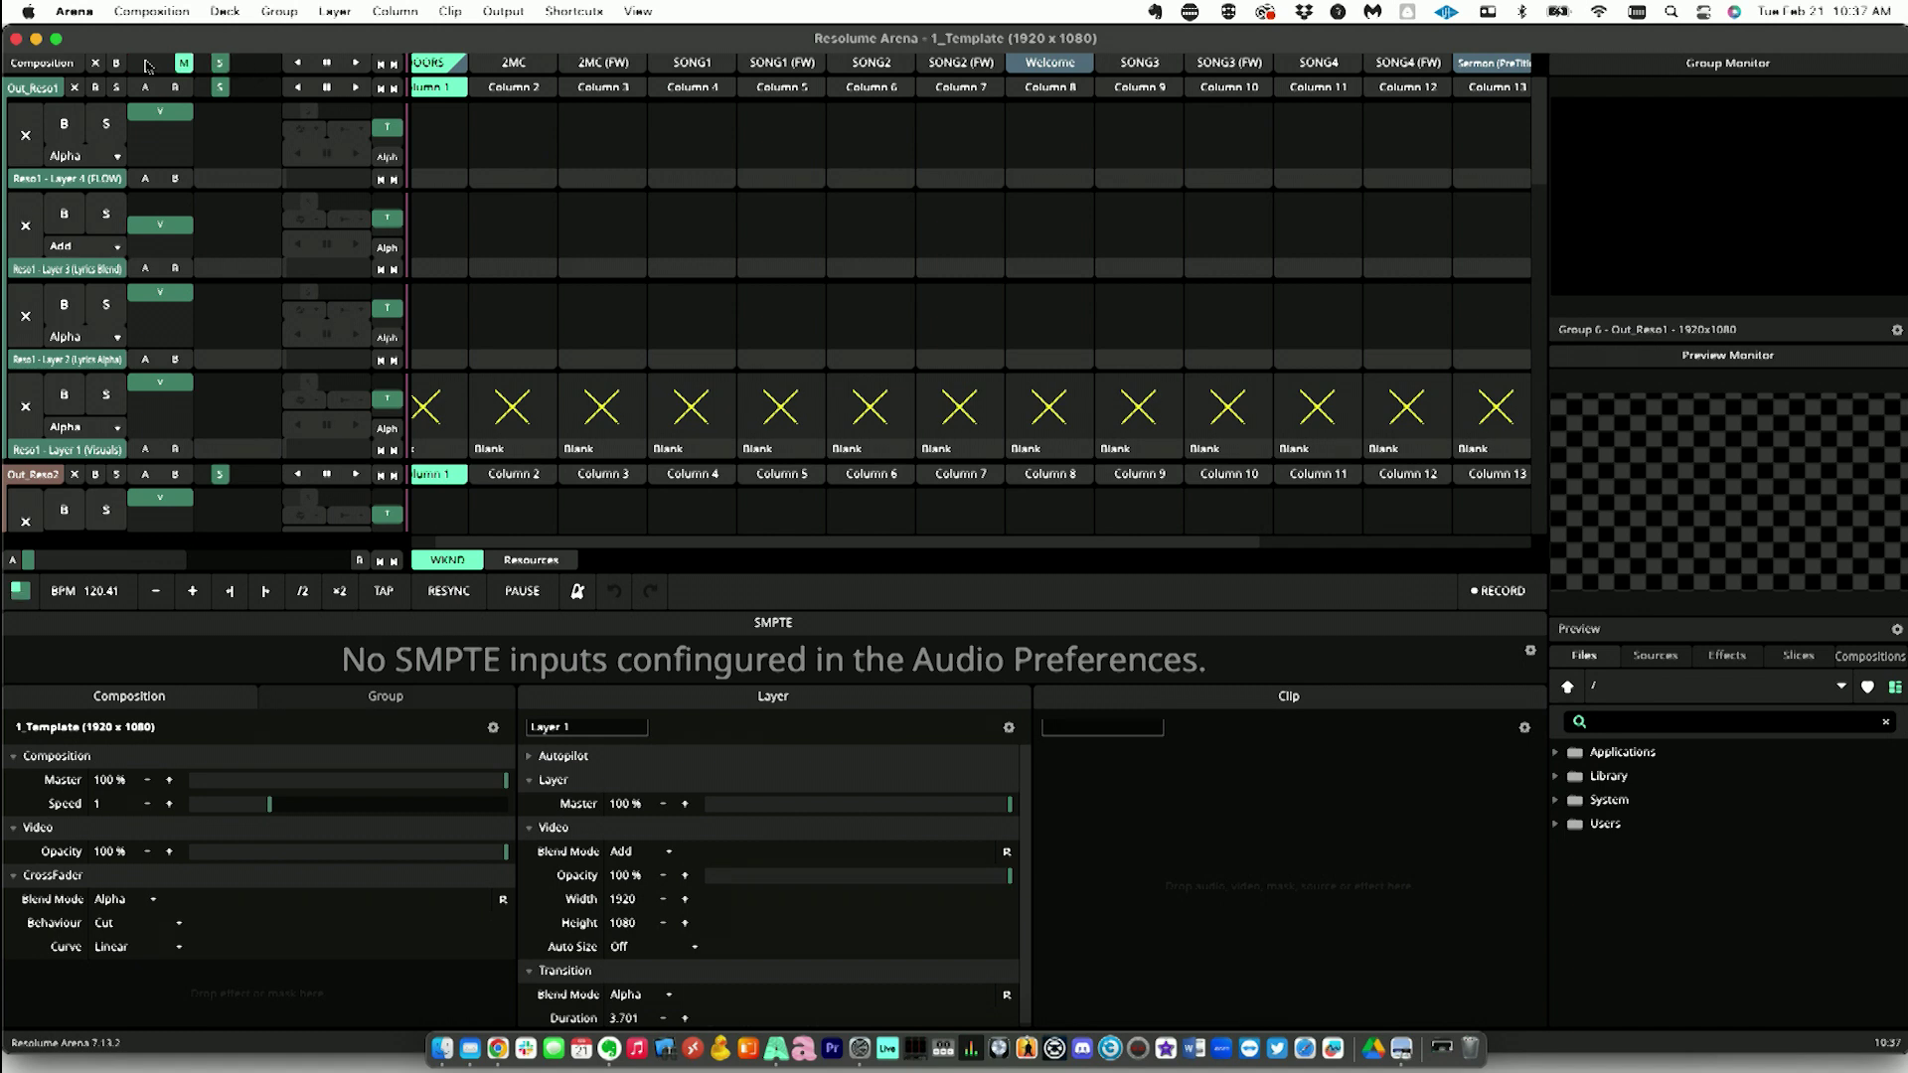
Step: Select the composition and try its master and speed controls, then set the composition speed to 1
{"action": "left_click", "coordinate": [63, 62]}
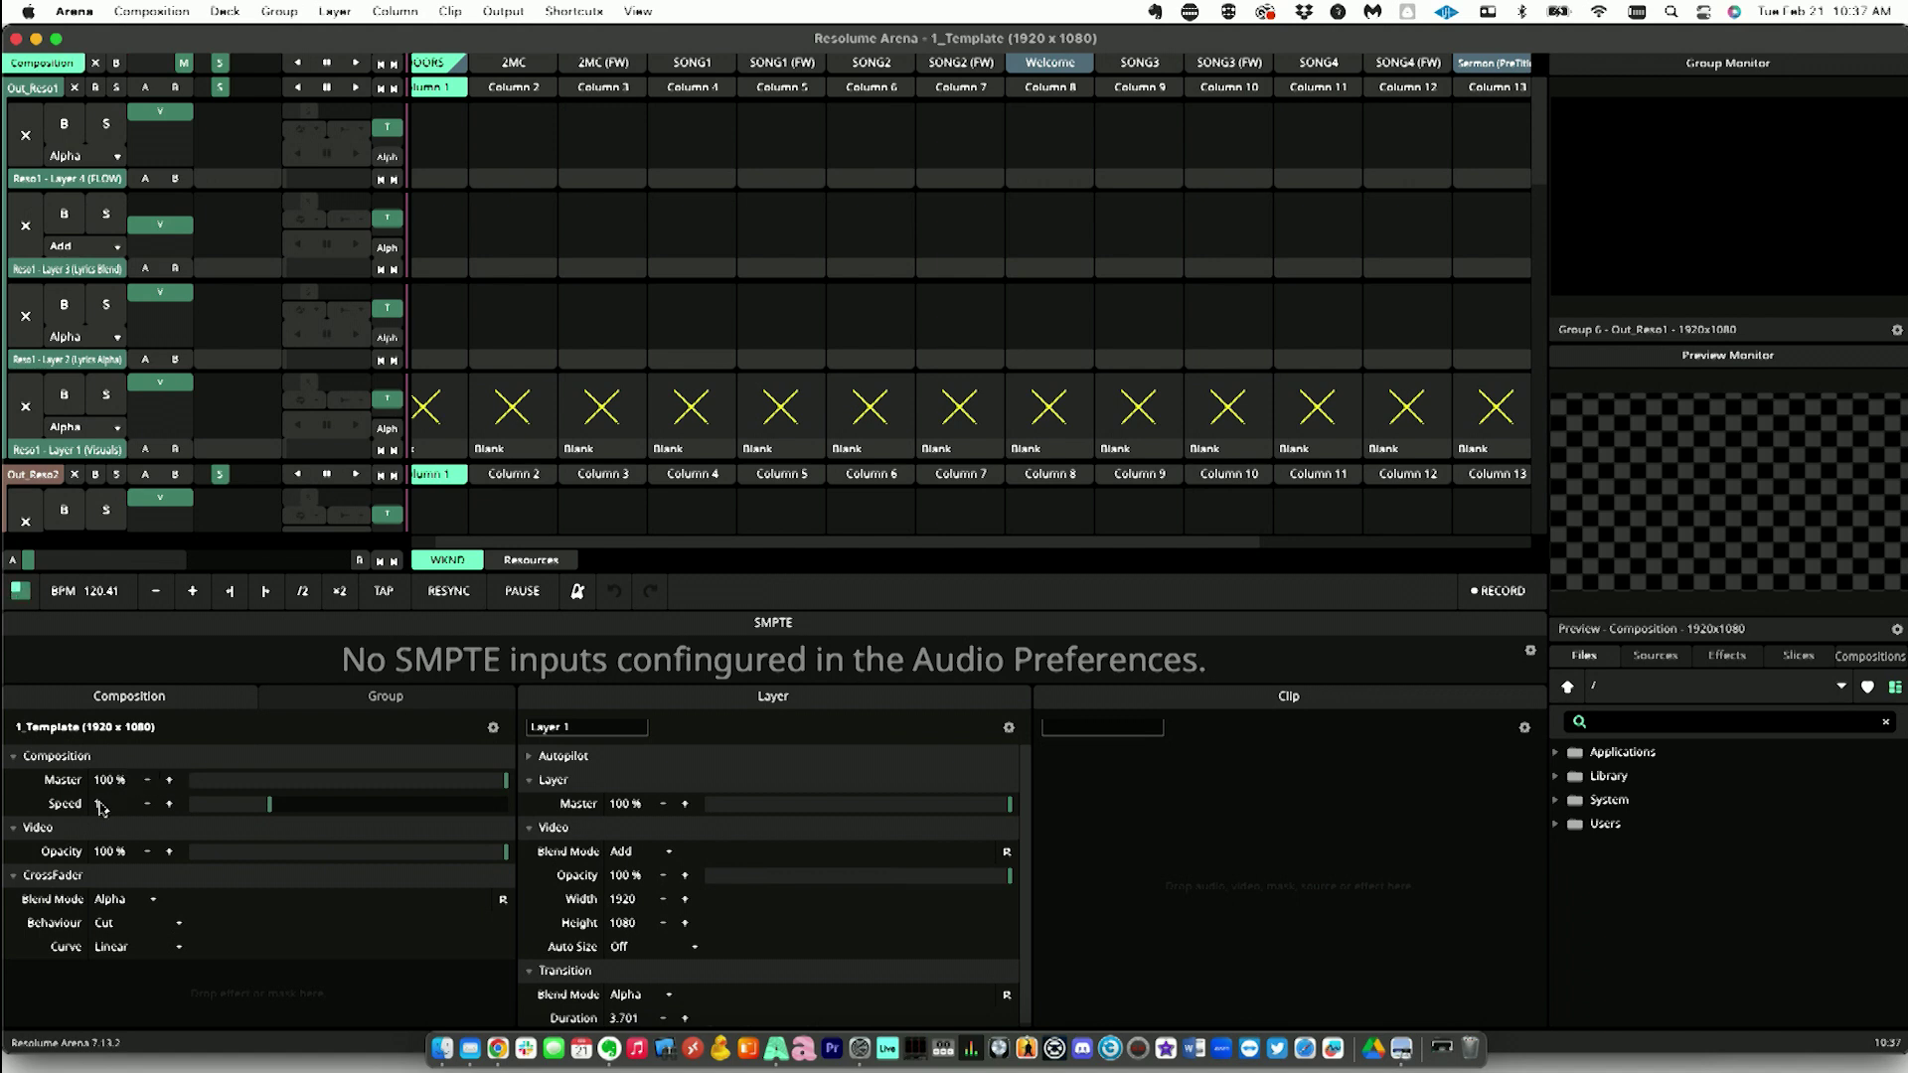
{"action": "mouse_move", "coordinate": [184, 62]}
{"action": "left_mouse_down"}
{"action": "mouse_move", "coordinate": [77, 64]}
{"action": "mouse_move", "coordinate": [250, 66]}
{"action": "mouse_move", "coordinate": [138, 62]}
{"action": "mouse_move", "coordinate": [189, 63]}
{"action": "left_mouse_up"}
{"action": "mouse_move", "coordinate": [270, 803]}
{"action": "left_mouse_down"}
{"action": "mouse_move", "coordinate": [328, 803]}
{"action": "mouse_move", "coordinate": [238, 806]}
{"action": "mouse_move", "coordinate": [256, 806]}
{"action": "left_mouse_up"}
{"action": "mouse_move", "coordinate": [216, 66]}
{"action": "left_mouse_down"}
{"action": "mouse_move", "coordinate": [256, 65]}
{"action": "mouse_move", "coordinate": [211, 67]}
{"action": "mouse_move", "coordinate": [255, 68]}
{"action": "mouse_move", "coordinate": [226, 71]}
{"action": "left_mouse_up"}
{"action": "double_click", "coordinate": [111, 802]}
{"action": "type", "text": "1"}
{"action": "key", "text": "Return"}
Step: Look through the saved compositions, files, sources, effects and slices available in the browser, returning to the compositions list
{"action": "left_click", "coordinate": [1869, 656]}
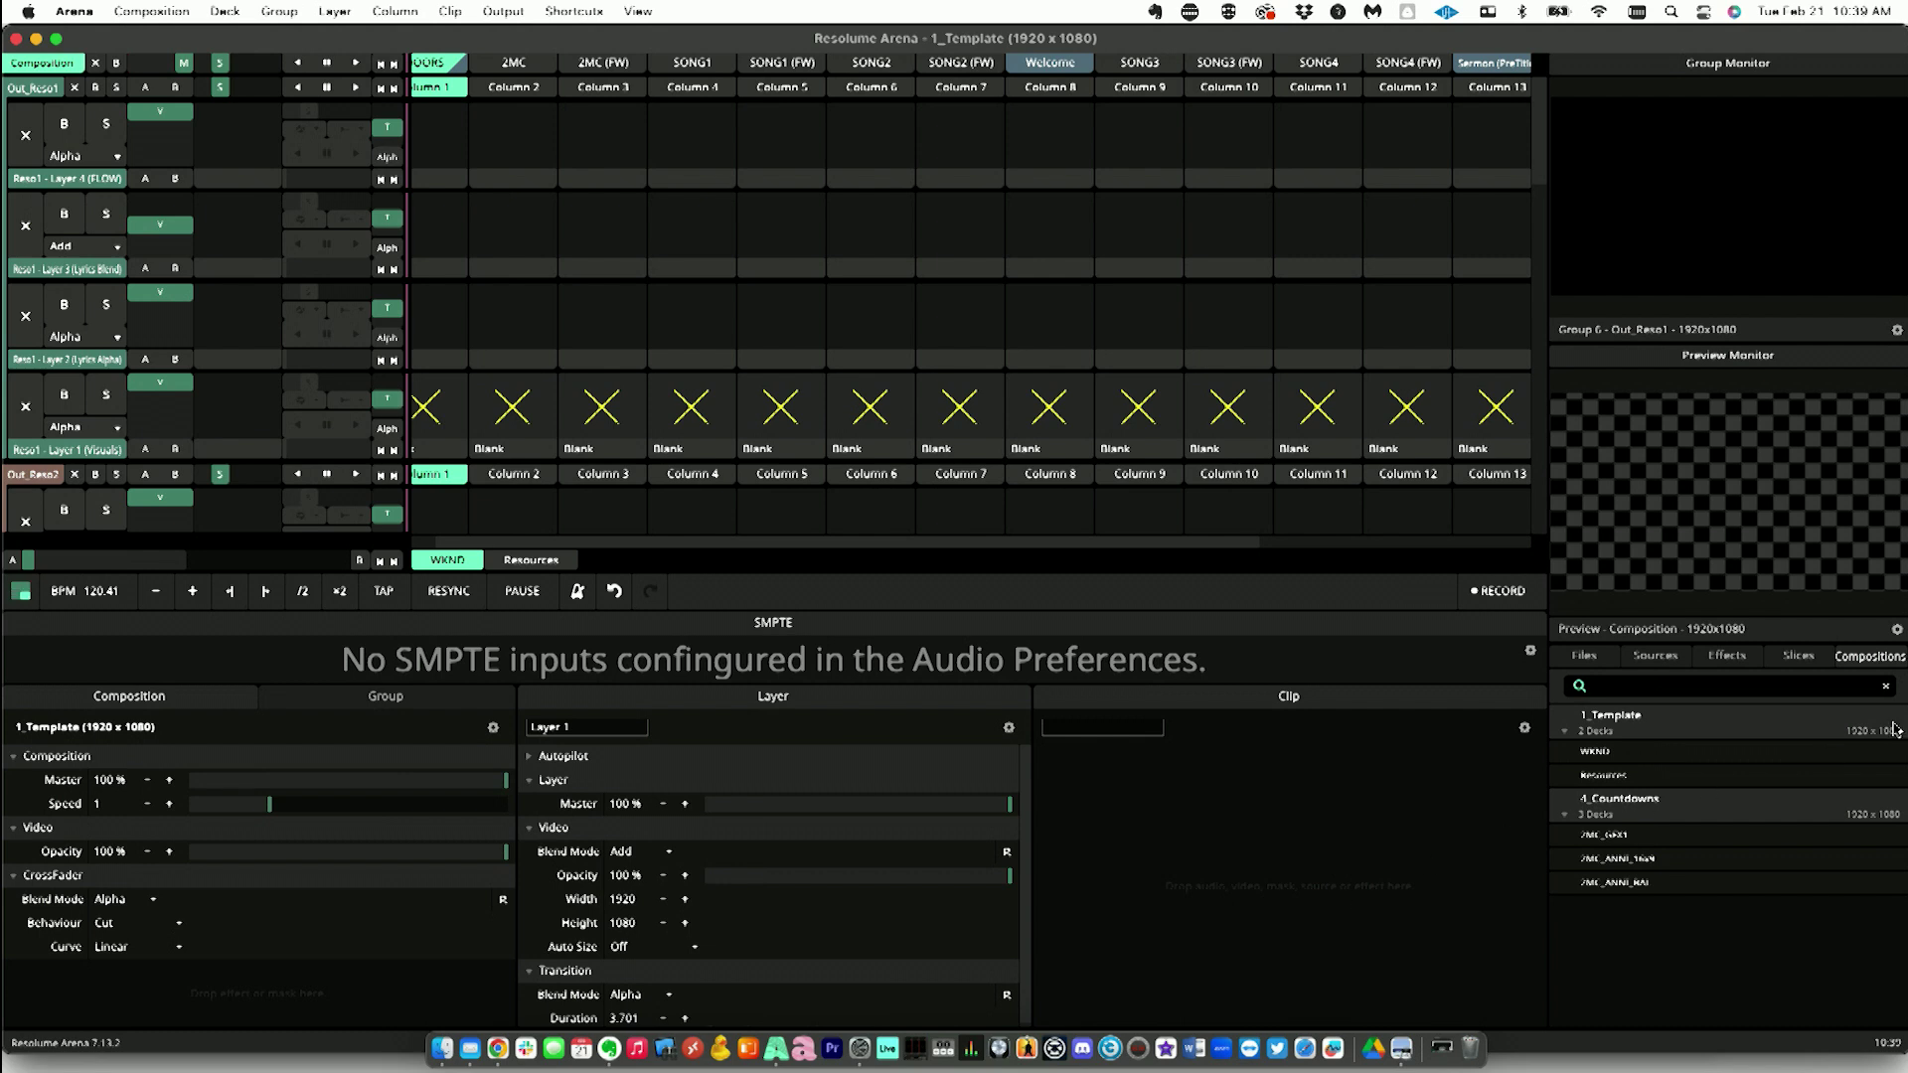
{"action": "left_click", "coordinate": [1585, 657]}
{"action": "left_click", "coordinate": [1639, 666]}
{"action": "left_click", "coordinate": [1731, 663]}
{"action": "left_click", "coordinate": [1809, 664]}
{"action": "left_click", "coordinate": [1868, 660]}
Step: View the Resources deck of the template, then return to the WKND deck
{"action": "left_click", "coordinate": [530, 560]}
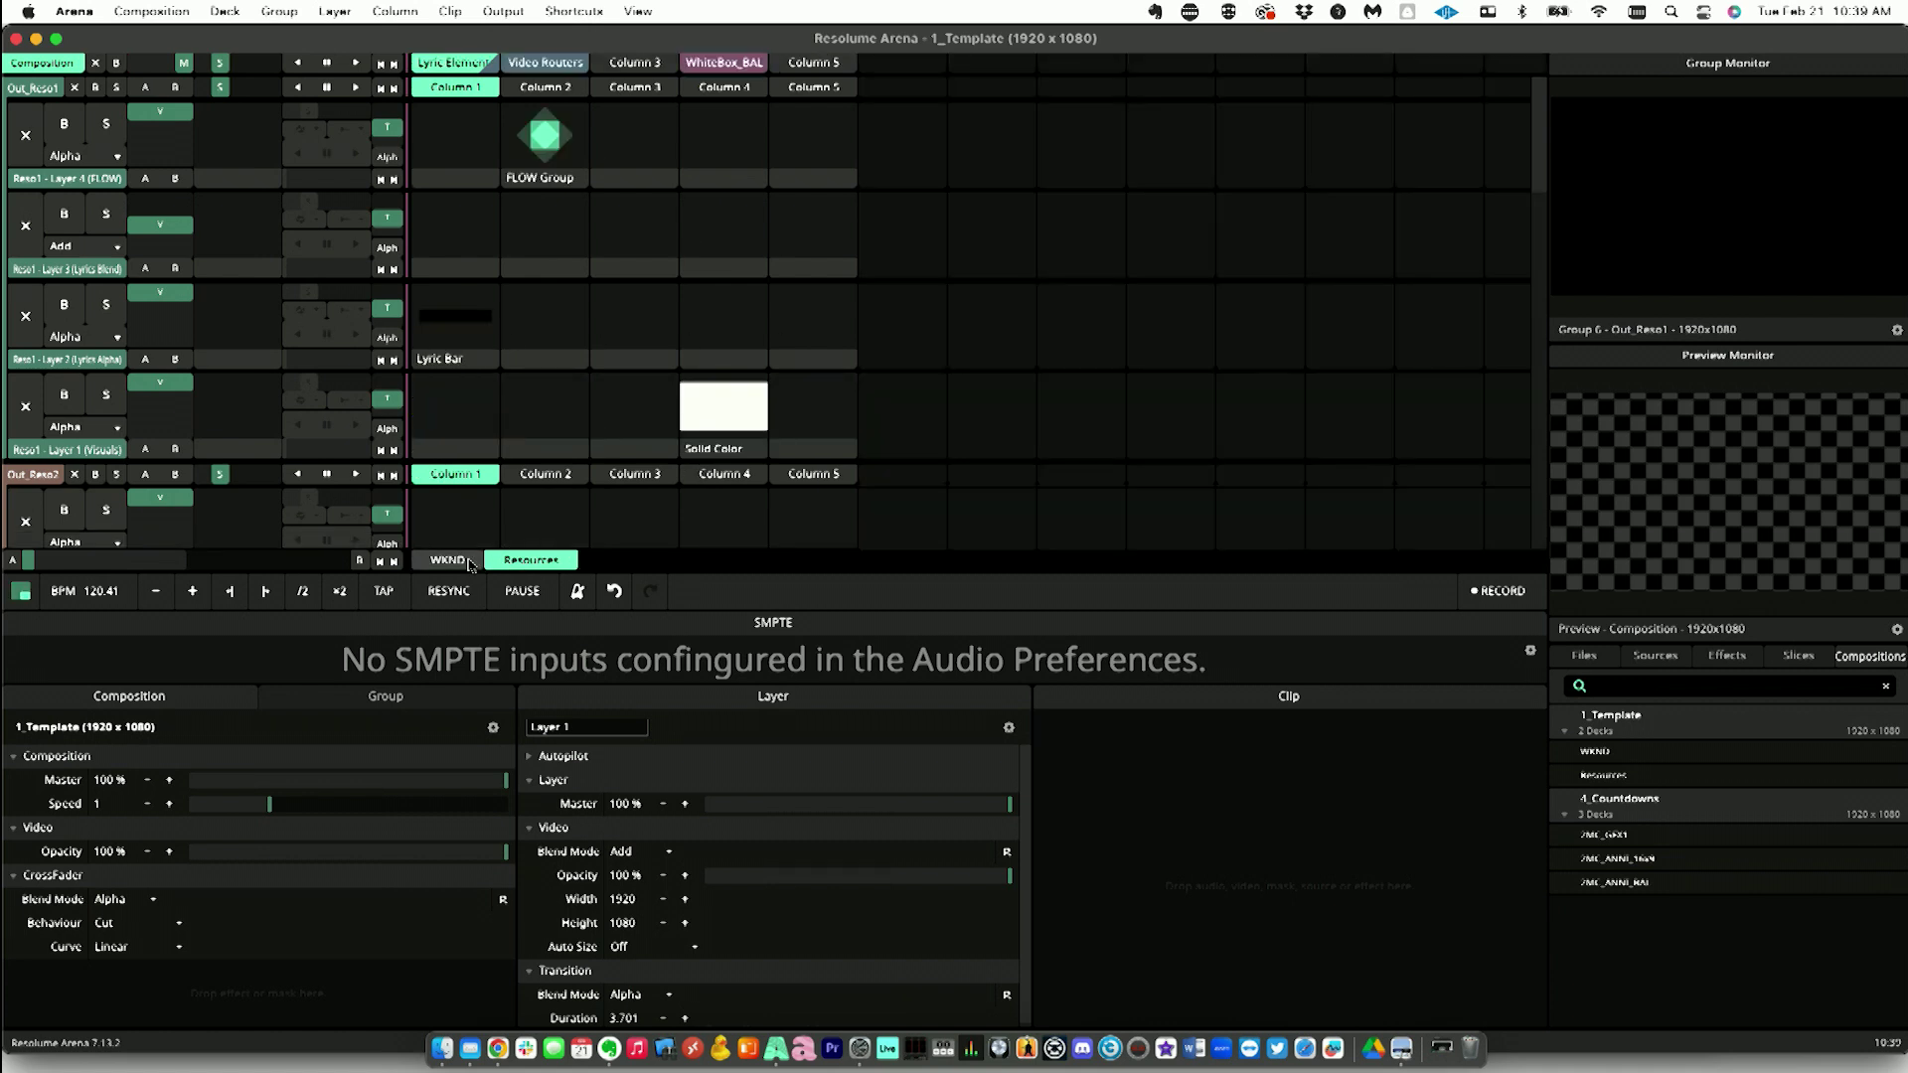
{"action": "left_click", "coordinate": [449, 560]}
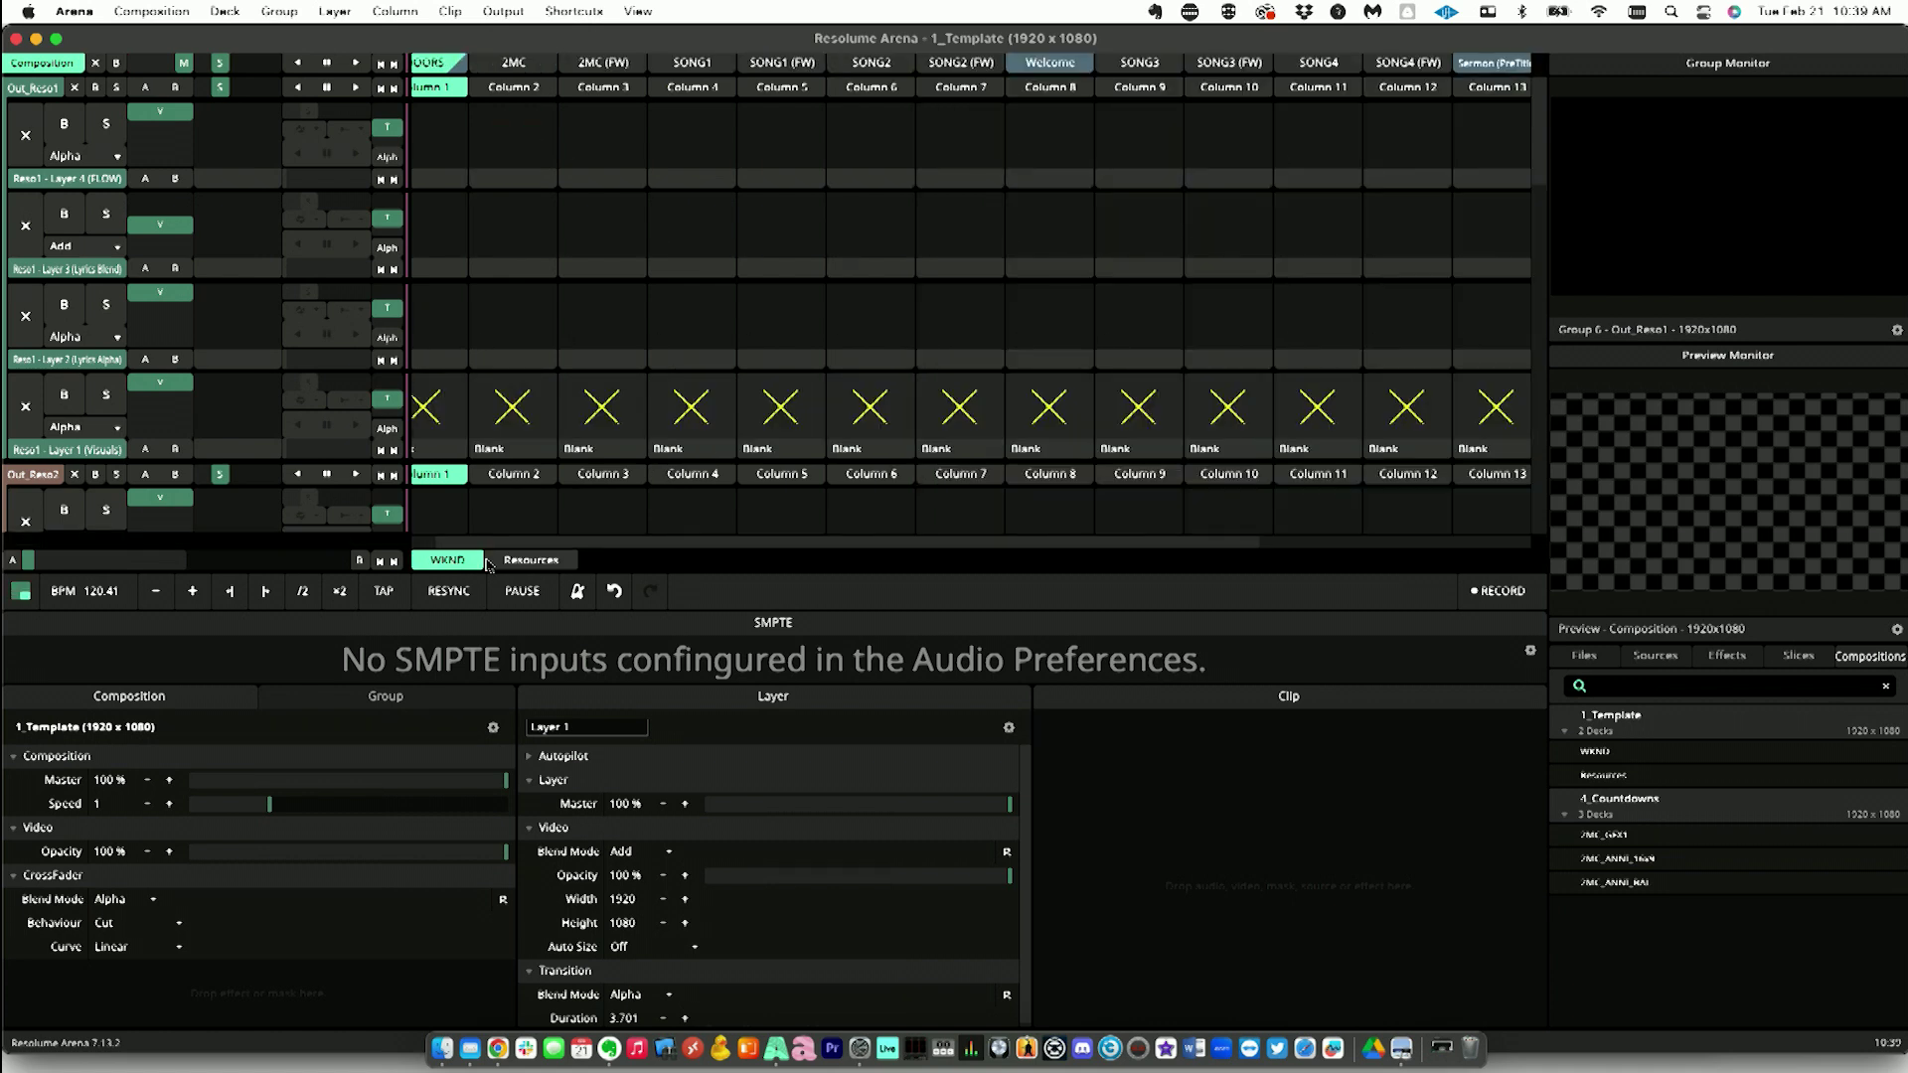
{"action": "left_click", "coordinate": [489, 562]}
{"action": "left_click", "coordinate": [466, 563]}
Step: Load the 2MC_GFX1 deck from the 4_Countdowns composition into the current template
{"action": "left_click", "coordinate": [1686, 842]}
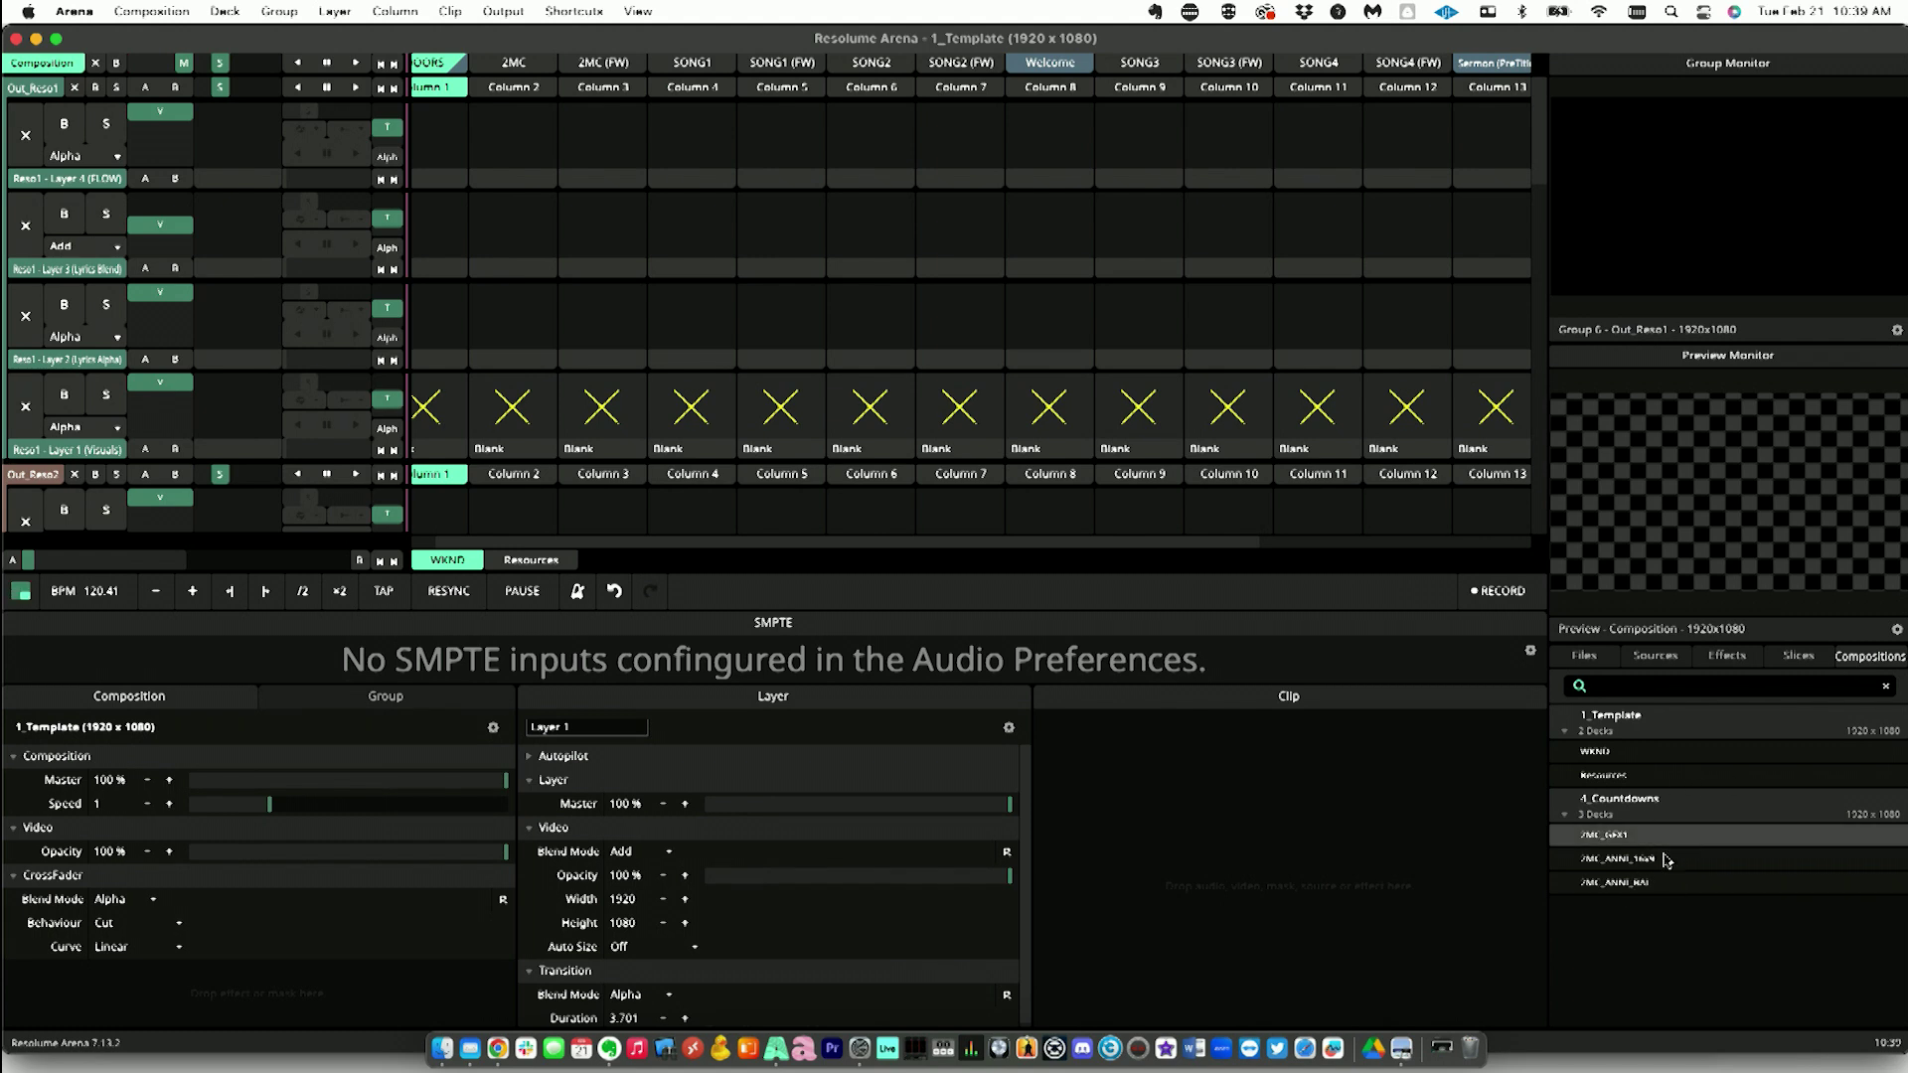
{"action": "left_click_drag", "start_coordinate": [1654, 842], "coordinate": [1530, 841]}
{"action": "double_click", "coordinate": [1686, 842]}
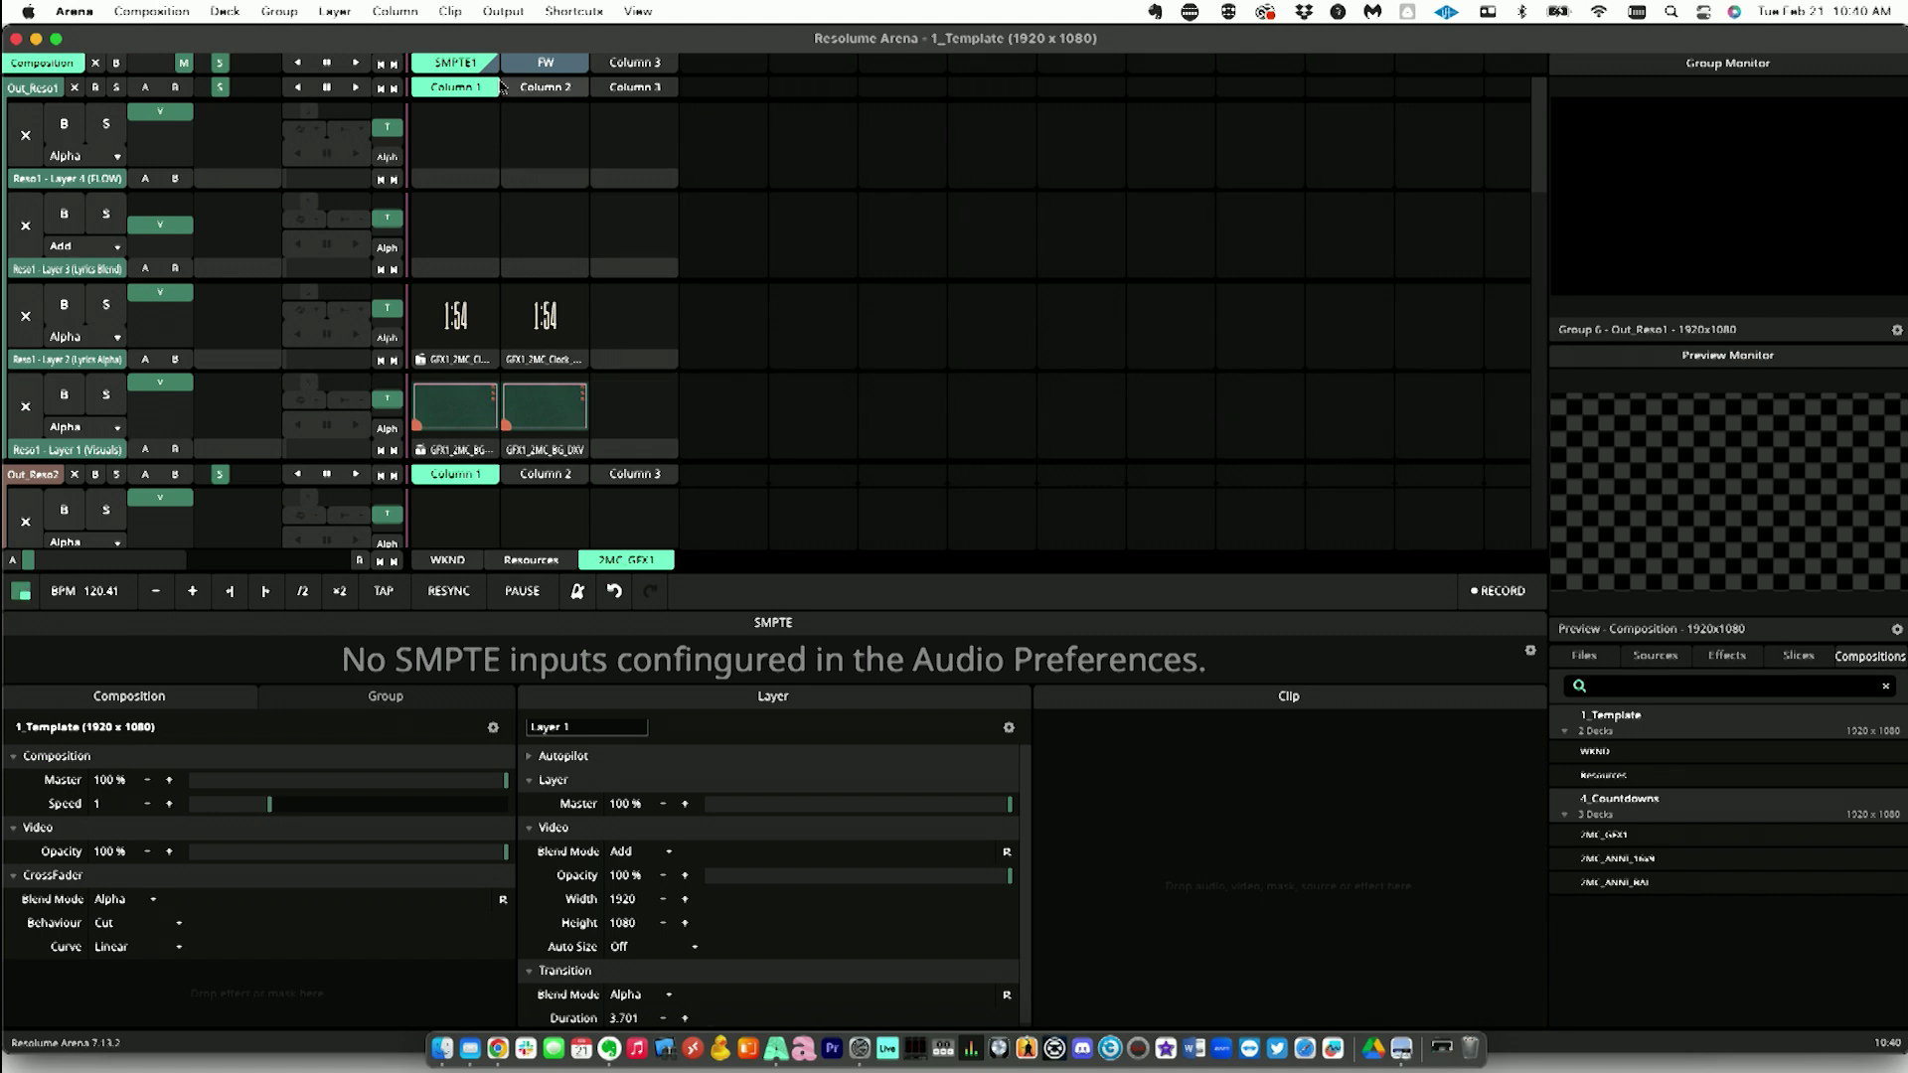
Step: Trigger the FW and SMPTE1 columns of the 2MC_GFX1 deck in turn, ending on FW
{"action": "left_click", "coordinate": [574, 64]}
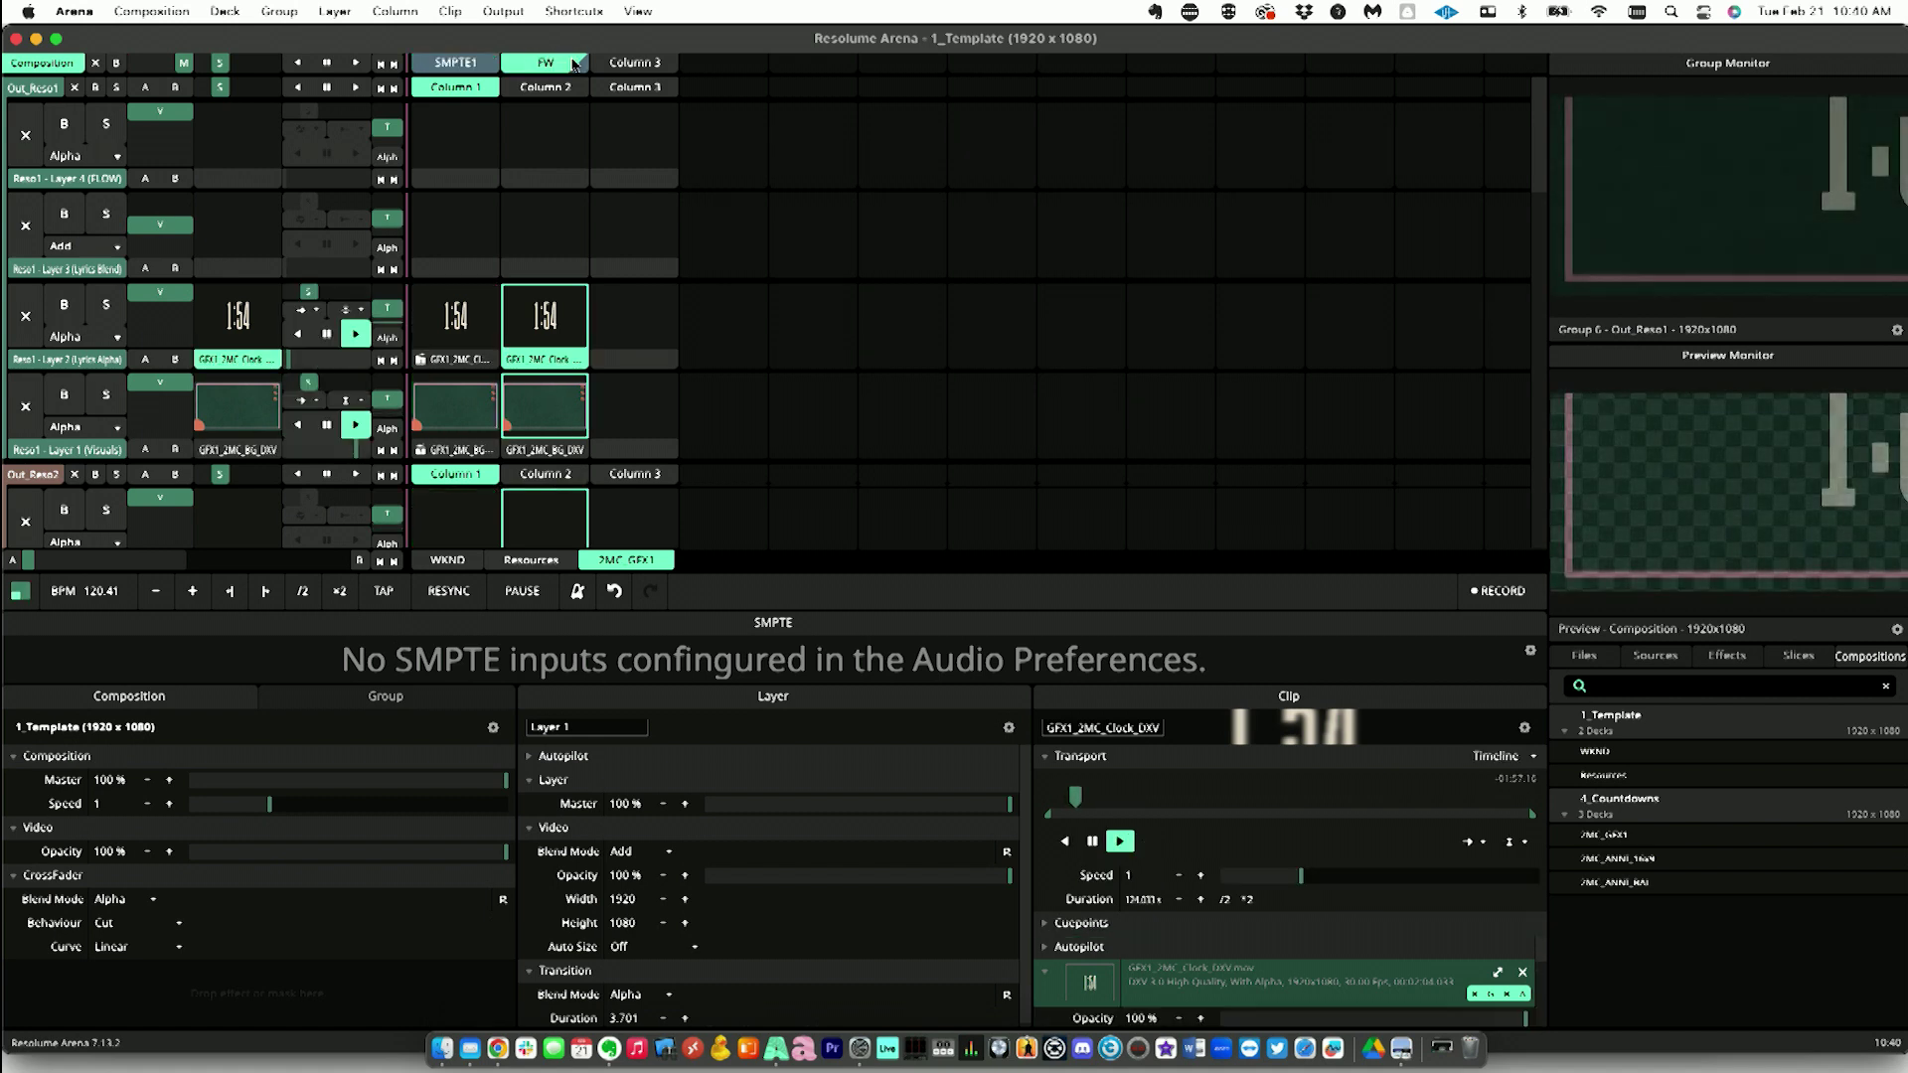
{"action": "left_click", "coordinate": [469, 63]}
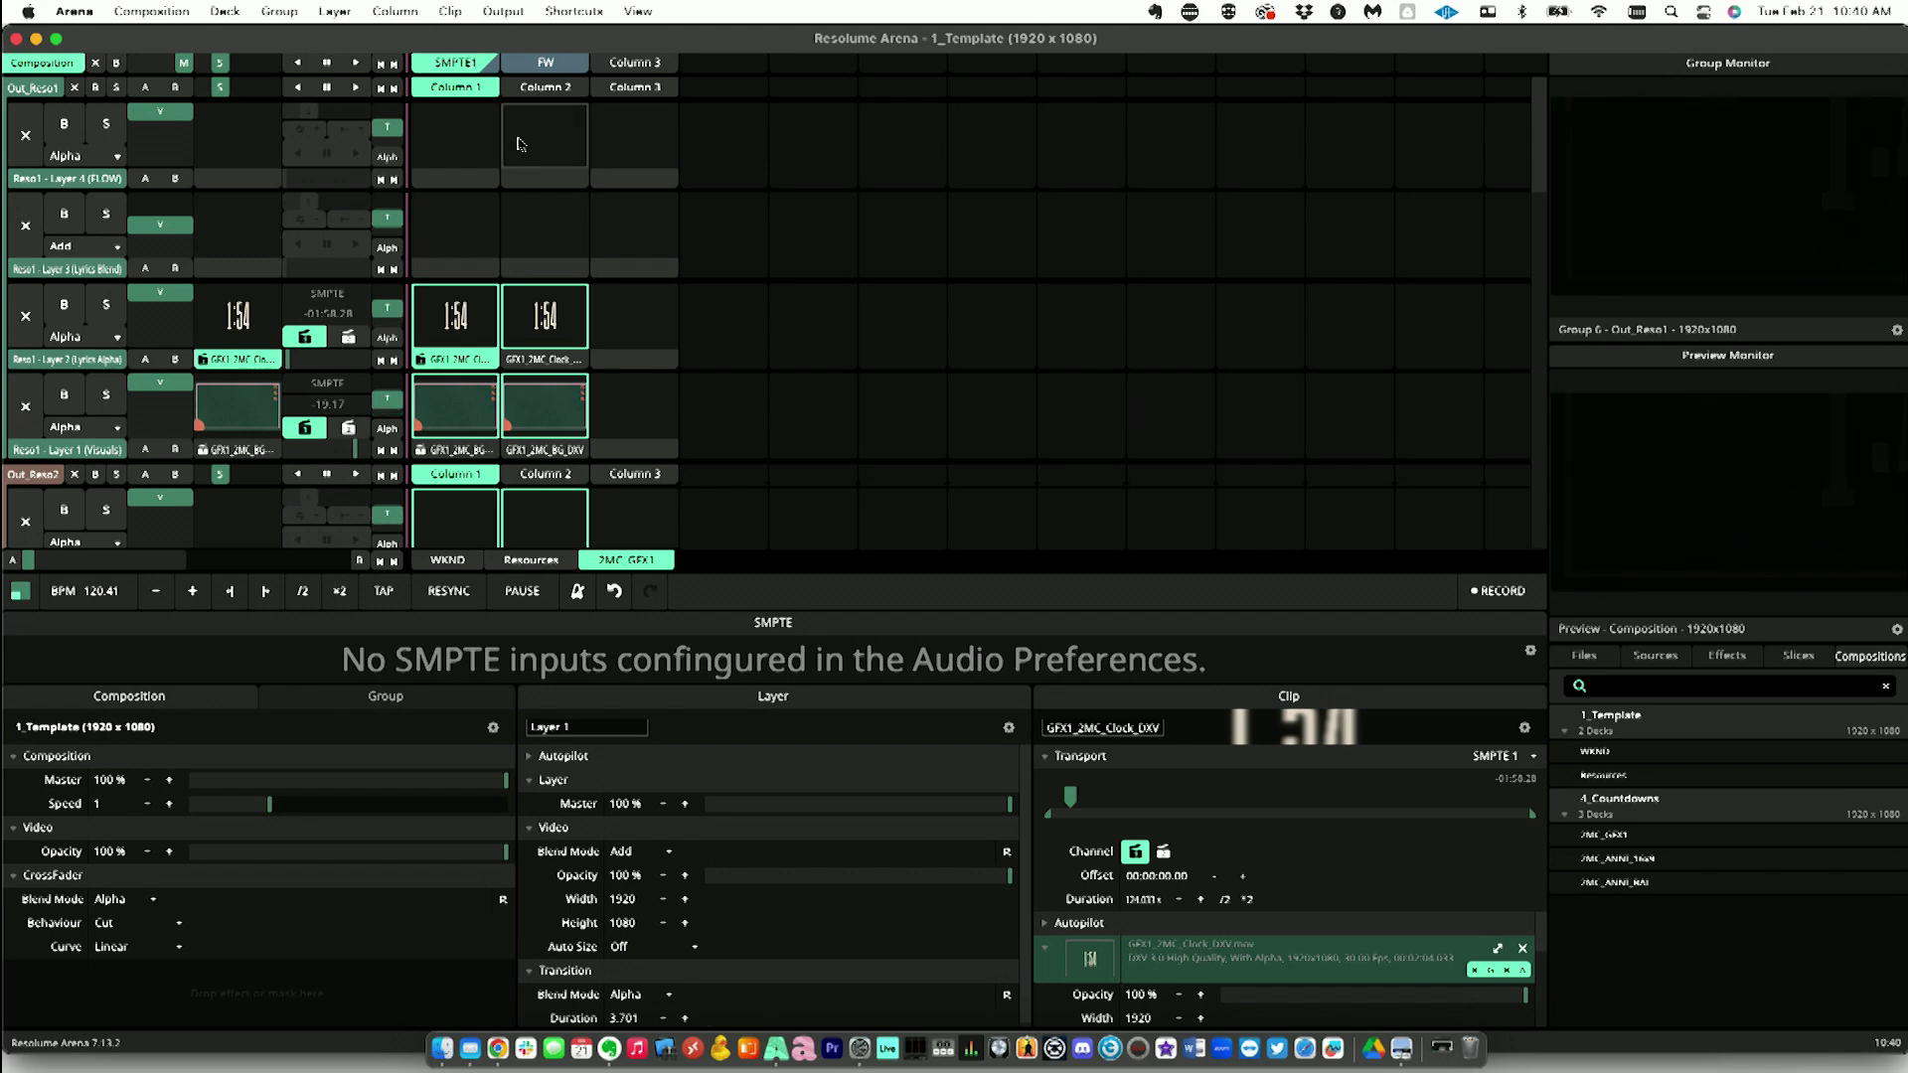
{"action": "left_click", "coordinate": [565, 64]}
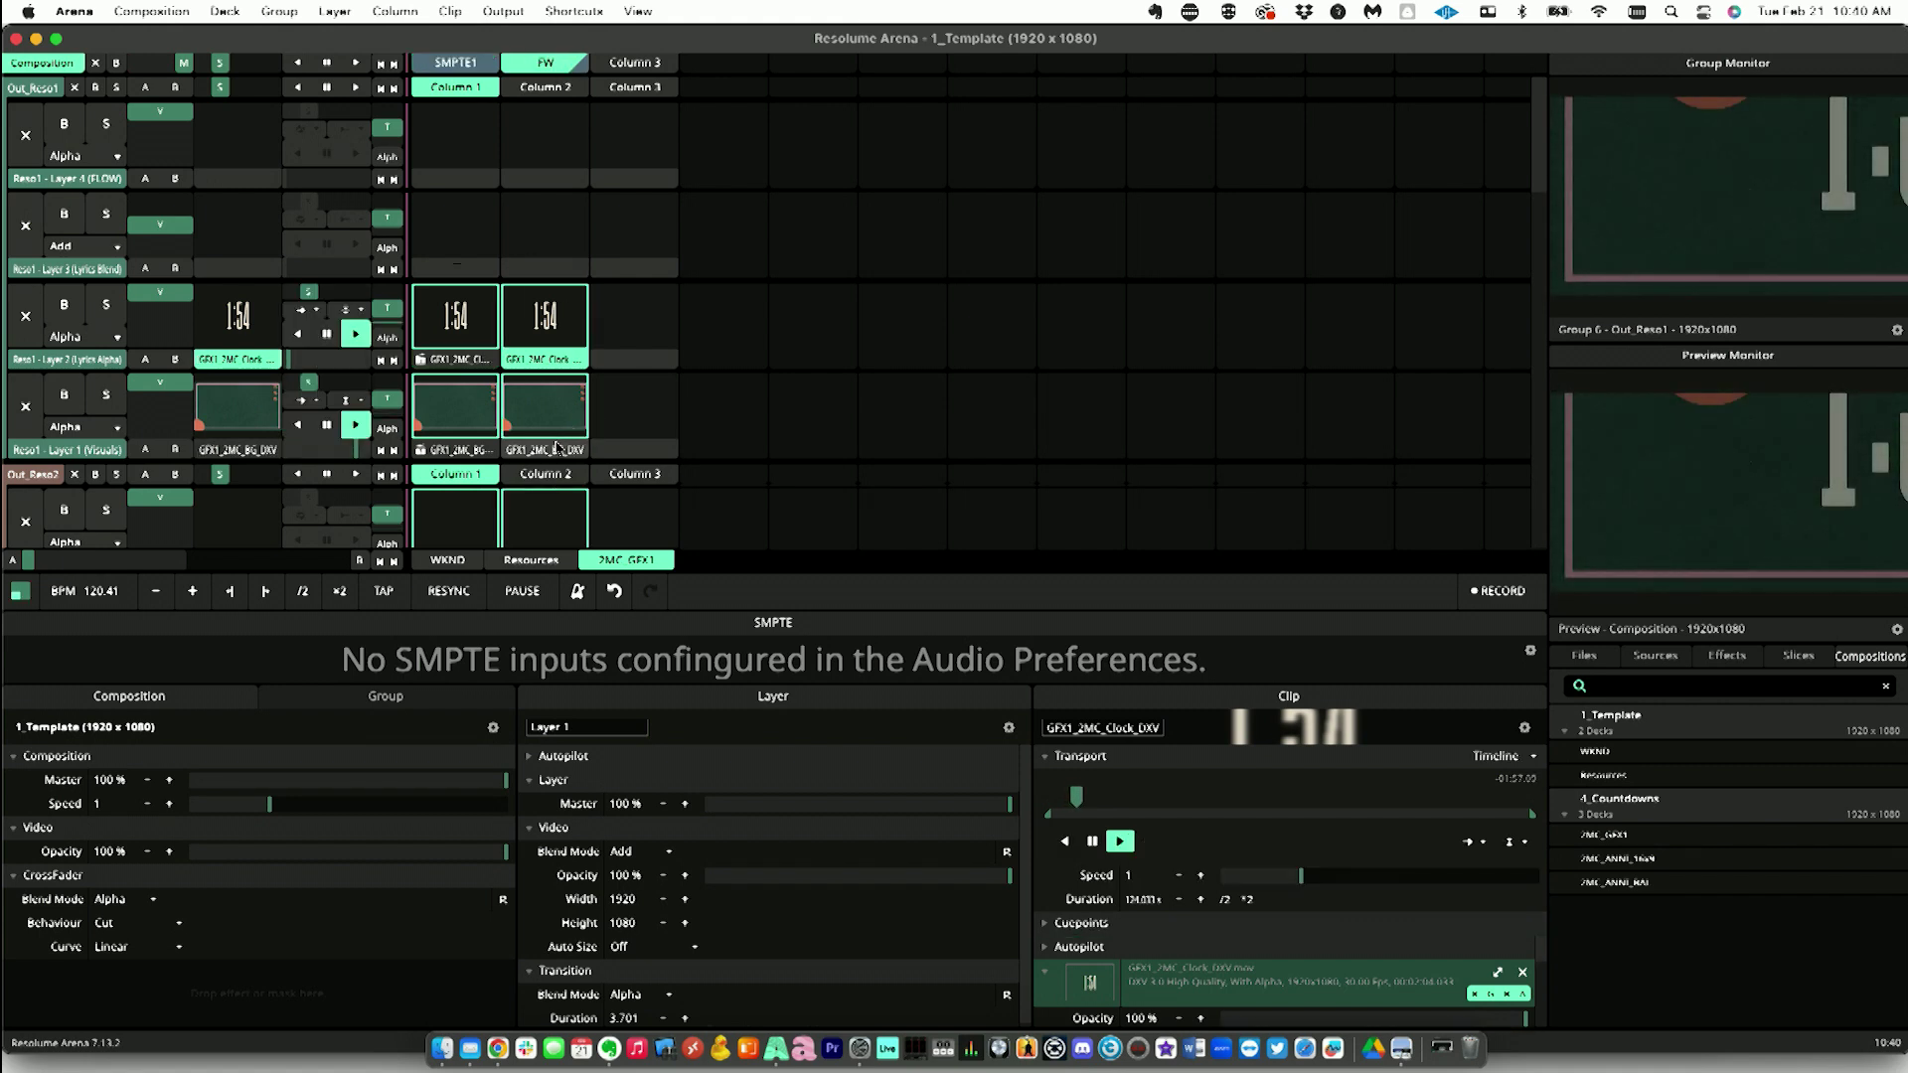
Step: Examine the transport mode and timecode offset of the background clip in the SMPTE1 column
{"action": "left_click", "coordinate": [466, 450]}
{"action": "left_click", "coordinate": [457, 452]}
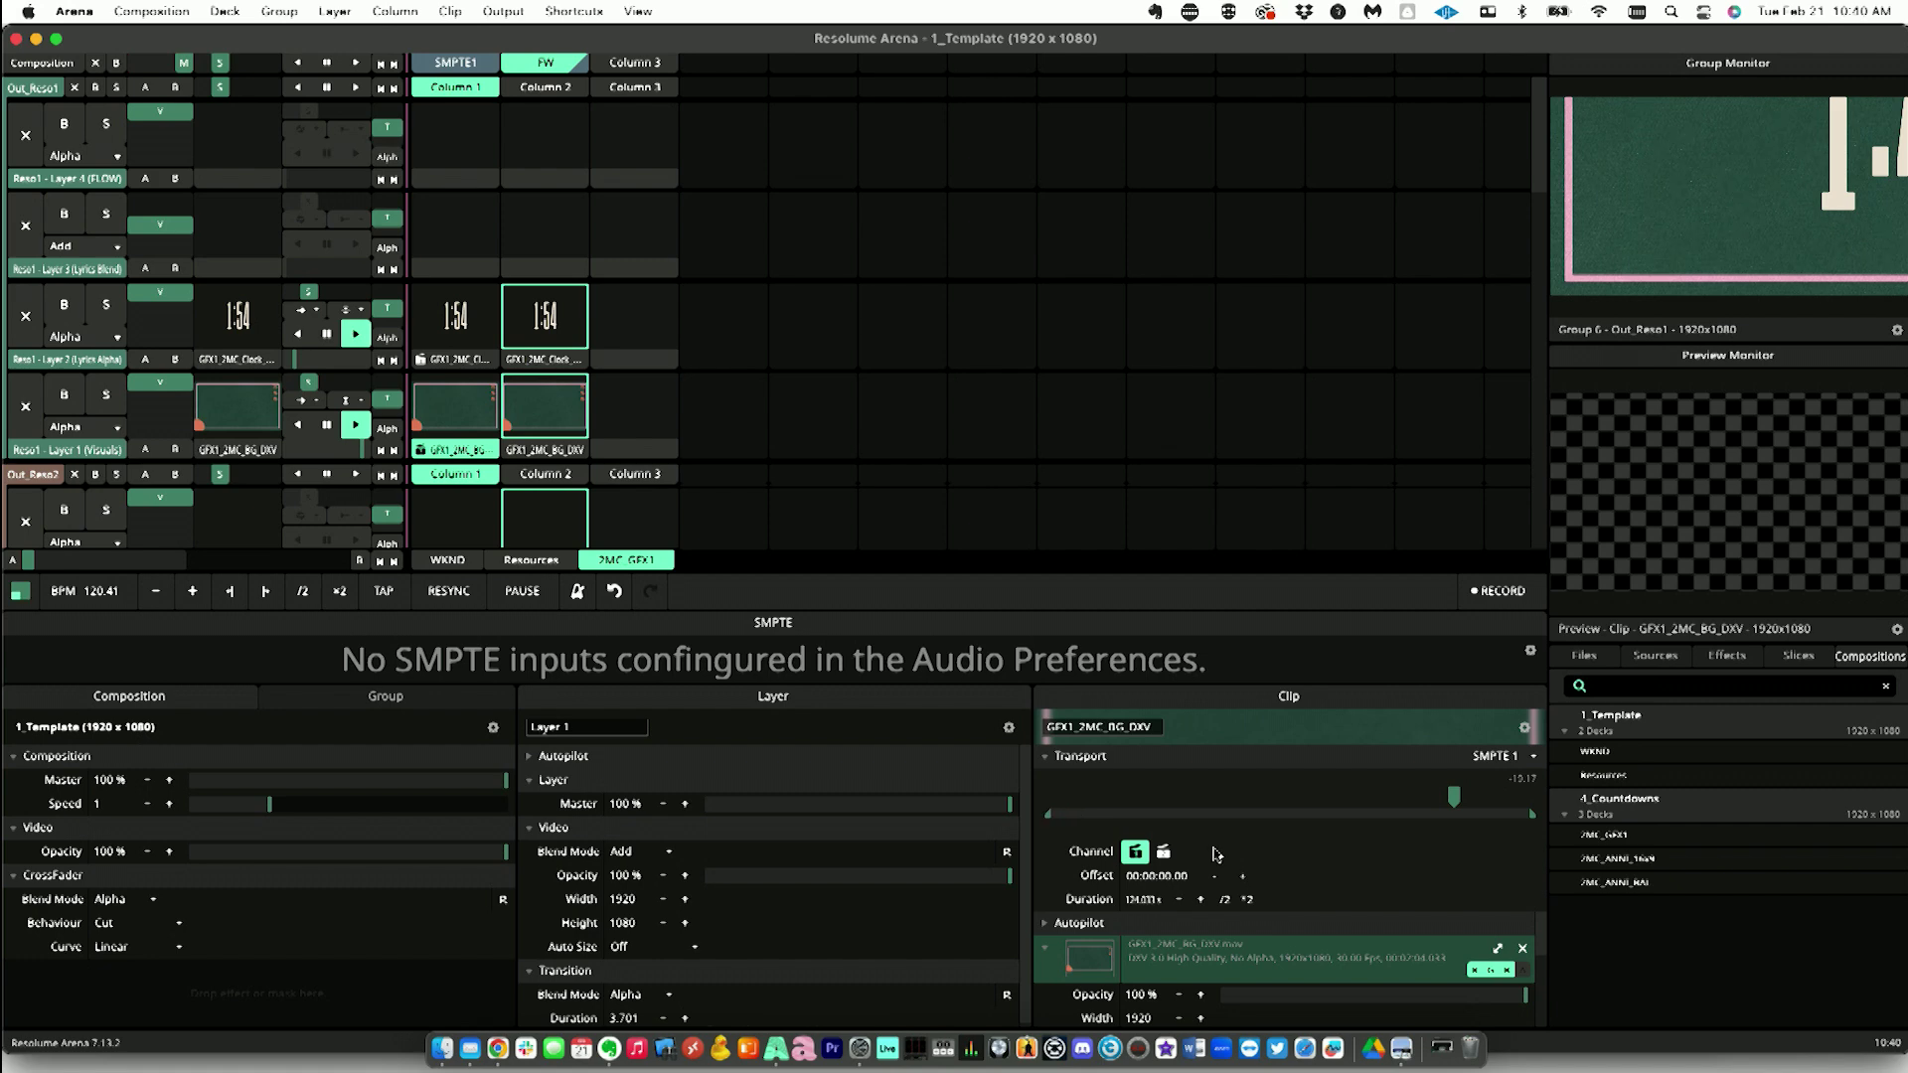
{"action": "left_click", "coordinate": [1513, 757]}
{"action": "left_click", "coordinate": [1514, 760]}
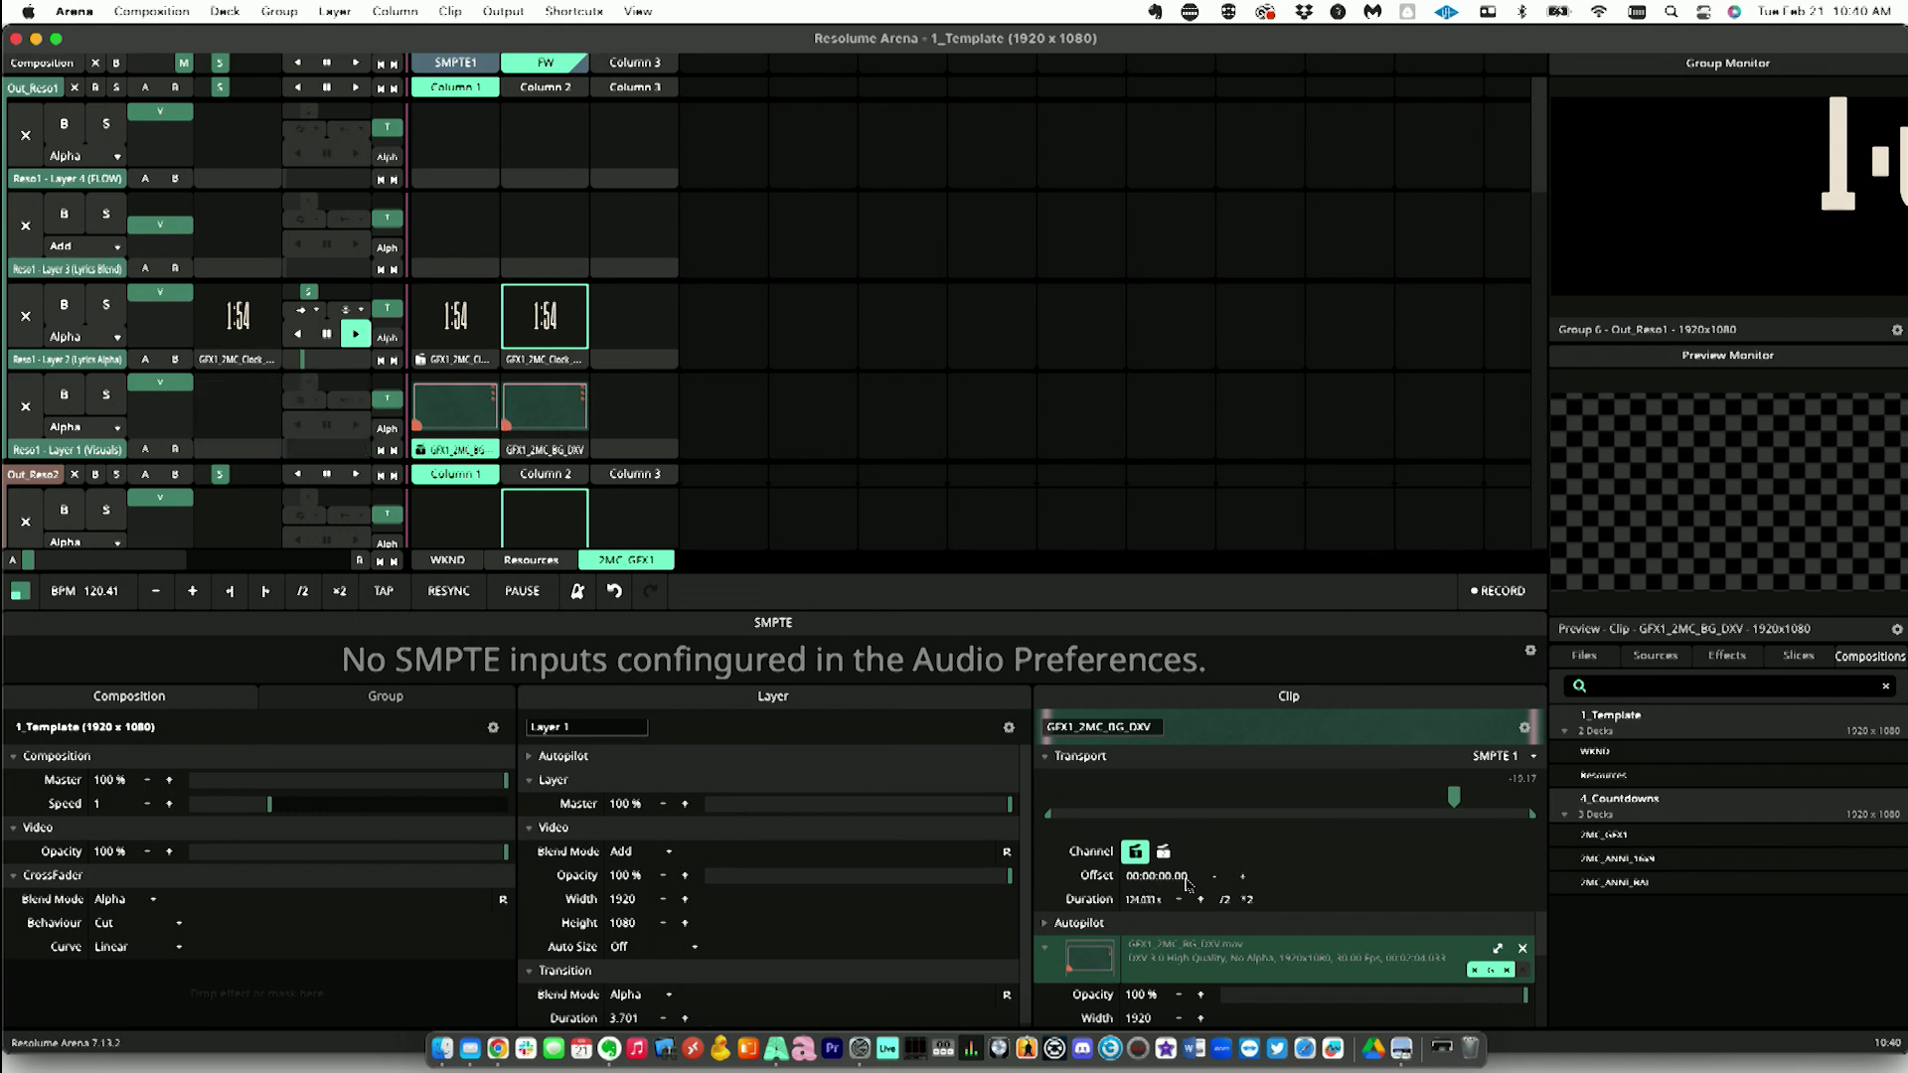
{"action": "double_click", "coordinate": [1185, 878]}
{"action": "key", "text": "Return"}
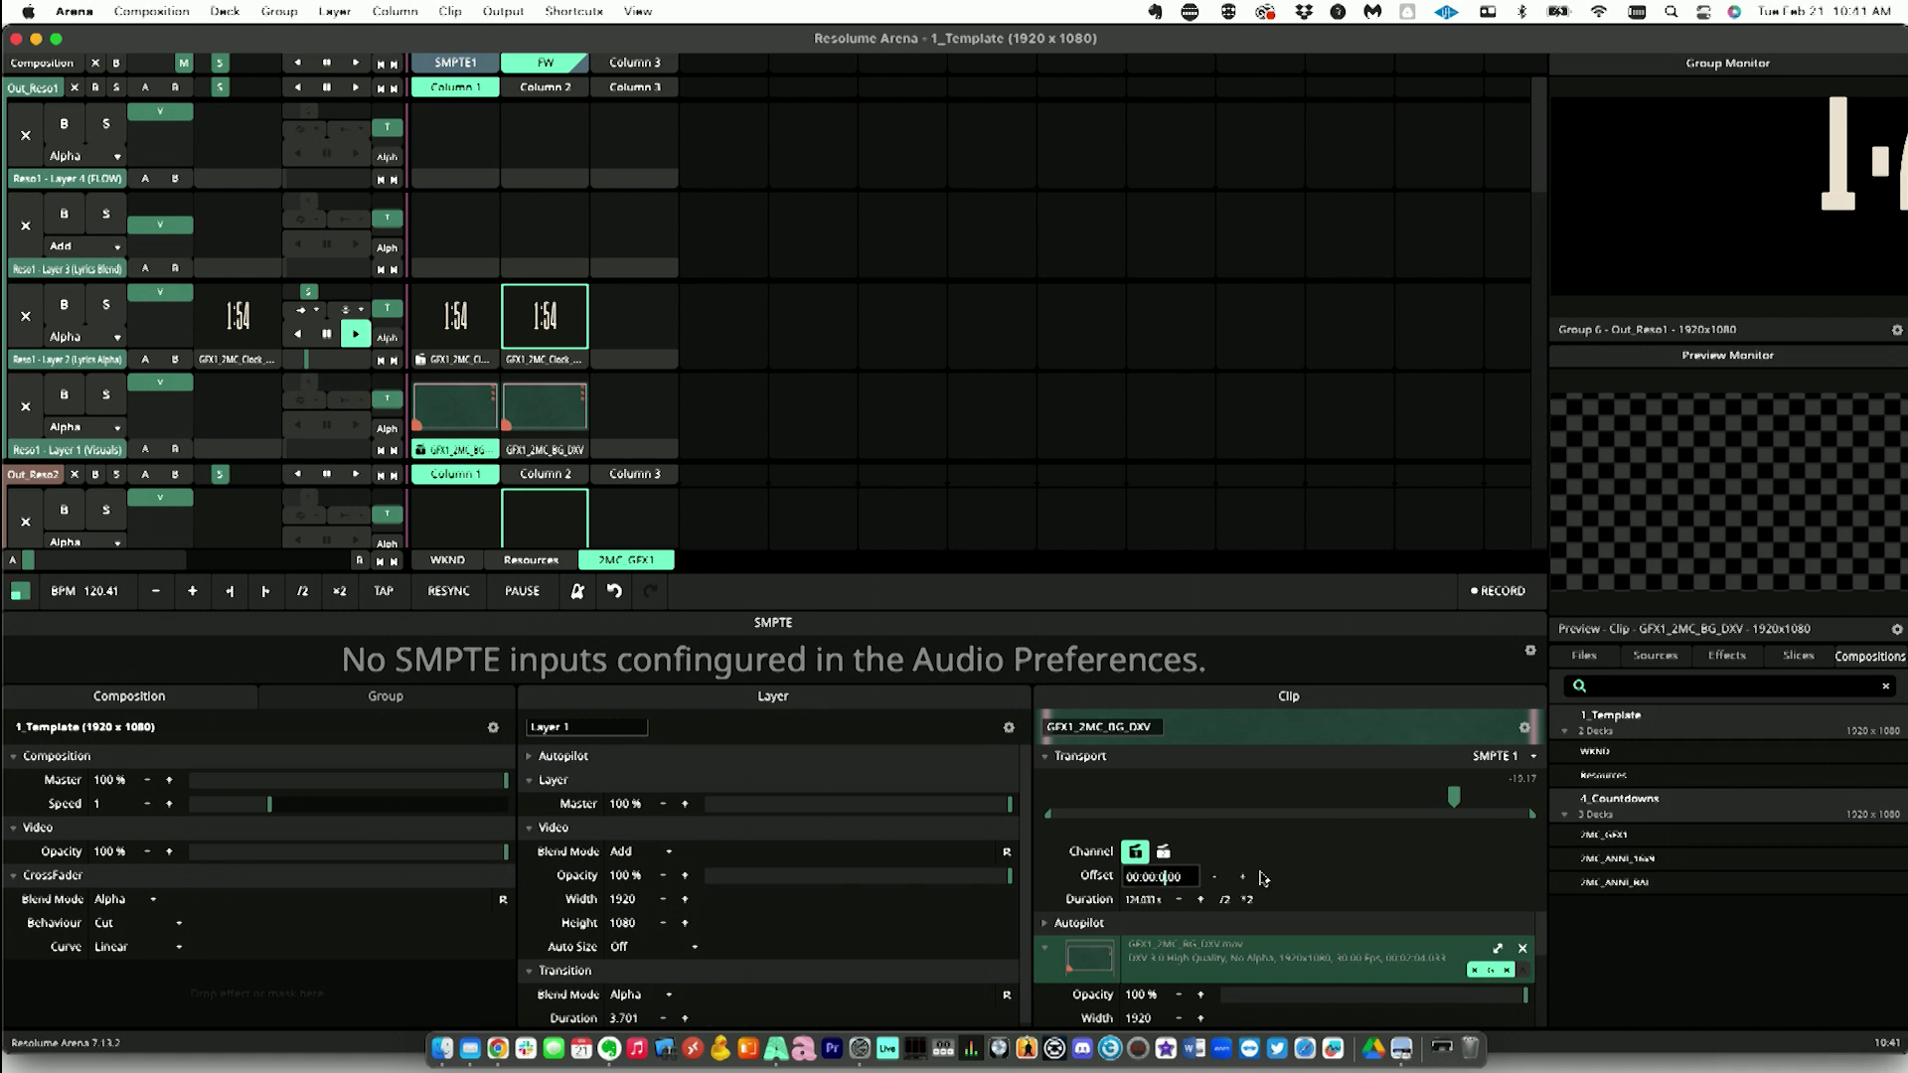
{"action": "key", "text": "Return"}
{"action": "double_click", "coordinate": [1179, 865]}
{"action": "left_click", "coordinate": [1179, 873]}
{"action": "key", "text": "Return"}
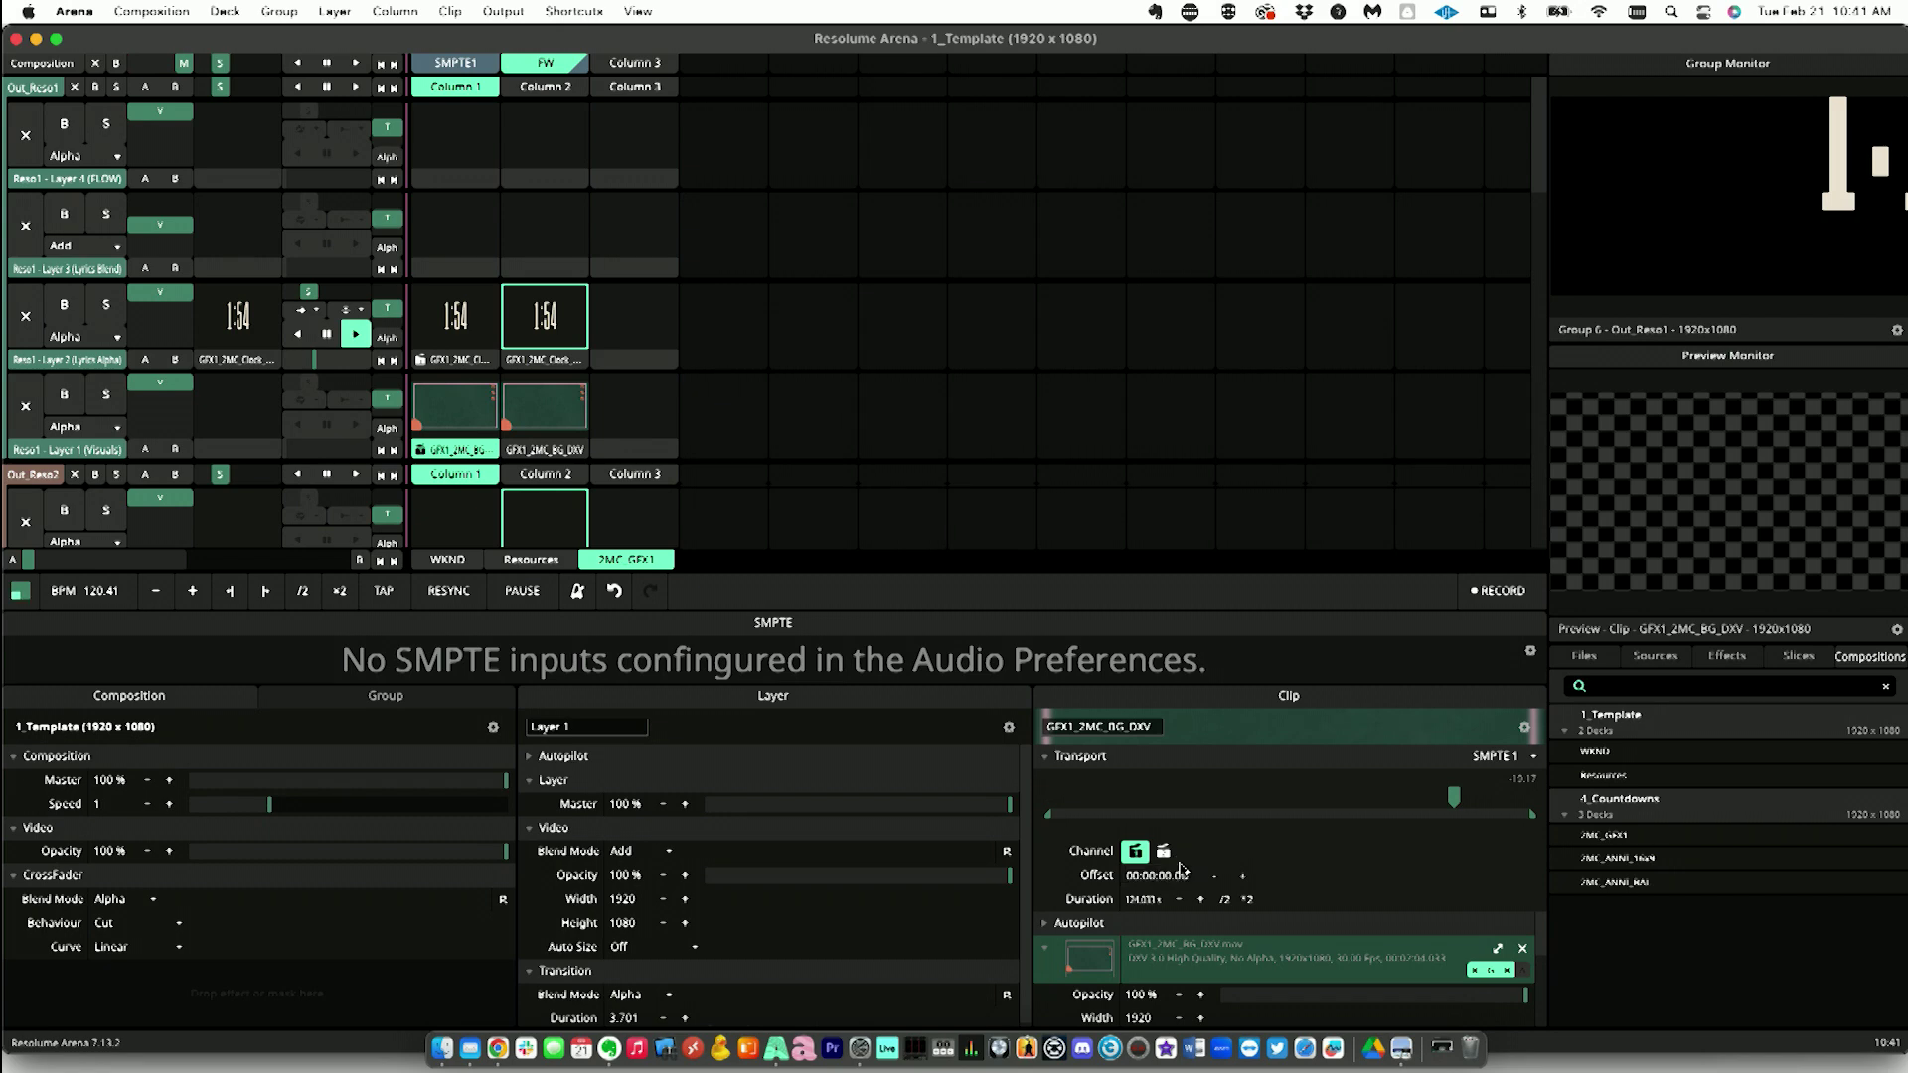
Step: Try the SMPTE 1 and SMPTE 2 transport modes on the FW column's background clip, returning it to Timeline
{"action": "left_click", "coordinate": [555, 450]}
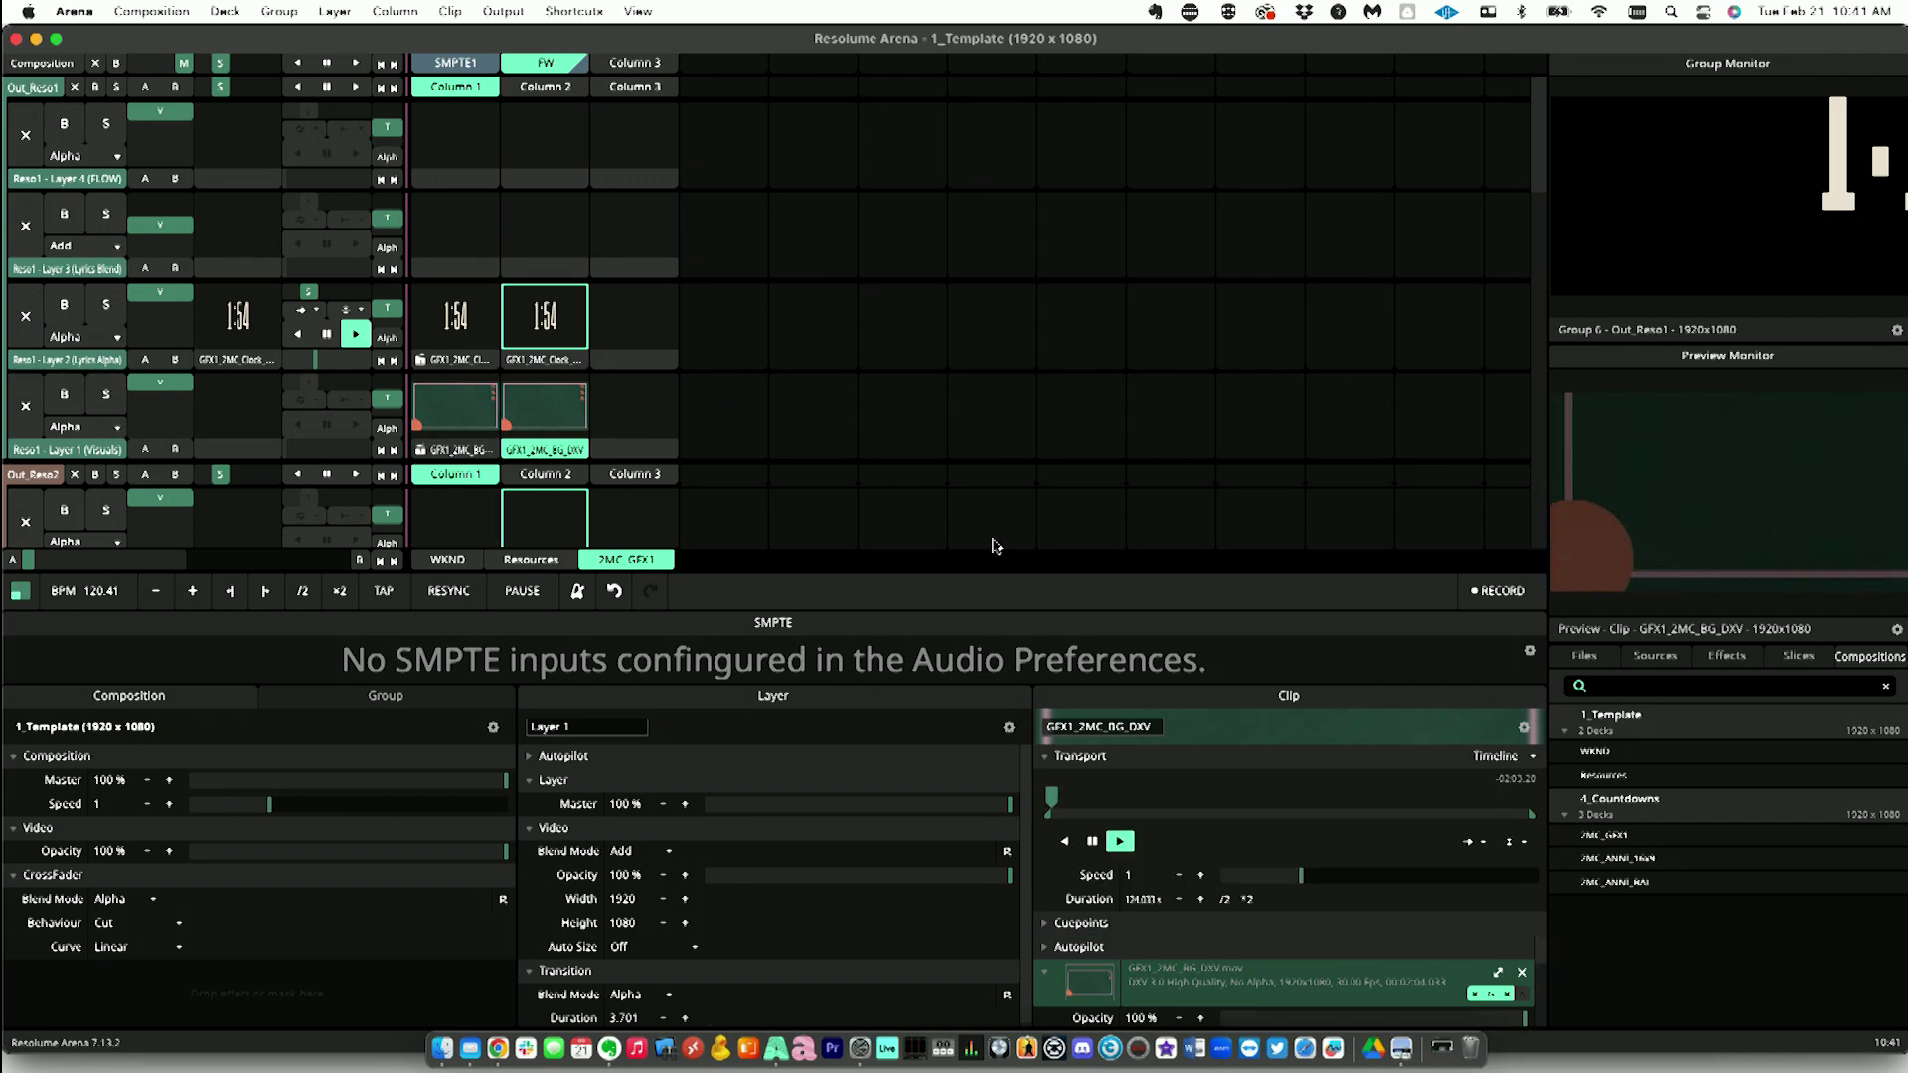
{"action": "left_click", "coordinate": [1536, 757]}
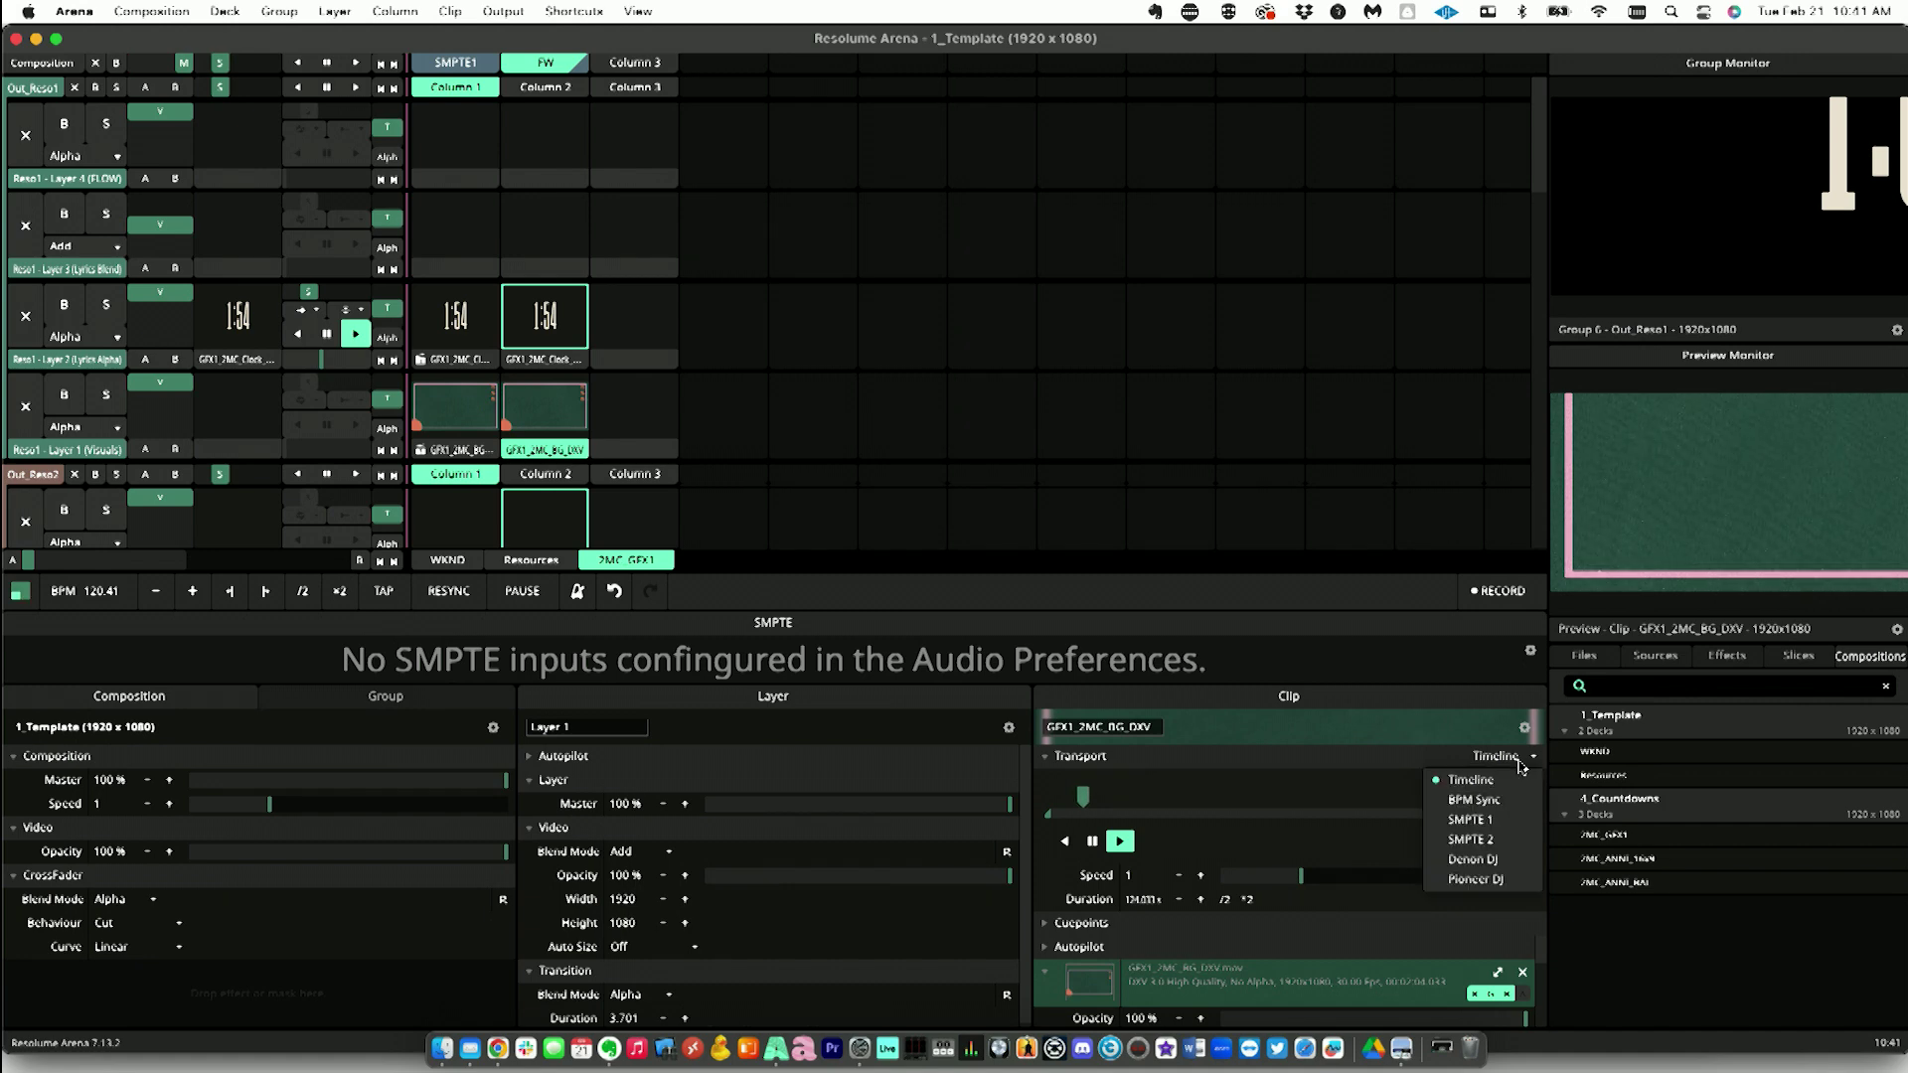
{"action": "left_click", "coordinate": [1510, 820]}
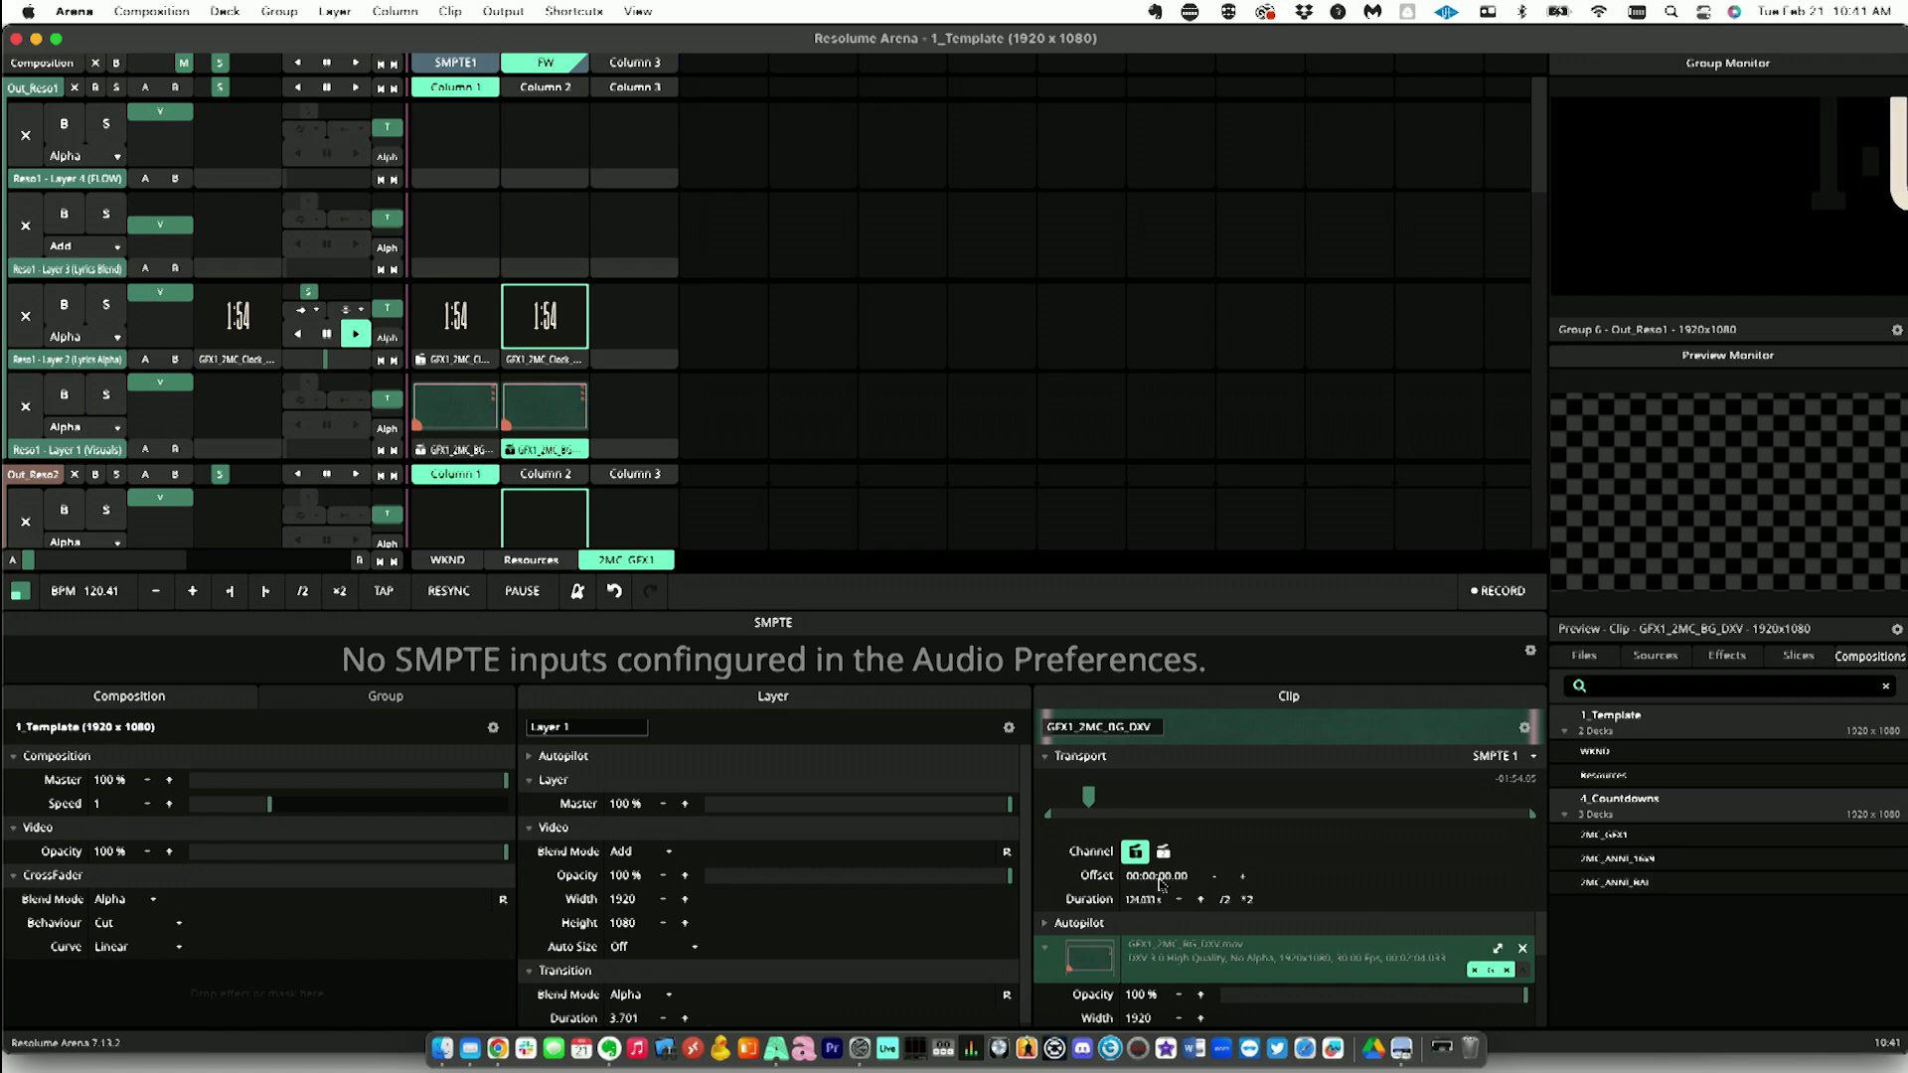
{"action": "left_click", "coordinate": [1506, 757]}
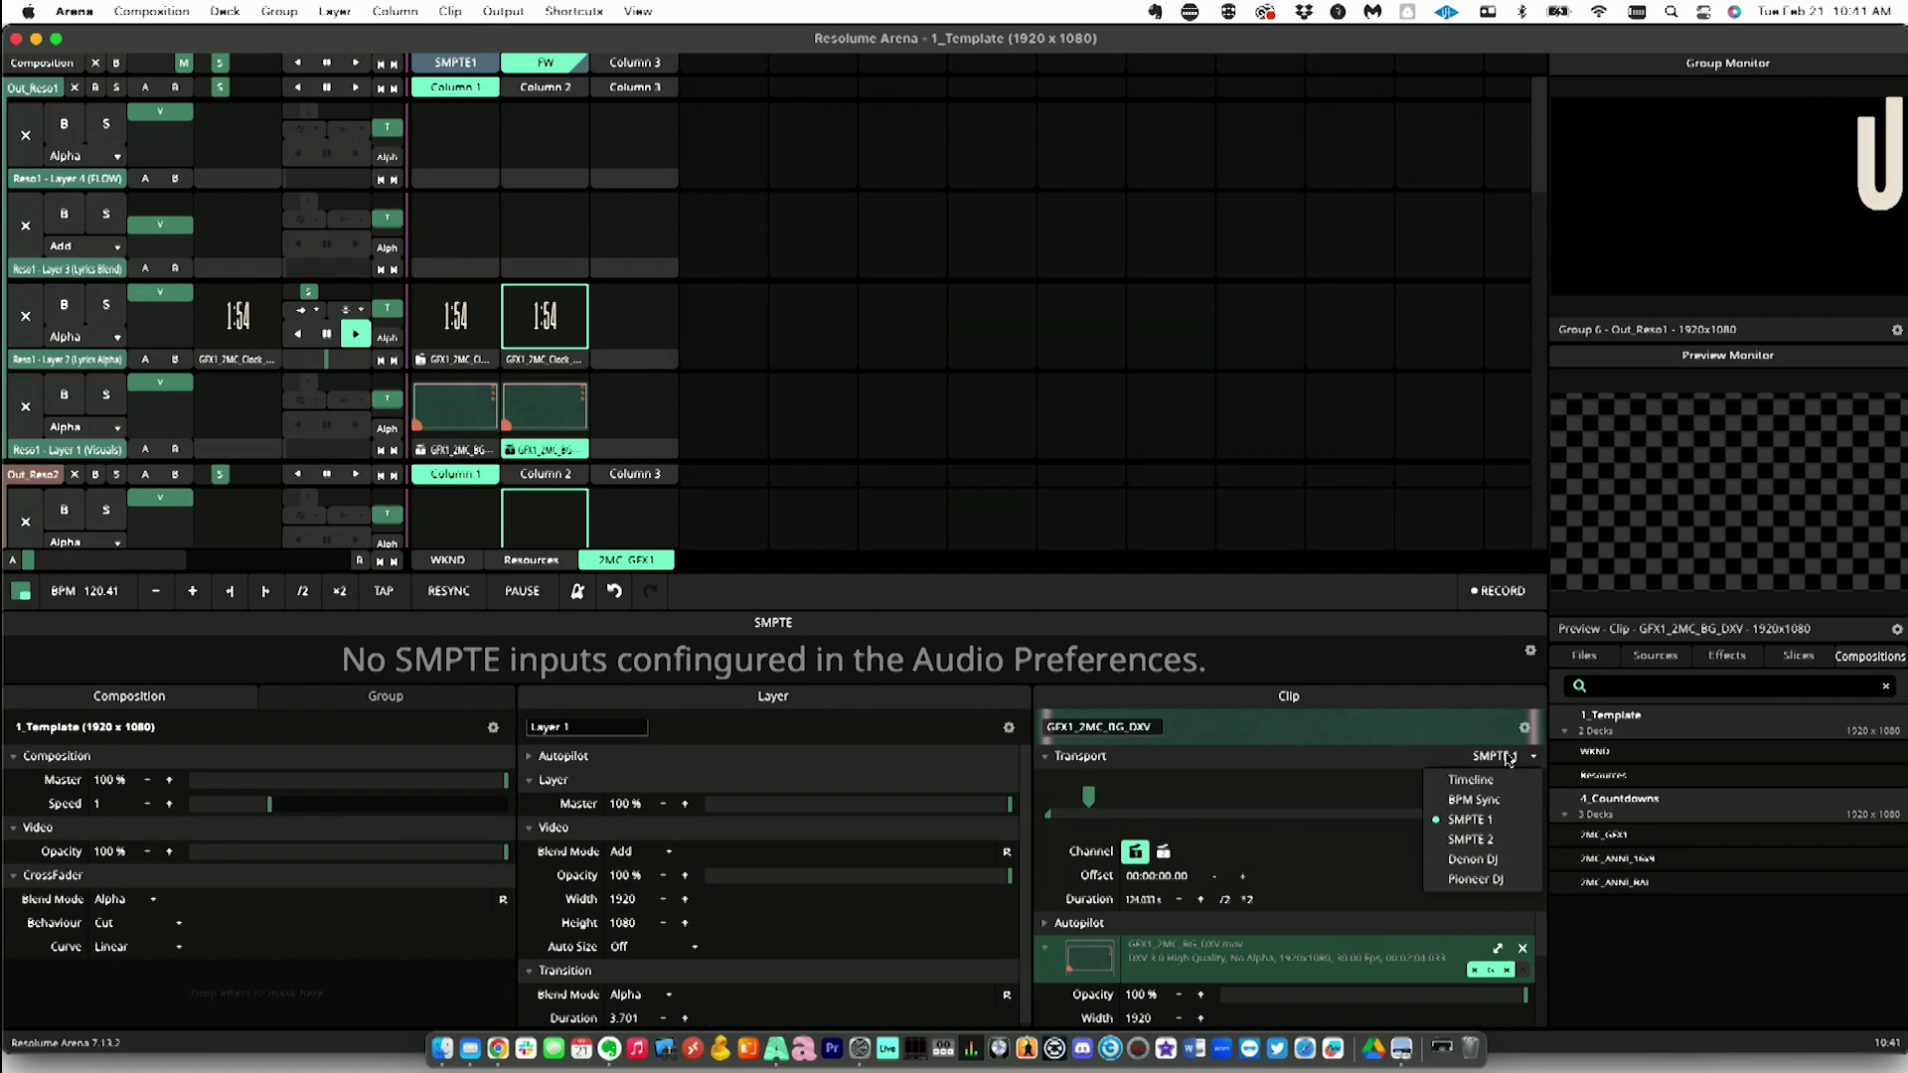
{"action": "left_click", "coordinate": [1498, 842]}
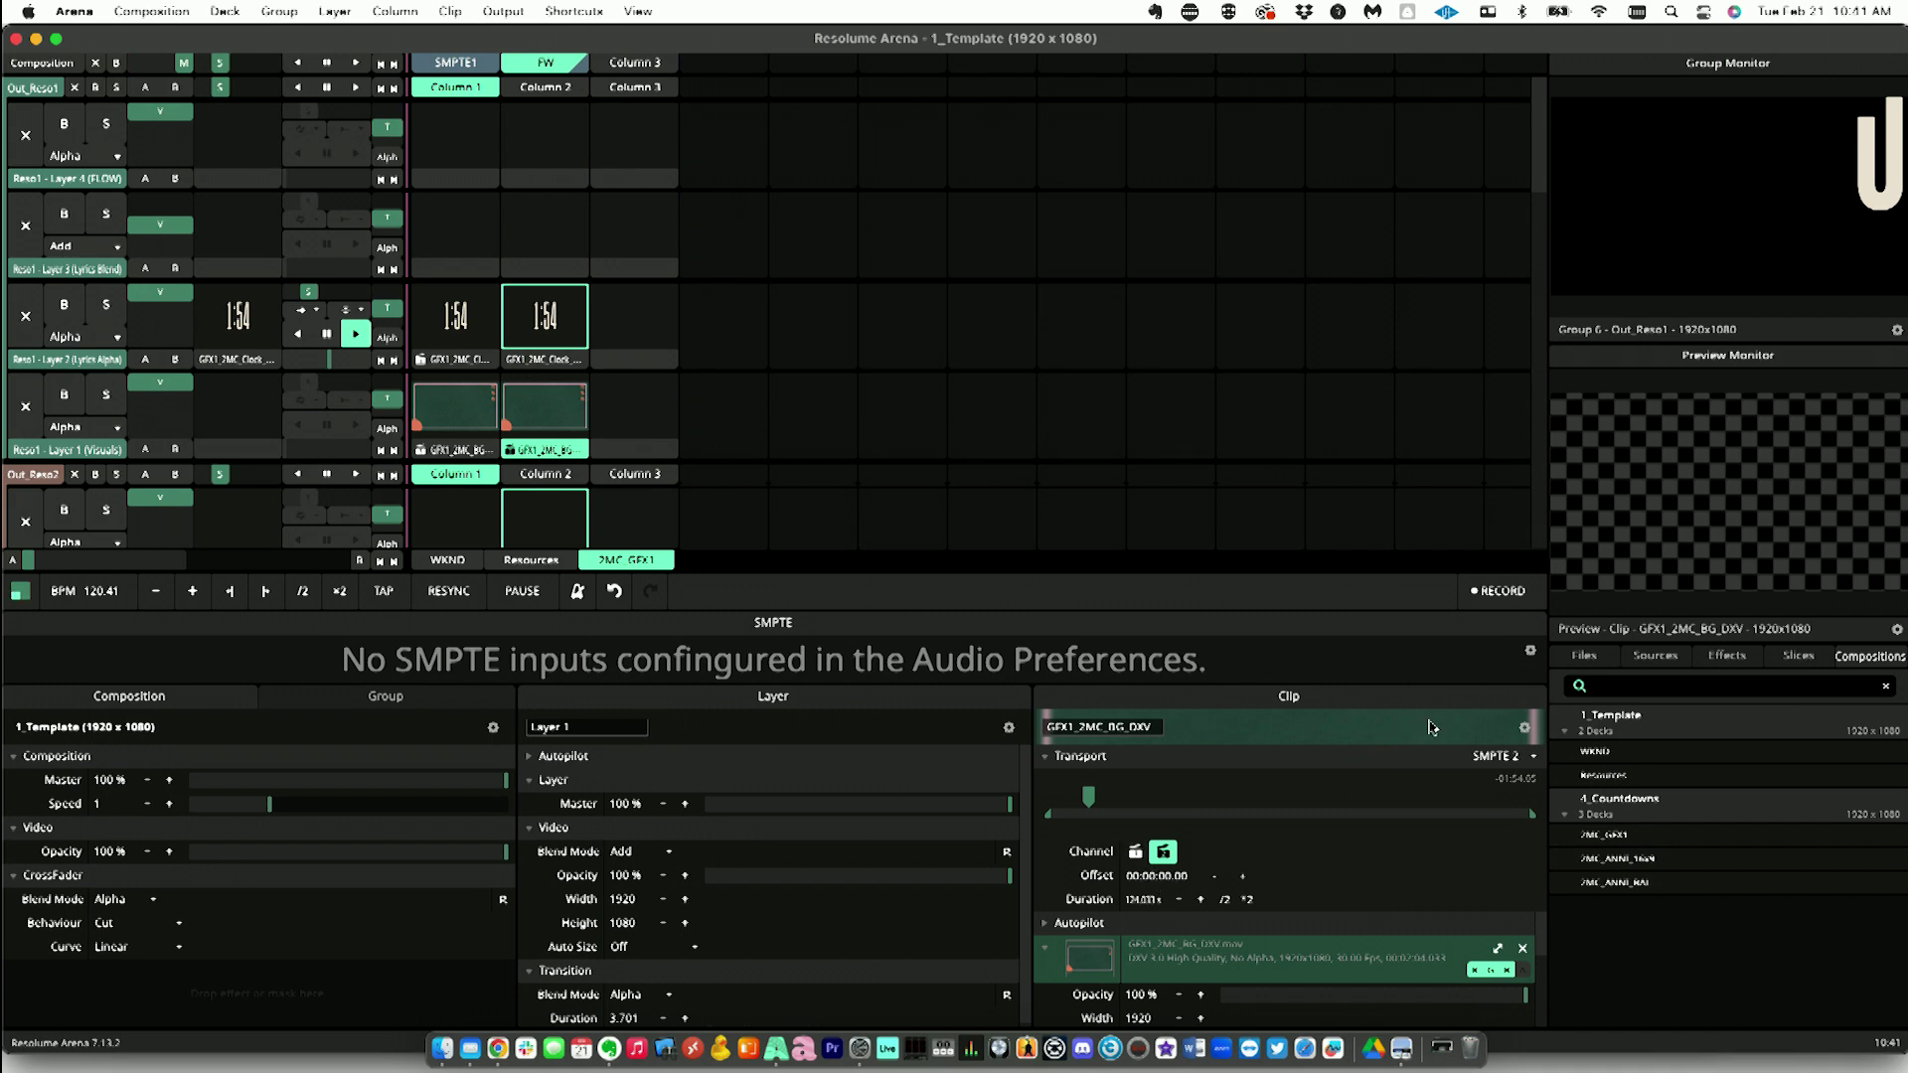
{"action": "left_click", "coordinate": [1518, 756]}
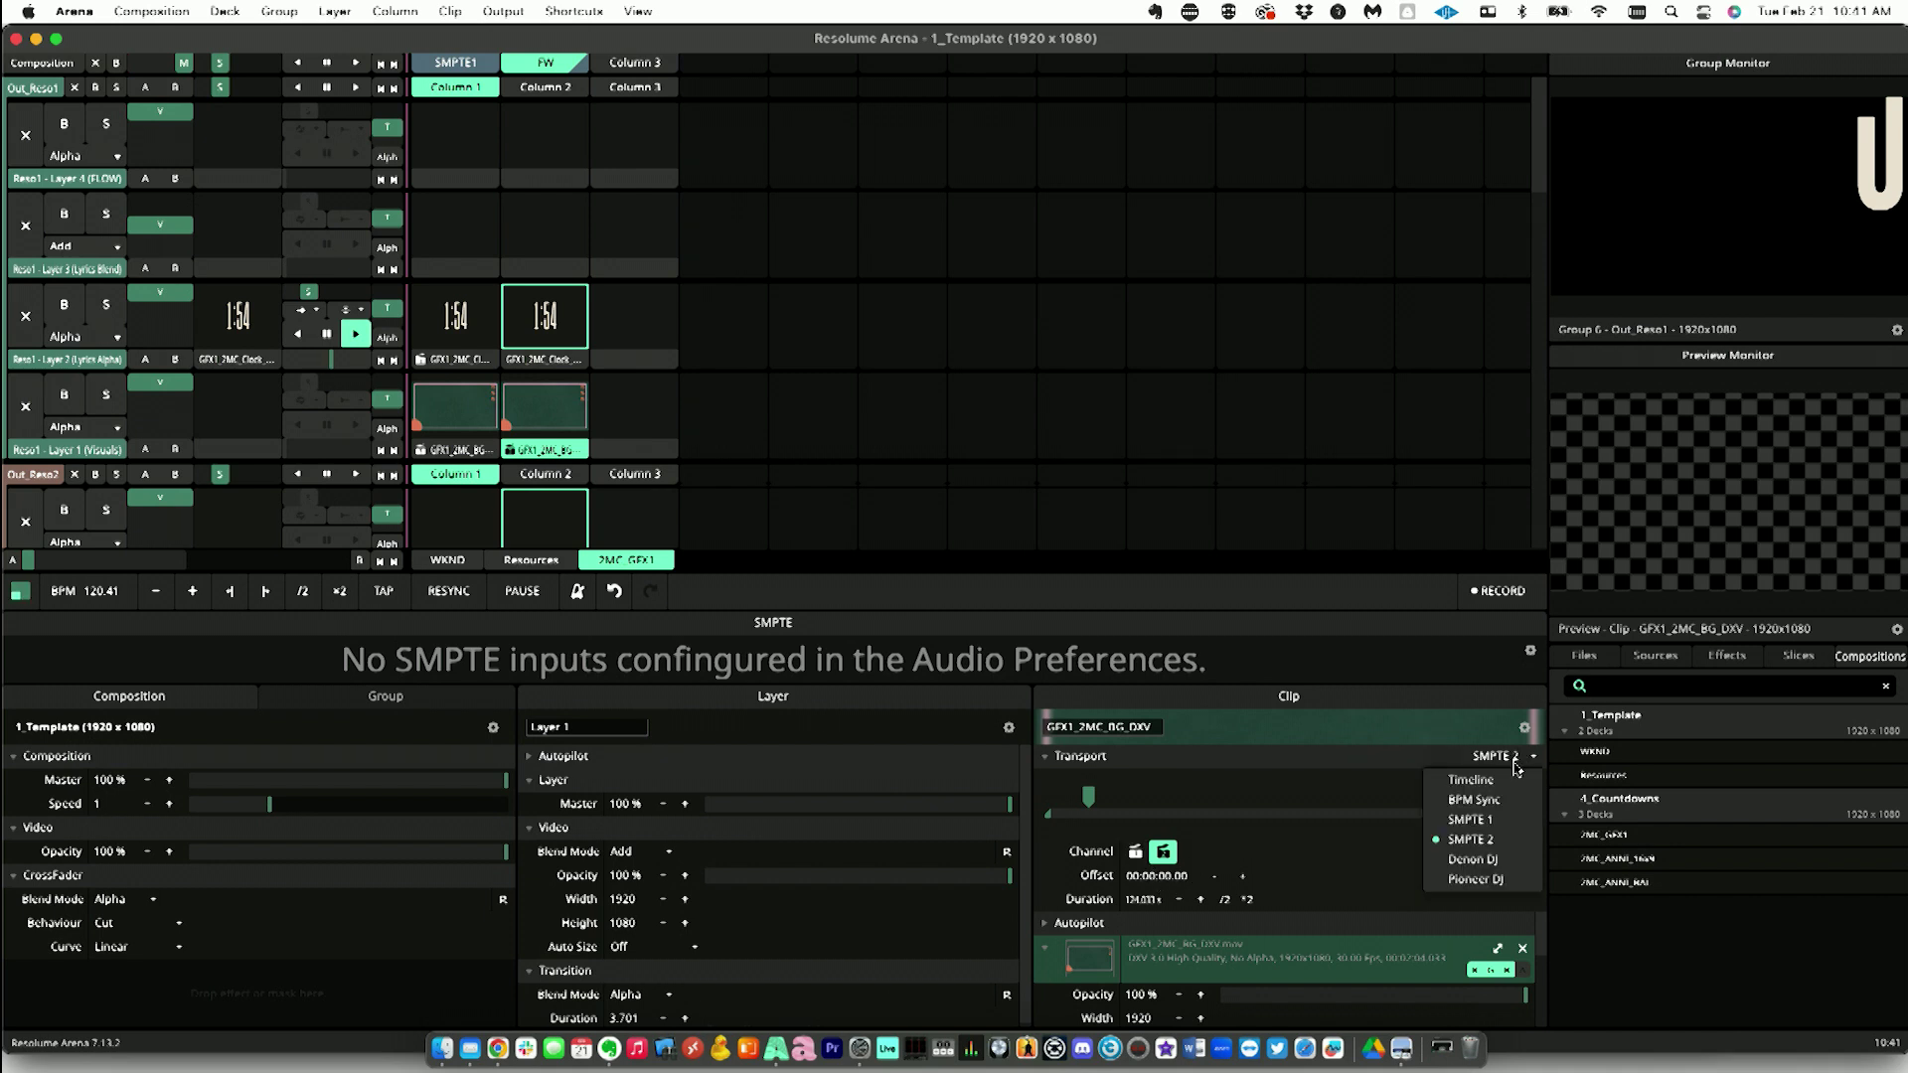
{"action": "left_click", "coordinate": [1508, 785]}
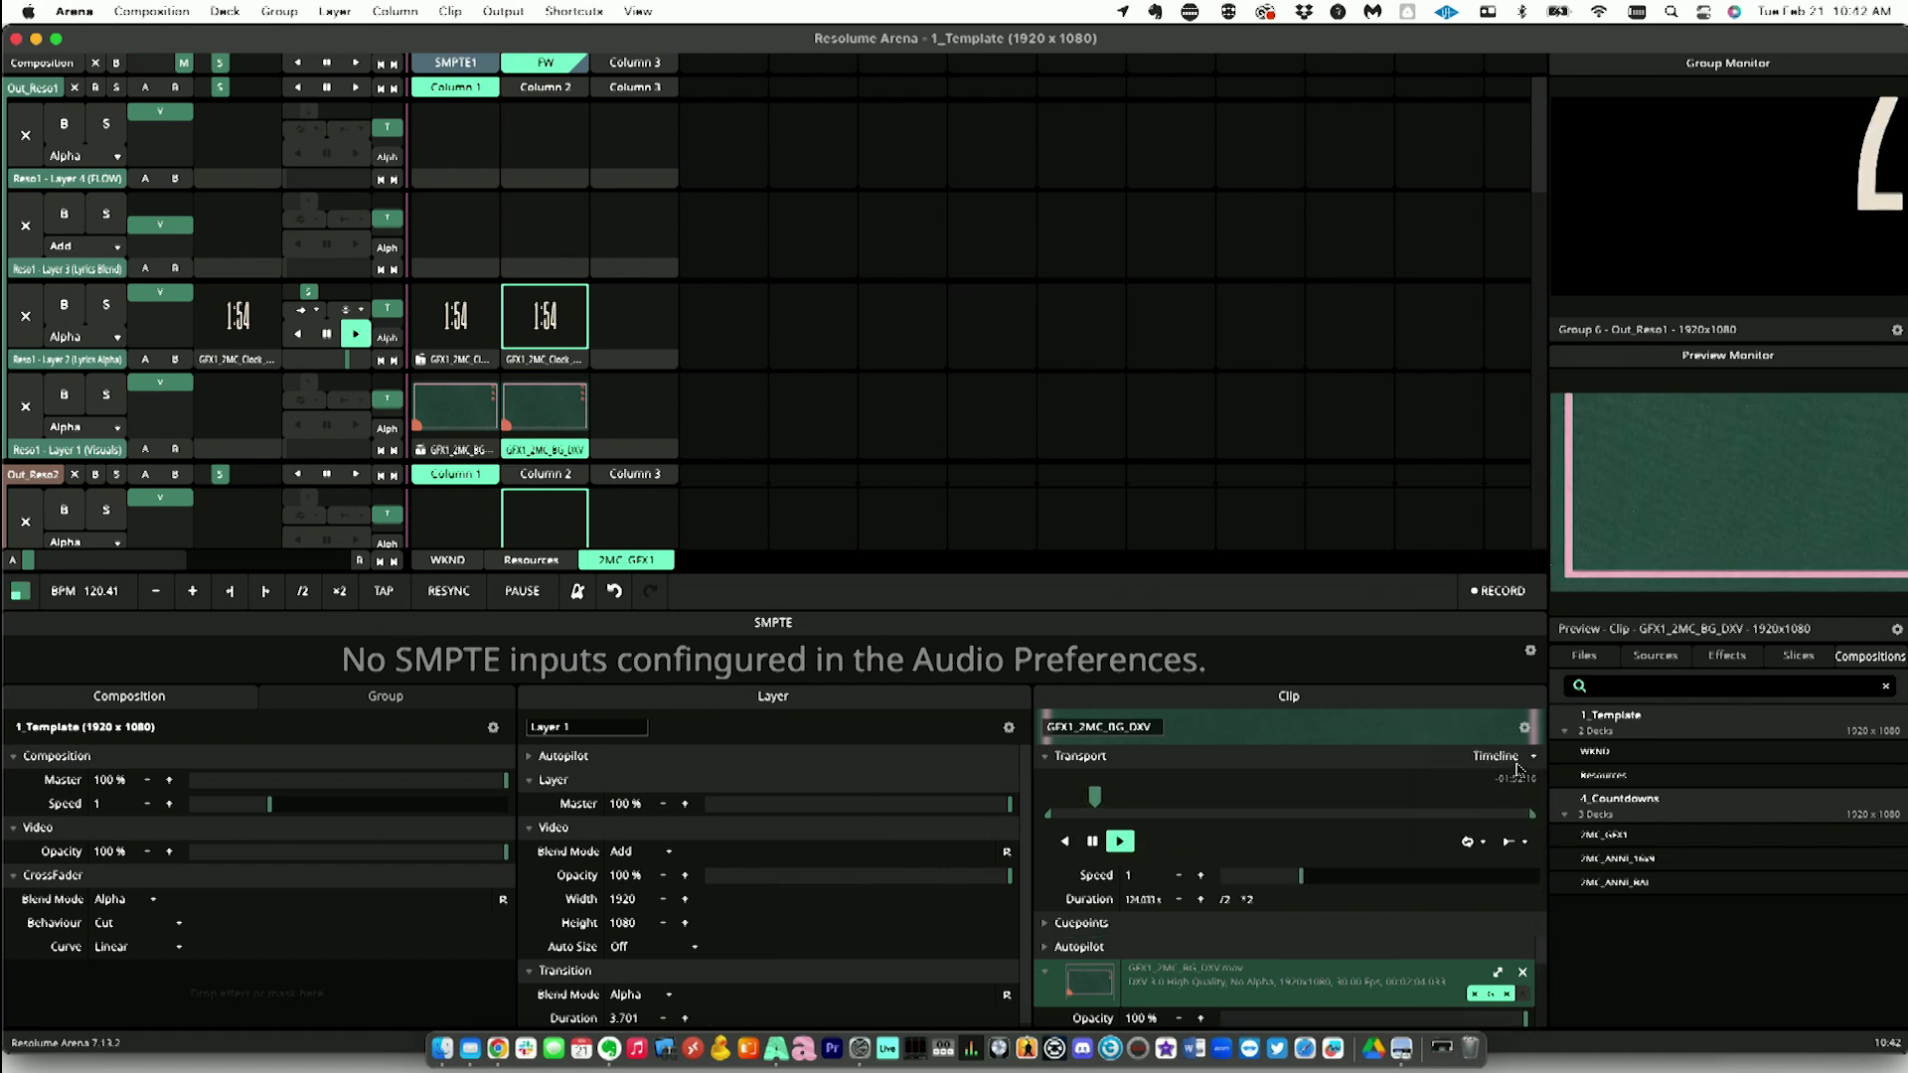
{"action": "left_click", "coordinate": [1515, 759]}
{"action": "left_click", "coordinate": [1507, 821]}
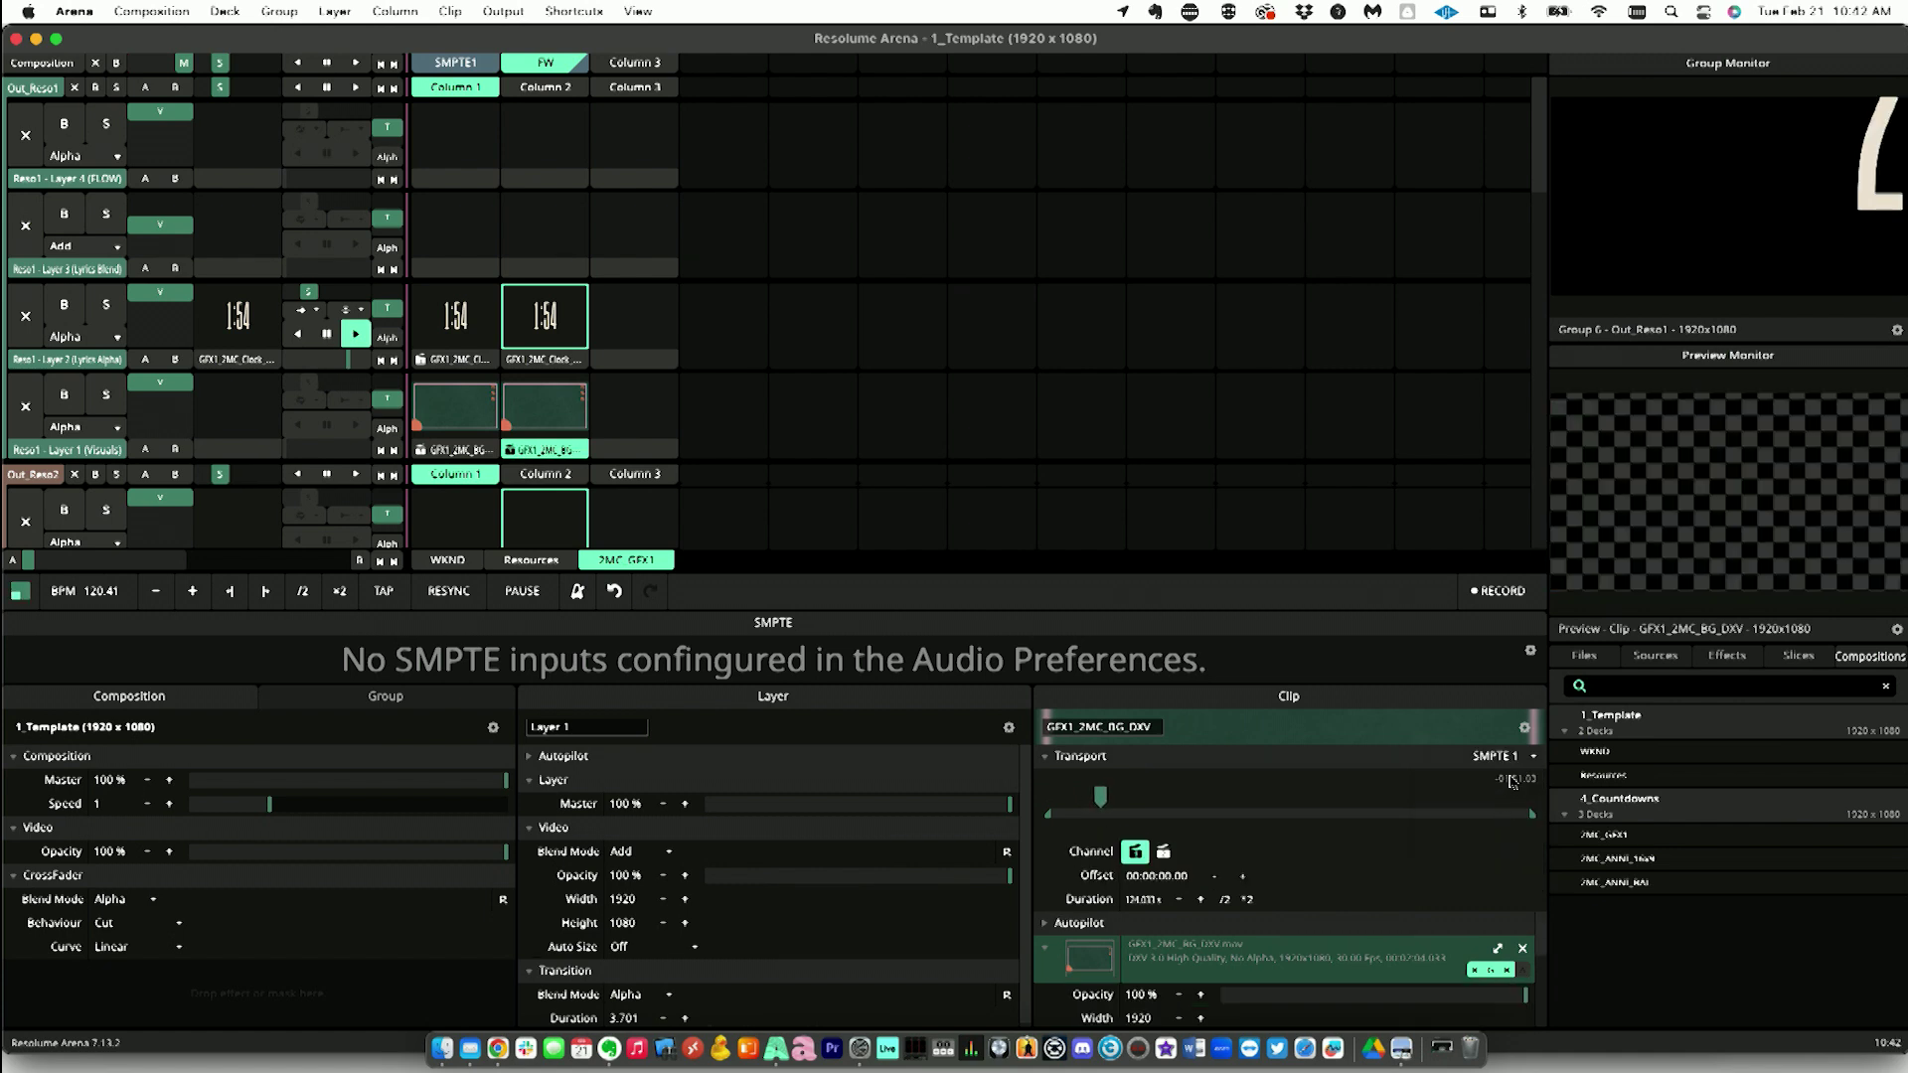
{"action": "left_click", "coordinate": [1521, 763]}
{"action": "left_click", "coordinate": [1519, 779]}
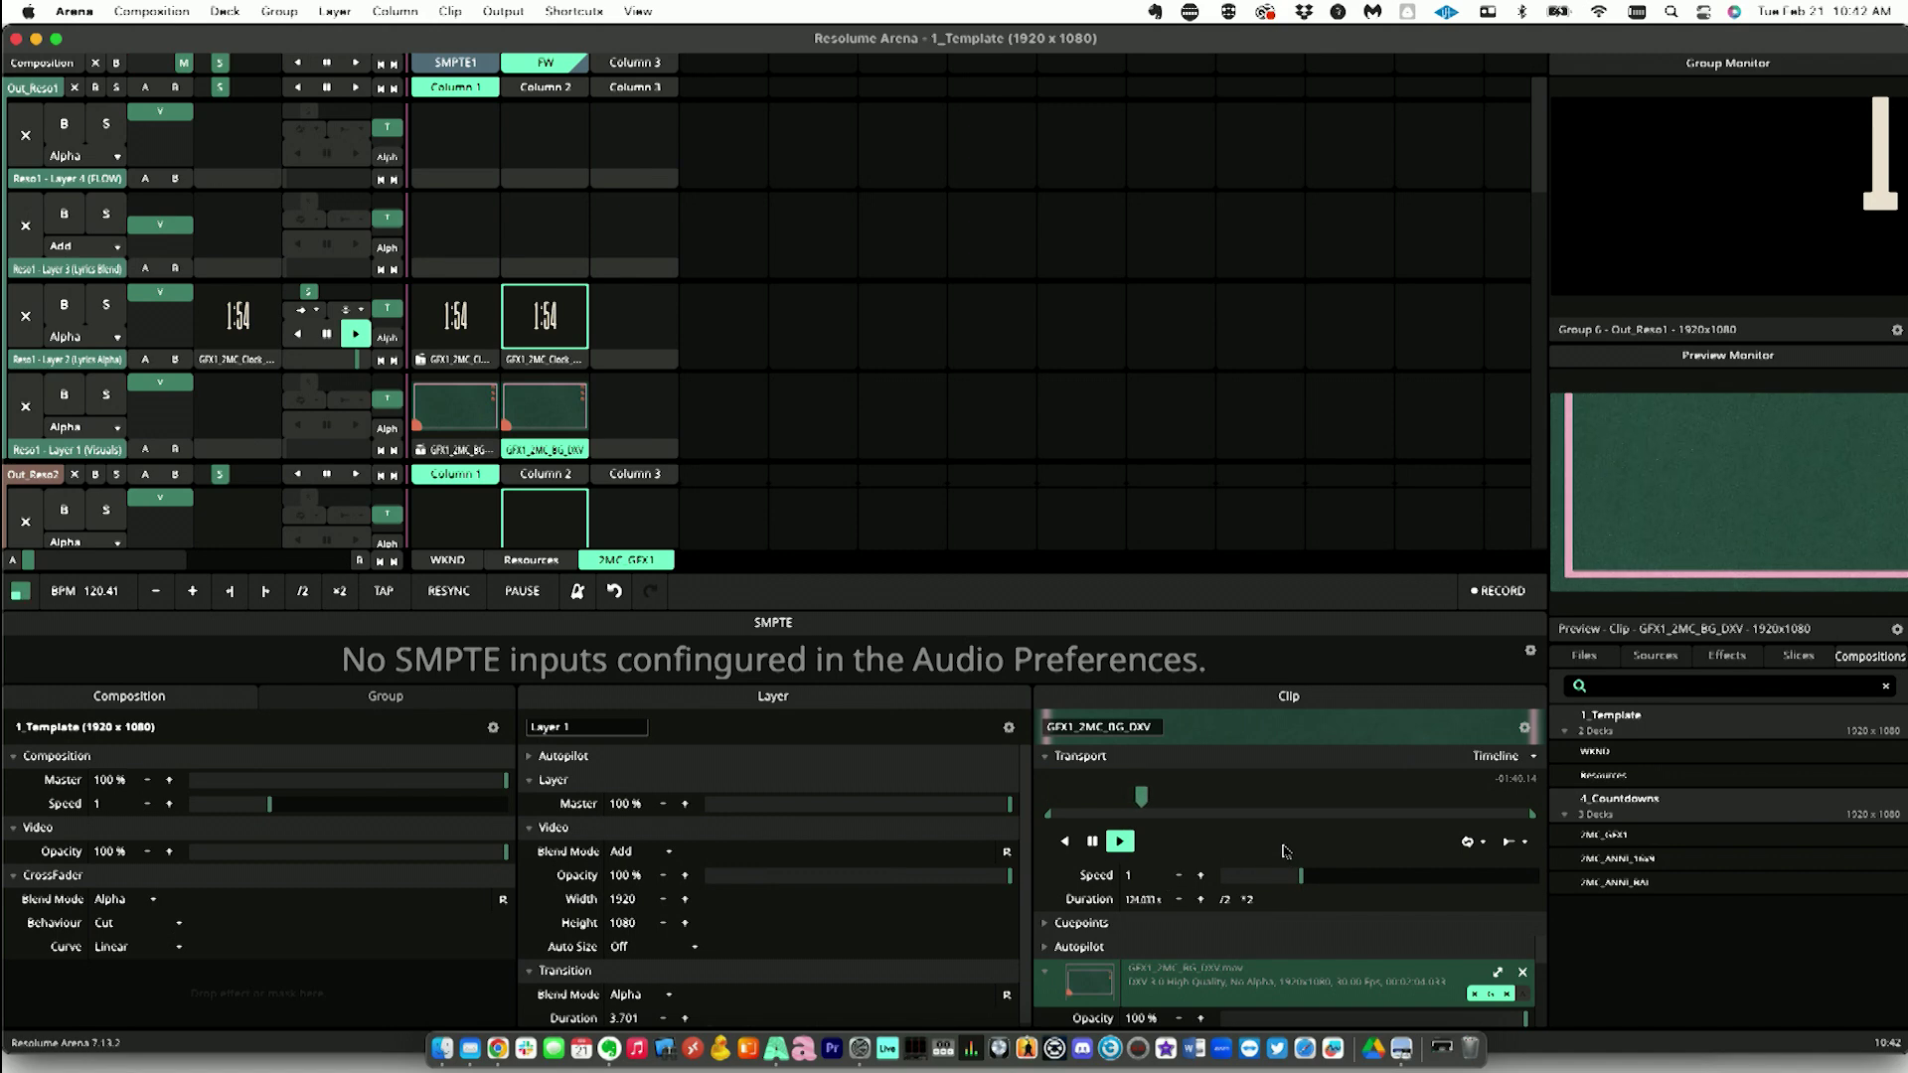
Step: Set the FW background clip to Restart when triggered and its play mode to Play Once & Clear
{"action": "left_click", "coordinate": [1474, 842]}
{"action": "left_click", "coordinate": [1509, 866]}
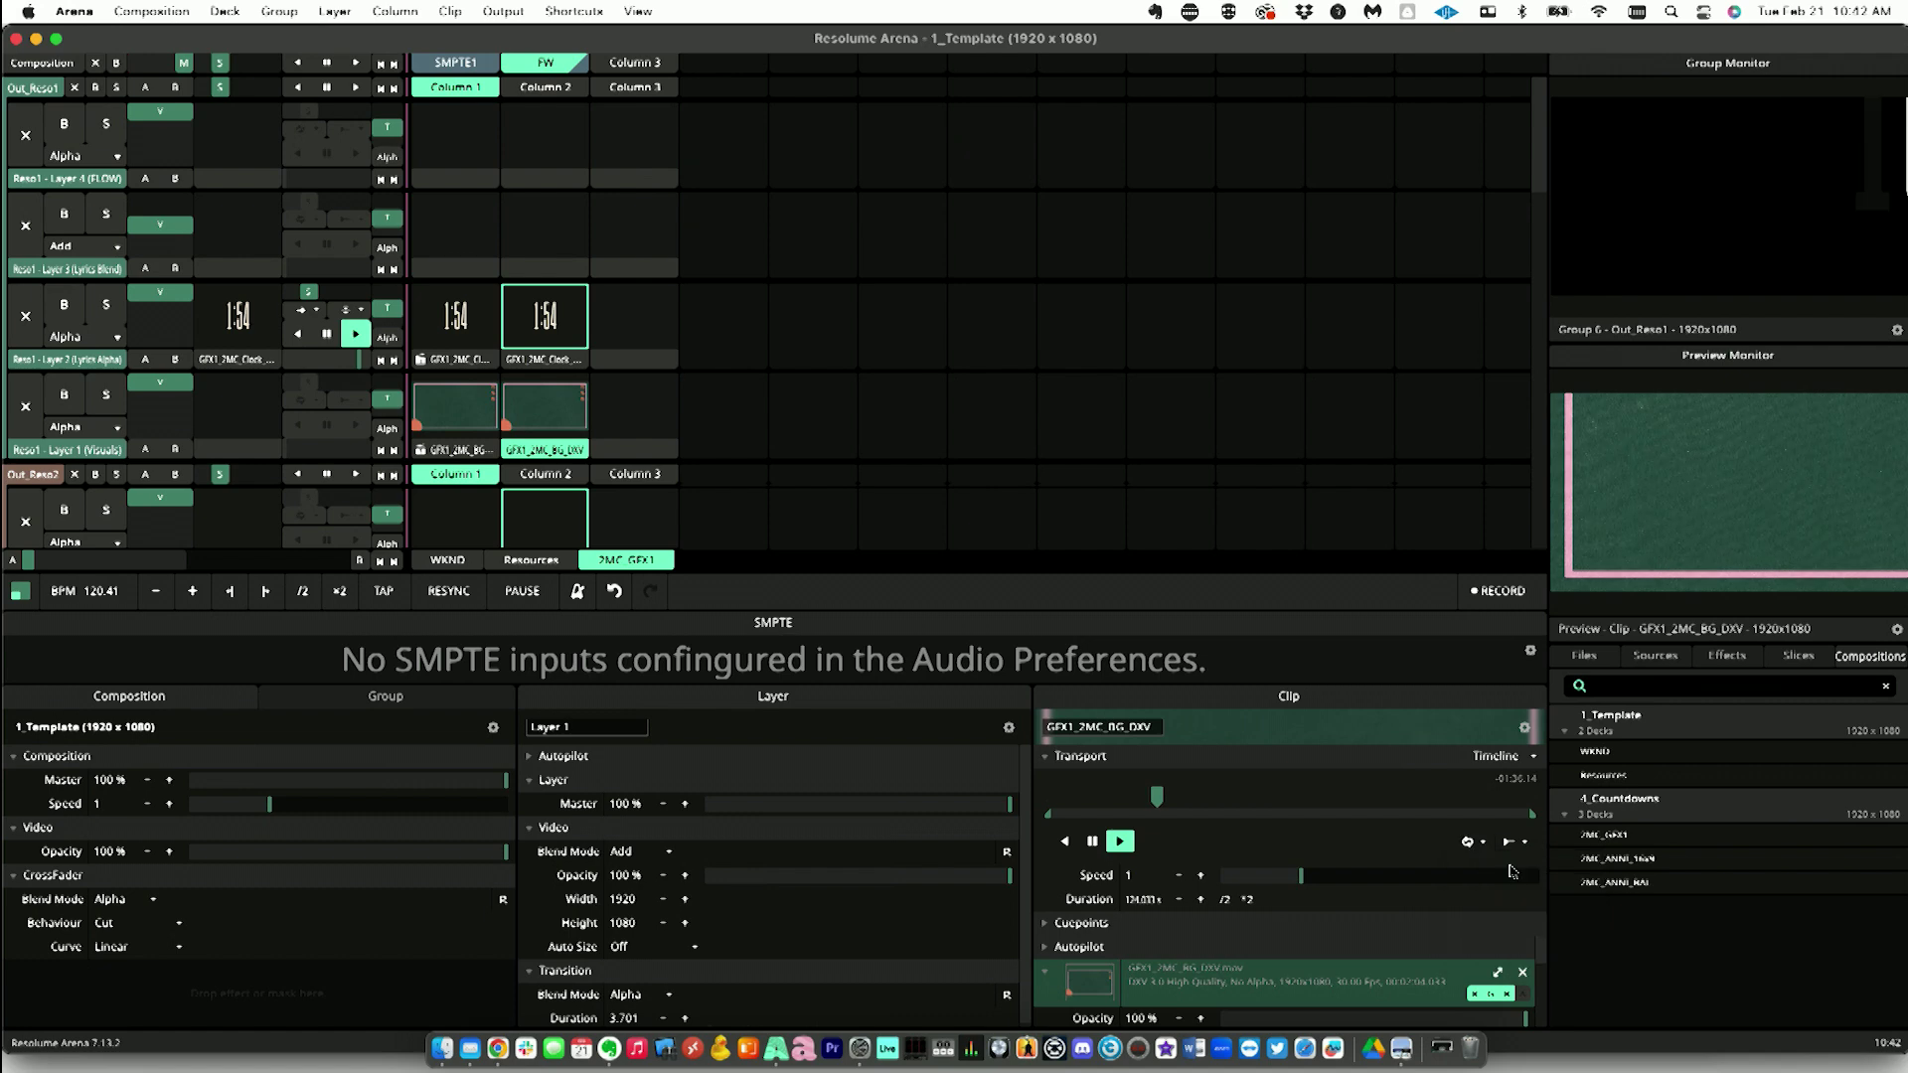
{"action": "left_click", "coordinate": [1520, 844]}
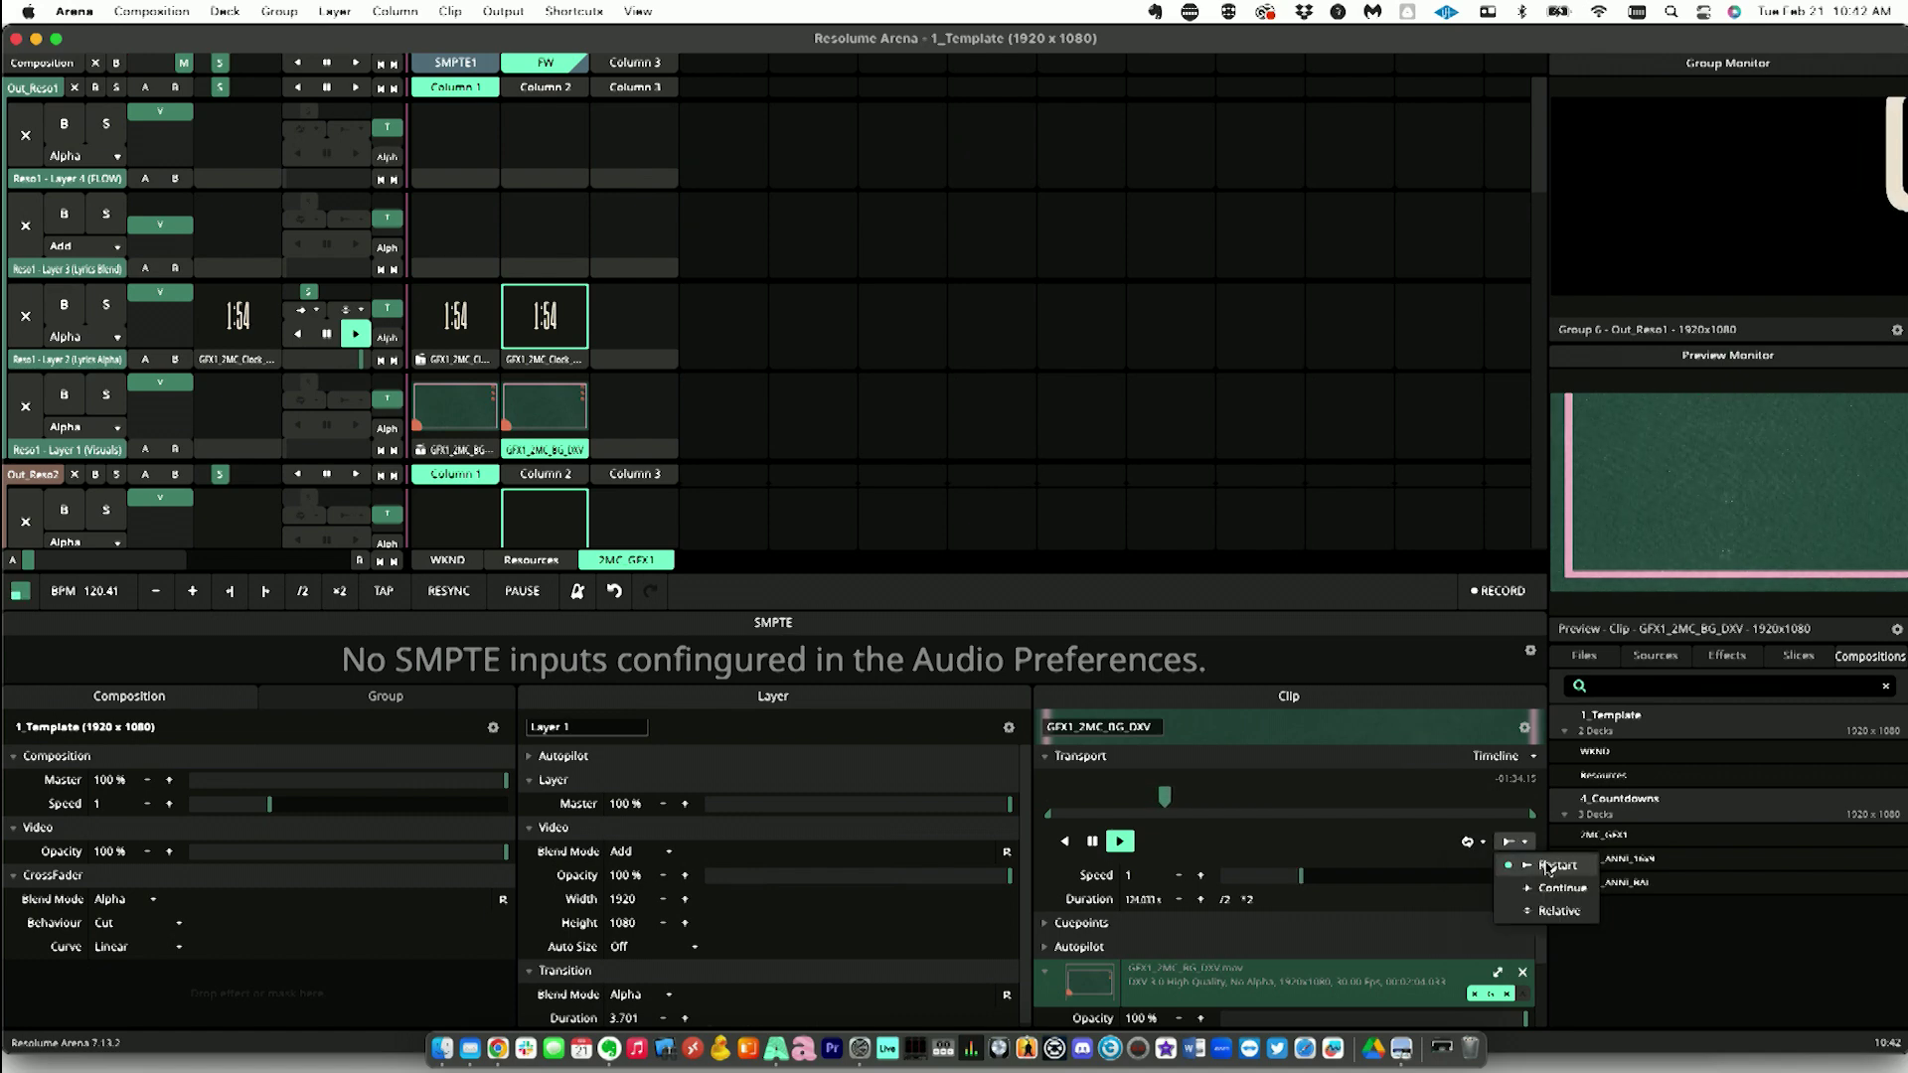
{"action": "left_click", "coordinate": [1546, 866]}
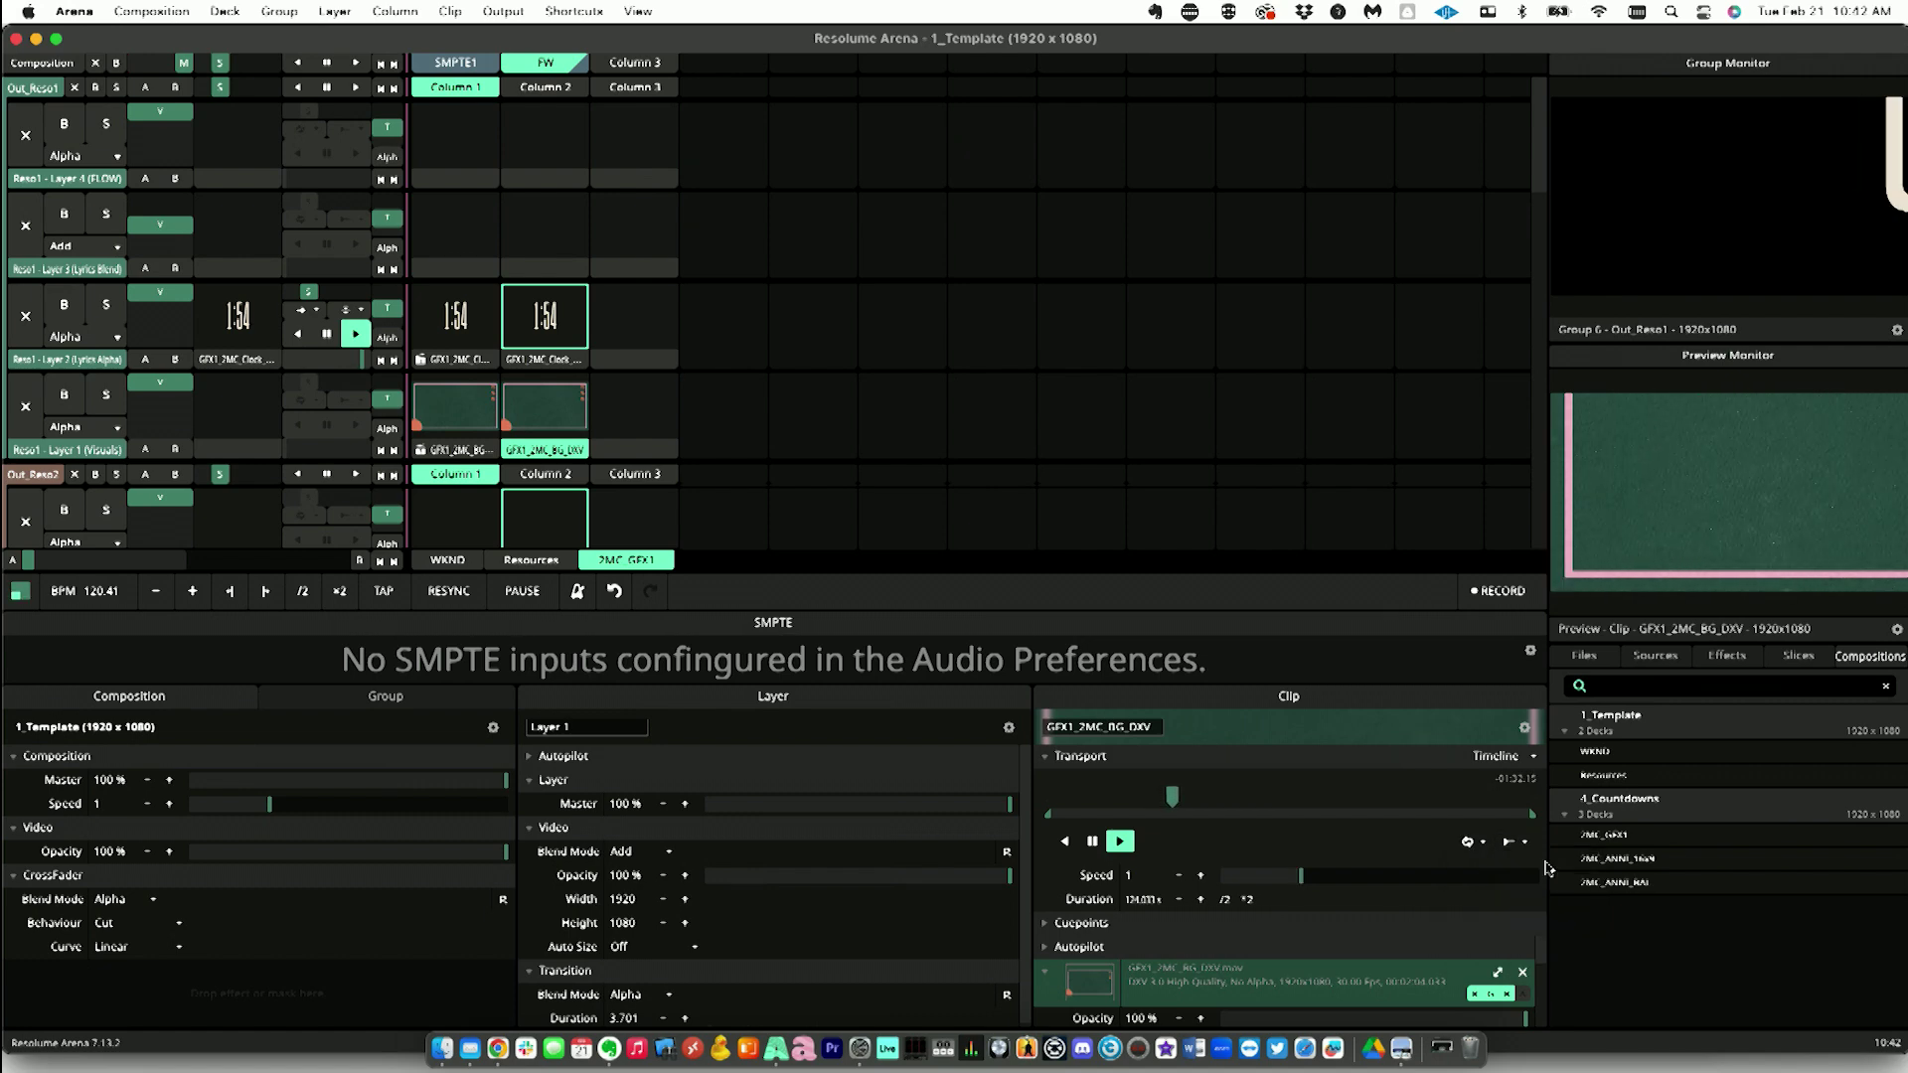
{"action": "left_click", "coordinate": [1471, 843]}
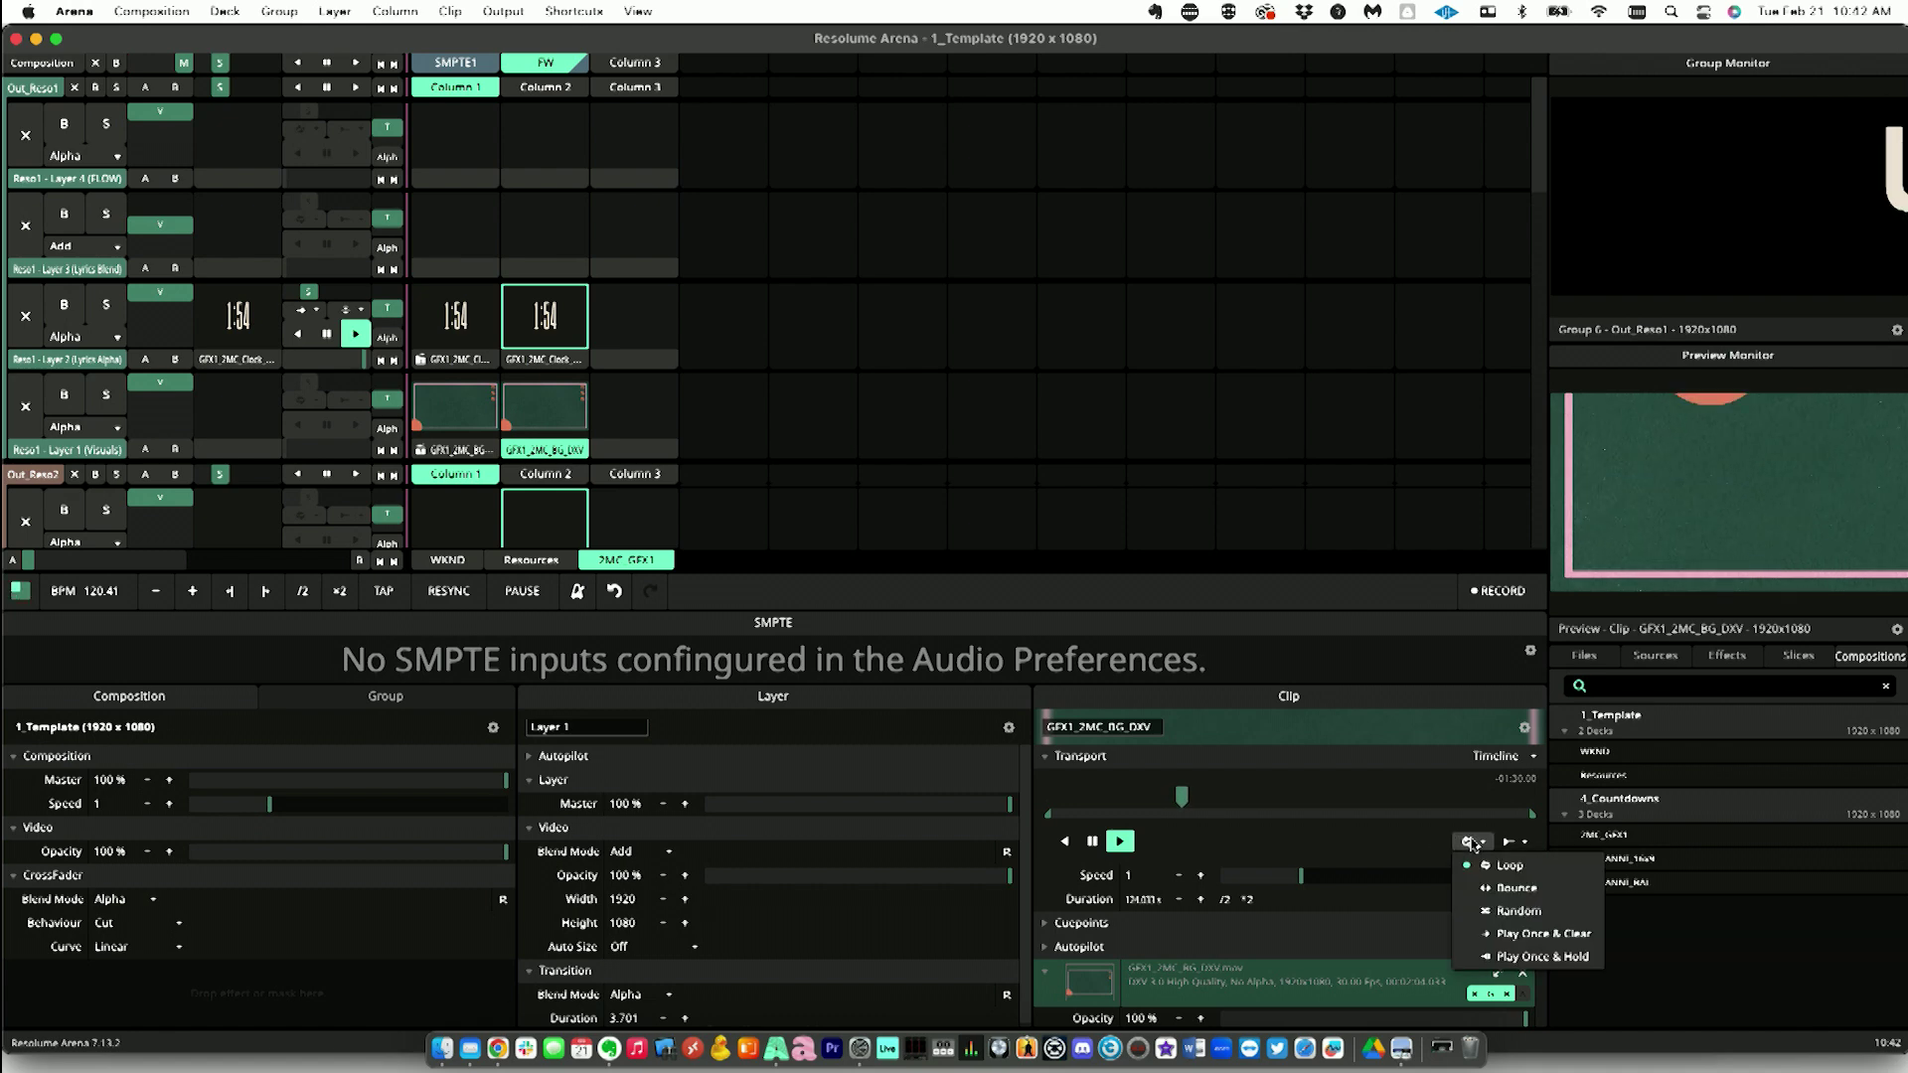
{"action": "left_click", "coordinate": [1482, 934]}
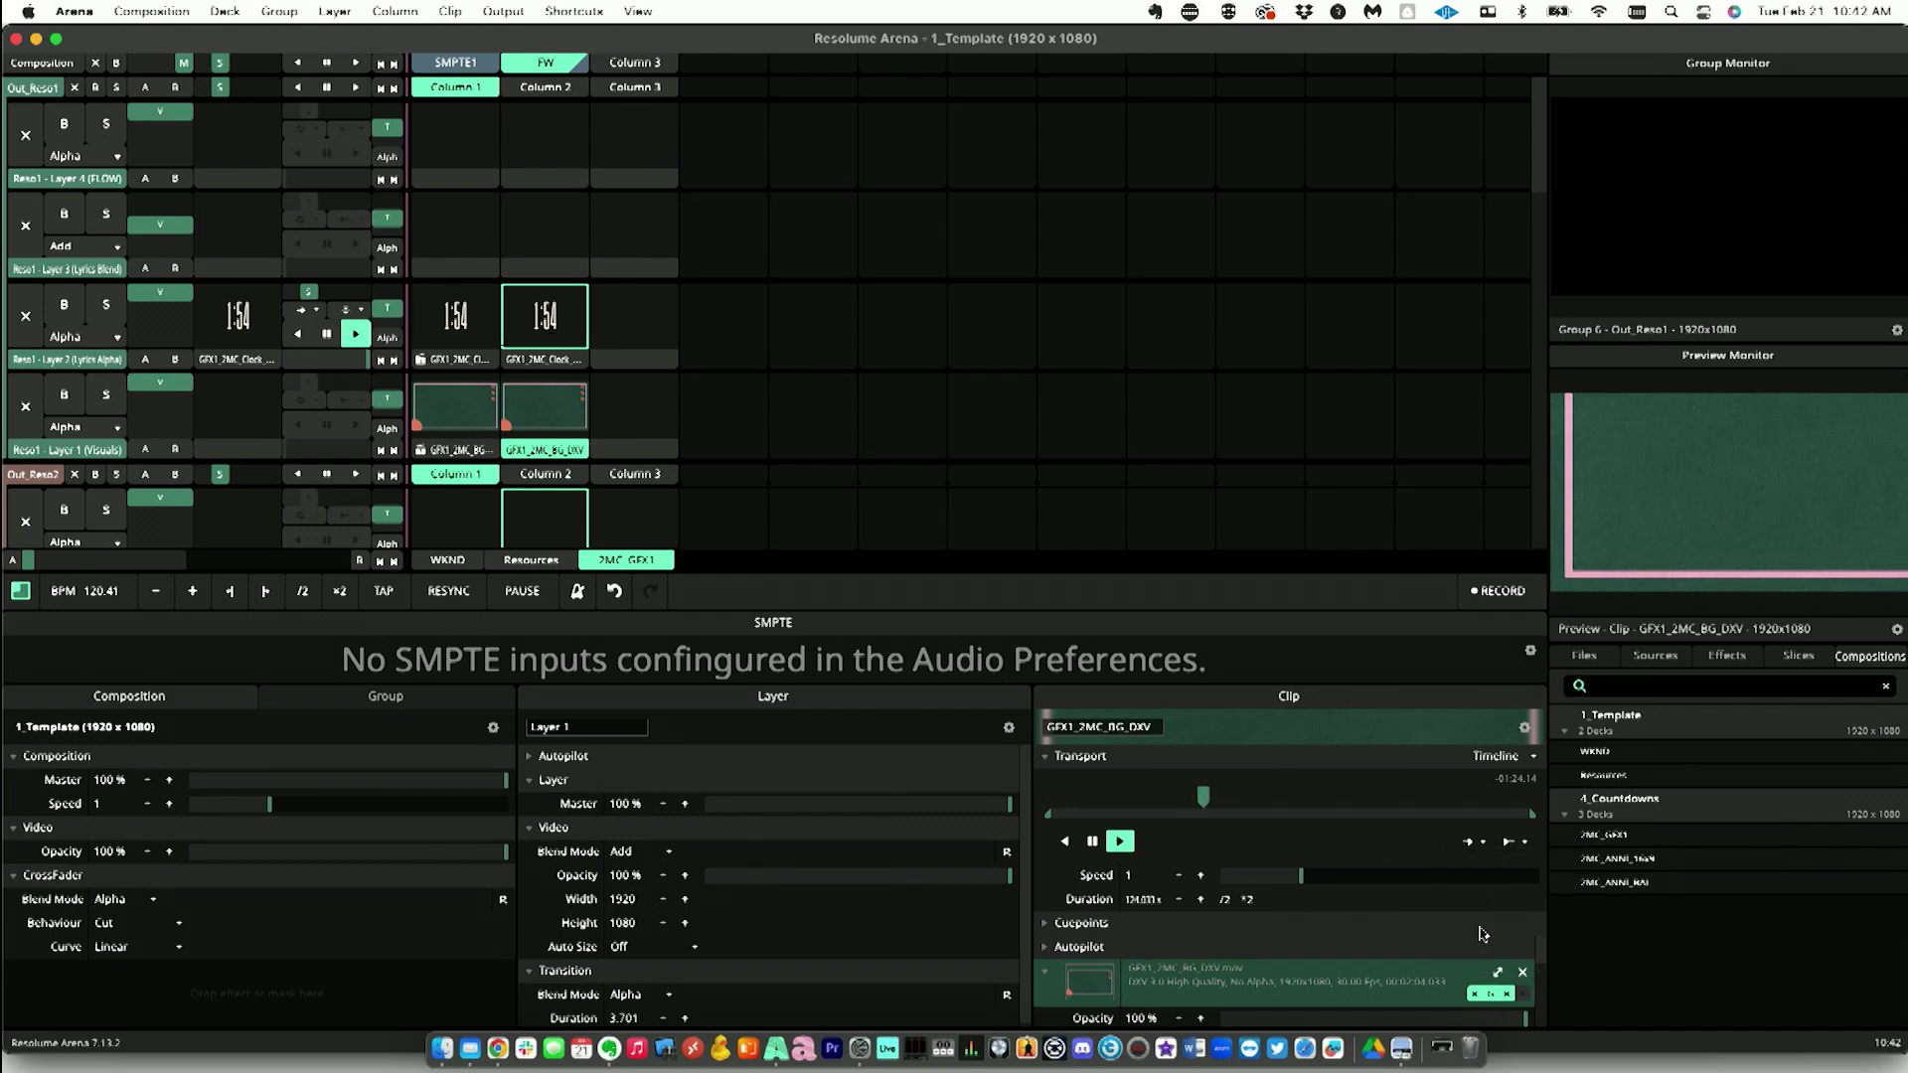
Step: Try the Relative trigger behaviour on the FW background clip, then set it back to Restart
{"action": "left_click", "coordinate": [1512, 841]}
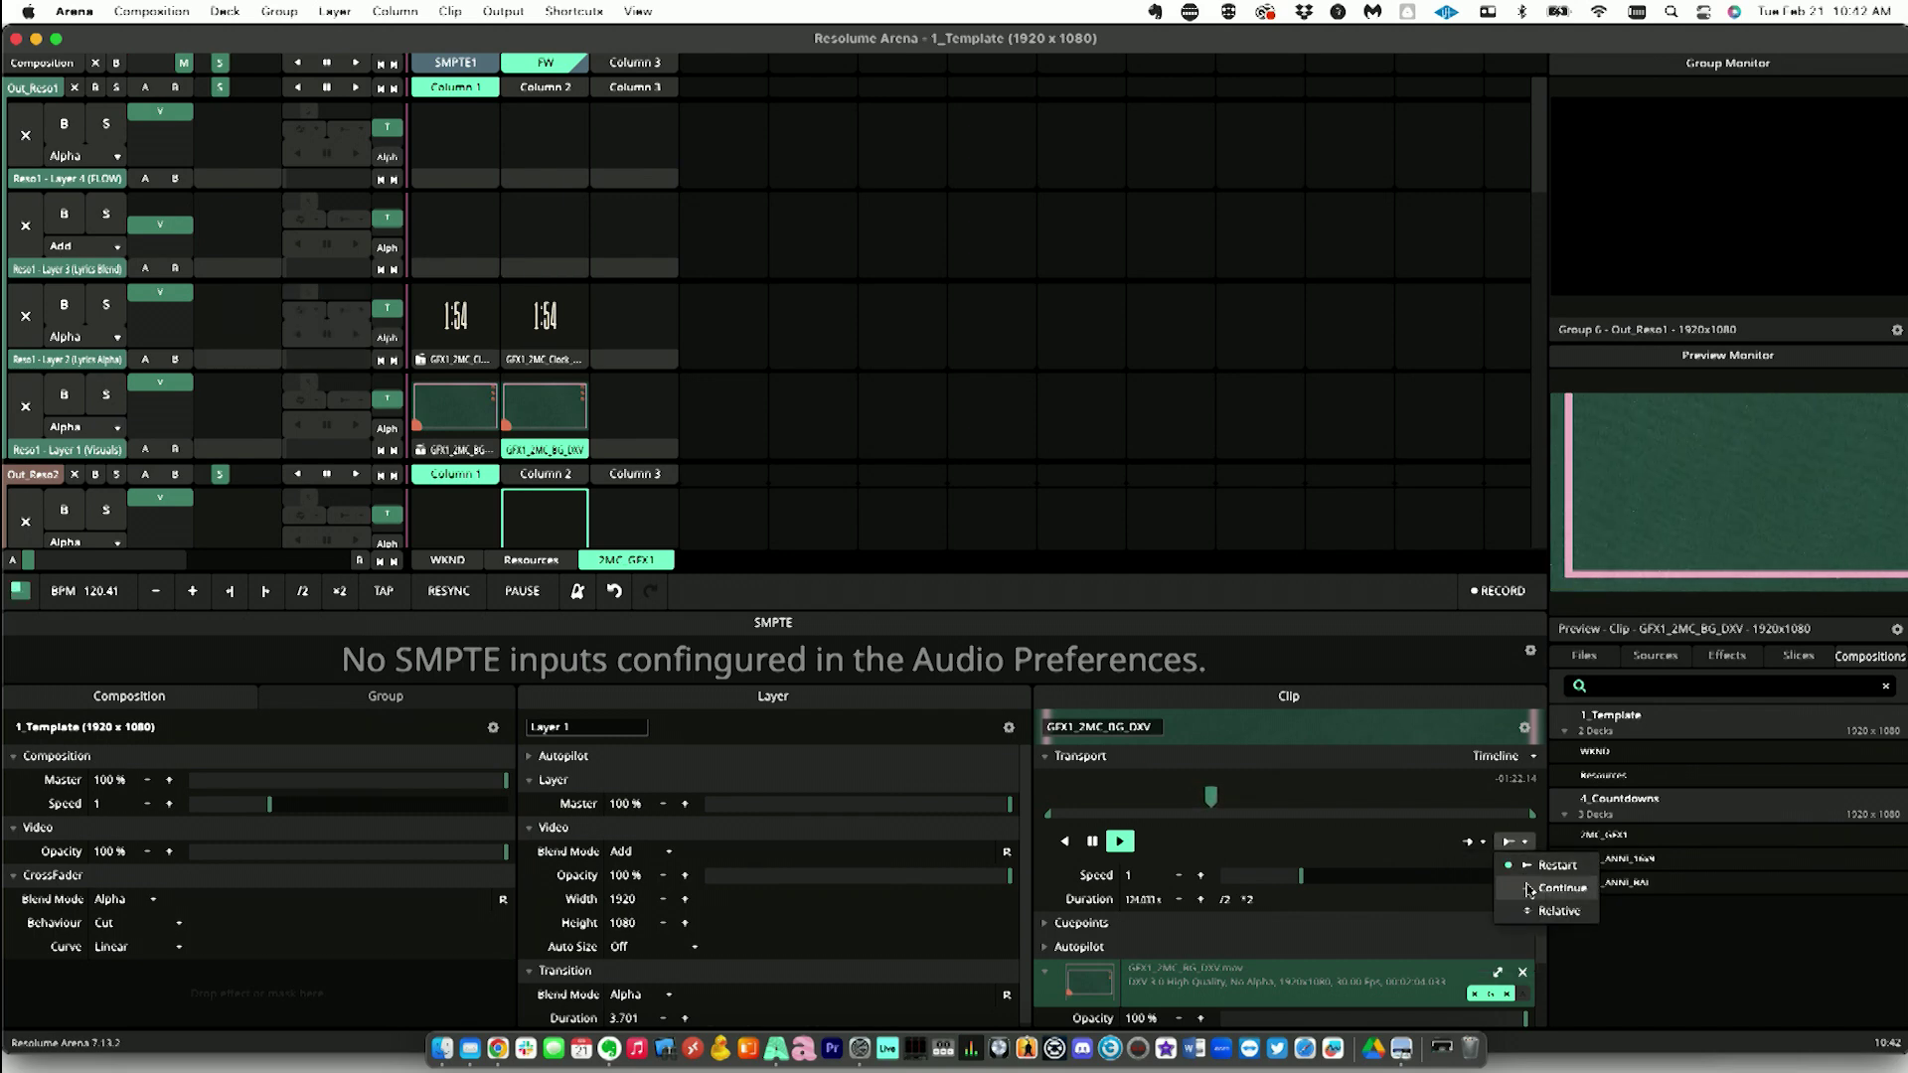
{"action": "left_click", "coordinate": [1527, 909]}
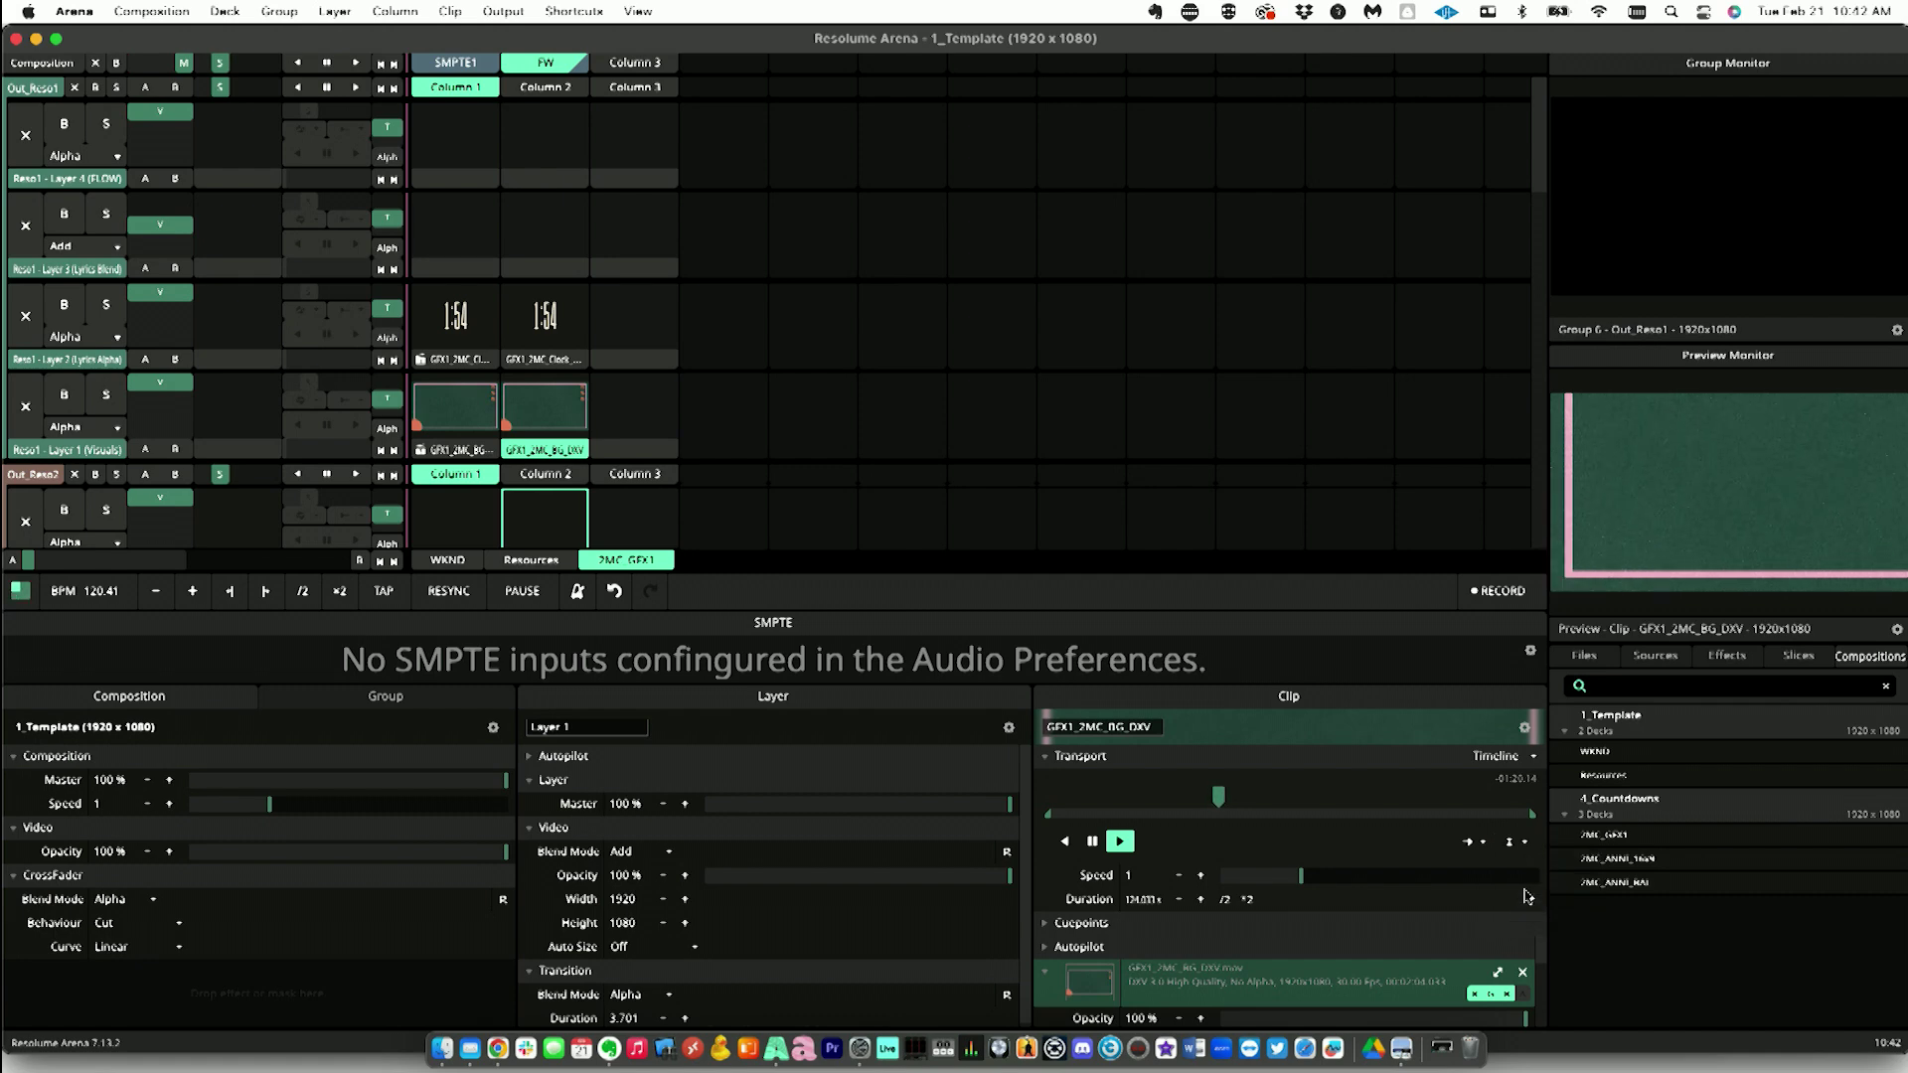
{"action": "left_click", "coordinate": [1525, 842]}
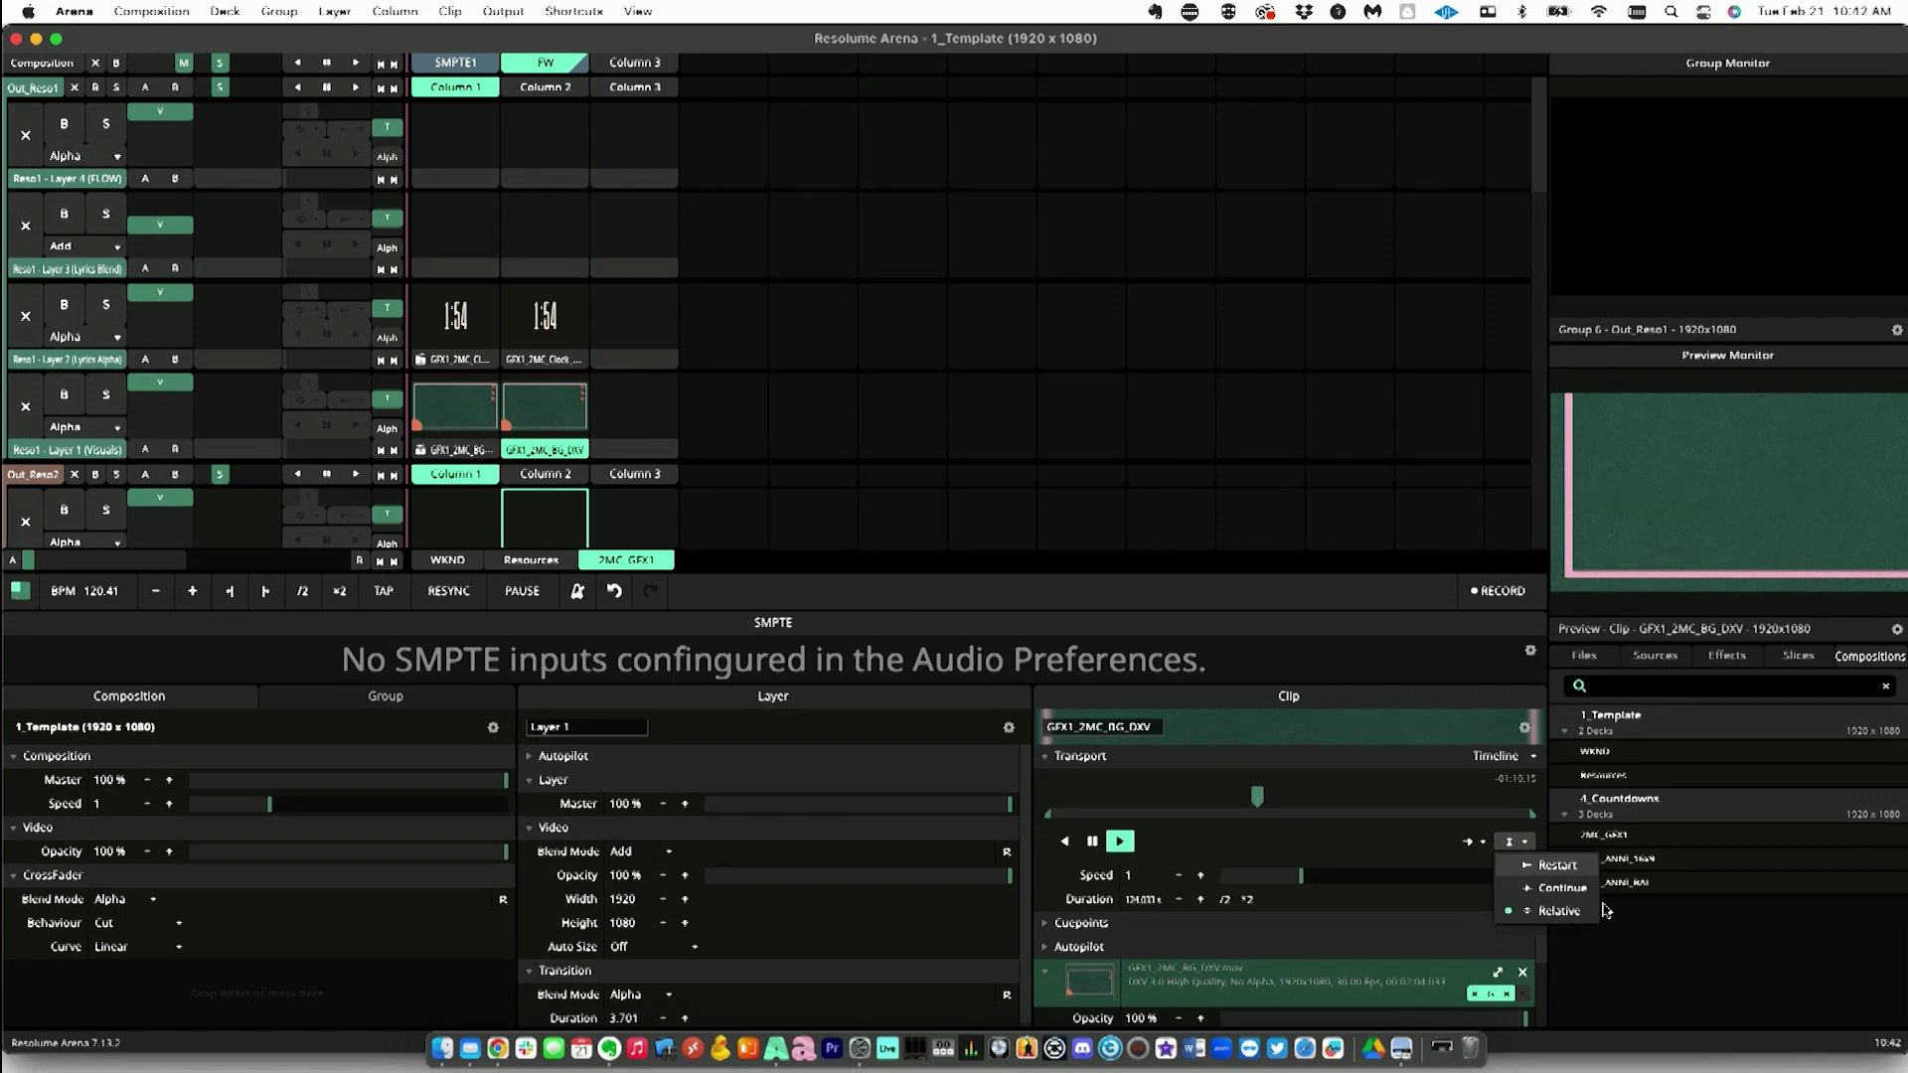
{"action": "left_click", "coordinate": [1560, 877]}
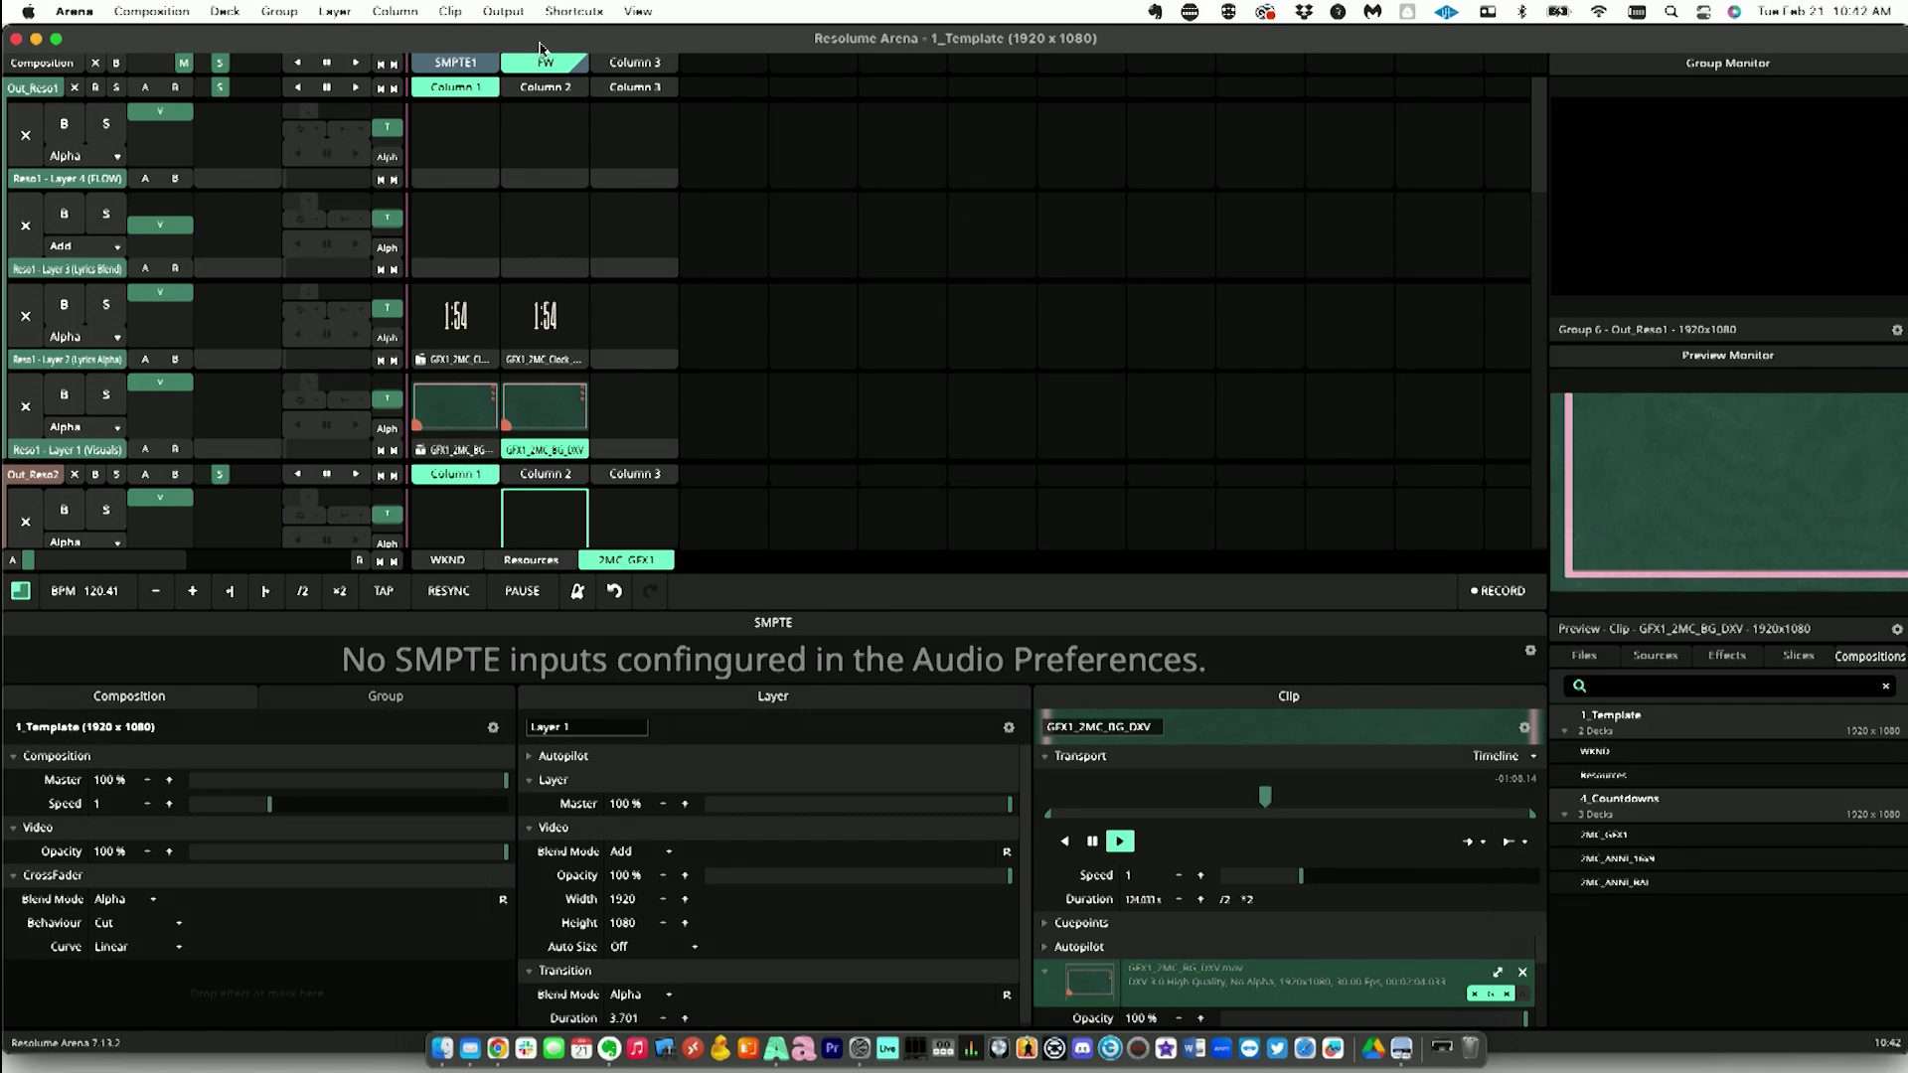
Step: Trigger the FW column and check its clock clip's restart options, then switch to the SMPTE1 column and back to FW
{"action": "left_click", "coordinate": [544, 62]}
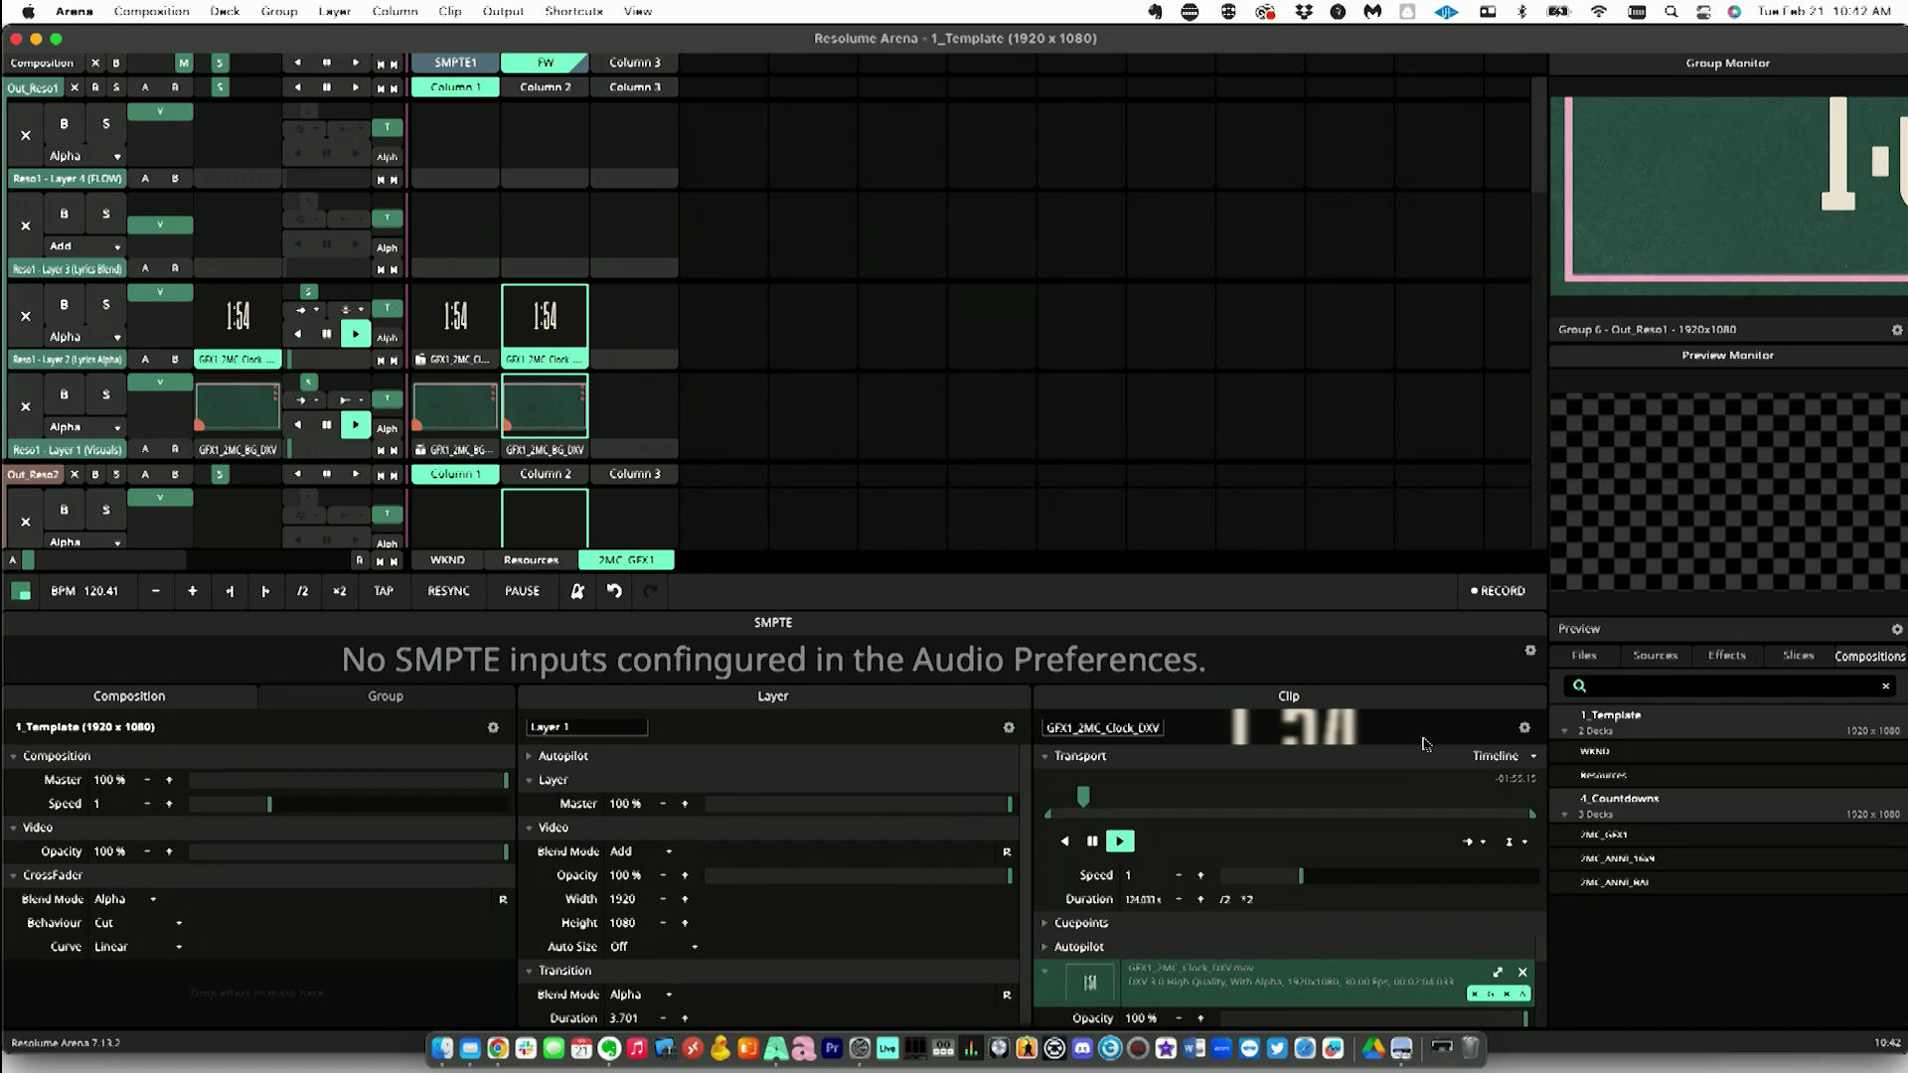
{"action": "left_click", "coordinate": [1514, 842]}
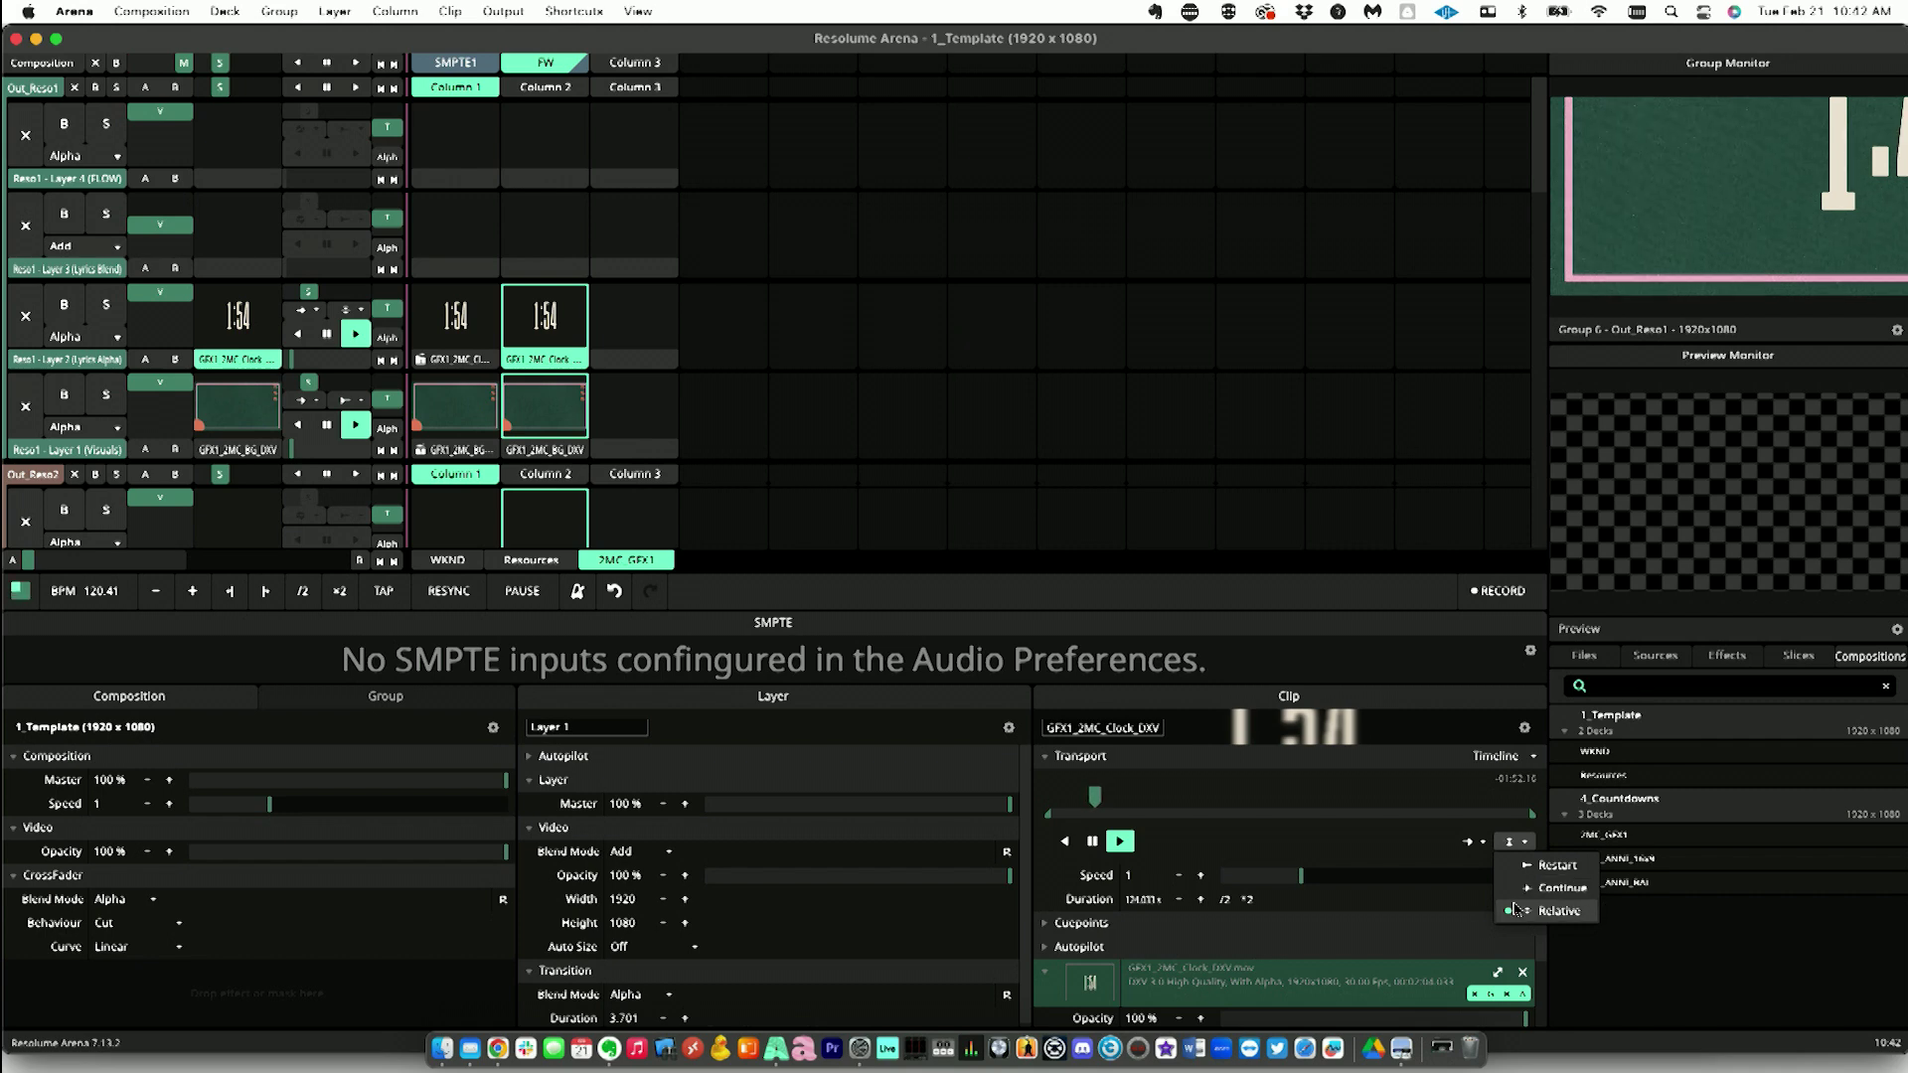
{"action": "left_click", "coordinate": [1520, 888]}
{"action": "left_click", "coordinate": [443, 161]}
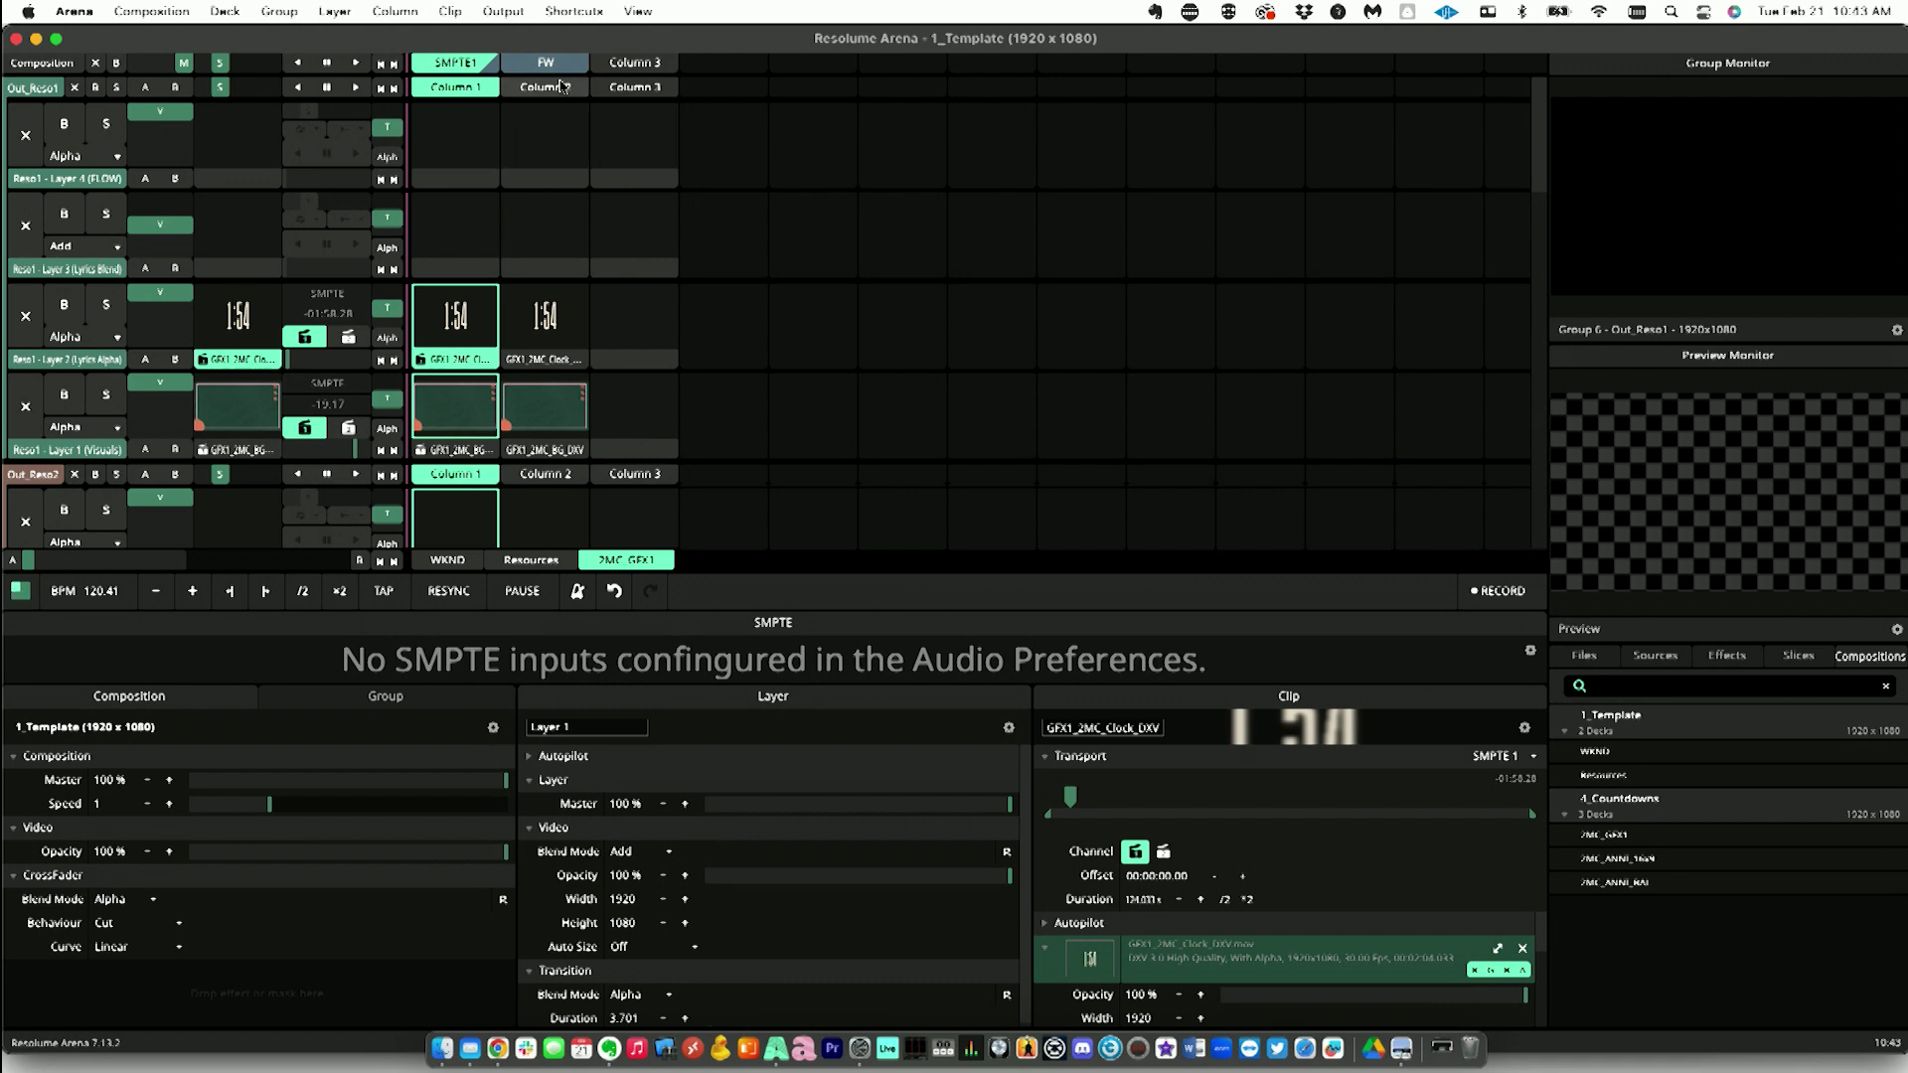
{"action": "left_click", "coordinate": [546, 66]}
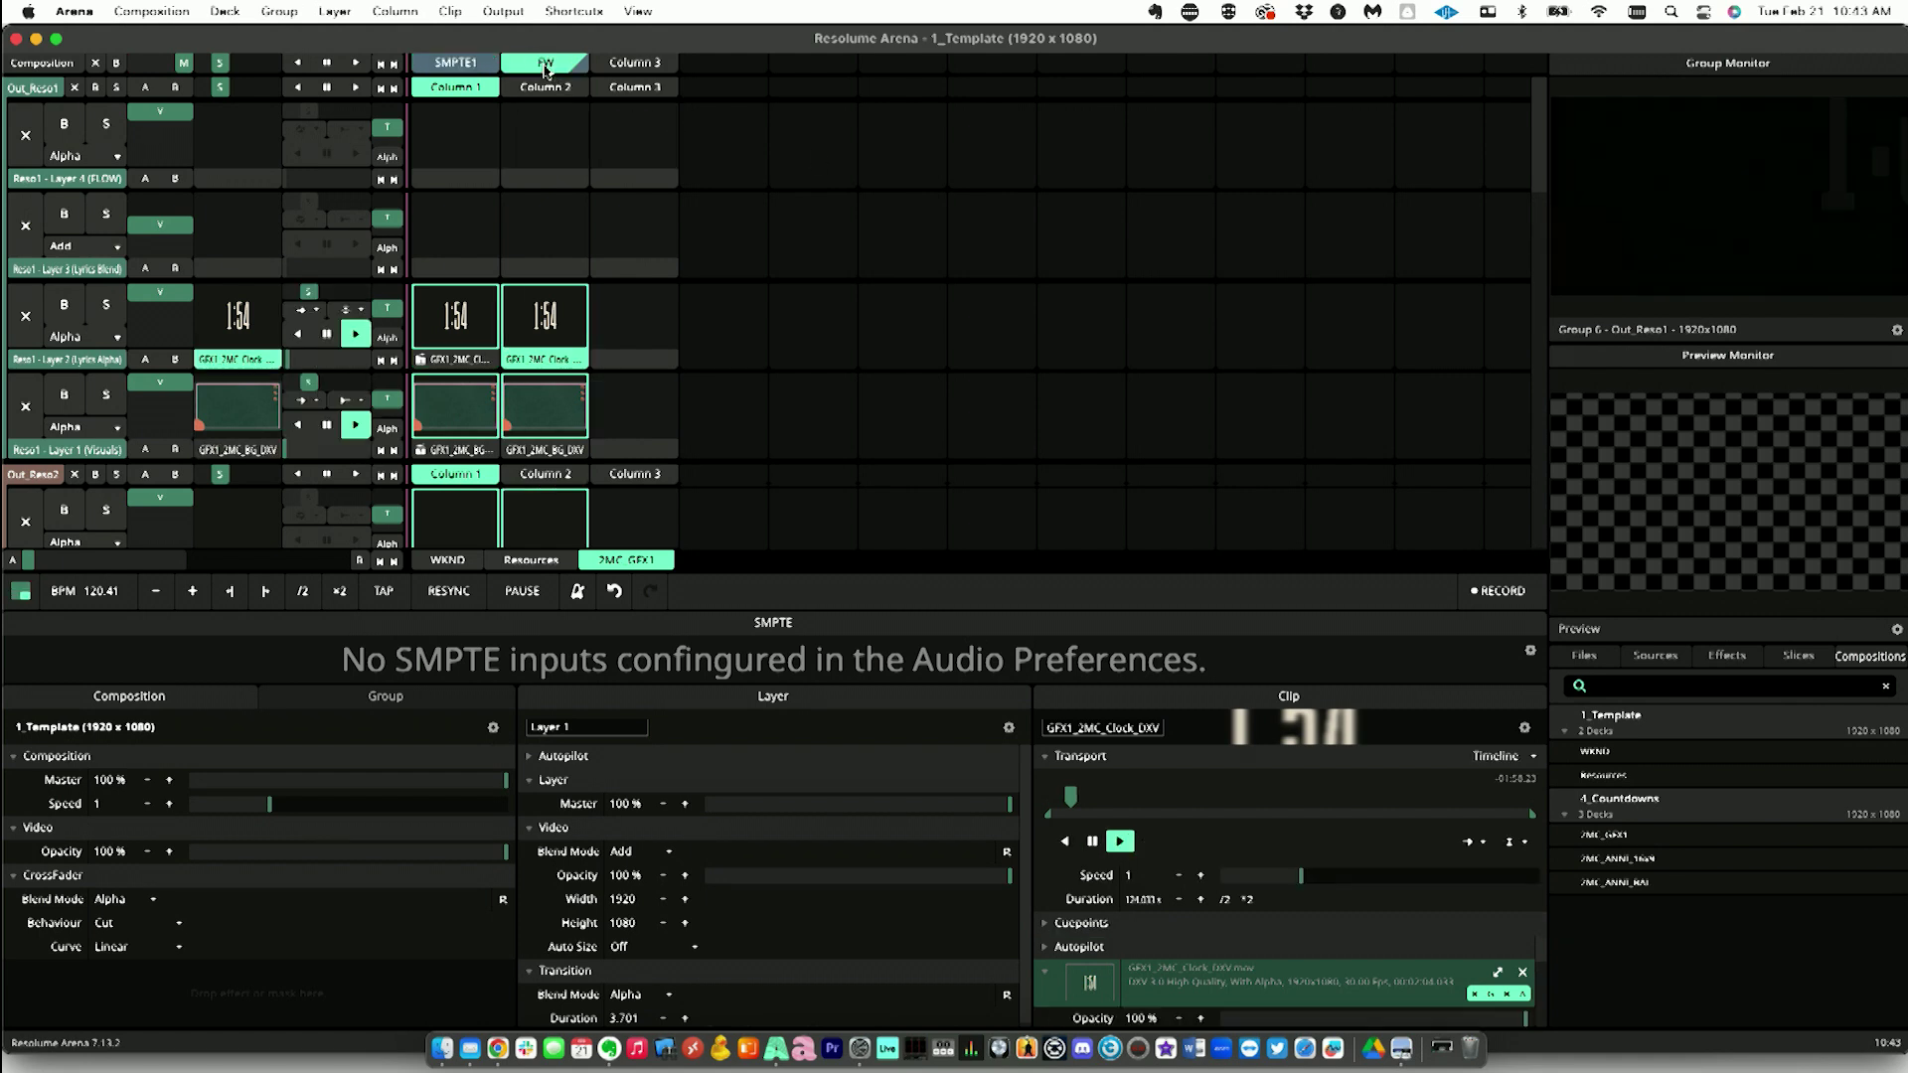
Step: Check the play mode options of the FW clock clip and bring up the file browser
{"action": "left_click", "coordinate": [1483, 843]}
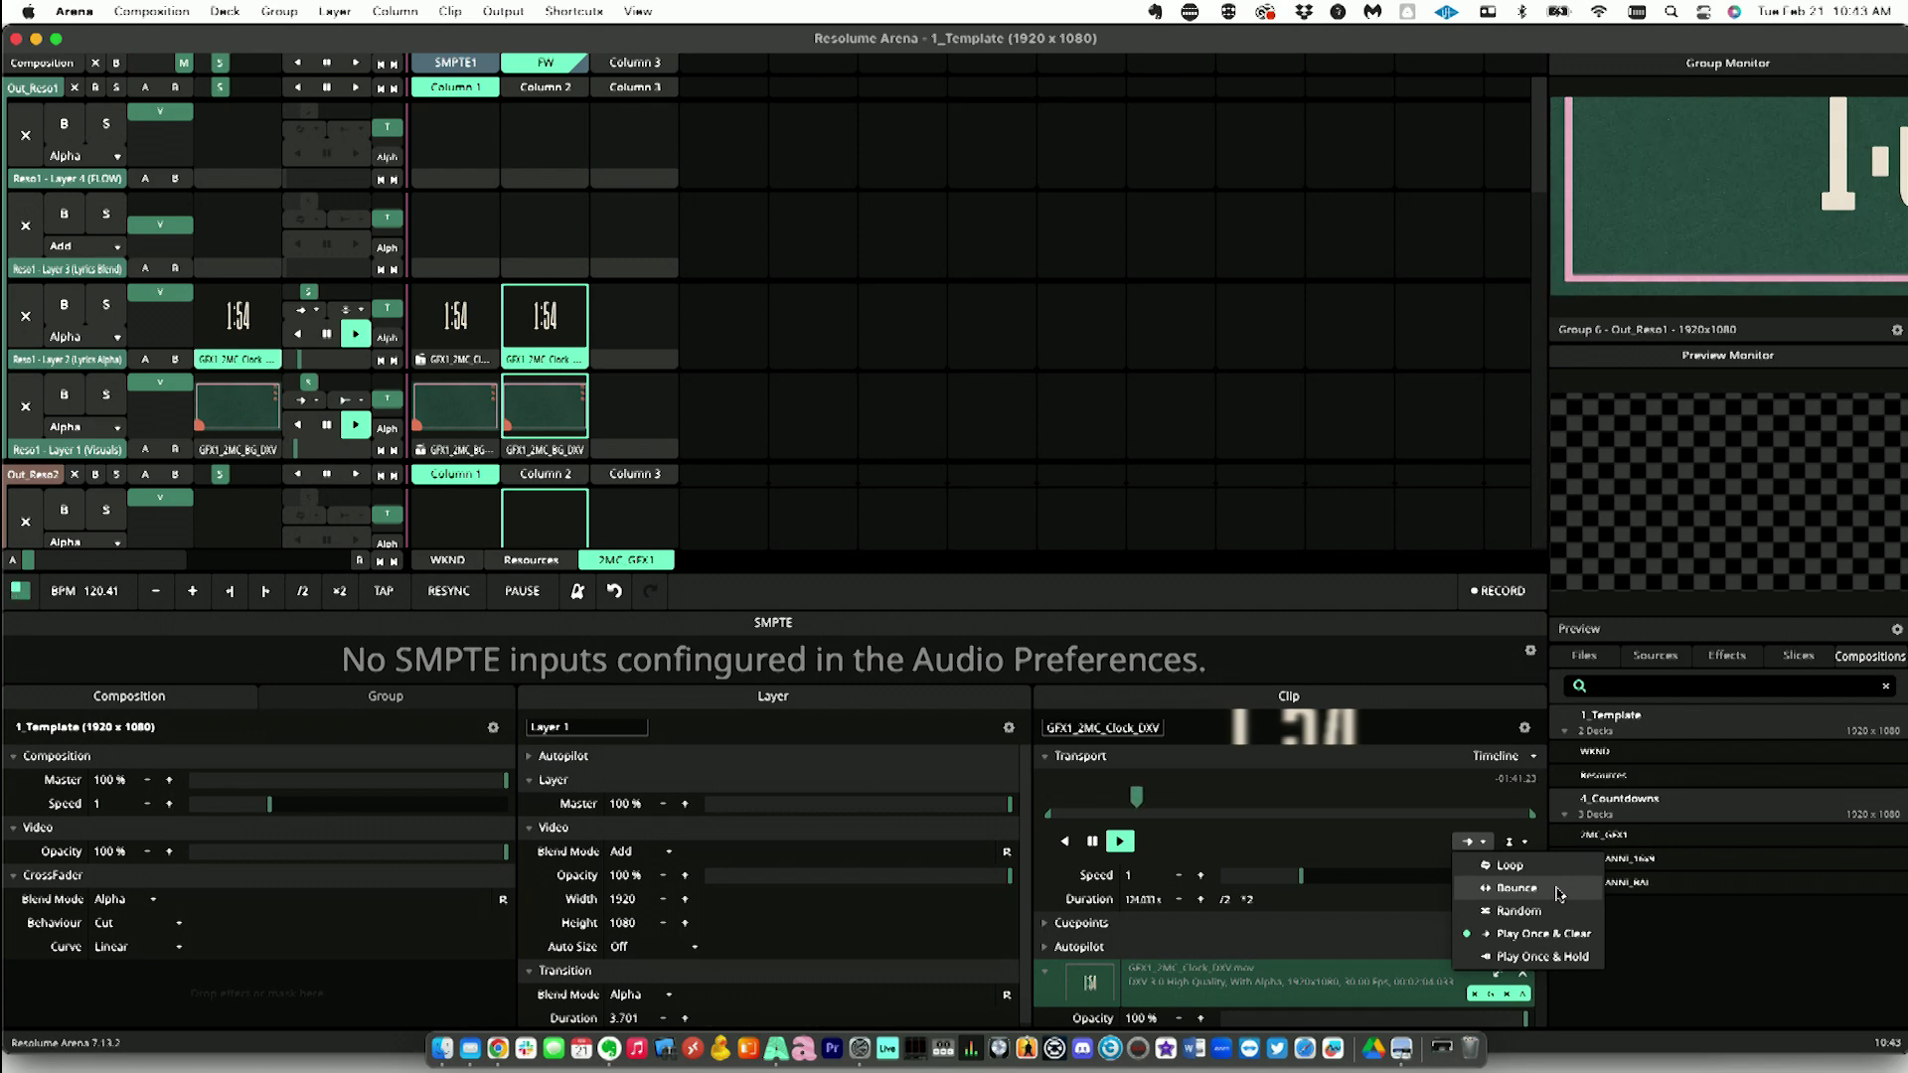
{"action": "left_click", "coordinate": [1490, 849]}
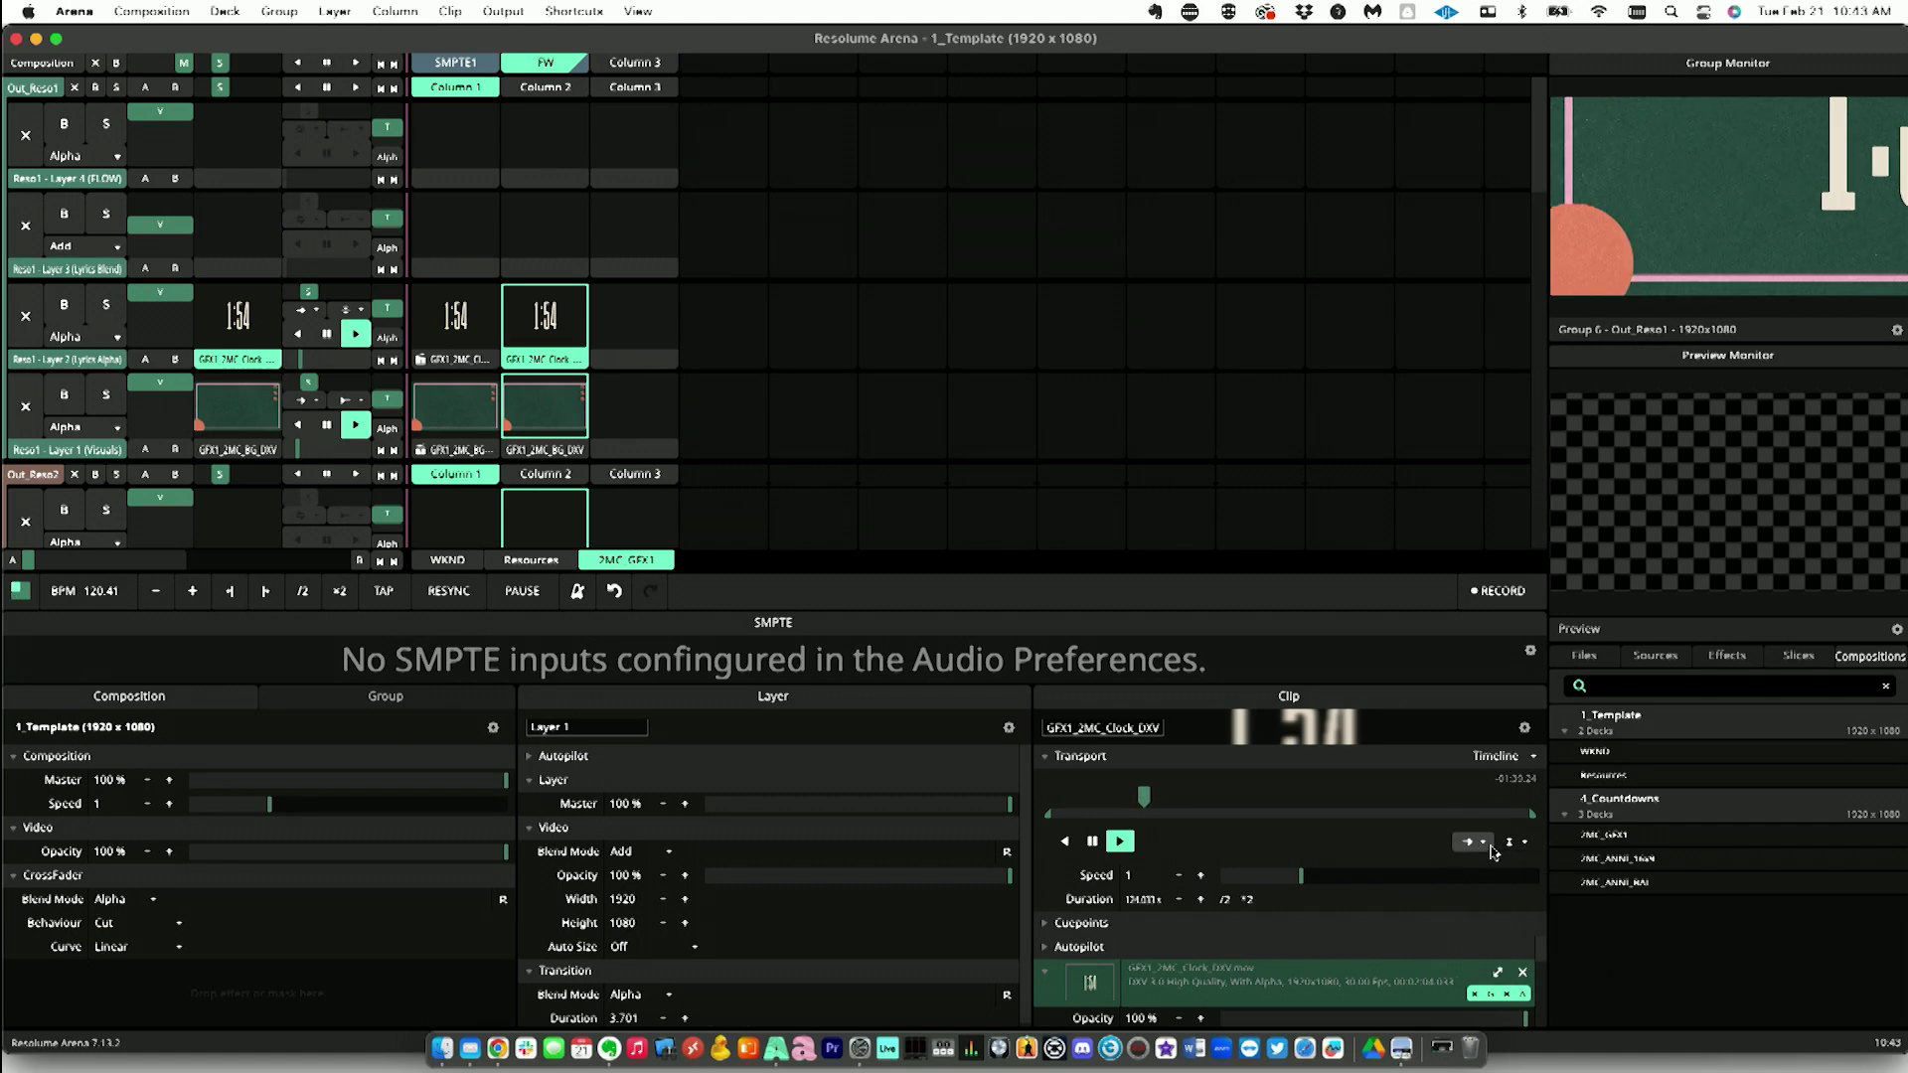
{"action": "left_click", "coordinate": [1595, 661]}
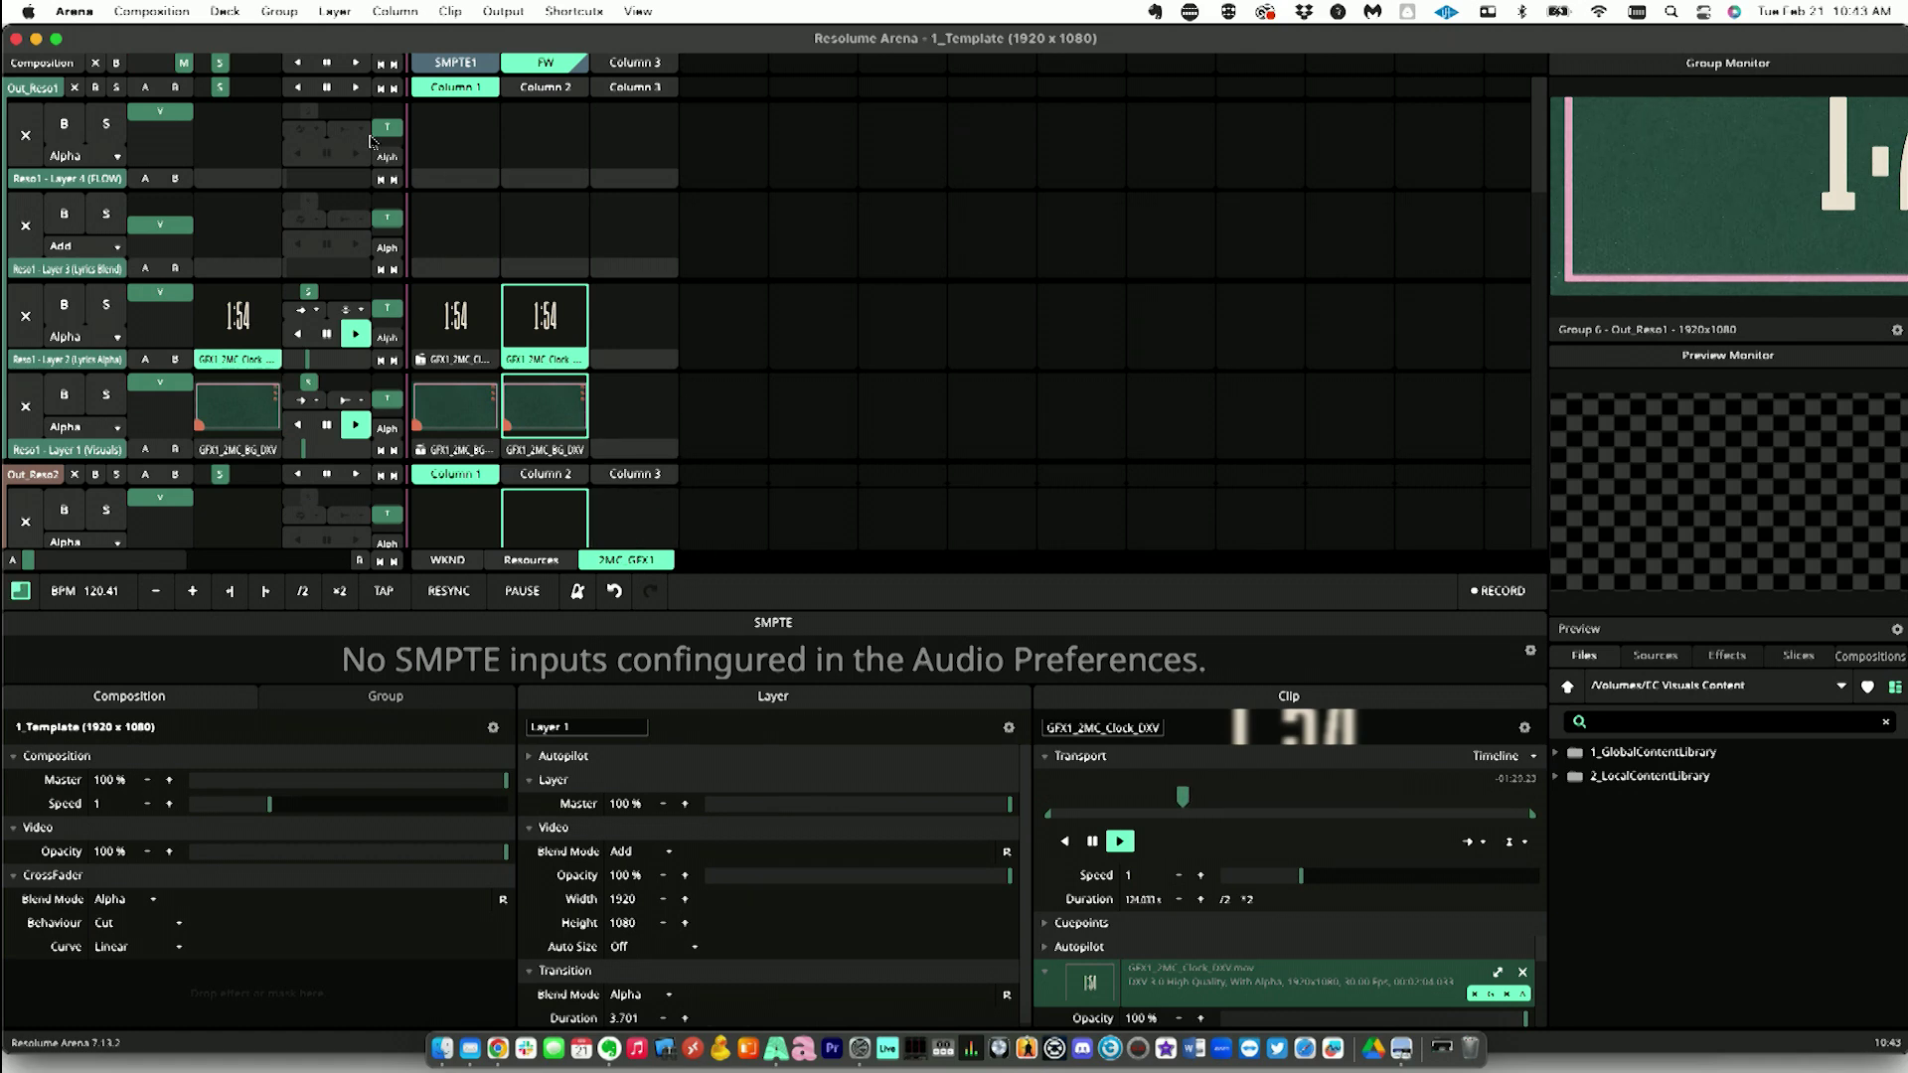
Step: Examine the Out_Reso1, Out_Reso2 and FLOW groups and the layers each one contains
{"action": "left_click", "coordinate": [39, 90]}
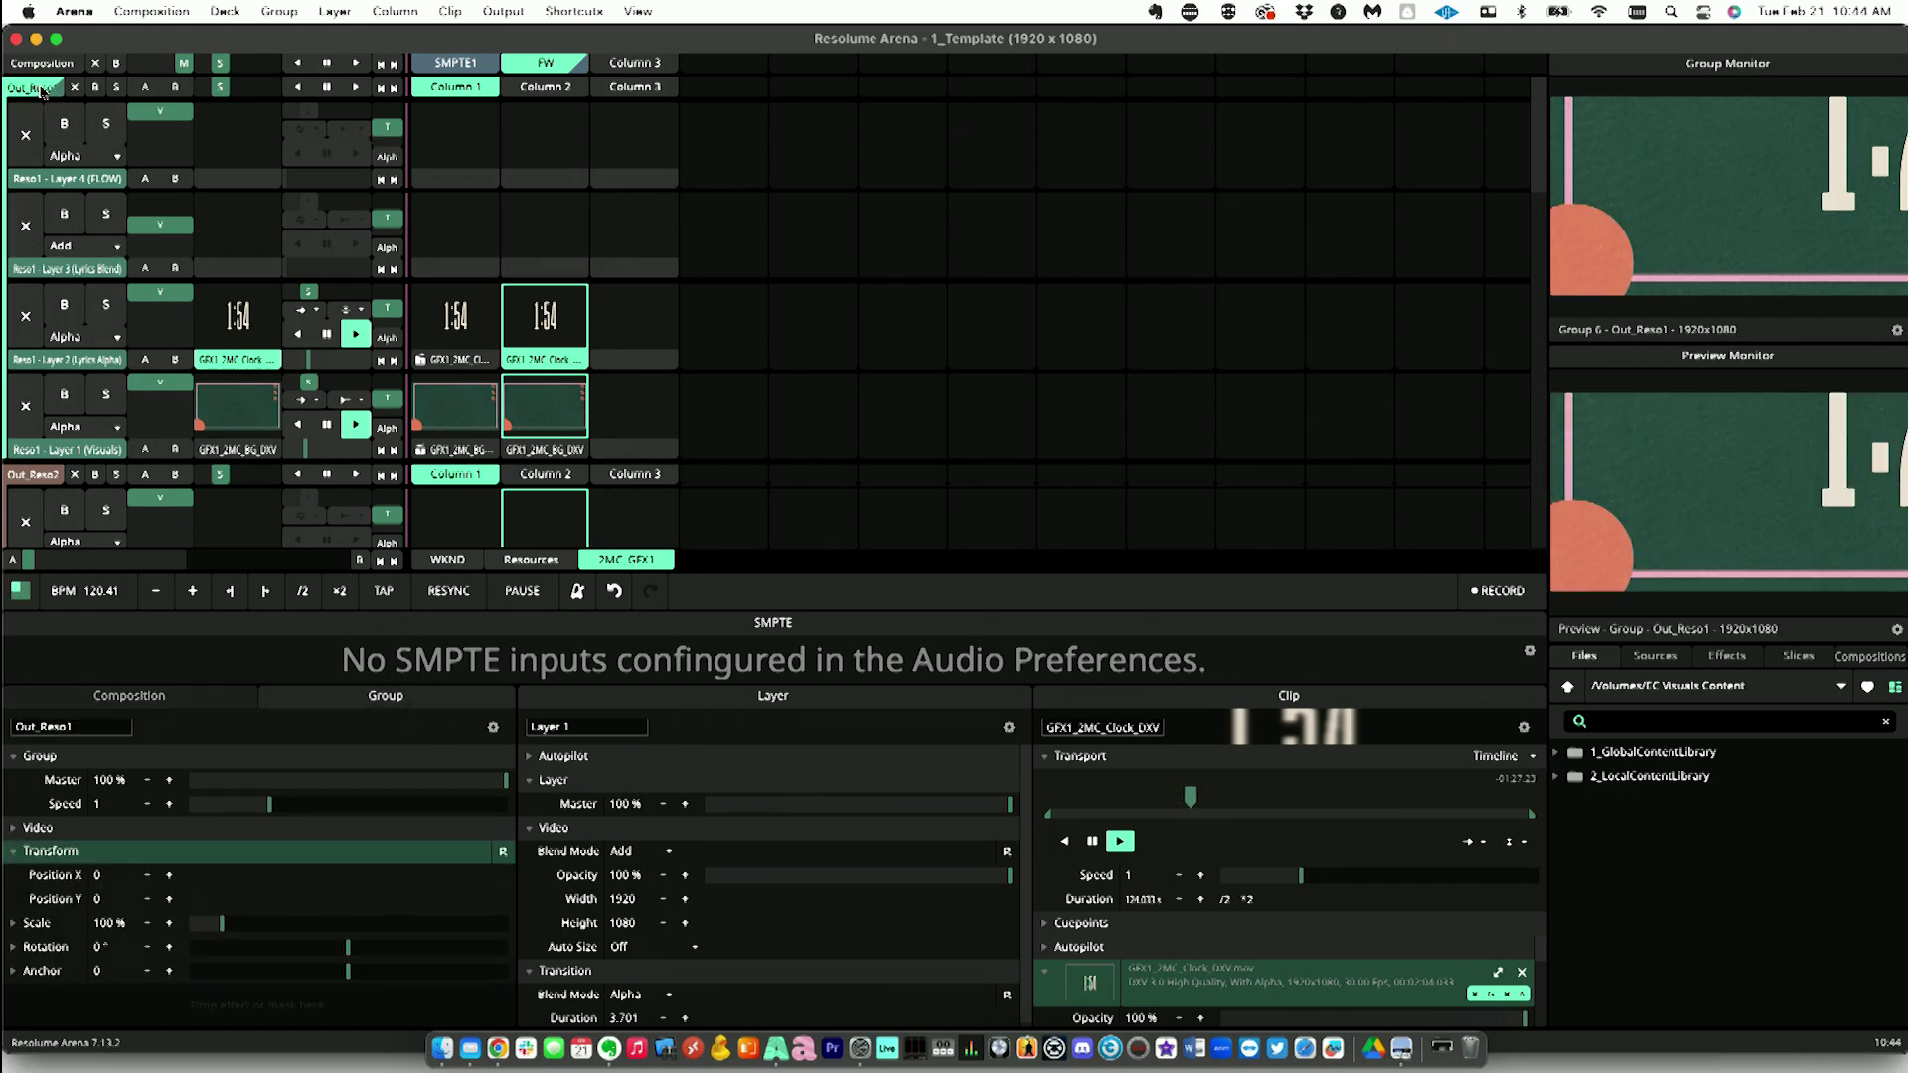
{"action": "left_click", "coordinate": [38, 473]}
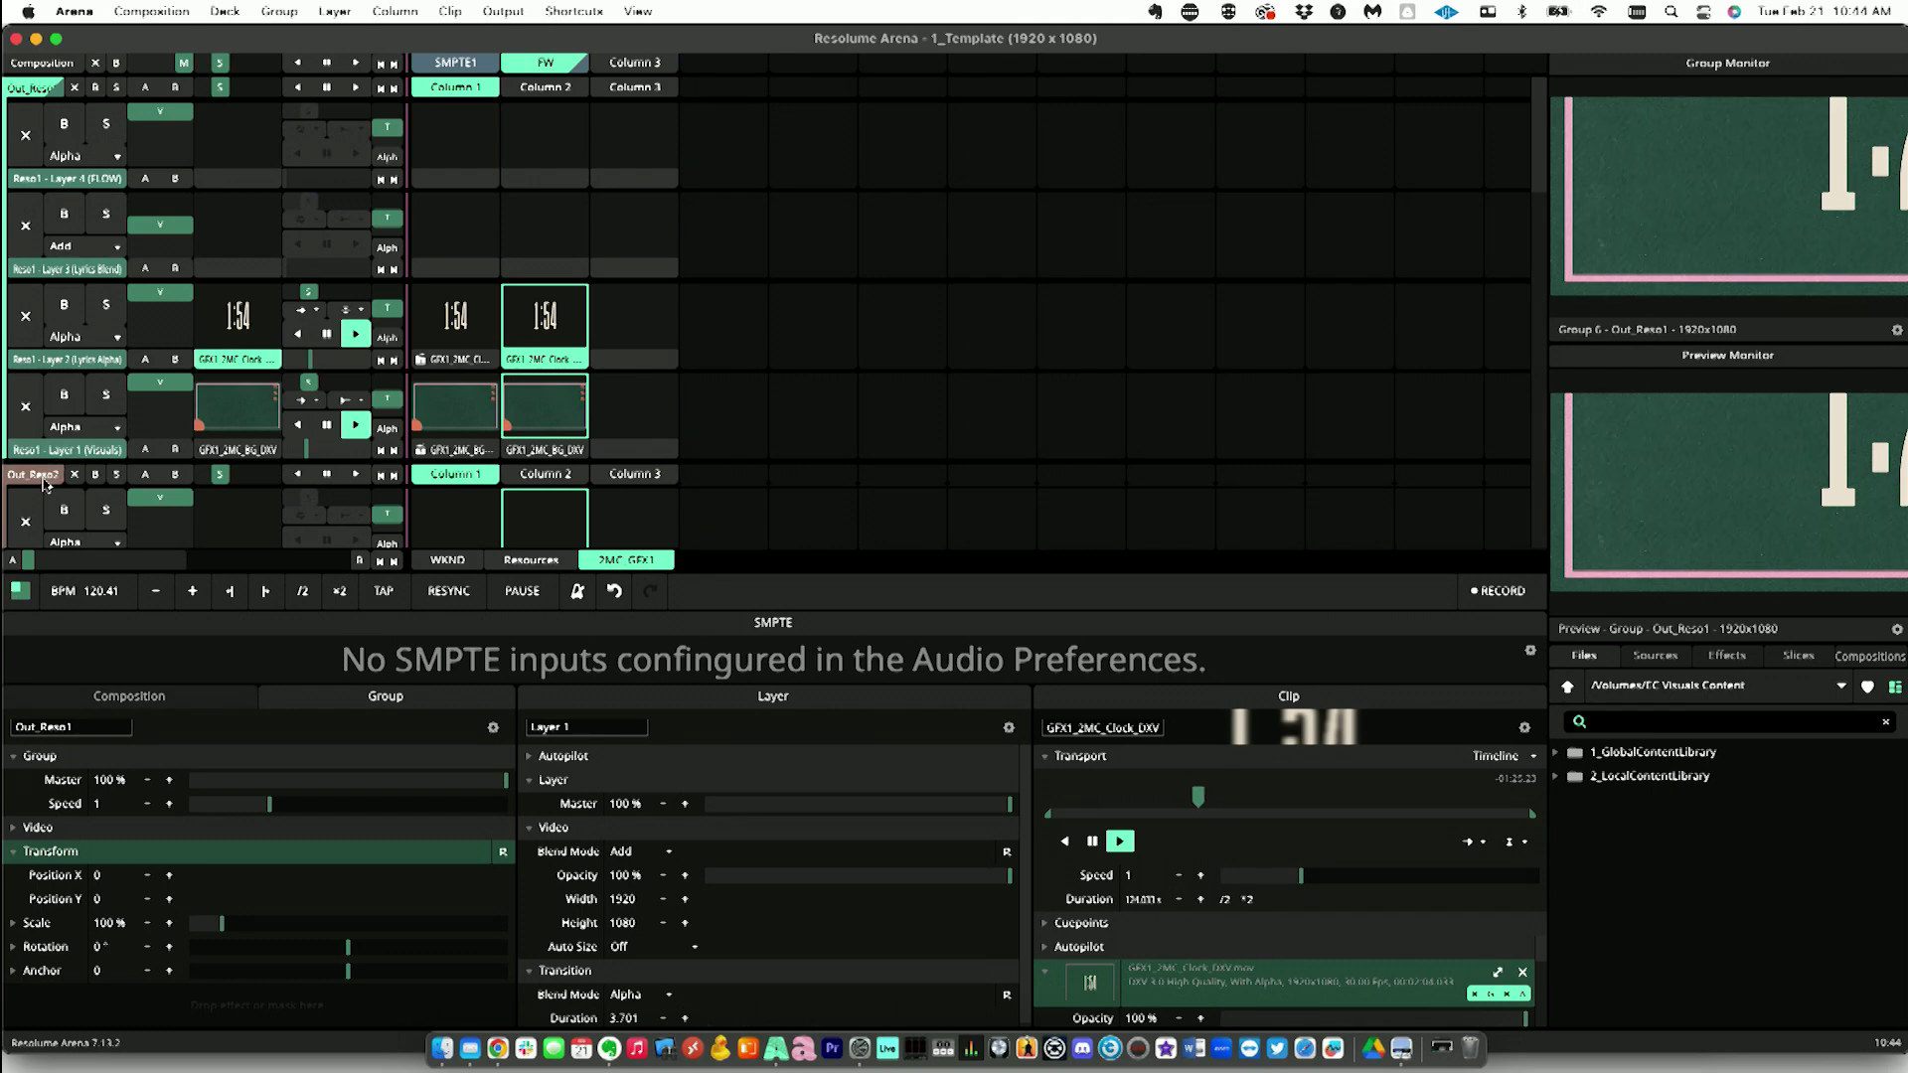
{"action": "scroll", "coordinate": [44, 476], "scroll_direction": "down", "scroll_amount": 3}
{"action": "scroll", "coordinate": [44, 476], "scroll_direction": "down", "scroll_amount": 5}
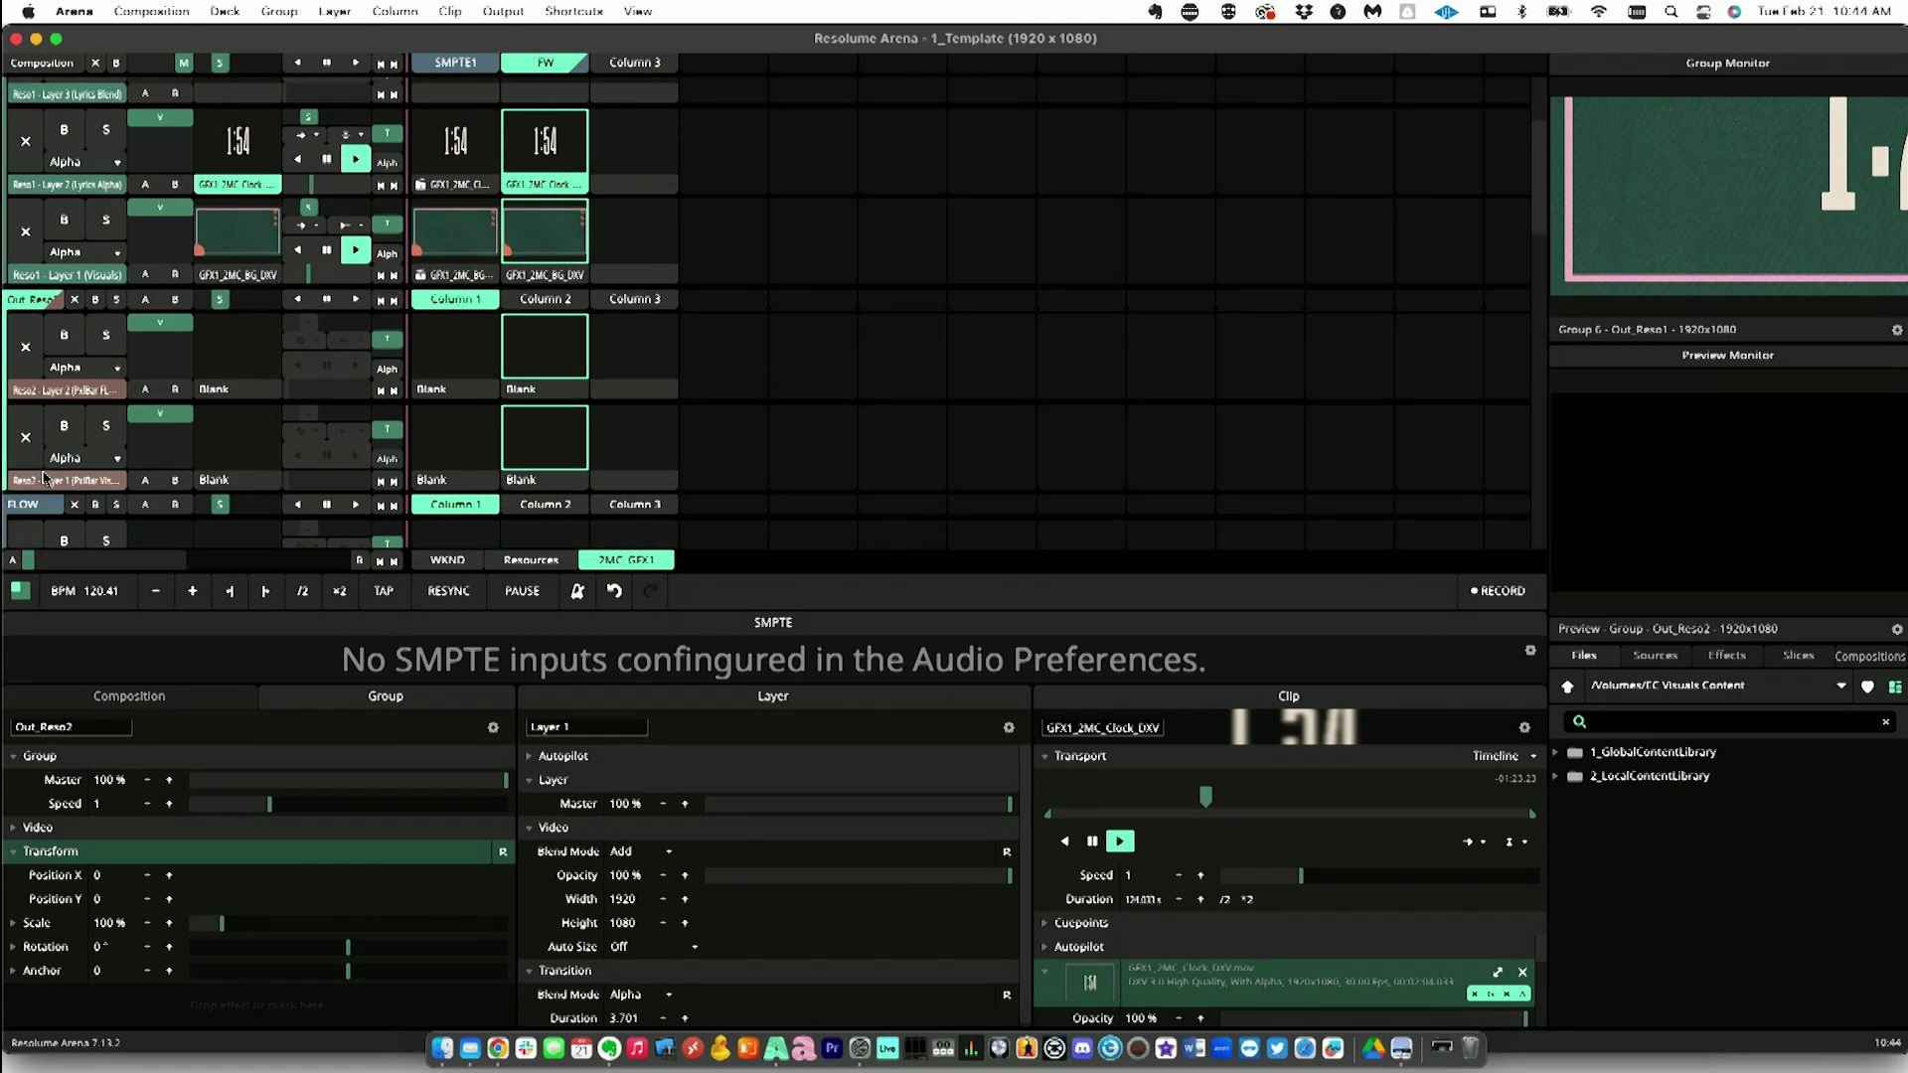
{"action": "left_click", "coordinate": [36, 462]}
{"action": "scroll", "coordinate": [34, 462], "scroll_direction": "down", "scroll_amount": 1}
{"action": "scroll", "coordinate": [33, 463], "scroll_direction": "down", "scroll_amount": 7}
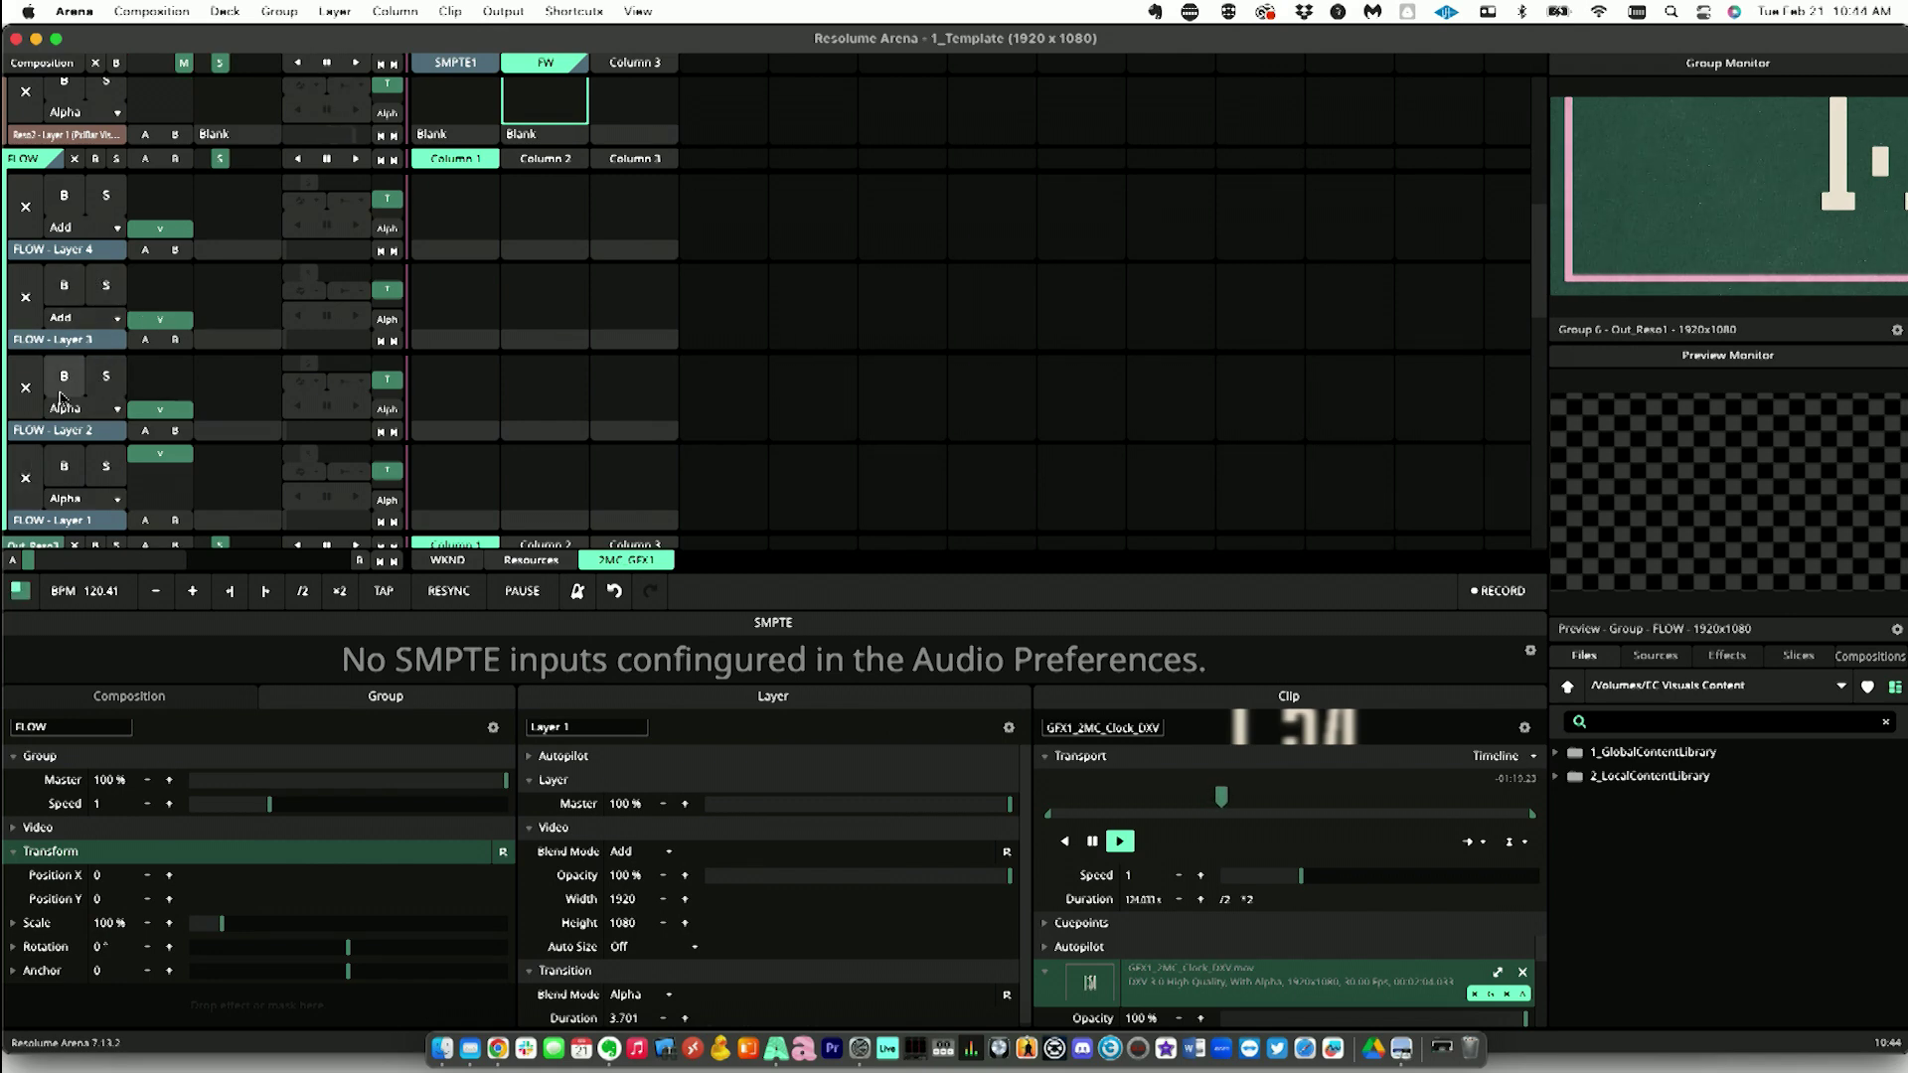
{"action": "scroll", "coordinate": [60, 397], "scroll_direction": "down", "scroll_amount": 10}
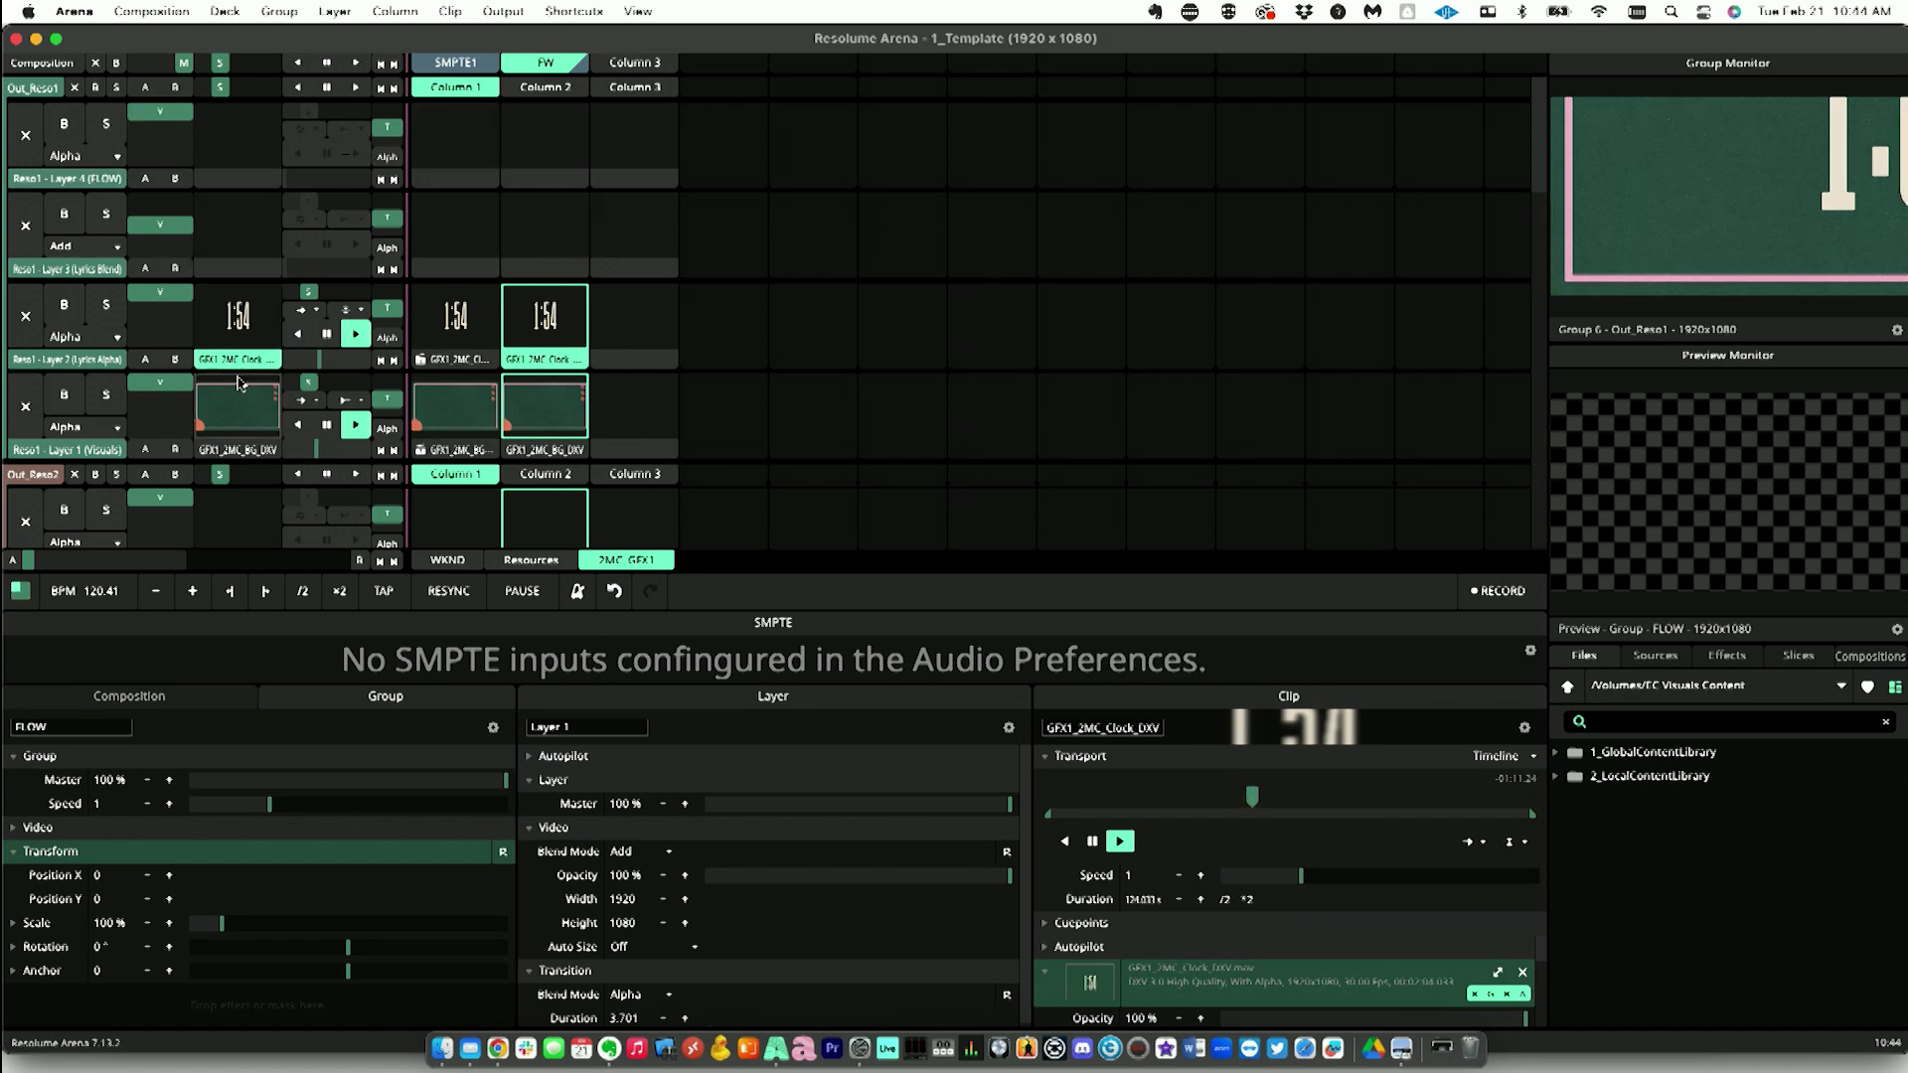
{"action": "scroll", "coordinate": [562, 354], "scroll_direction": "down", "scroll_amount": 5}
{"action": "scroll", "coordinate": [561, 354], "scroll_direction": "up", "scroll_amount": 5}
Step: Preview the Out_Reso1 group's Visuals, Lyrics Alpha, Lyrics Blend and FLOW layers one by one, returning to Visuals
{"action": "left_click", "coordinate": [245, 394]}
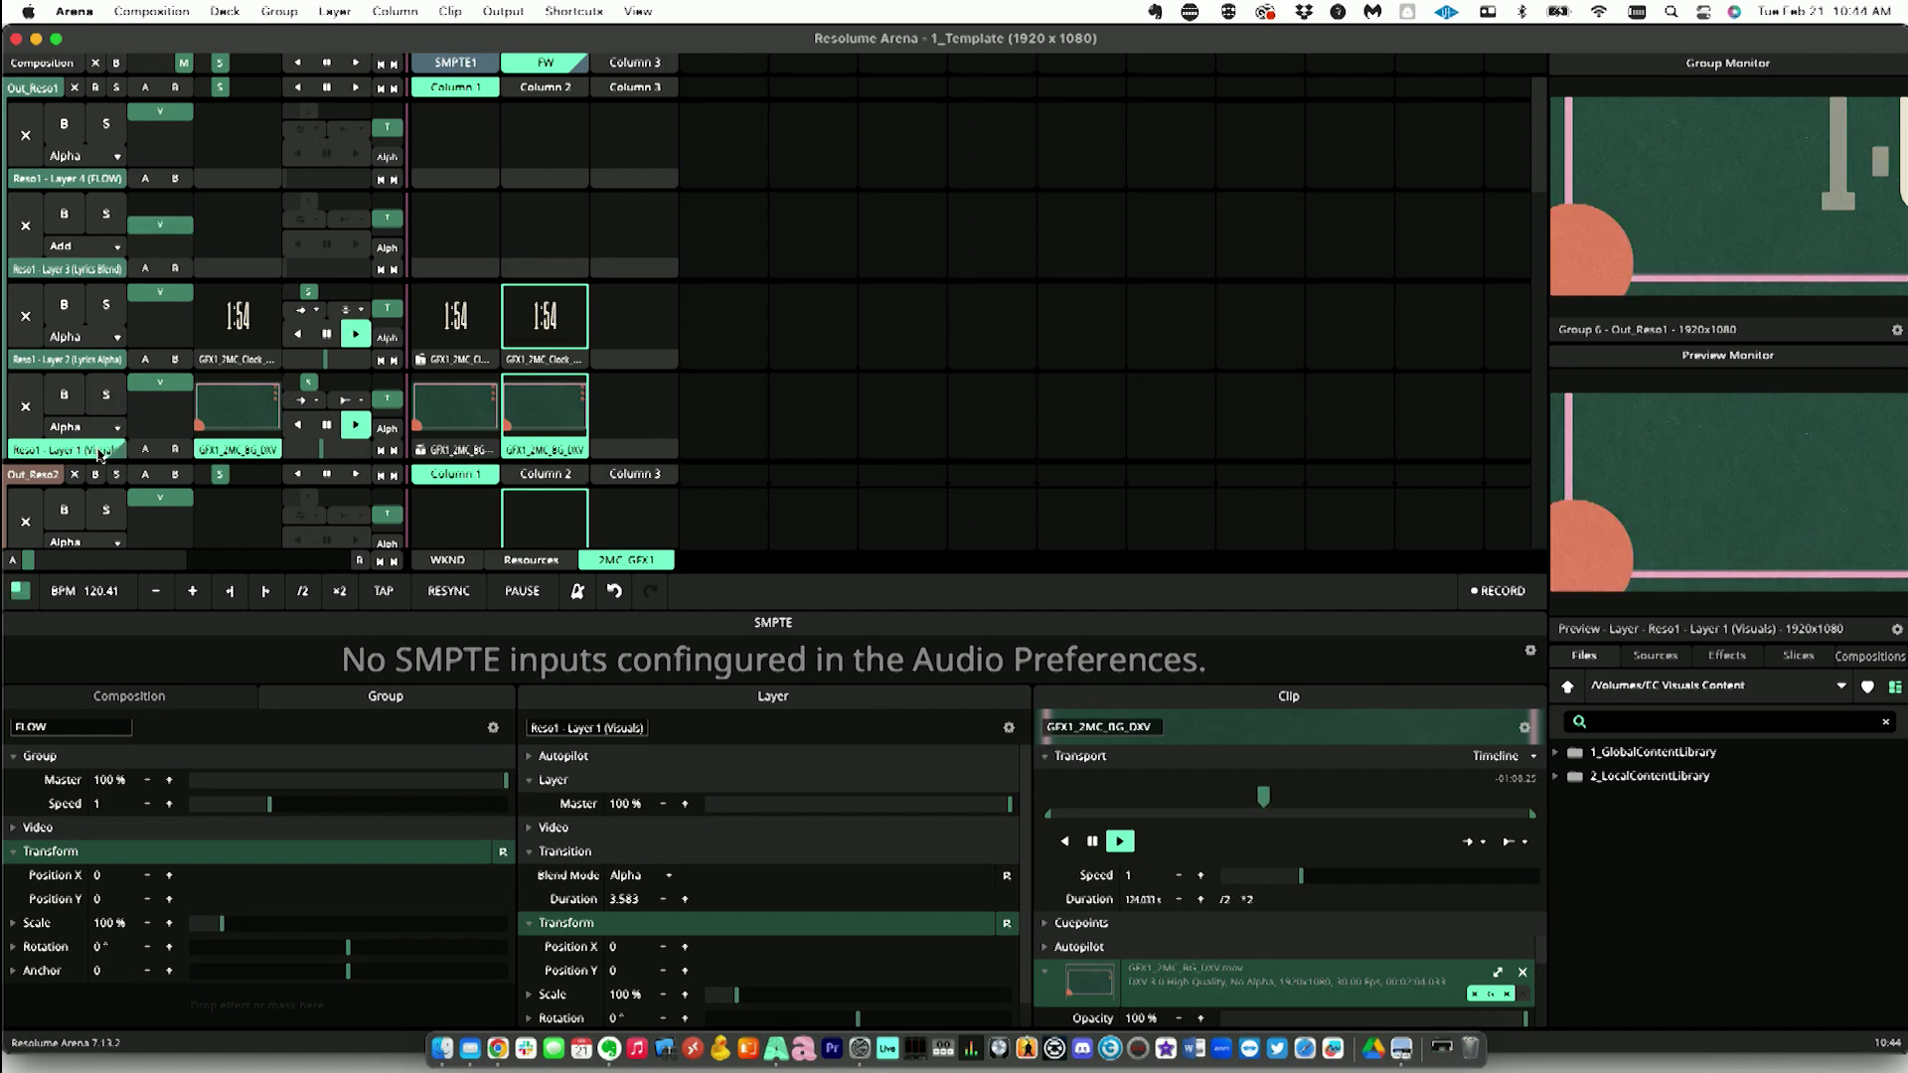
{"action": "left_click", "coordinate": [111, 360]}
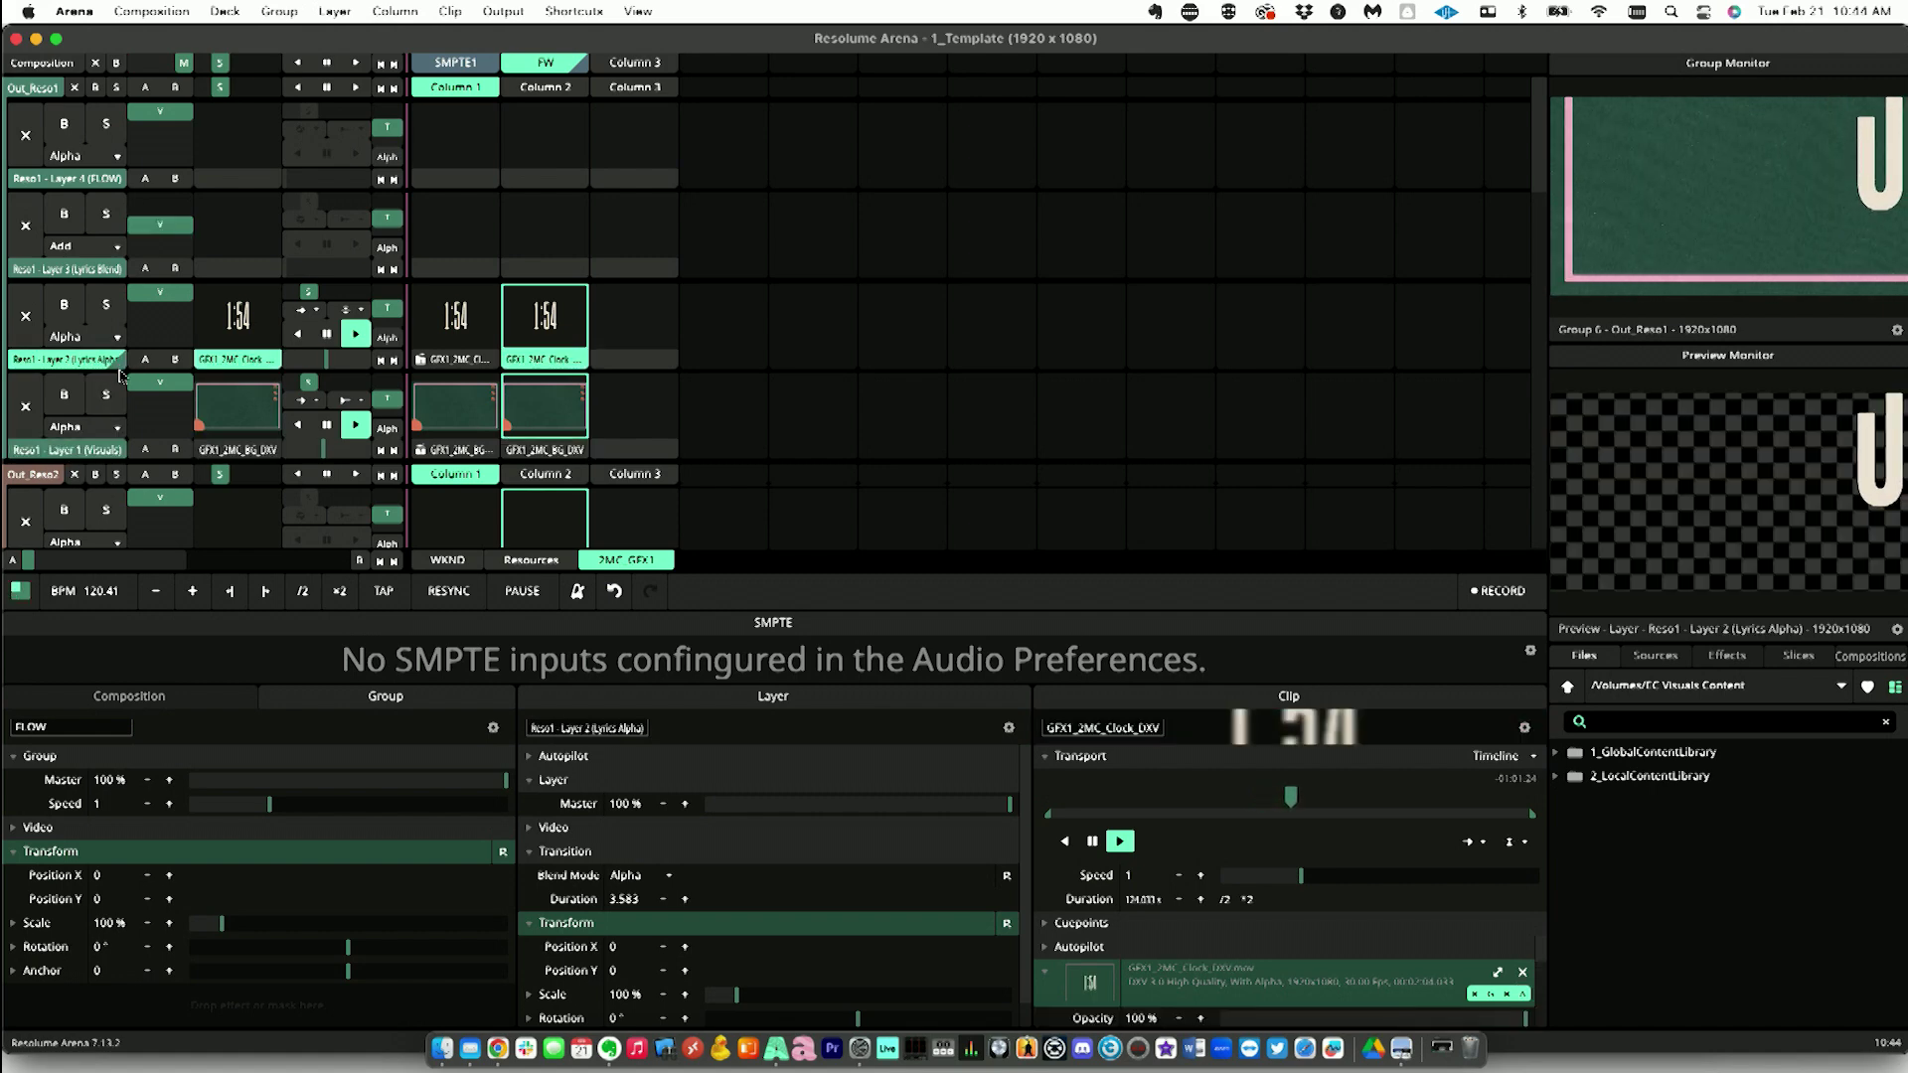
{"action": "left_click", "coordinate": [107, 270]}
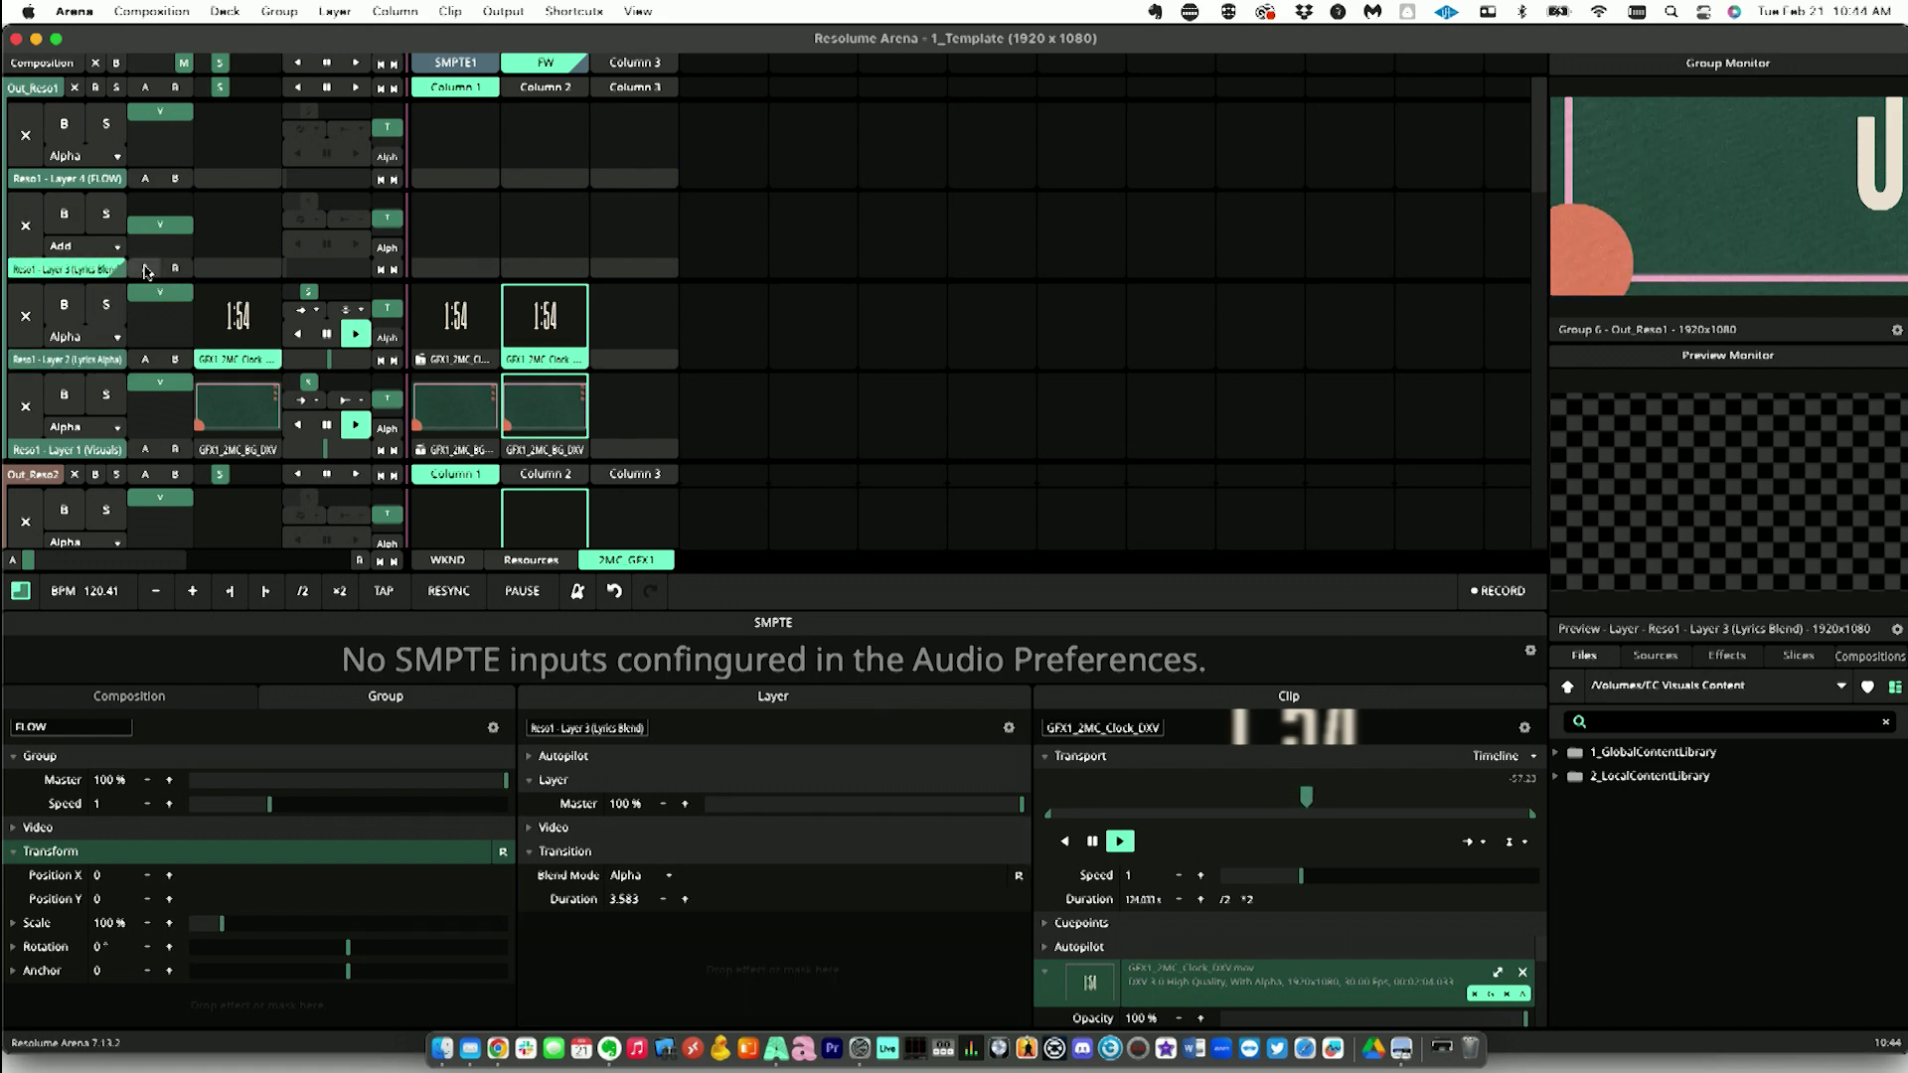
{"action": "left_click", "coordinate": [101, 179]}
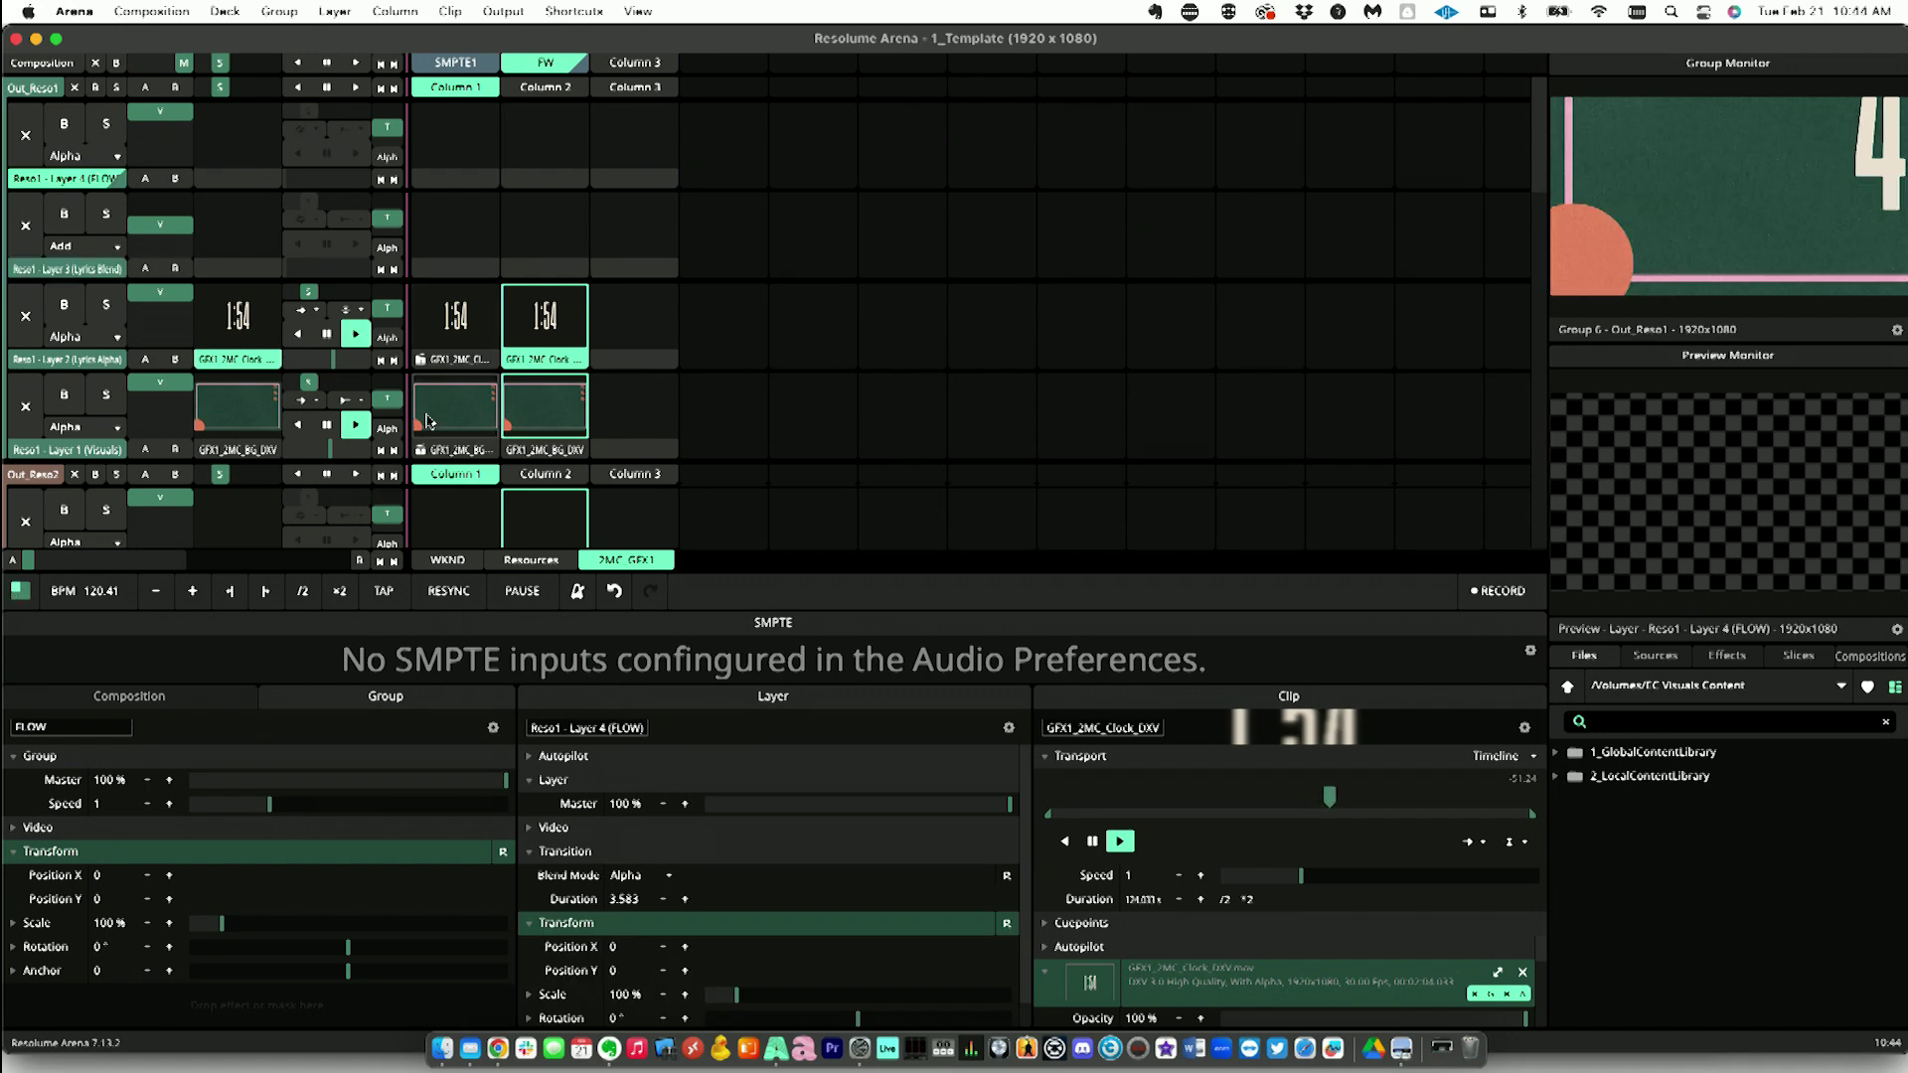
{"action": "left_click", "coordinate": [115, 454]}
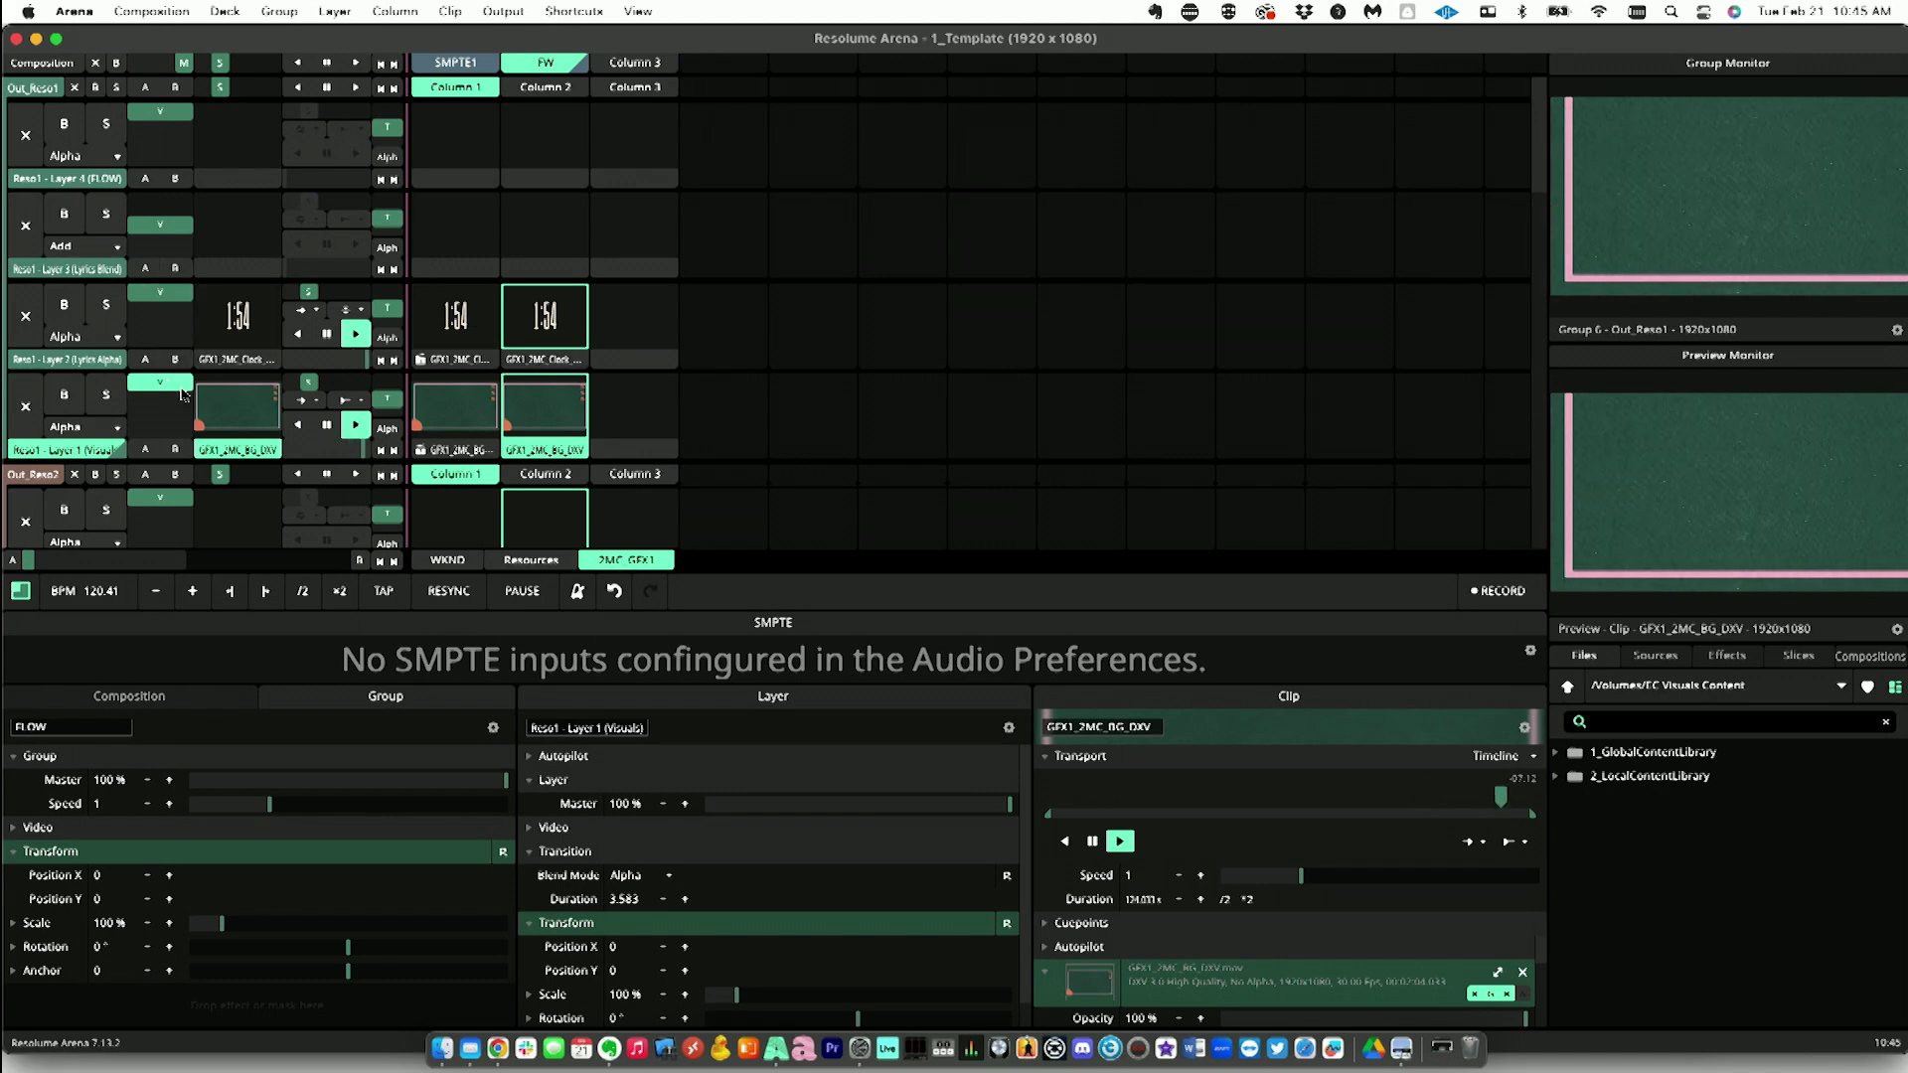
Step: Retrigger the FW column and try fading the Reso1 Visuals layer down and back up to full
{"action": "mouse_move", "coordinate": [181, 387]}
{"action": "left_mouse_down"}
{"action": "mouse_move", "coordinate": [183, 445]}
{"action": "mouse_move", "coordinate": [179, 382]}
{"action": "left_mouse_up"}
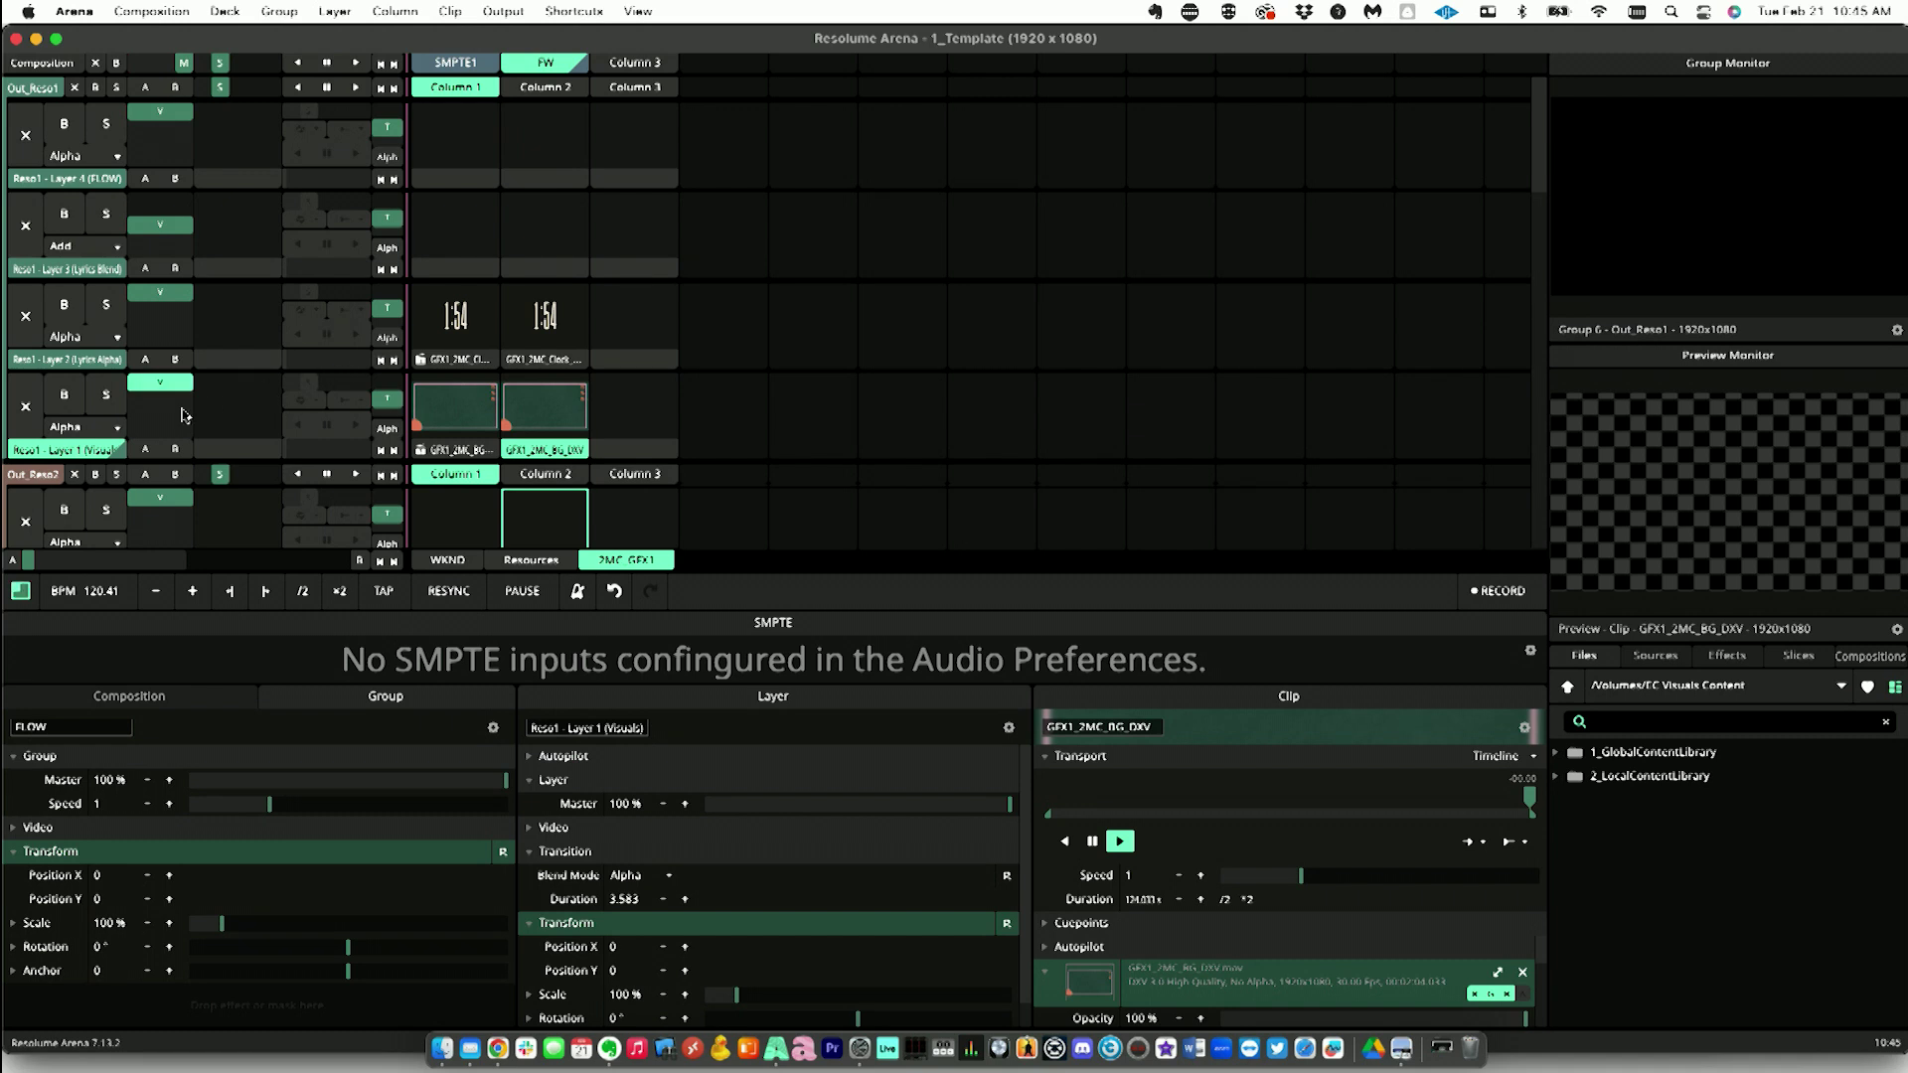
{"action": "left_click", "coordinate": [550, 66]}
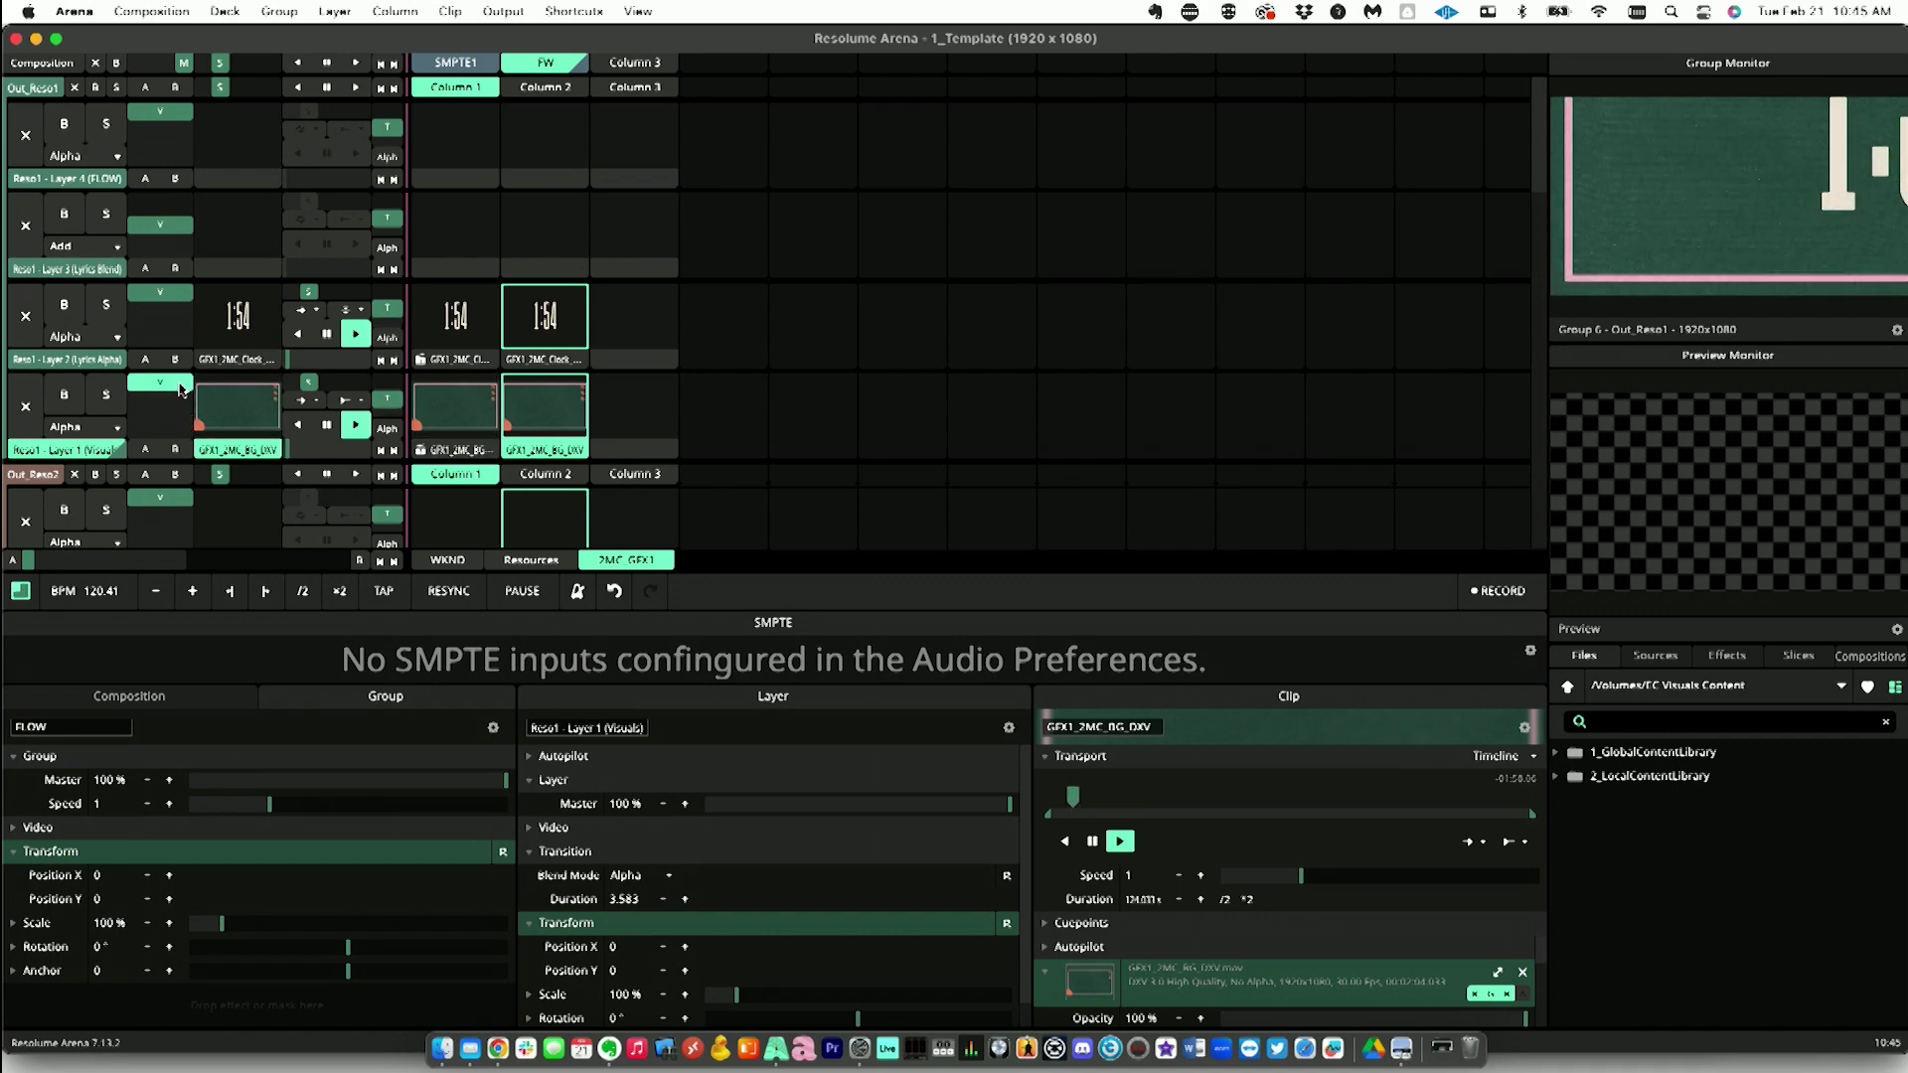
{"action": "left_click_drag", "start_coordinate": [181, 387], "coordinate": [189, 487]}
{"action": "mouse_move", "coordinate": [186, 399]}
{"action": "left_mouse_down"}
{"action": "mouse_move", "coordinate": [189, 383]}
{"action": "mouse_move", "coordinate": [189, 429]}
{"action": "mouse_move", "coordinate": [189, 382]}
{"action": "left_mouse_up"}
{"action": "mouse_move", "coordinate": [164, 292]}
{"action": "left_mouse_down"}
{"action": "mouse_move", "coordinate": [164, 338]}
{"action": "mouse_move", "coordinate": [164, 290]}
{"action": "left_mouse_up"}
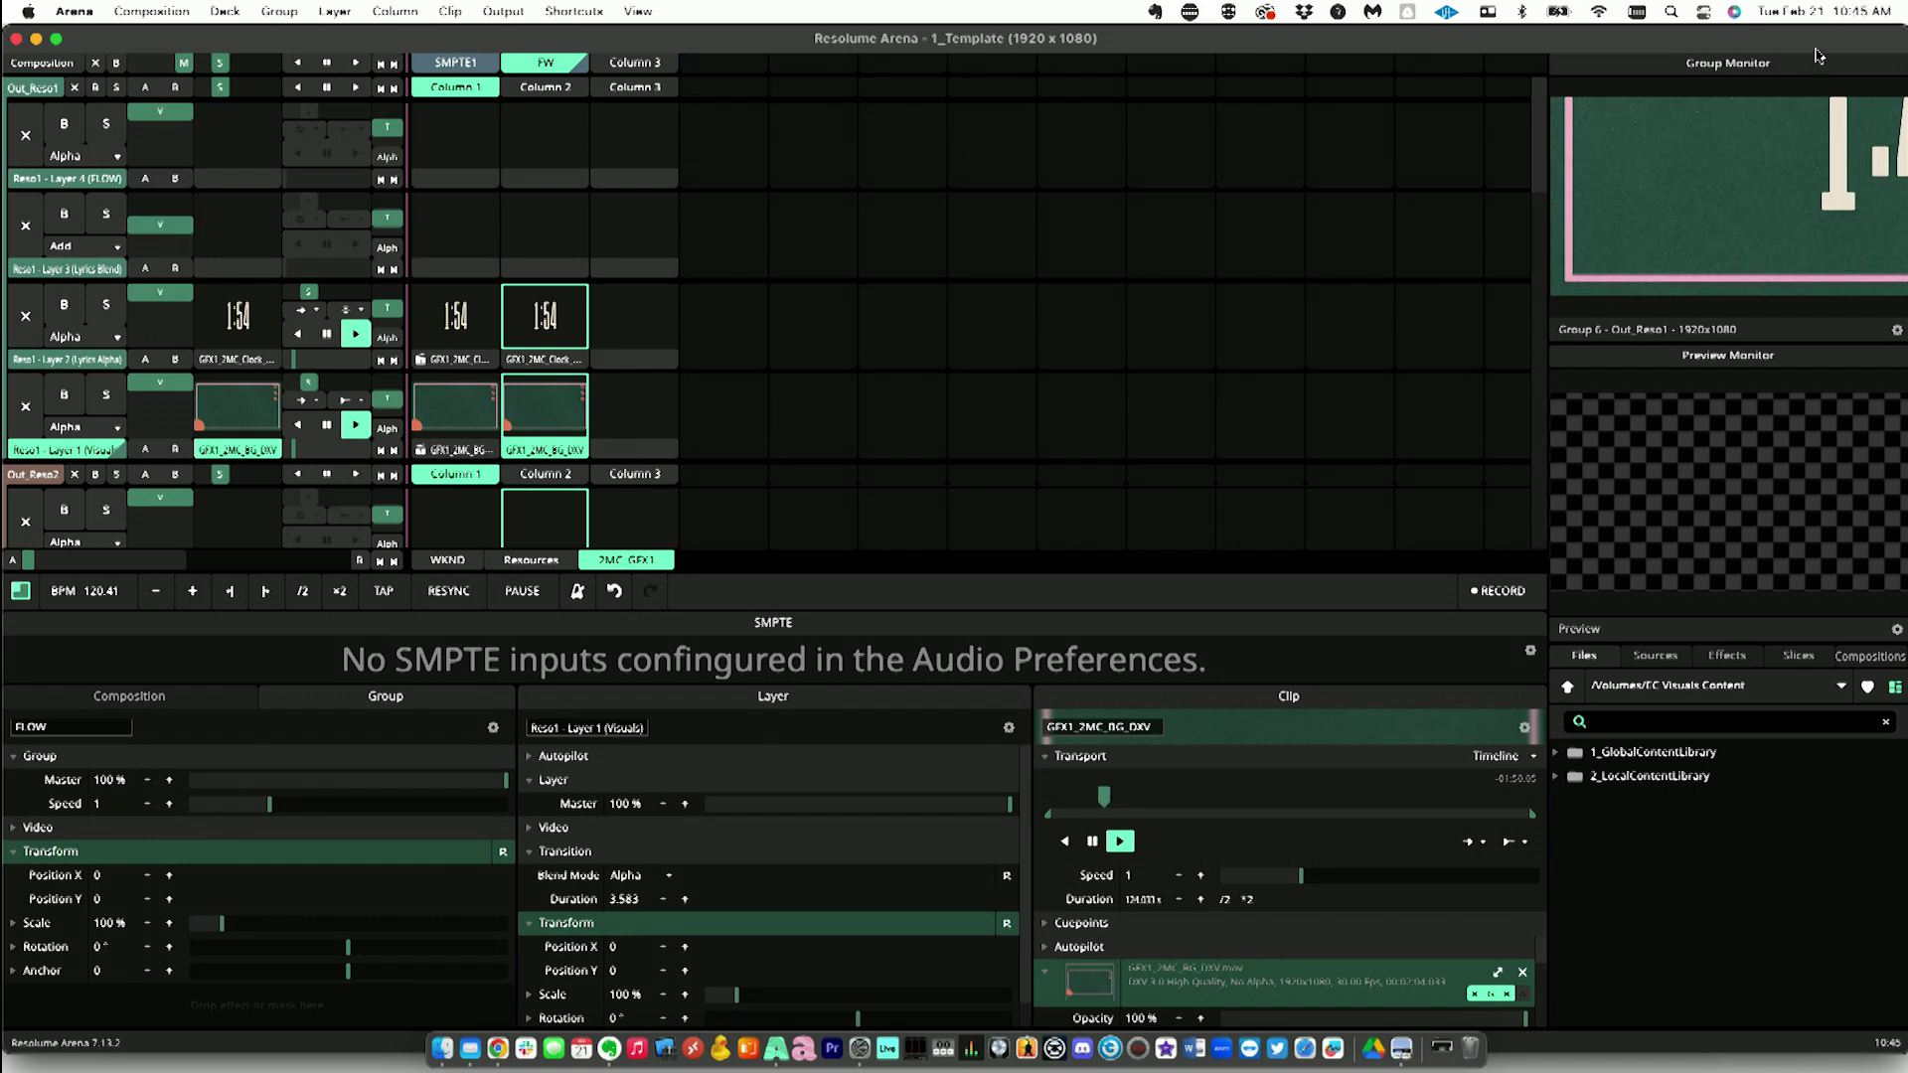
{"action": "scroll", "coordinate": [1778, 149], "scroll_direction": "right", "scroll_amount": 3}
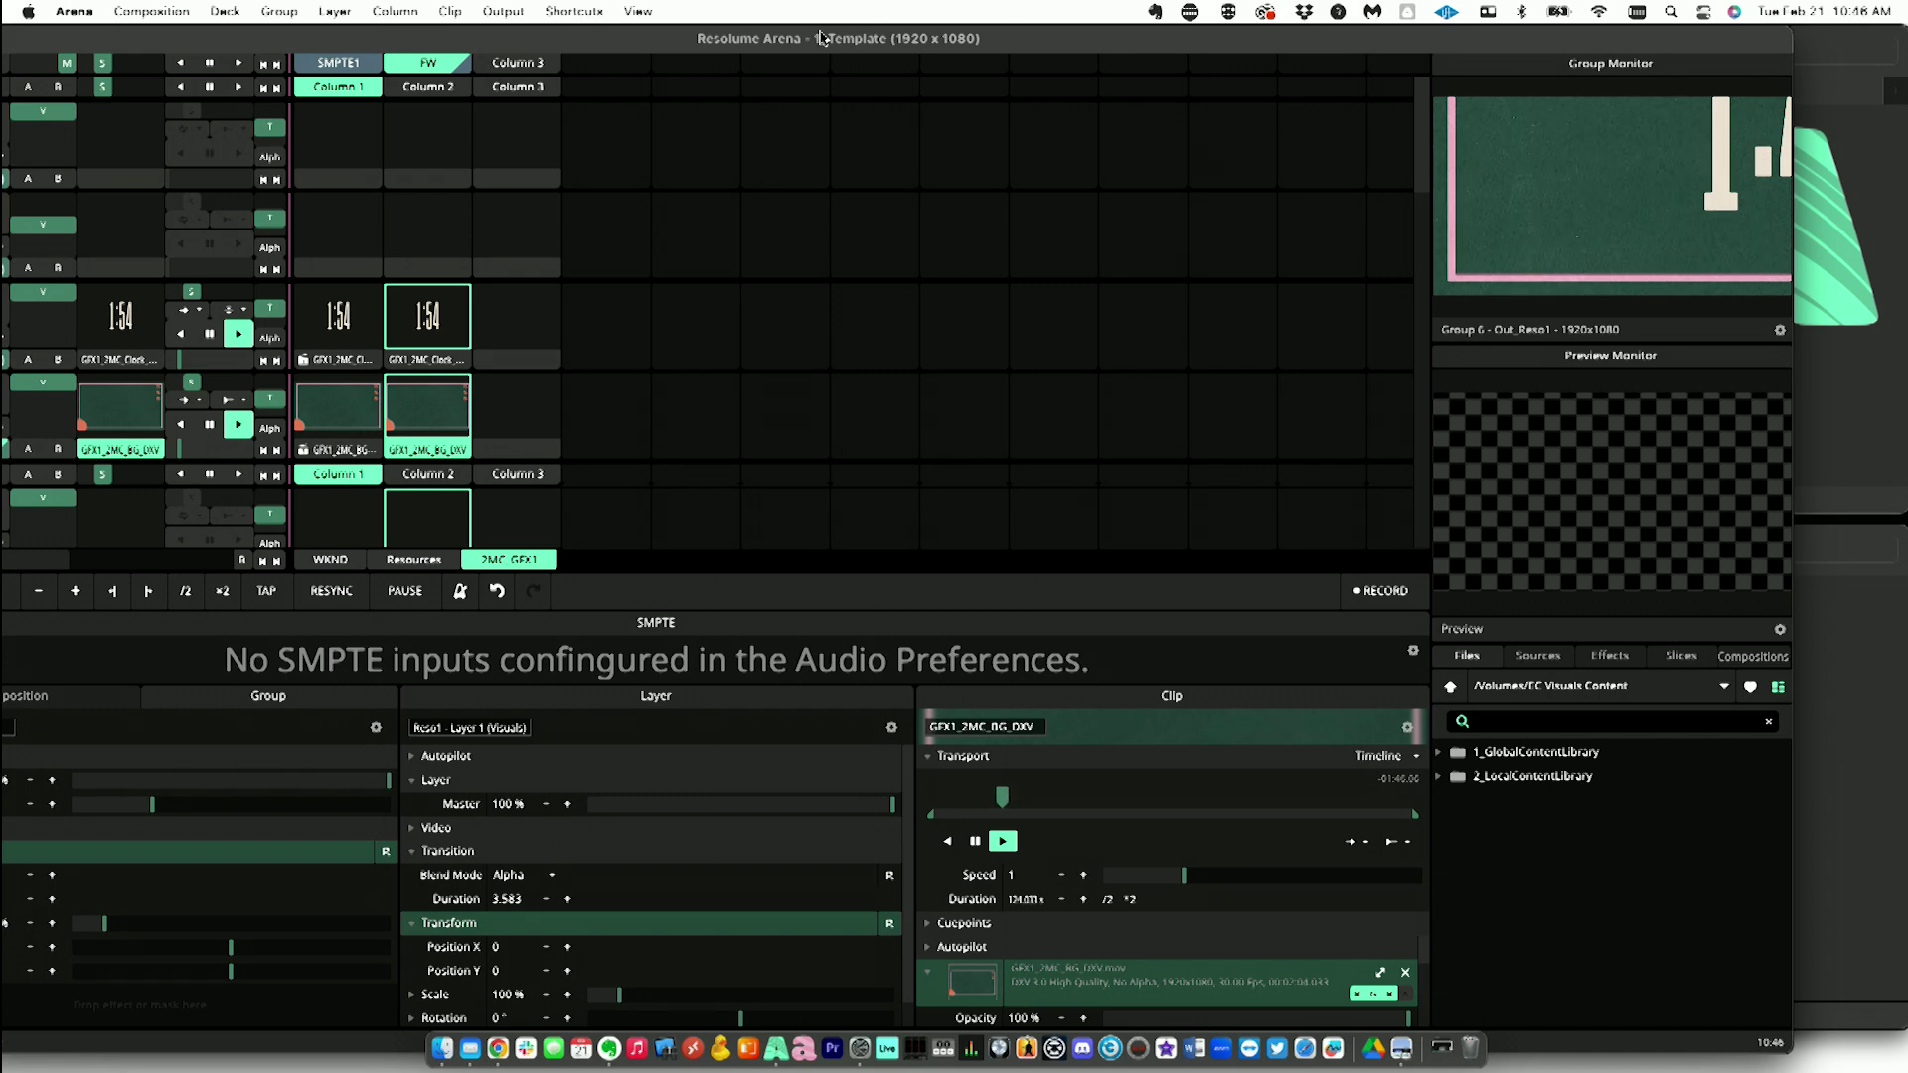
{"action": "scroll", "coordinate": [874, 45], "scroll_direction": "left", "scroll_amount": 3}
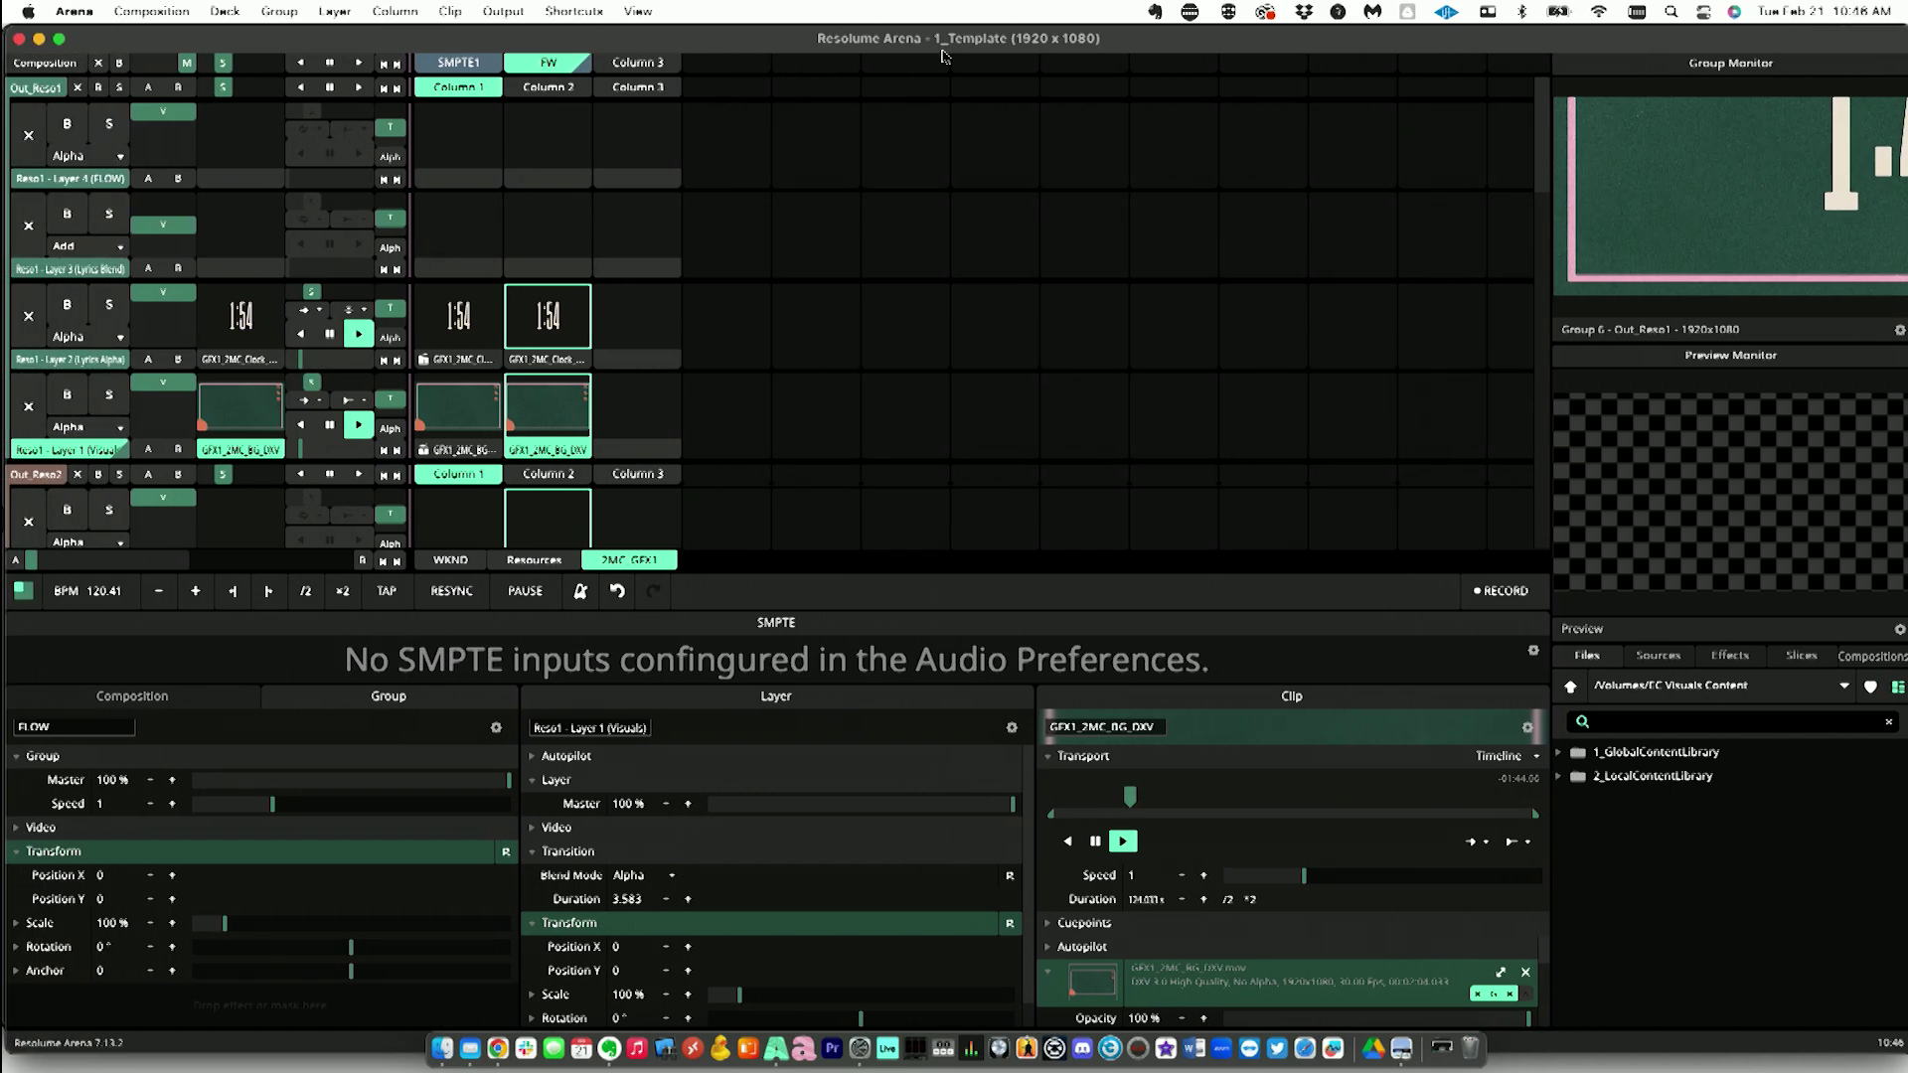
Step: Preview the background and clock clips in the SMPTE1 and FW columns, and retrigger the FW background clip
{"action": "left_click", "coordinate": [542, 449]}
{"action": "left_click", "coordinate": [465, 449]}
{"action": "left_click", "coordinate": [544, 364]}
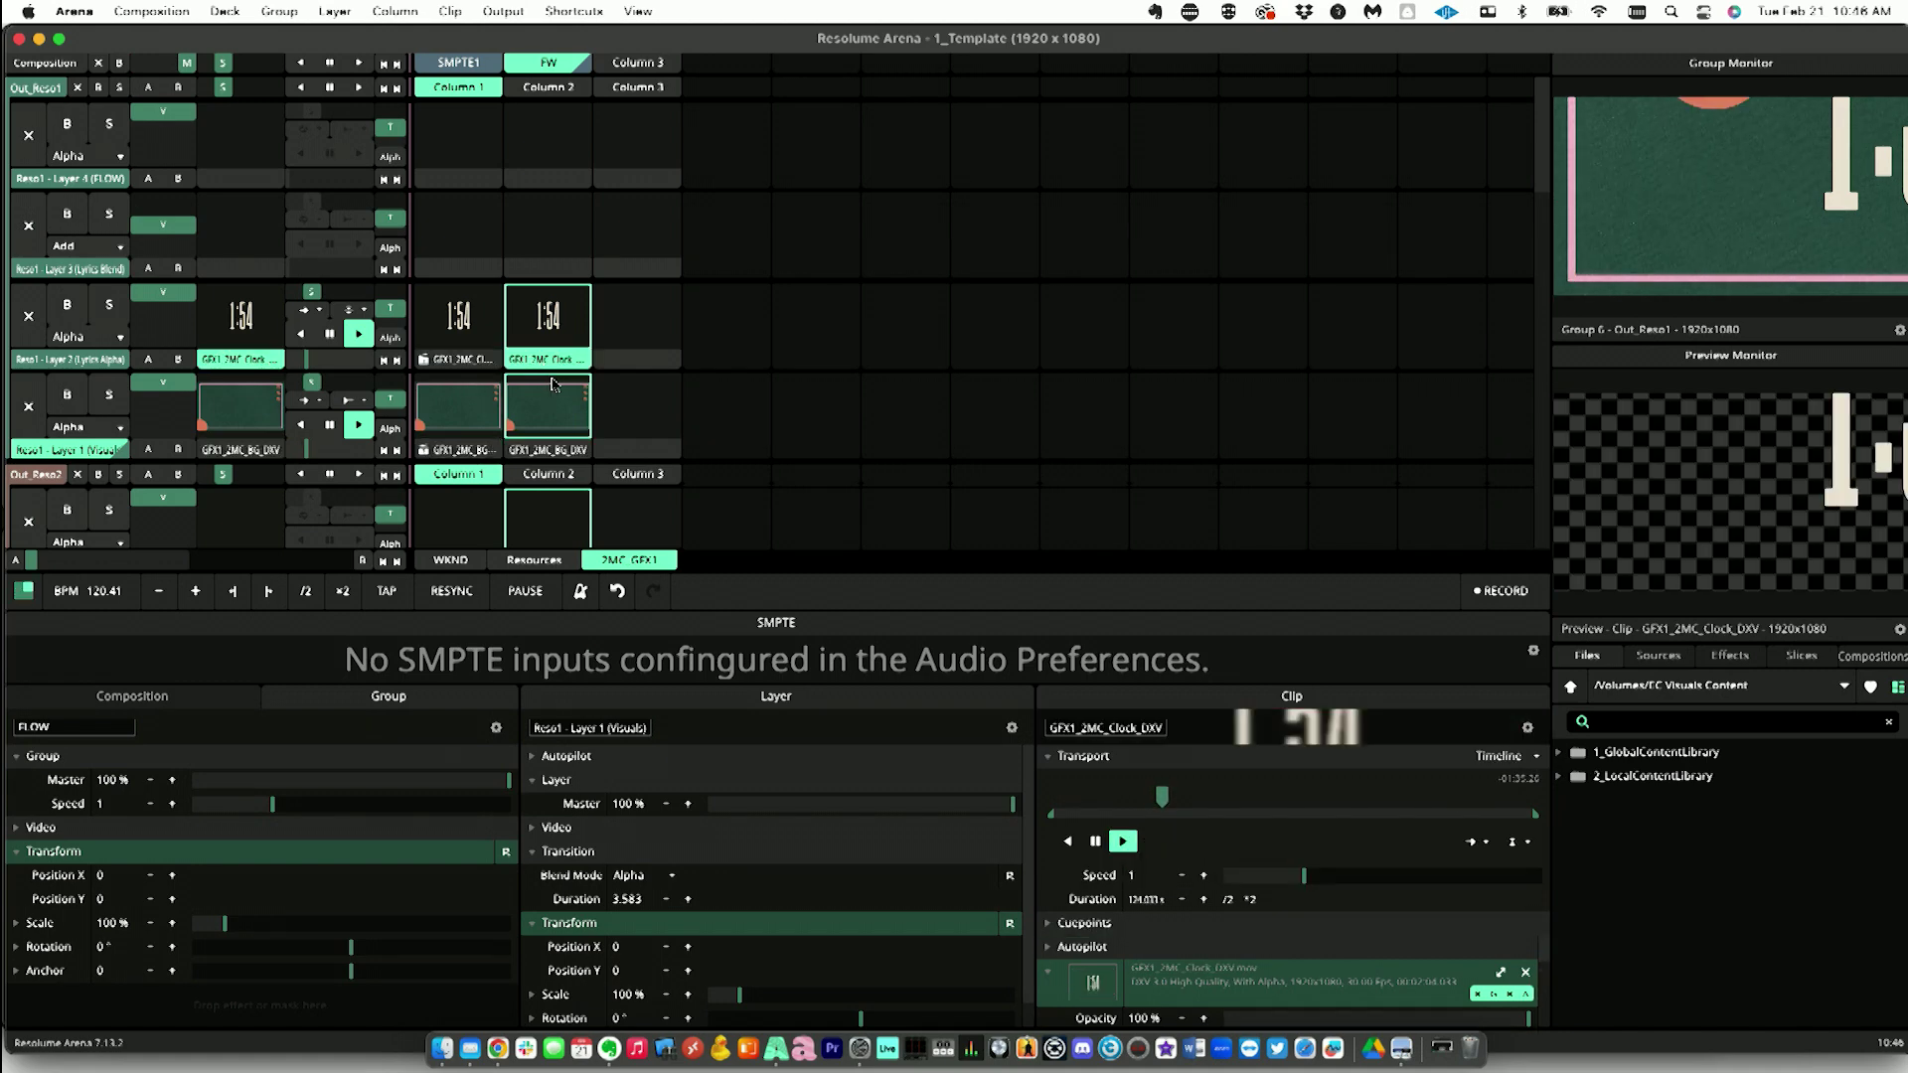
{"action": "left_click", "coordinate": [554, 383]}
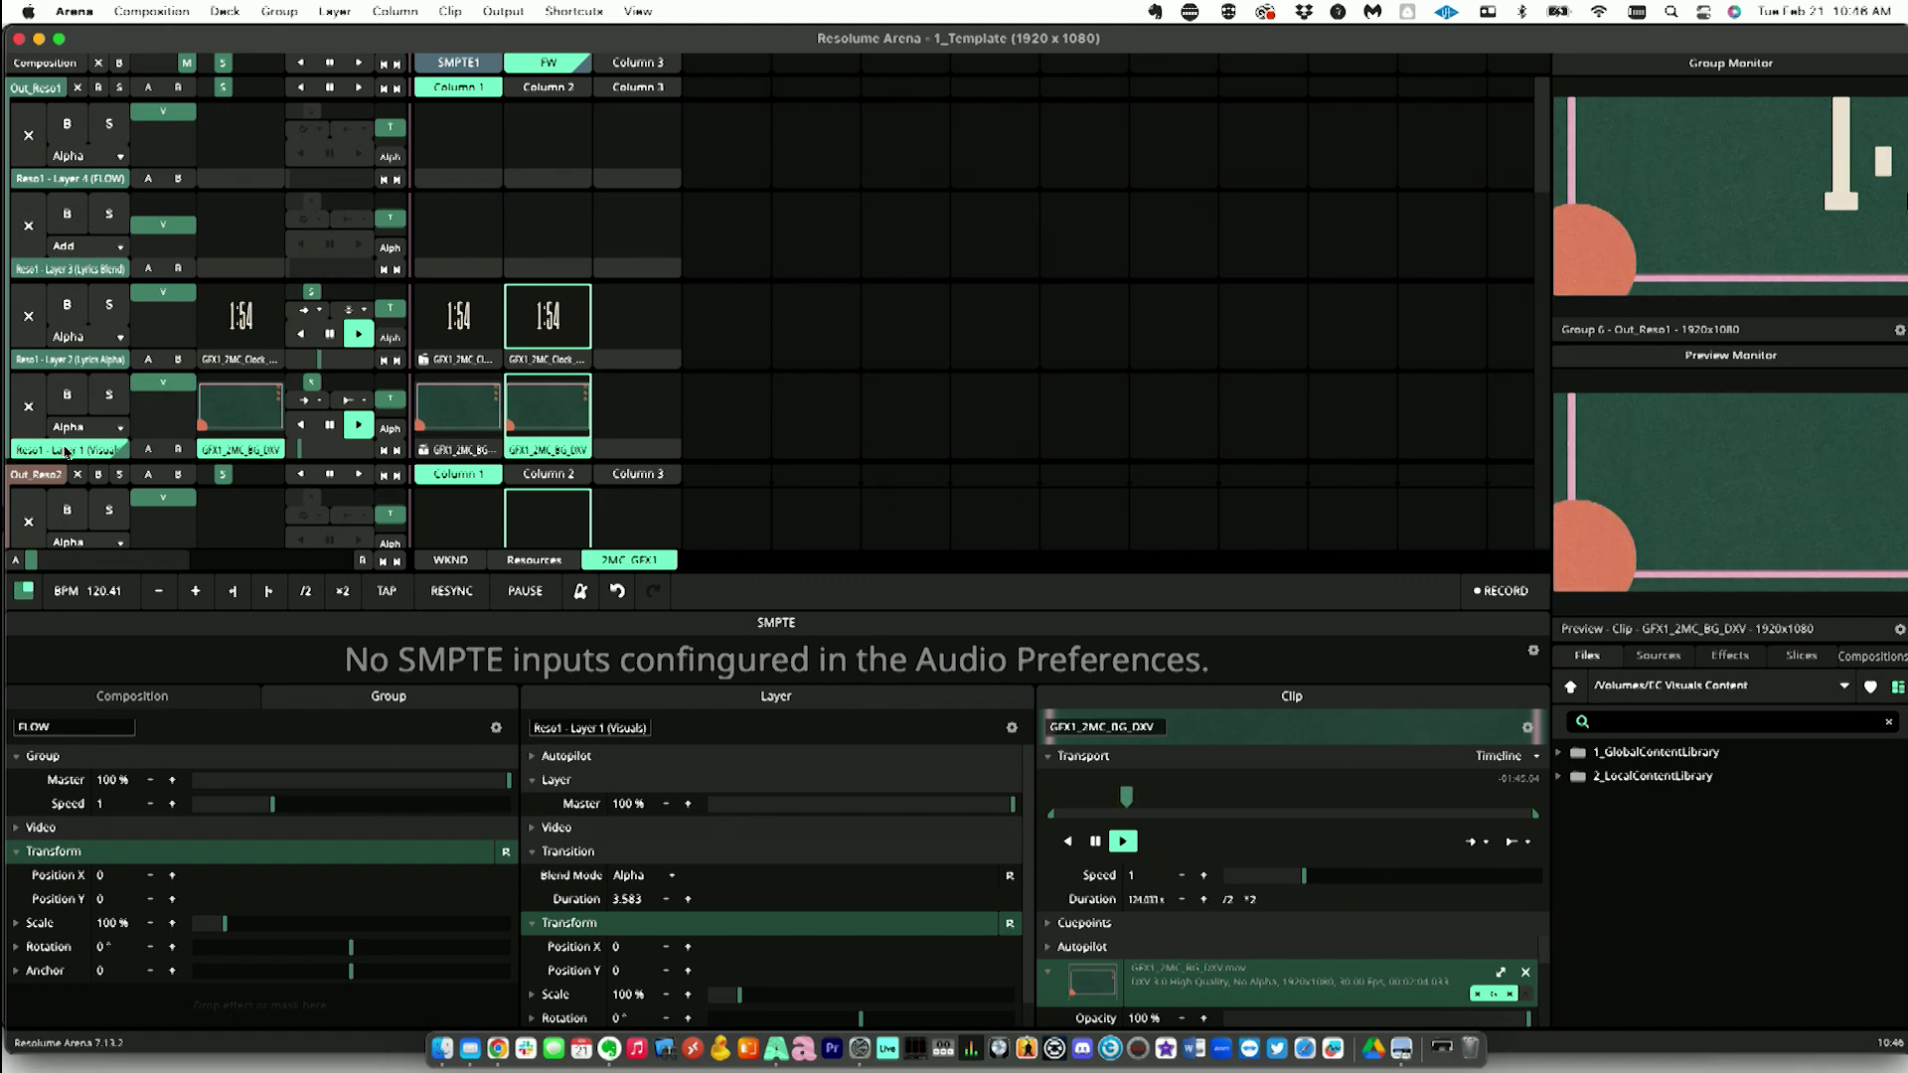
Step: Remove the Out_Reso1 group while keeping its layers
{"action": "left_click", "coordinate": [87, 181]}
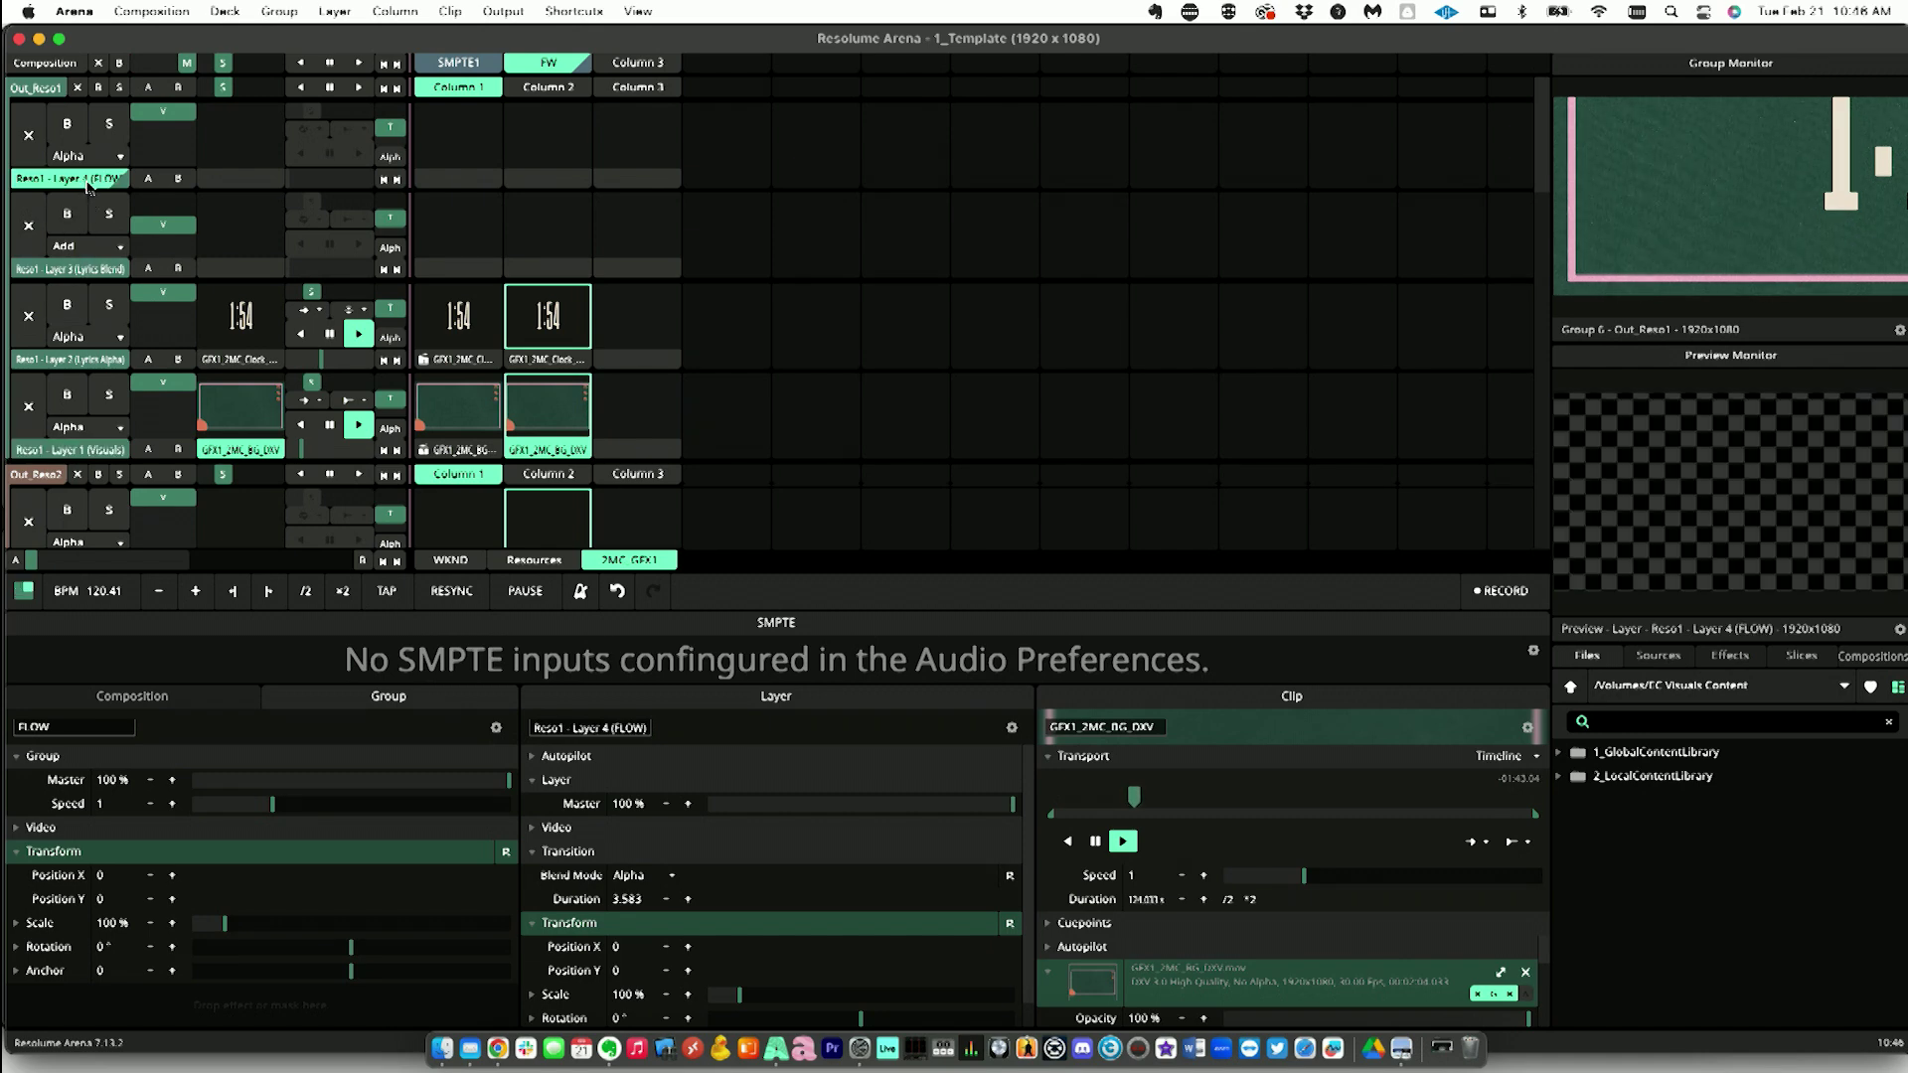
{"action": "left_click", "coordinate": [33, 88]}
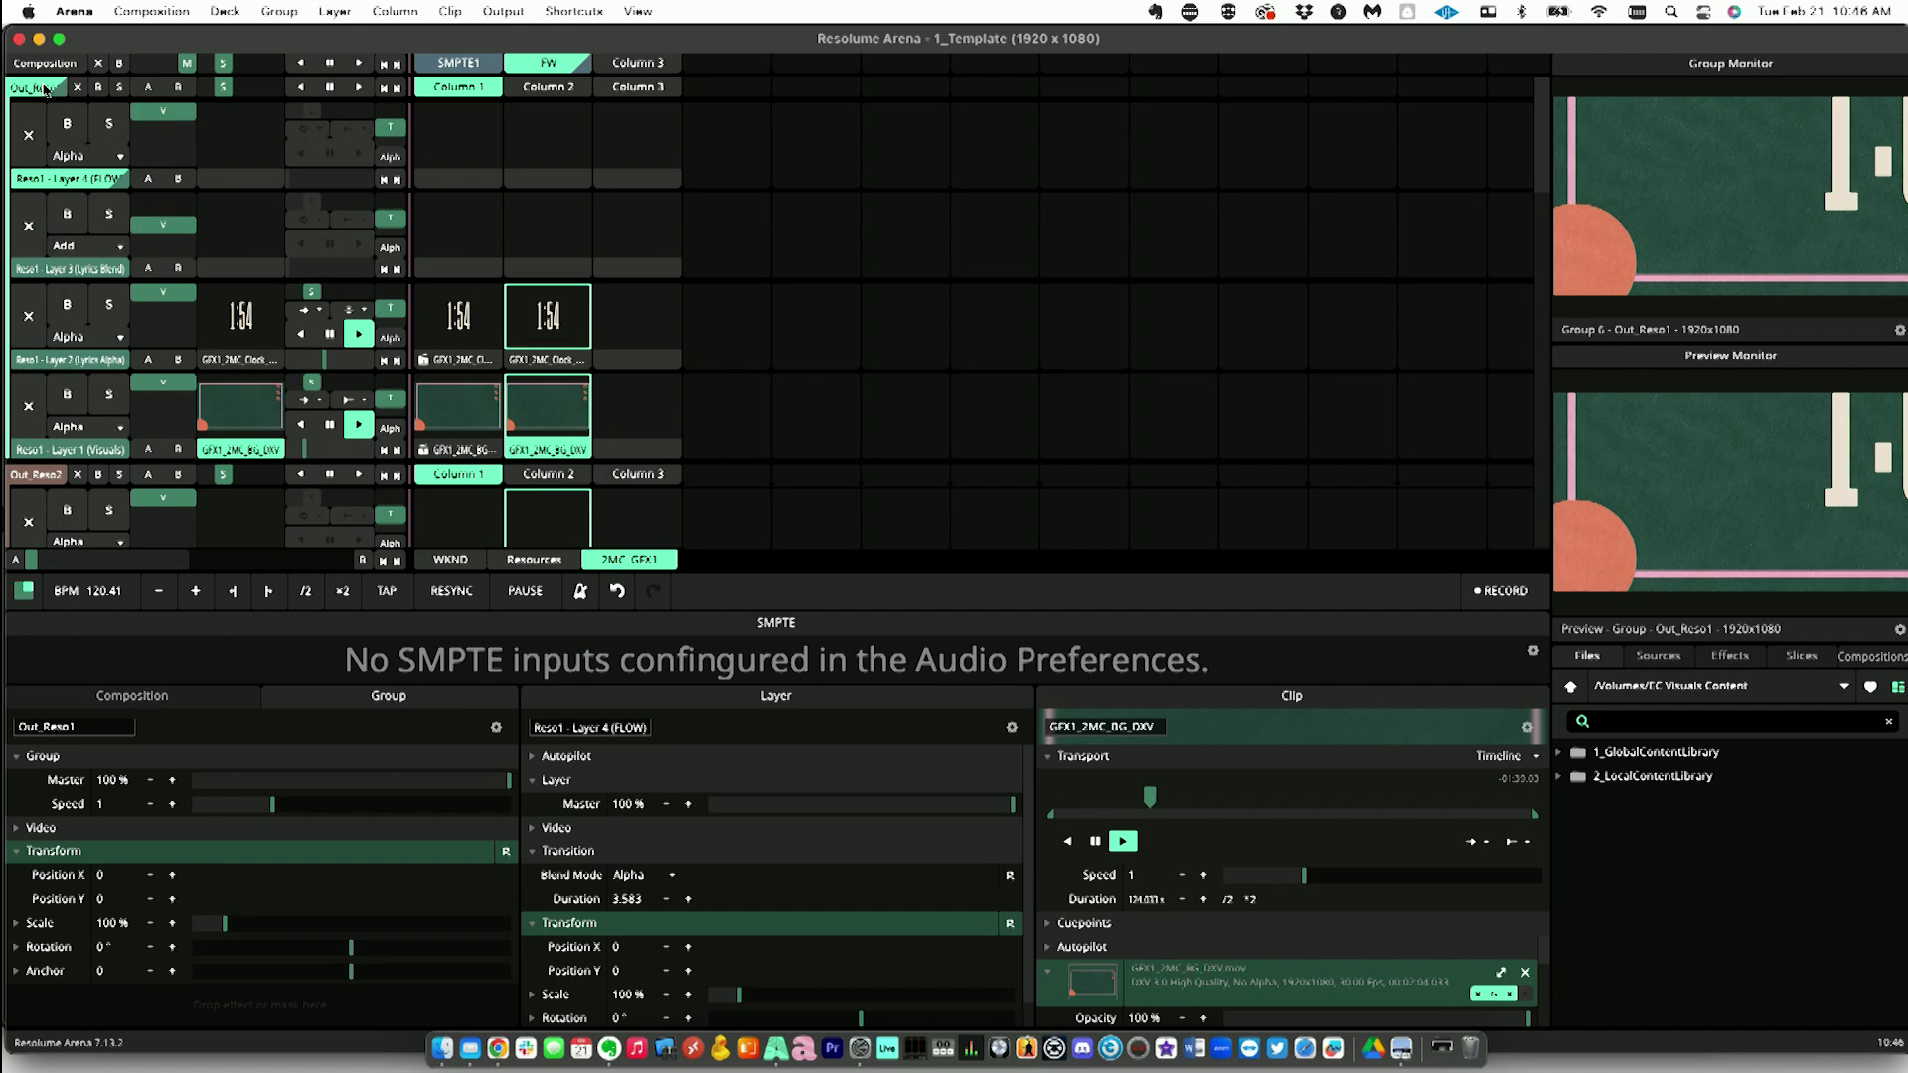
{"action": "right_click", "coordinate": [43, 88]}
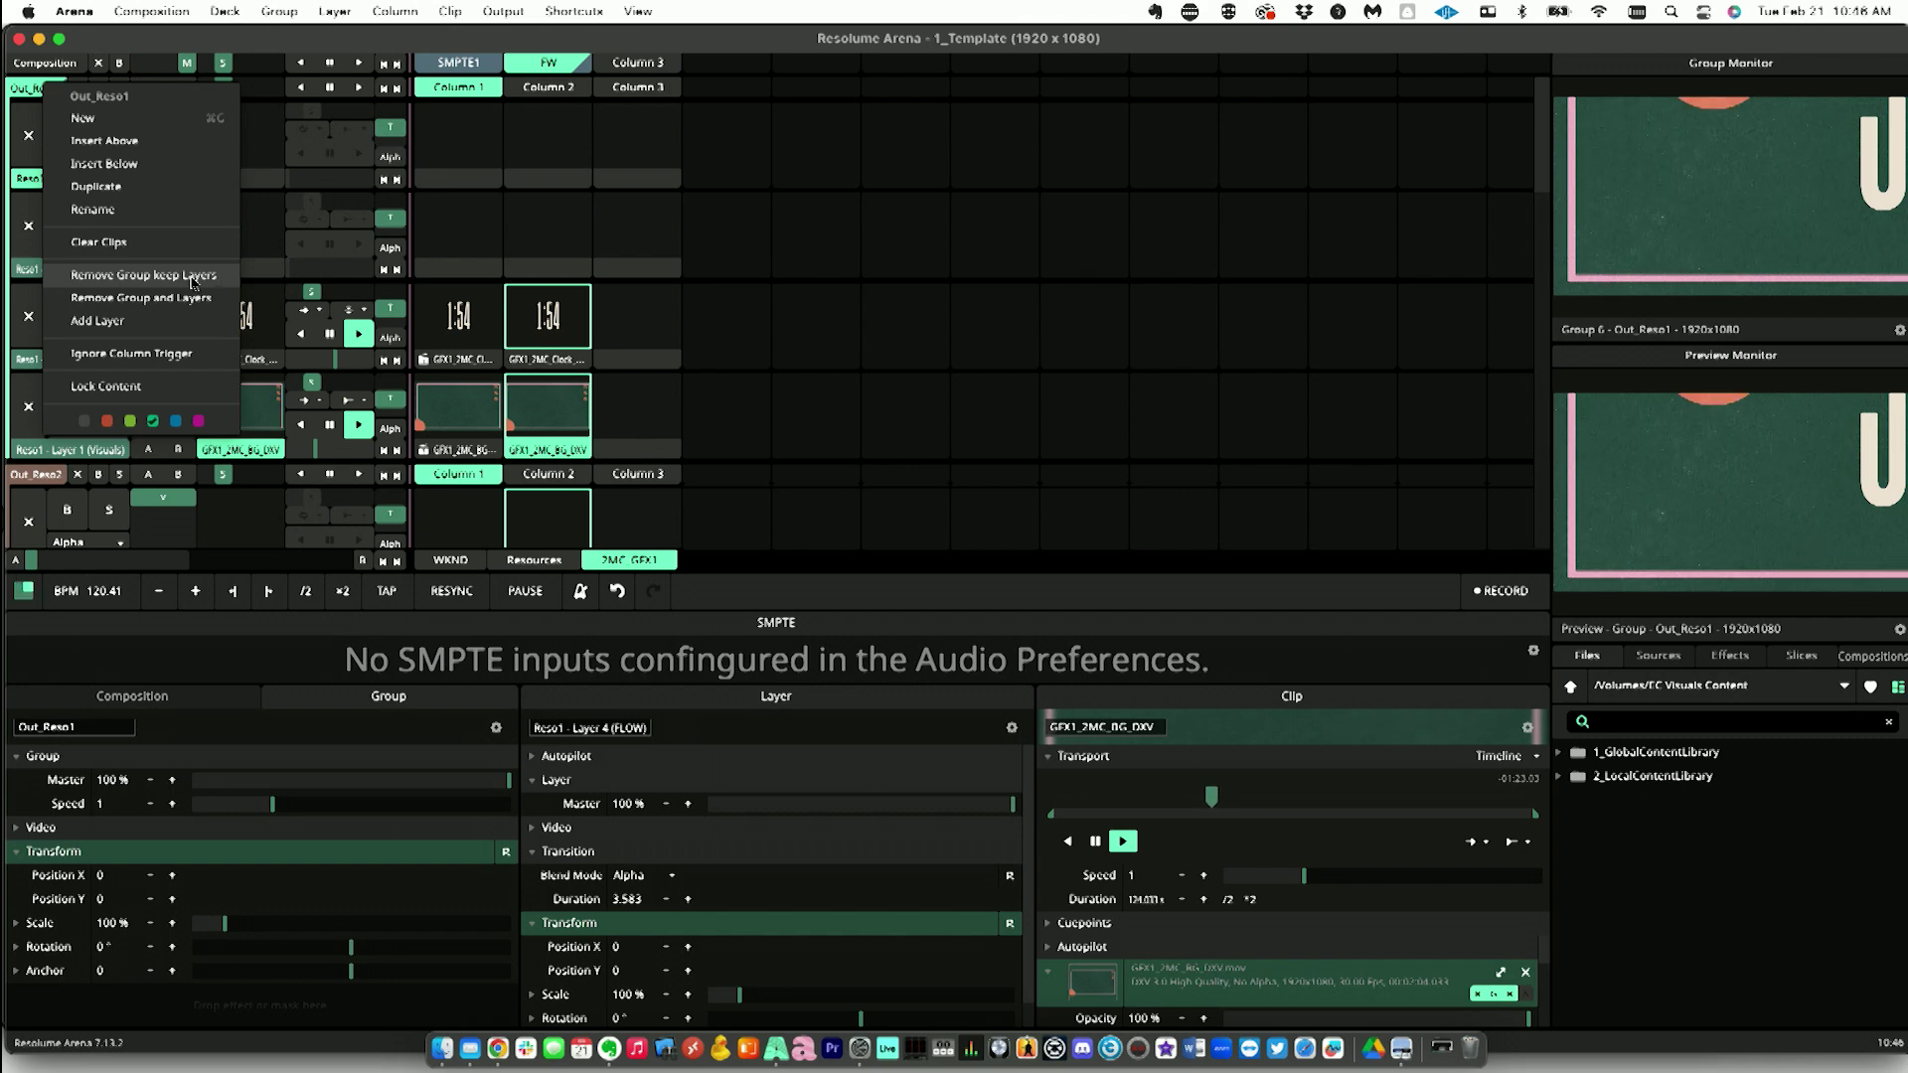
{"action": "left_click", "coordinate": [194, 283]}
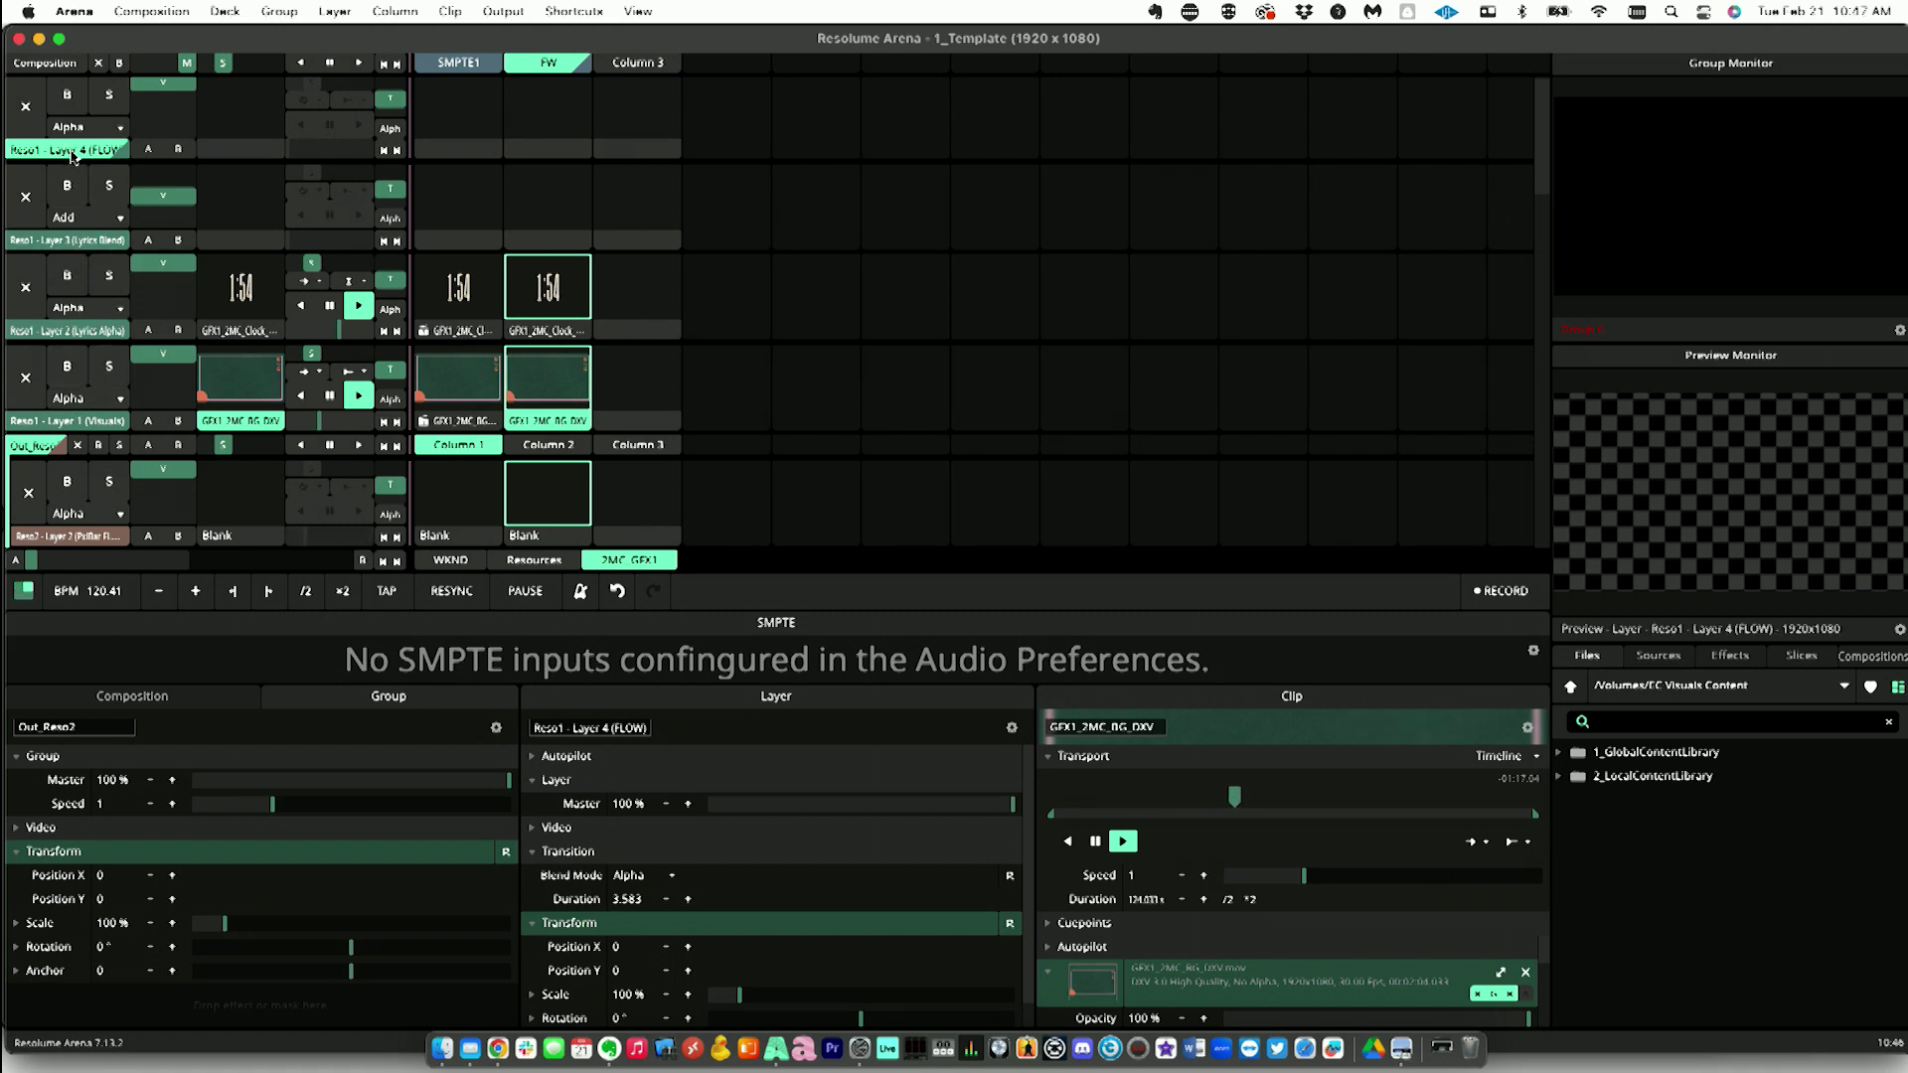
Step: Place Reso1 - Layer 1 (Visuals) in a new group
{"action": "left_click", "coordinate": [64, 421]}
{"action": "right_click", "coordinate": [64, 421]}
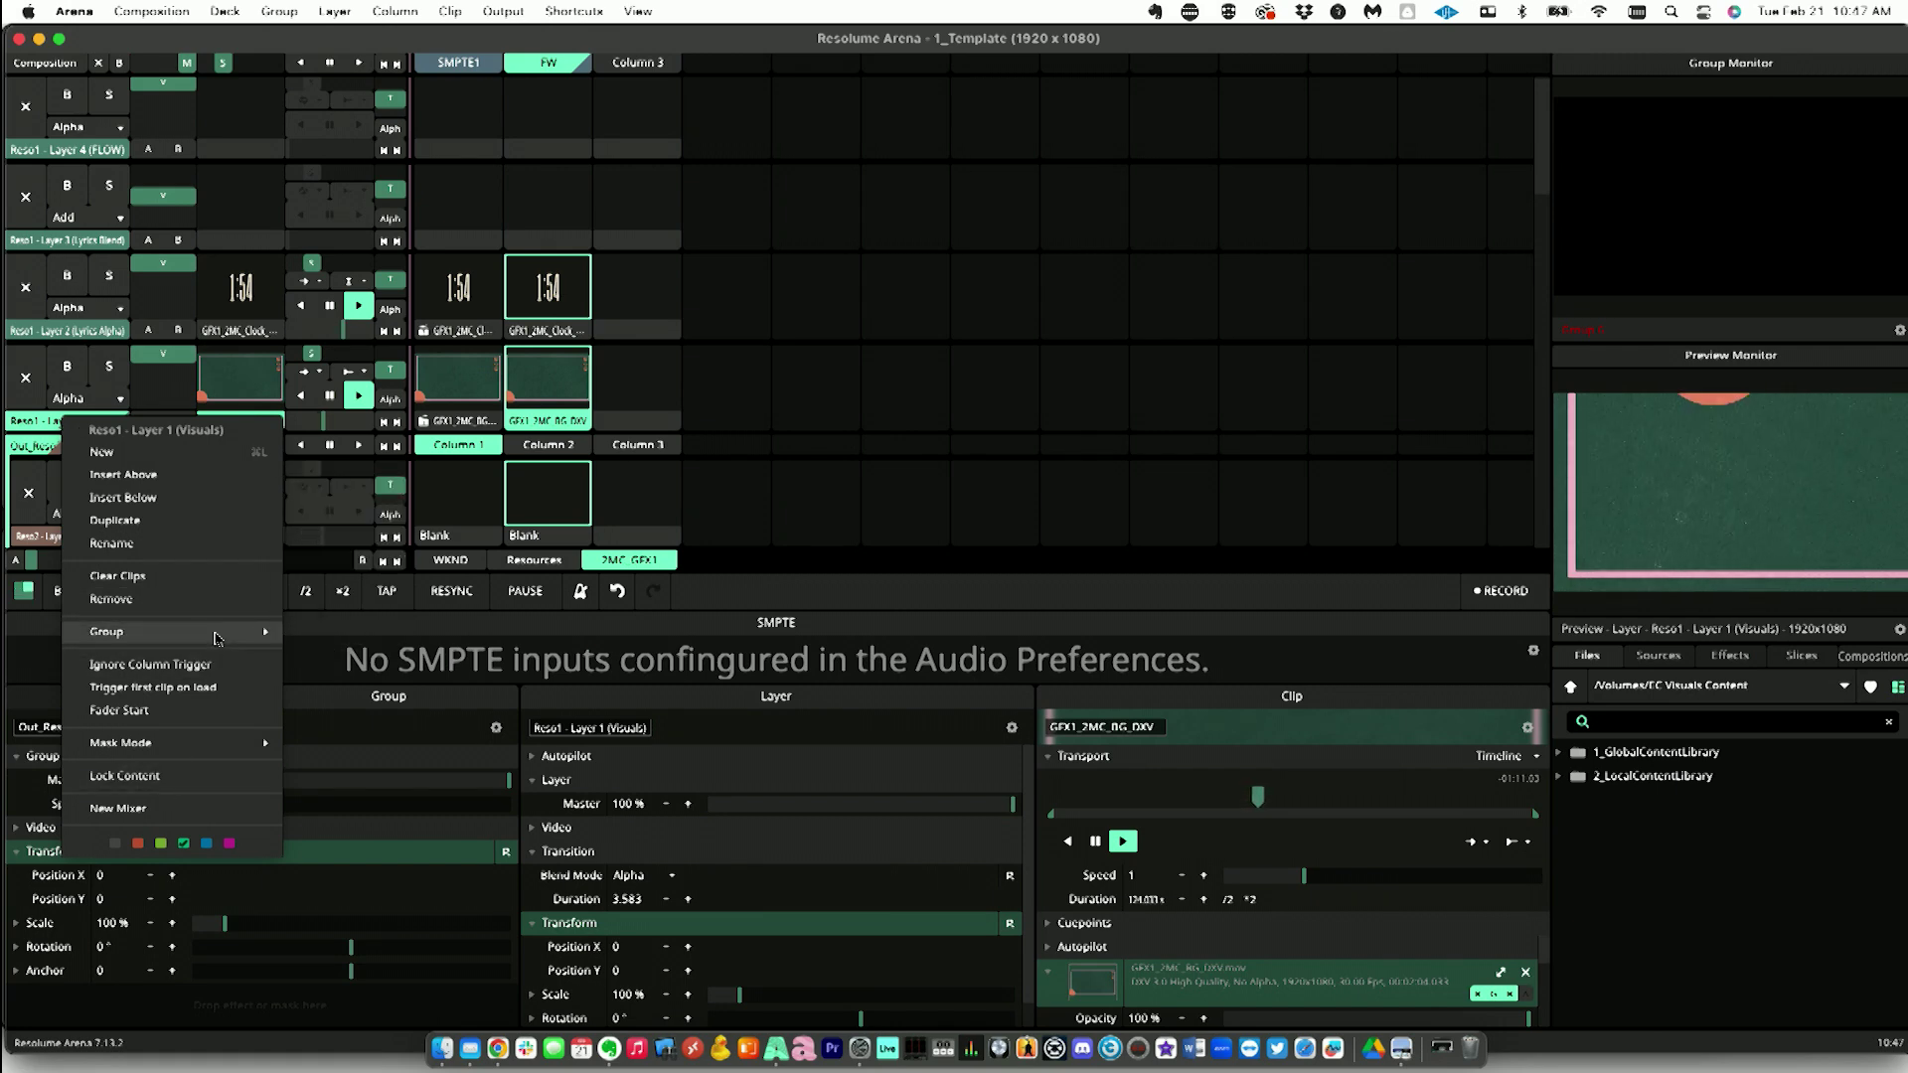
{"action": "mouse_move", "coordinate": [220, 637]}
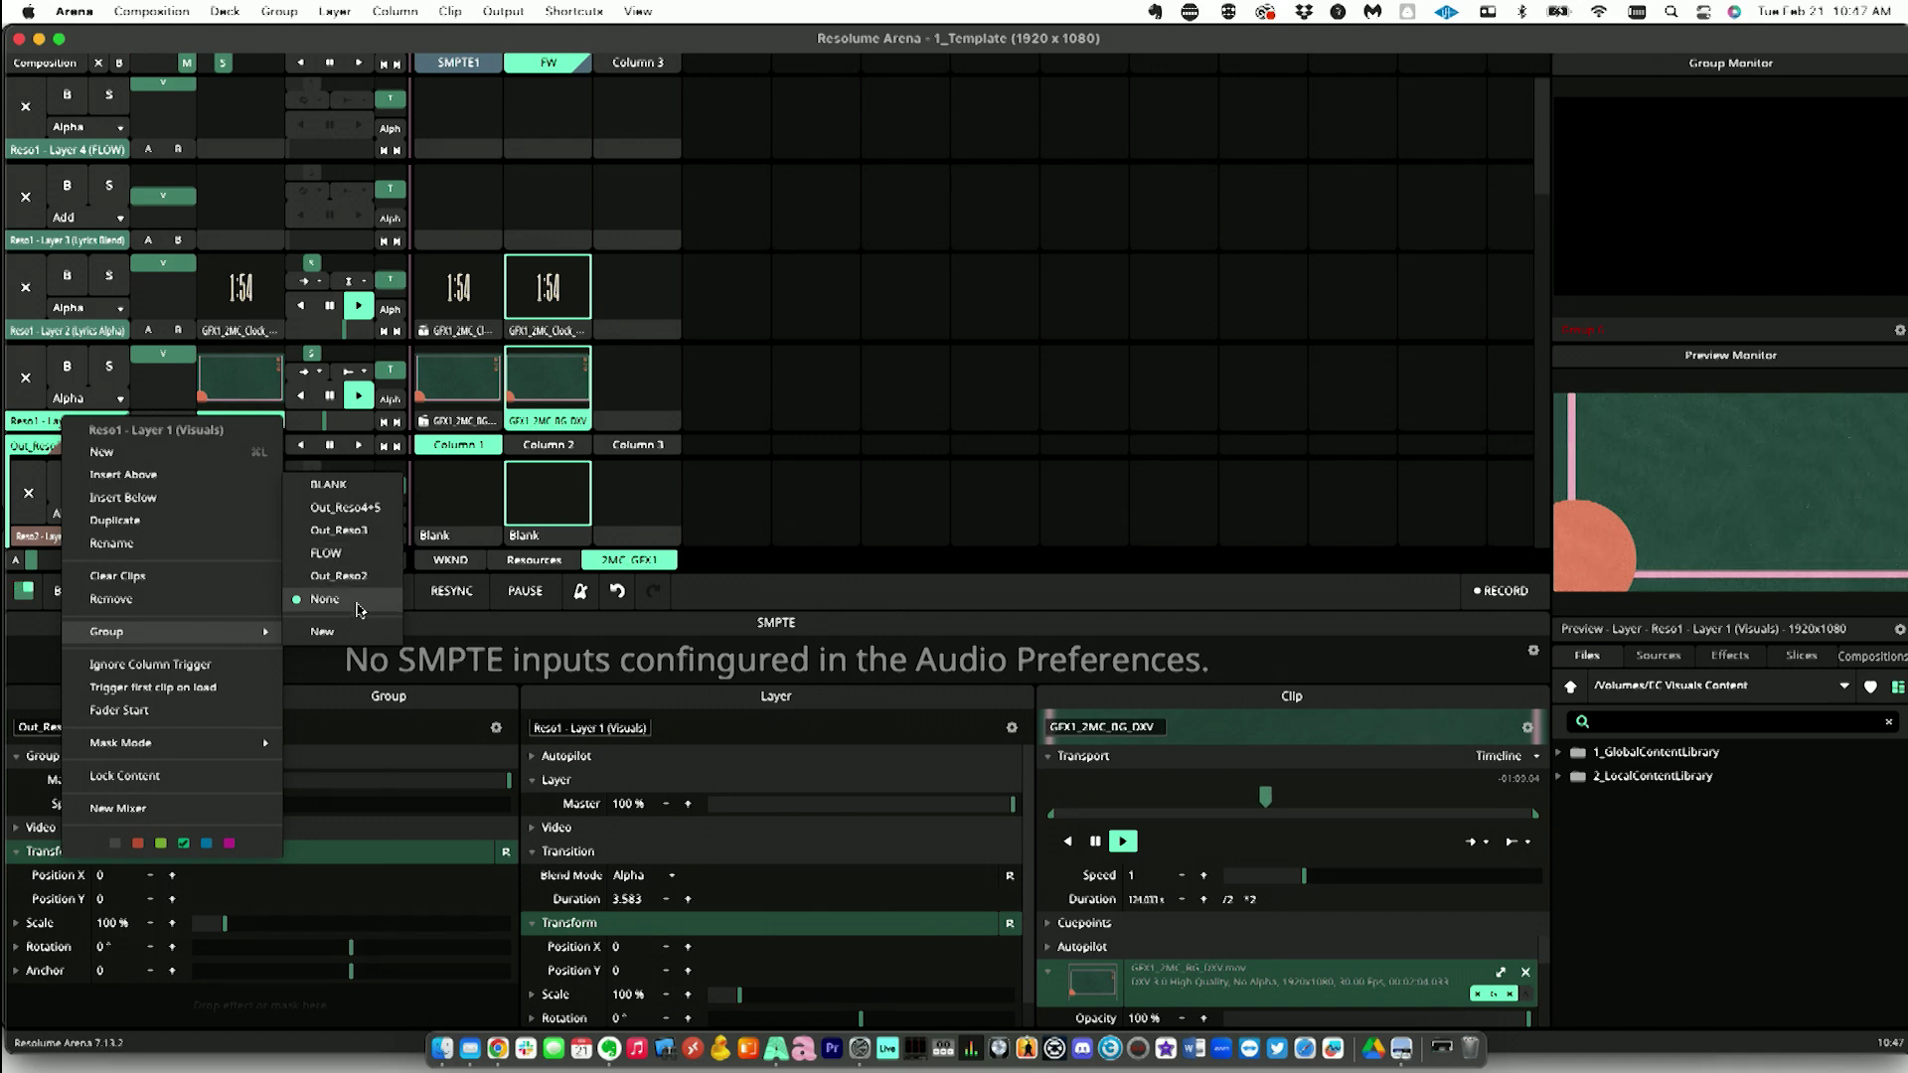
{"action": "left_click", "coordinate": [349, 633]}
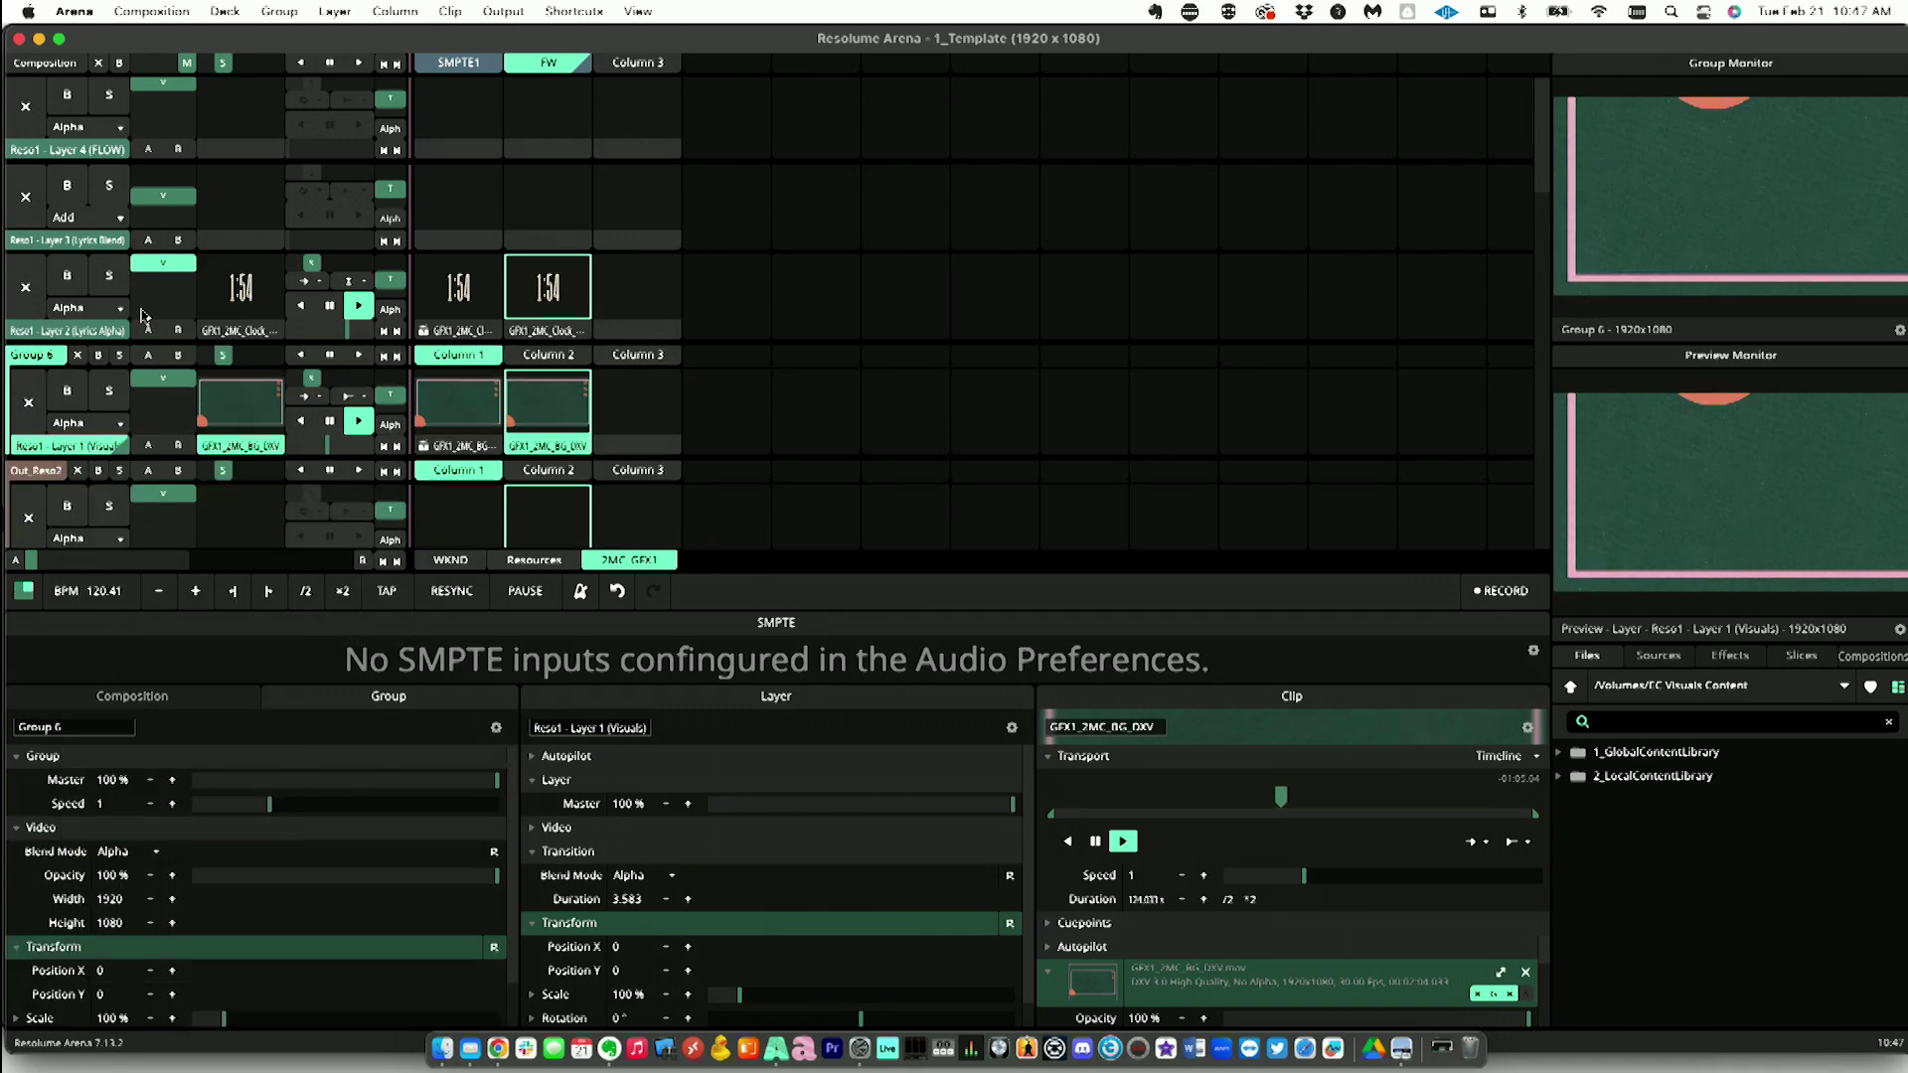
Step: Rename the new group containing the Visuals layer as Our_Reso1
{"action": "left_click", "coordinate": [43, 355]}
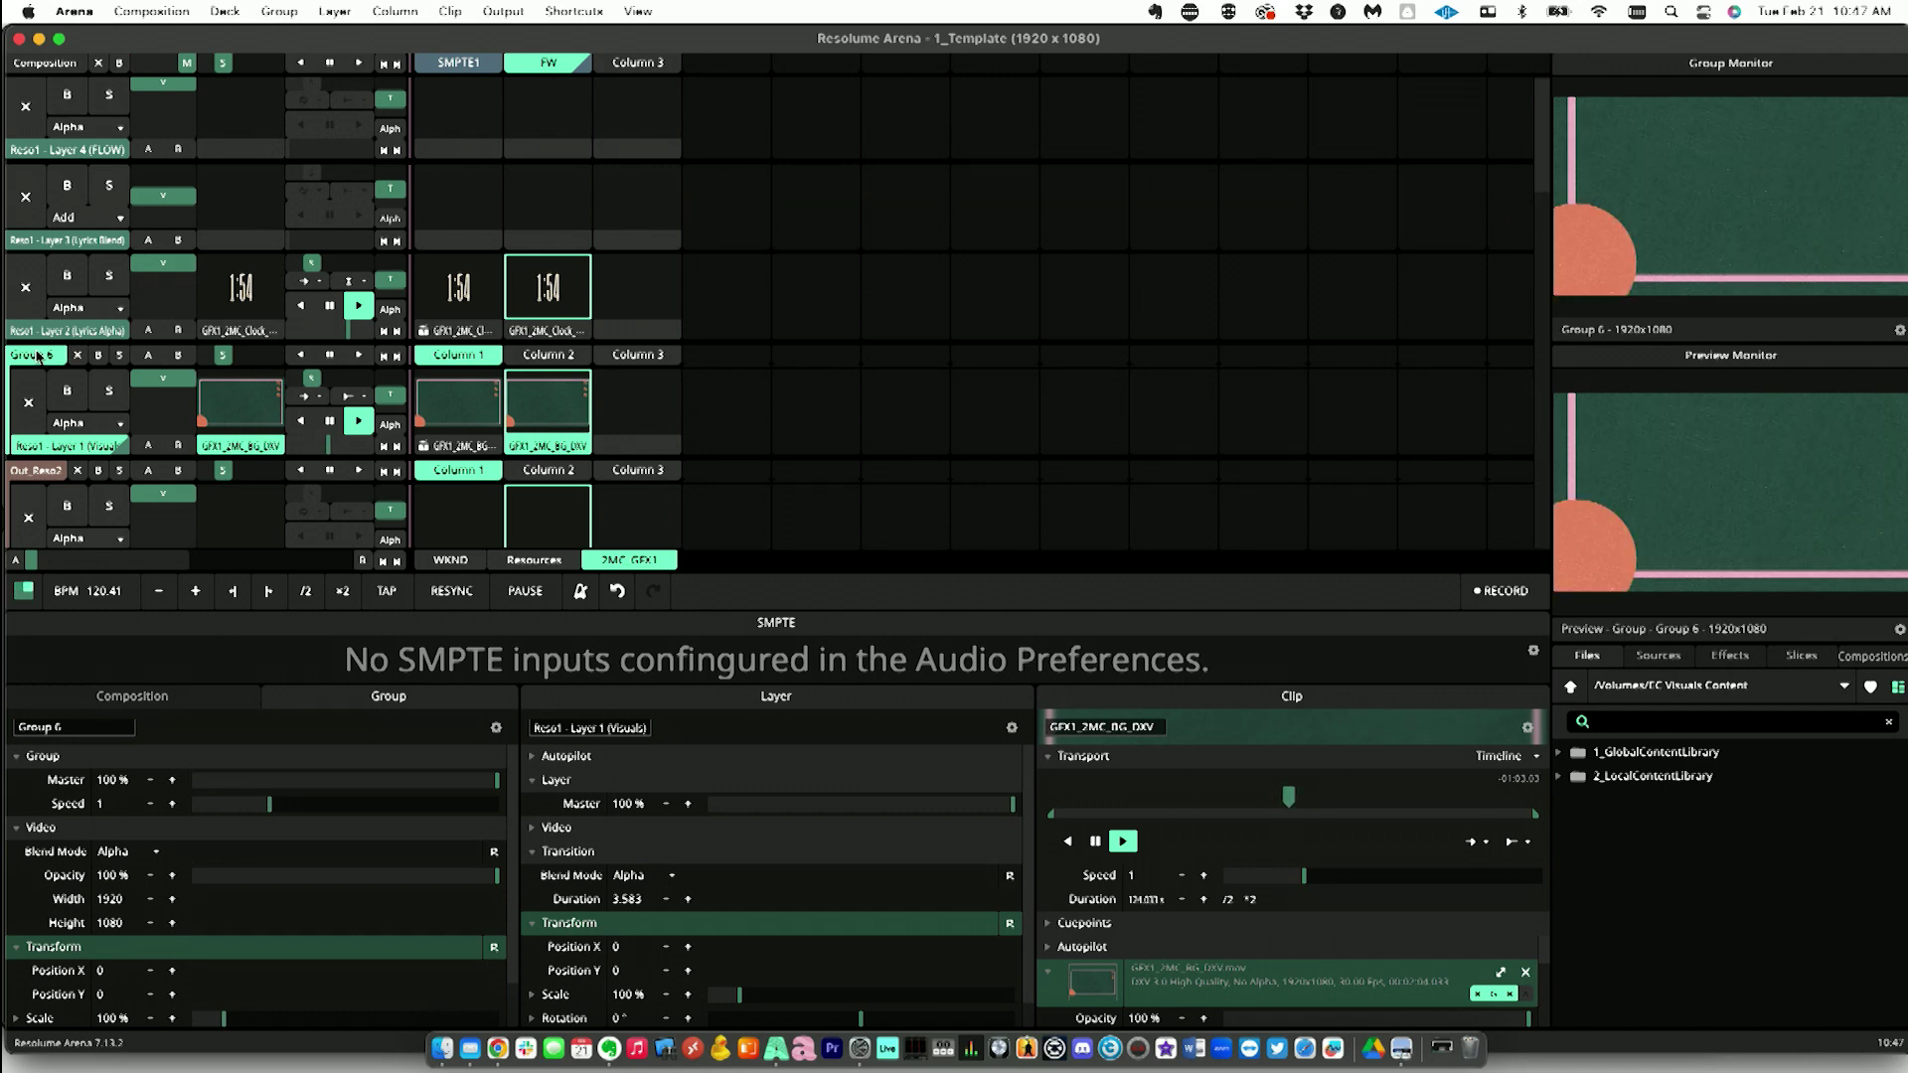
{"action": "right_click", "coordinate": [38, 355]}
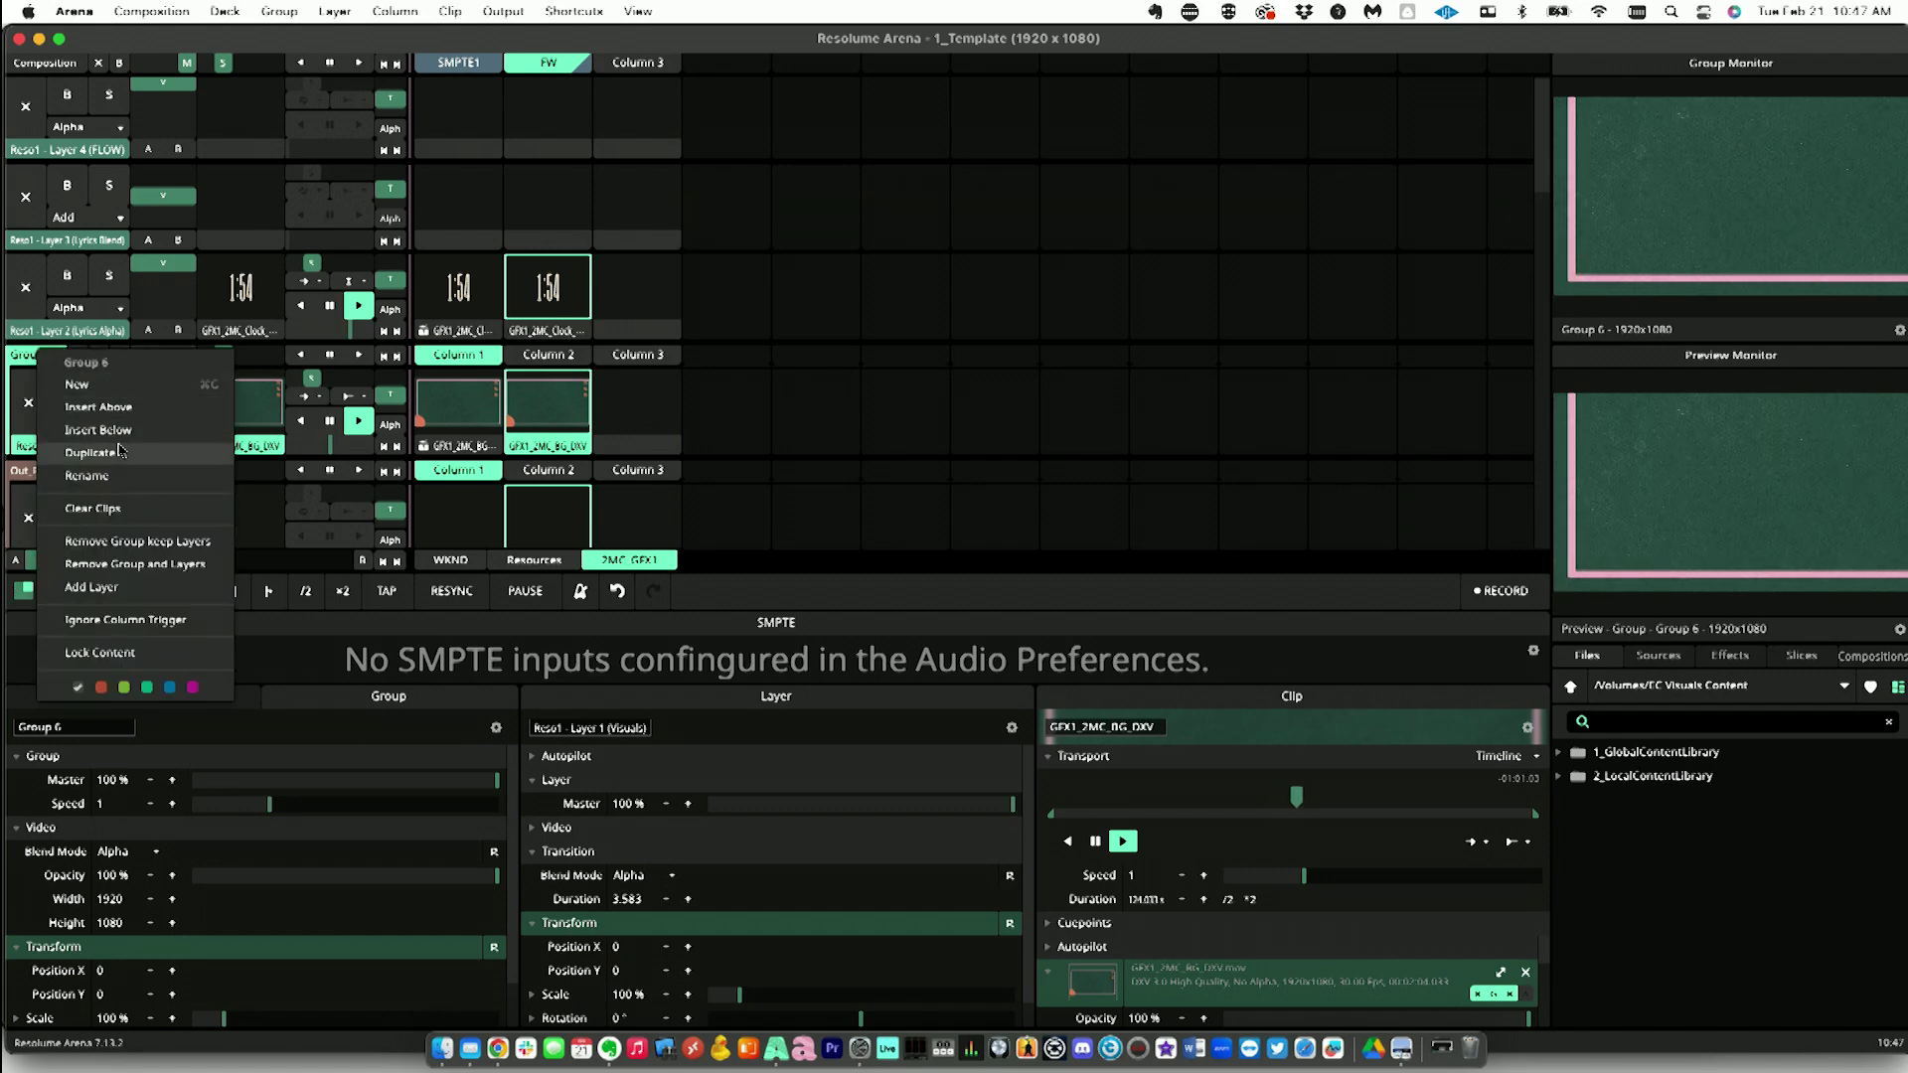
{"action": "left_click", "coordinate": [117, 479]}
{"action": "type", "text": "Out"}
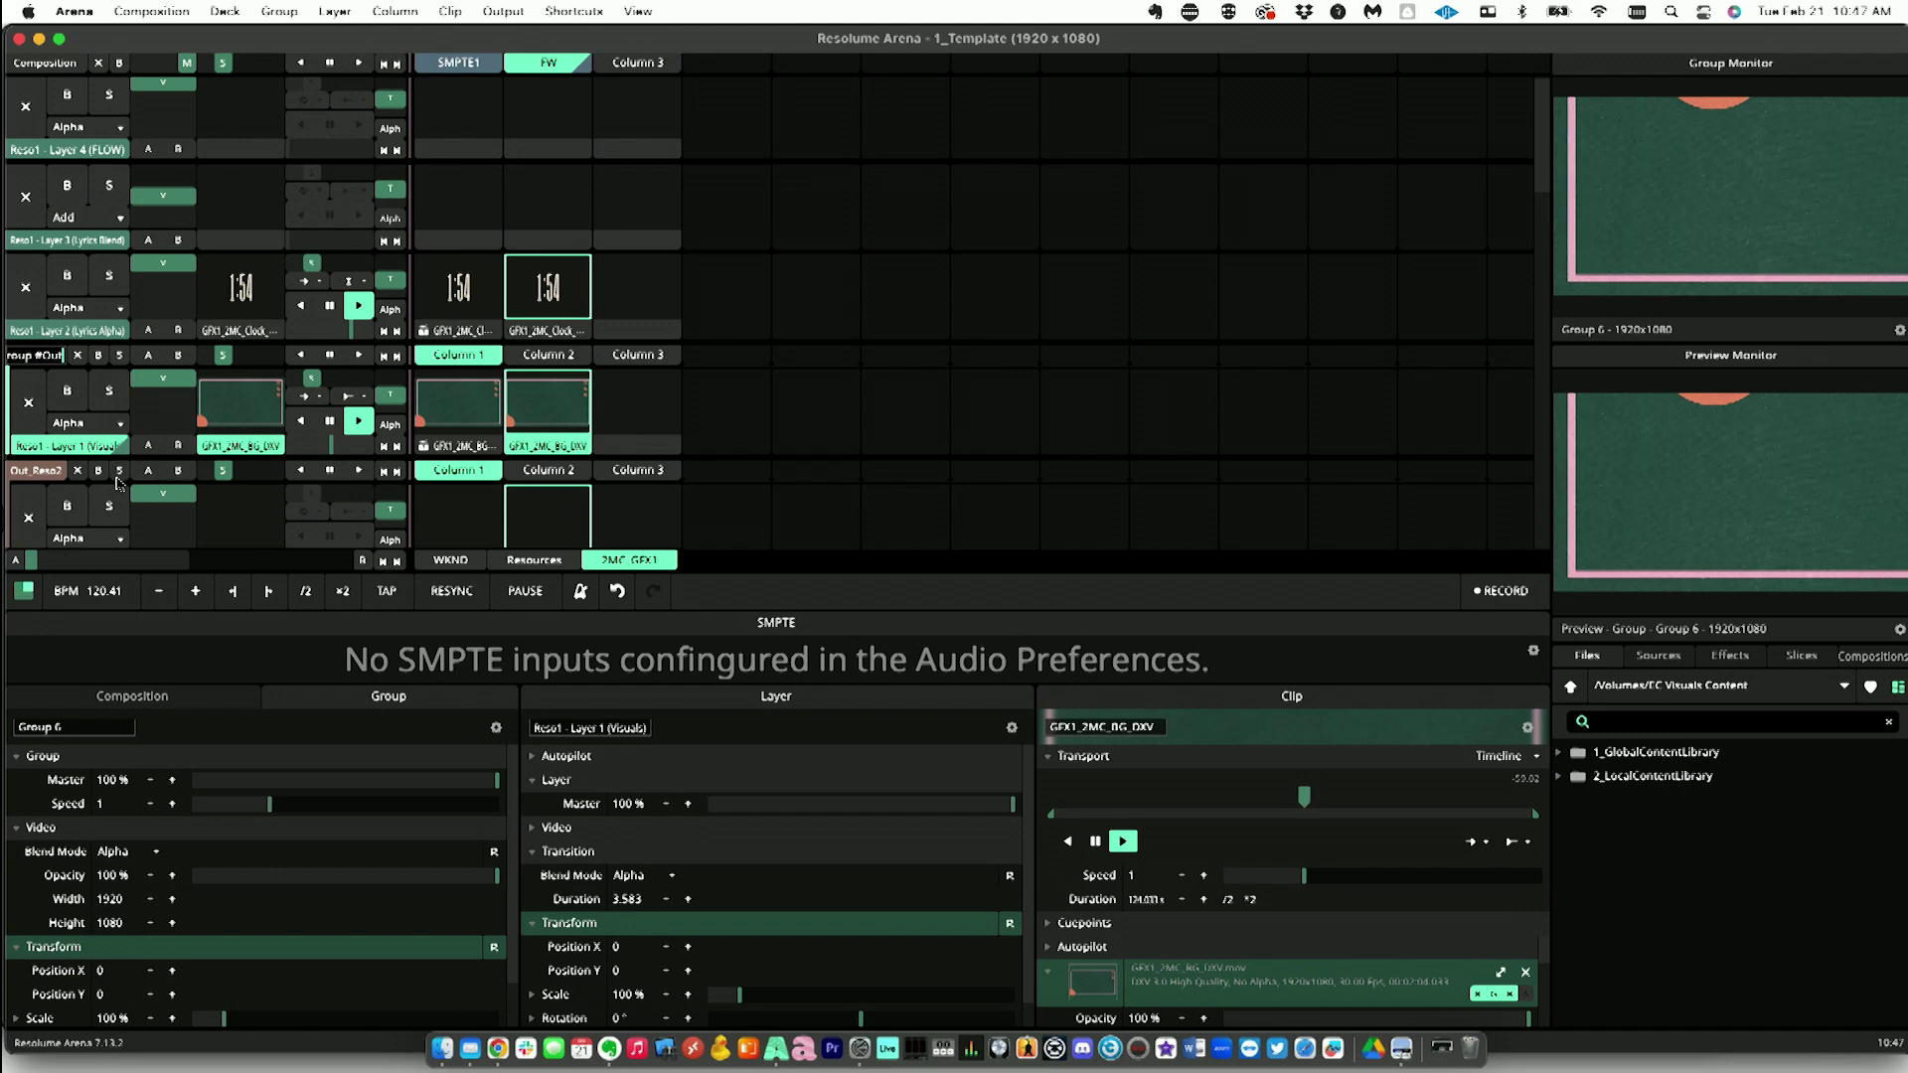
{"action": "key", "text": "super+a"}
{"action": "type", "text": "Out"}
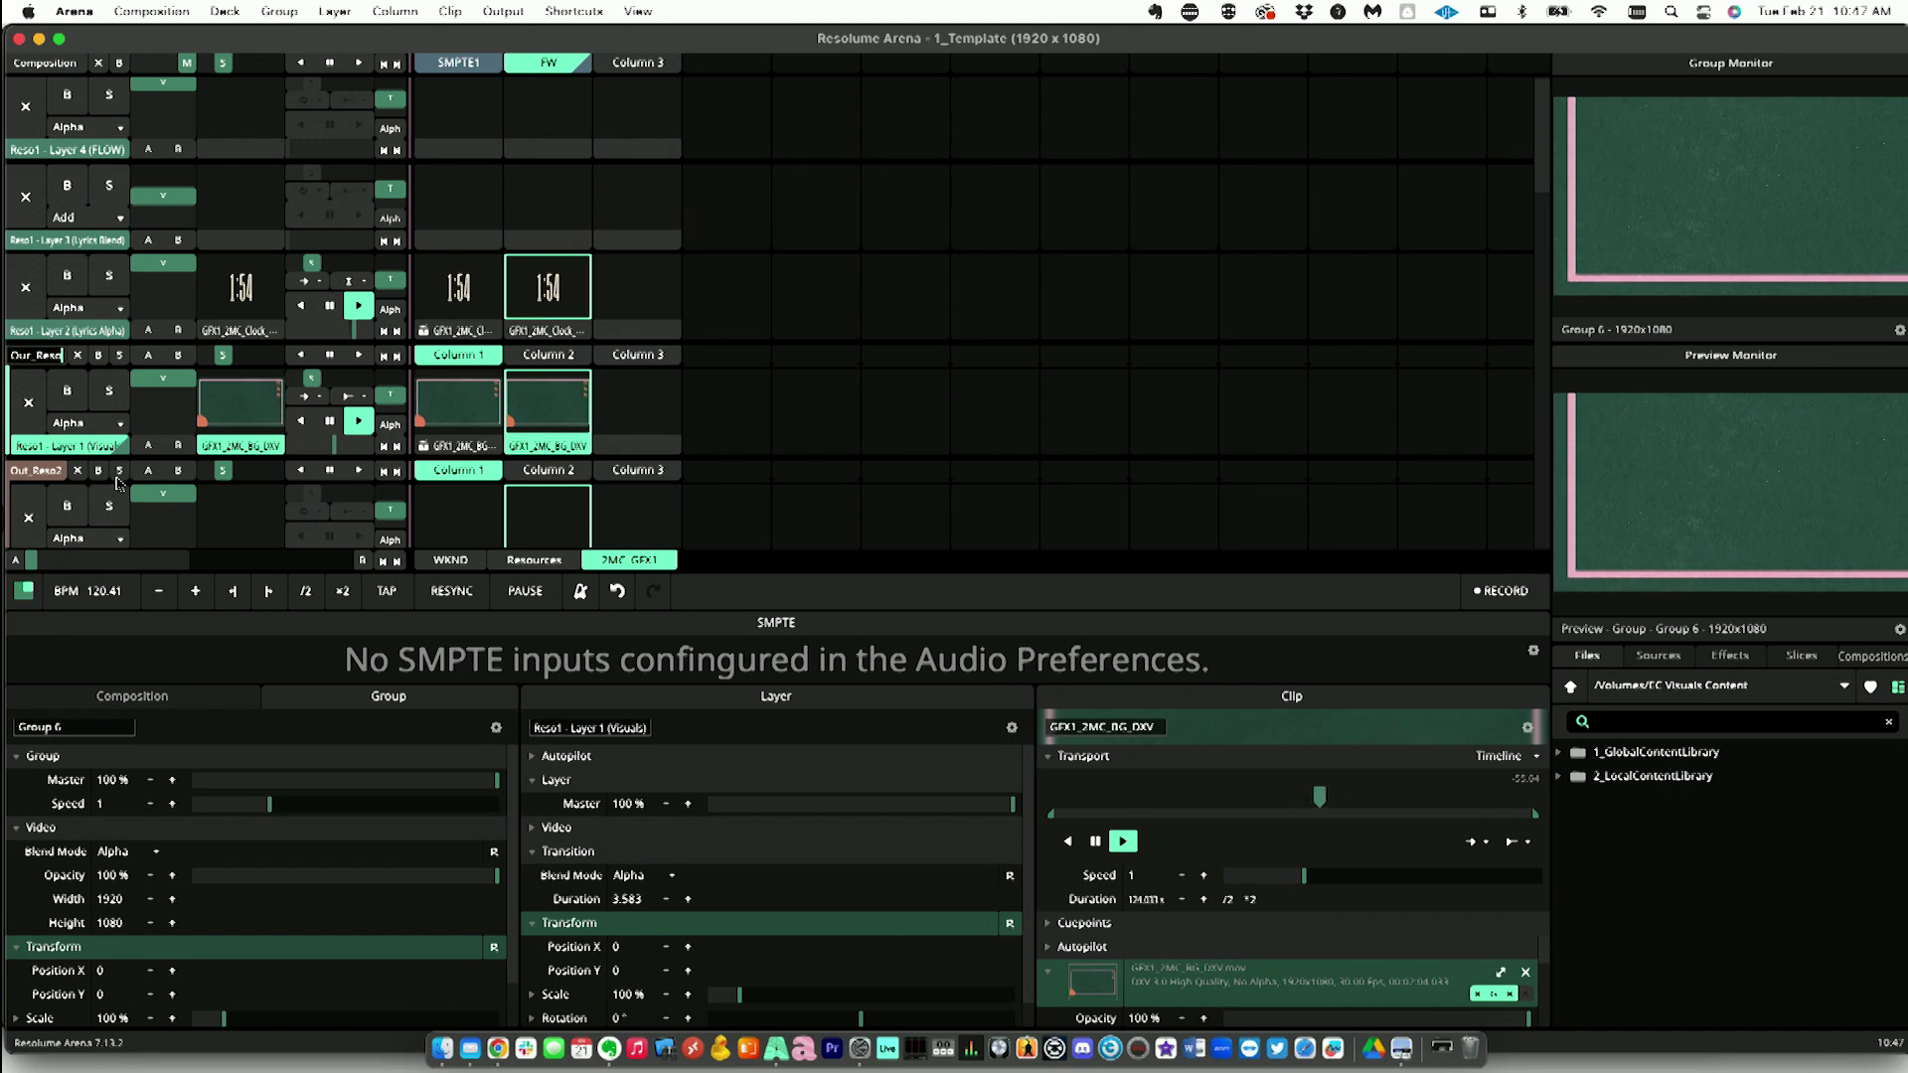
{"action": "type", "text": "_Reso1"}
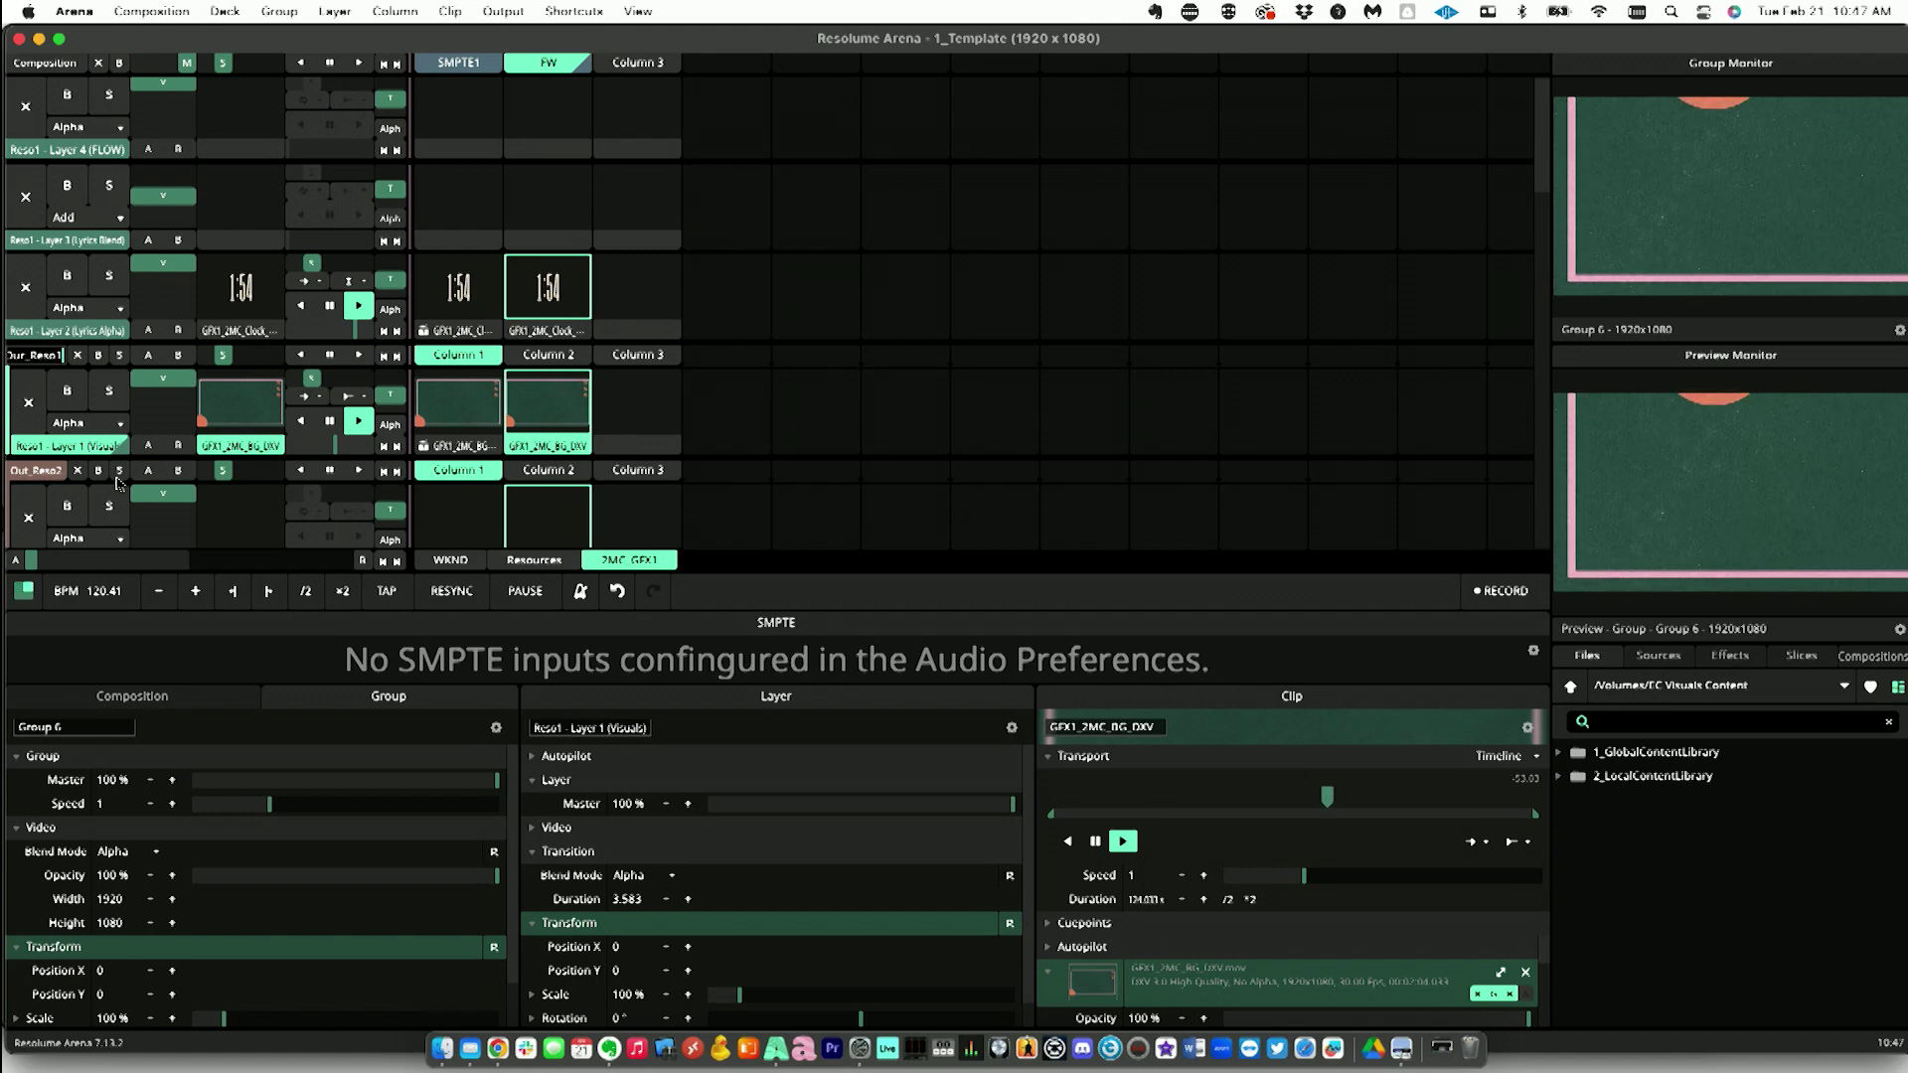
{"action": "key", "text": "Return"}
Step: Move Reso1 - Layer 2 (Lyrics Alpha) into the Our_Reso1 group
{"action": "left_click", "coordinate": [30, 332]}
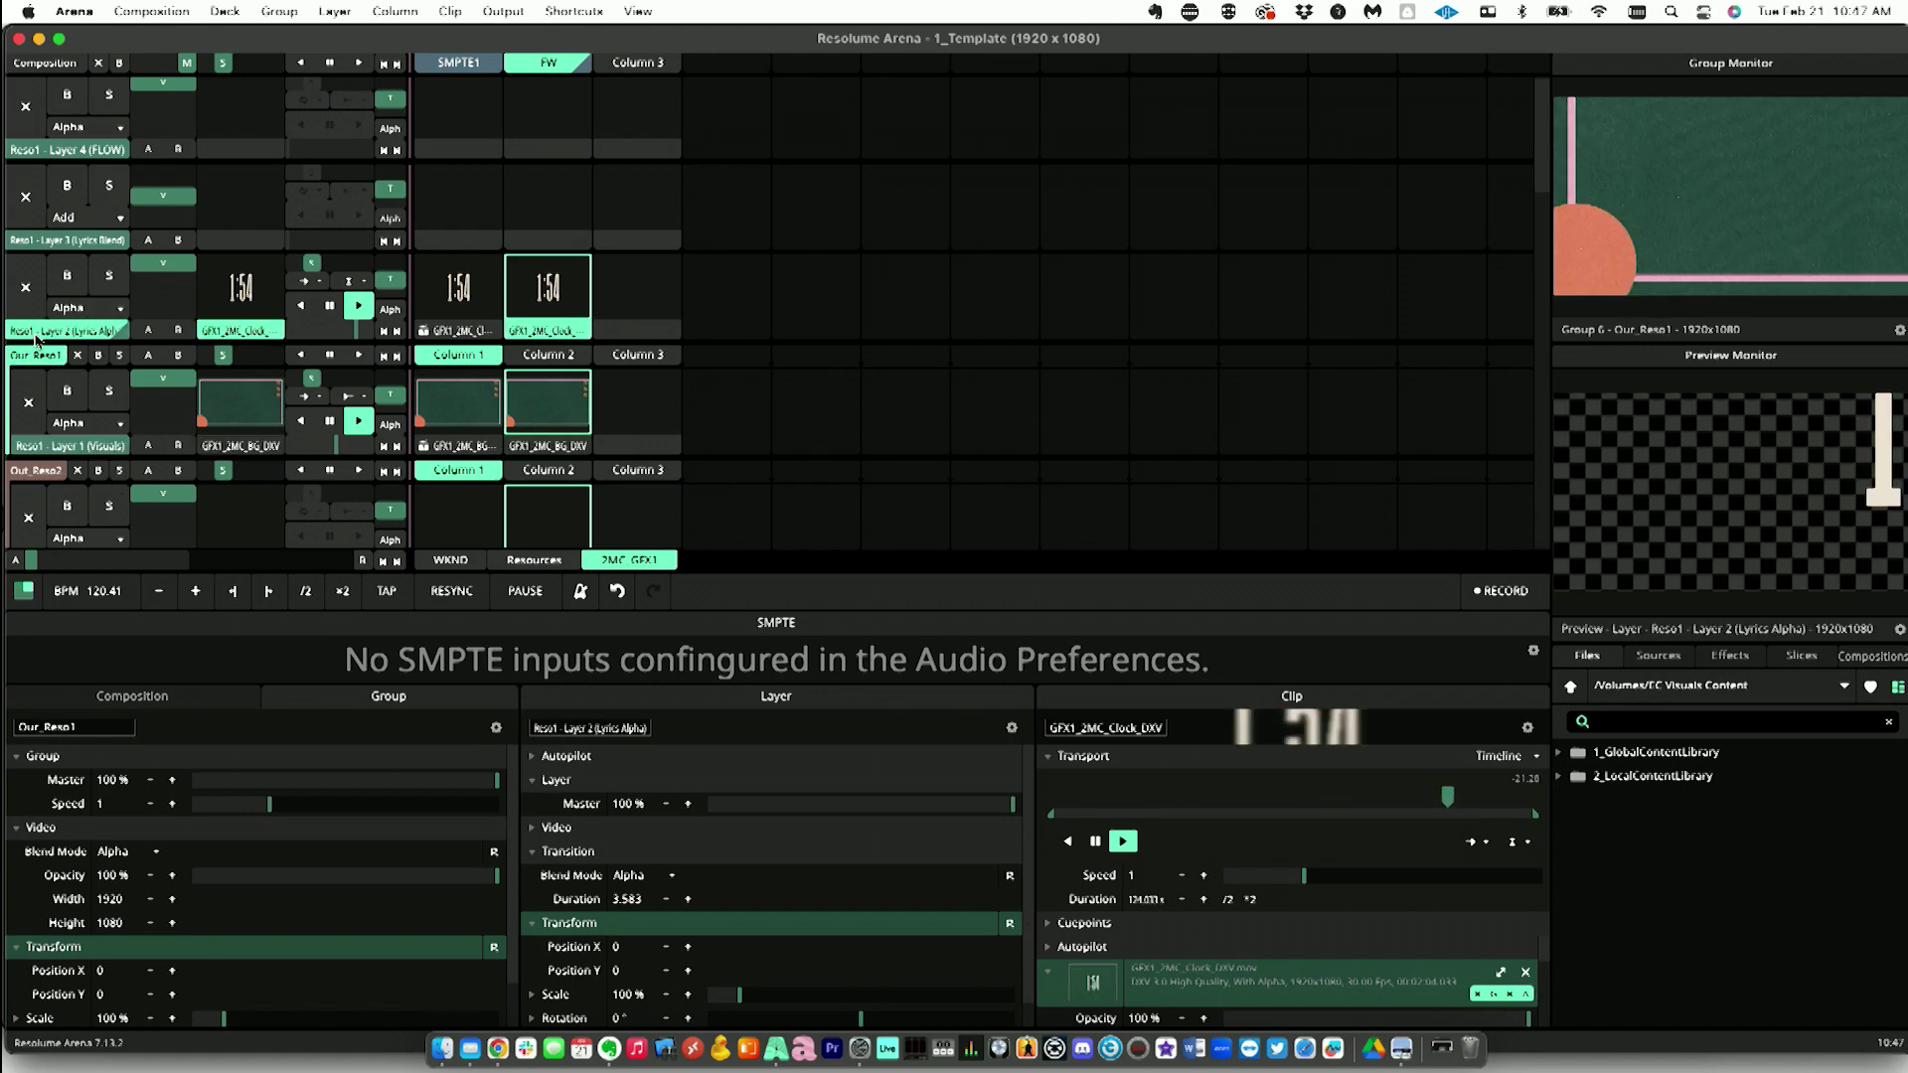
{"action": "right_click", "coordinate": [42, 334]}
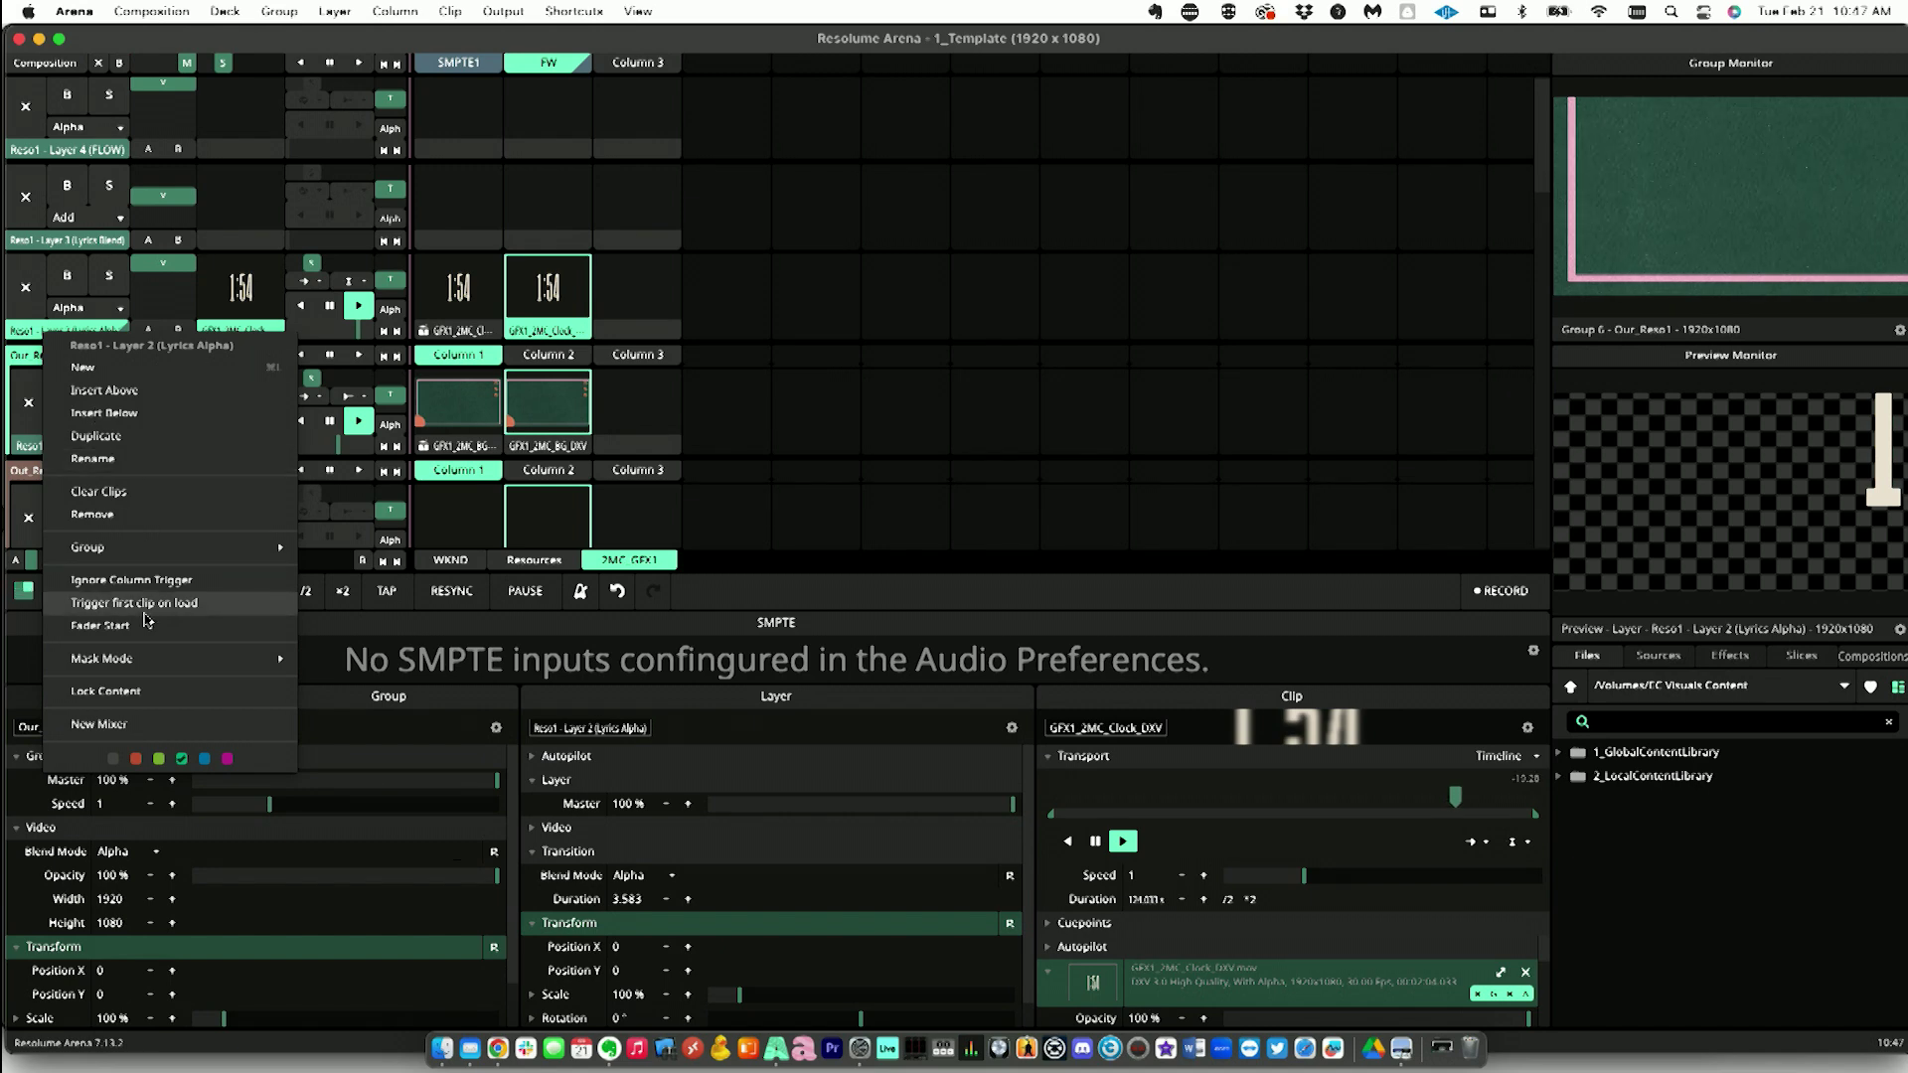
{"action": "mouse_move", "coordinate": [198, 548]}
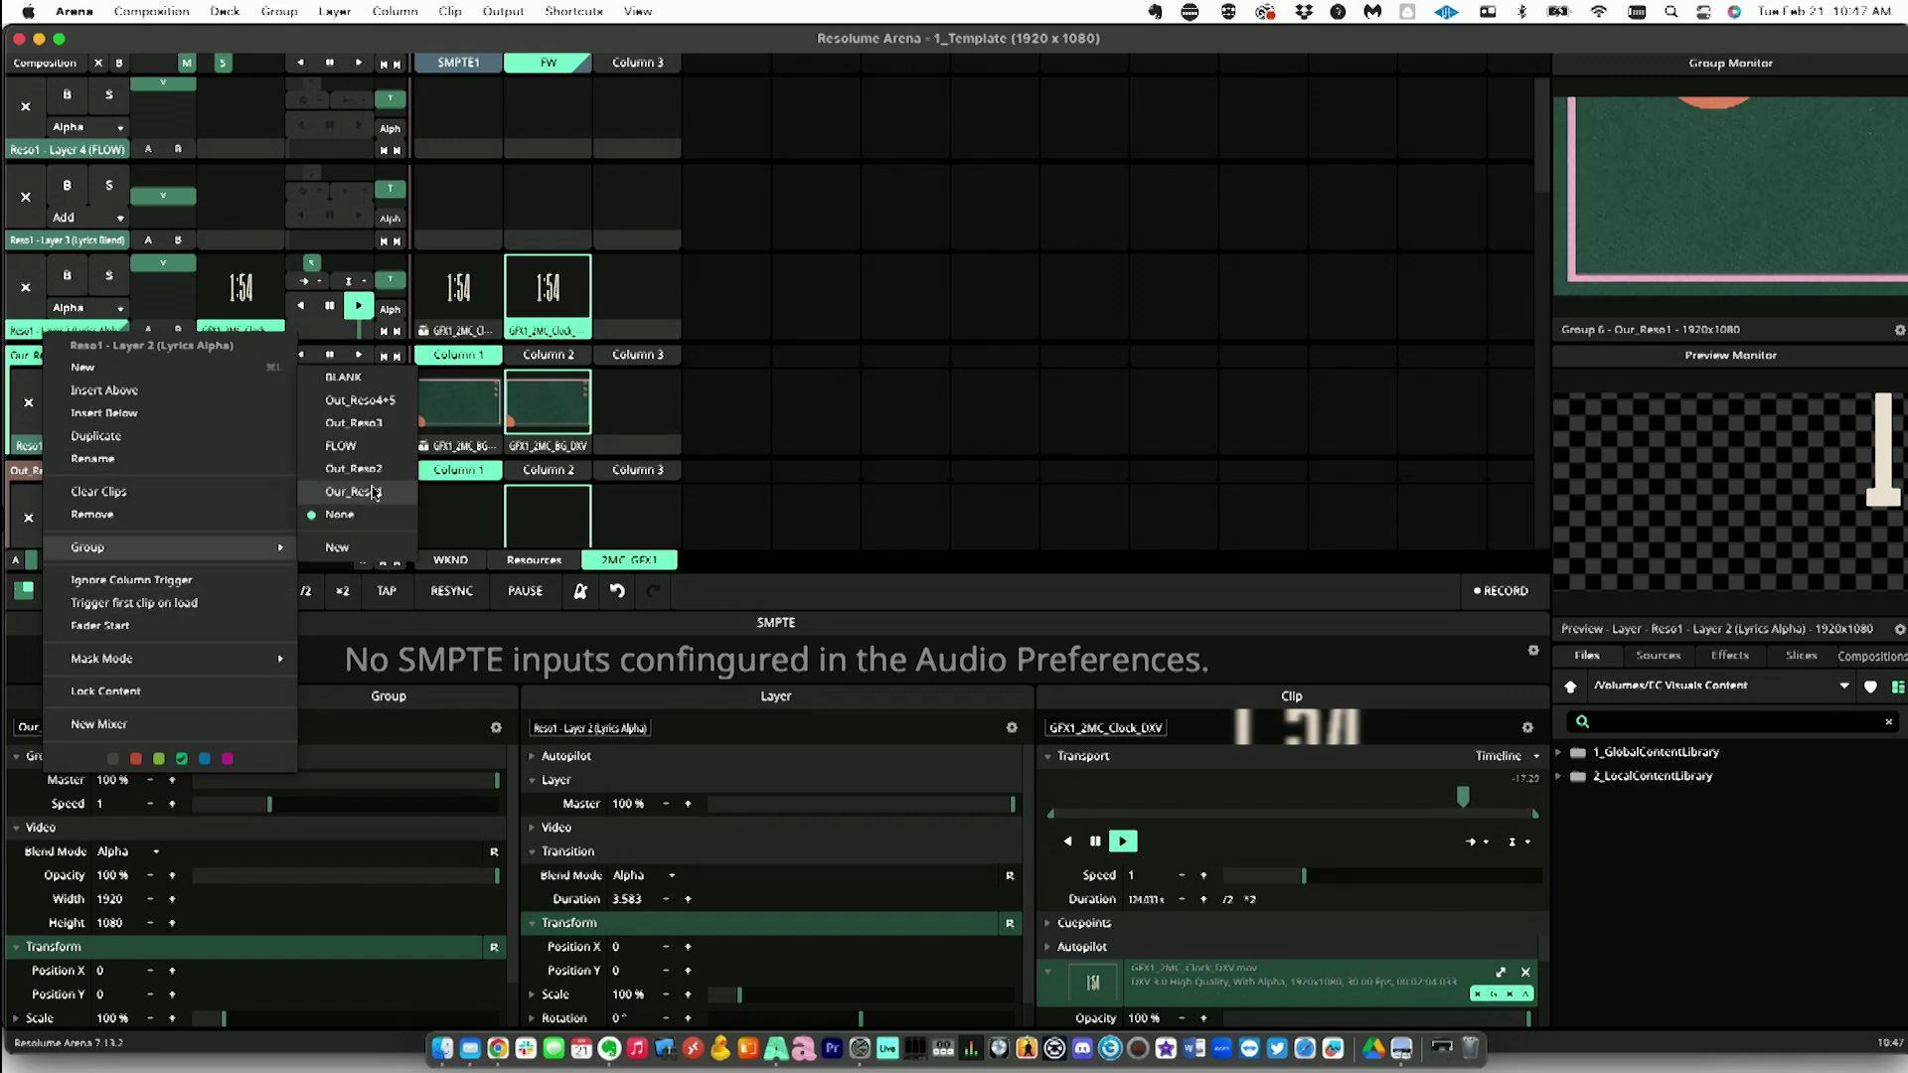
{"action": "left_click", "coordinate": [373, 492]}
Step: Move Reso1 - Layer 3 (Lyrics Blend) into the Our_Reso1 group
{"action": "left_click", "coordinate": [60, 240]}
{"action": "right_click", "coordinate": [67, 242]}
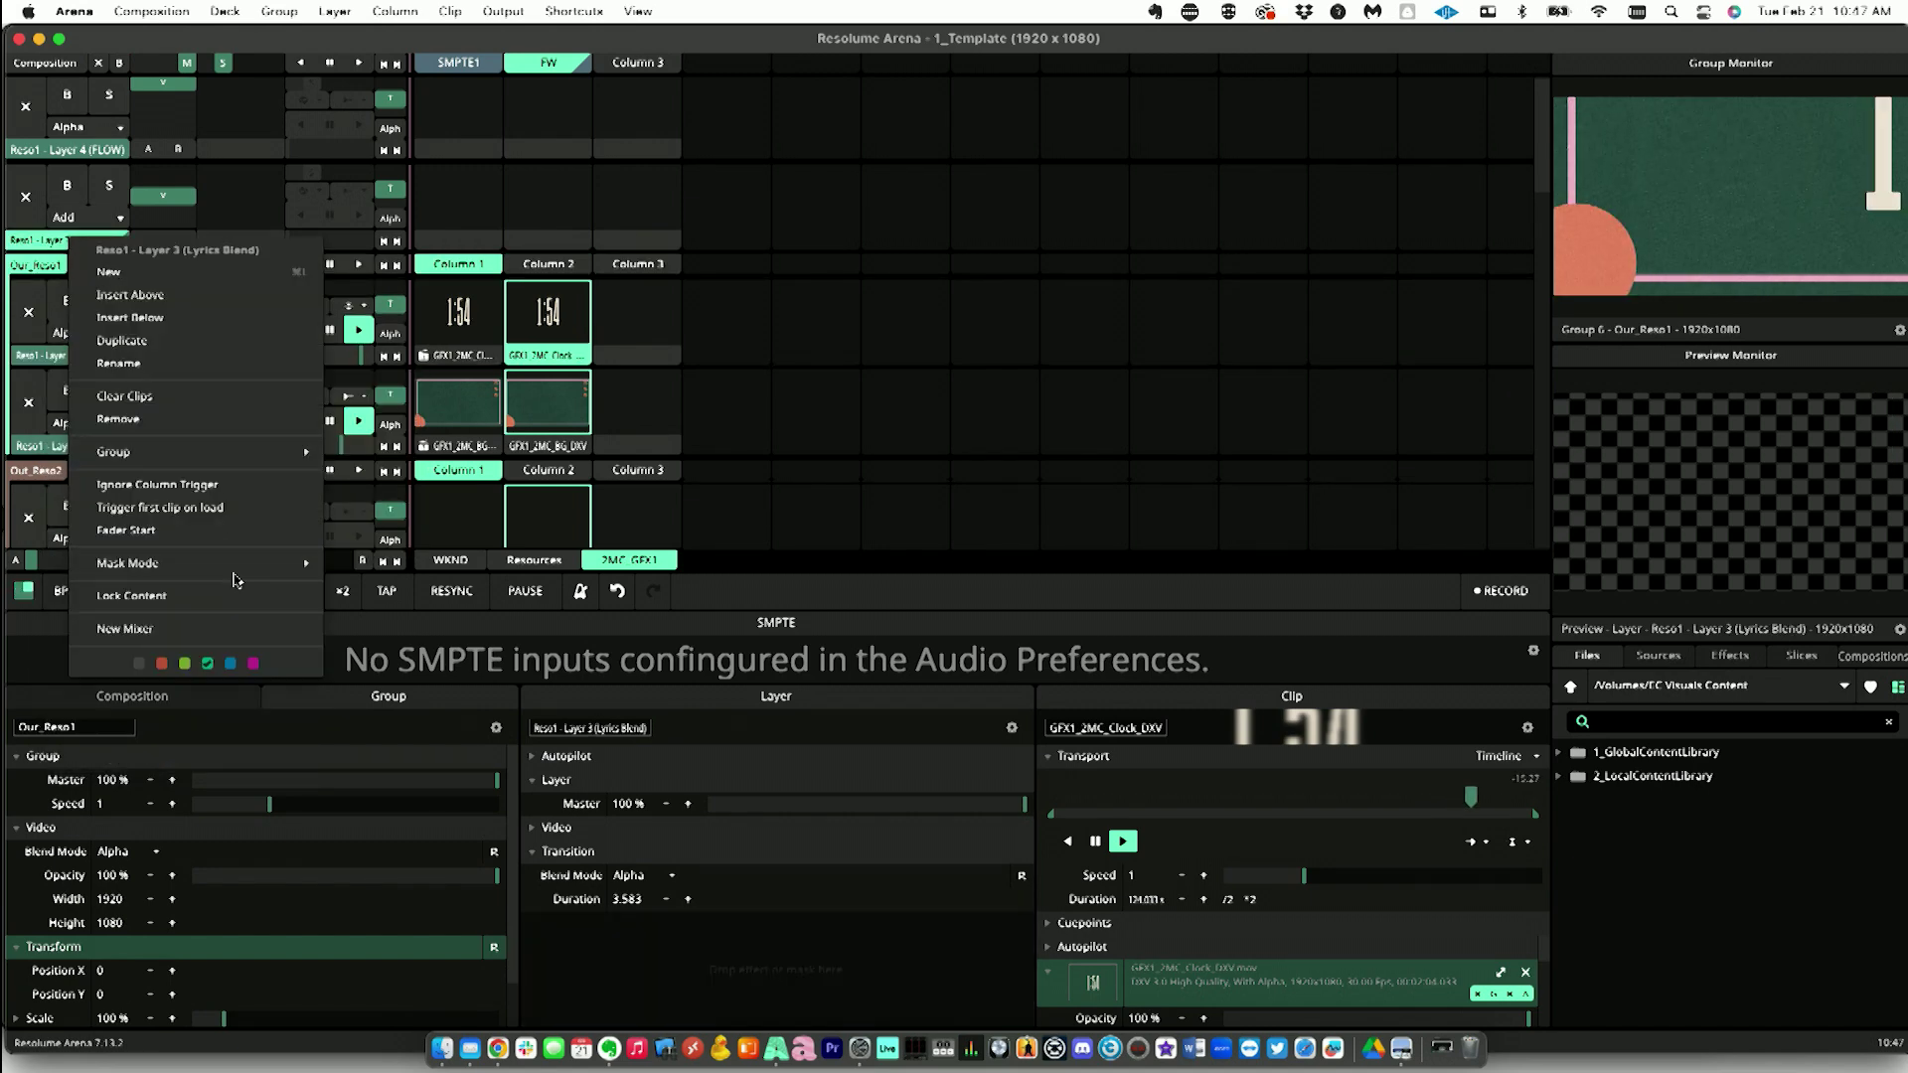
{"action": "mouse_move", "coordinate": [286, 454]}
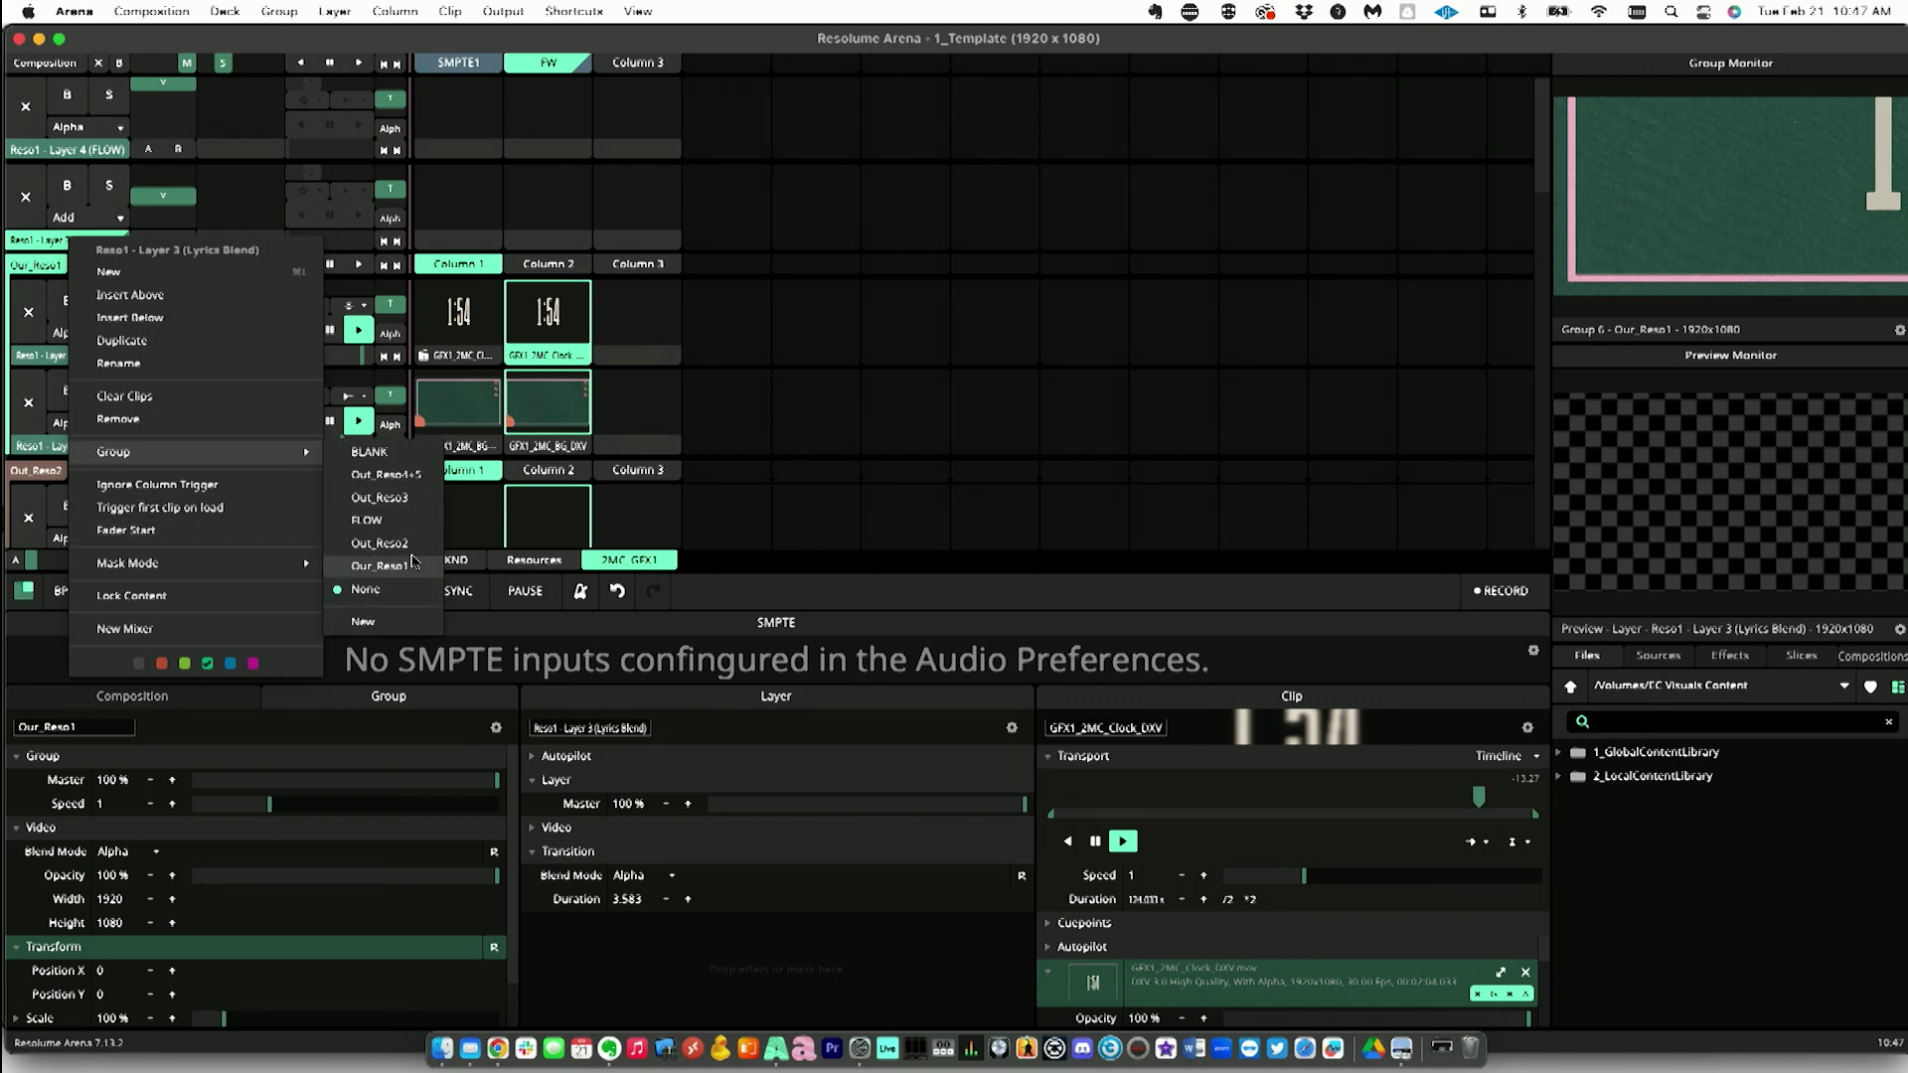
{"action": "left_click", "coordinate": [414, 562]}
Step: Add Reso1 - Layer 4 (FLOW) to the same group and correct the group's name to Out_Reso1
{"action": "left_click", "coordinate": [98, 150]}
{"action": "right_click", "coordinate": [98, 152]}
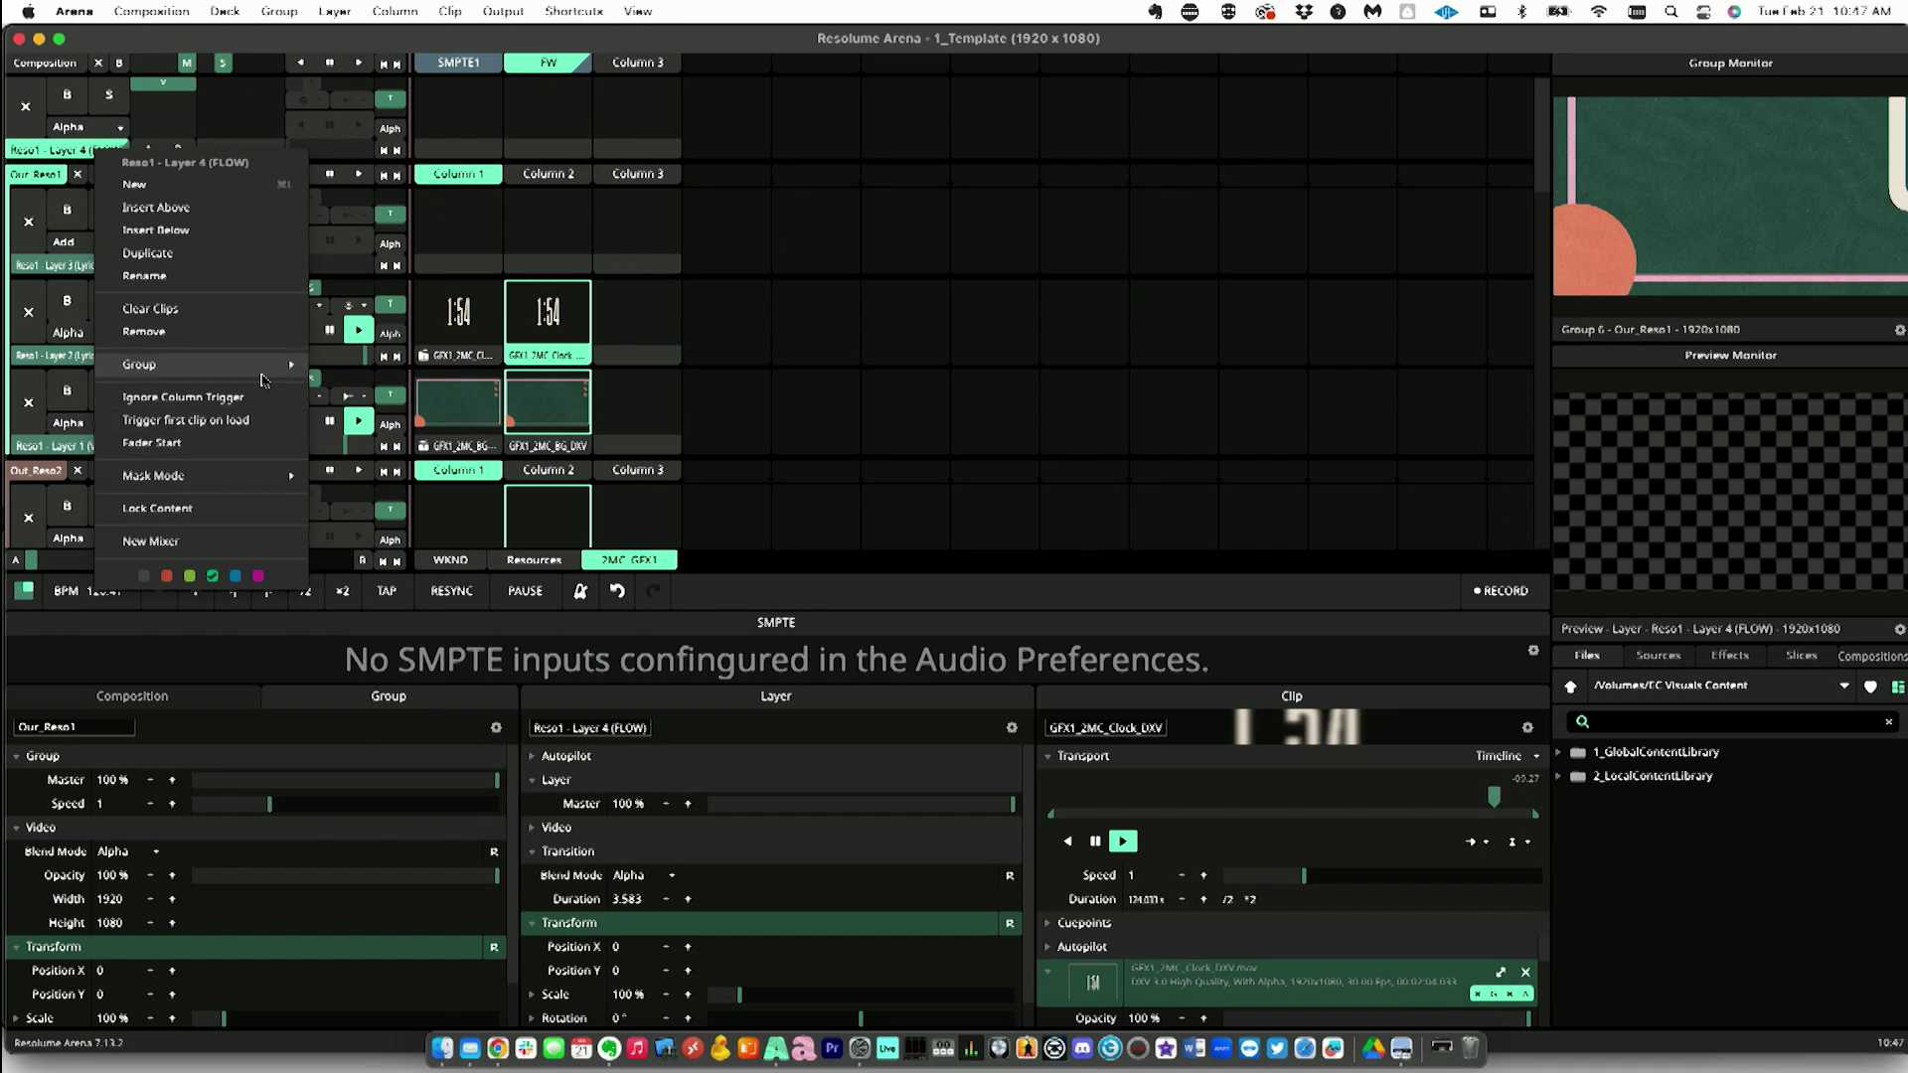
{"action": "mouse_move", "coordinate": [264, 380]}
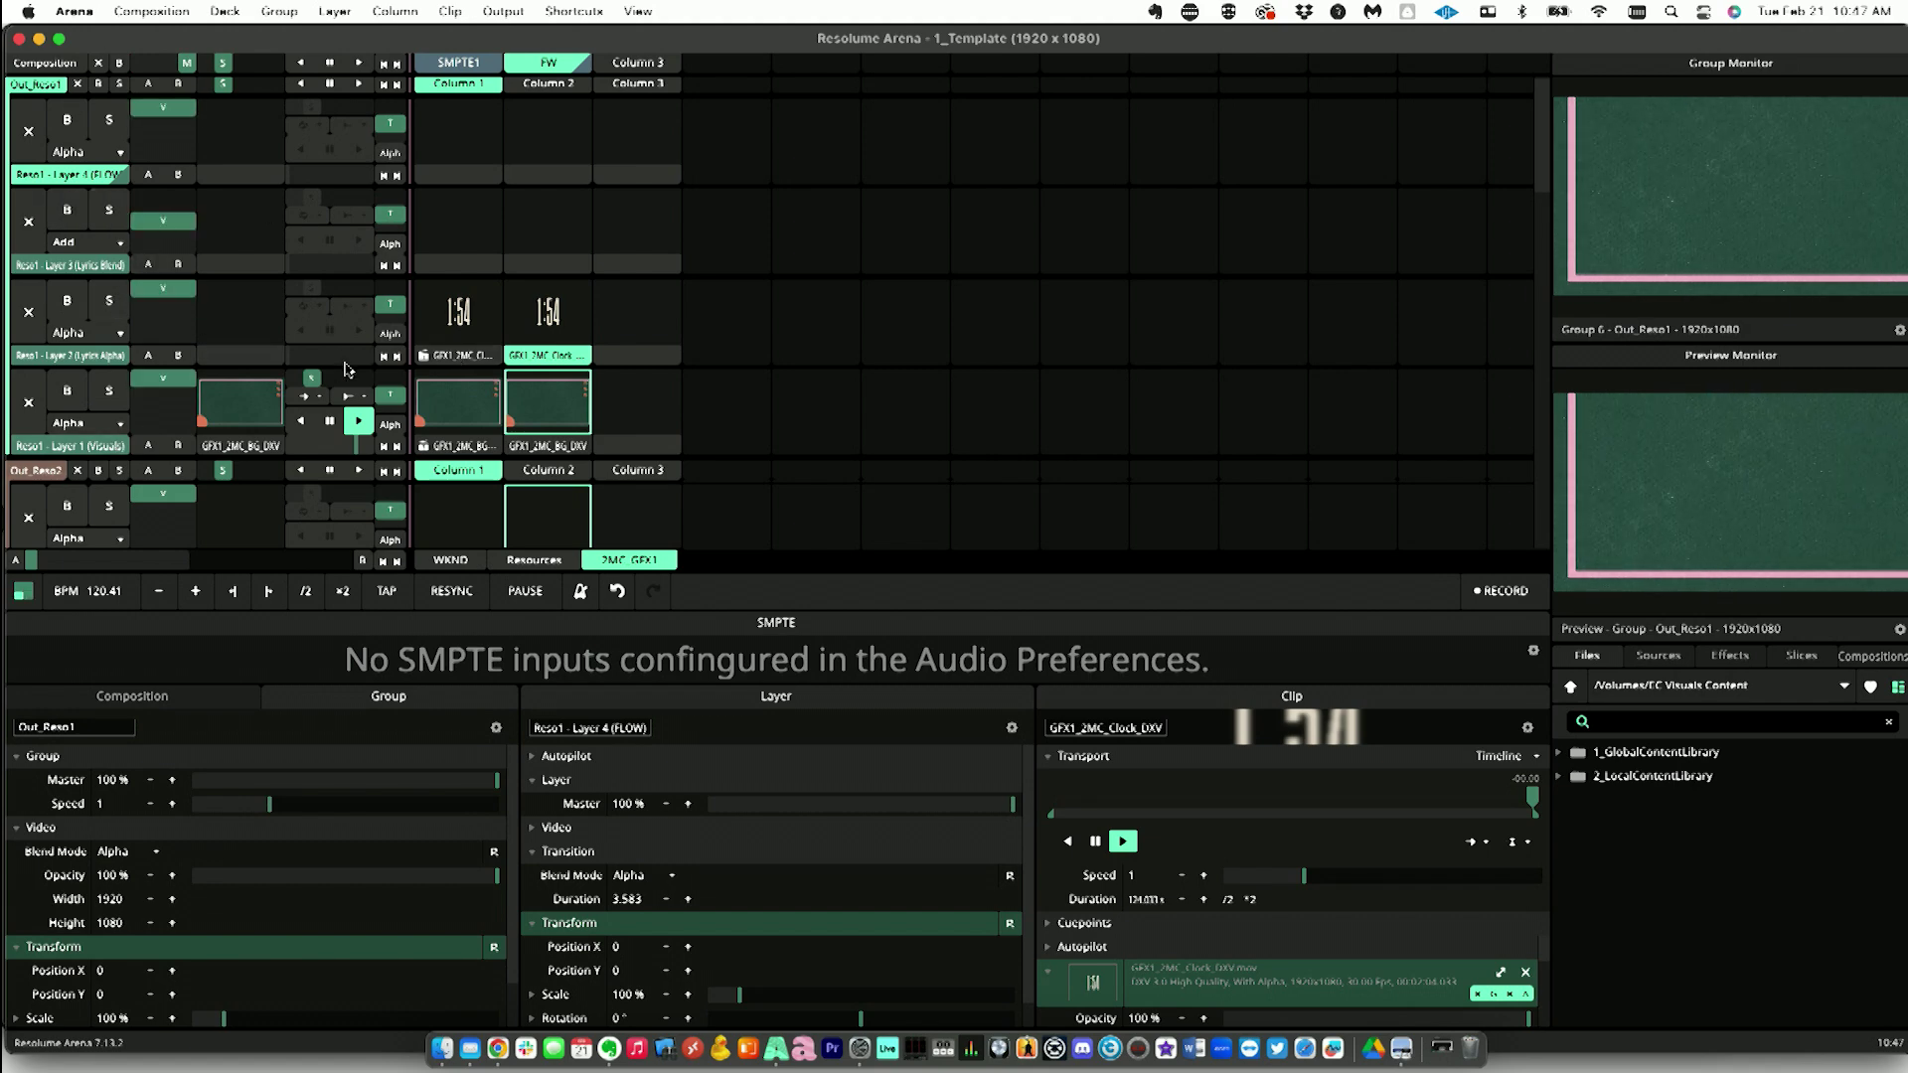
Step: Preview the Lyrics Blend and Lyrics Alpha layers of the Out_Reso1 group
{"action": "left_click", "coordinate": [79, 267]}
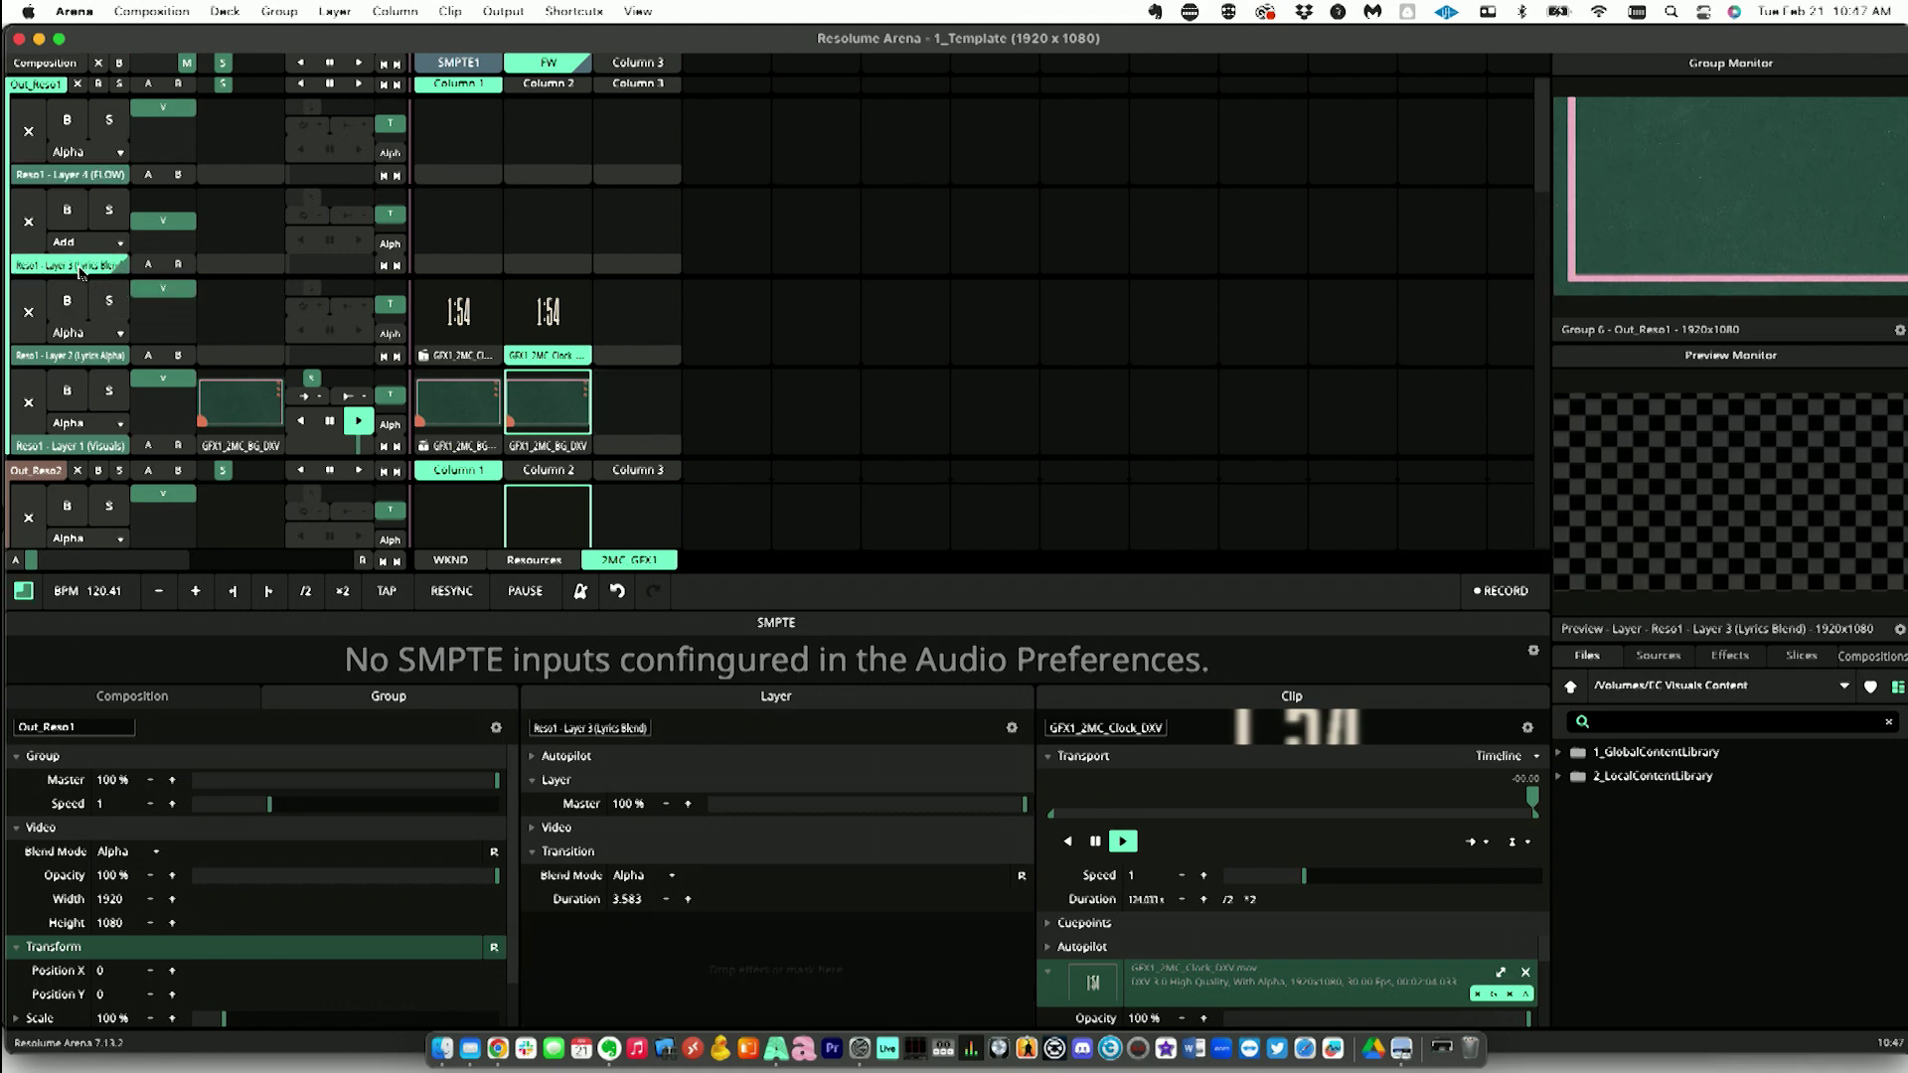
{"action": "left_click", "coordinate": [84, 356]}
{"action": "left_click", "coordinate": [77, 265]}
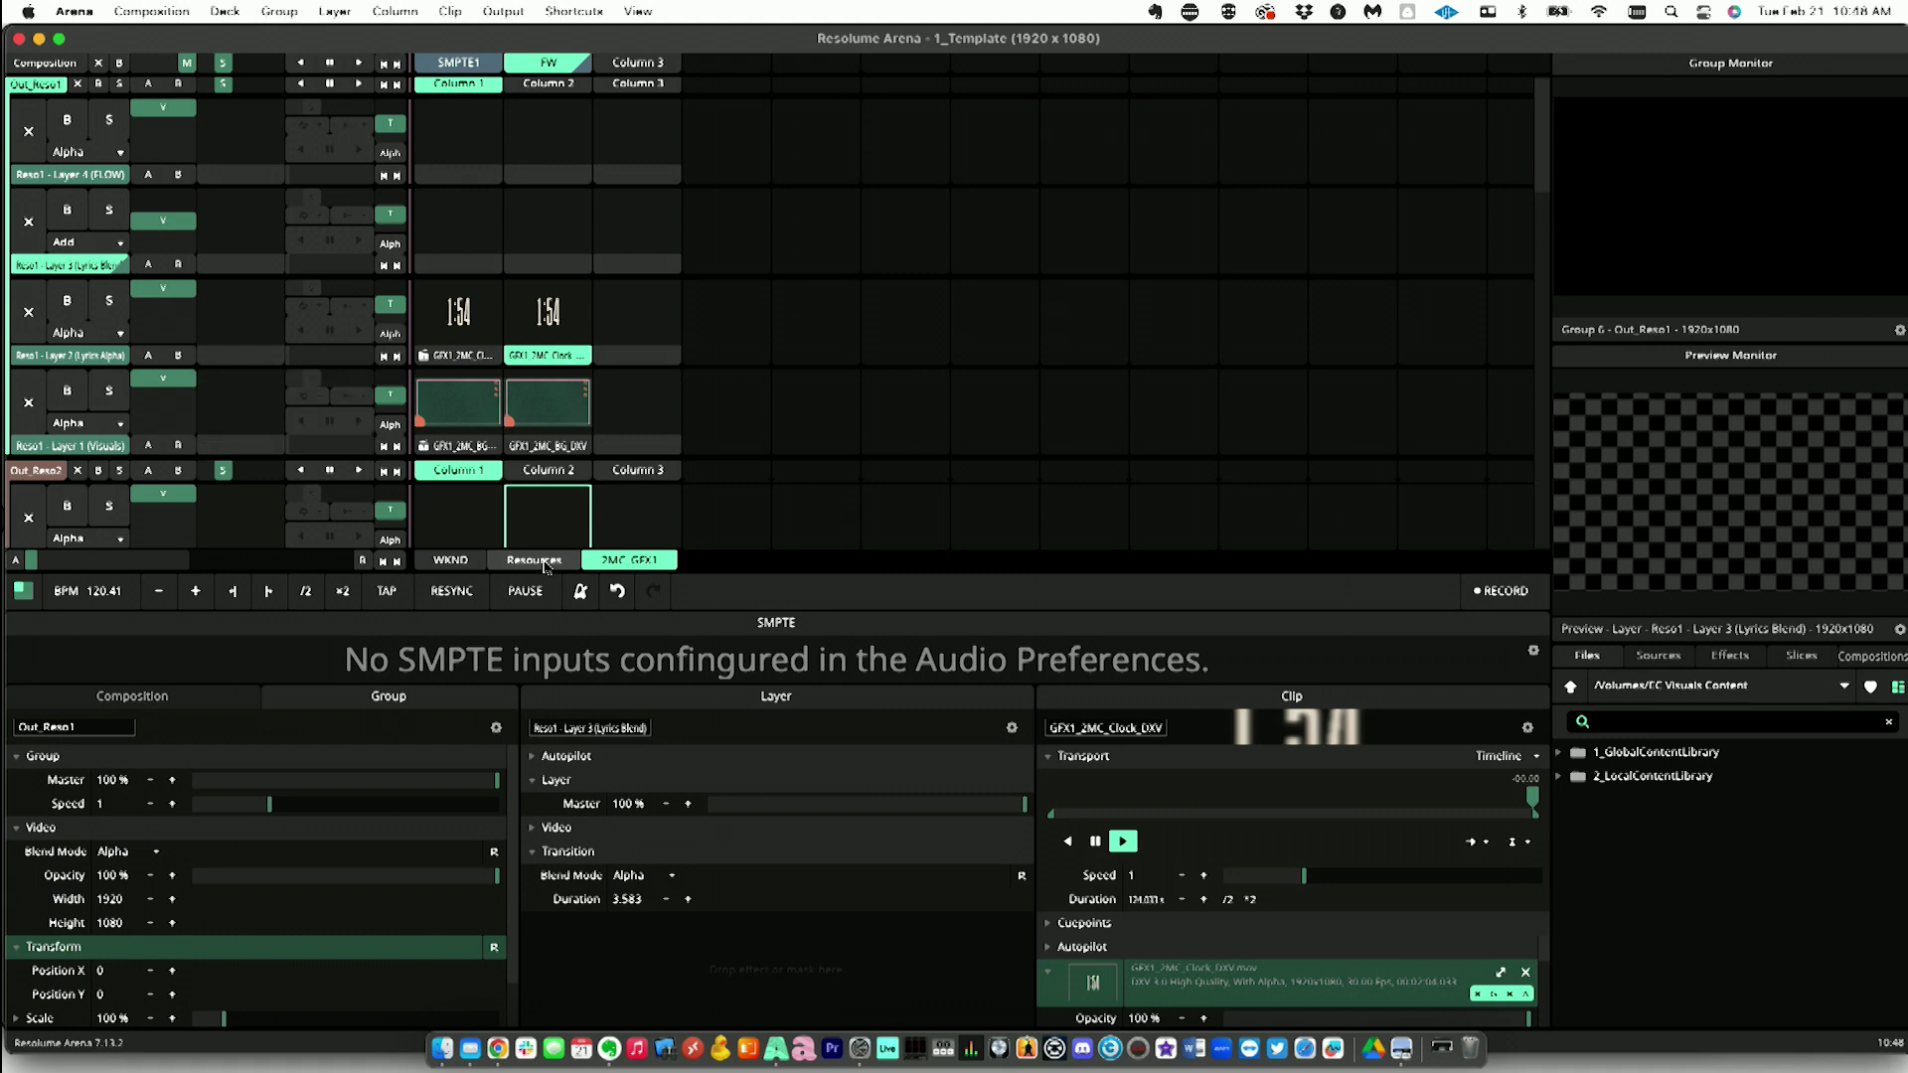
Step: Copy the Lyric Bar clip from the Resources deck to the Lyrics Blend layer's FW slot in the 2MC_GFX1 deck
{"action": "left_click", "coordinate": [535, 560]}
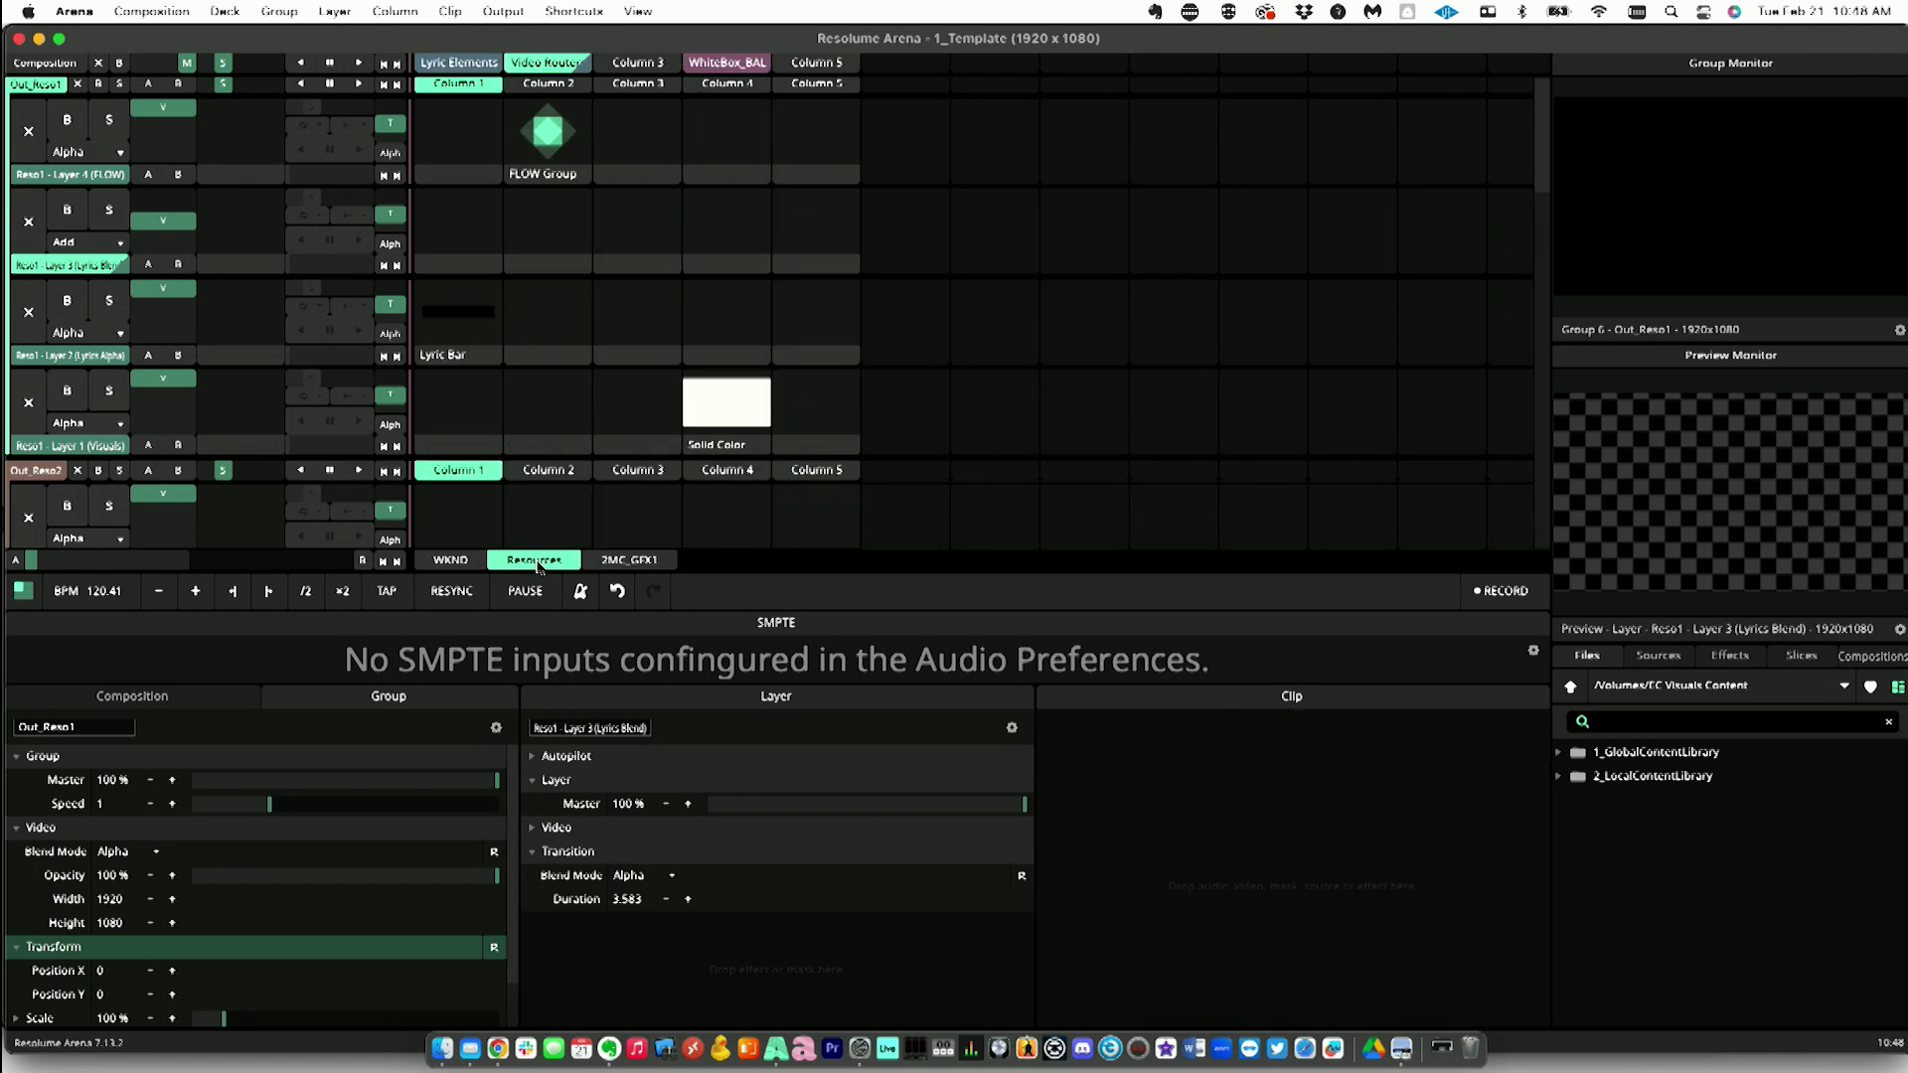
{"action": "scroll", "coordinate": [475, 310], "scroll_direction": "down", "scroll_amount": 1}
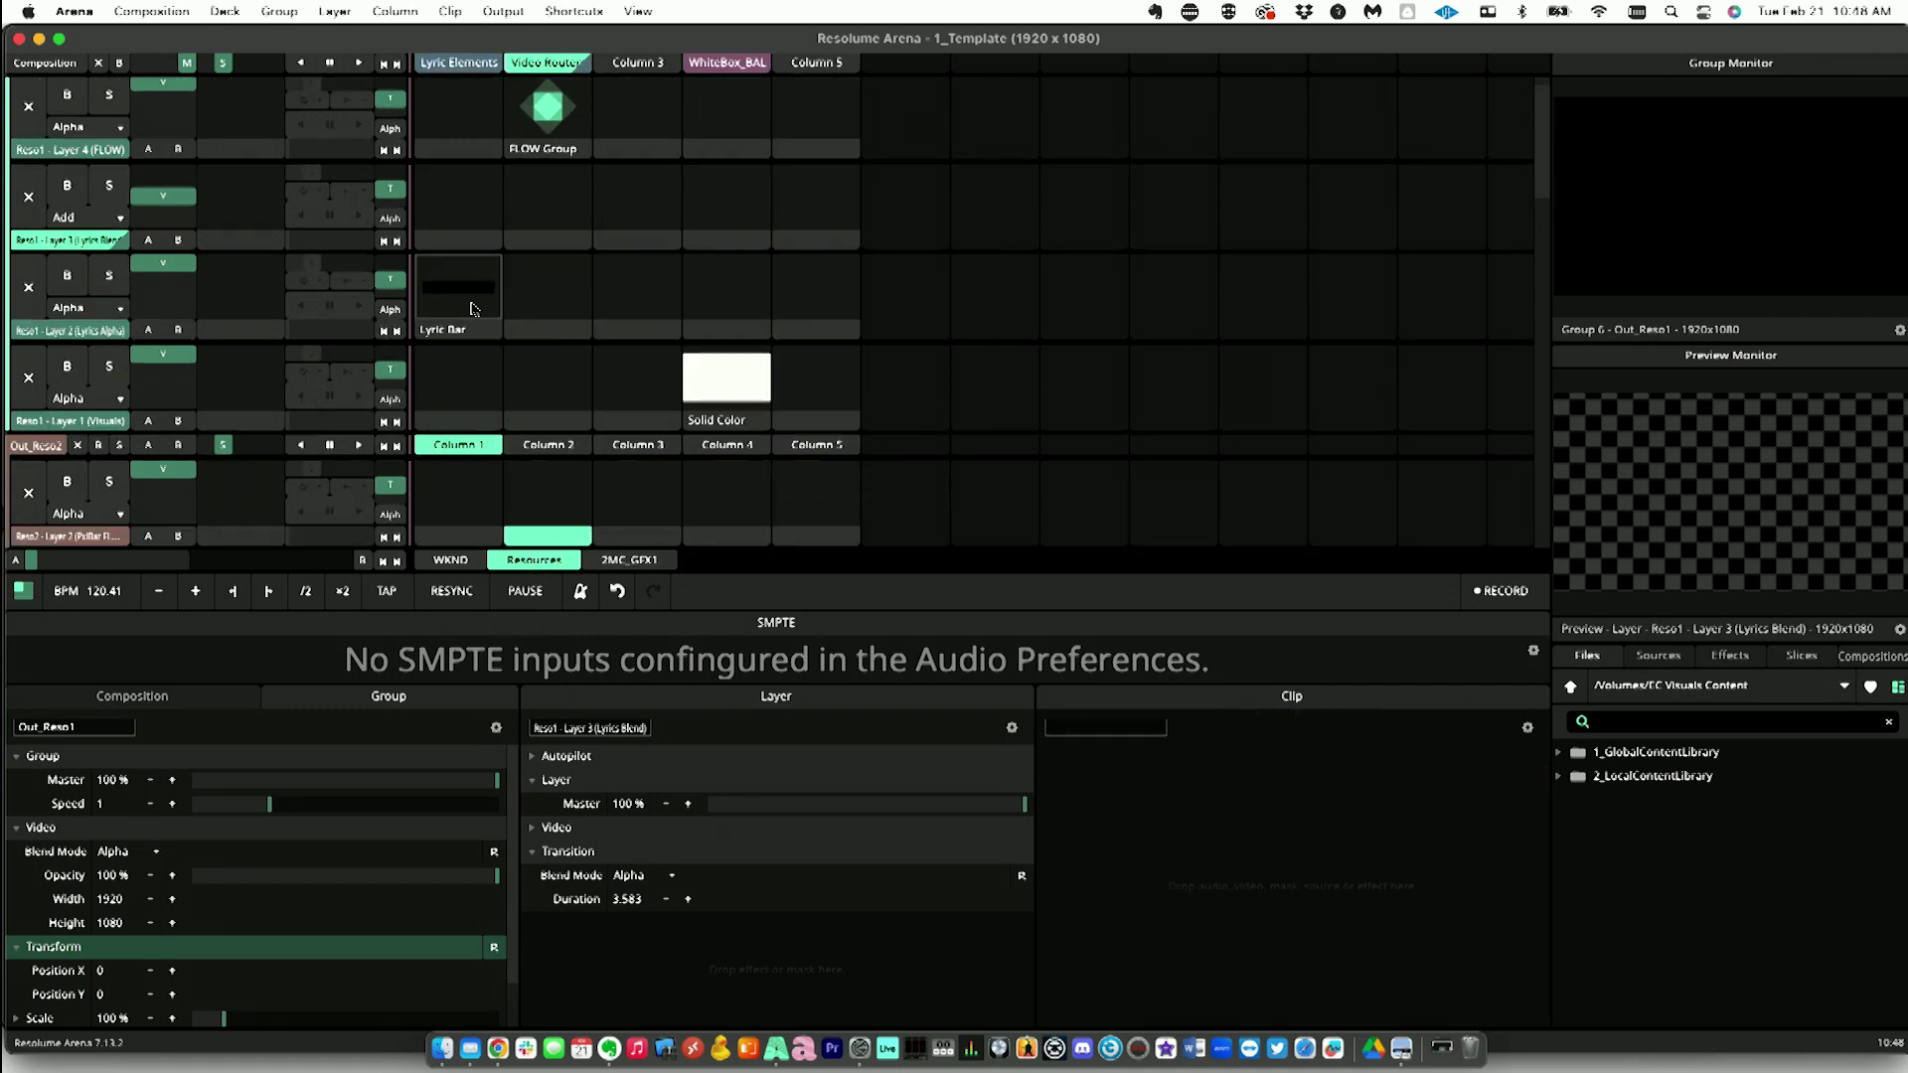
{"action": "left_click", "coordinate": [465, 334]}
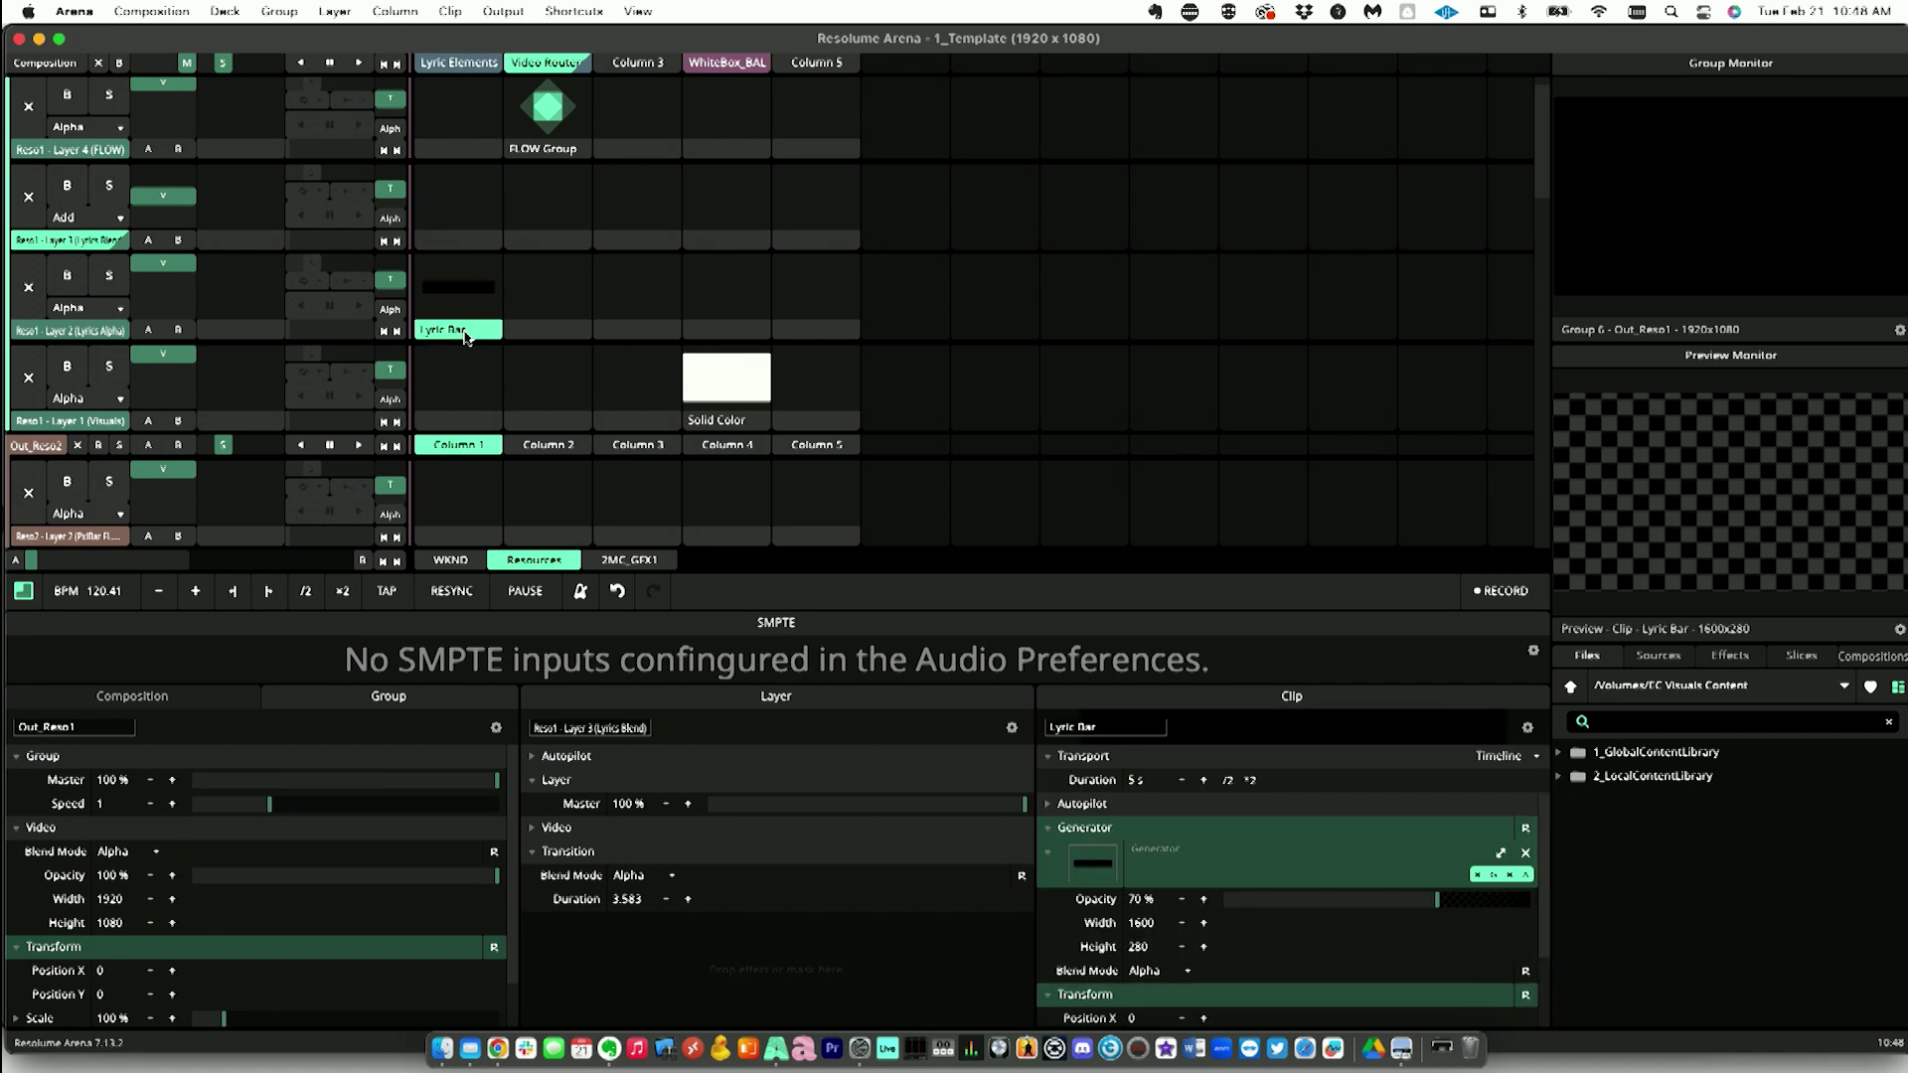
{"action": "left_click", "coordinate": [629, 560]}
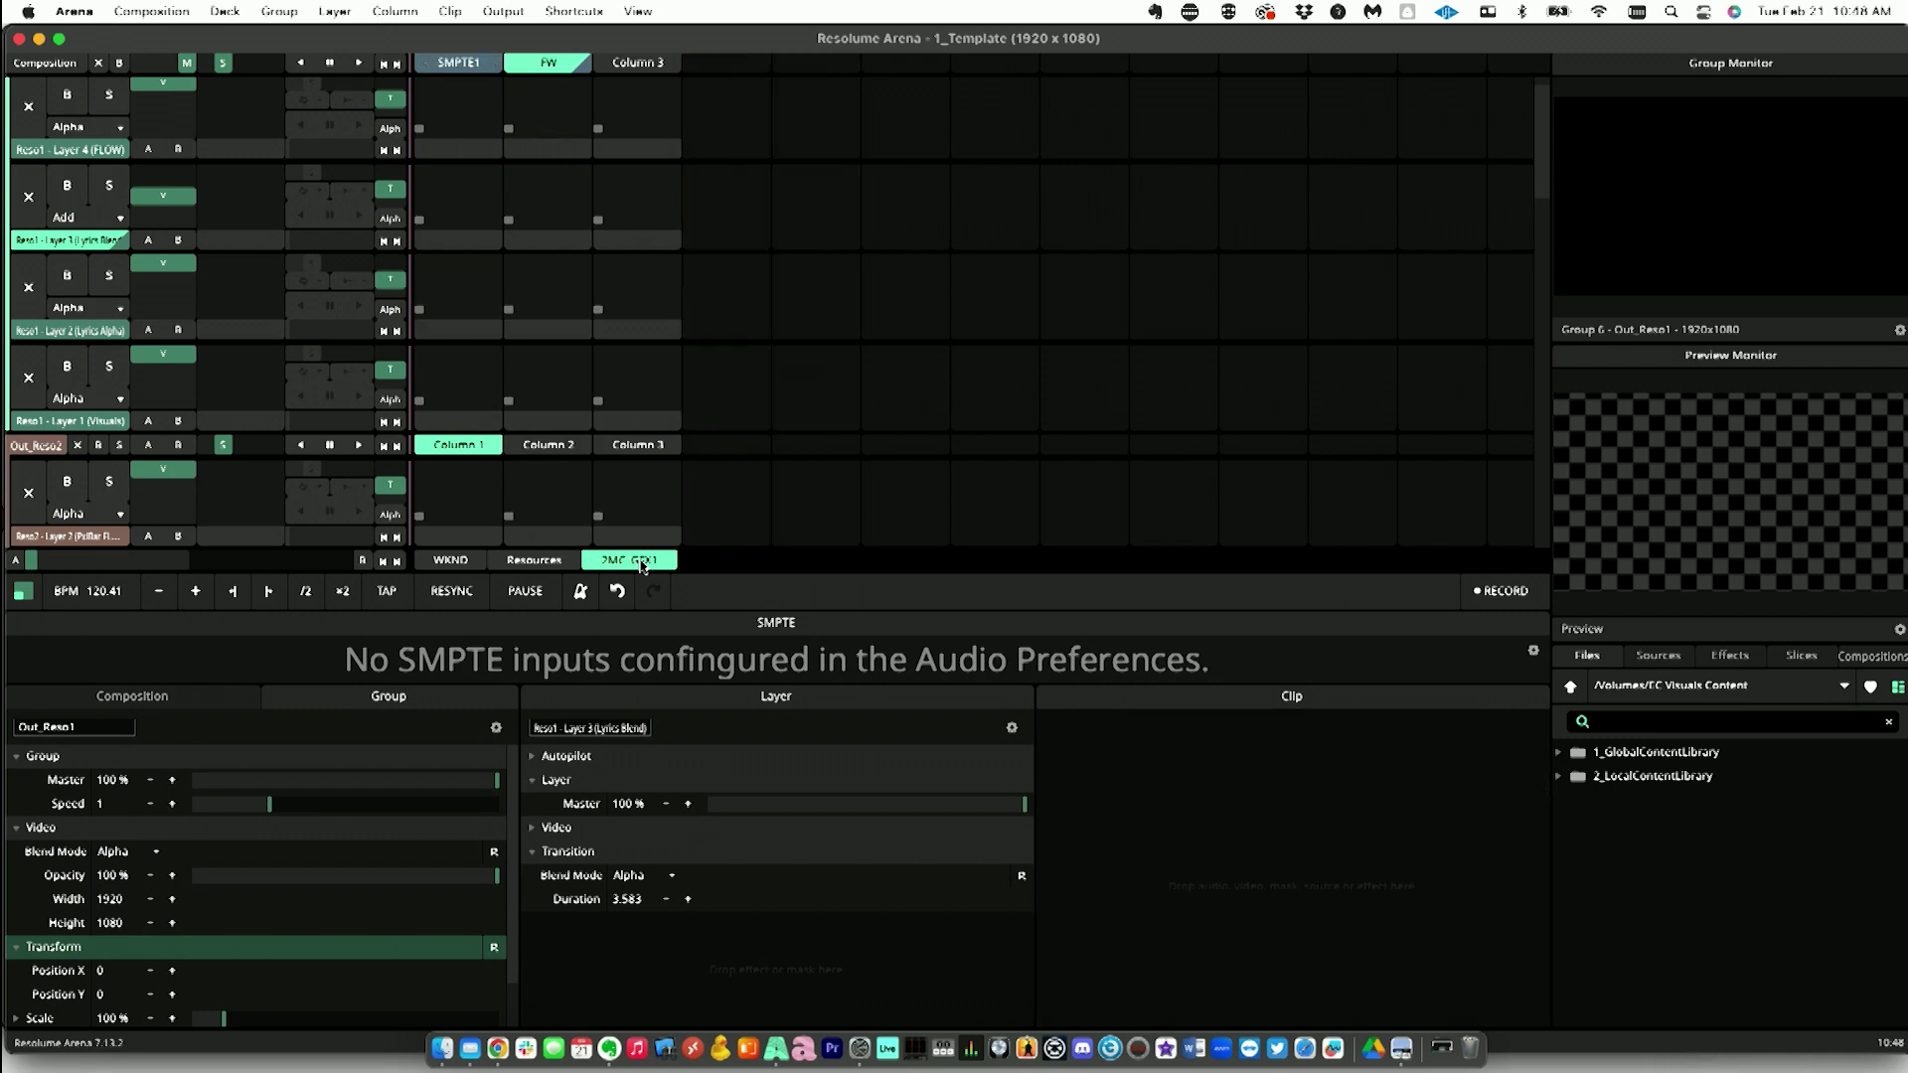
{"action": "left_click", "coordinate": [550, 240]}
{"action": "right_click", "coordinate": [551, 245]}
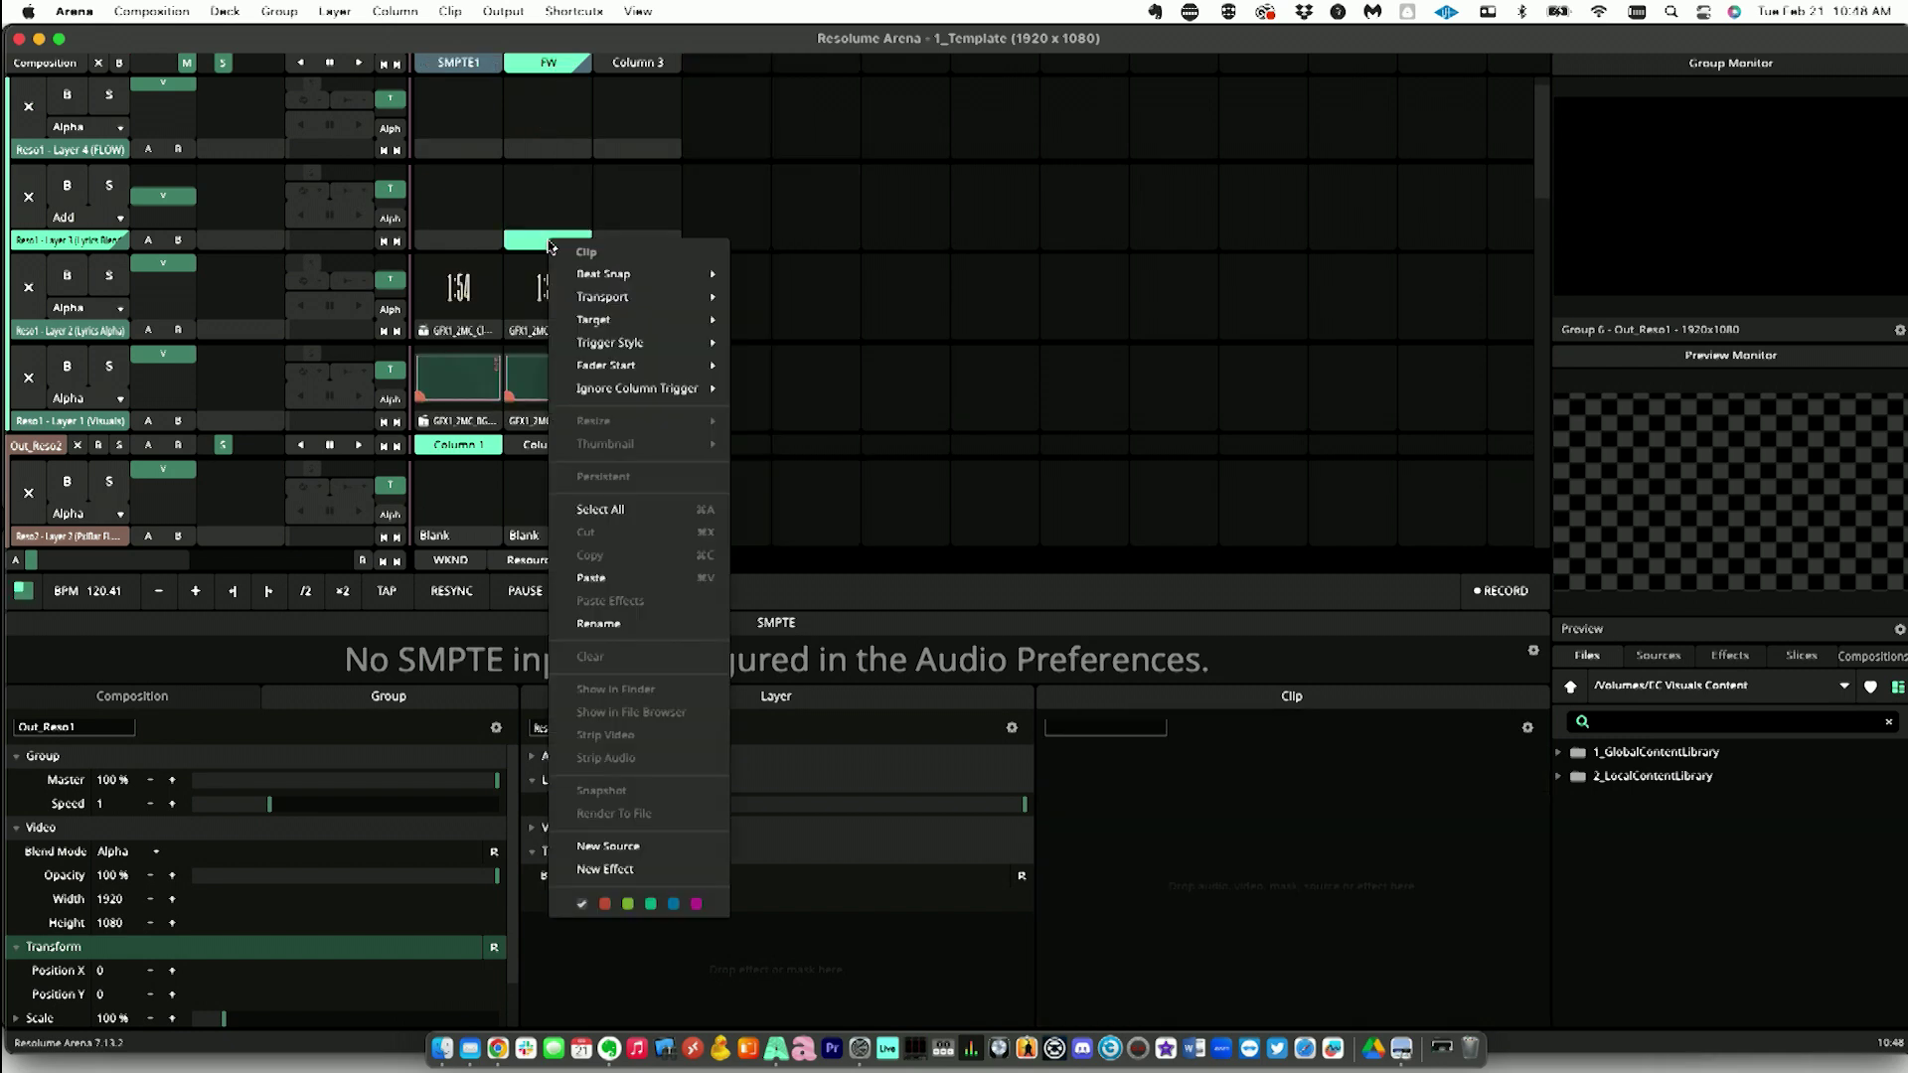
{"action": "left_click", "coordinate": [690, 581]}
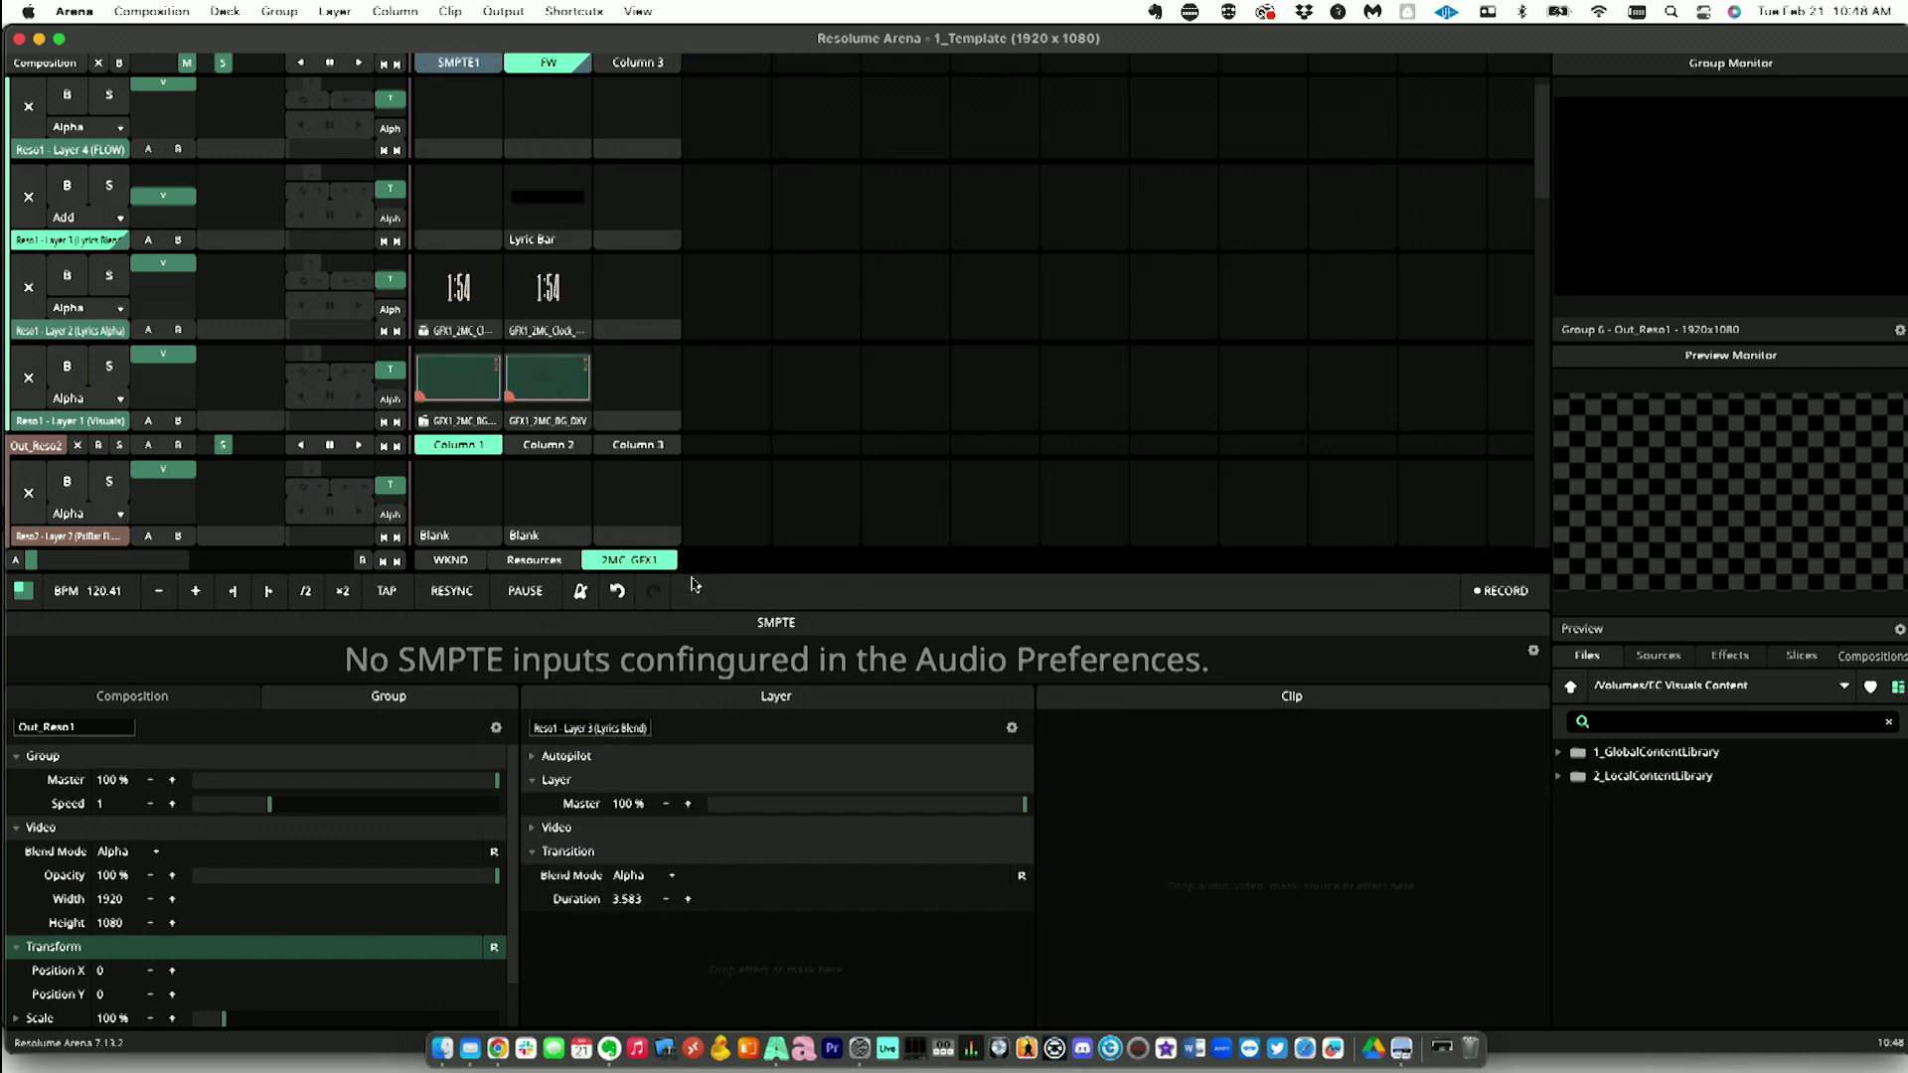
Step: Trigger the FW column and preview its Lyric Bar clip
{"action": "left_click", "coordinate": [556, 64]}
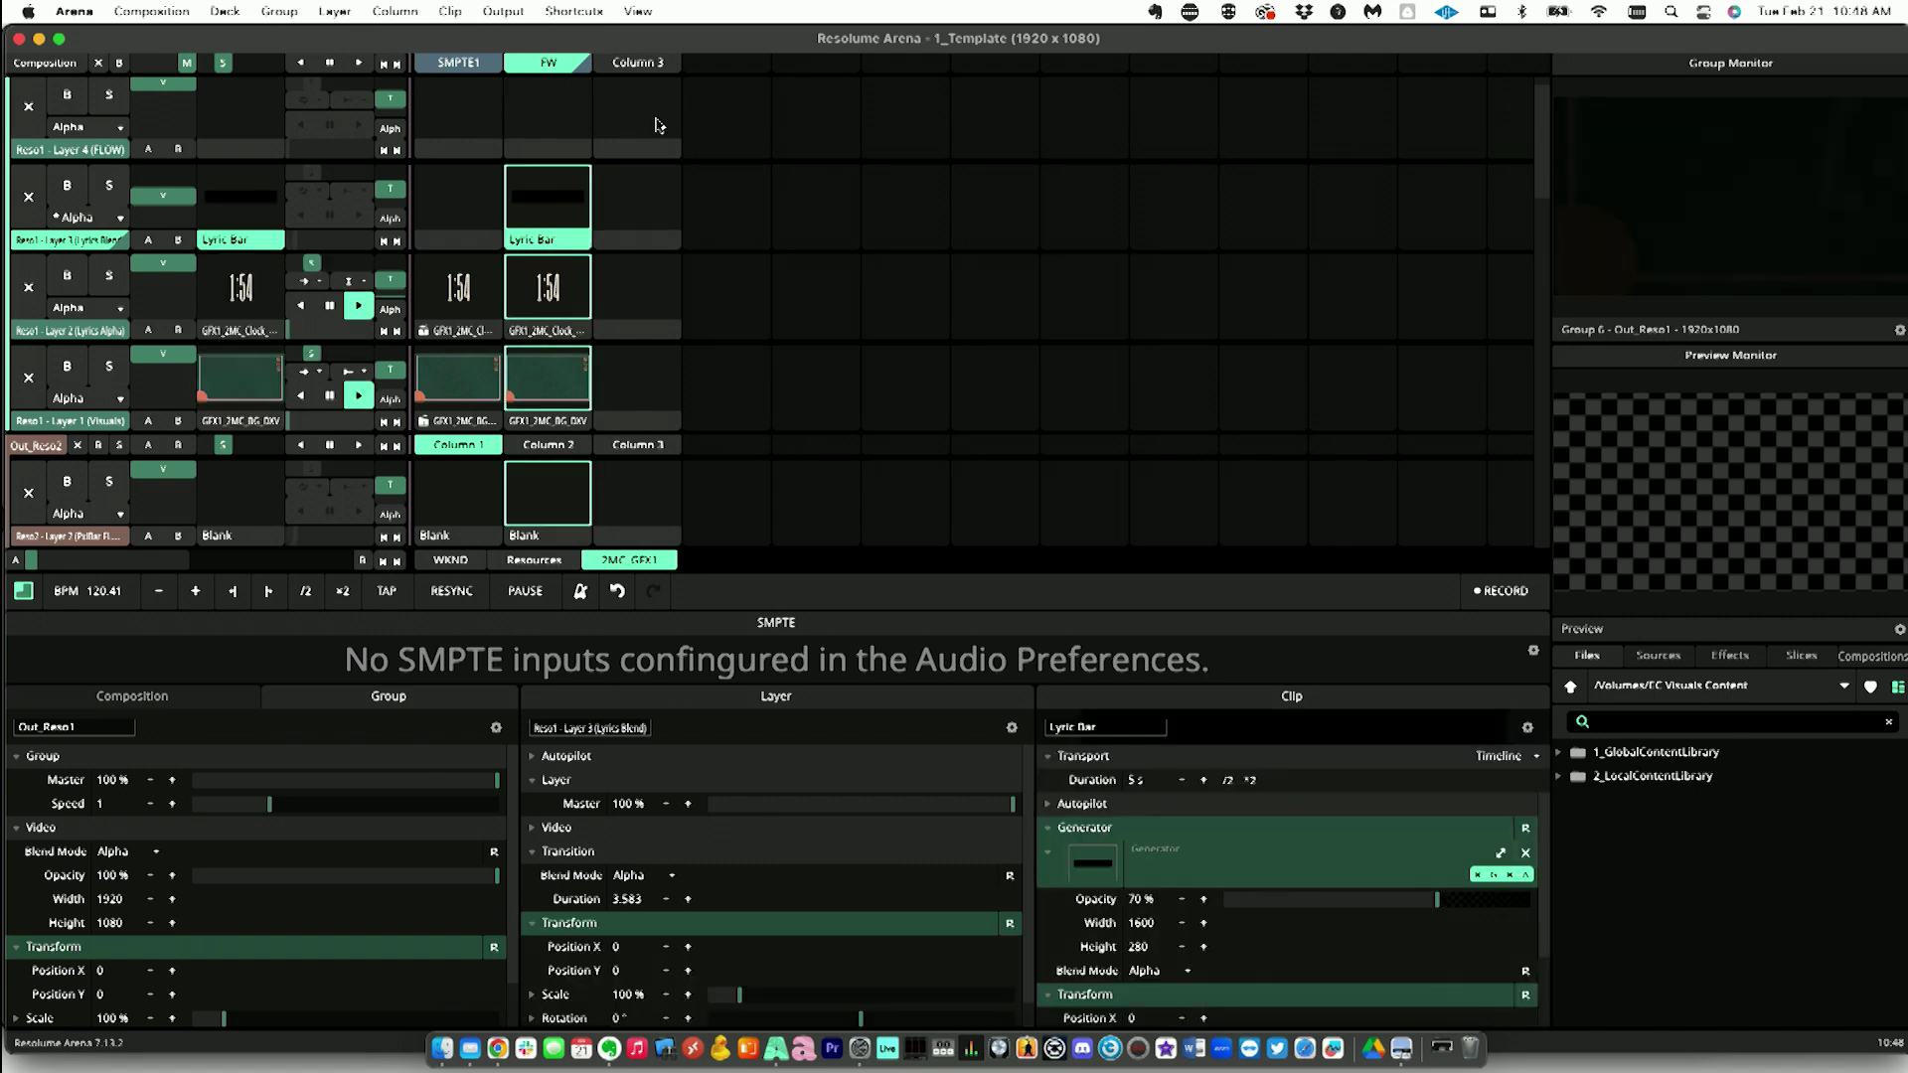
{"action": "scroll", "coordinate": [1210, 376], "scroll_direction": "up", "scroll_amount": 1}
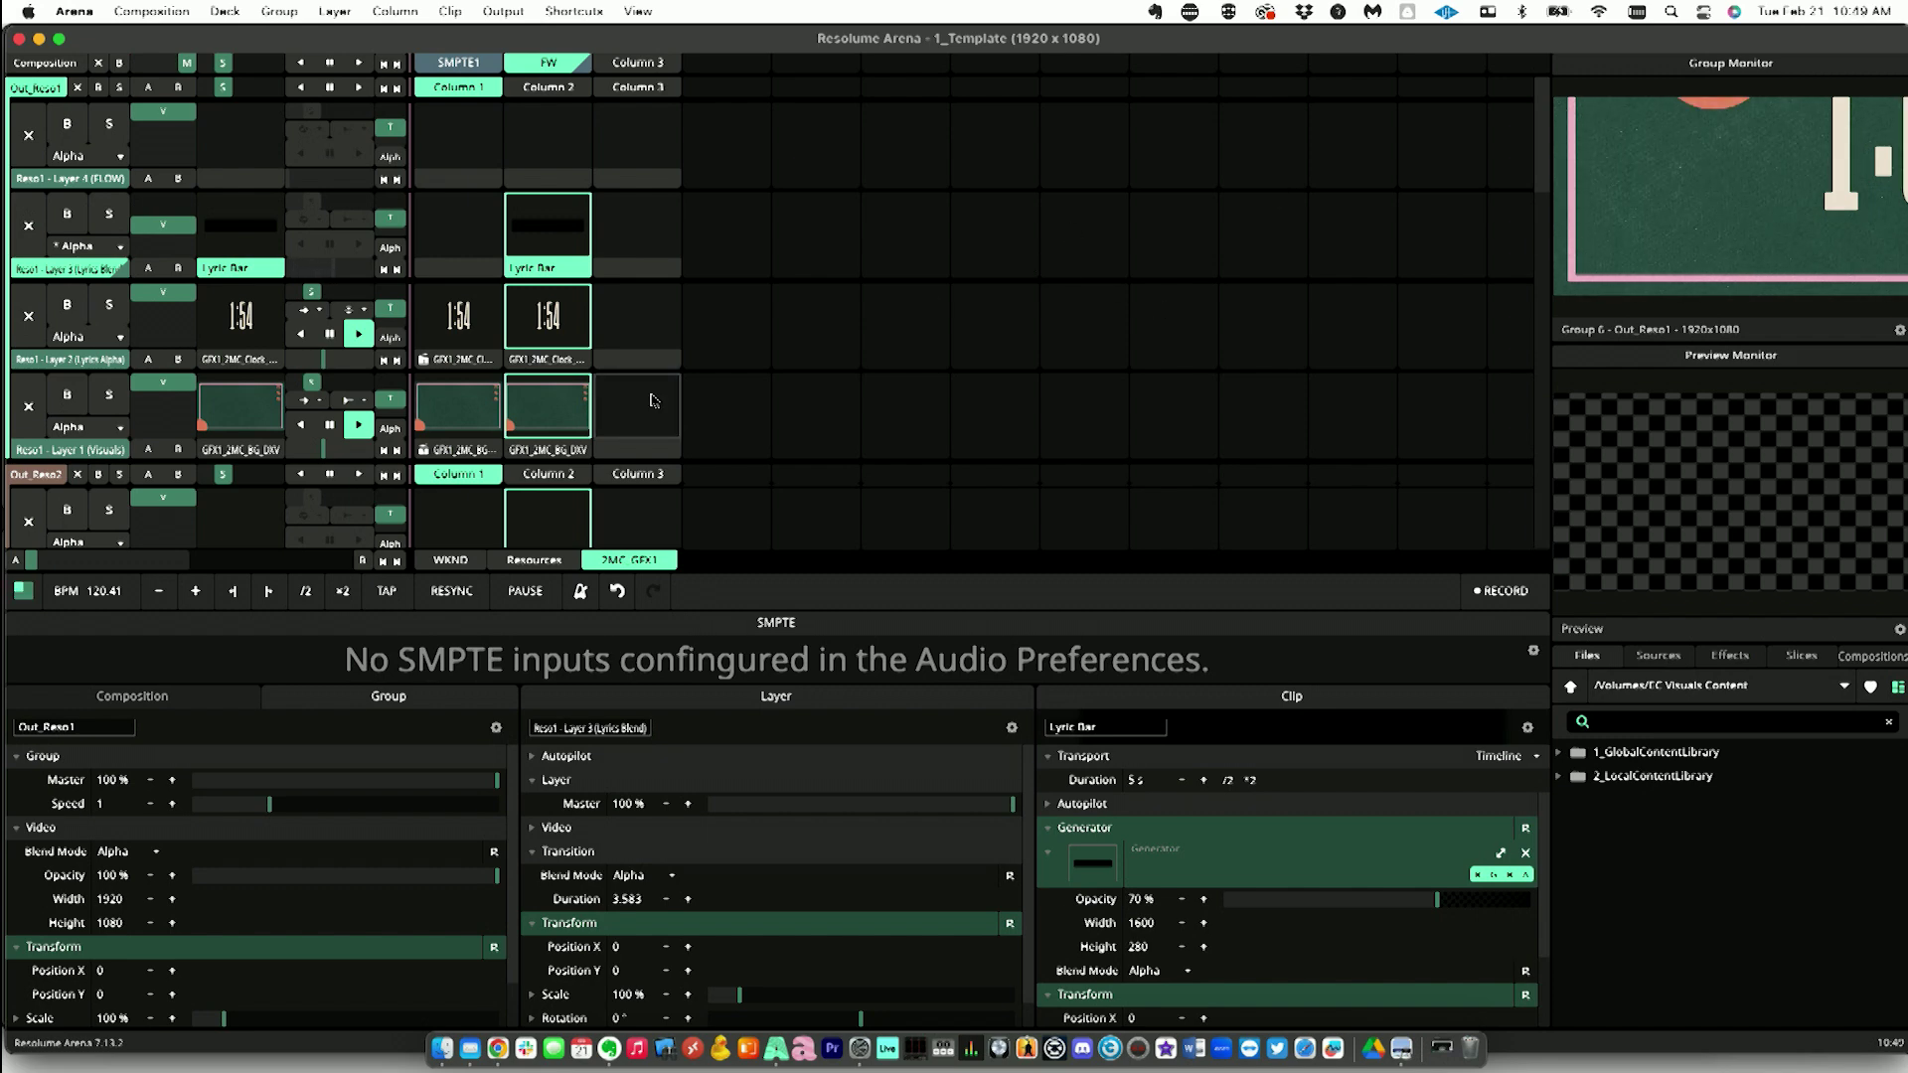
{"action": "left_click", "coordinate": [544, 278]}
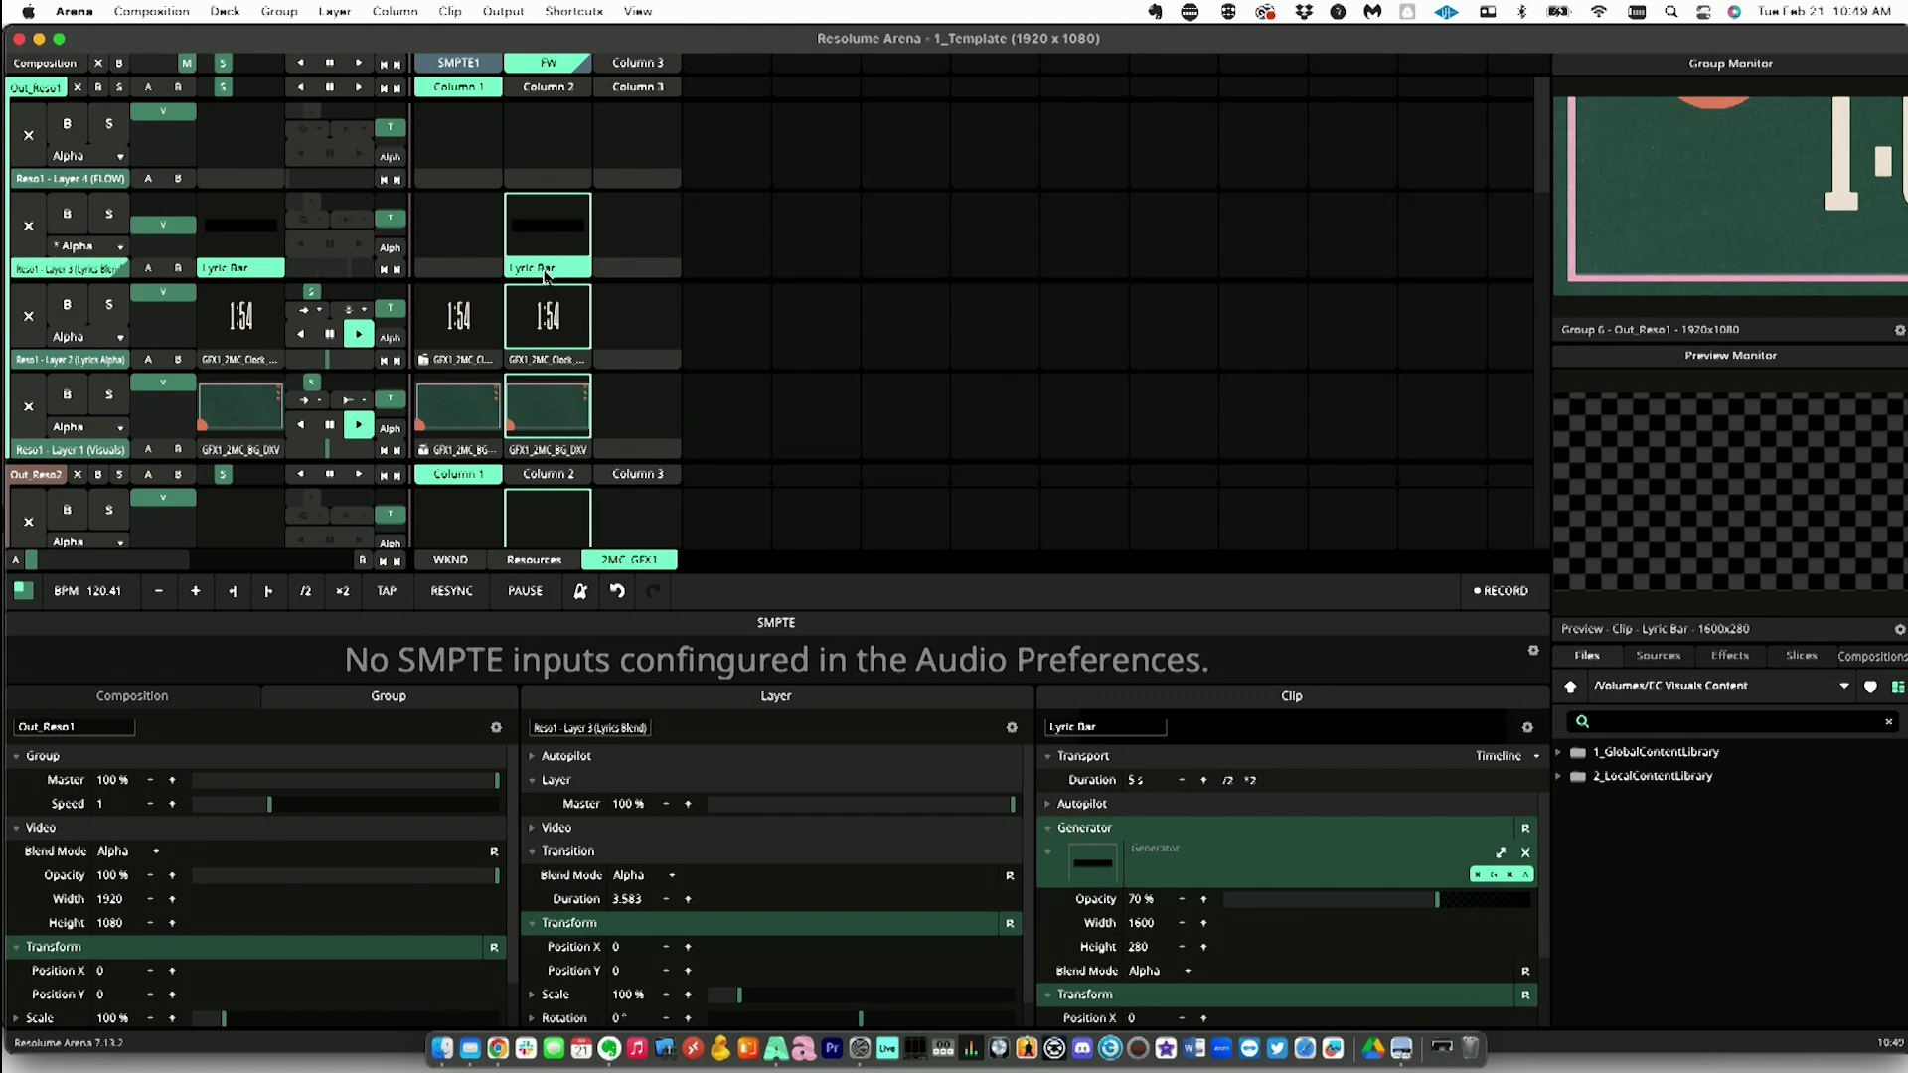
Step: Clear the FLOW Group clip from the Reso1 FLOW layer in the Resources deck
{"action": "left_click", "coordinate": [101, 182]}
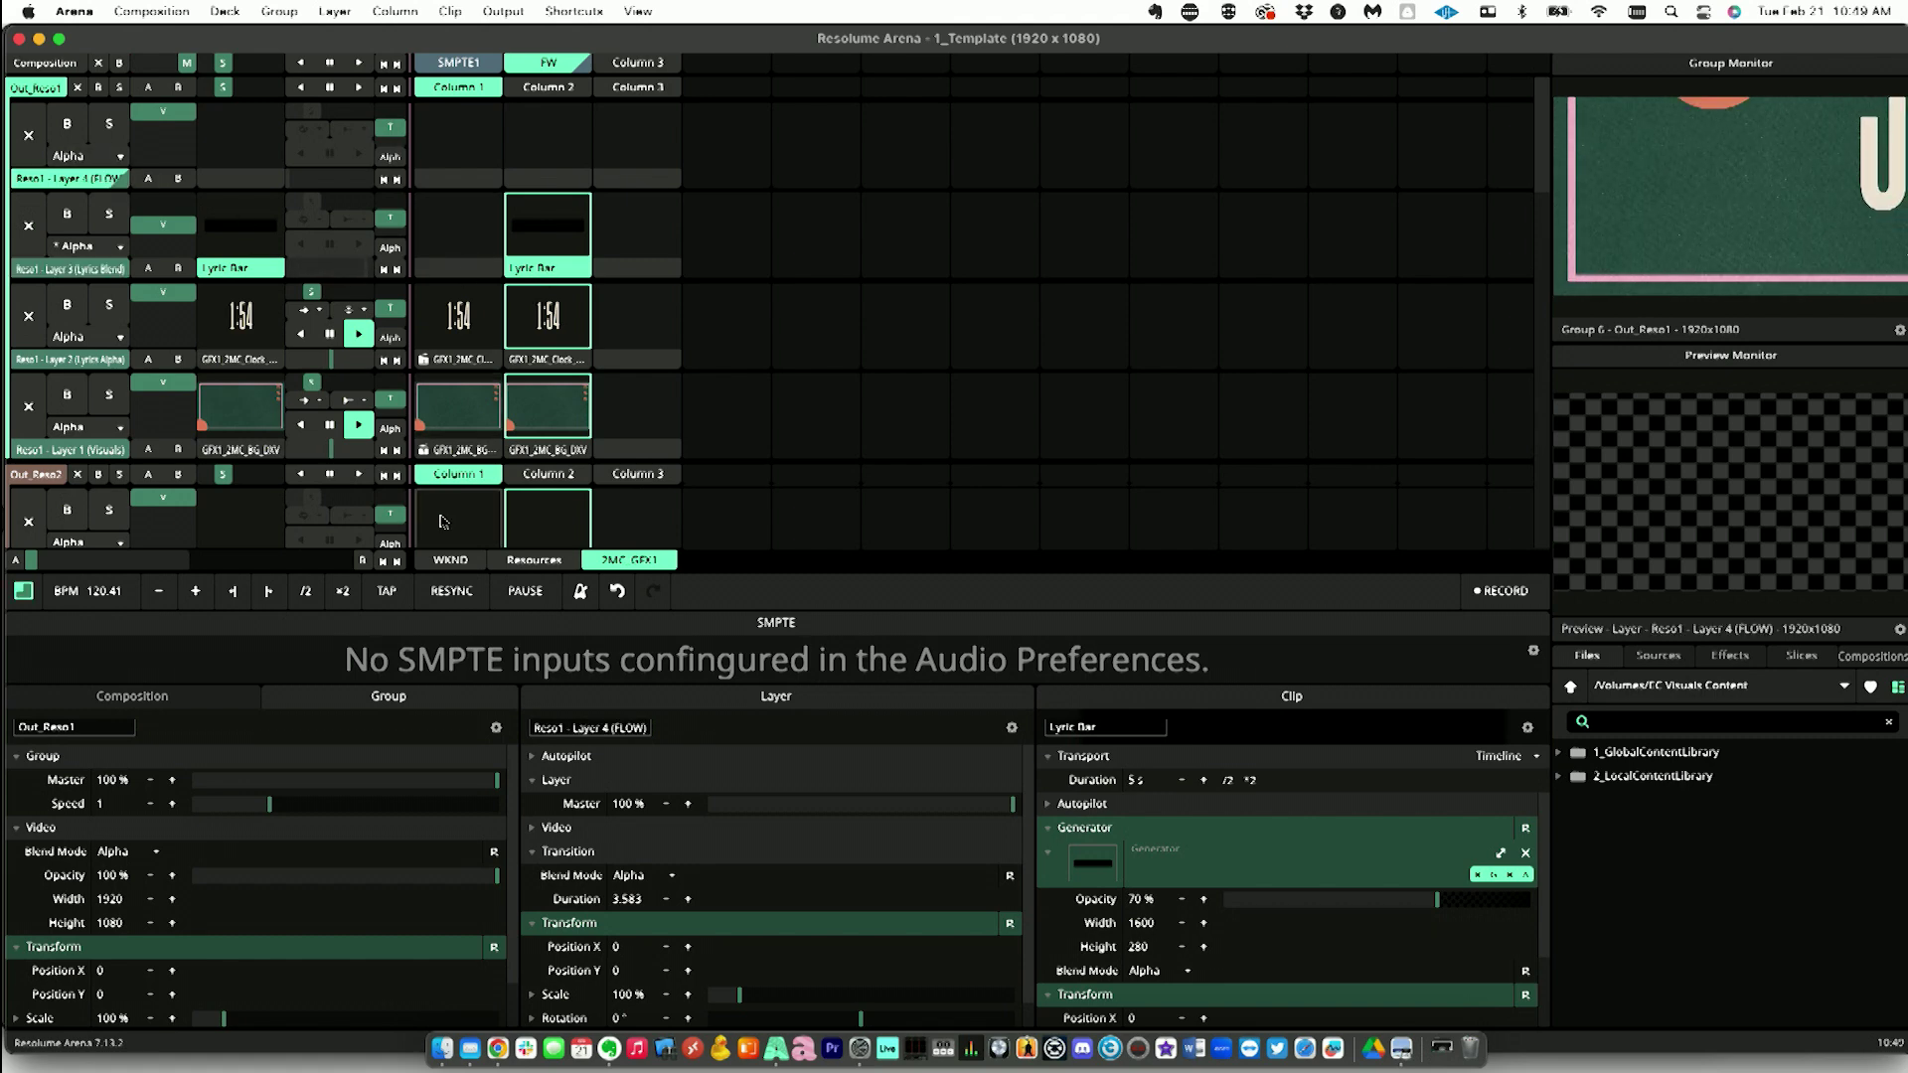
{"action": "left_click", "coordinate": [538, 561]}
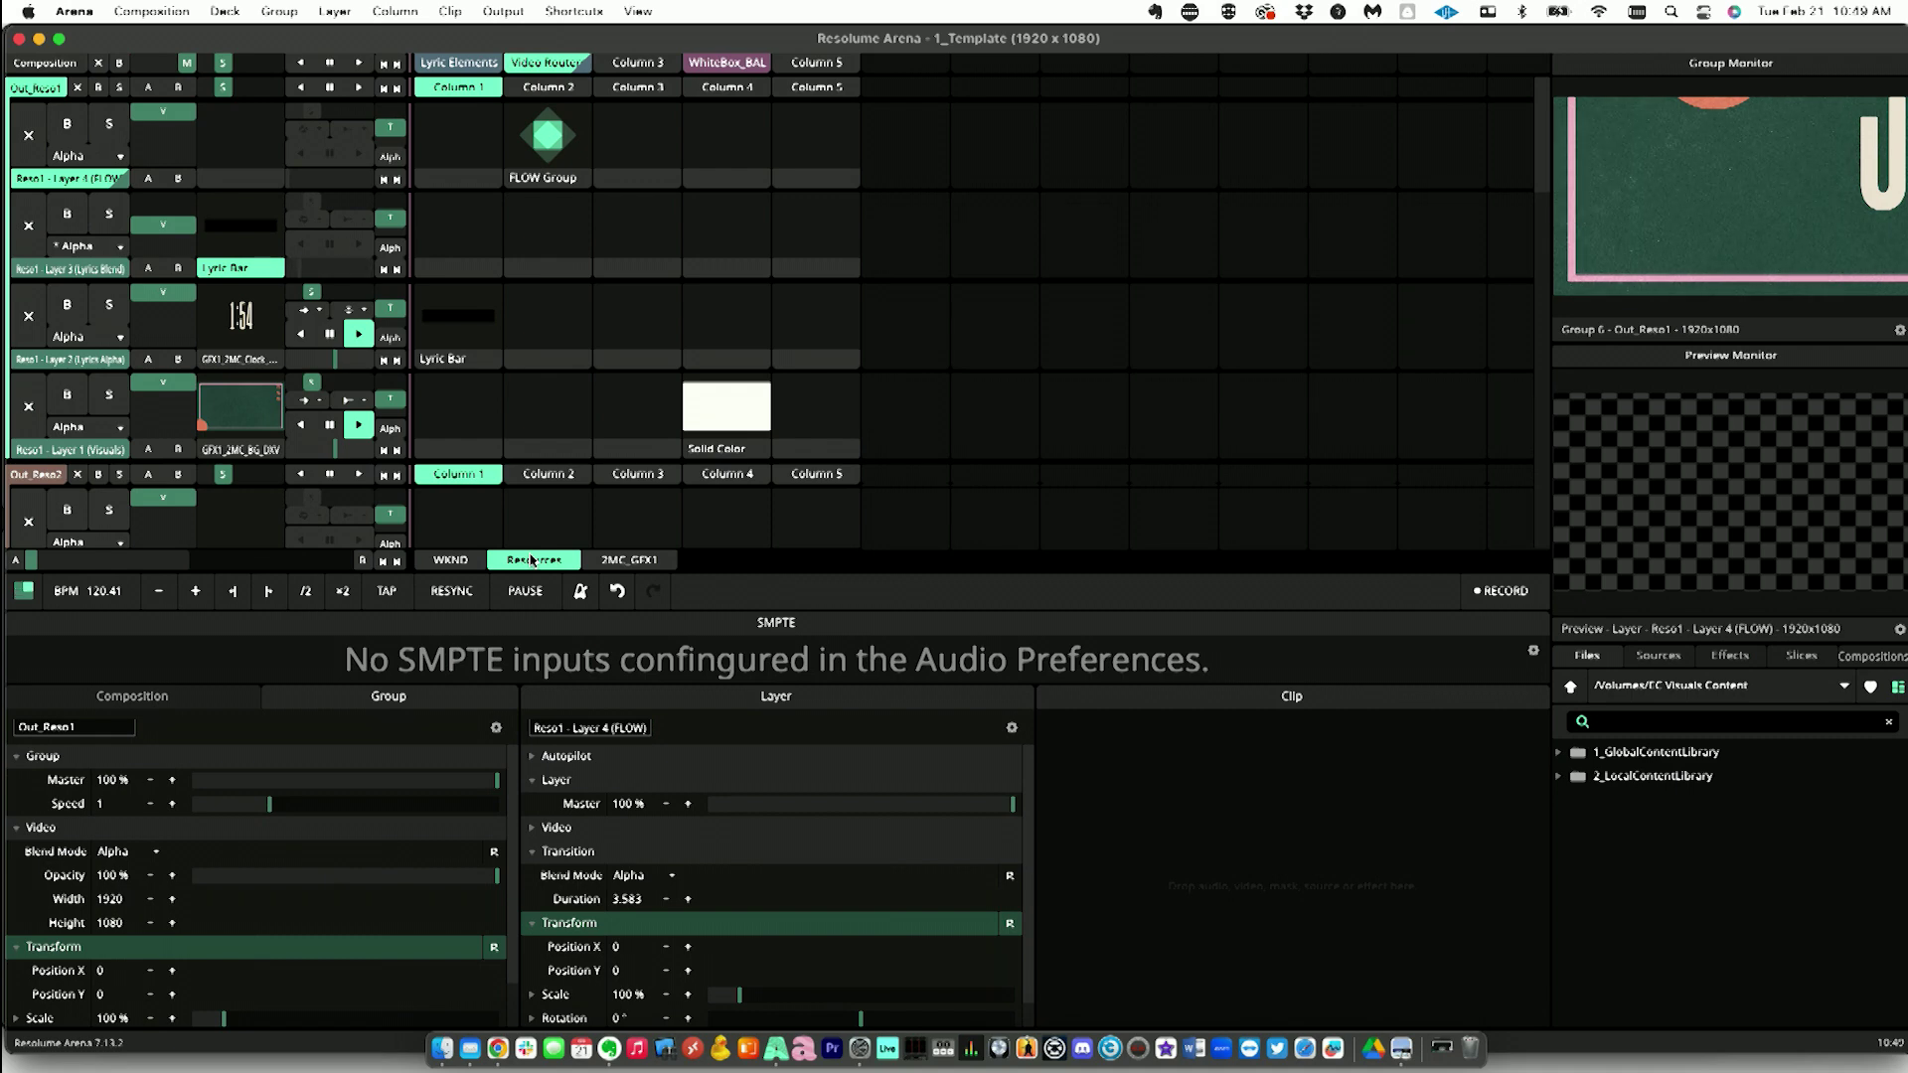
{"action": "left_click", "coordinate": [552, 181]}
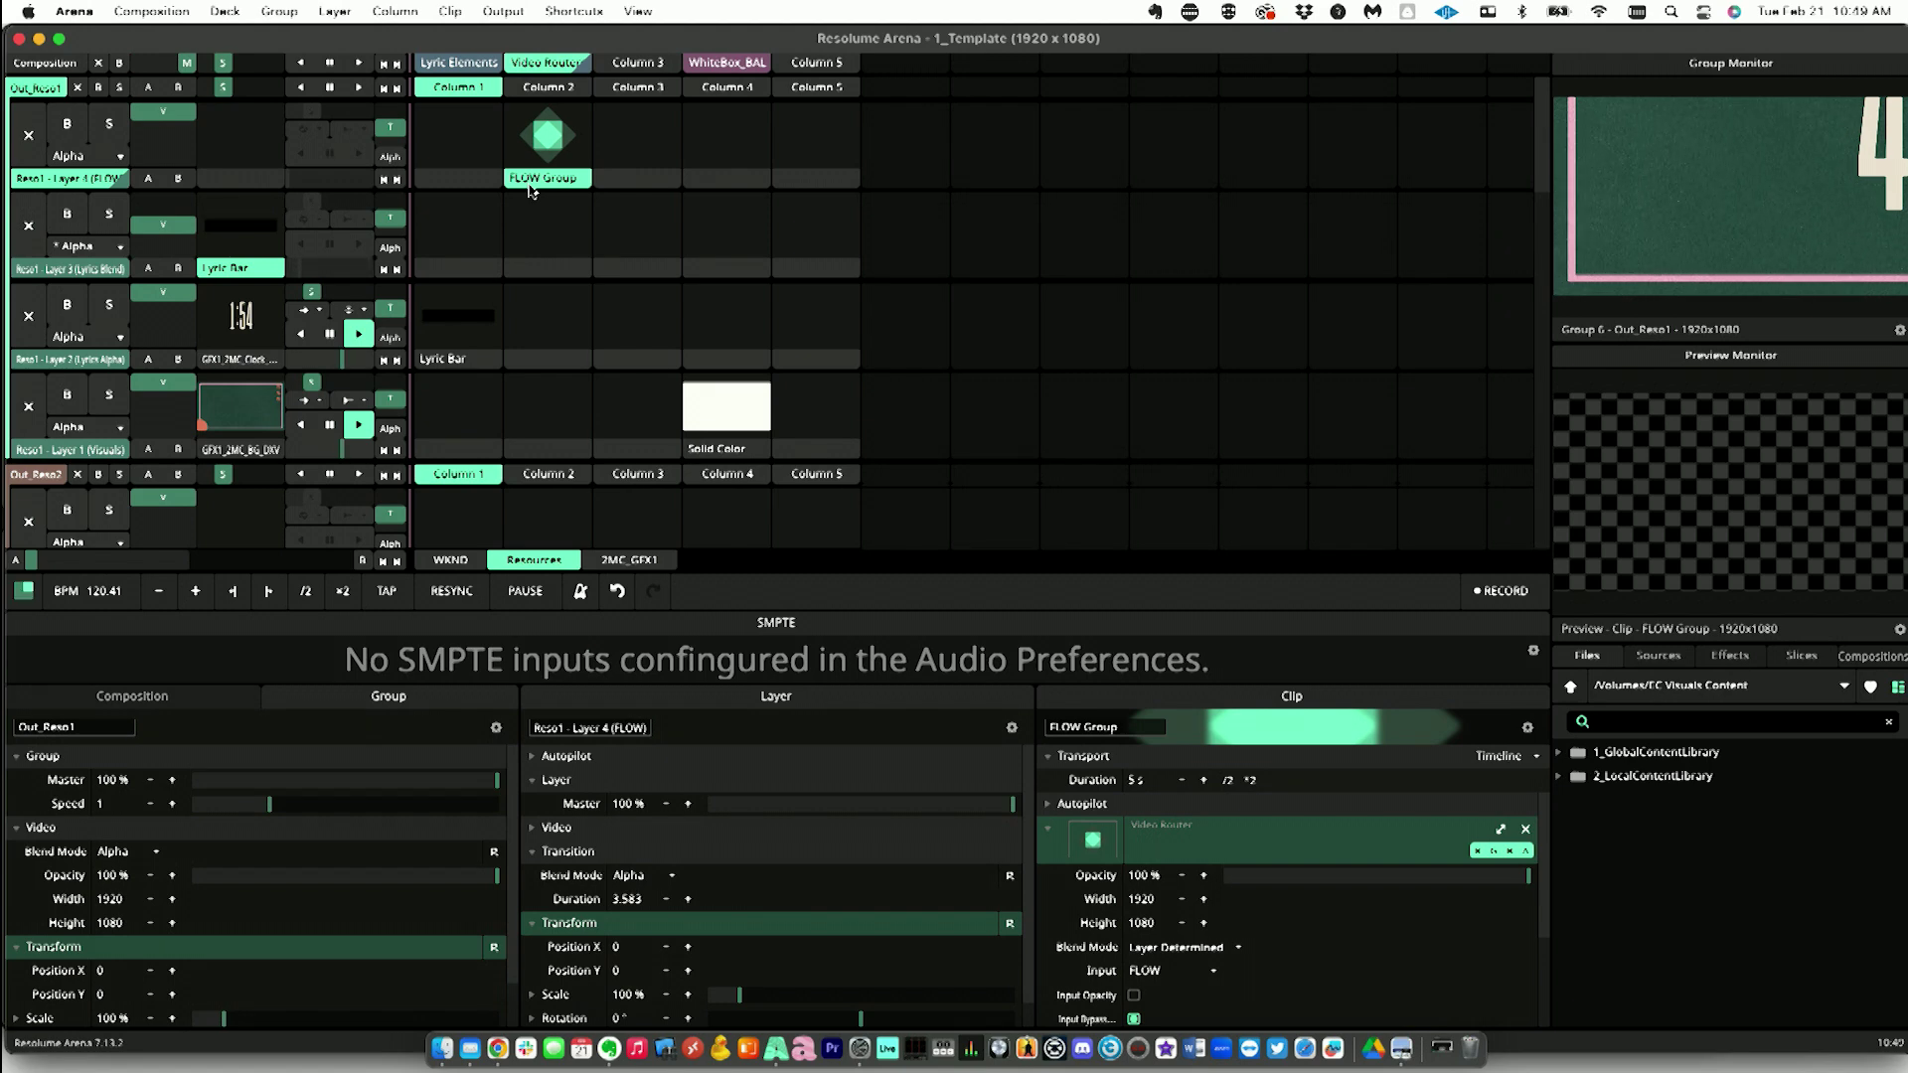
{"action": "right_click", "coordinate": [529, 191]}
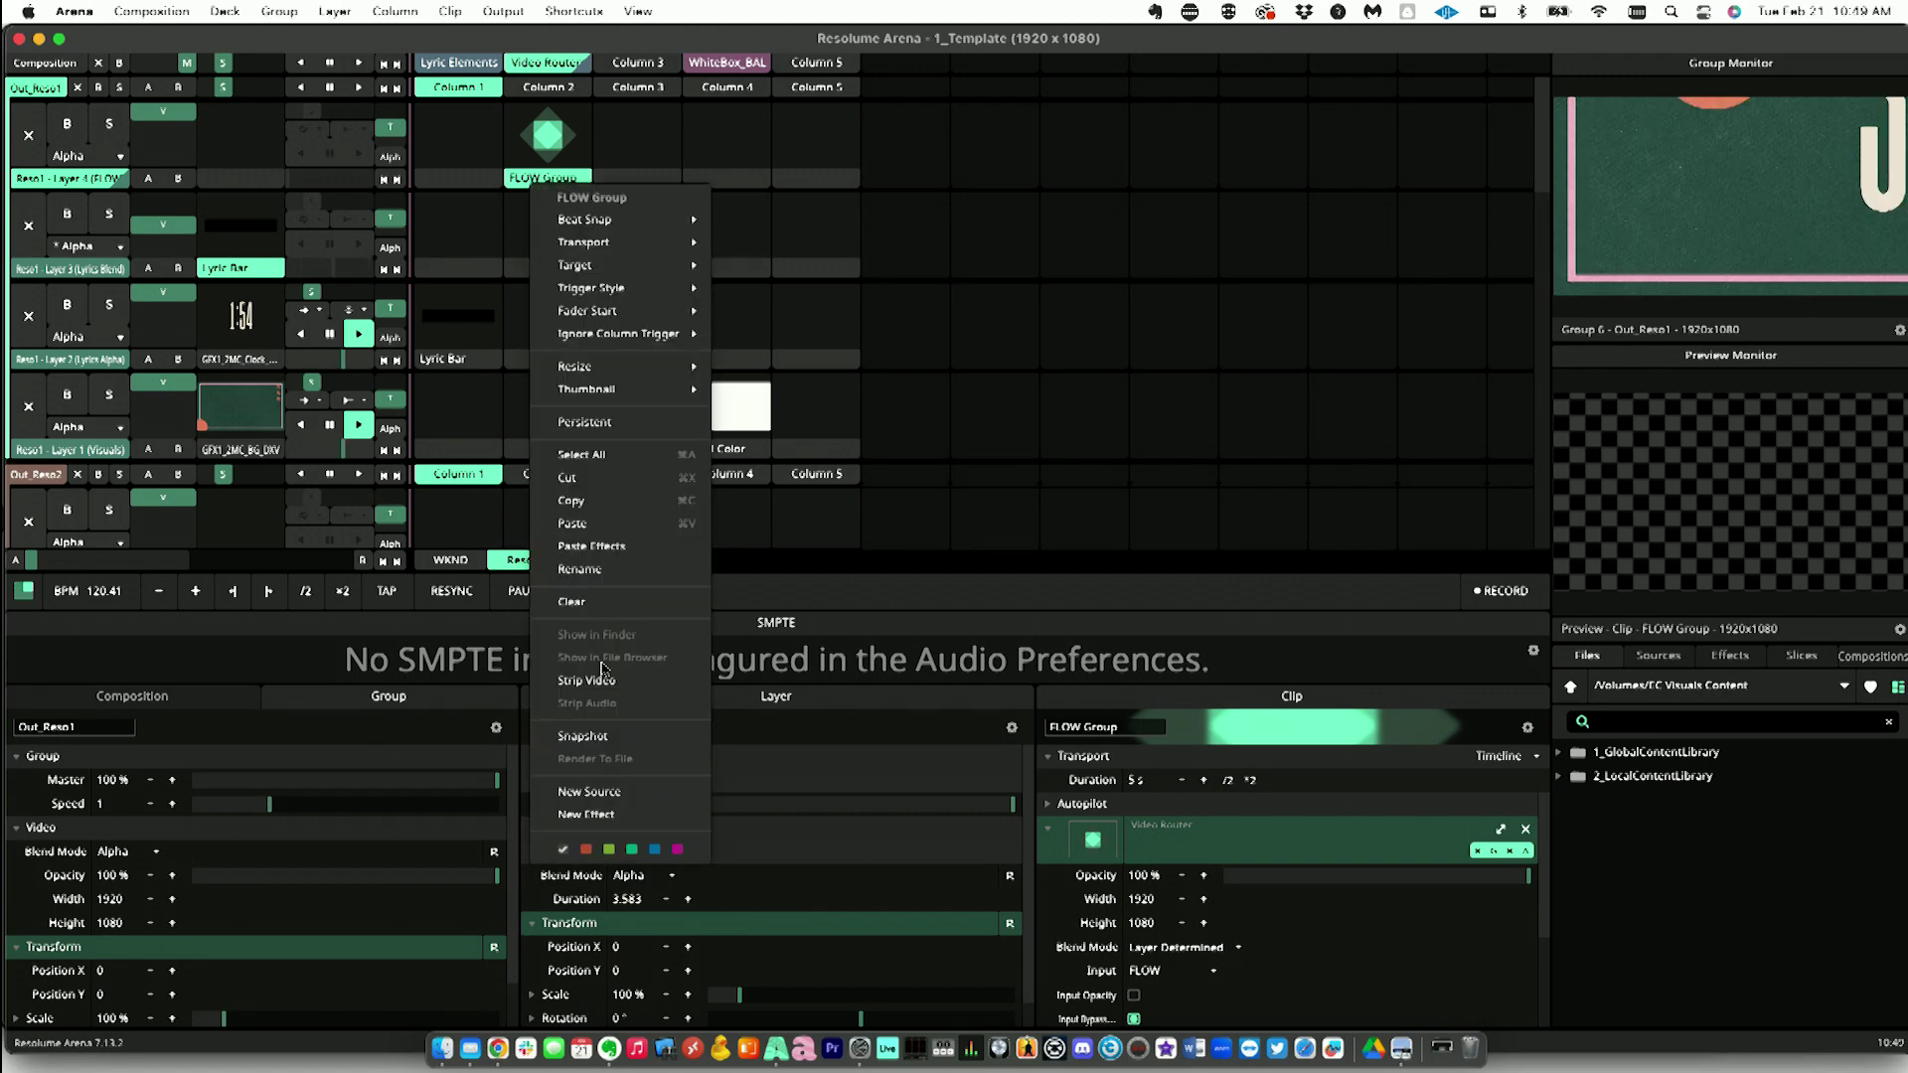
{"action": "left_click", "coordinate": [577, 602]}
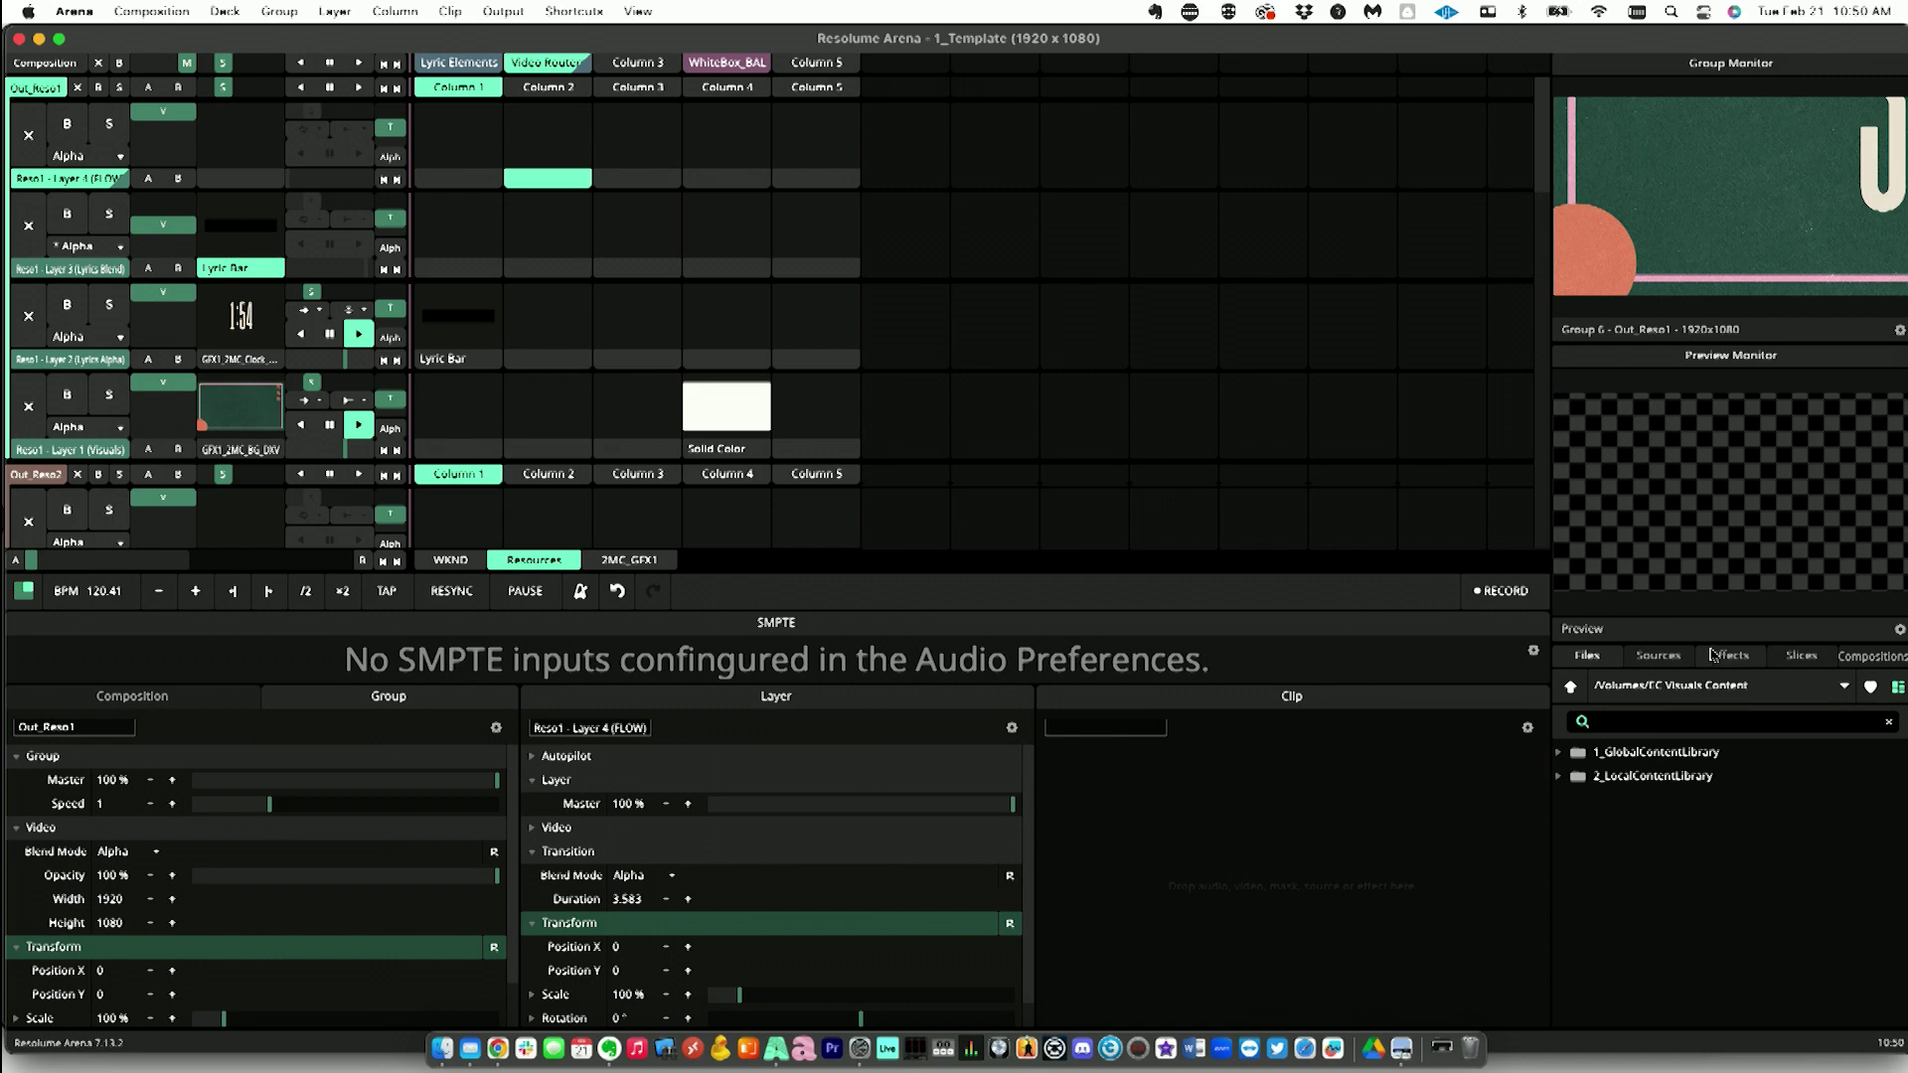
Step: Search the sources for "video" and place a Video Router in the FLOW layer's empty Column 2 slot
{"action": "left_click", "coordinate": [1675, 656]}
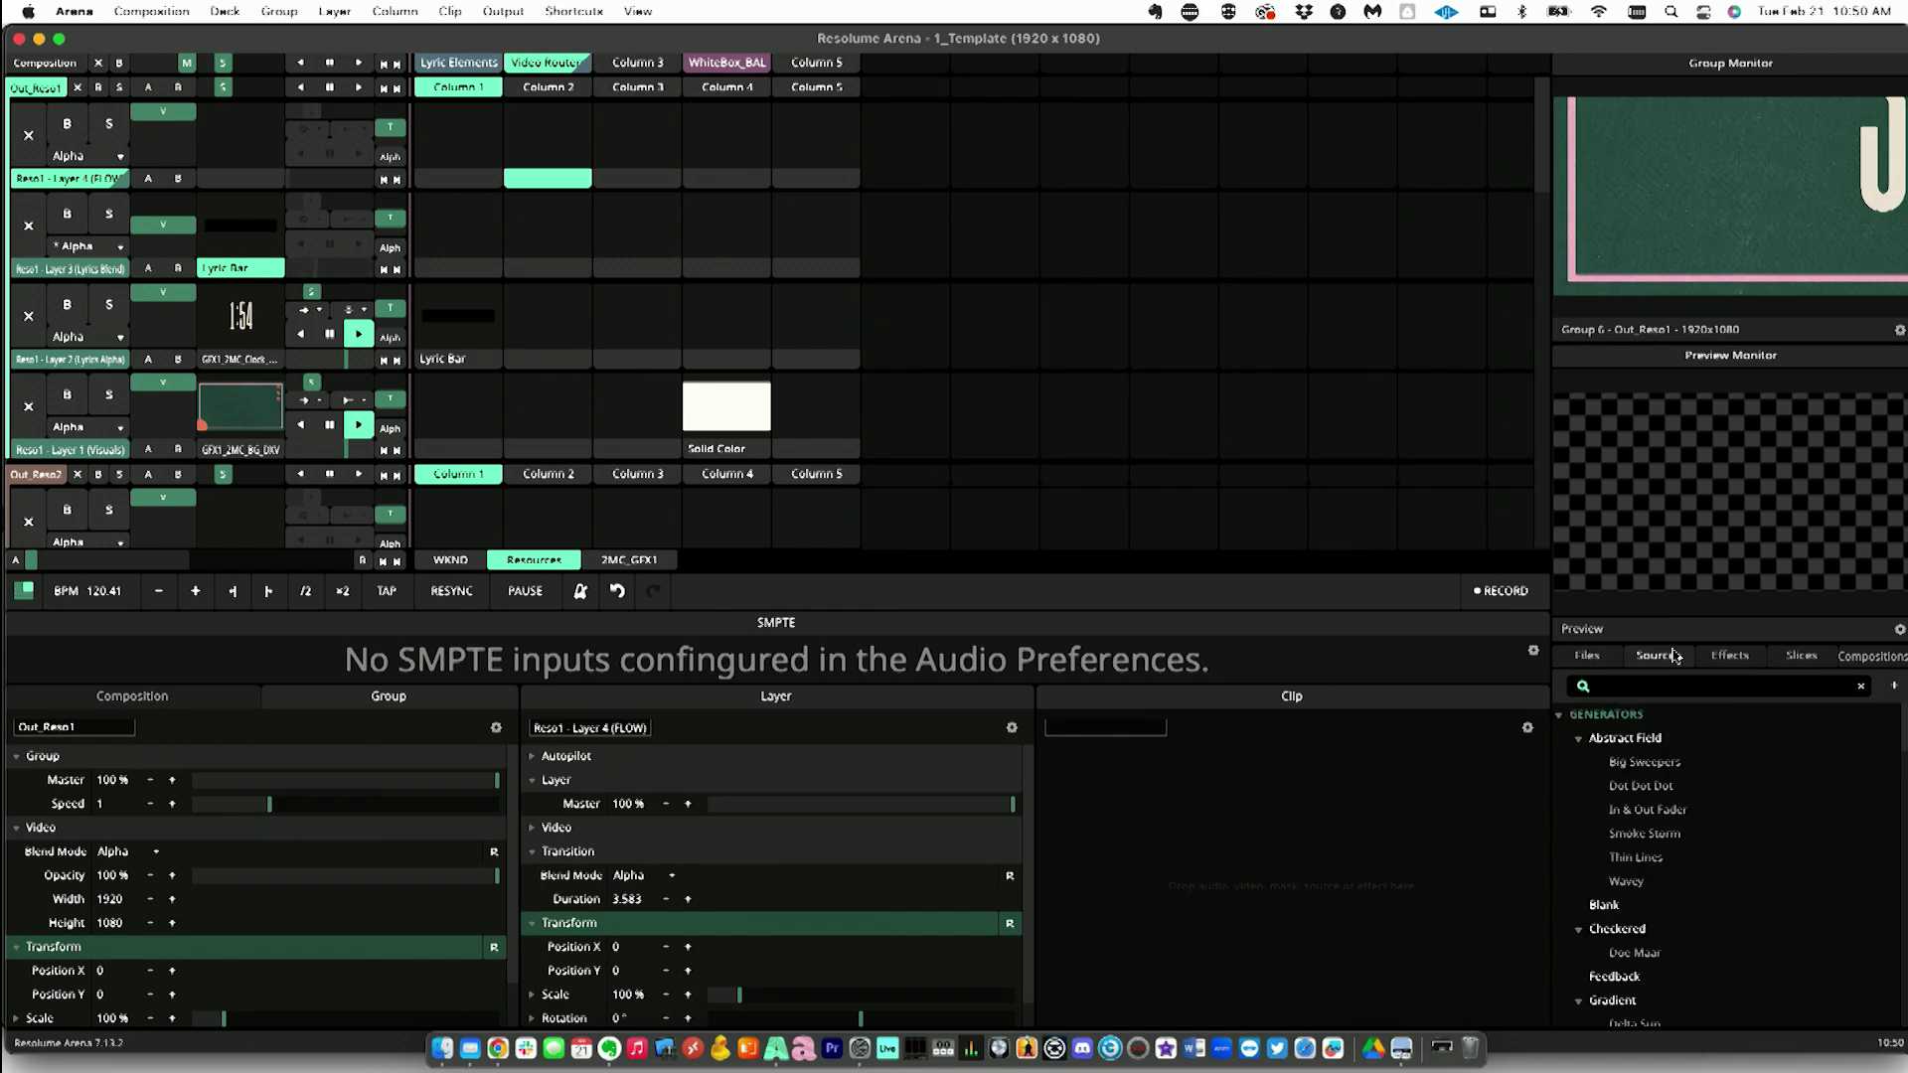
{"action": "scroll", "coordinate": [1679, 812], "scroll_direction": "down", "scroll_amount": 5}
{"action": "scroll", "coordinate": [1679, 812], "scroll_direction": "down", "scroll_amount": 5}
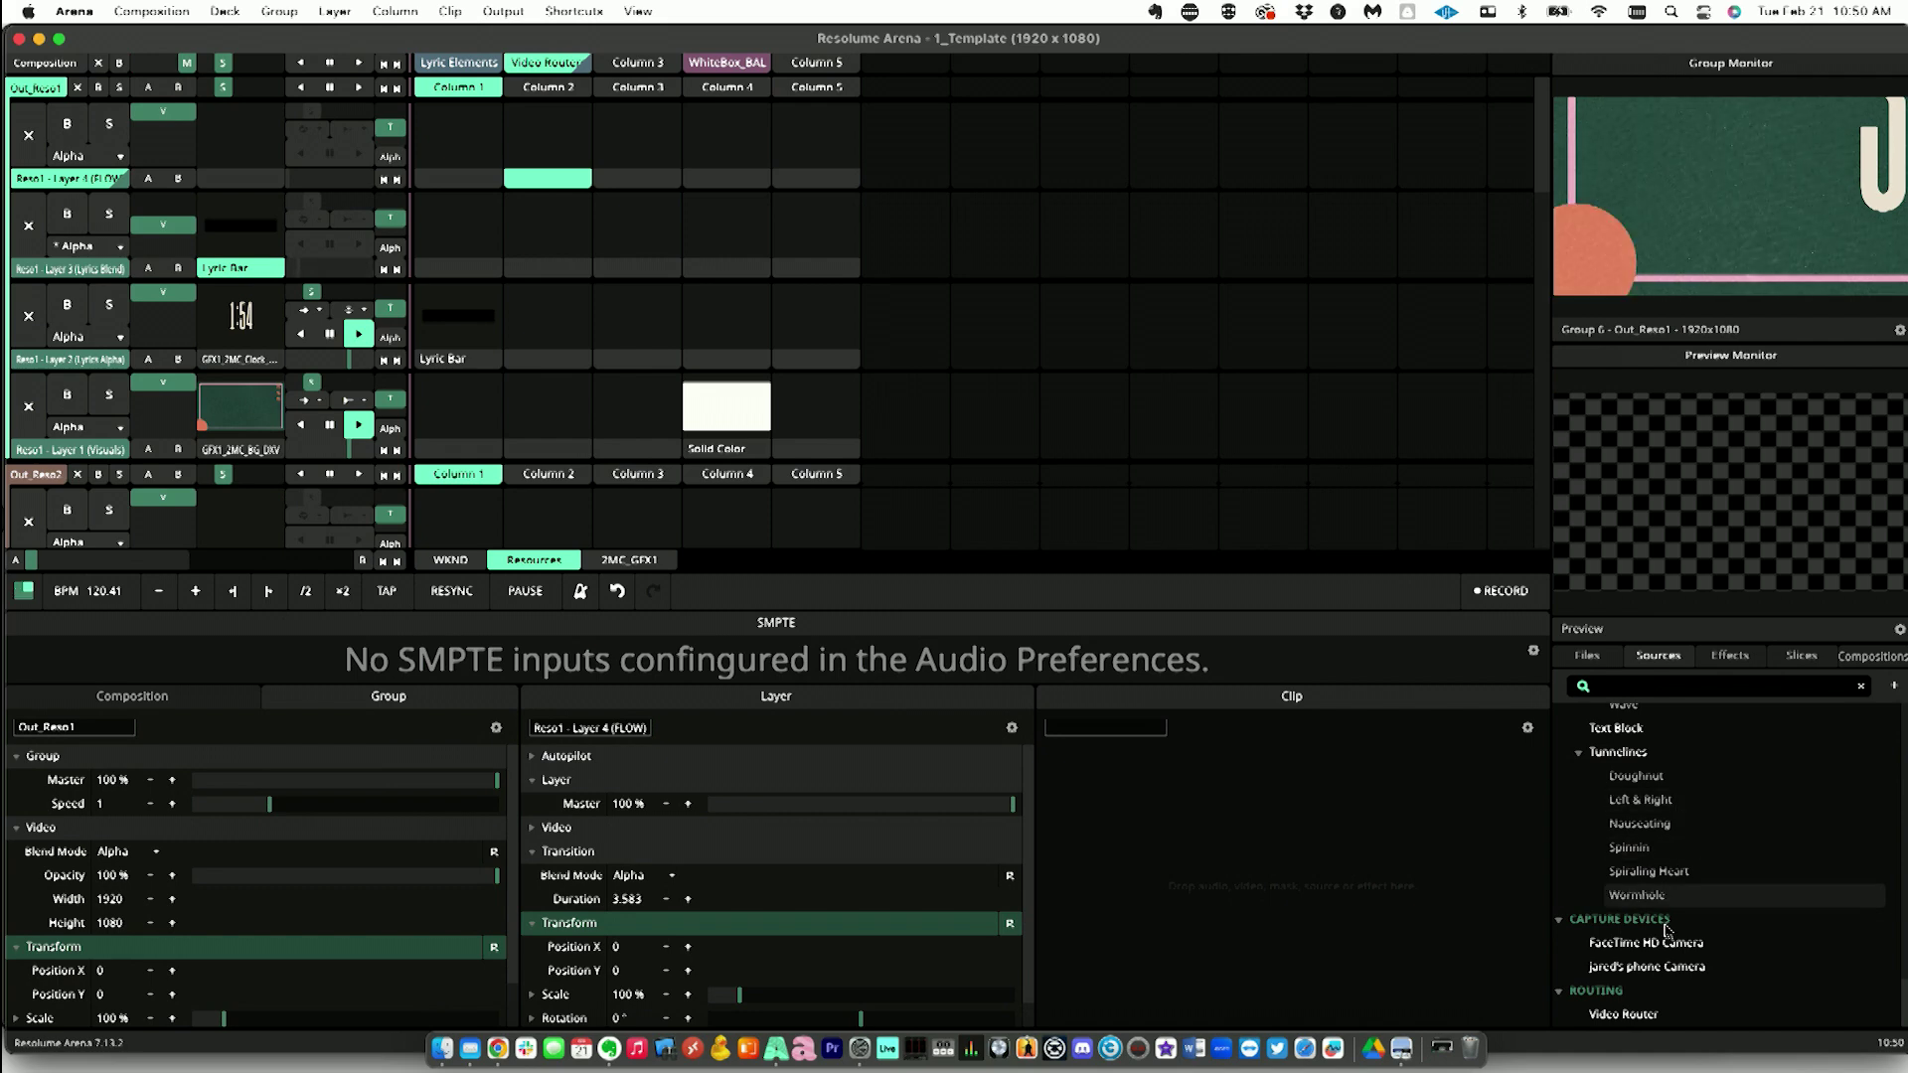
{"action": "left_click", "coordinate": [1658, 687]}
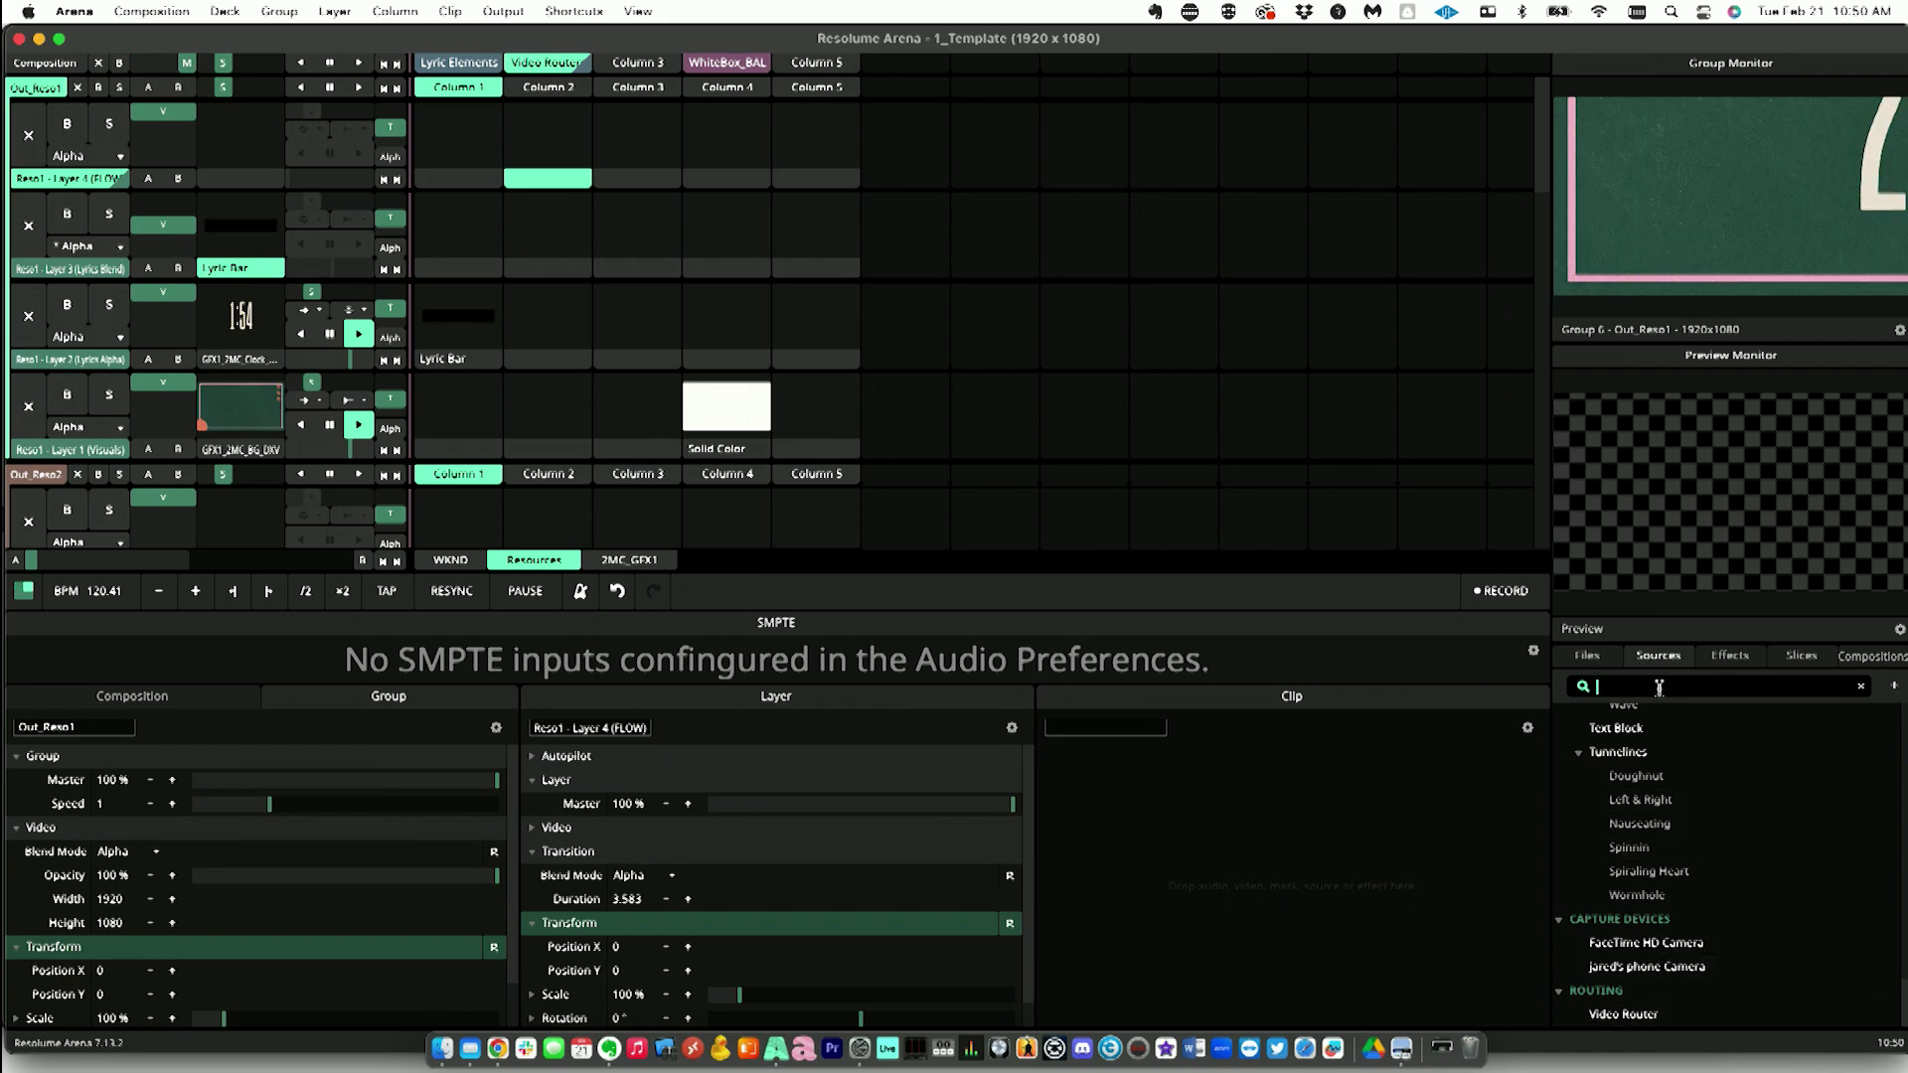
{"action": "type", "text": "video"}
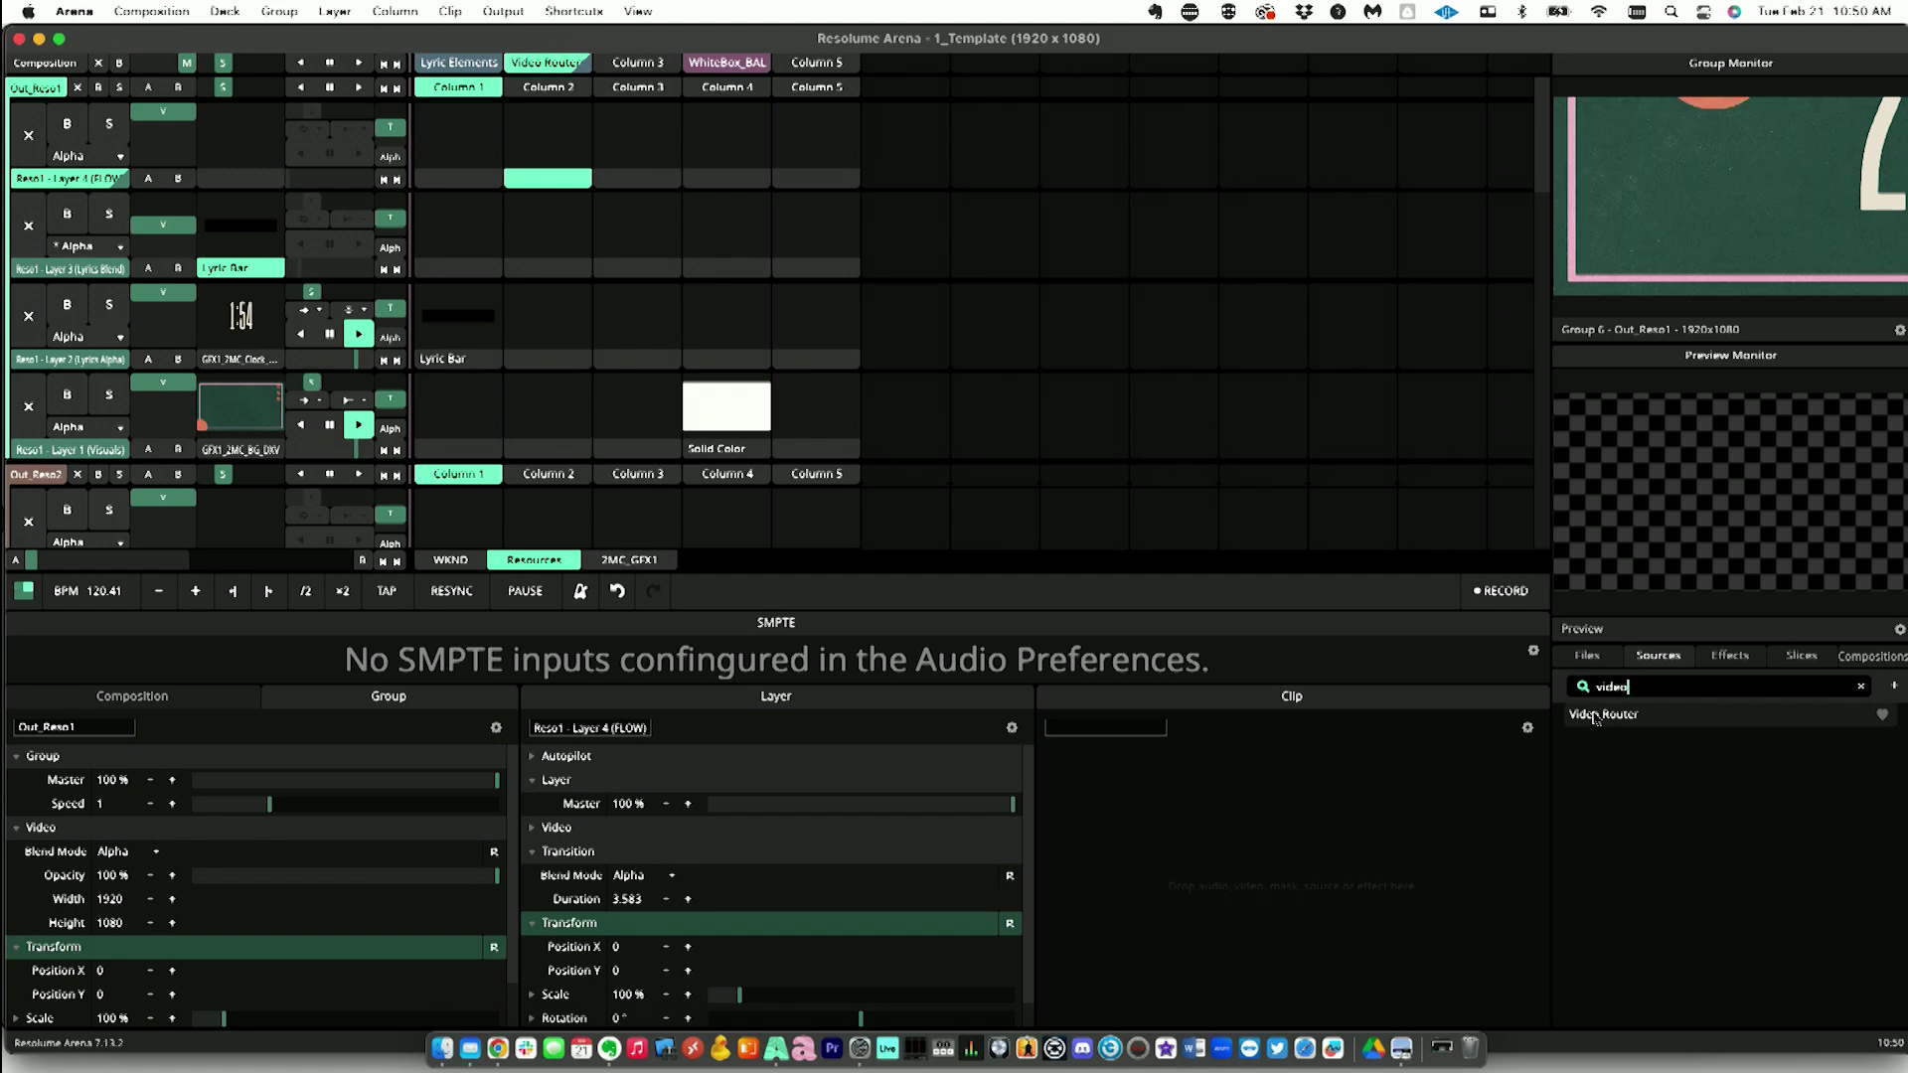
{"action": "left_click_drag", "start_coordinate": [1592, 716], "coordinate": [525, 129]}
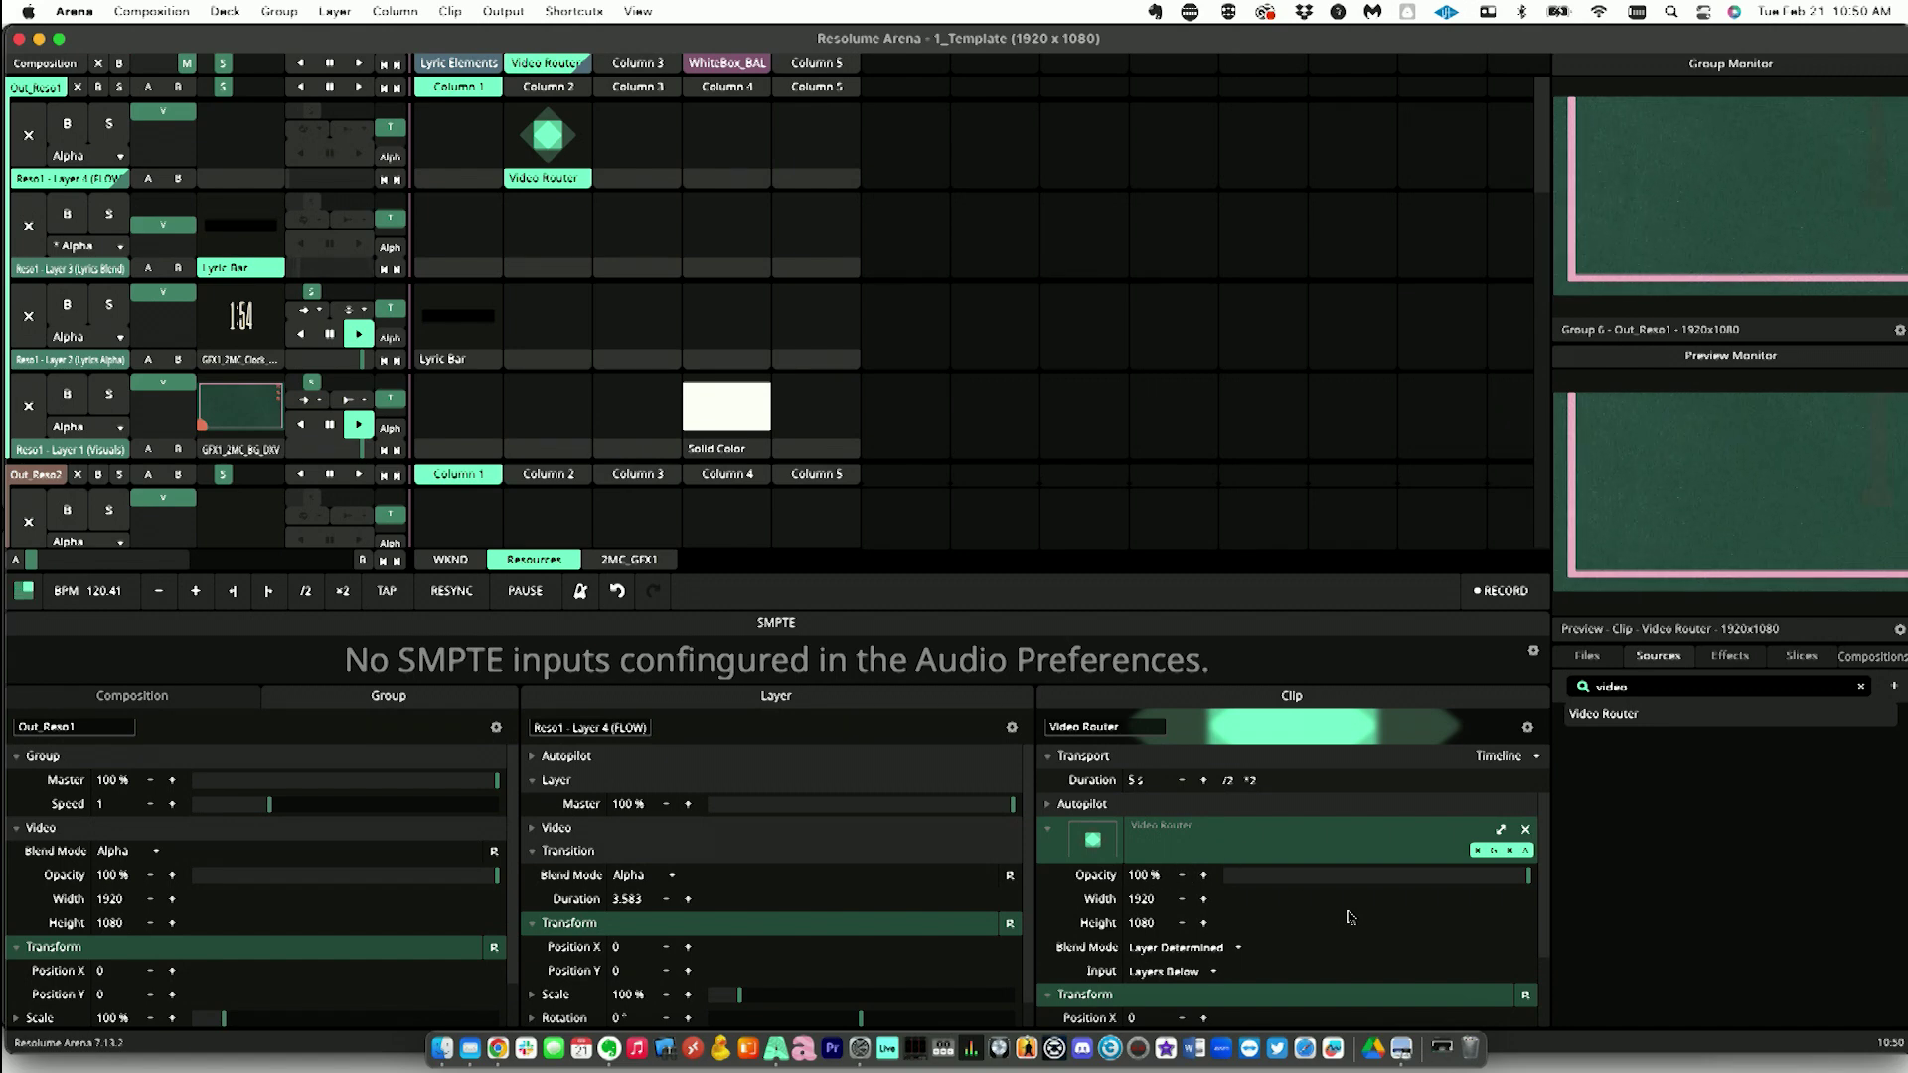
Step: Set the Video Router clip's input to the FLOW group
{"action": "scroll", "coordinate": [1346, 912], "scroll_direction": "down", "scroll_amount": 2}
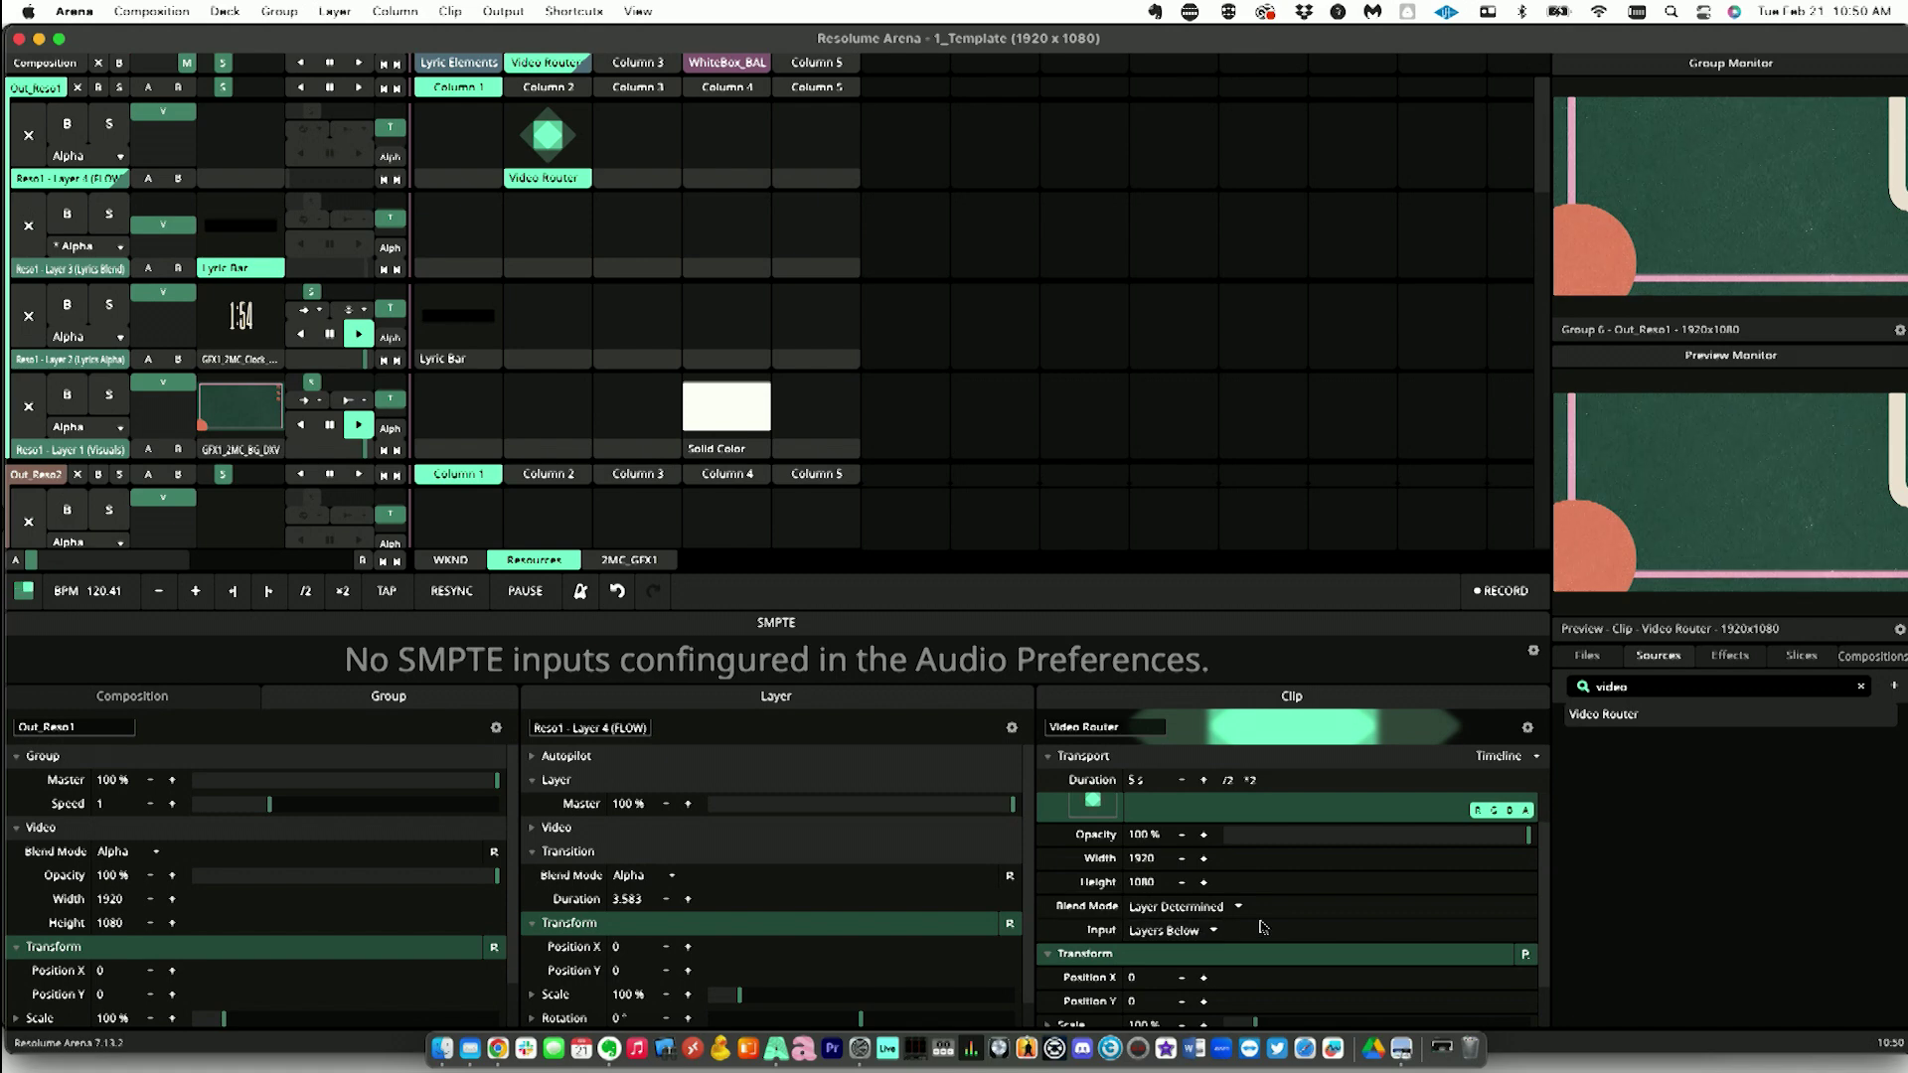
{"action": "scroll", "coordinate": [1262, 924], "scroll_direction": "down", "scroll_amount": 1}
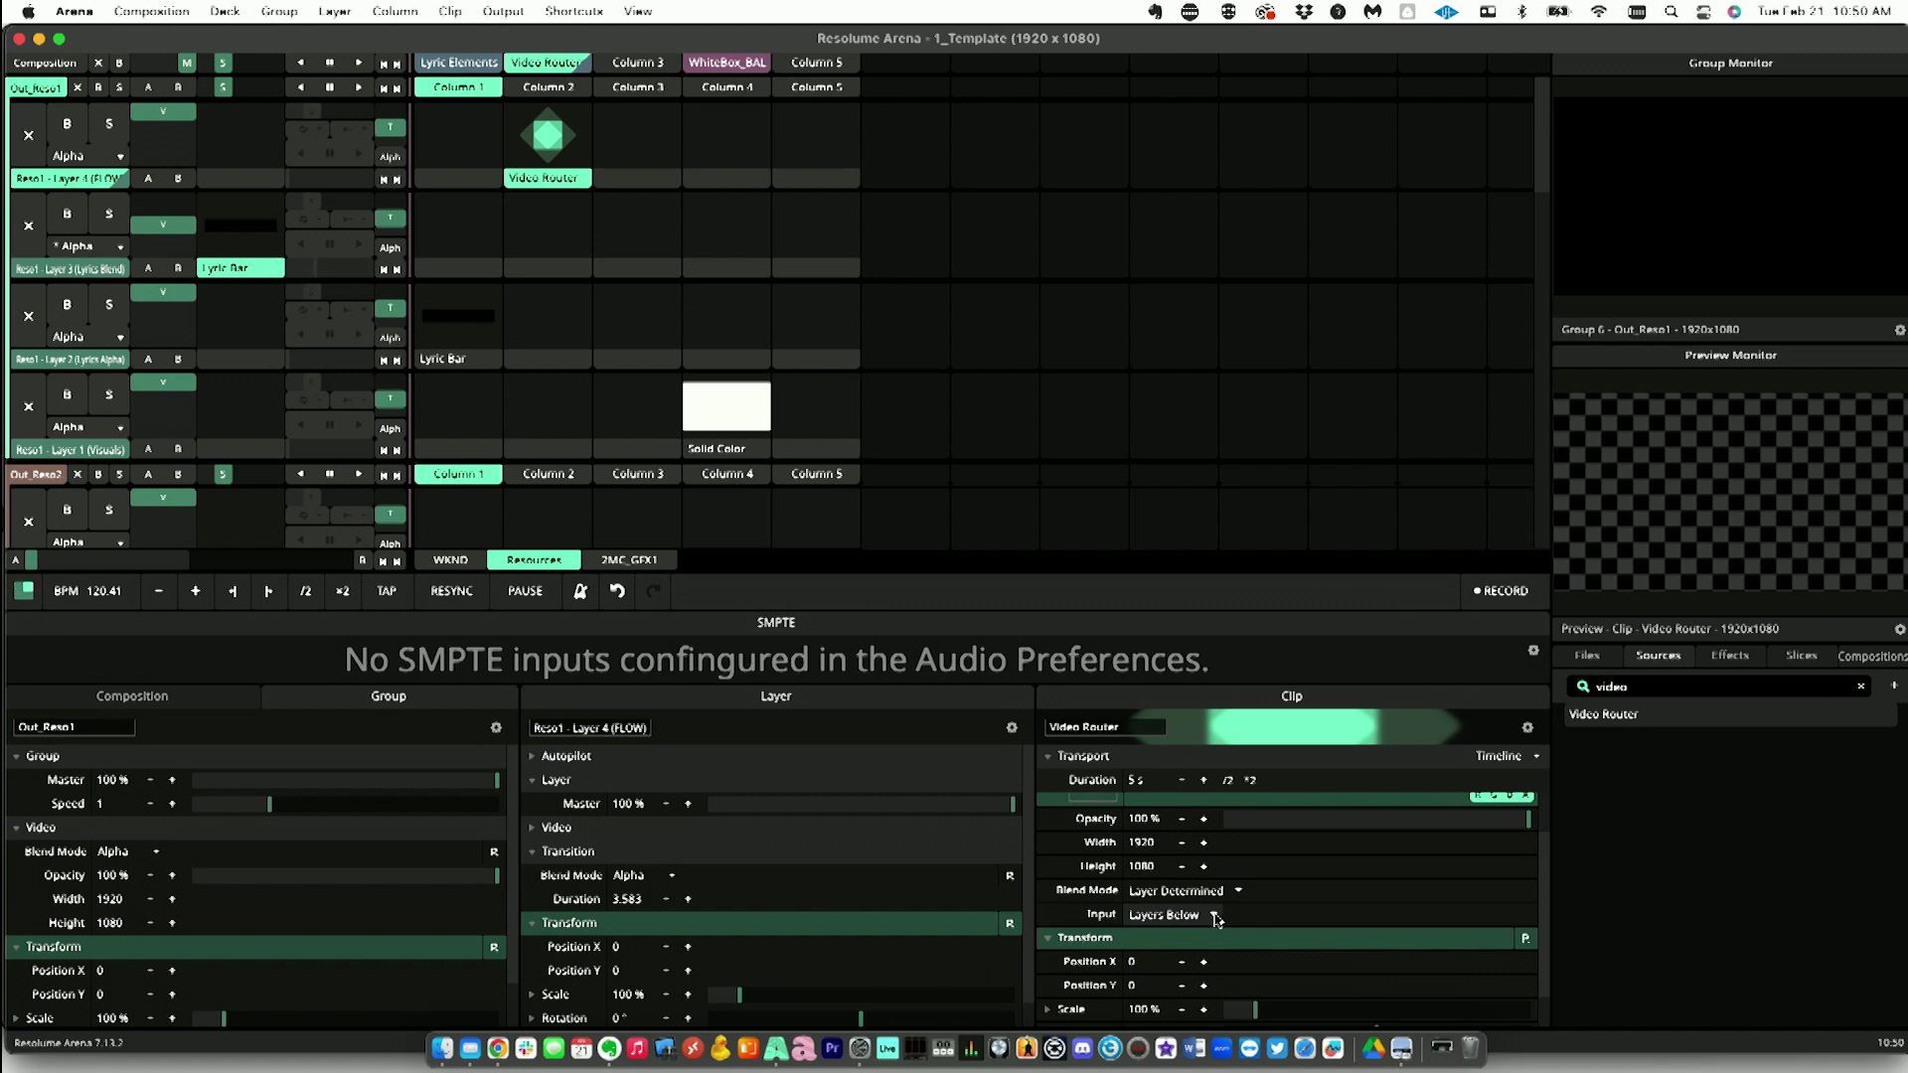
{"action": "left_click", "coordinate": [1215, 916]}
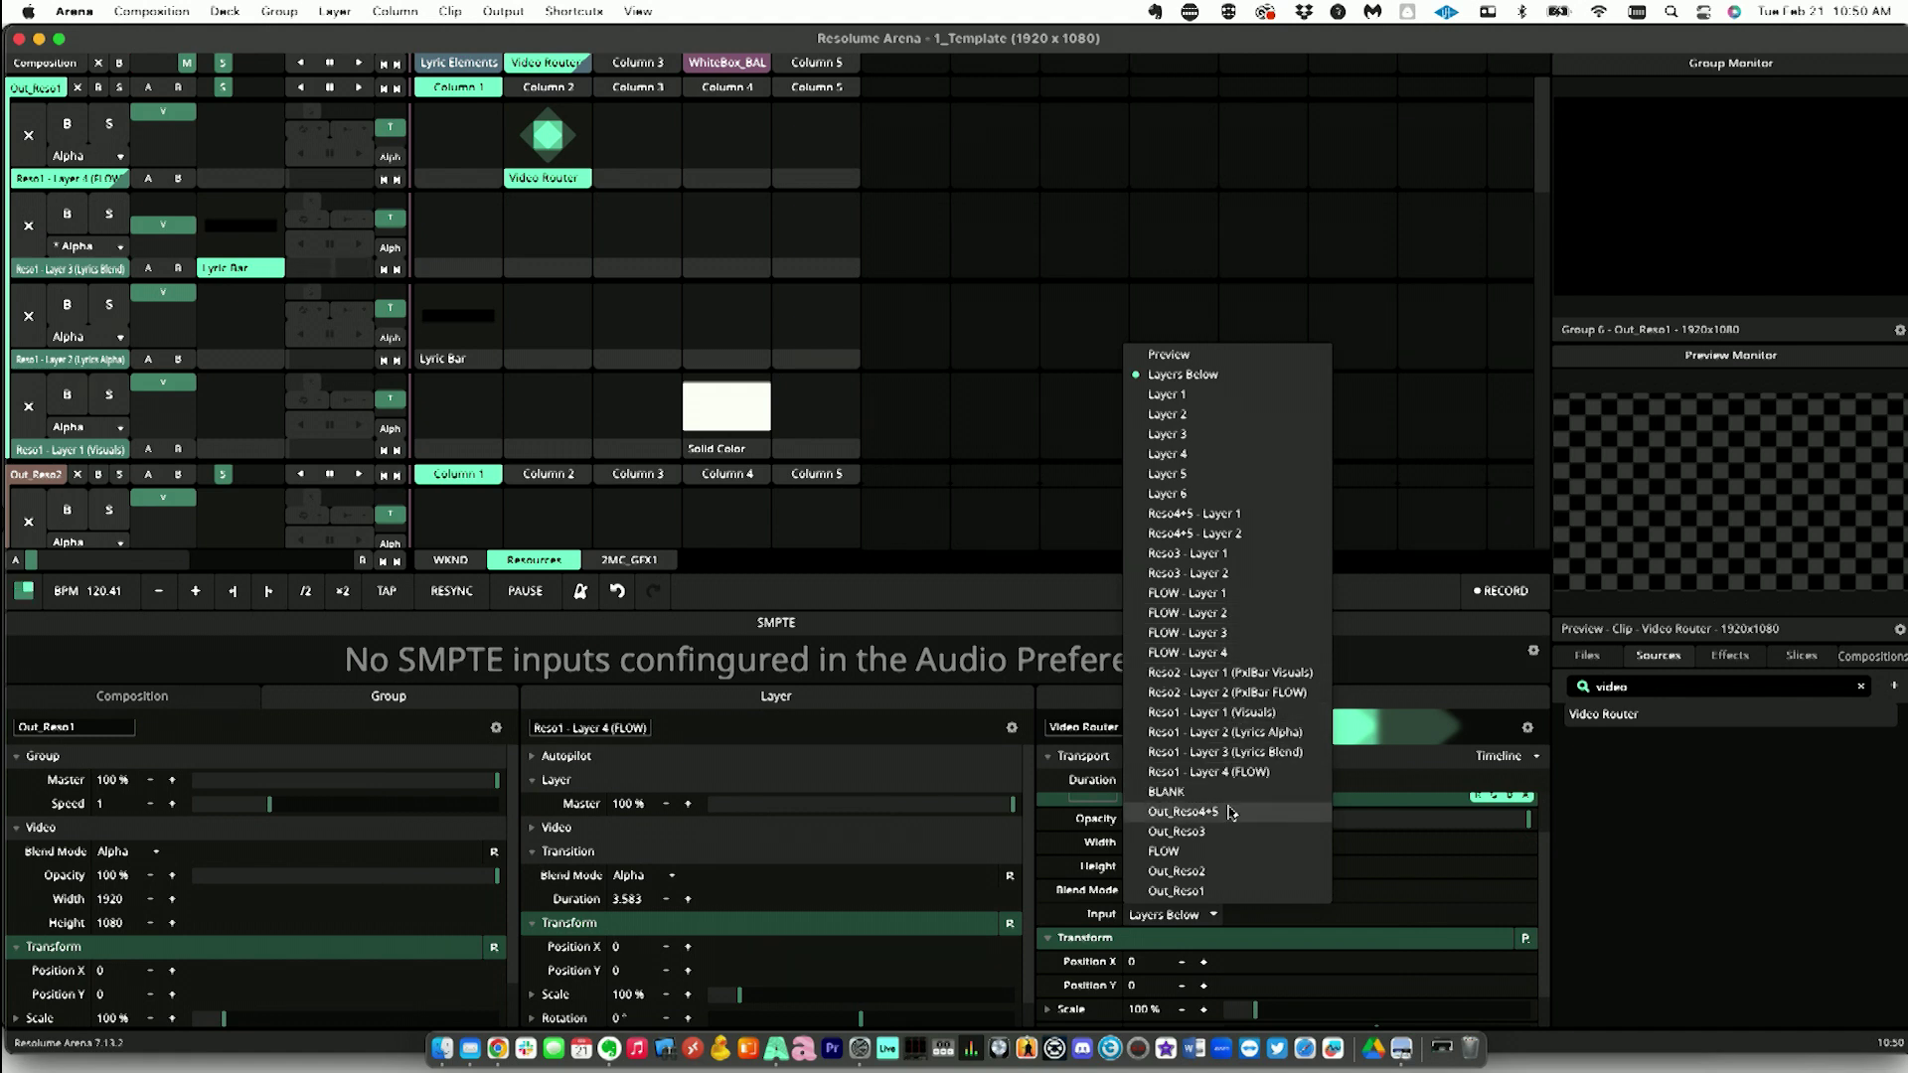
{"action": "left_click", "coordinate": [1249, 854]}
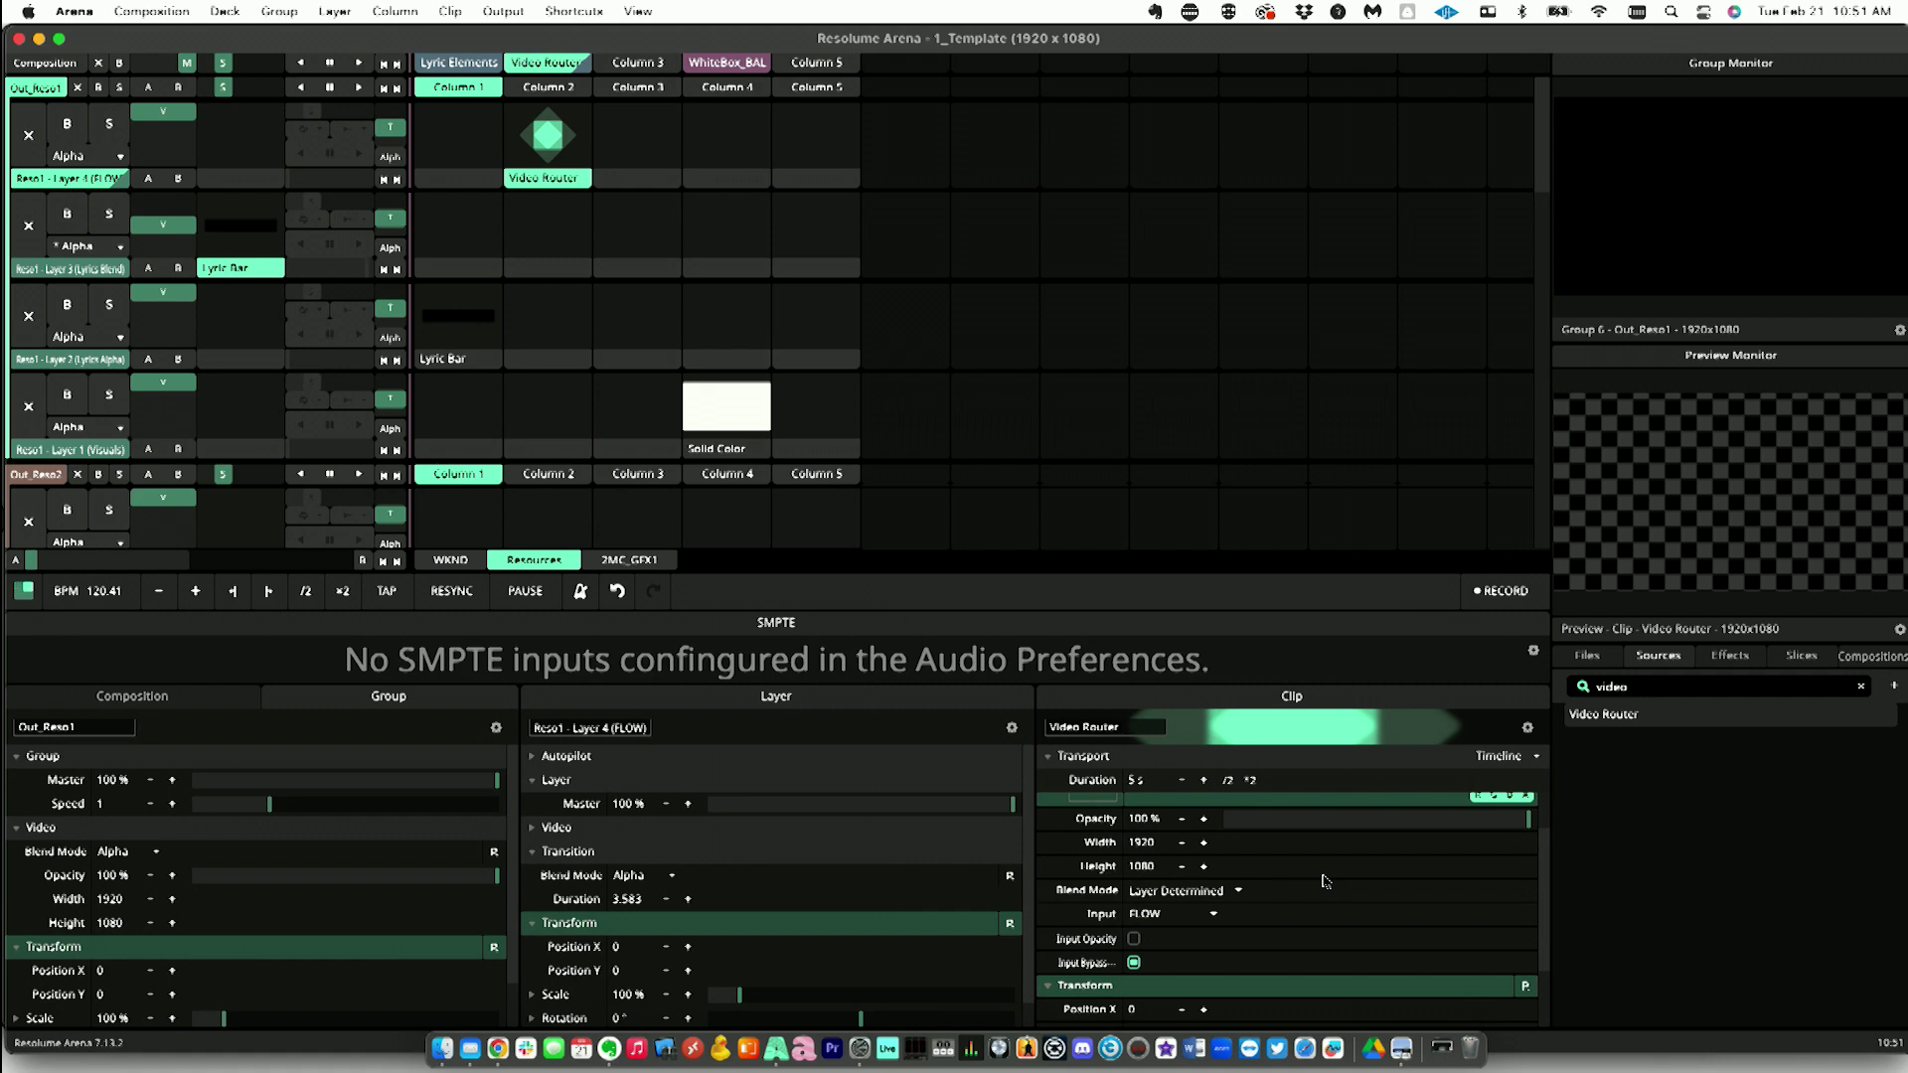
Step: Rename the Video Router clip as Flow Group
{"action": "right_click", "coordinate": [556, 184]}
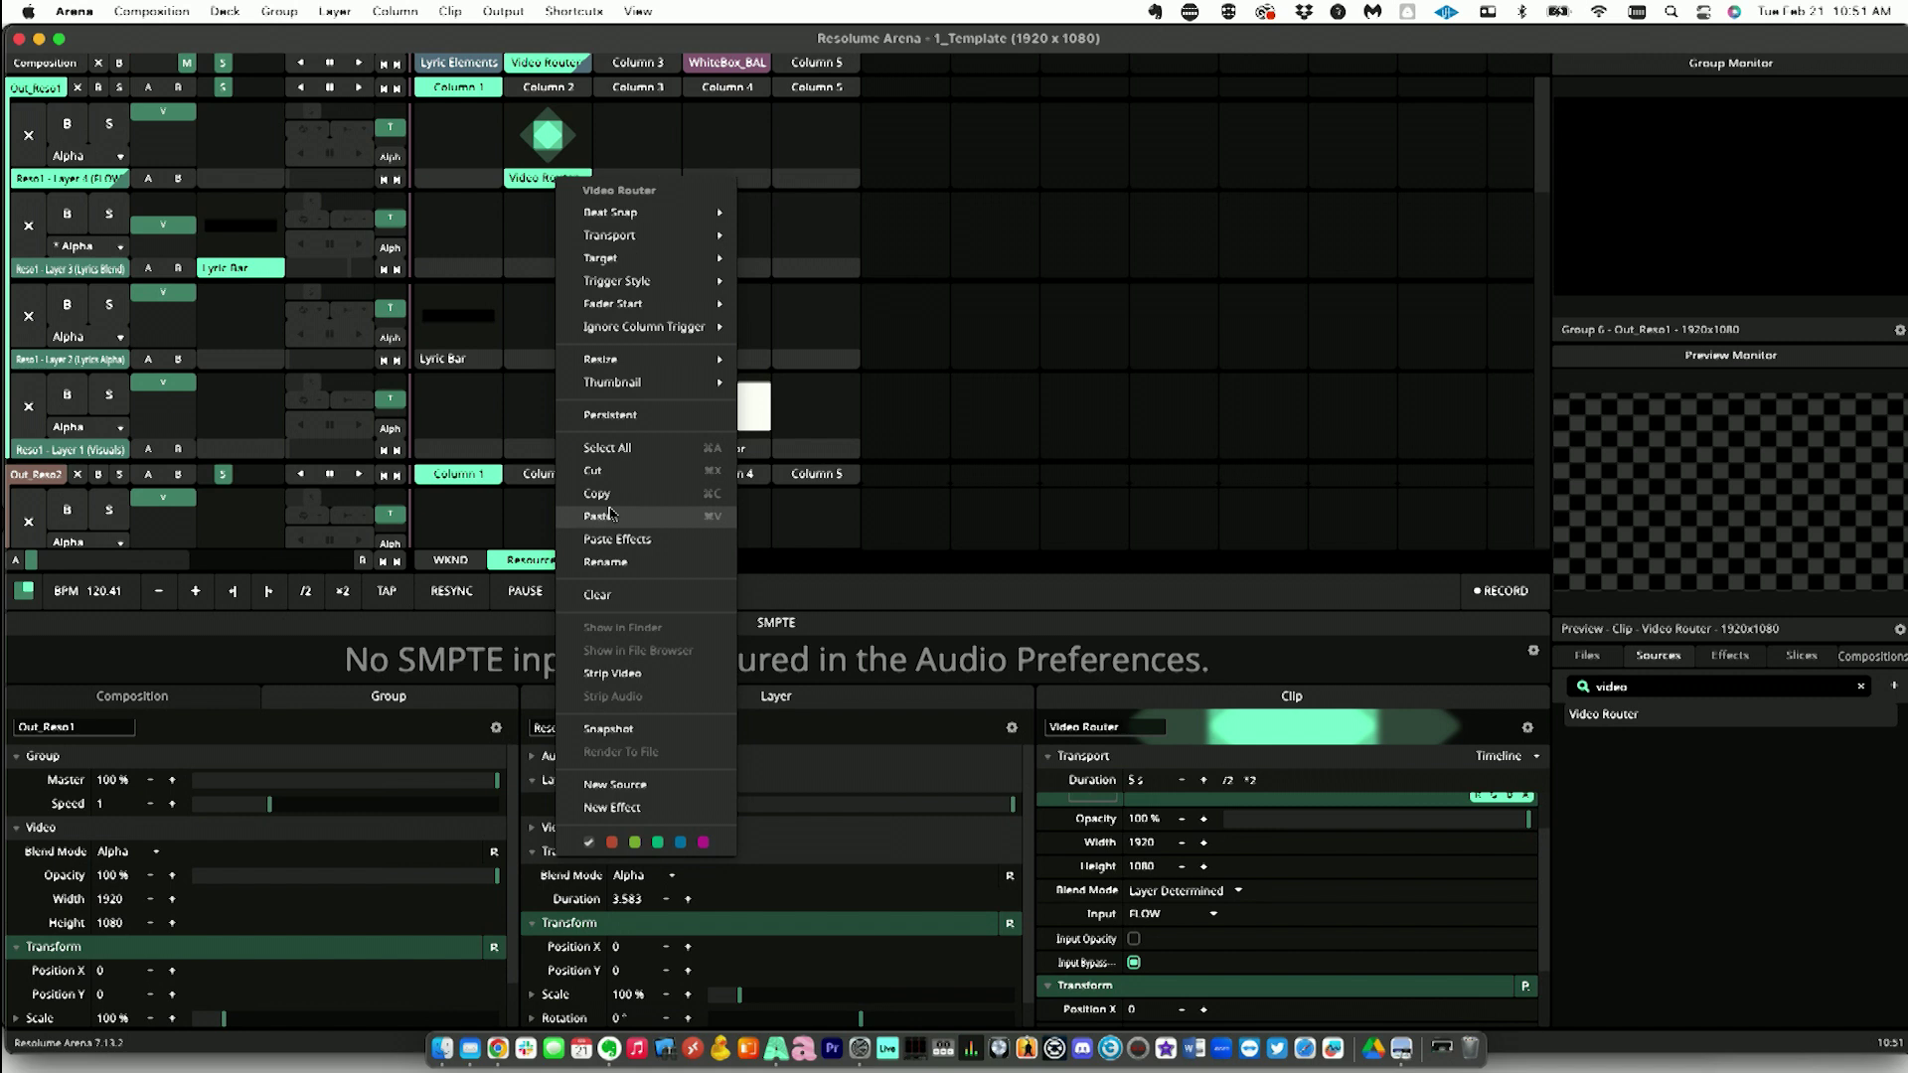
{"action": "left_click", "coordinate": [608, 563]}
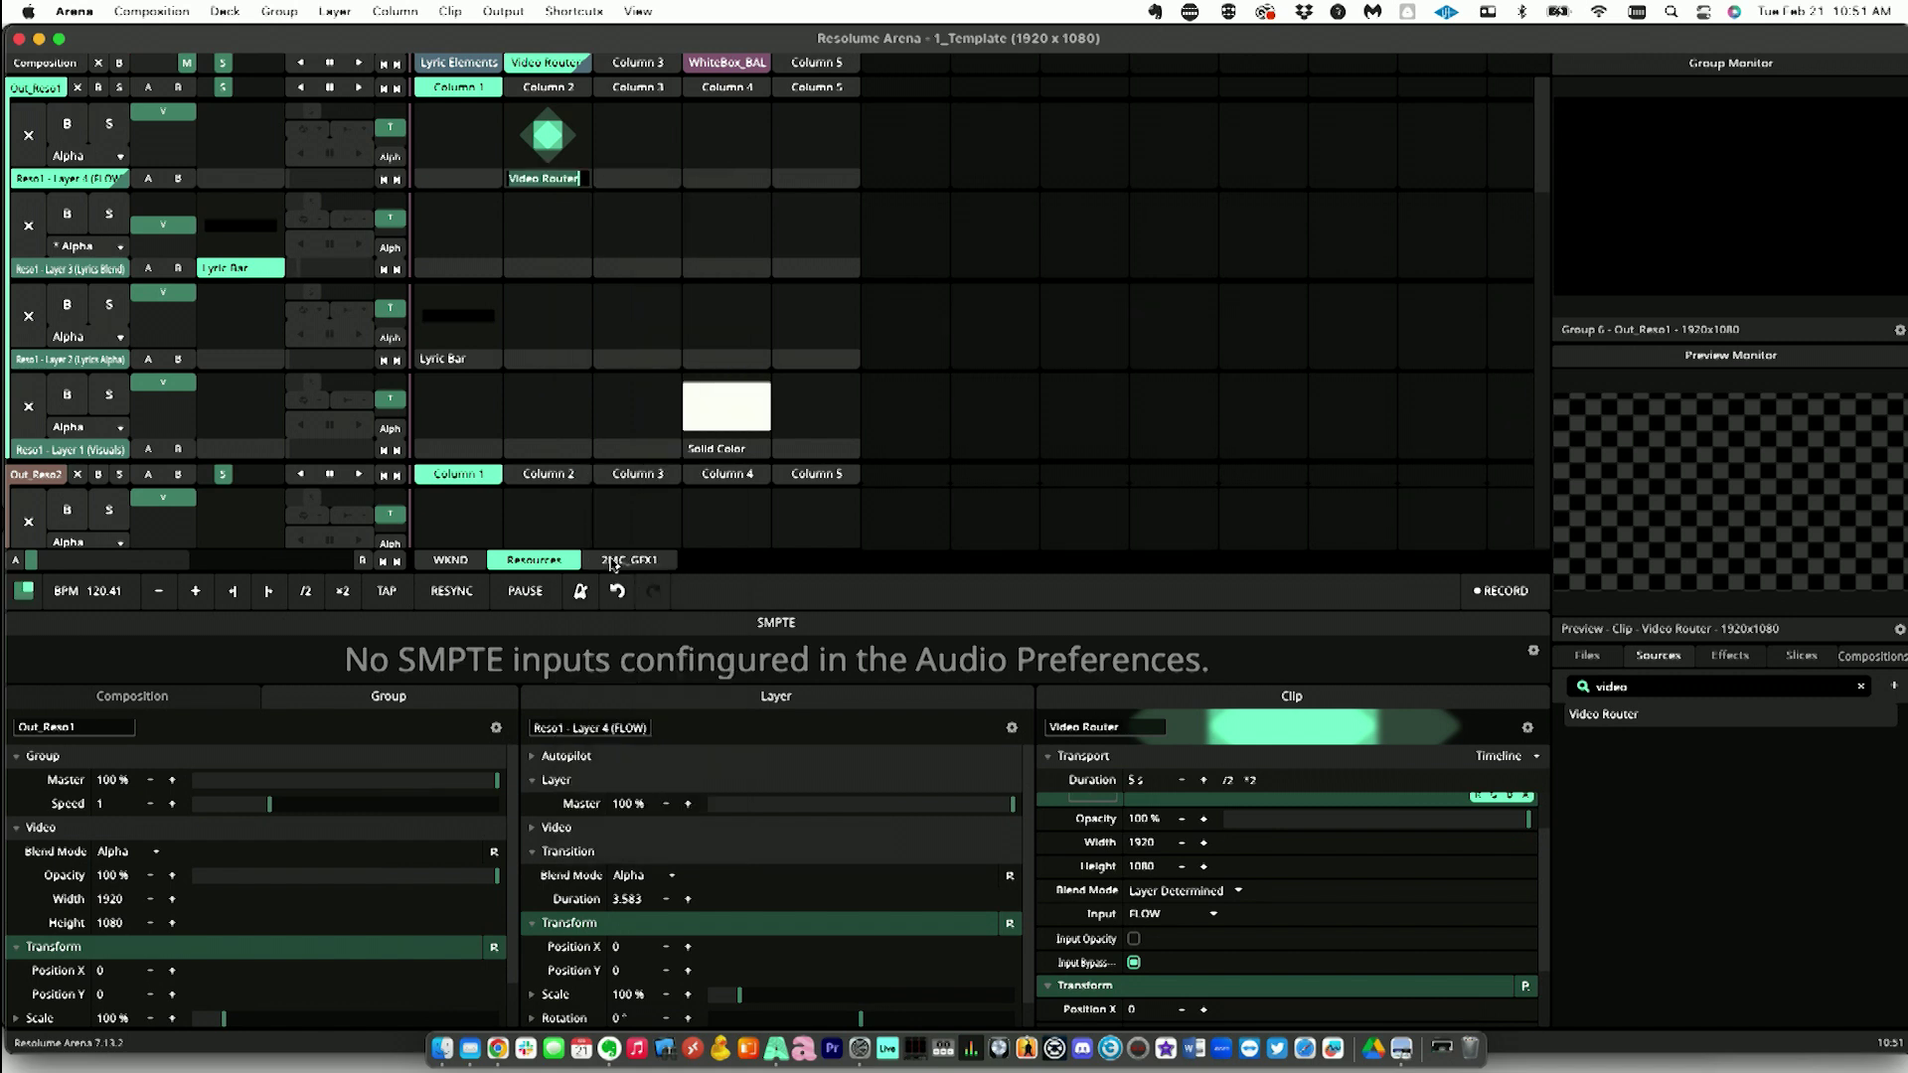
{"action": "type", "text": "Flow Group"}
{"action": "key", "text": "Return"}
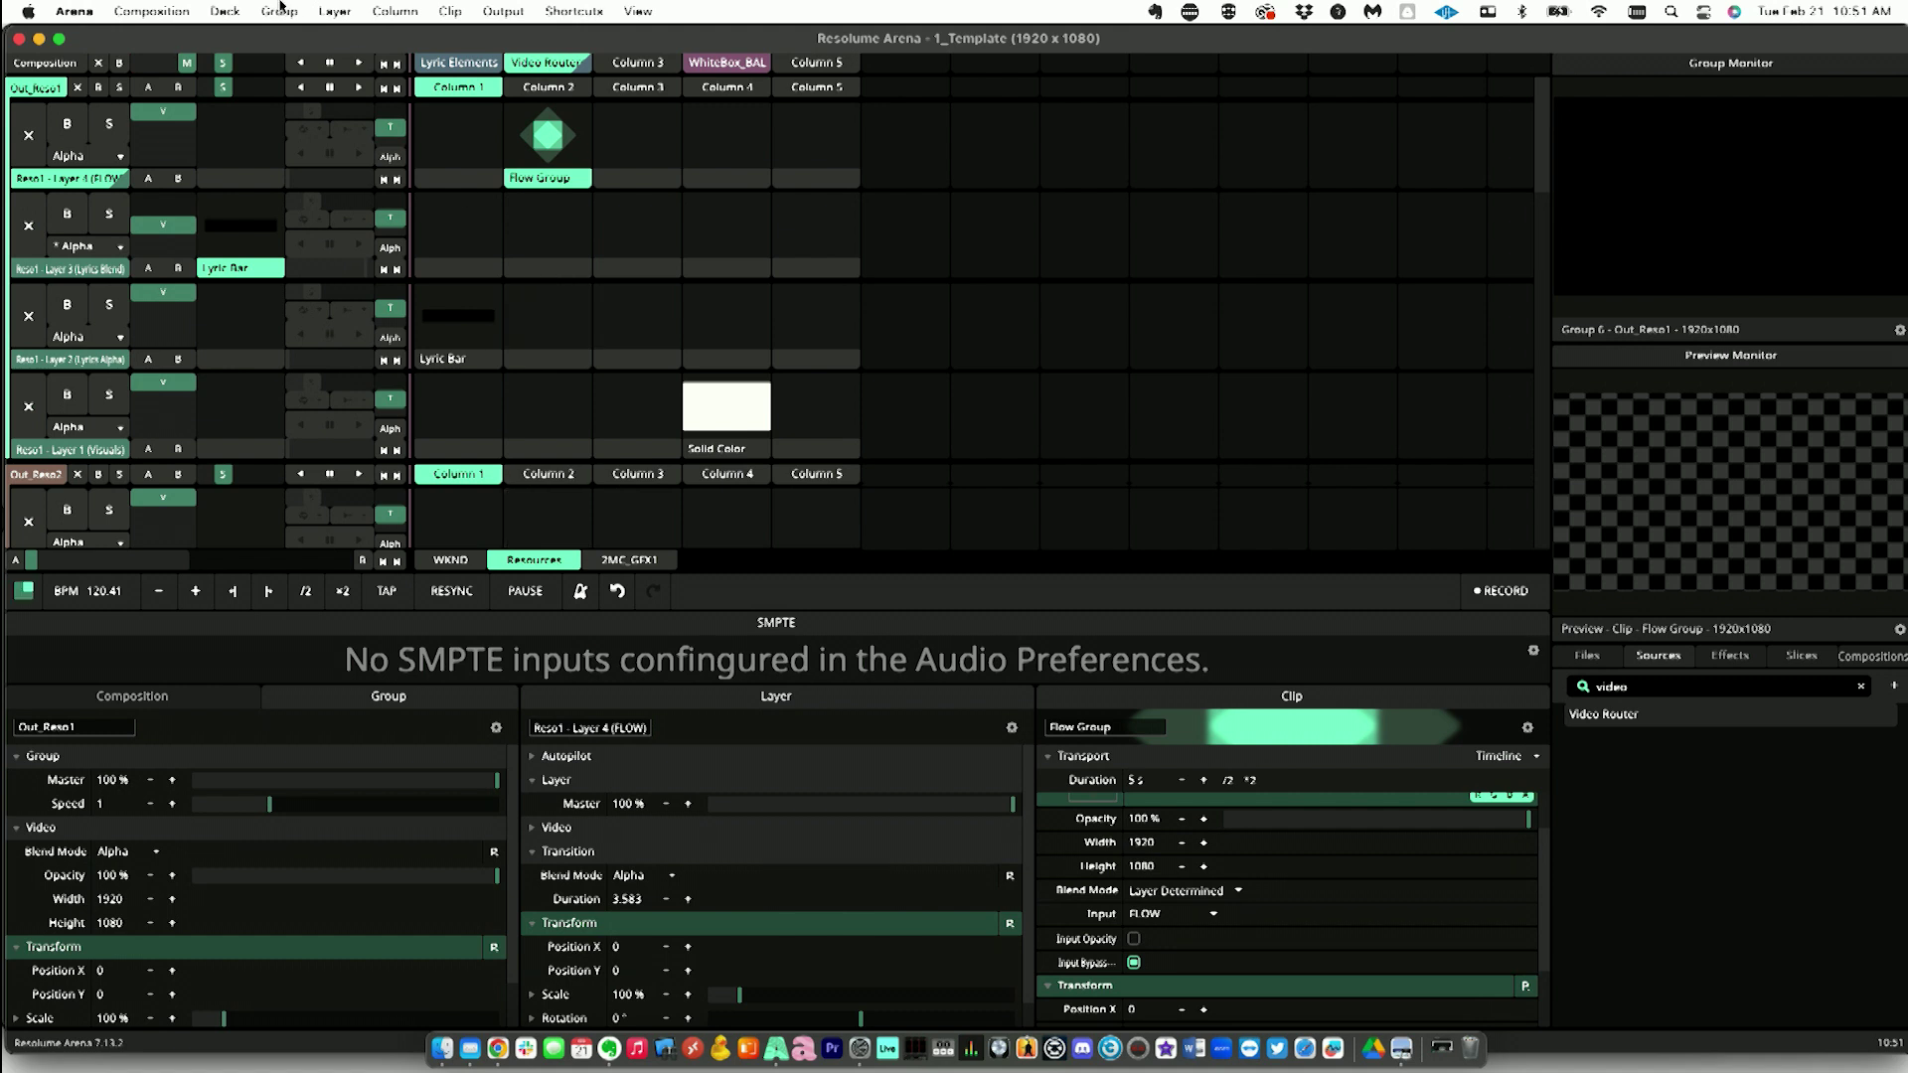
Step: Open the application preferences to view the General Preferences page
{"action": "left_click", "coordinate": [147, 10]}
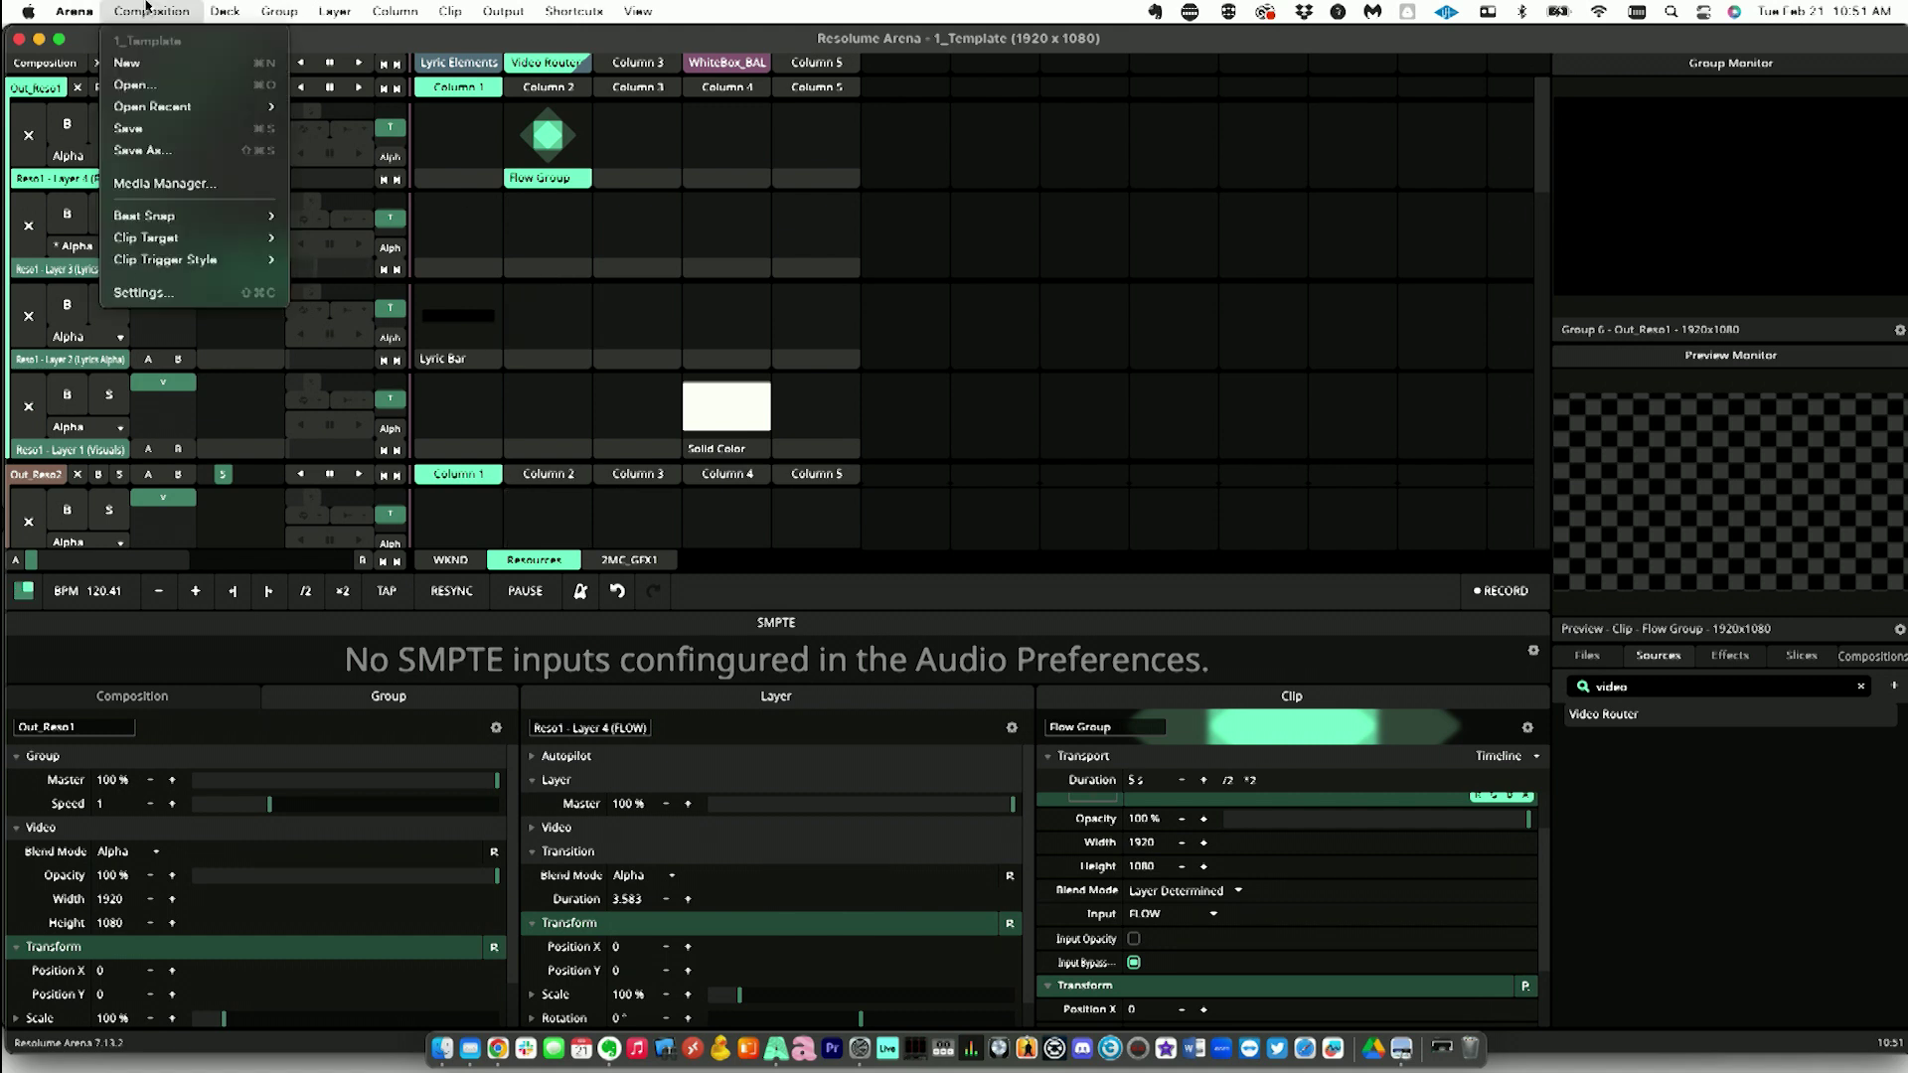
{"action": "mouse_move", "coordinate": [95, 5]}
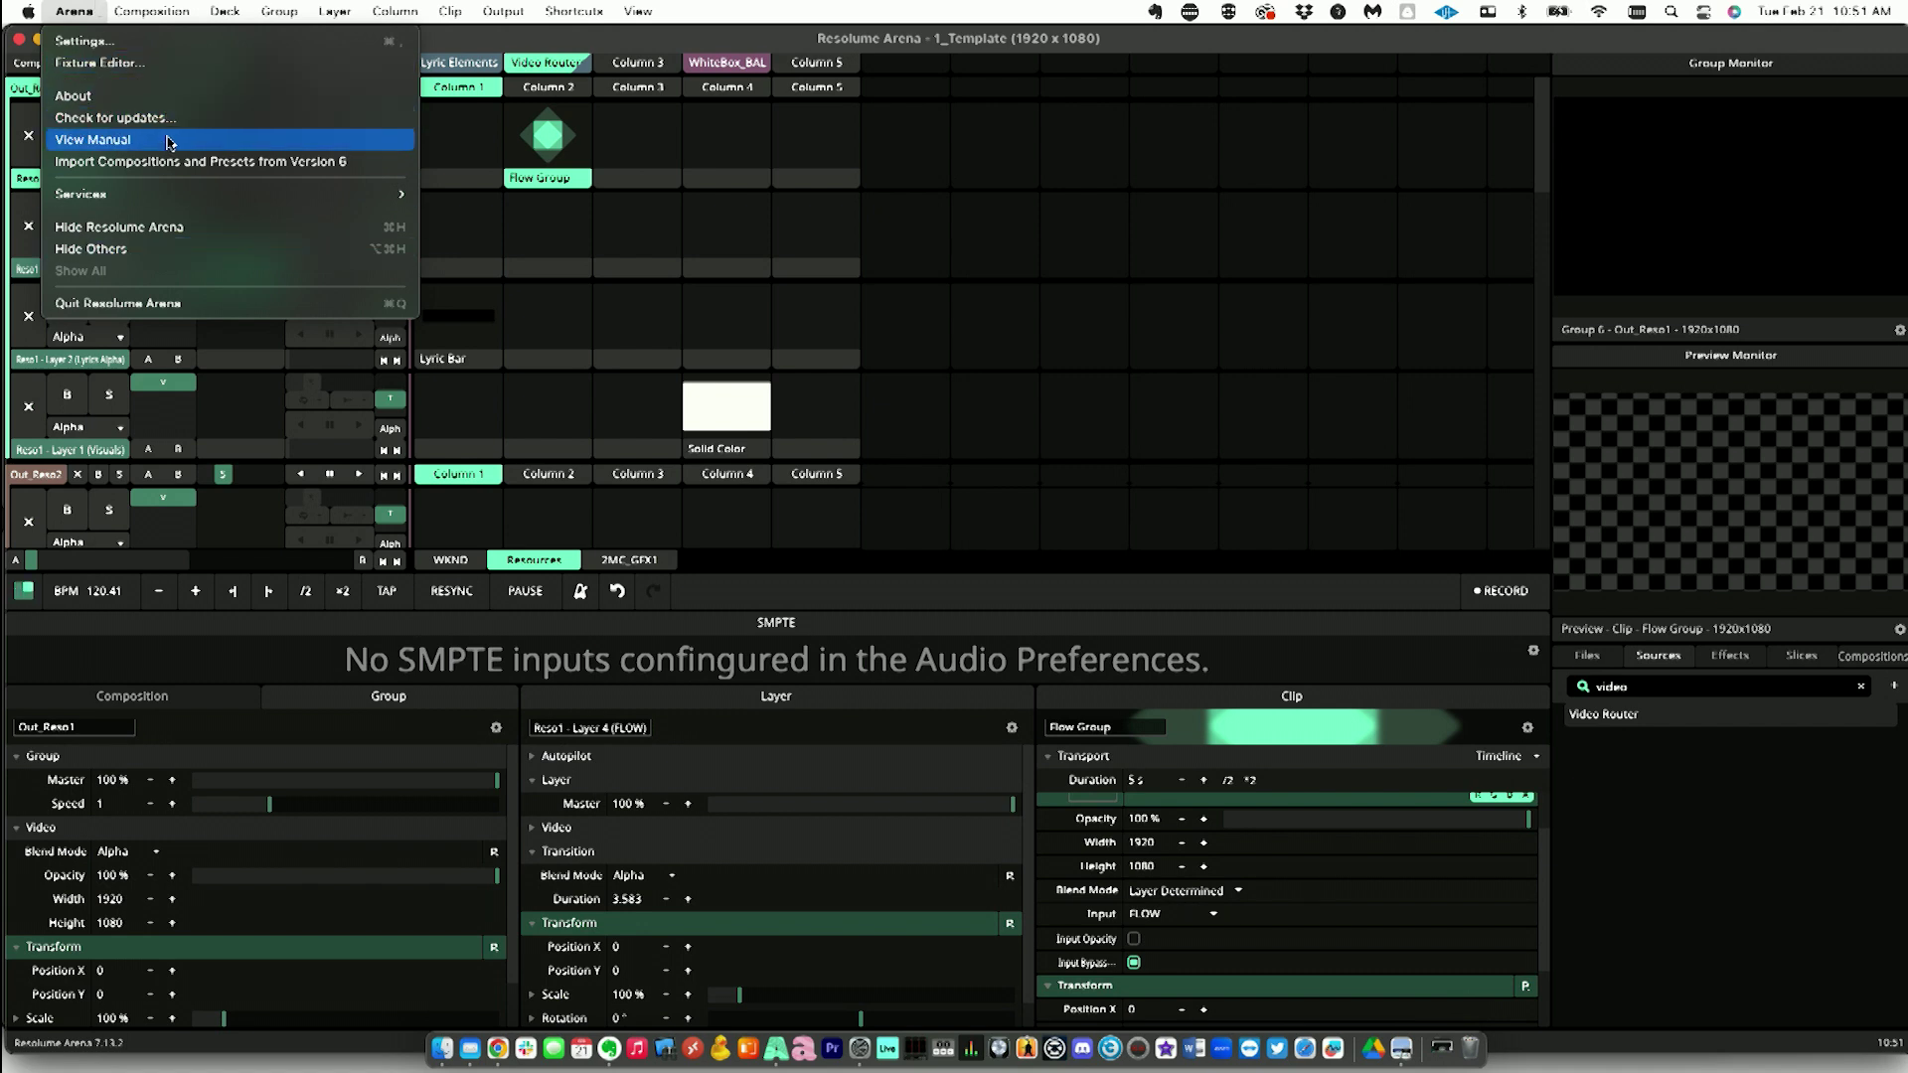
{"action": "left_click", "coordinate": [205, 48]}
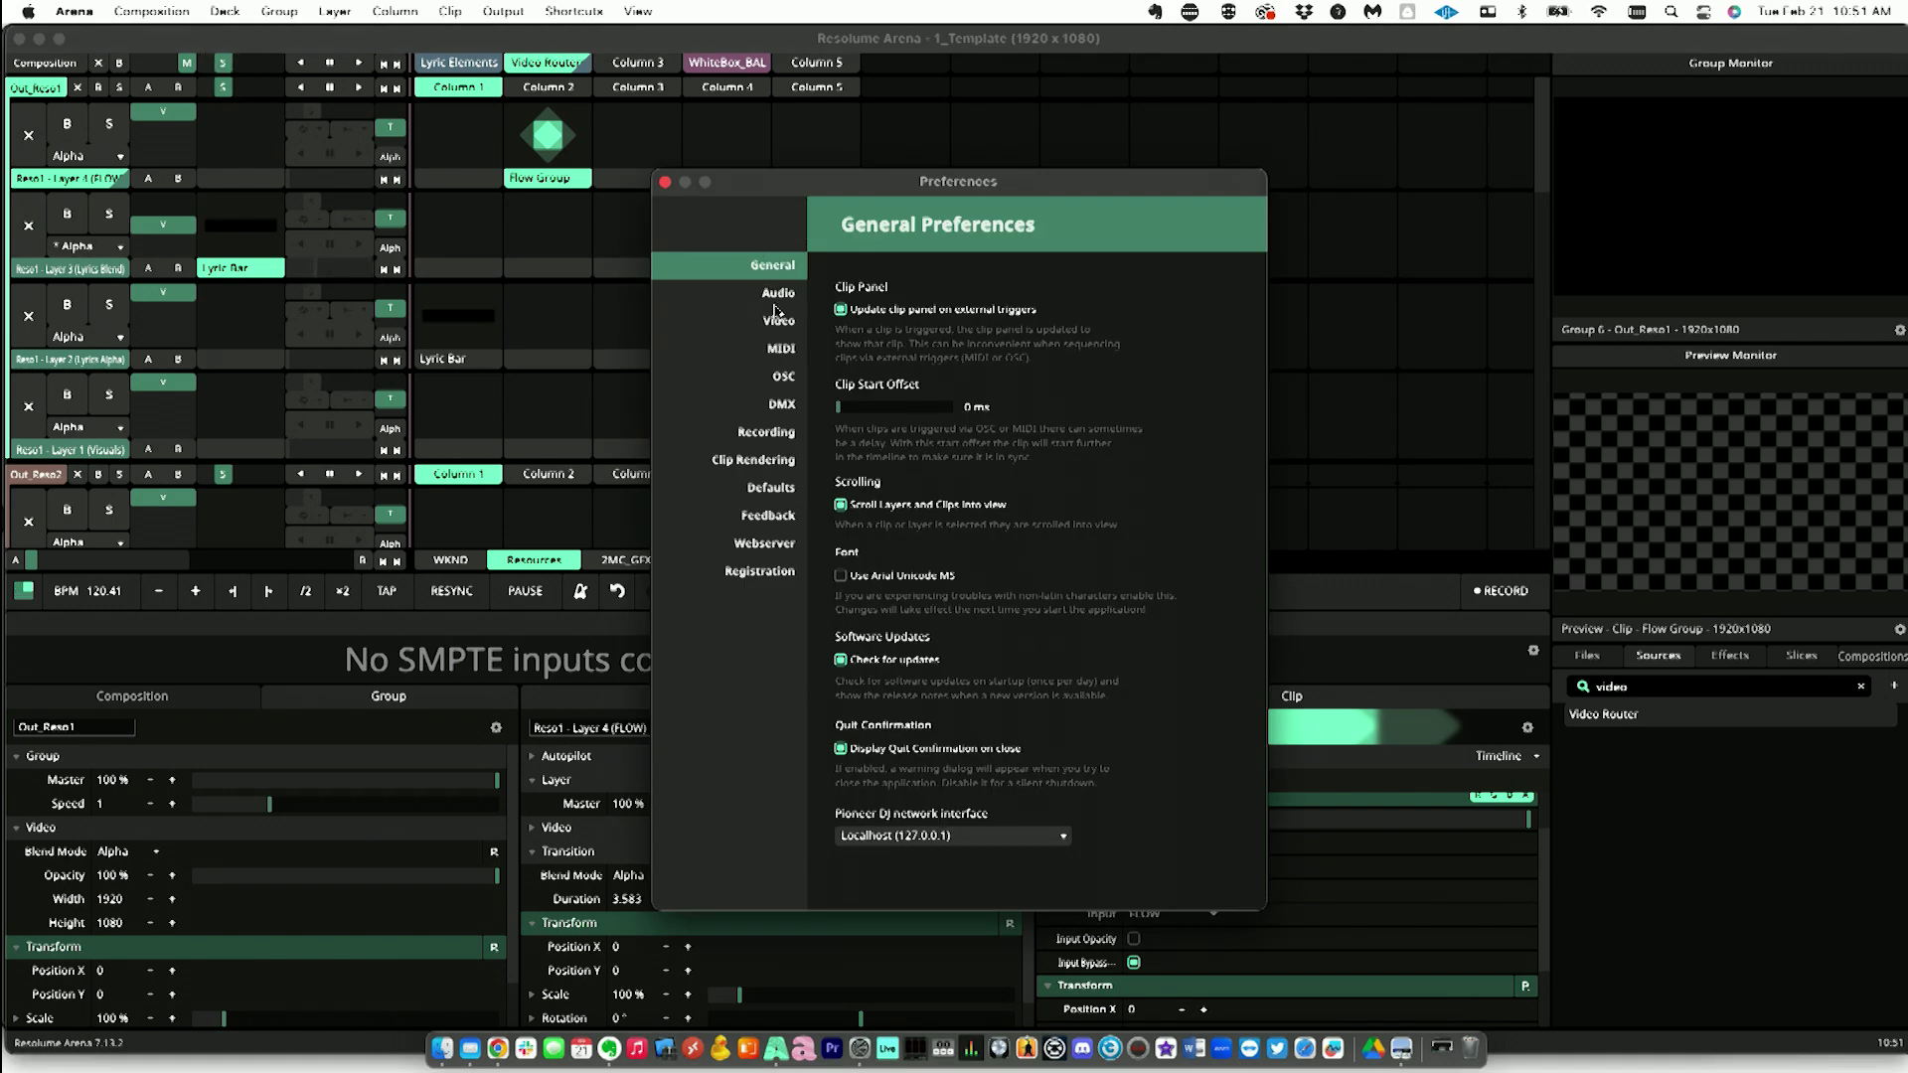
Step: Review the frame rate options for saving the composition under another name, and cancel both the overwrite of 1_Template and the save
{"action": "key", "text": "super+shift+s"}
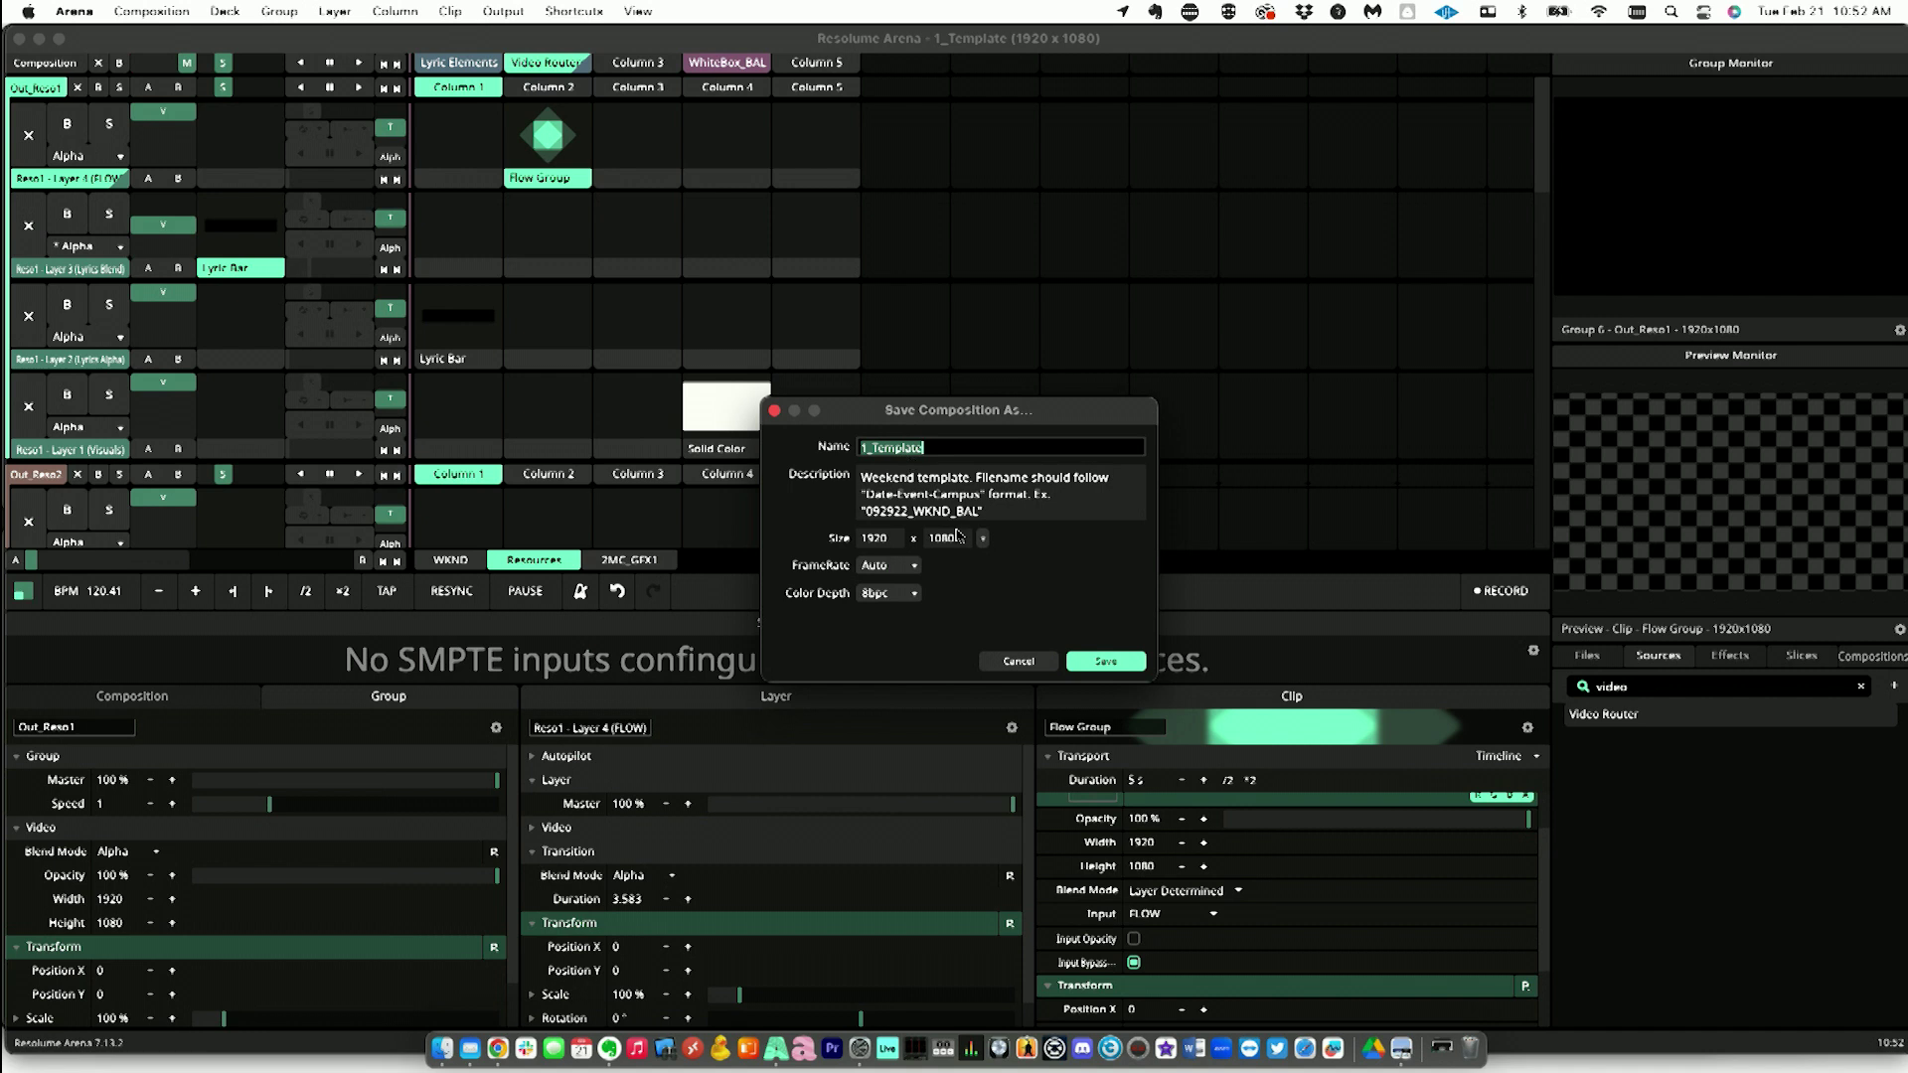
{"action": "left_click", "coordinate": [916, 566]}
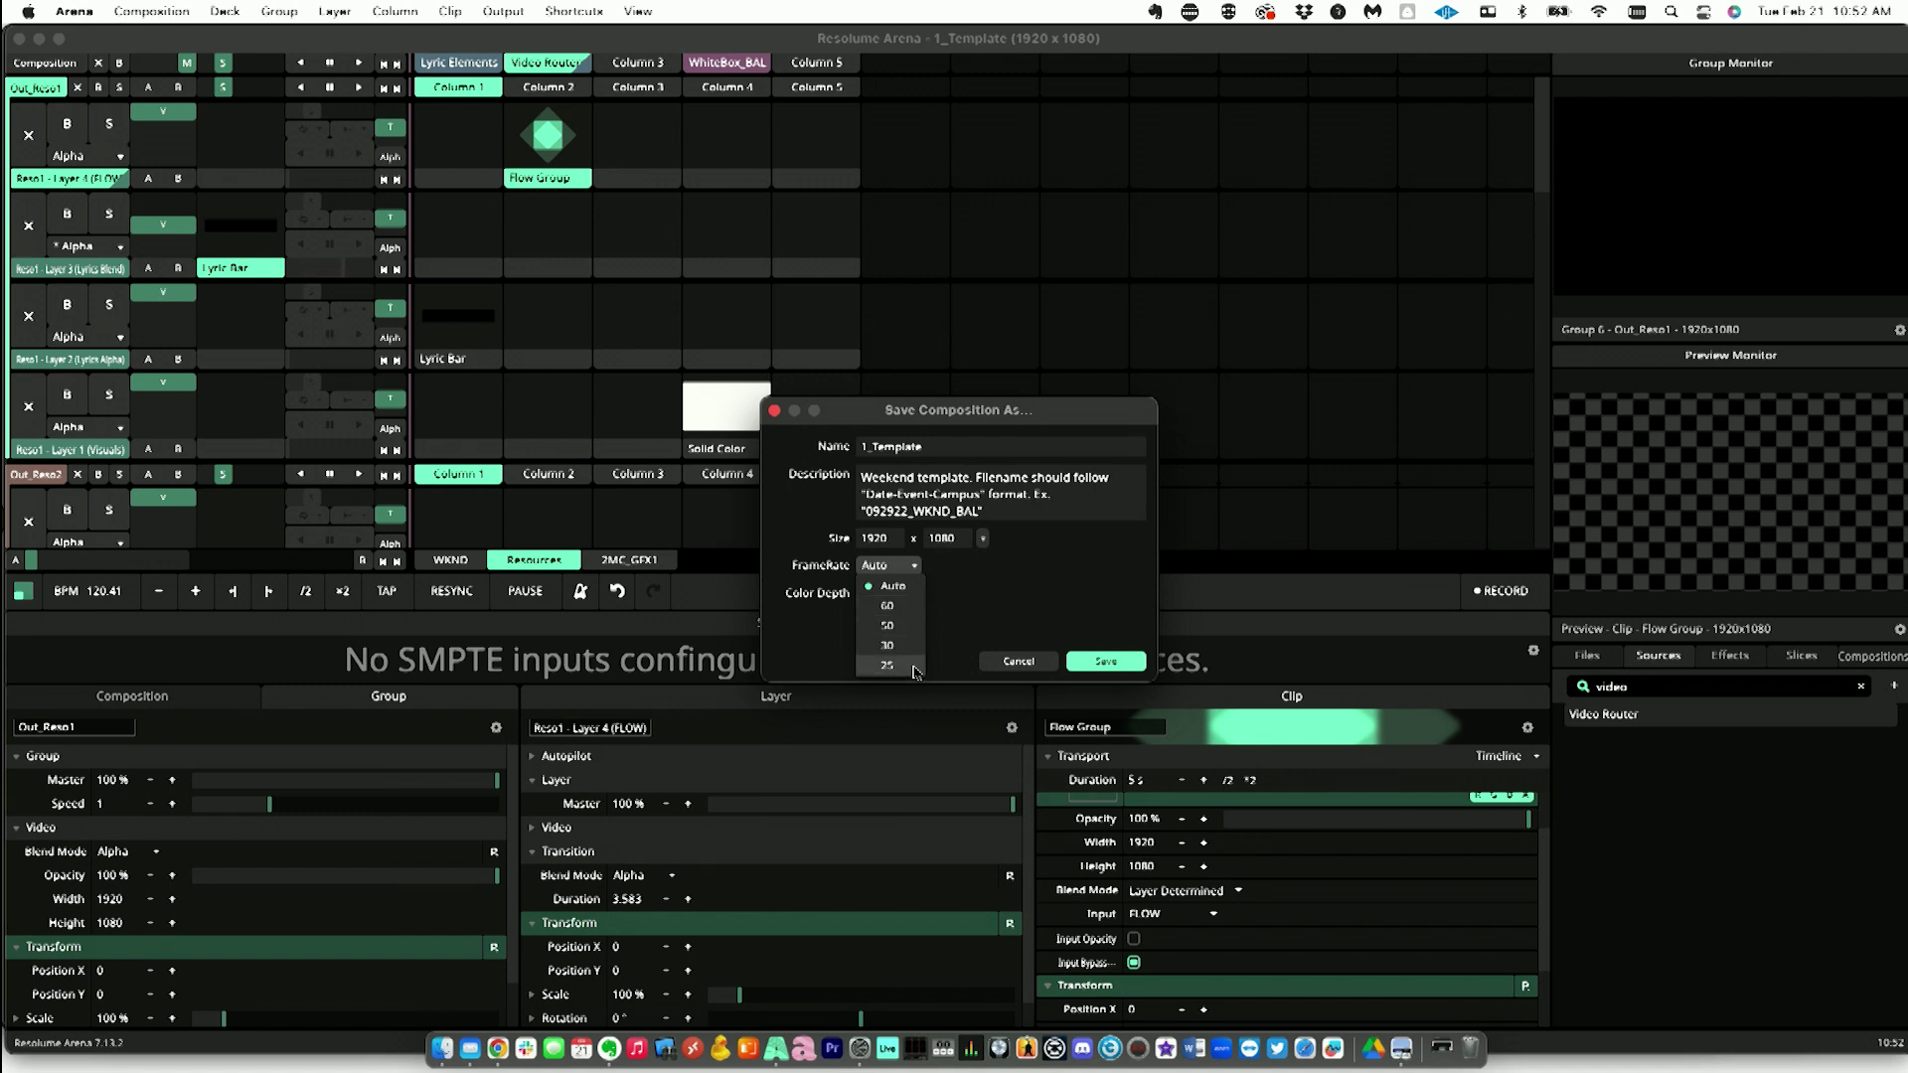
{"action": "left_click", "coordinate": [914, 588]}
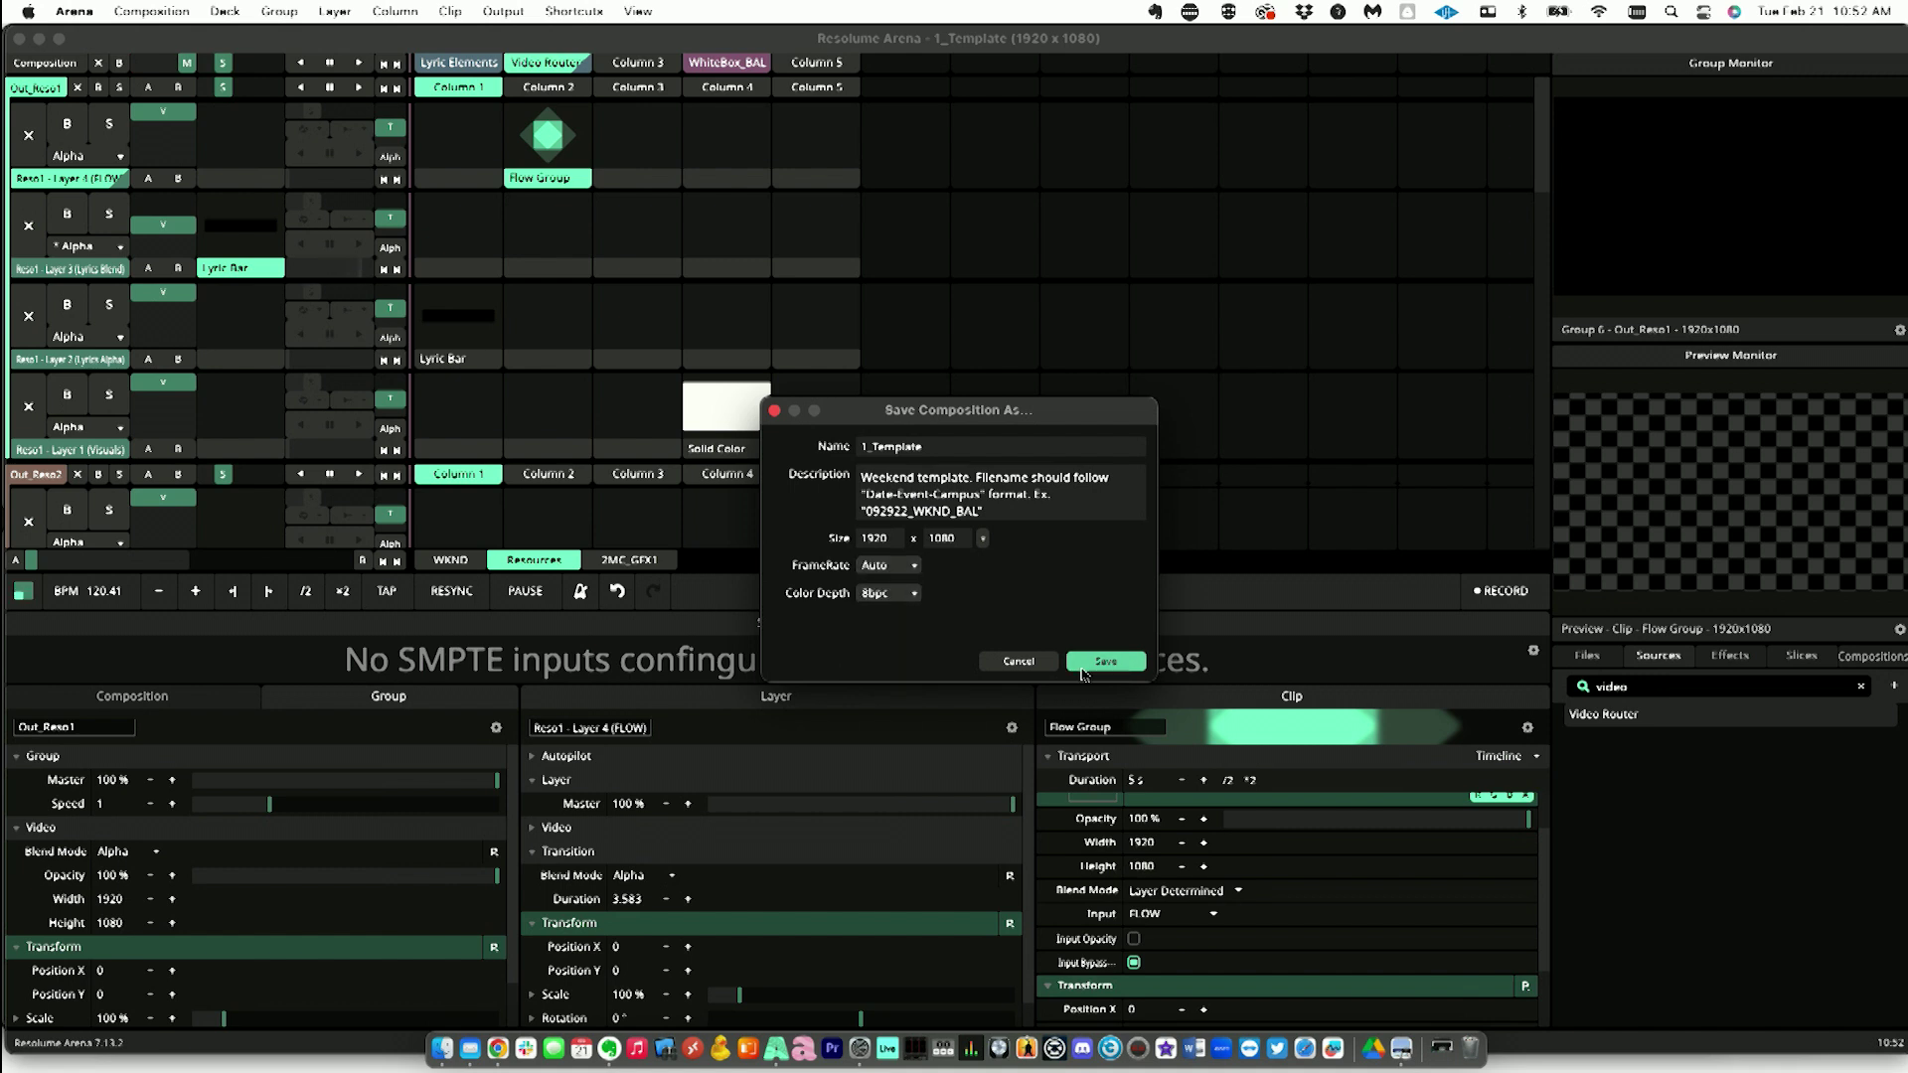
{"action": "left_click", "coordinate": [1086, 662]}
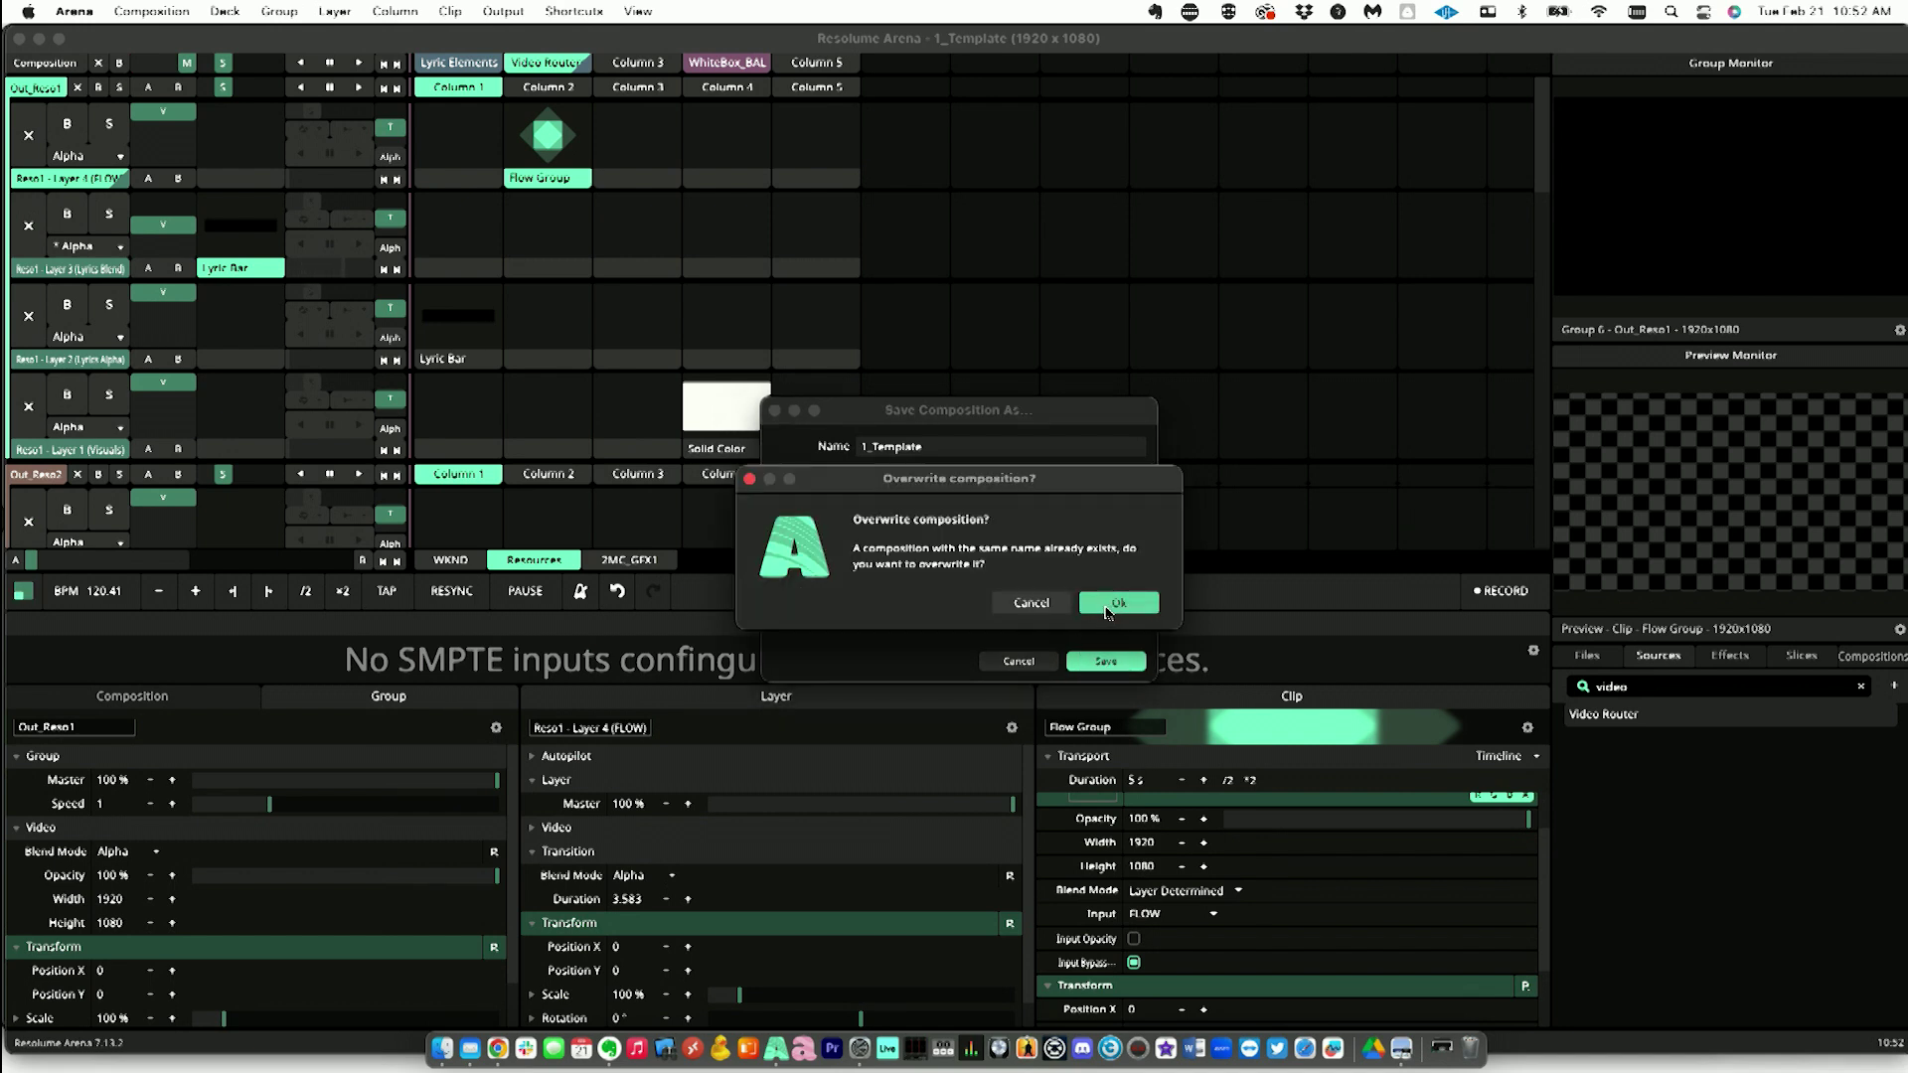
{"action": "left_click", "coordinate": [1036, 605]}
{"action": "left_click", "coordinate": [1018, 660]}
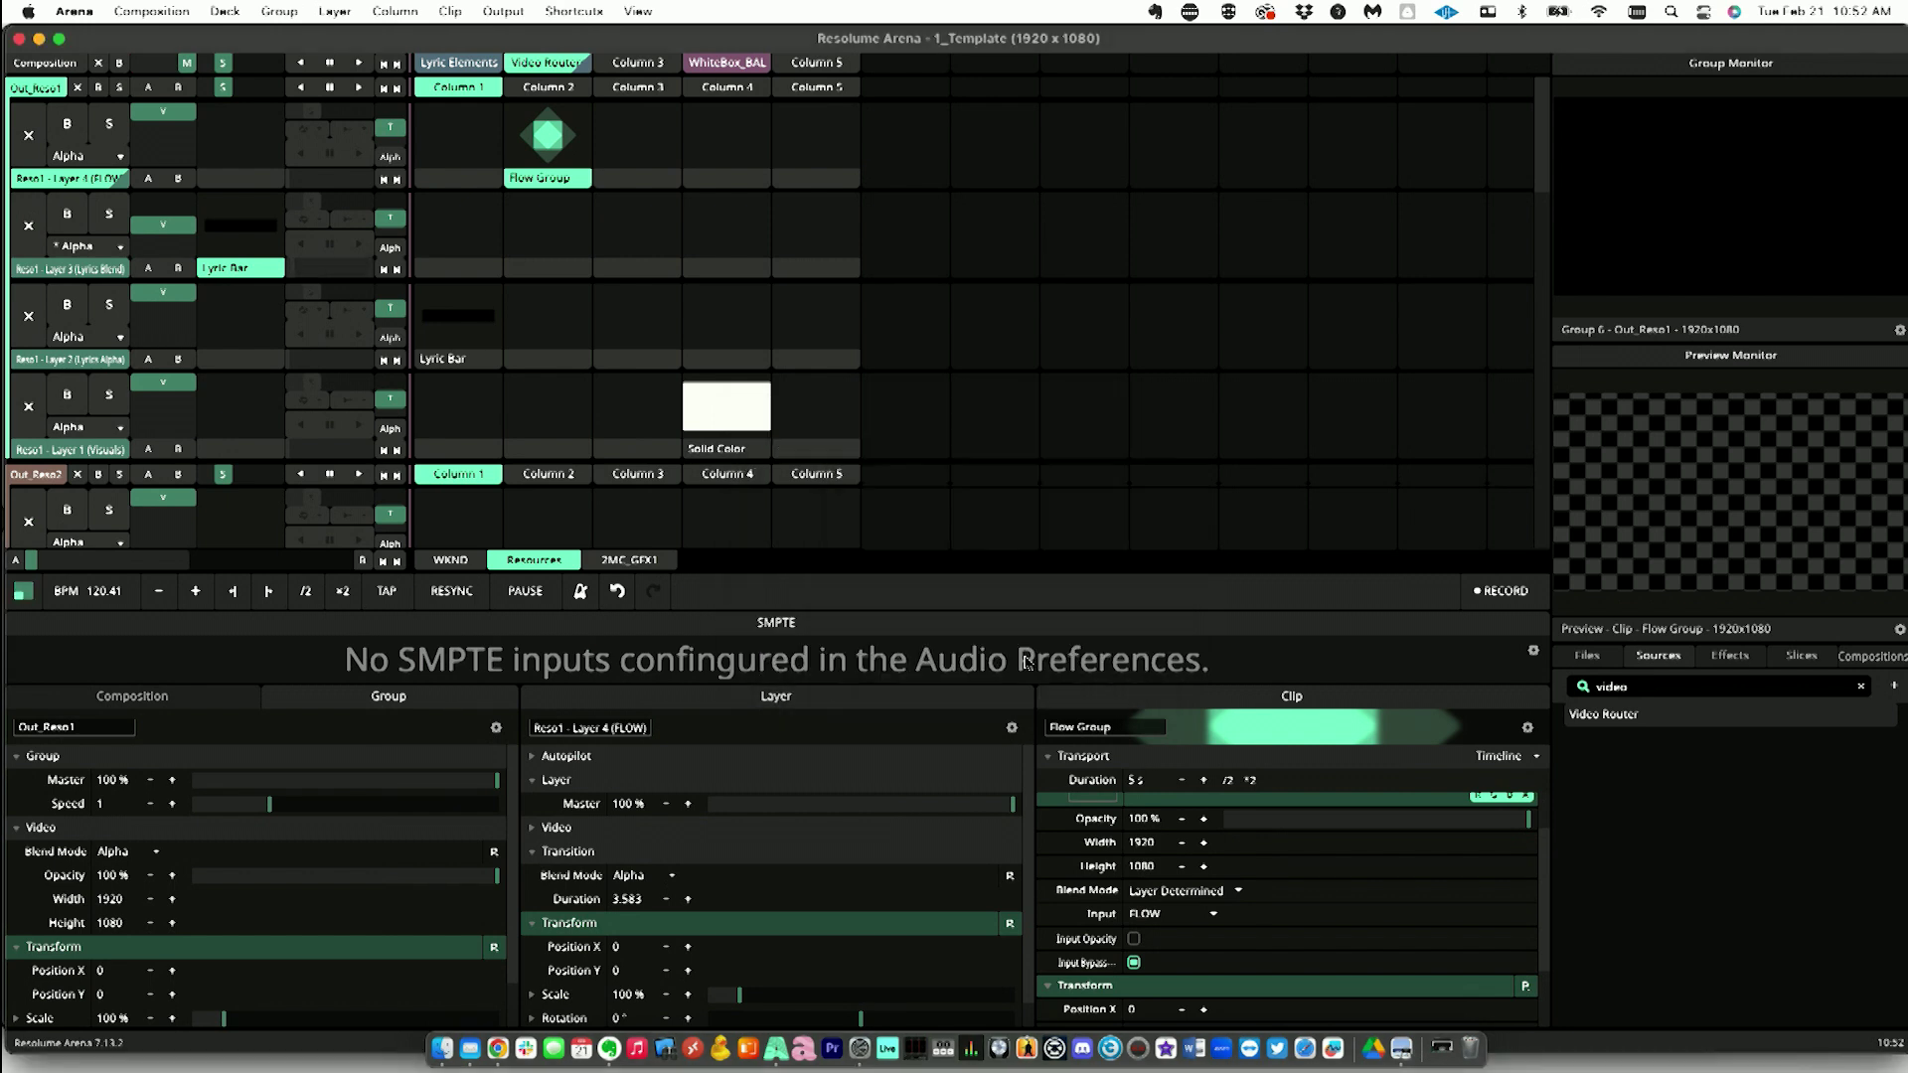
{"action": "left_click", "coordinate": [149, 11]}
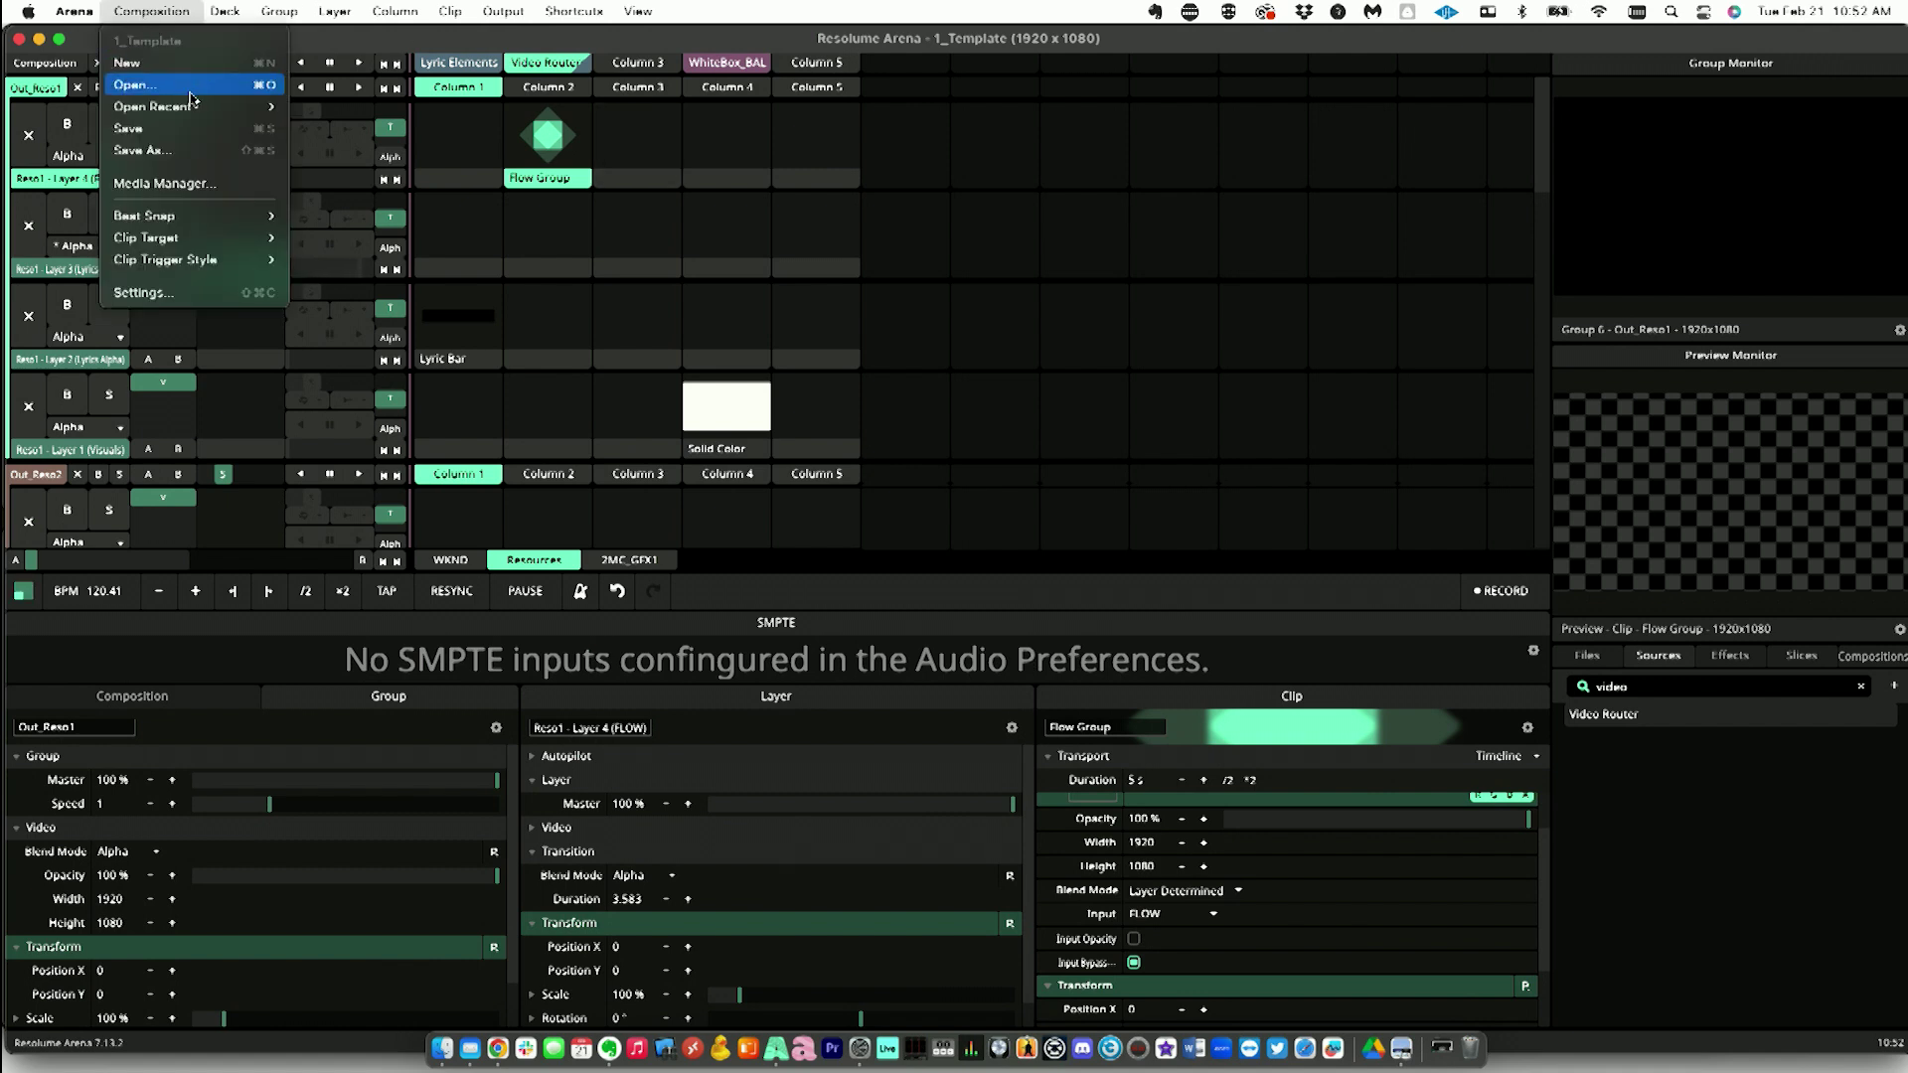
{"action": "mouse_move", "coordinate": [205, 244]}
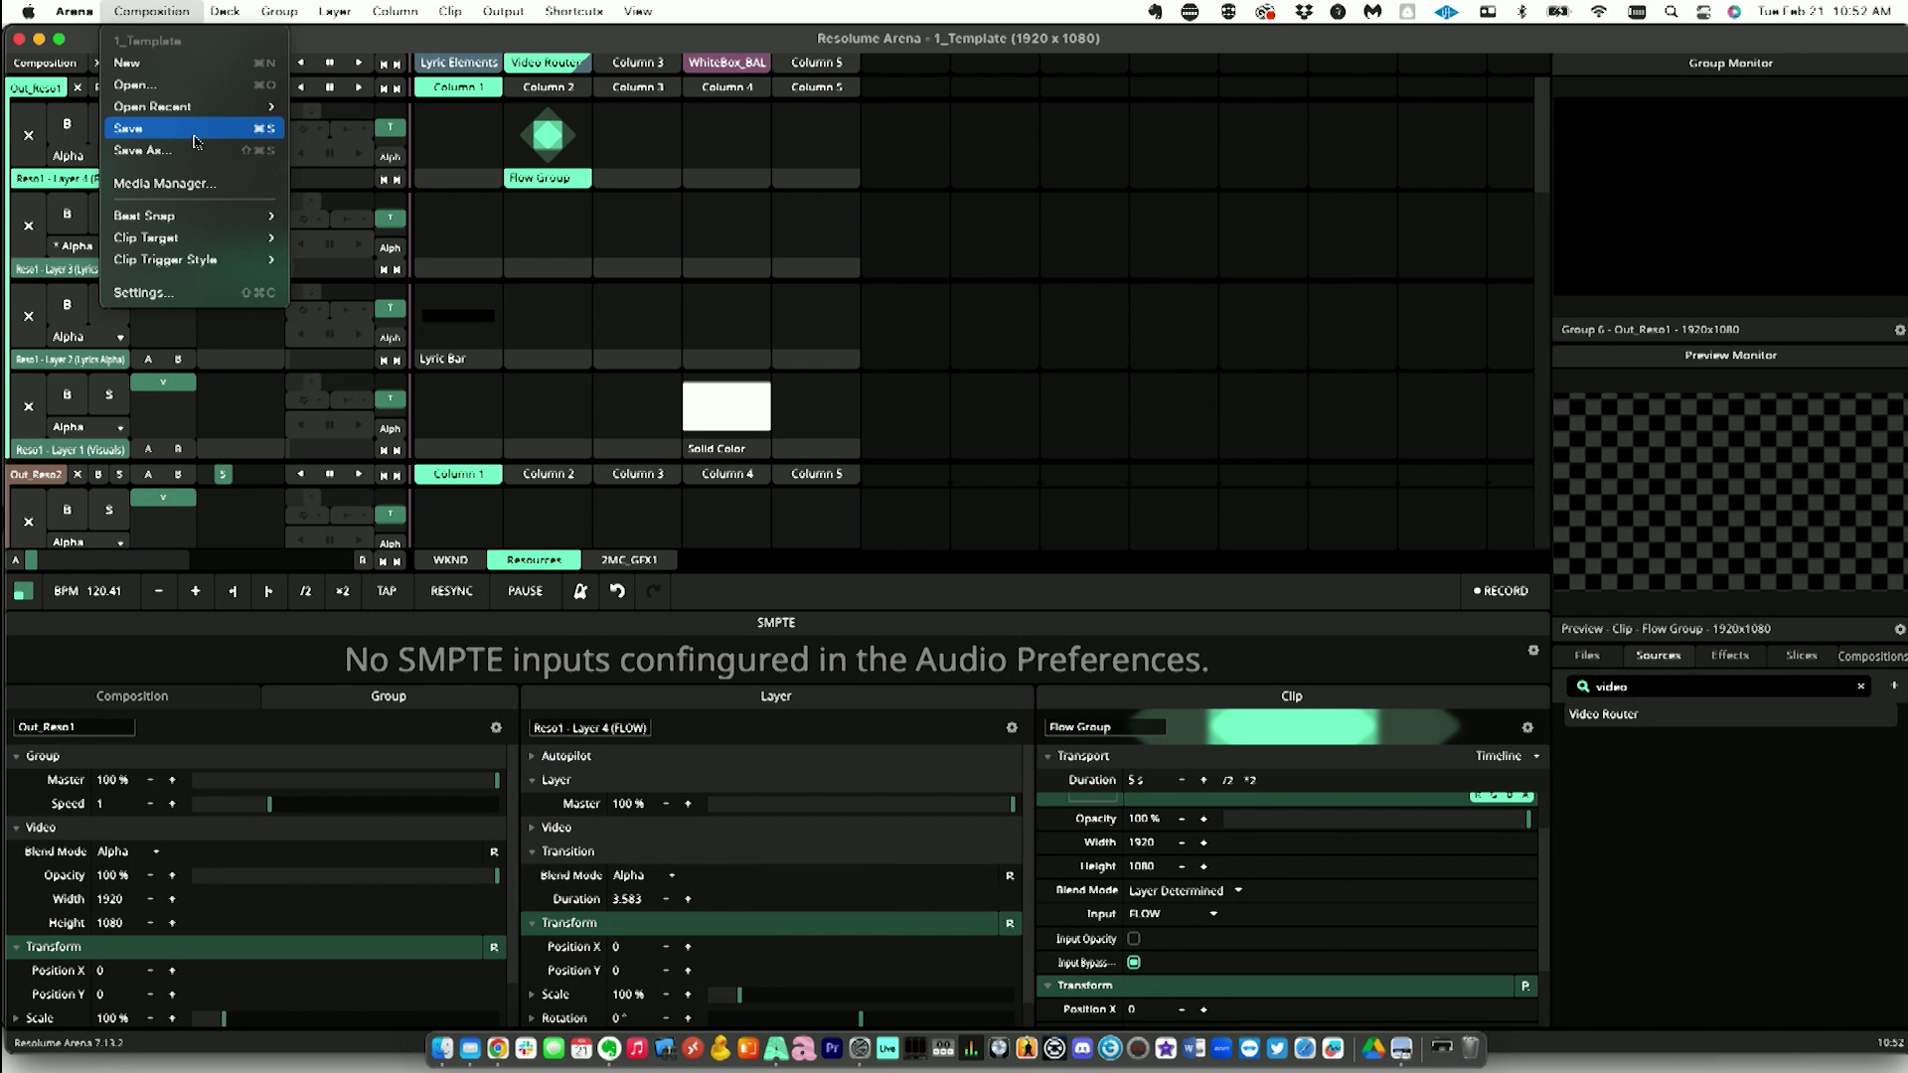
{"action": "mouse_move", "coordinate": [221, 11]}
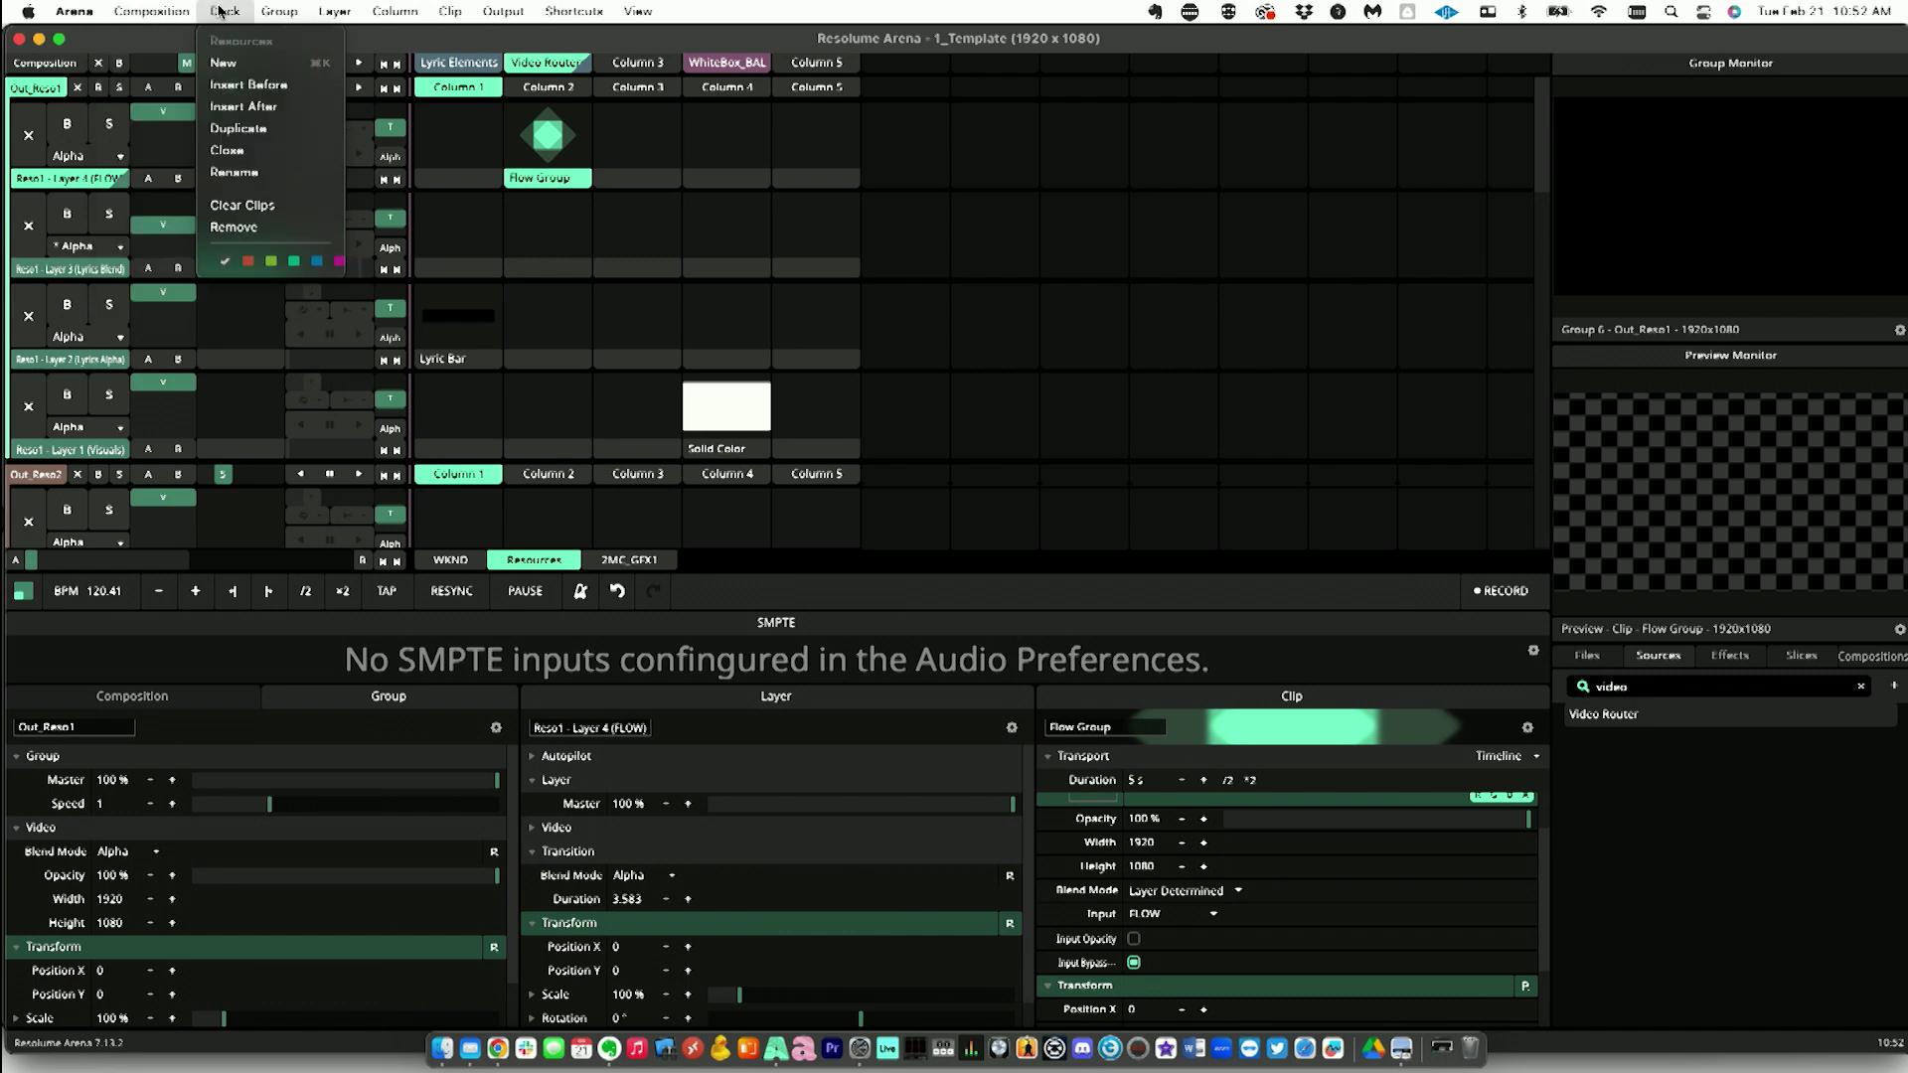
{"action": "left_click", "coordinate": [231, 7]}
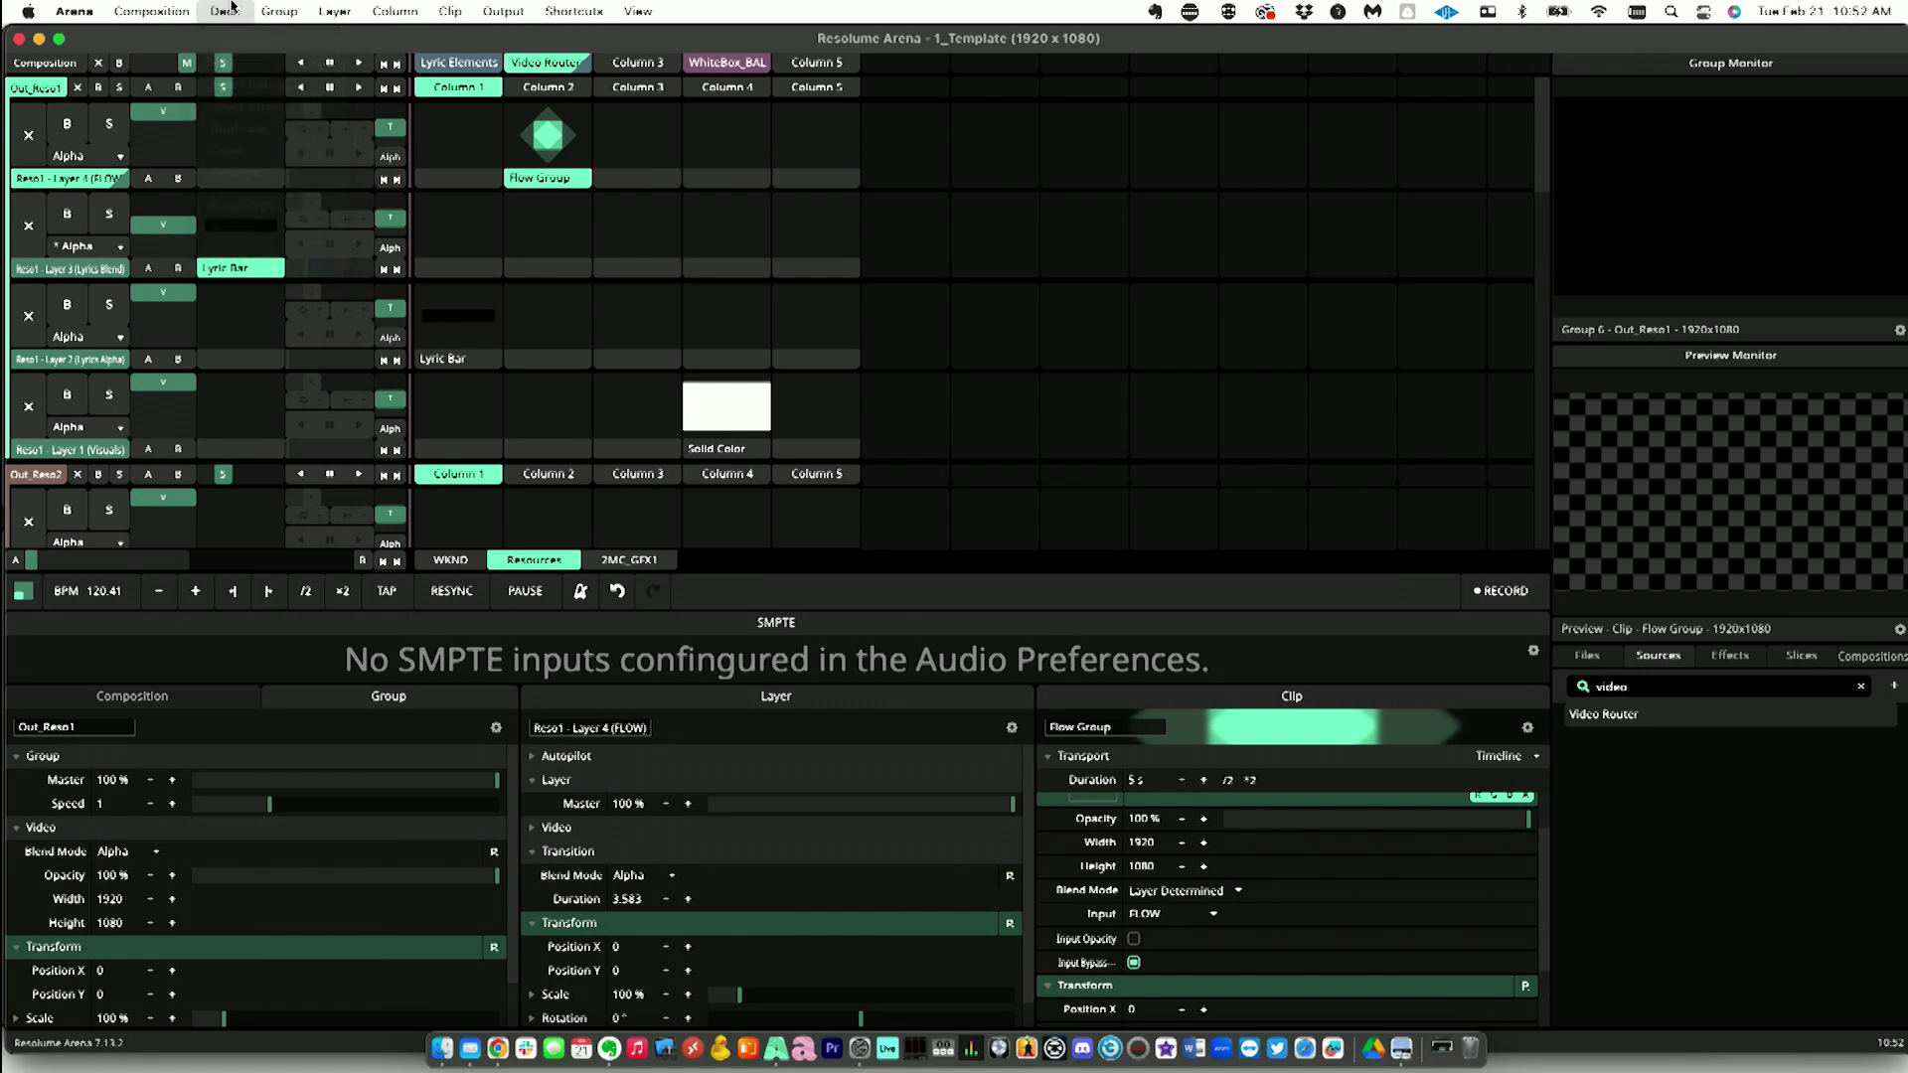
Step: Insert a new column after Column 5 in the Resources deck
{"action": "right_click", "coordinate": [839, 63]}
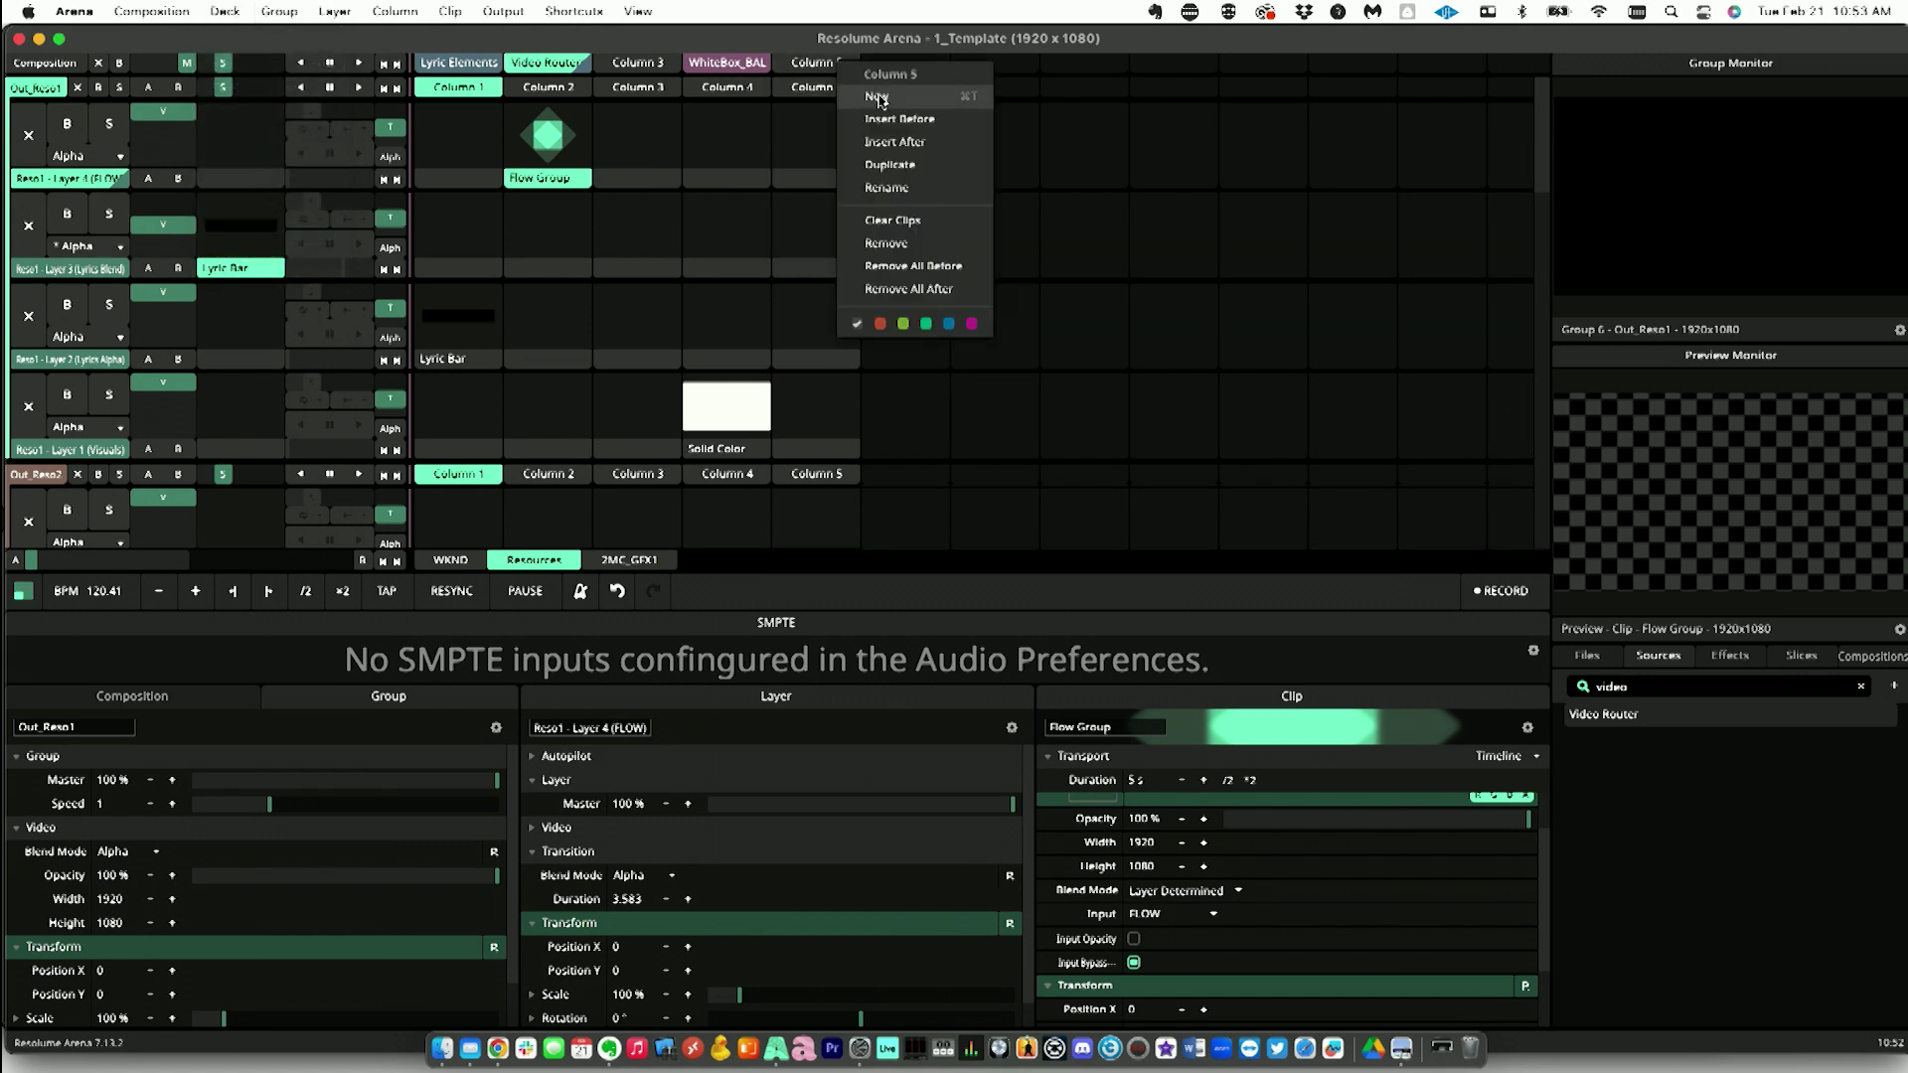
{"action": "left_click", "coordinate": [888, 142]}
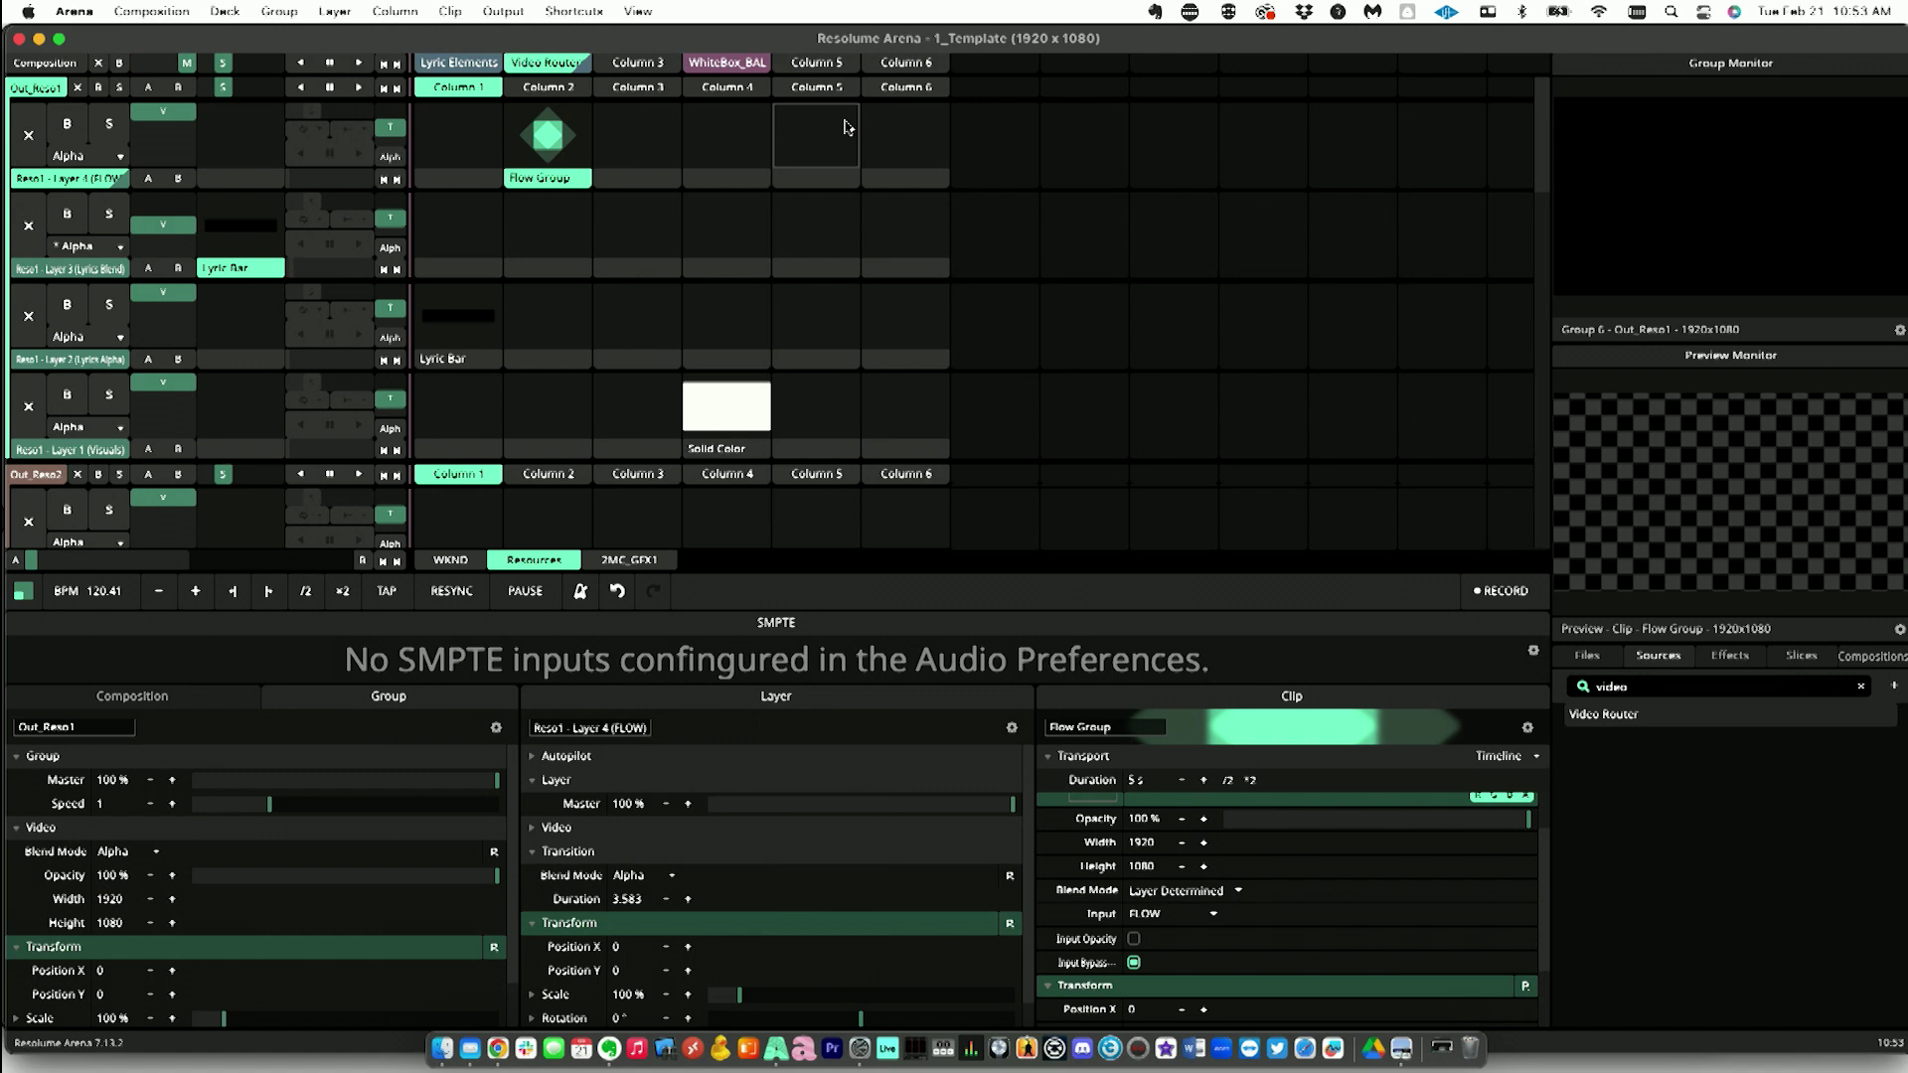
{"action": "left_click", "coordinate": [285, 8]}
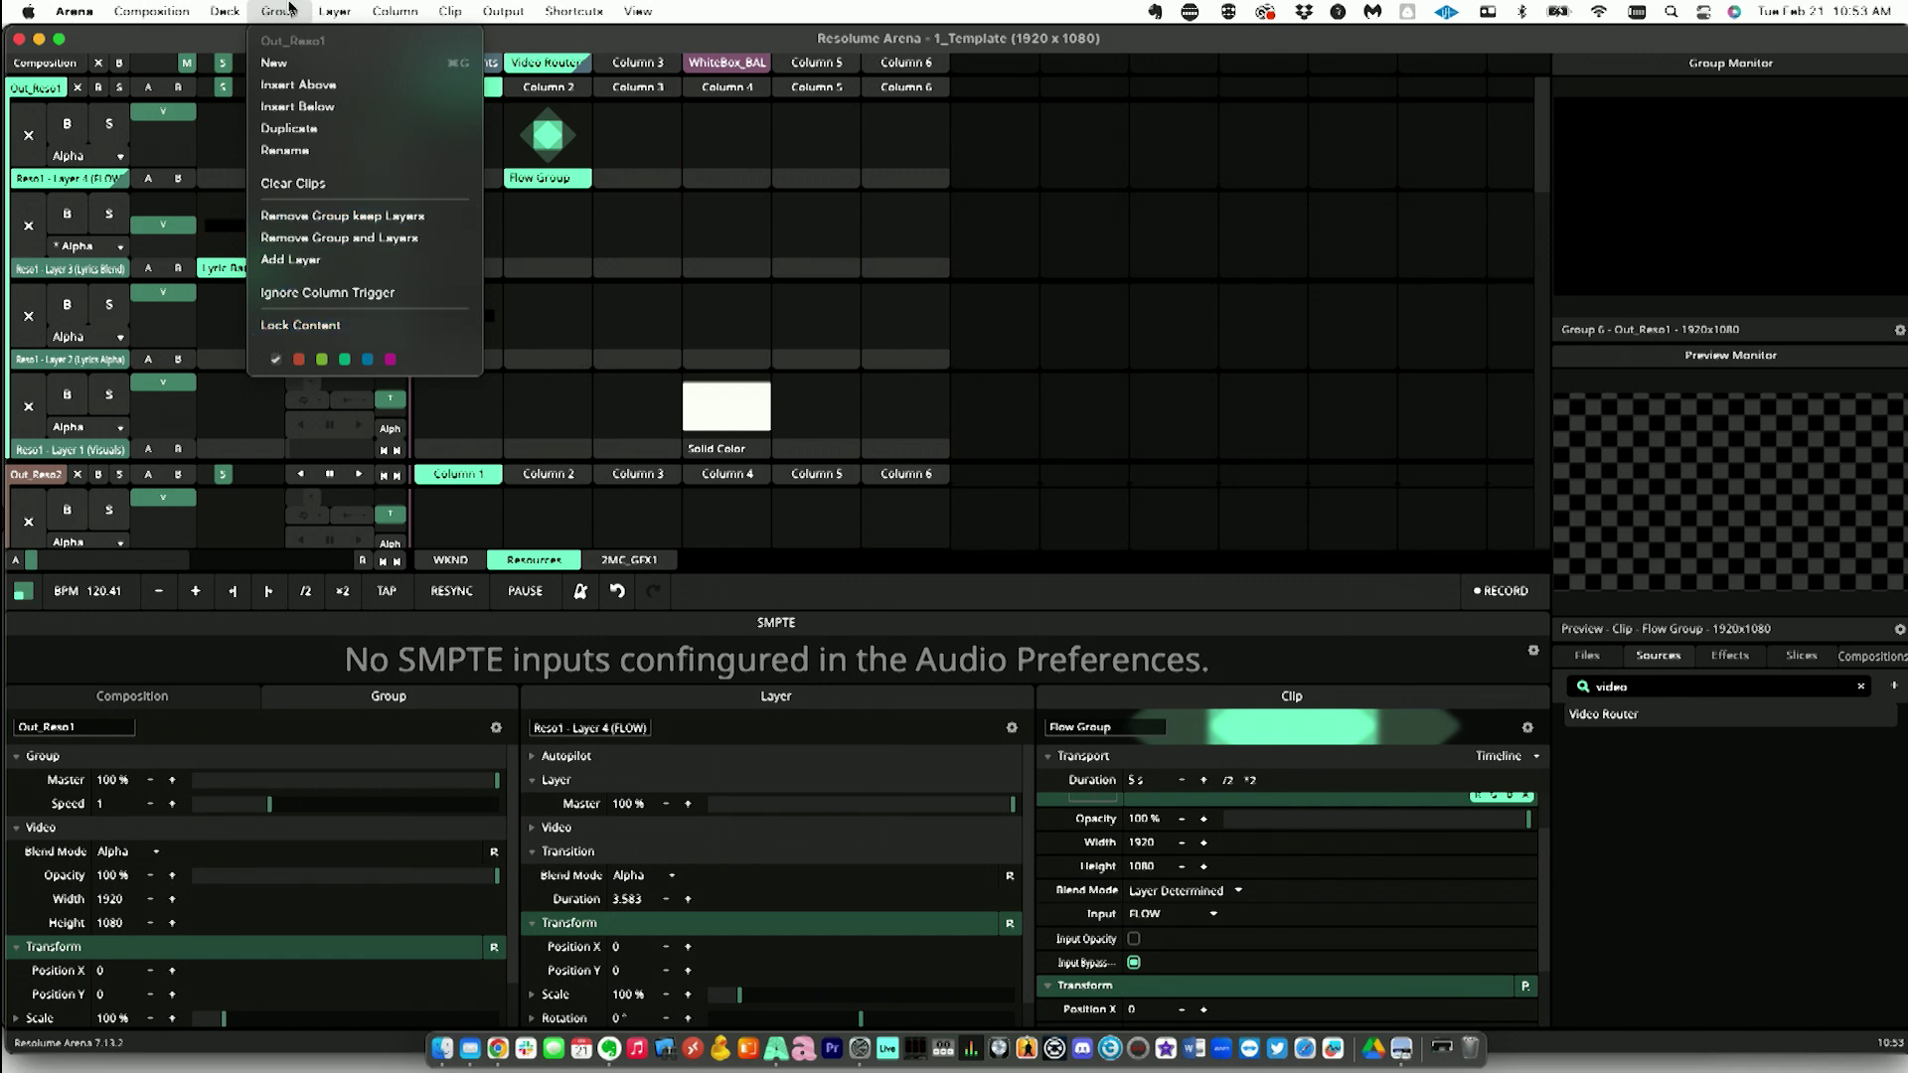
{"action": "left_click", "coordinate": [288, 8]}
{"action": "right_click", "coordinate": [62, 450]}
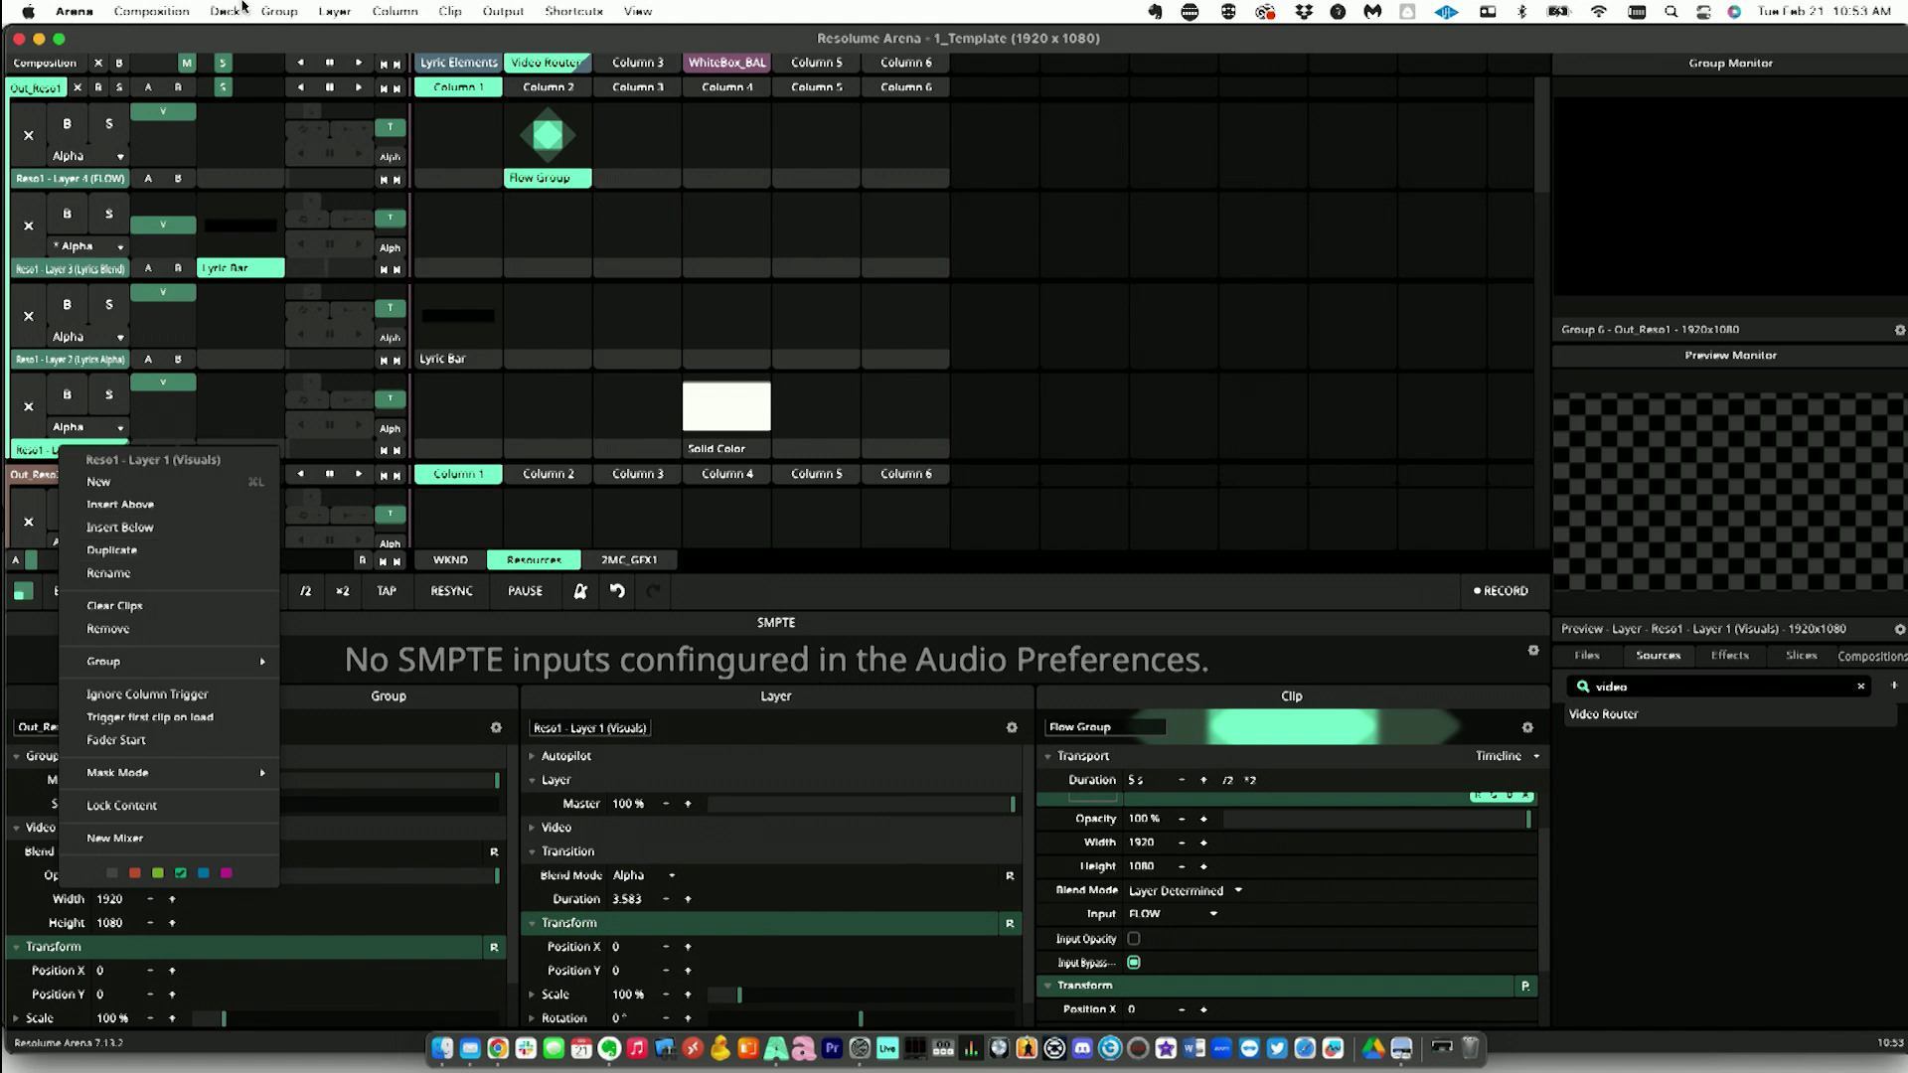
{"action": "left_click", "coordinate": [280, 10]}
{"action": "mouse_move", "coordinate": [349, 6]}
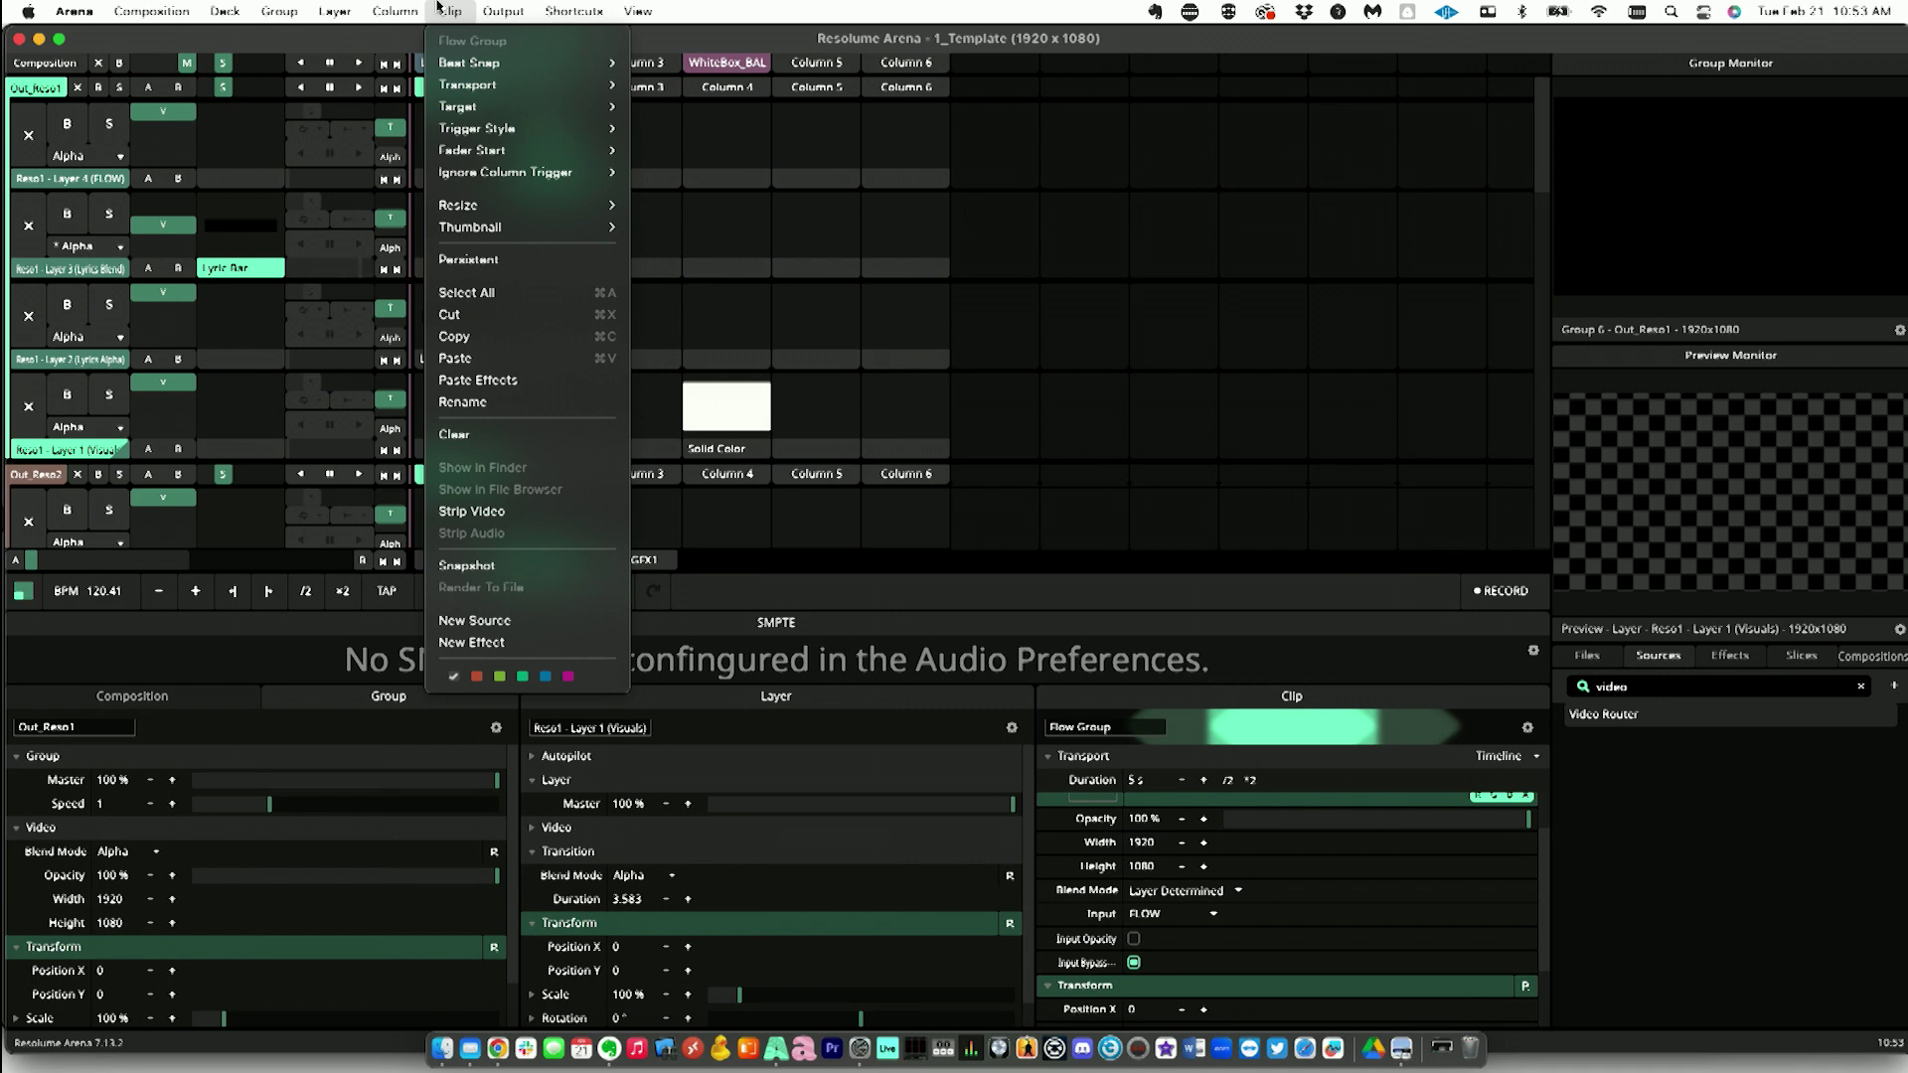
{"action": "left_click", "coordinate": [438, 9]}
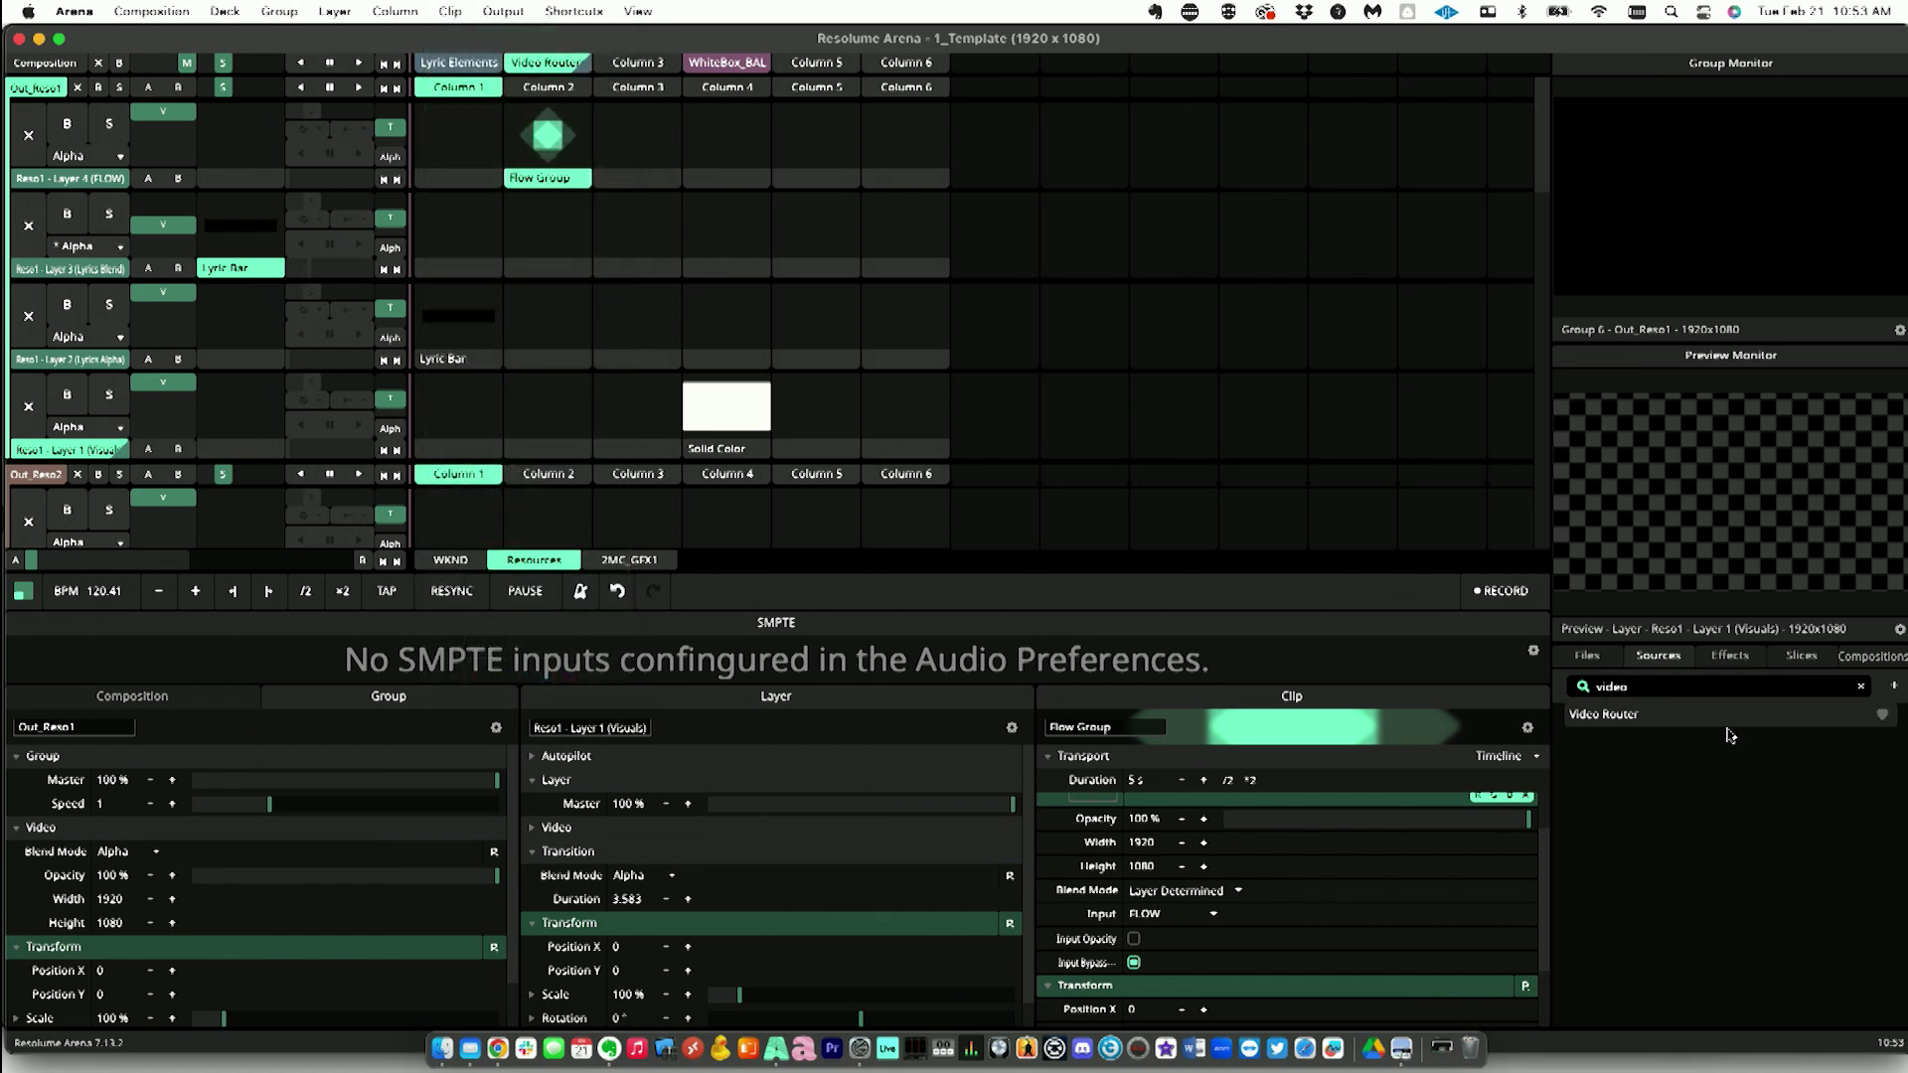
Step: Browse the available video effects
{"action": "left_click", "coordinate": [1750, 660]}
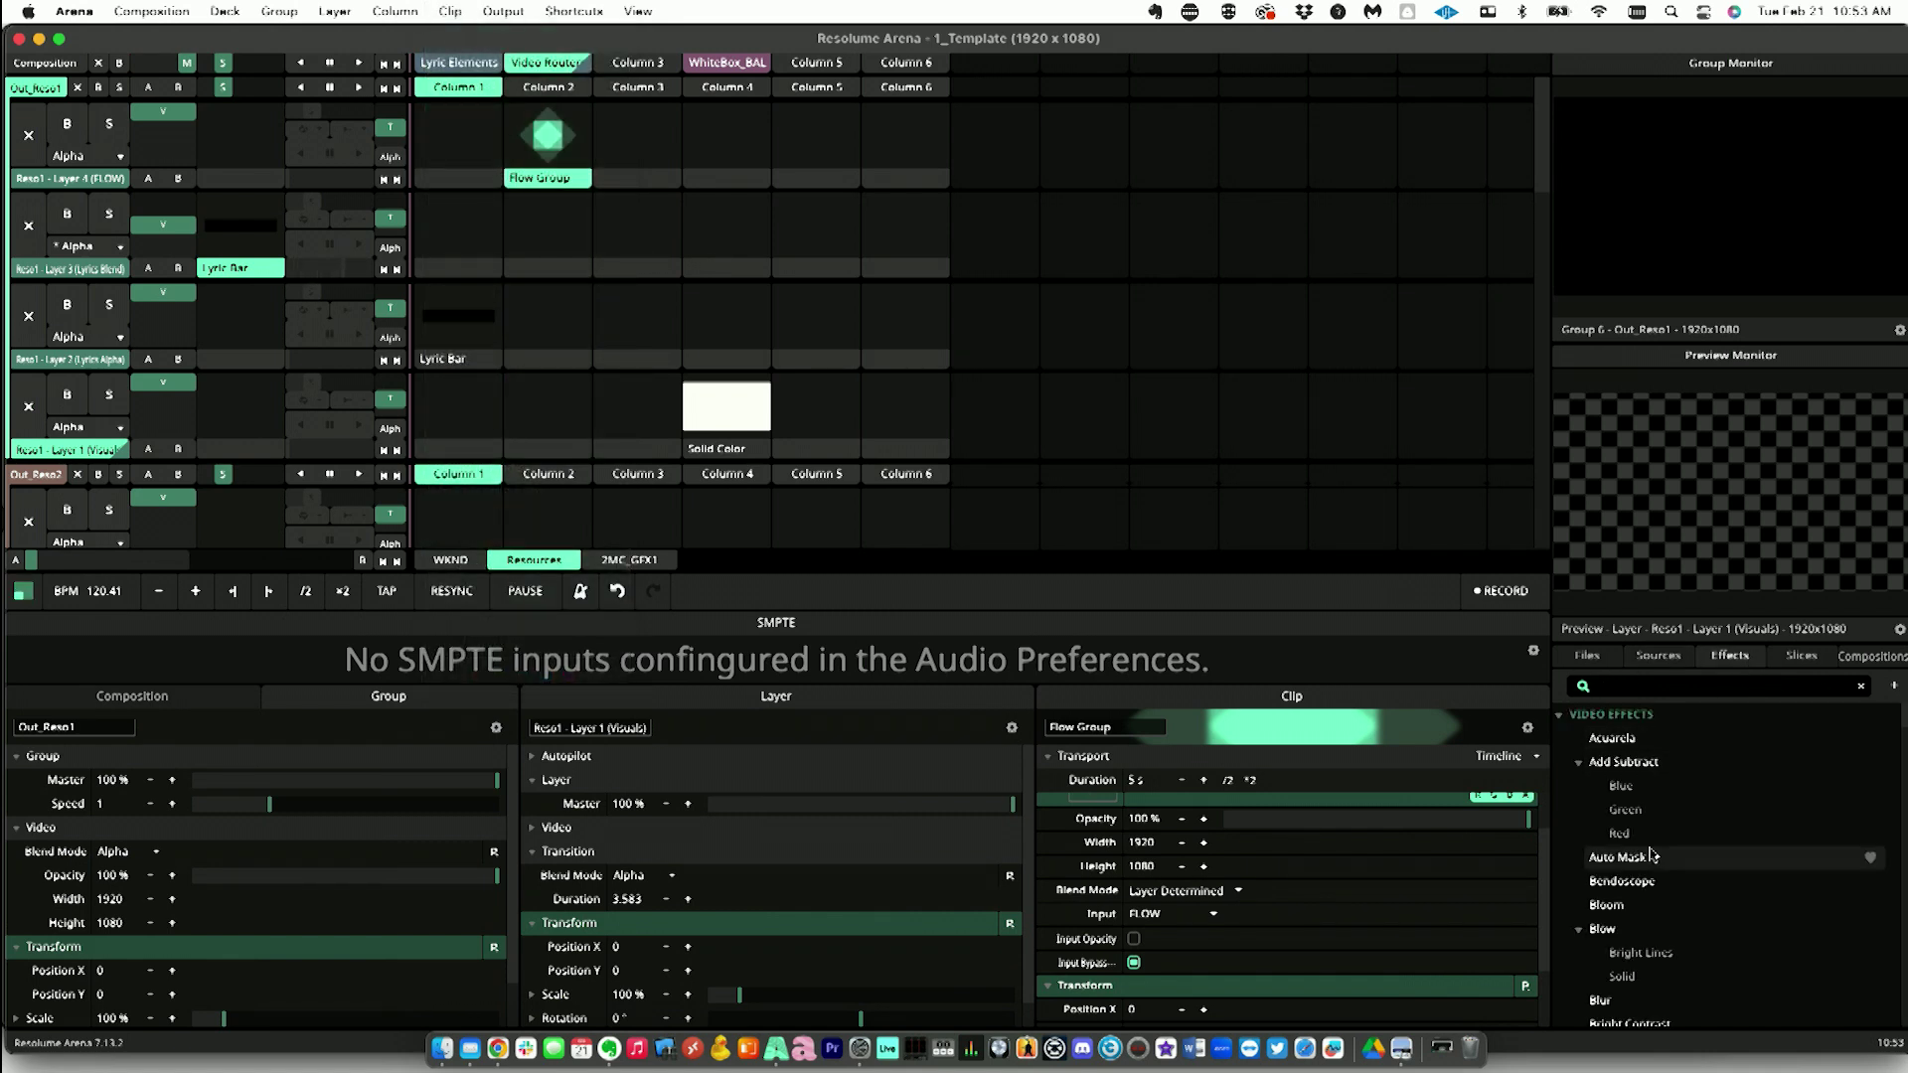
{"action": "scroll", "coordinate": [1650, 854], "scroll_direction": "down", "scroll_amount": 5}
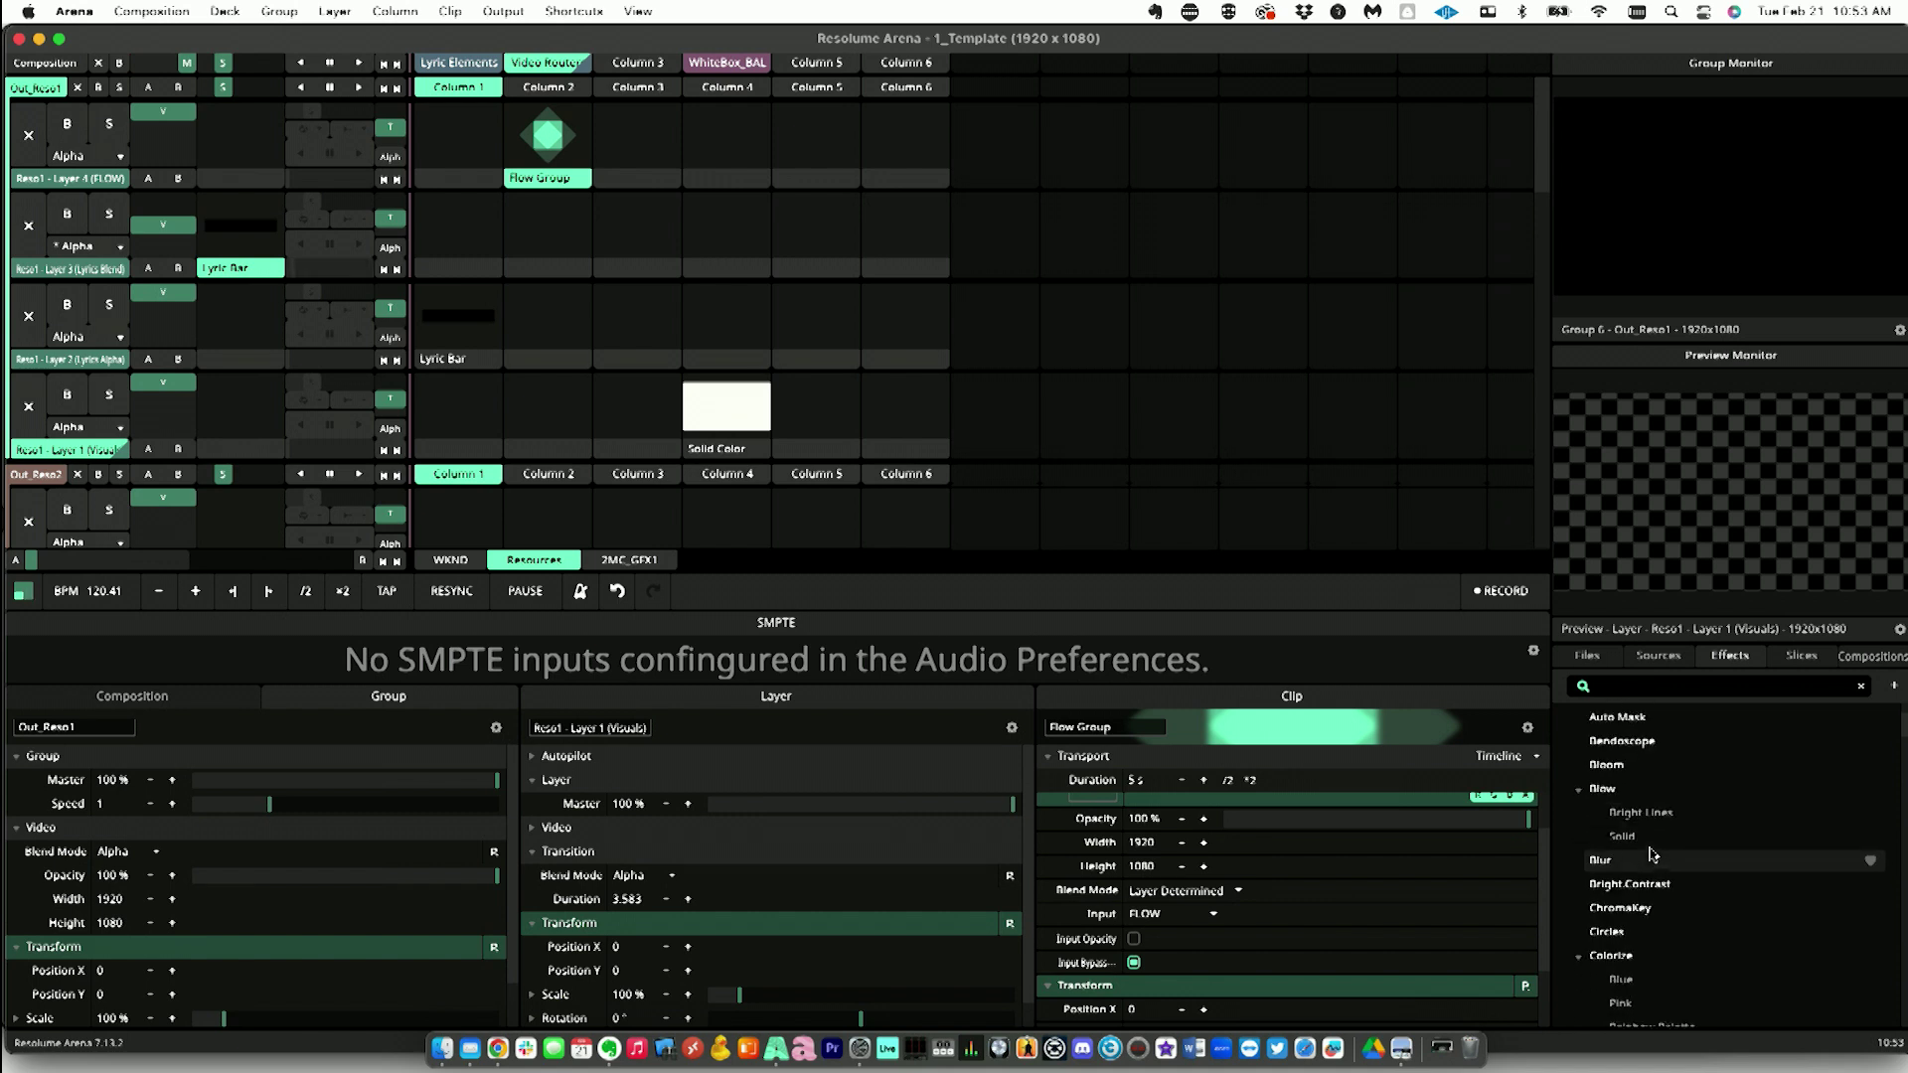
{"action": "scroll", "coordinate": [1651, 852], "scroll_direction": "down", "scroll_amount": 3}
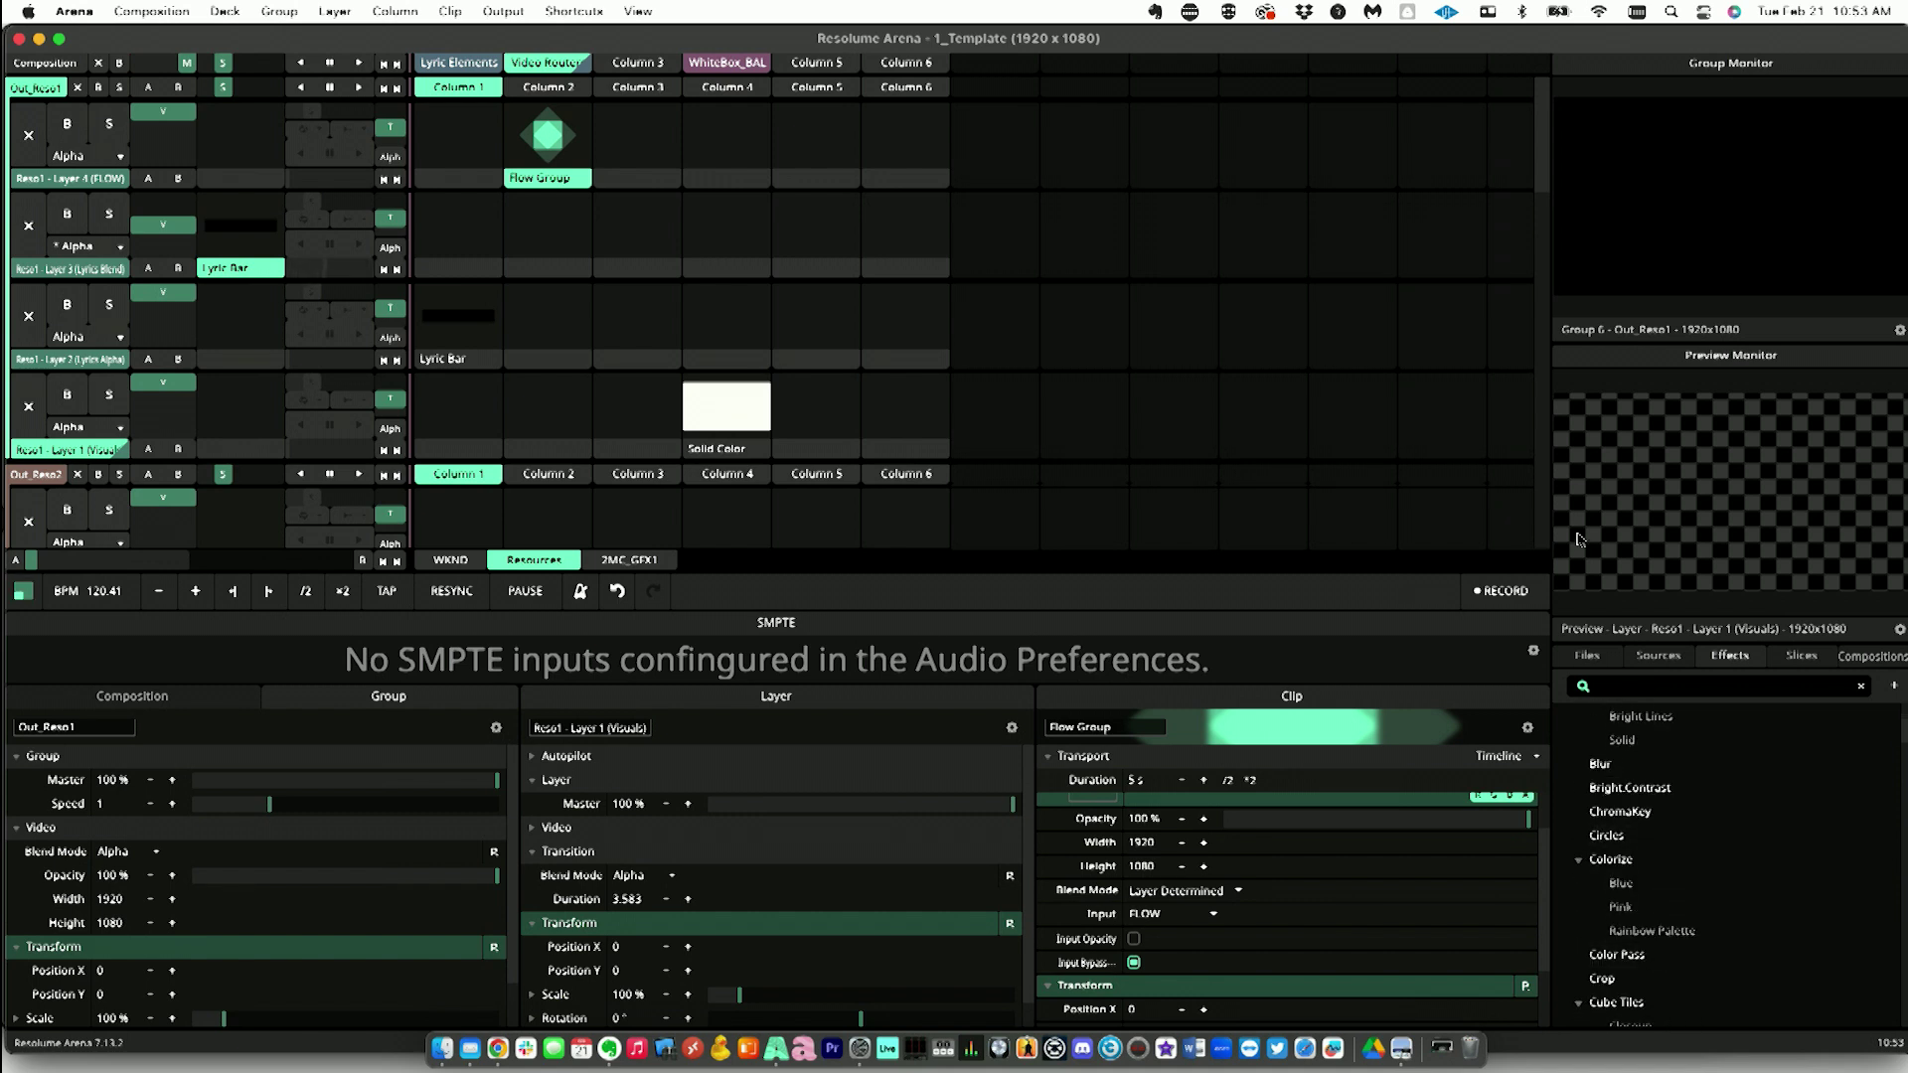
Step: Examine the Screen 1 setup in the Advanced Output window and close the window
{"action": "left_click", "coordinate": [447, 11]}
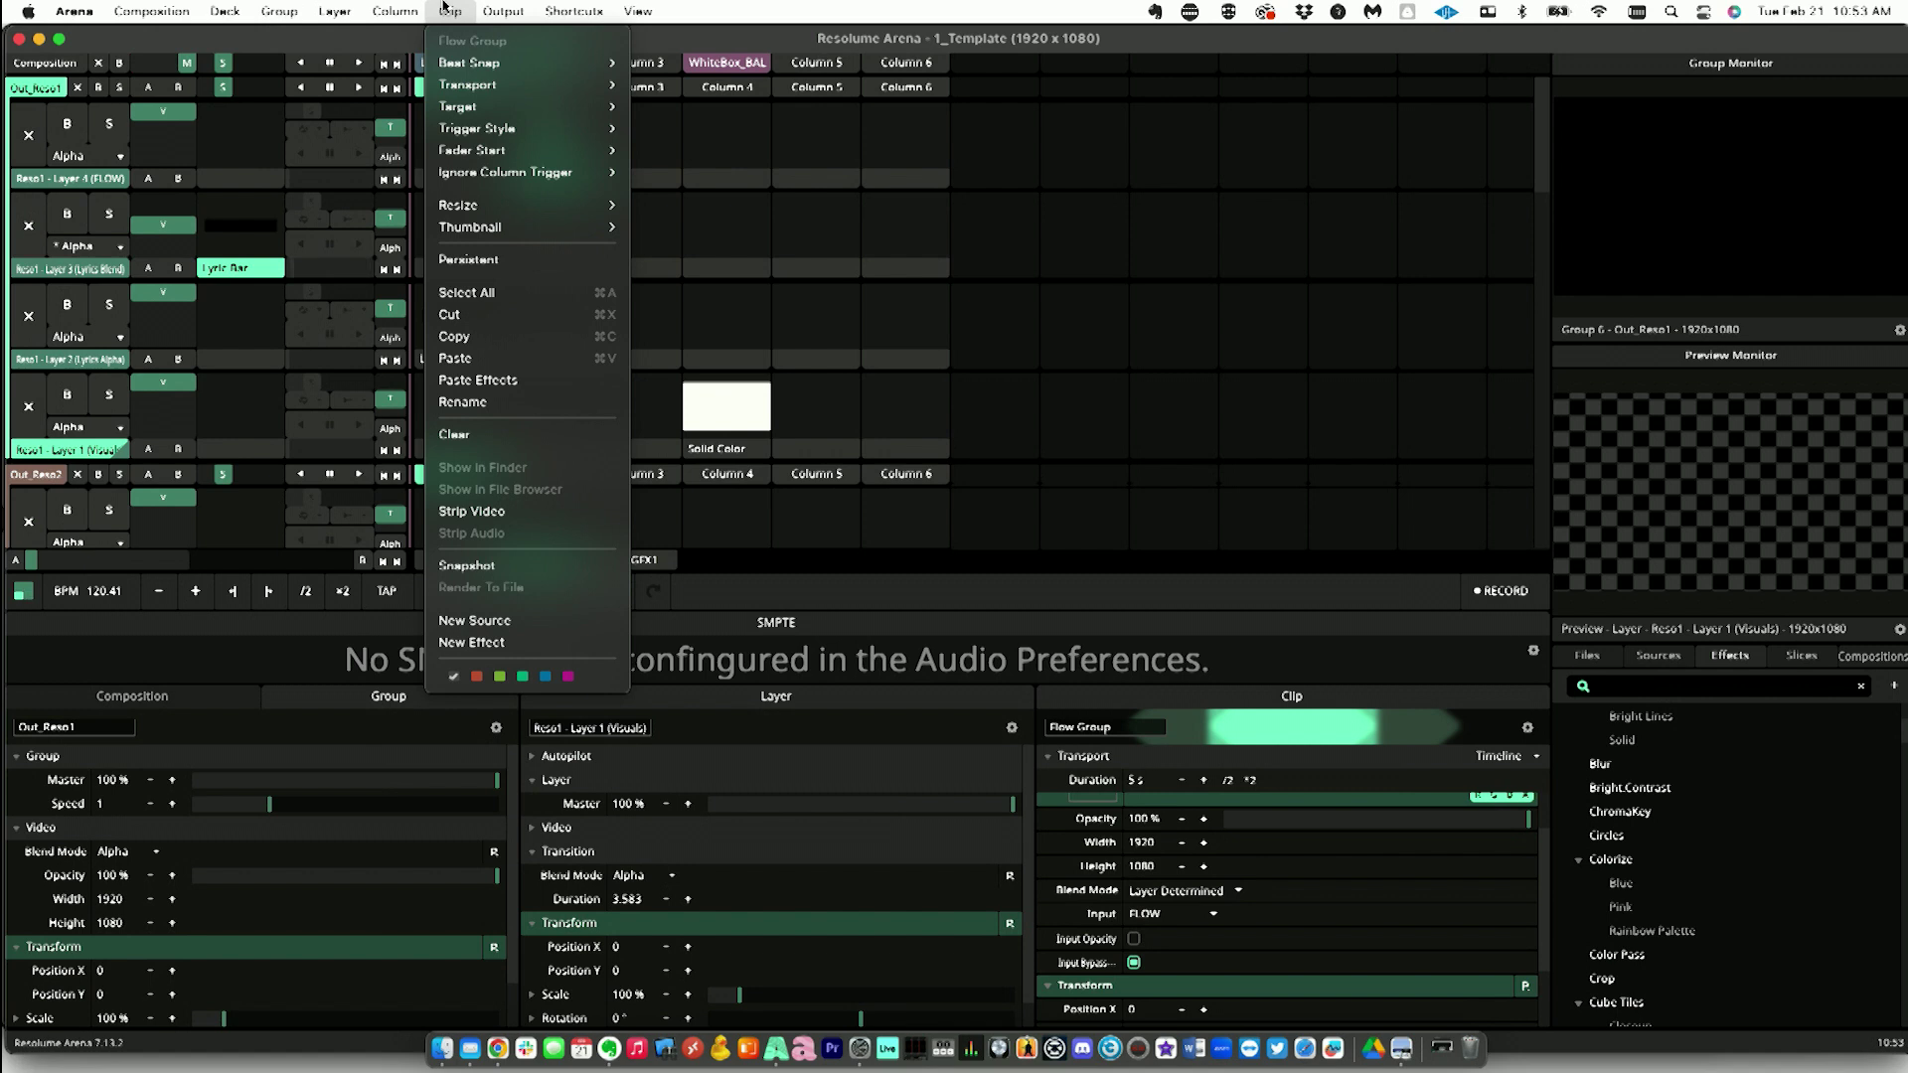
{"action": "mouse_move", "coordinate": [508, 7]}
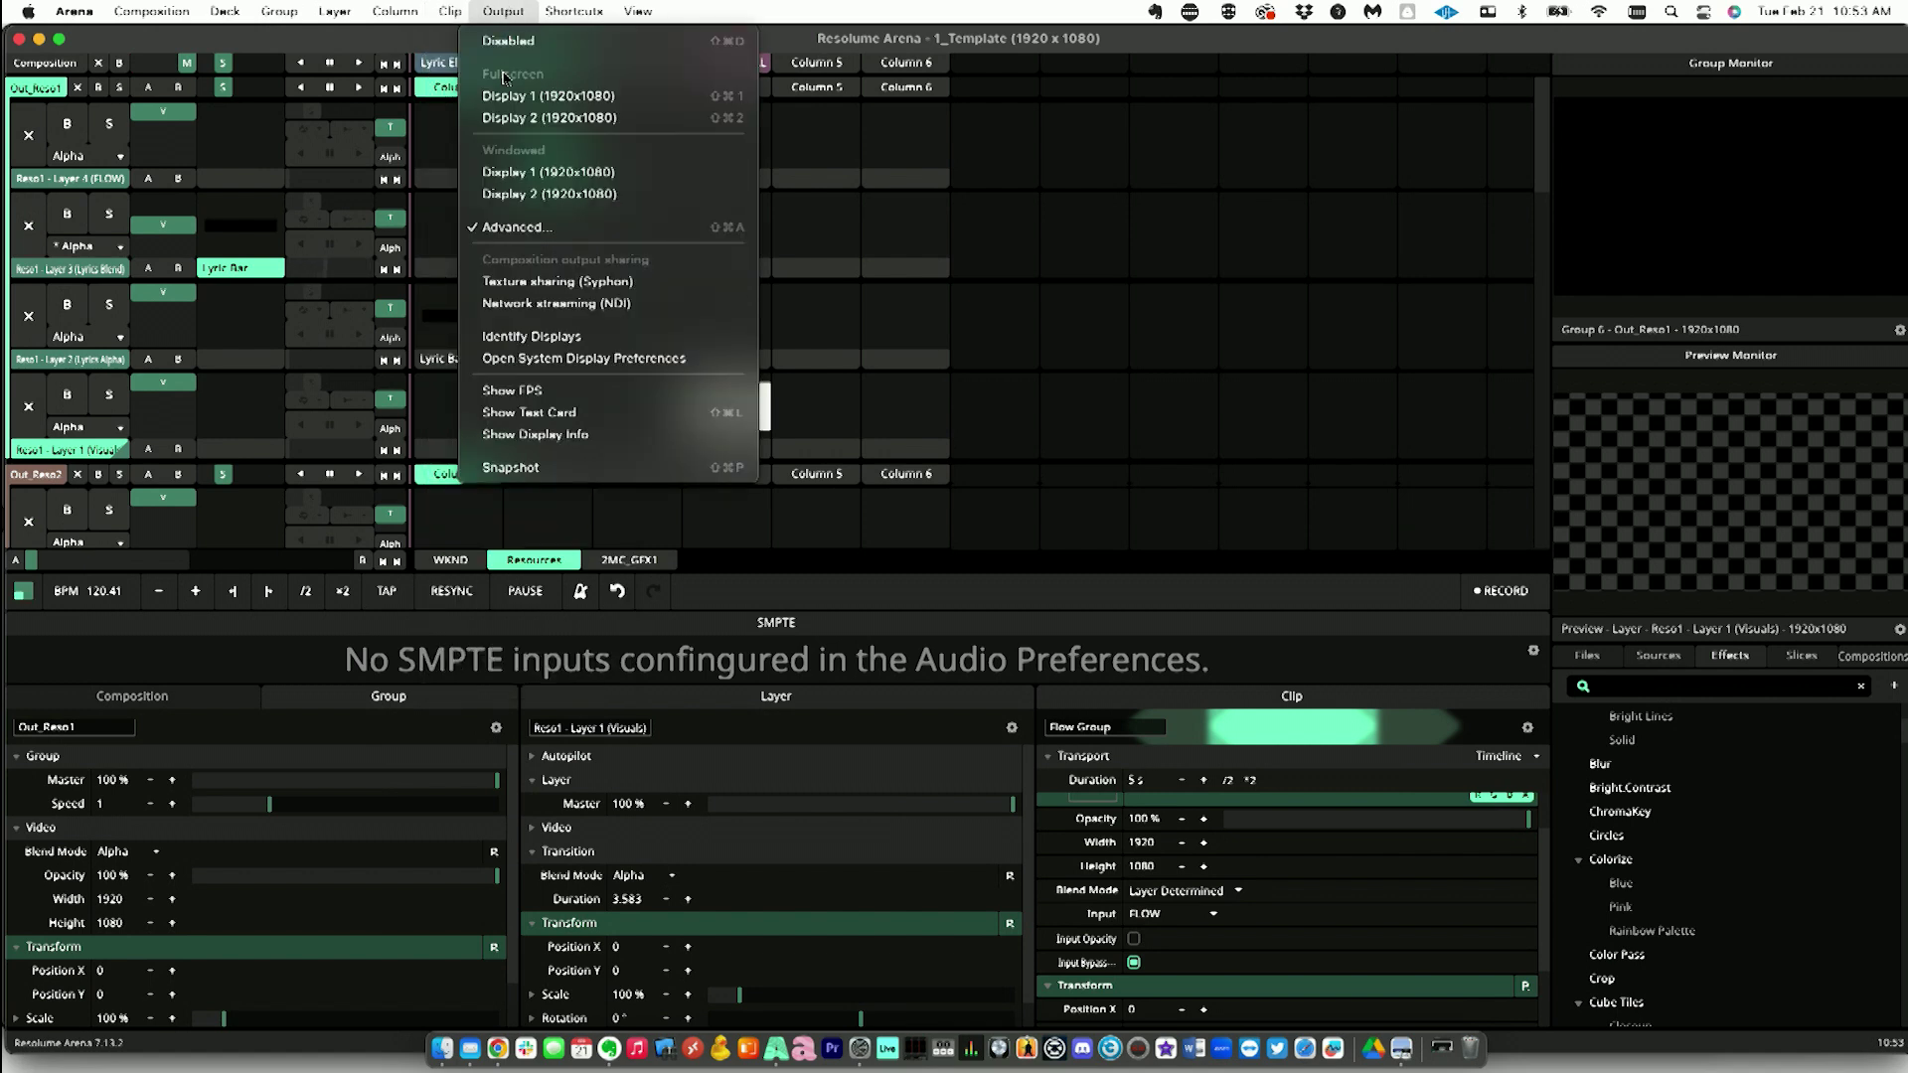
{"action": "left_click", "coordinate": [587, 228]}
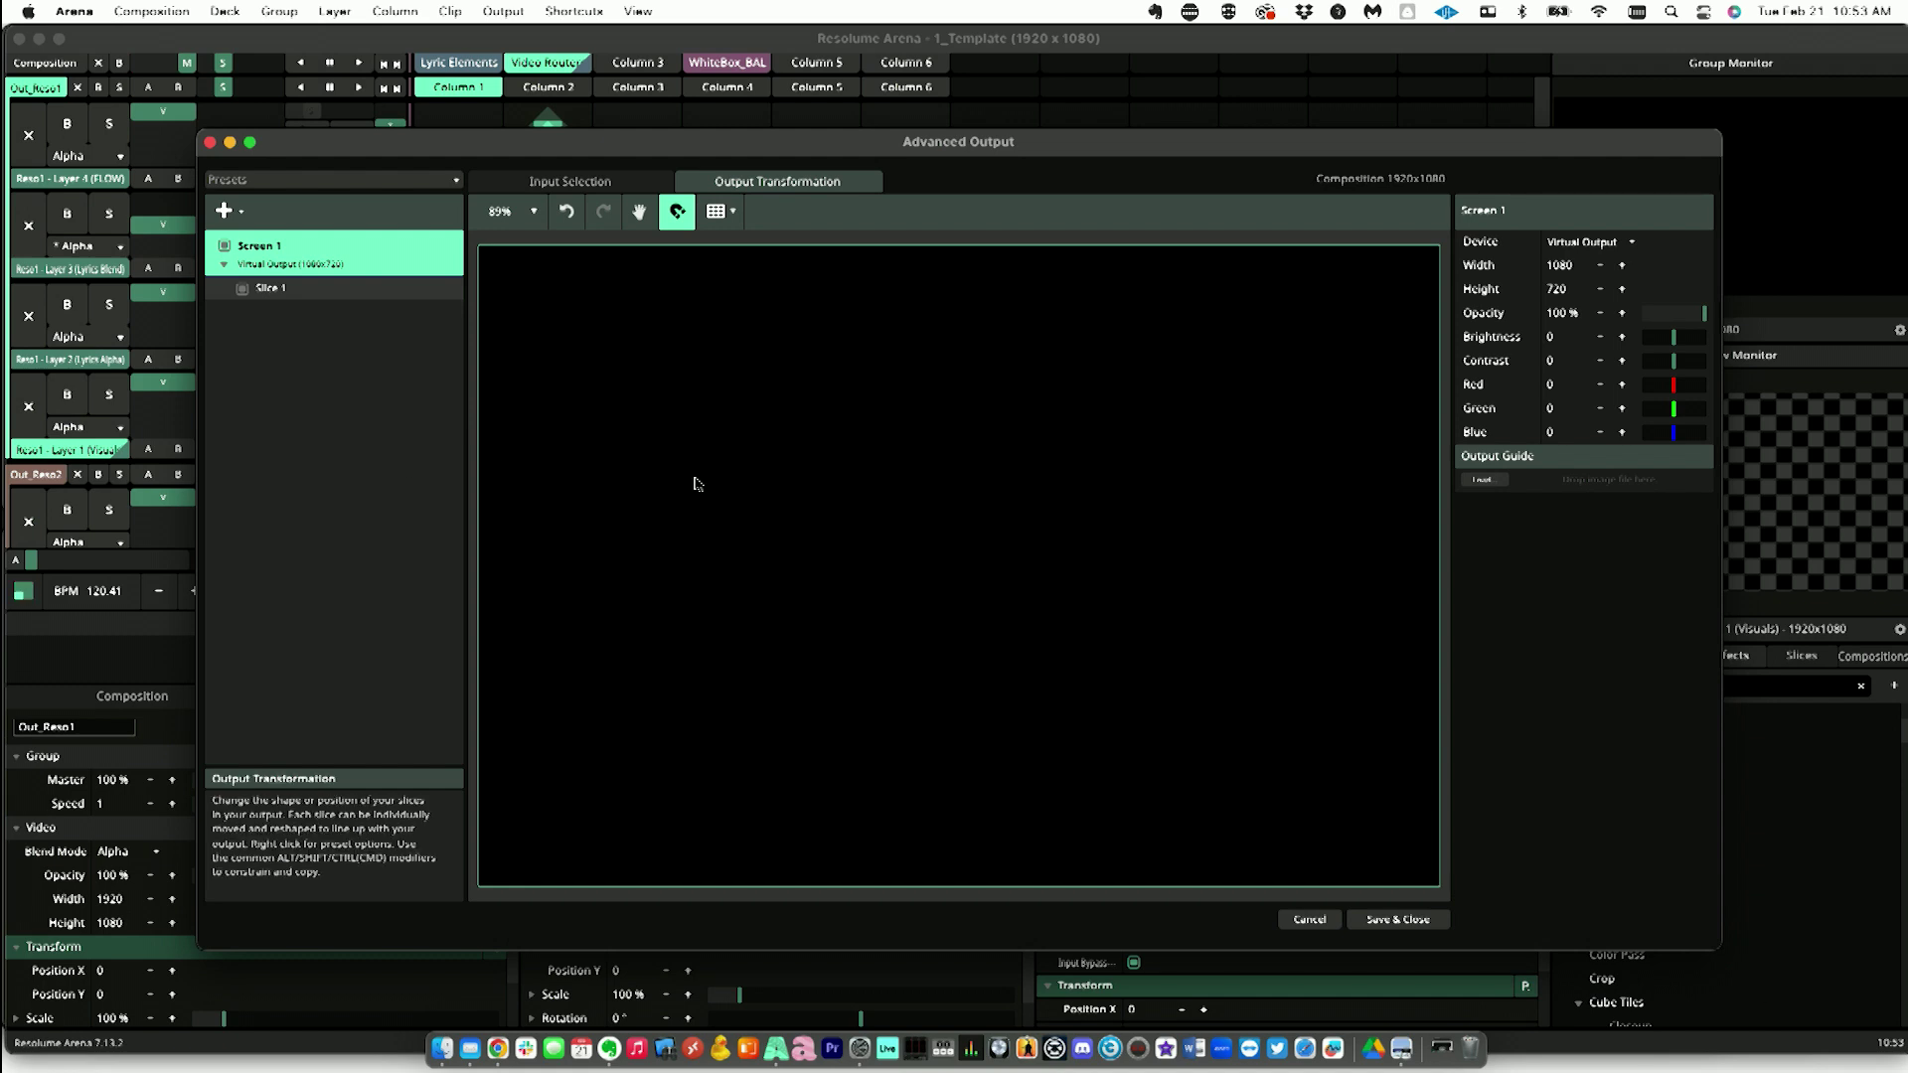
{"action": "left_click", "coordinate": [210, 142]}
Step: Enter MIDI shortcut editing, select the WKND deck as a mapping target, and leave the editing mode
{"action": "left_click", "coordinate": [566, 8]}
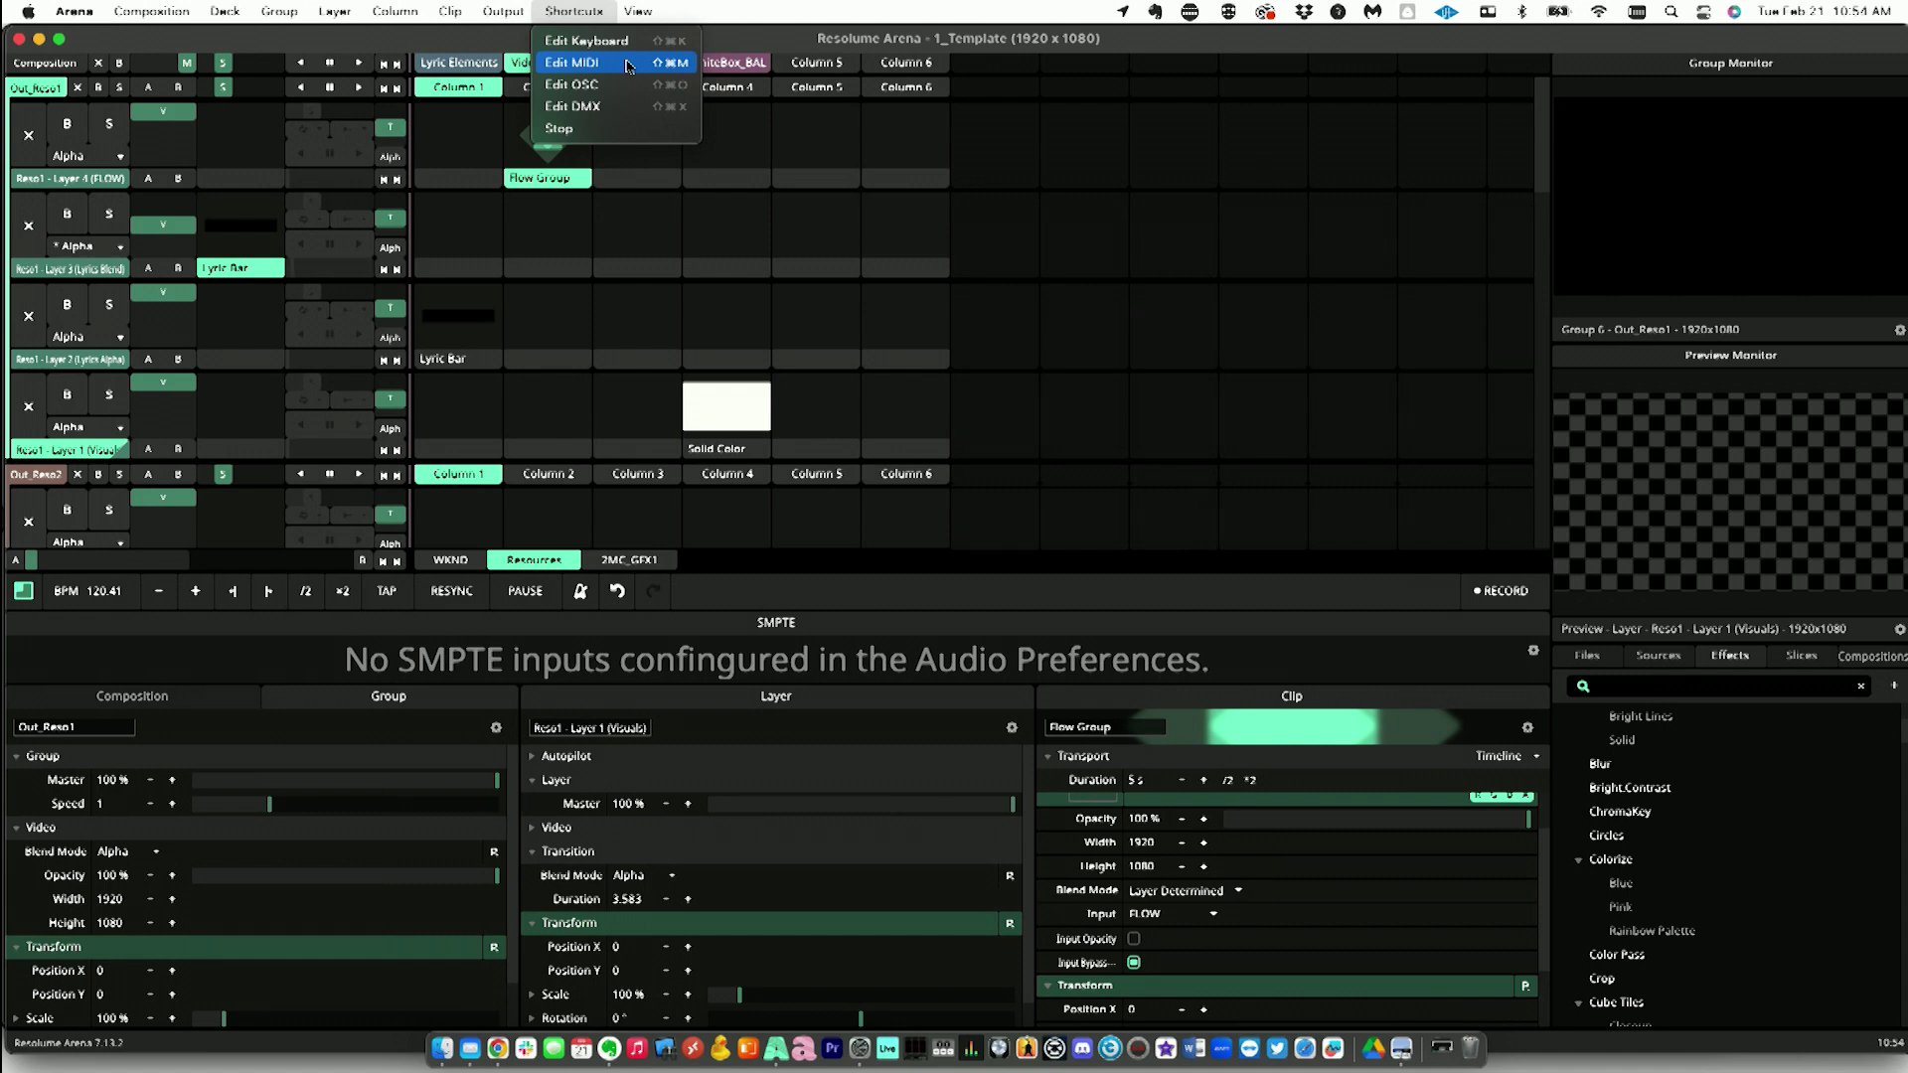
{"action": "left_click", "coordinate": [594, 8]}
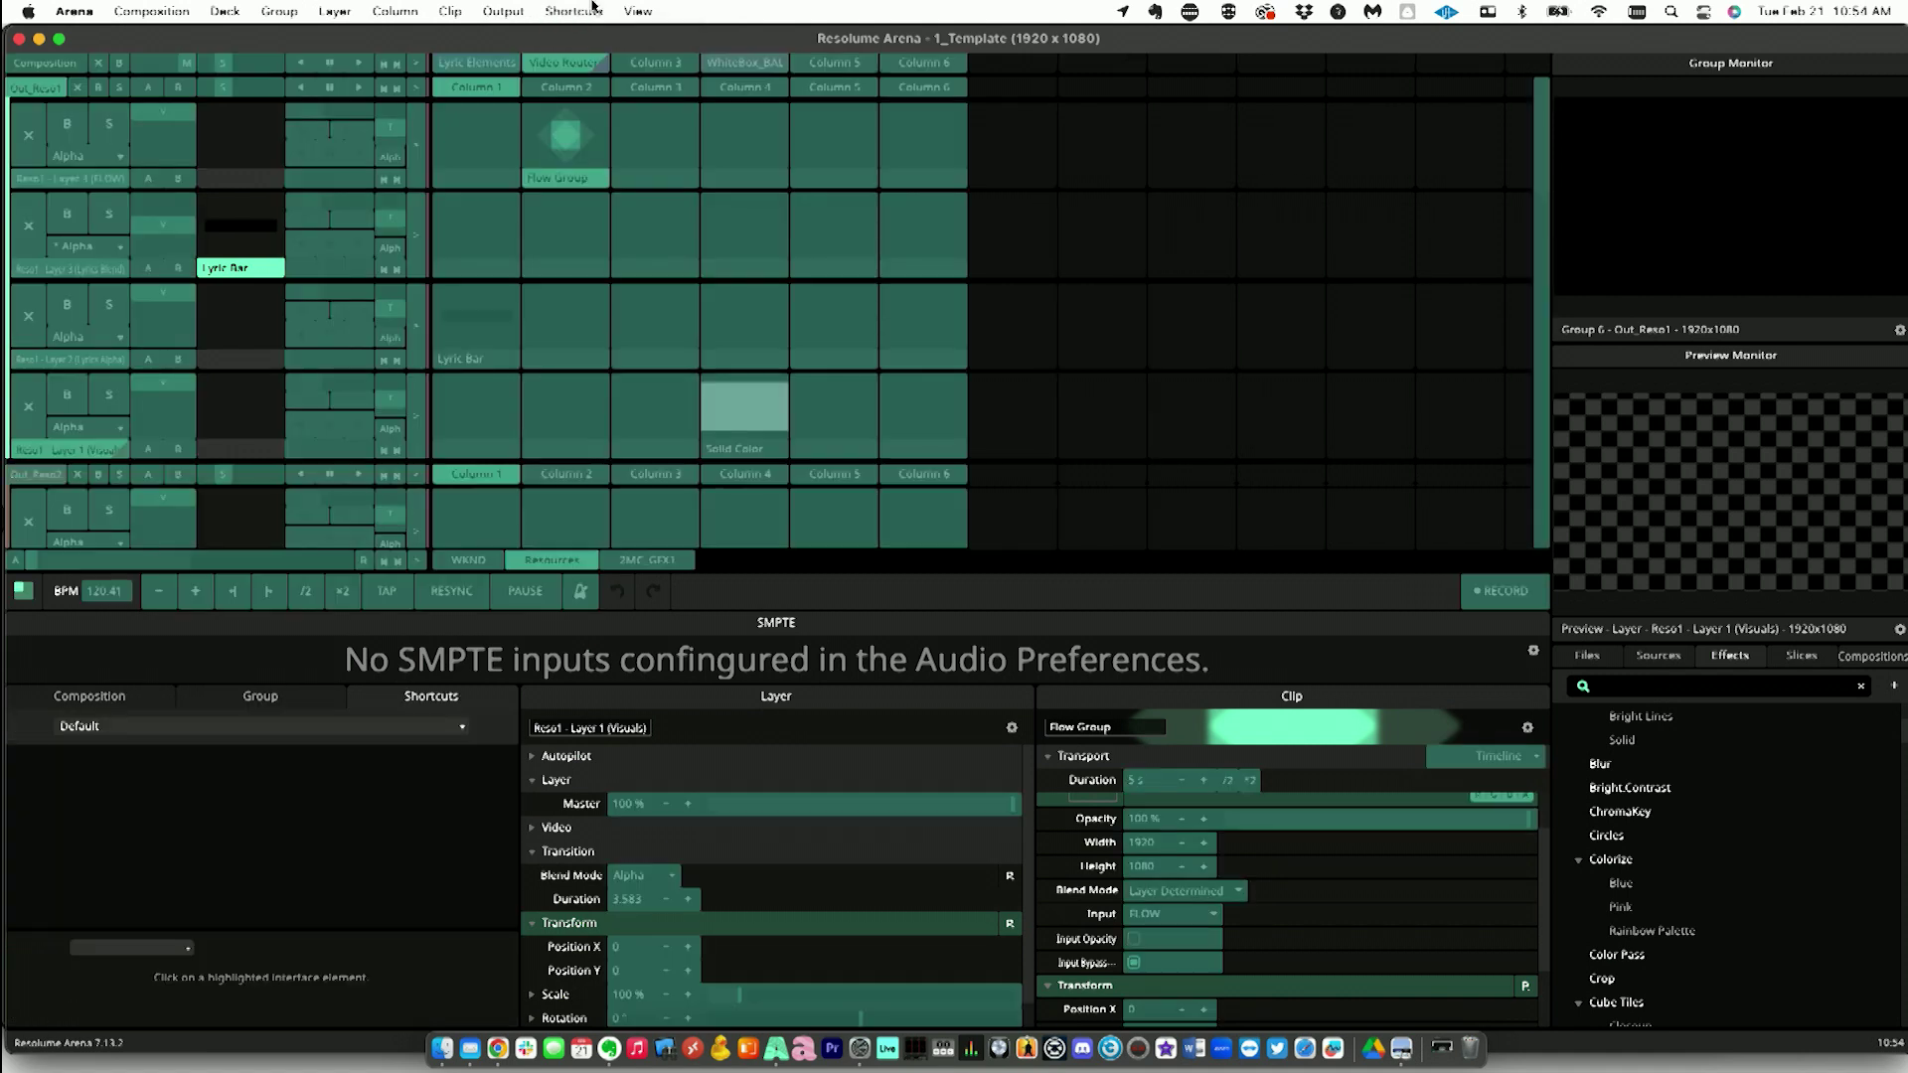
{"action": "left_click", "coordinate": [470, 561]}
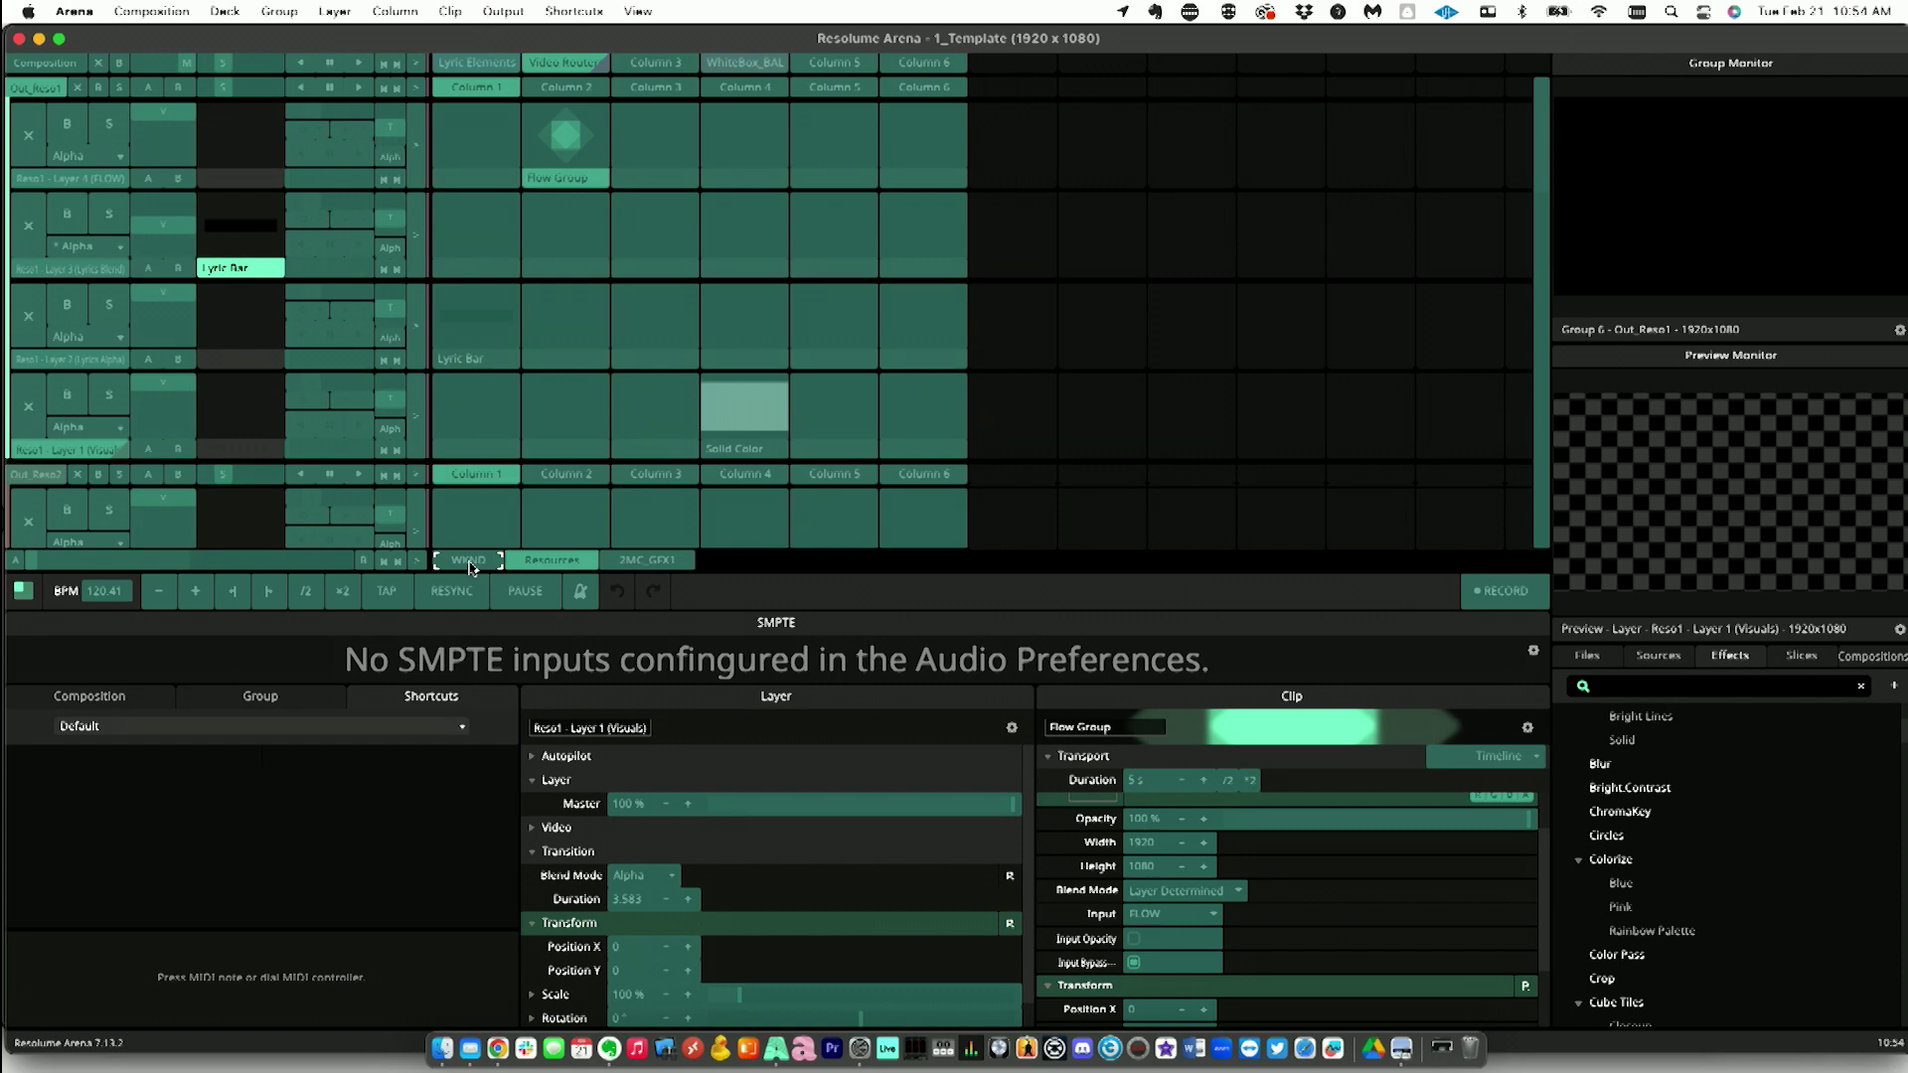
{"action": "key", "text": "super+m"}
Step: Show the Ableton Link control and hide it again
{"action": "left_click", "coordinate": [638, 11]}
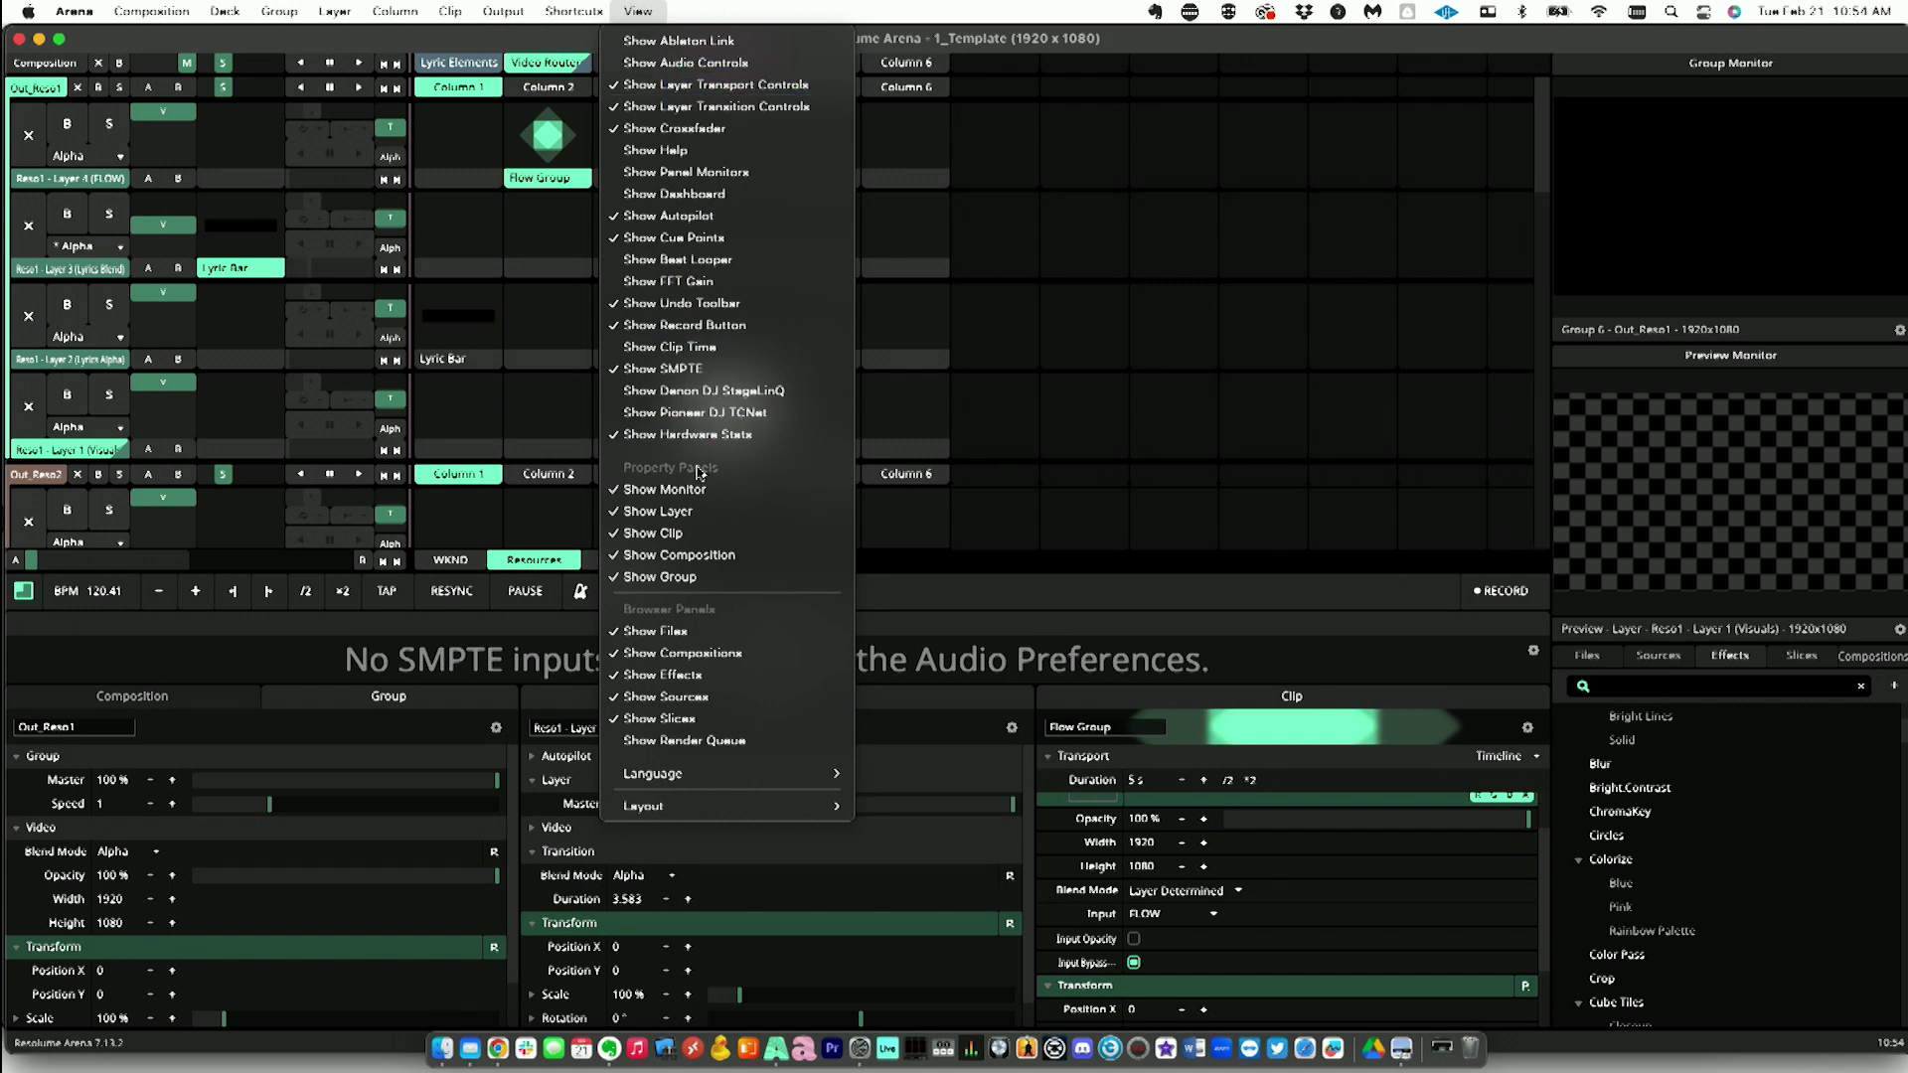
{"action": "left_click", "coordinate": [692, 42]}
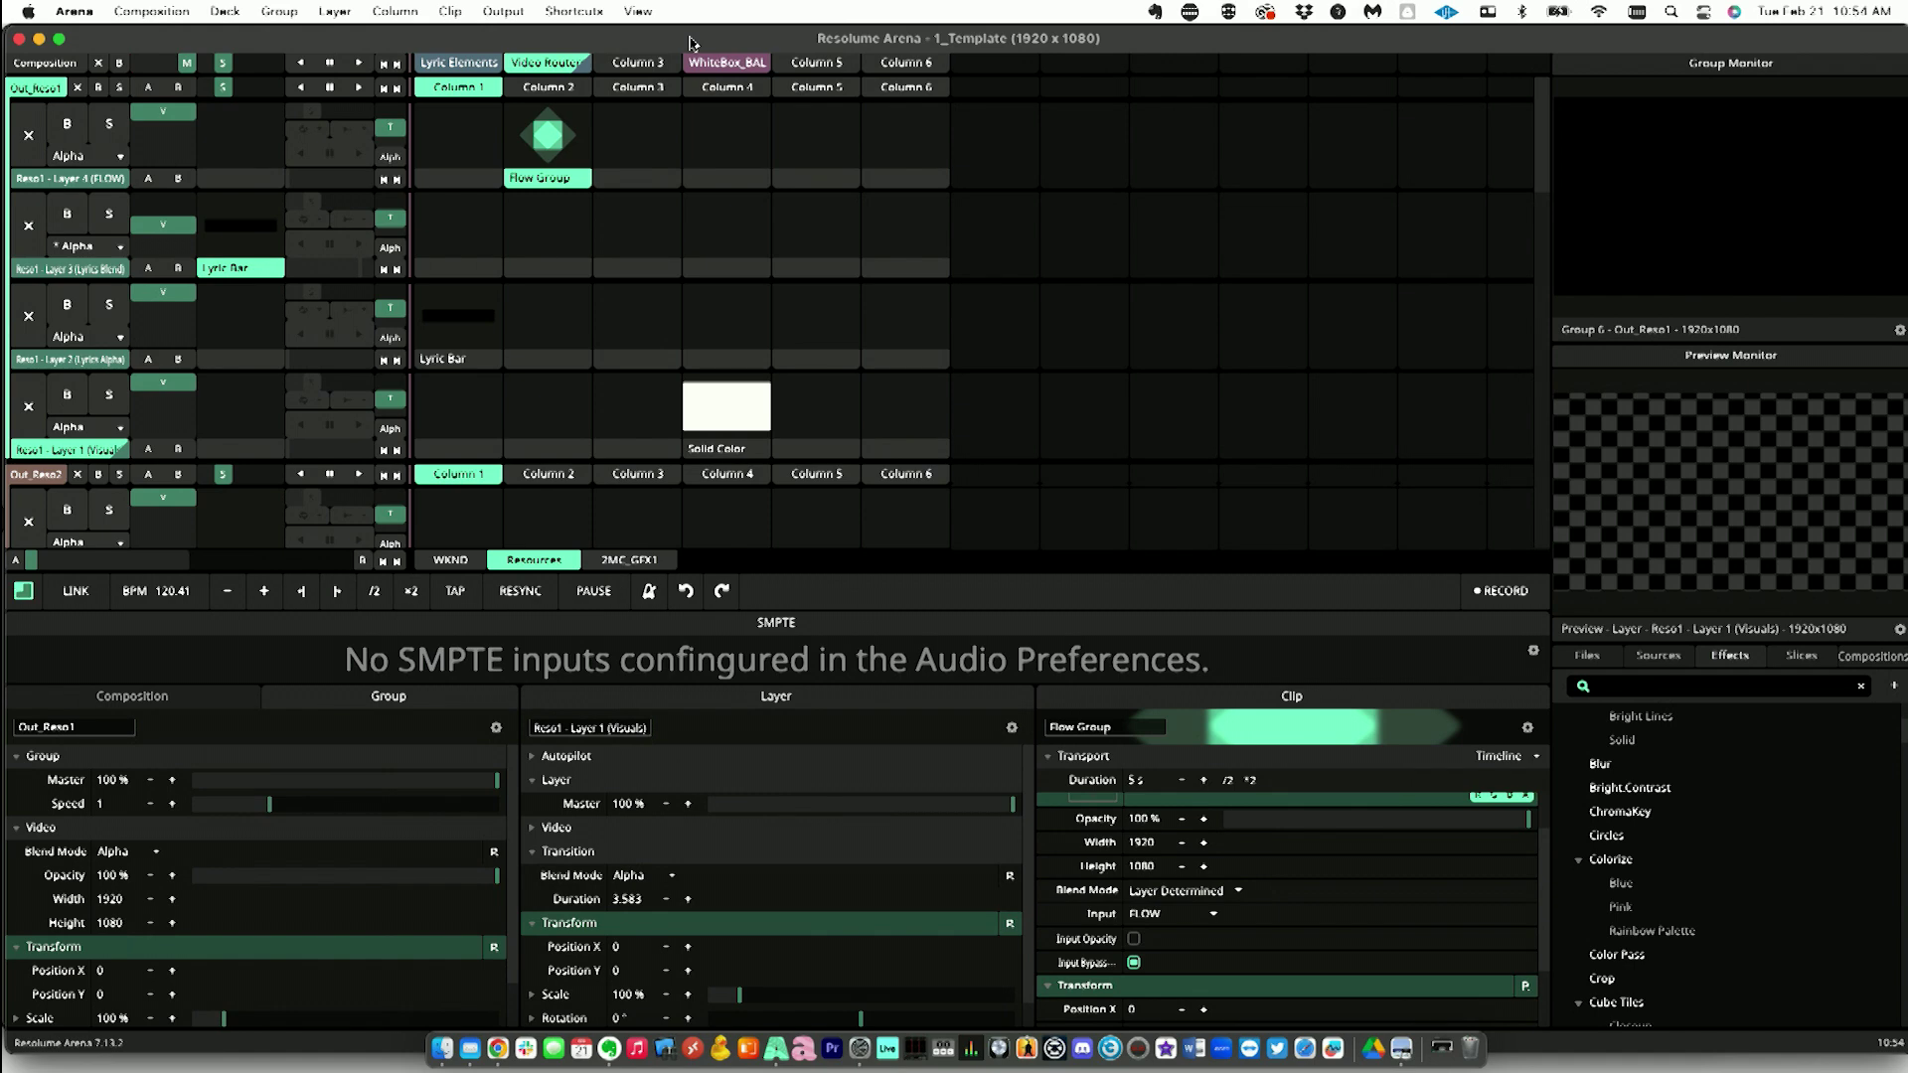
{"action": "left_click", "coordinate": [656, 9]}
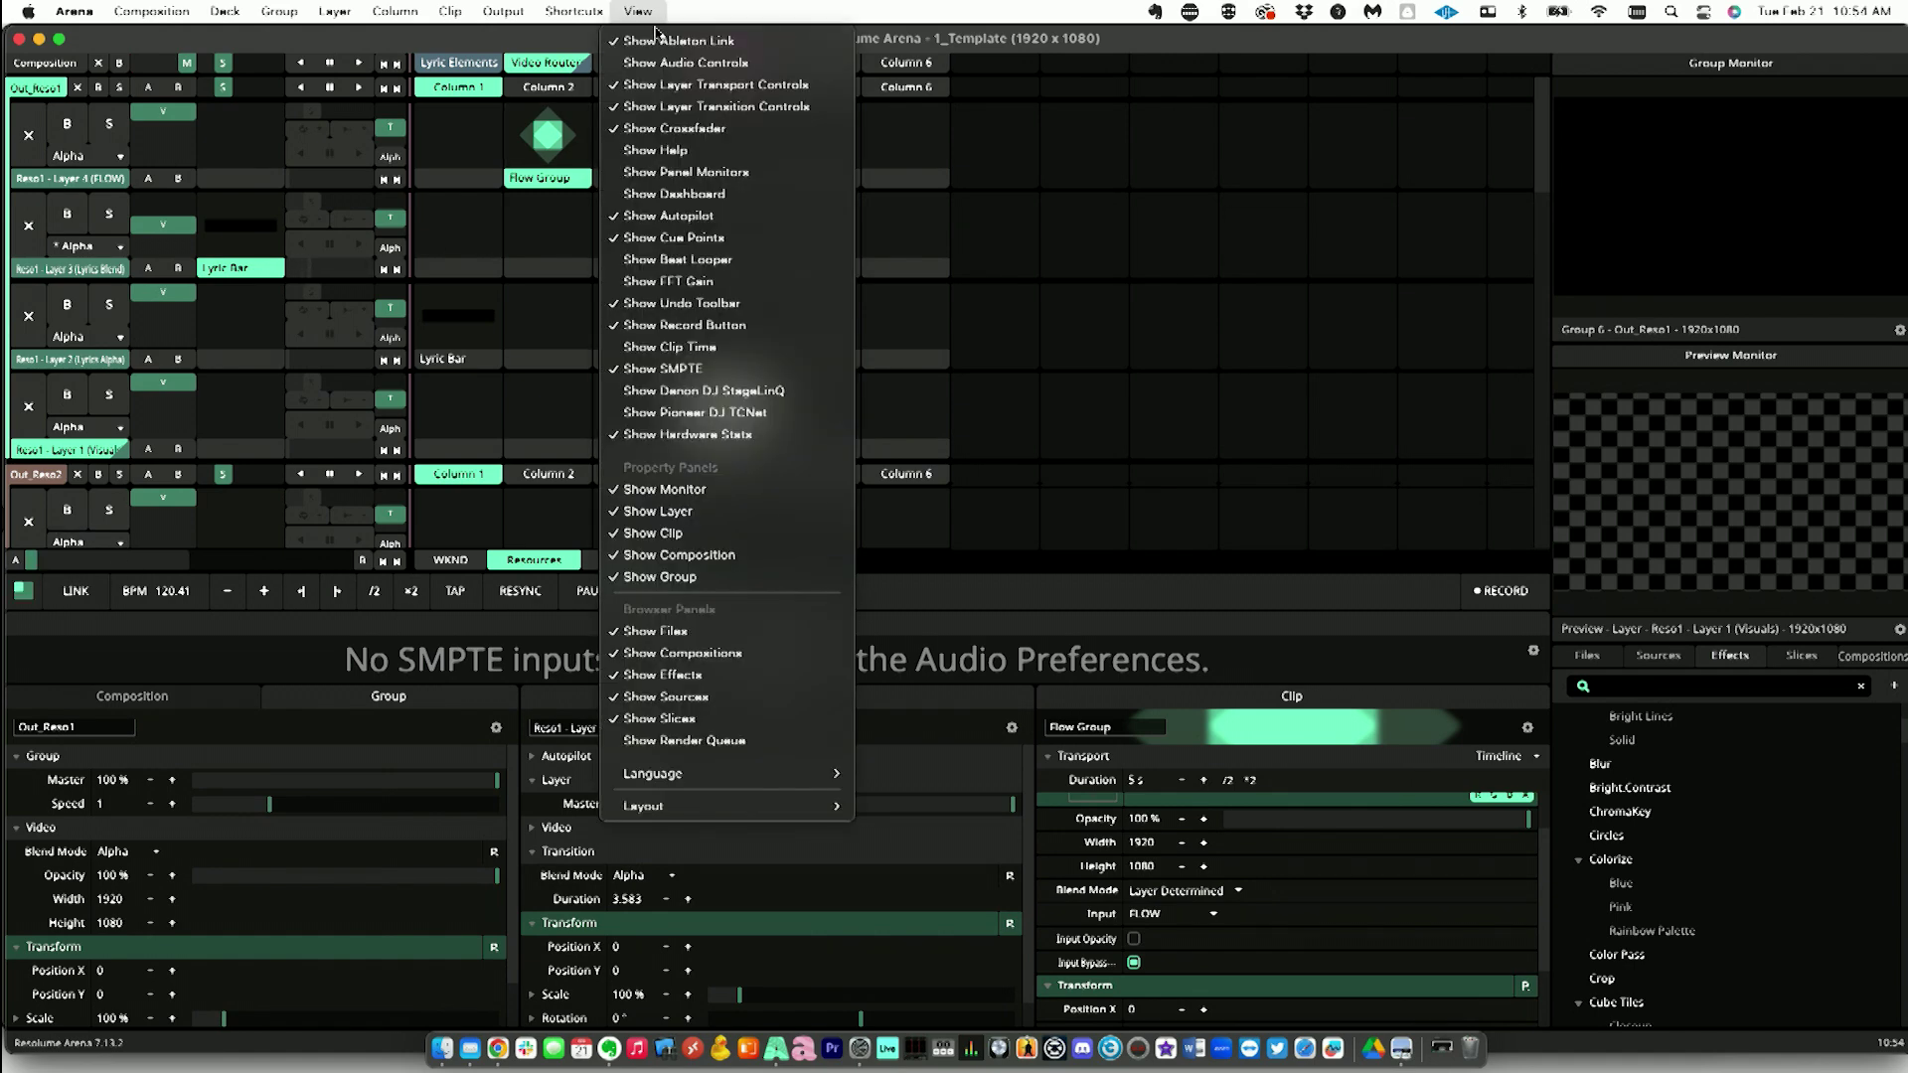
{"action": "left_click", "coordinate": [658, 40]}
Step: Show the audio controls in the interface and hide them again
{"action": "left_click", "coordinate": [648, 7]}
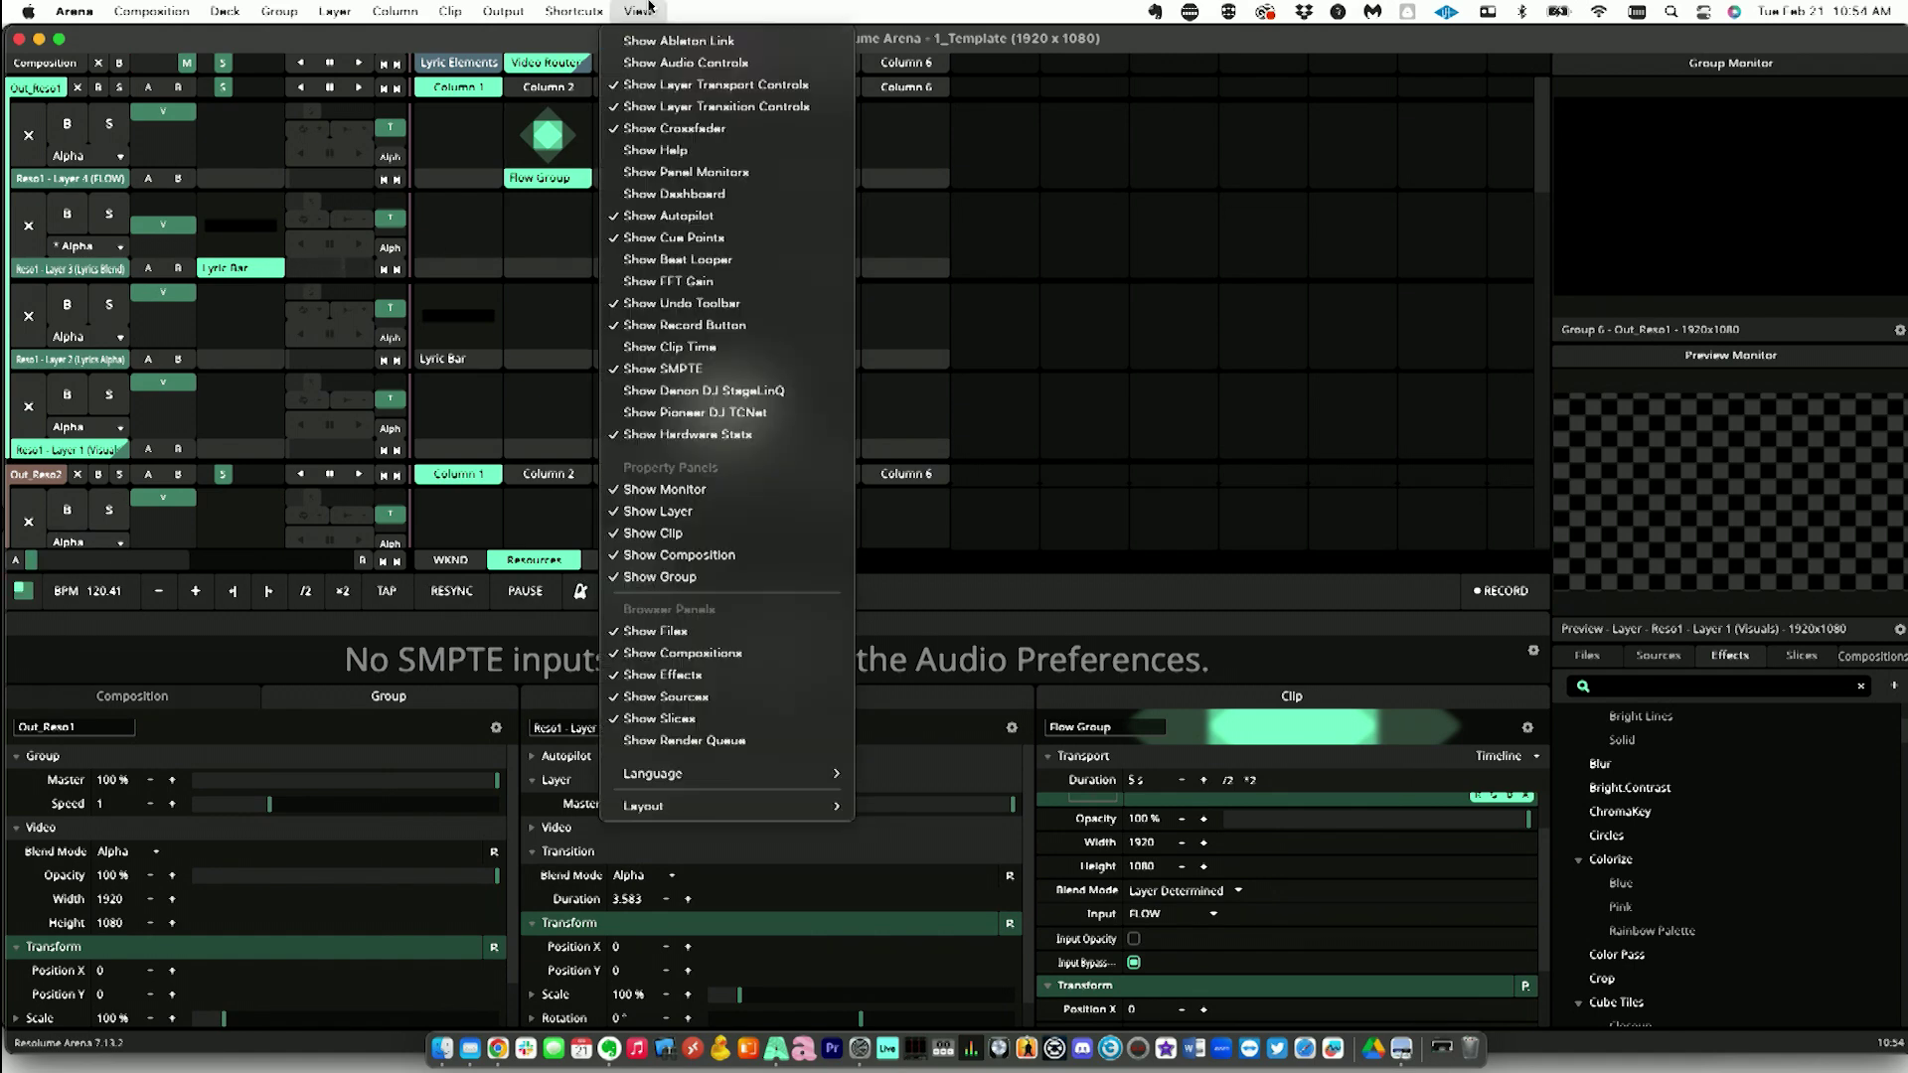
{"action": "left_click", "coordinate": [778, 65]}
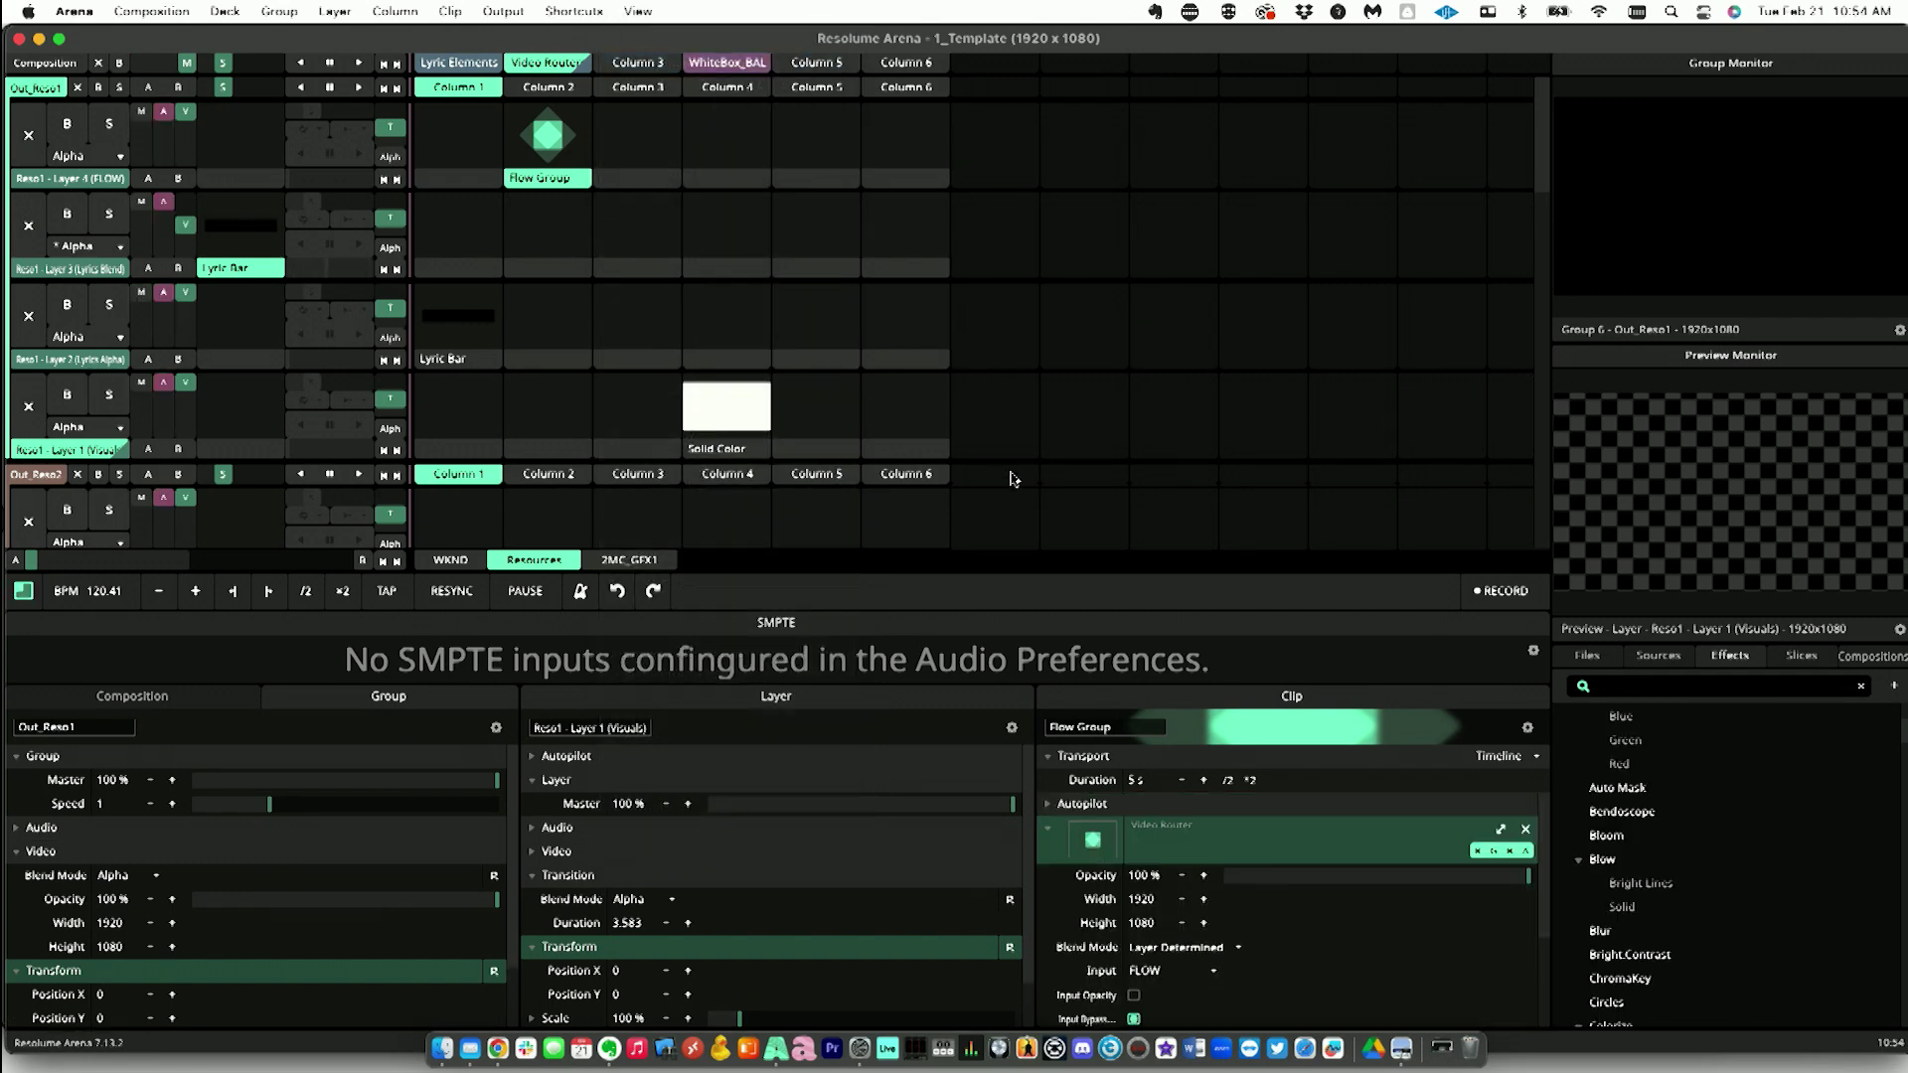
{"action": "left_click", "coordinate": [652, 11]}
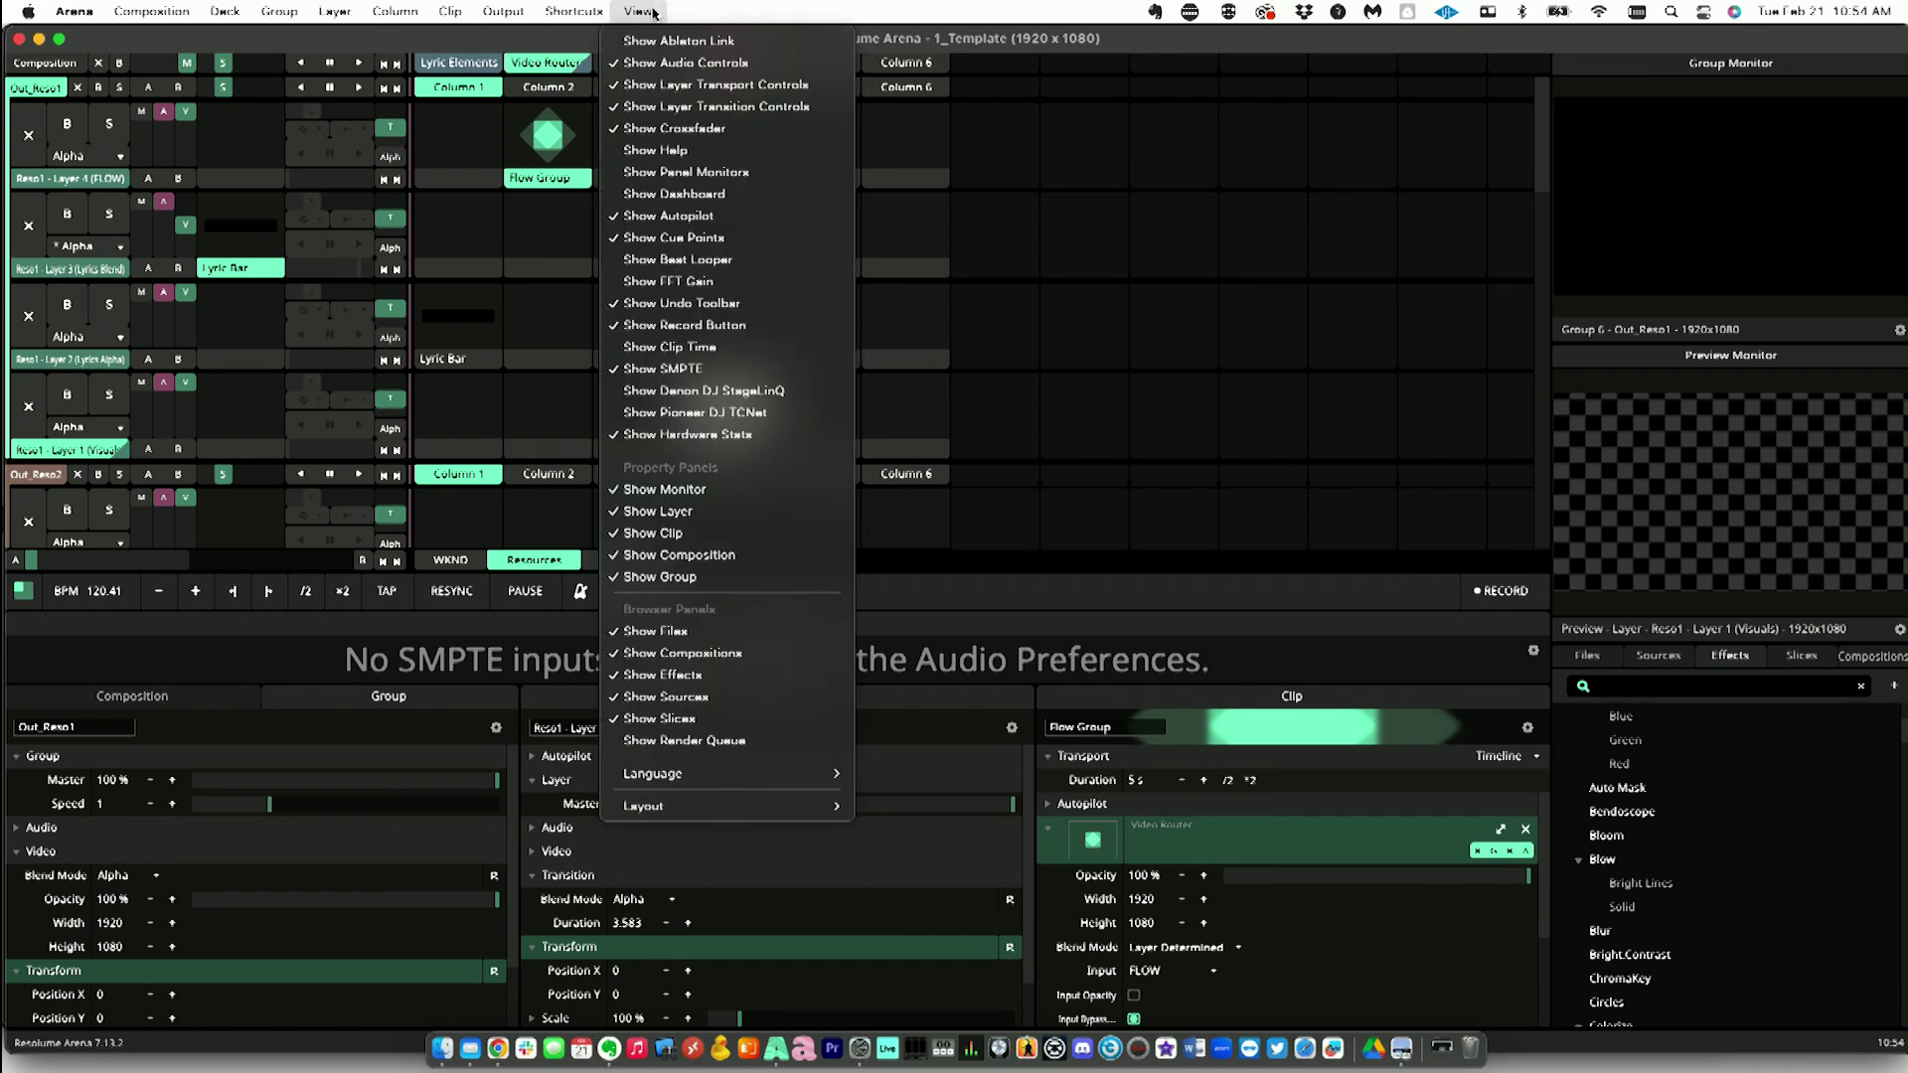
{"action": "left_click", "coordinate": [738, 66]}
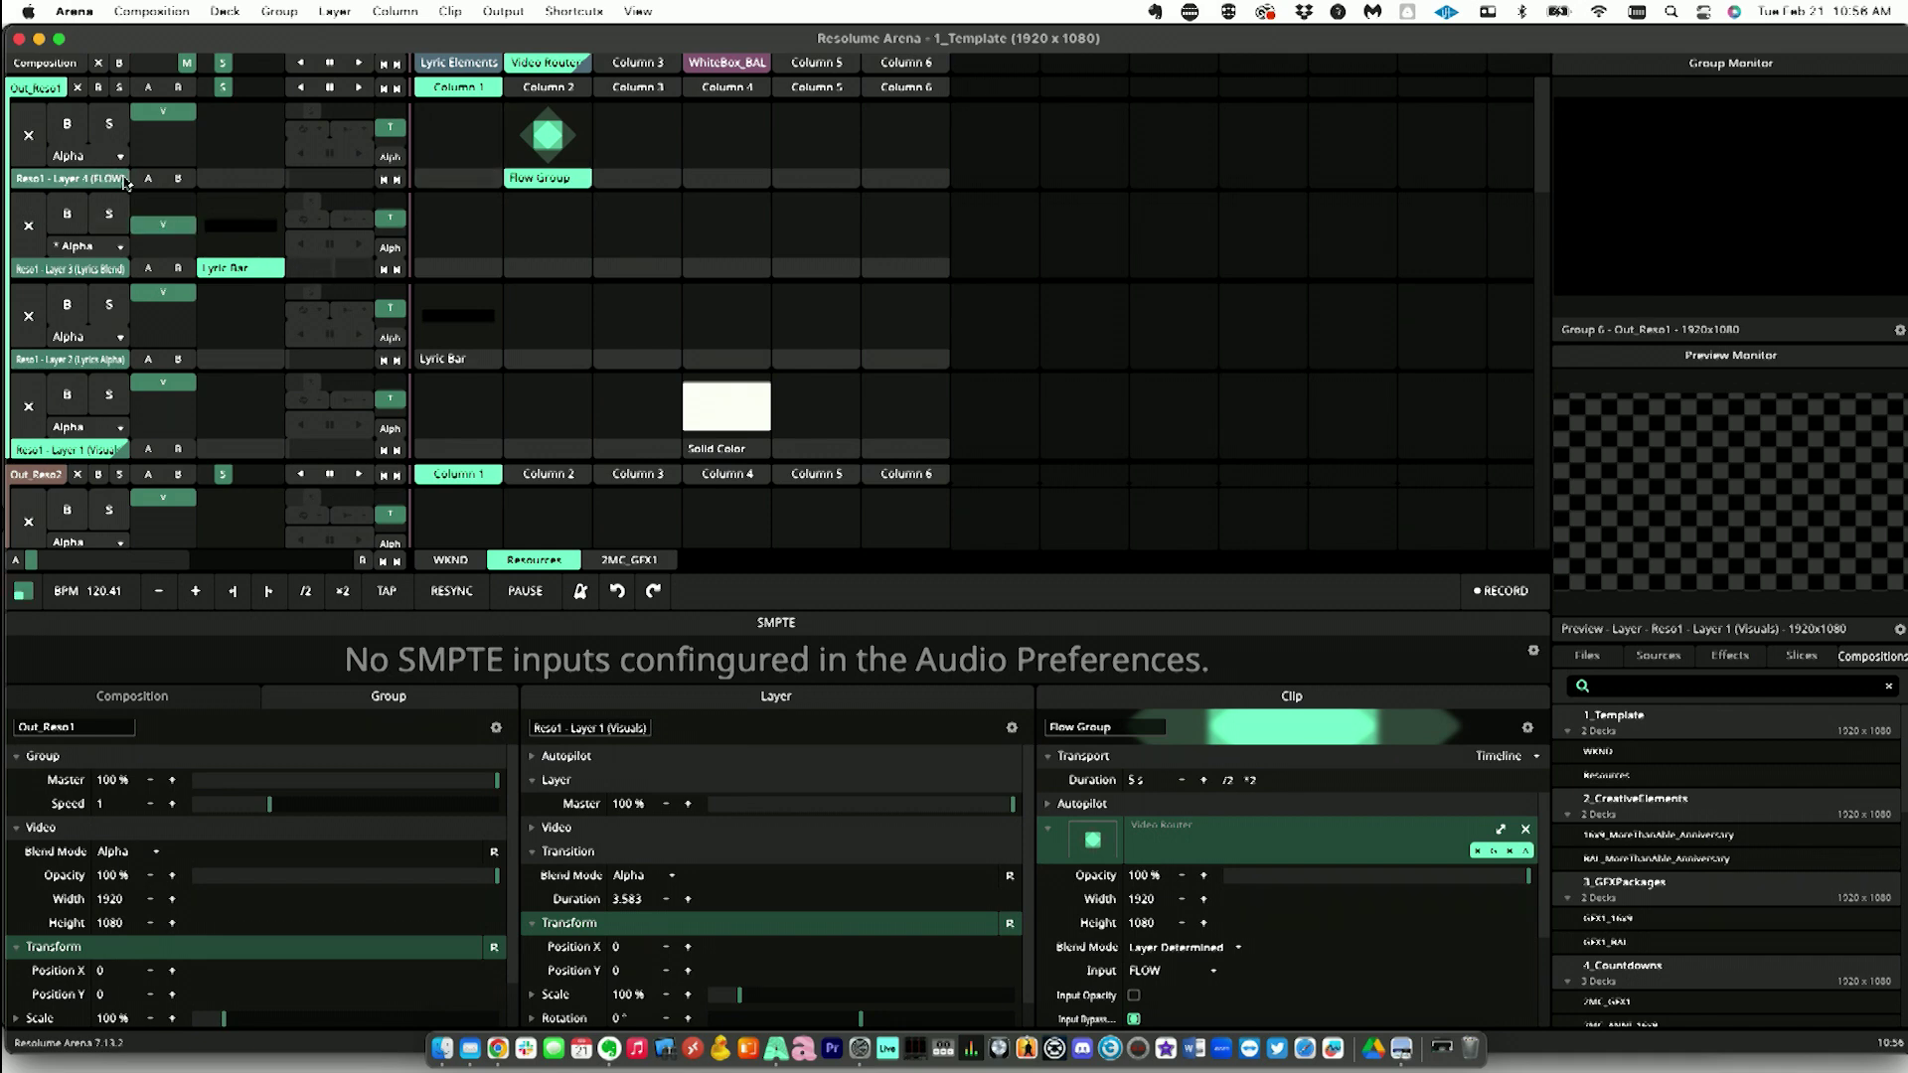
Step: Move the Flow Group clip from the FLOW layer to the Column 2 slot of Reso1 - Layer 1 (Visuals)
{"action": "left_click_drag", "start_coordinate": [547, 149], "coordinate": [553, 407]}
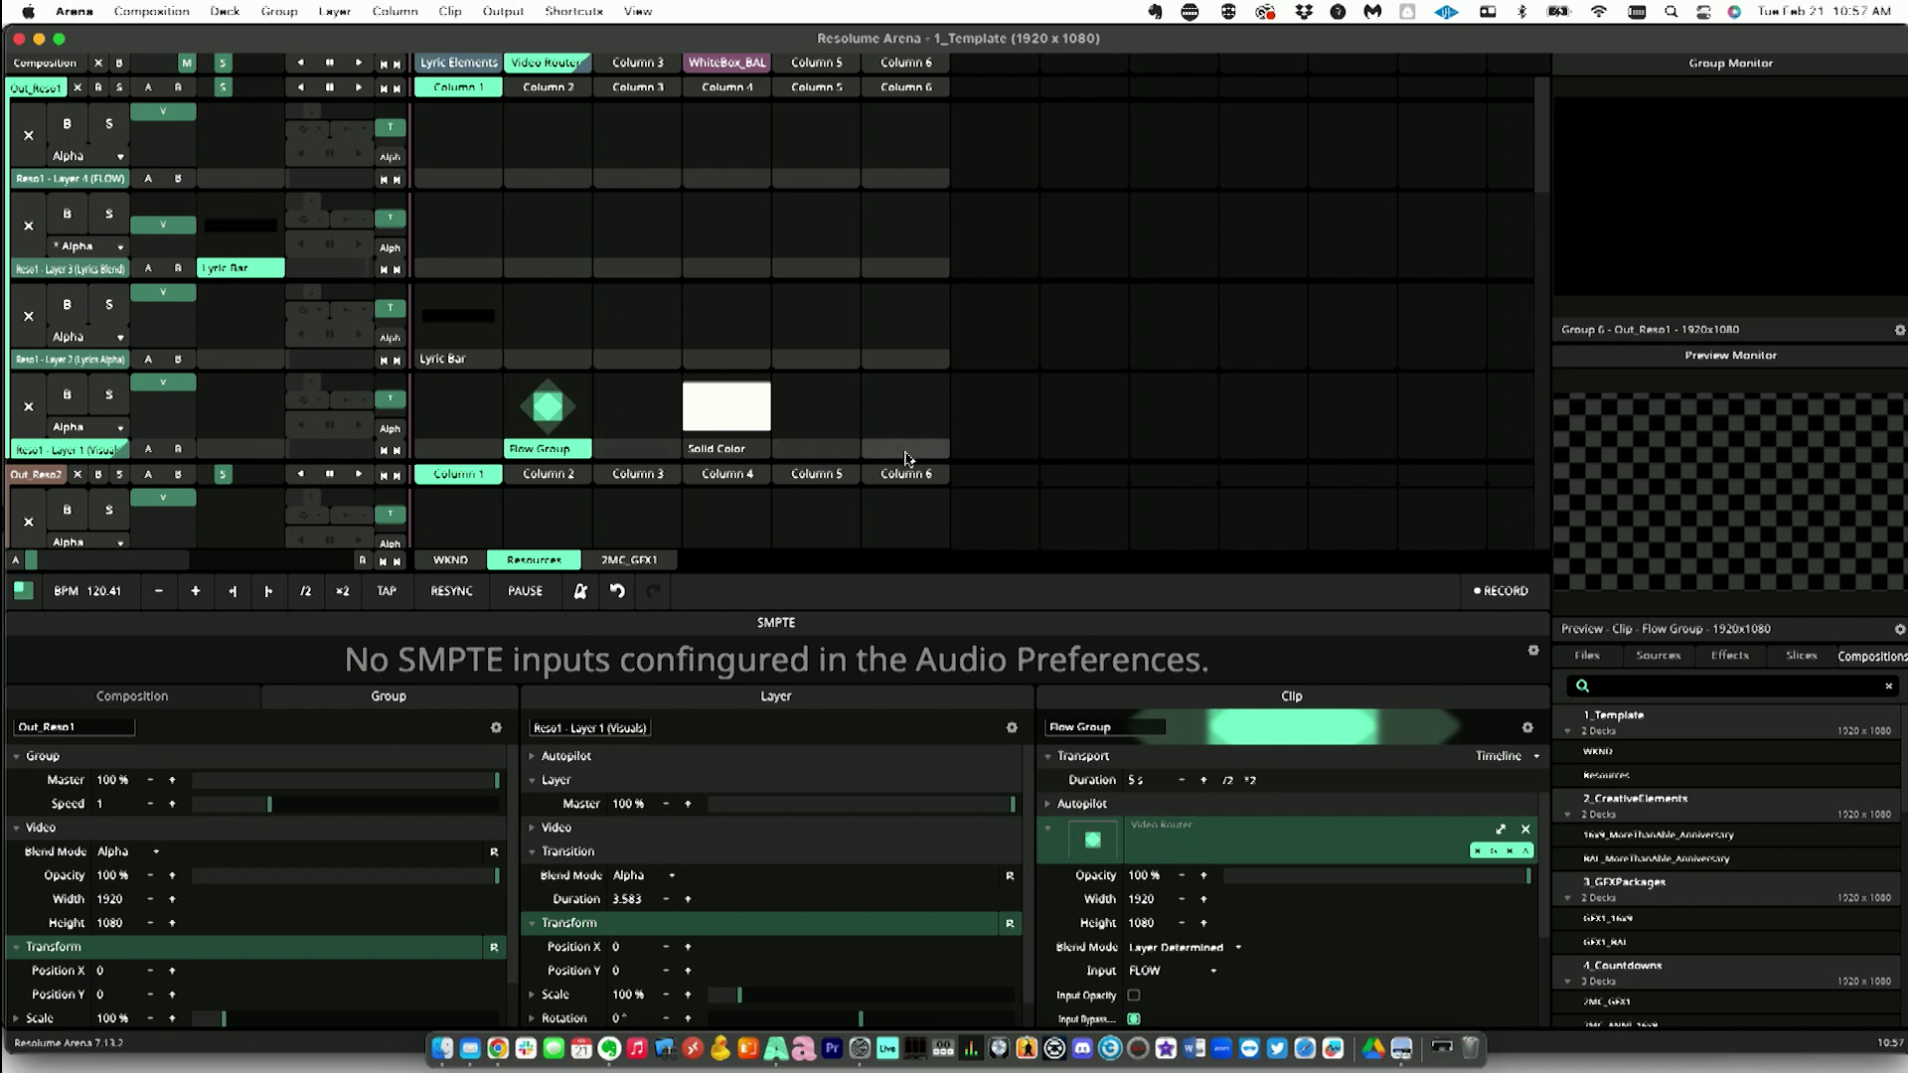
Step: Load the Song1_Style017 deck from the 5_Stock composition
{"action": "scroll", "coordinate": [1664, 952], "scroll_direction": "down", "scroll_amount": 5}
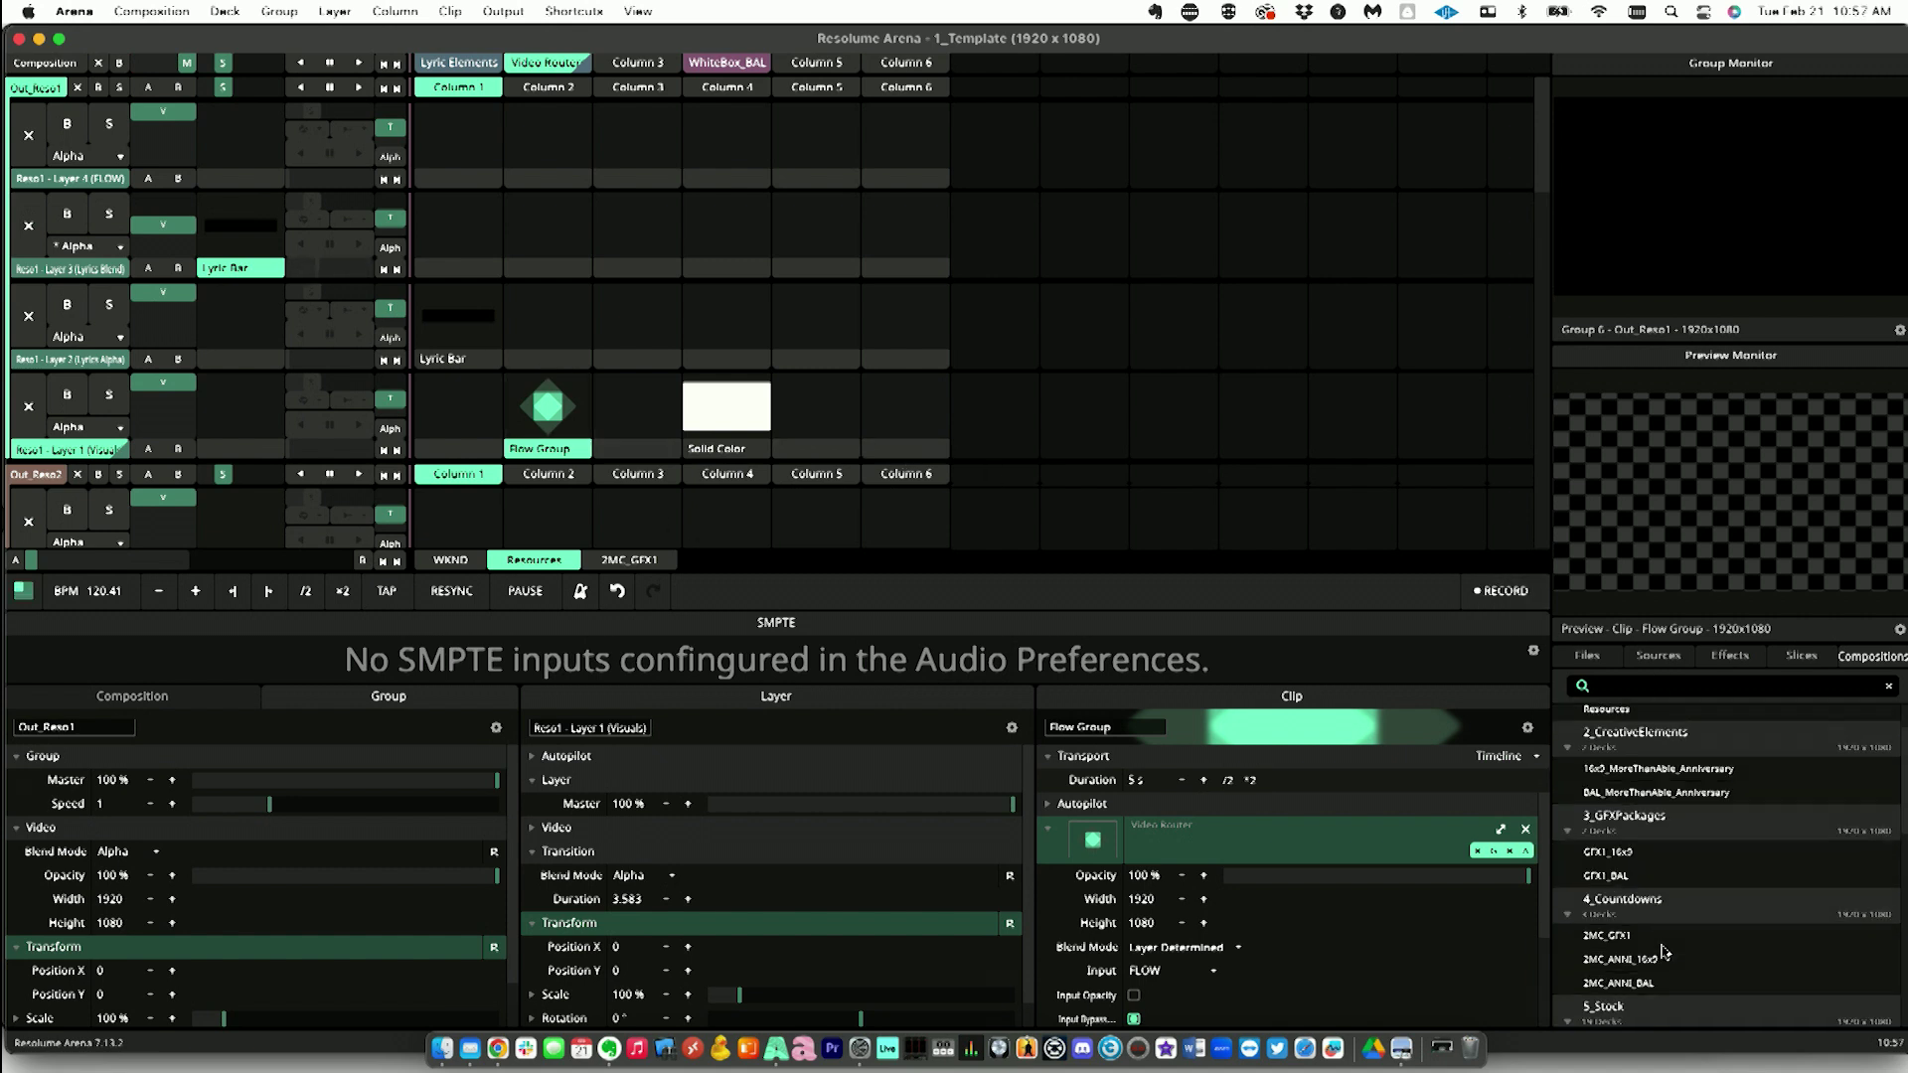
{"action": "scroll", "coordinate": [1664, 952], "scroll_direction": "down", "scroll_amount": 10}
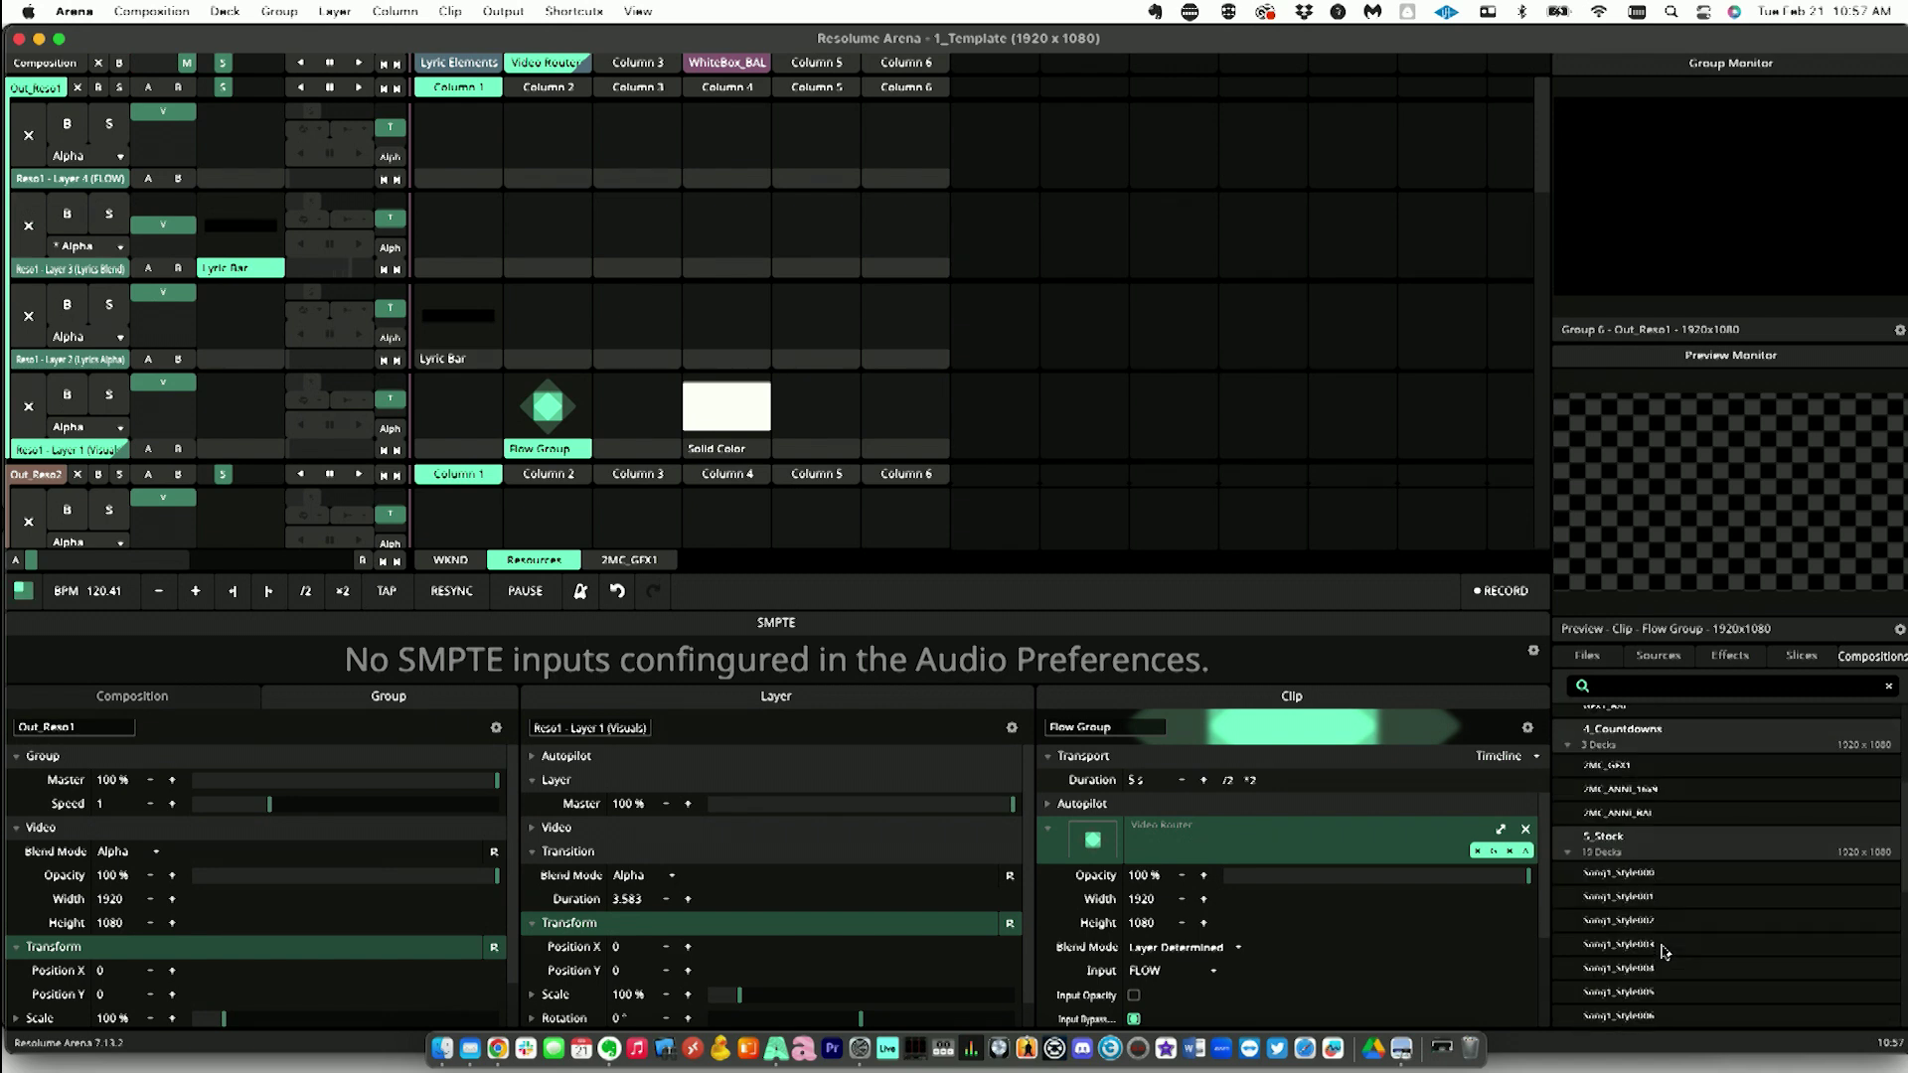
{"action": "double_click", "coordinate": [1713, 918]}
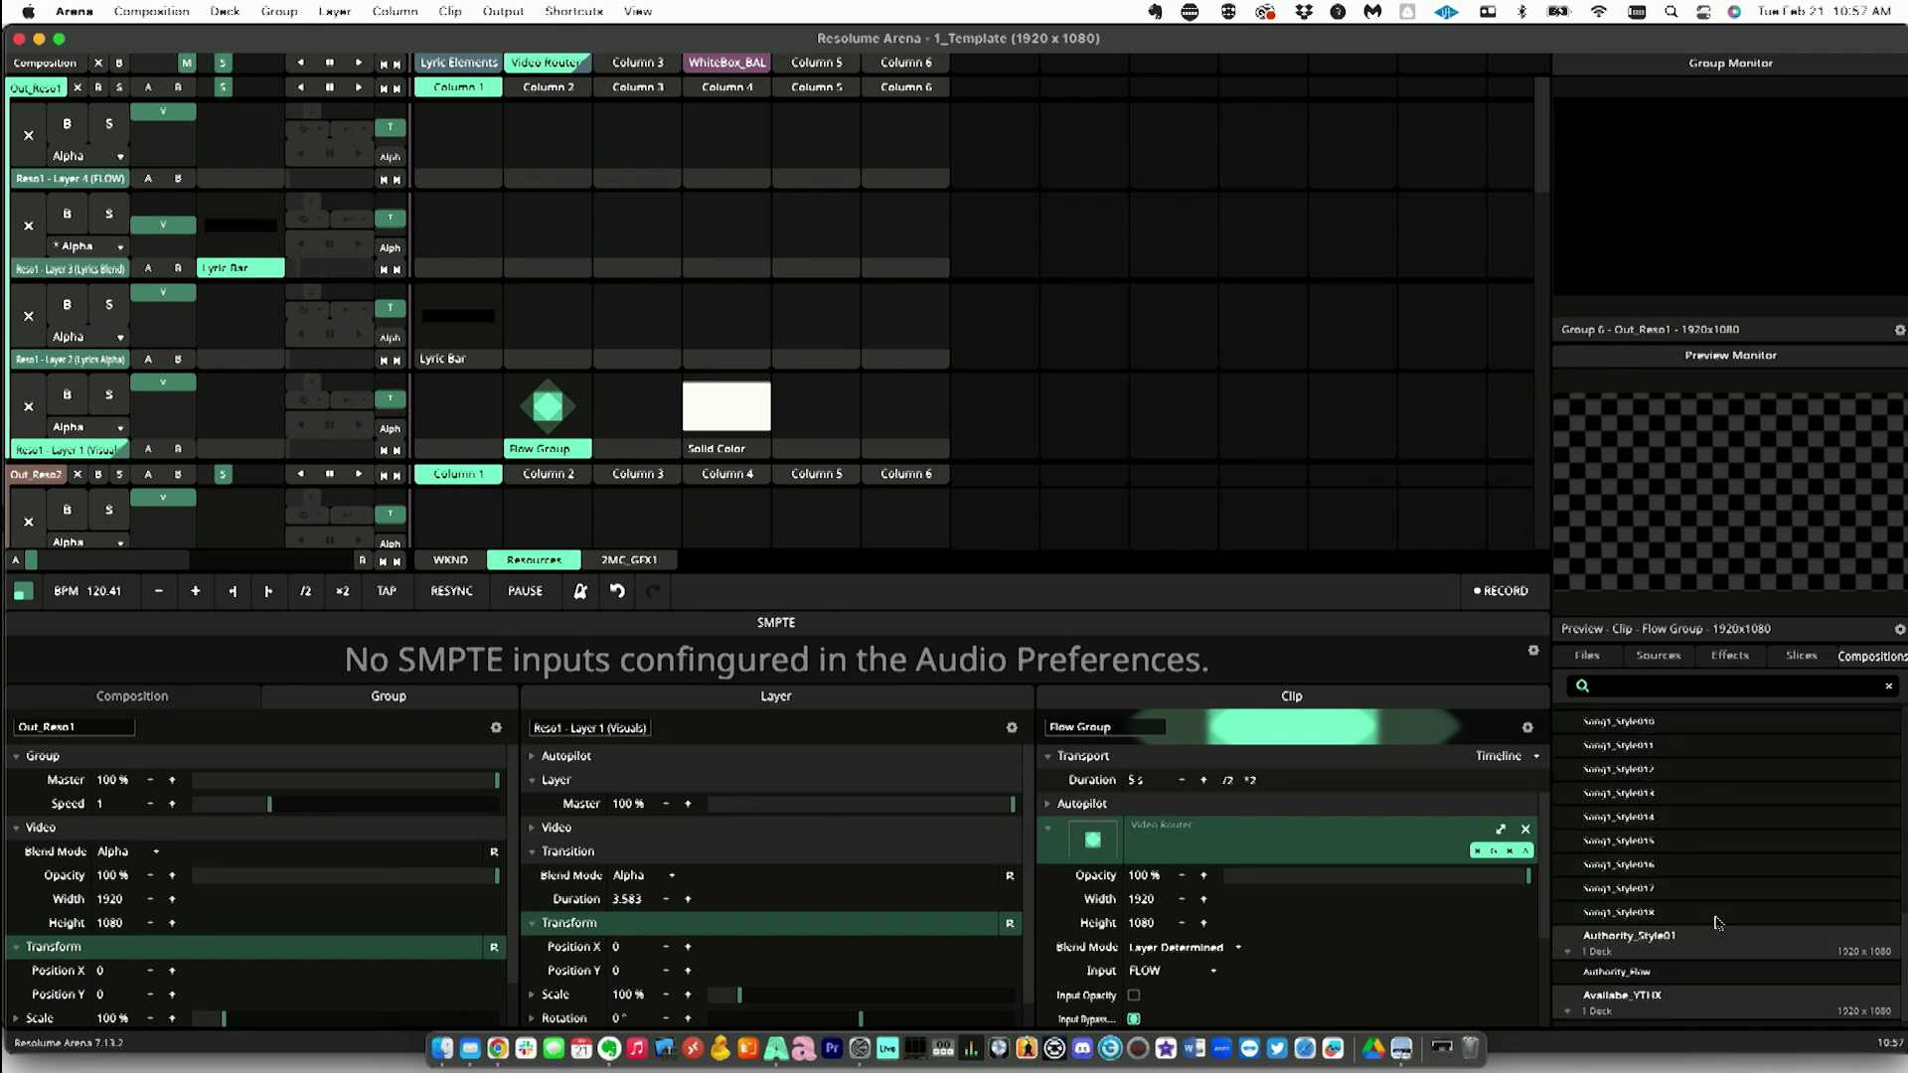
Step: Preview the Flow Group and FlowDown clips in Column 2 of Out_Reso1, and look through the Out_Reso2 and FLOW layers
{"action": "left_click", "coordinate": [555, 181]}
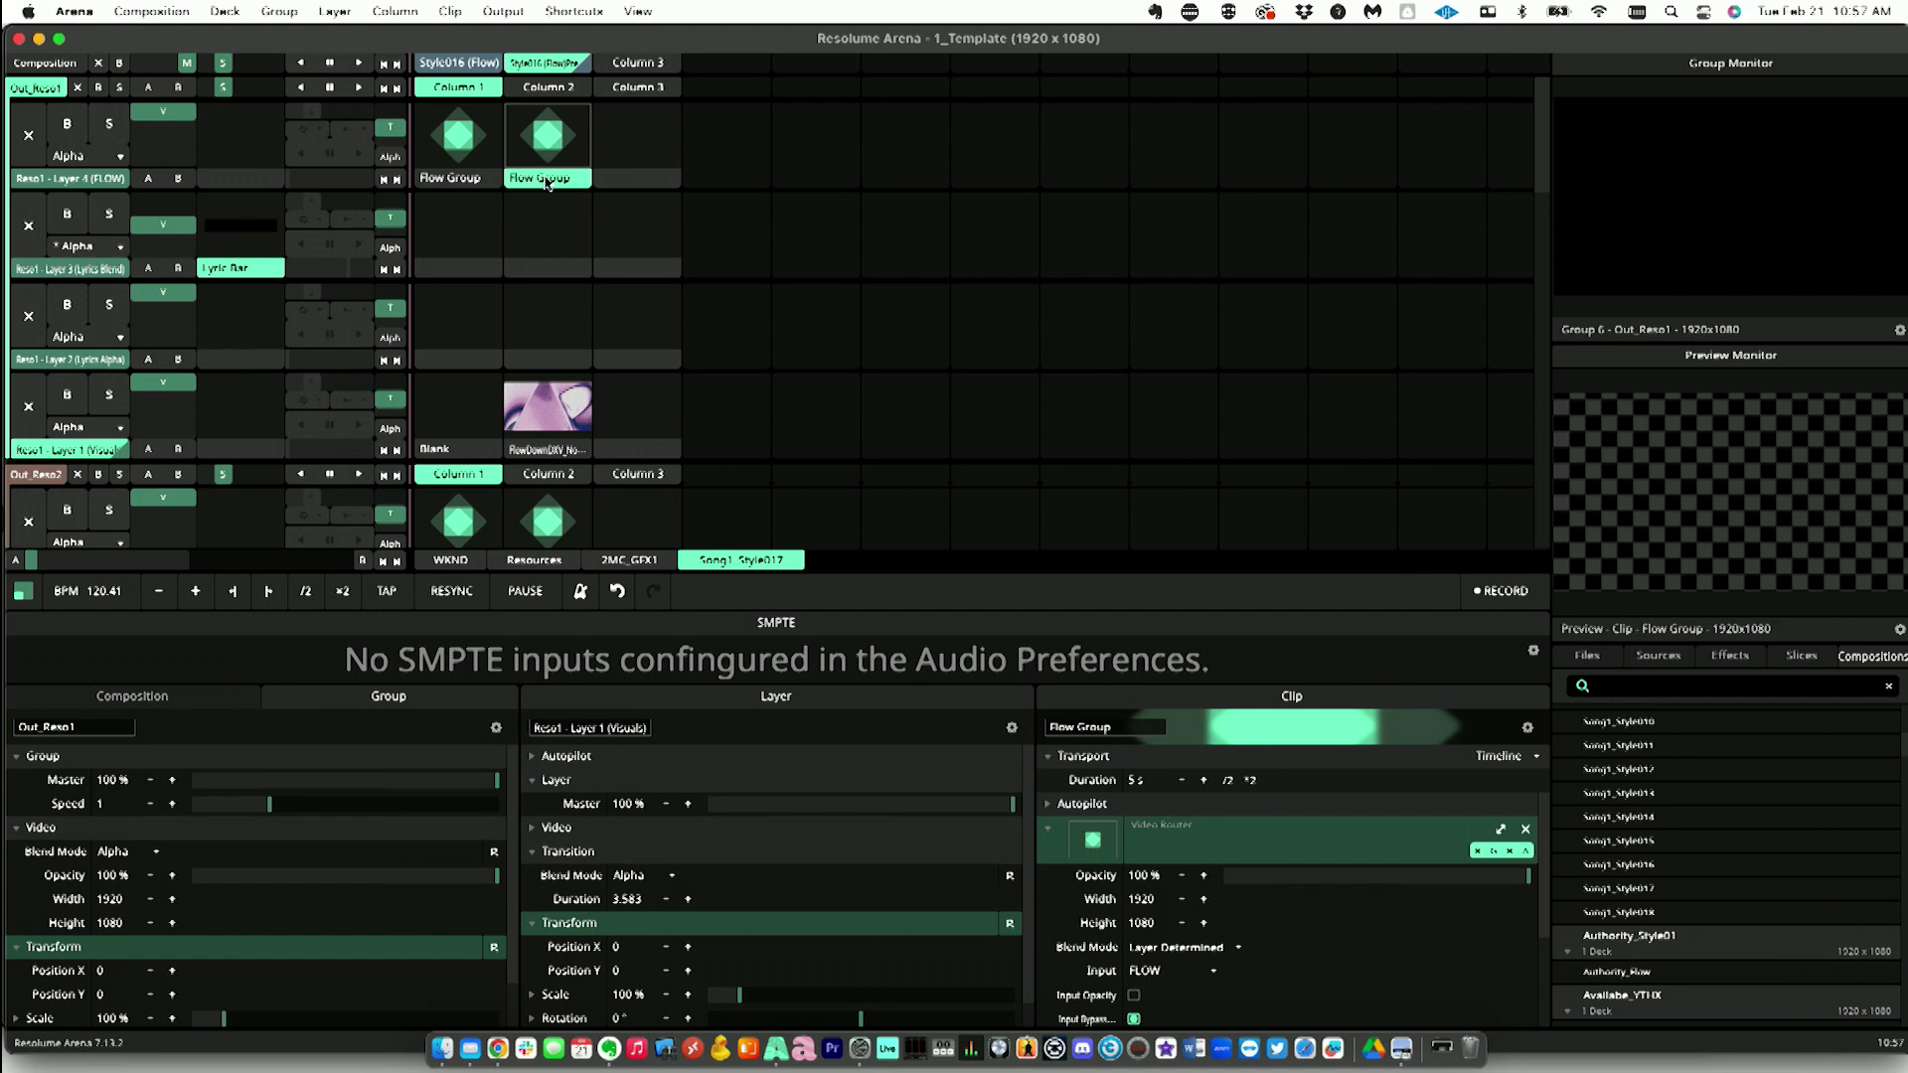
{"action": "left_click", "coordinate": [550, 455]}
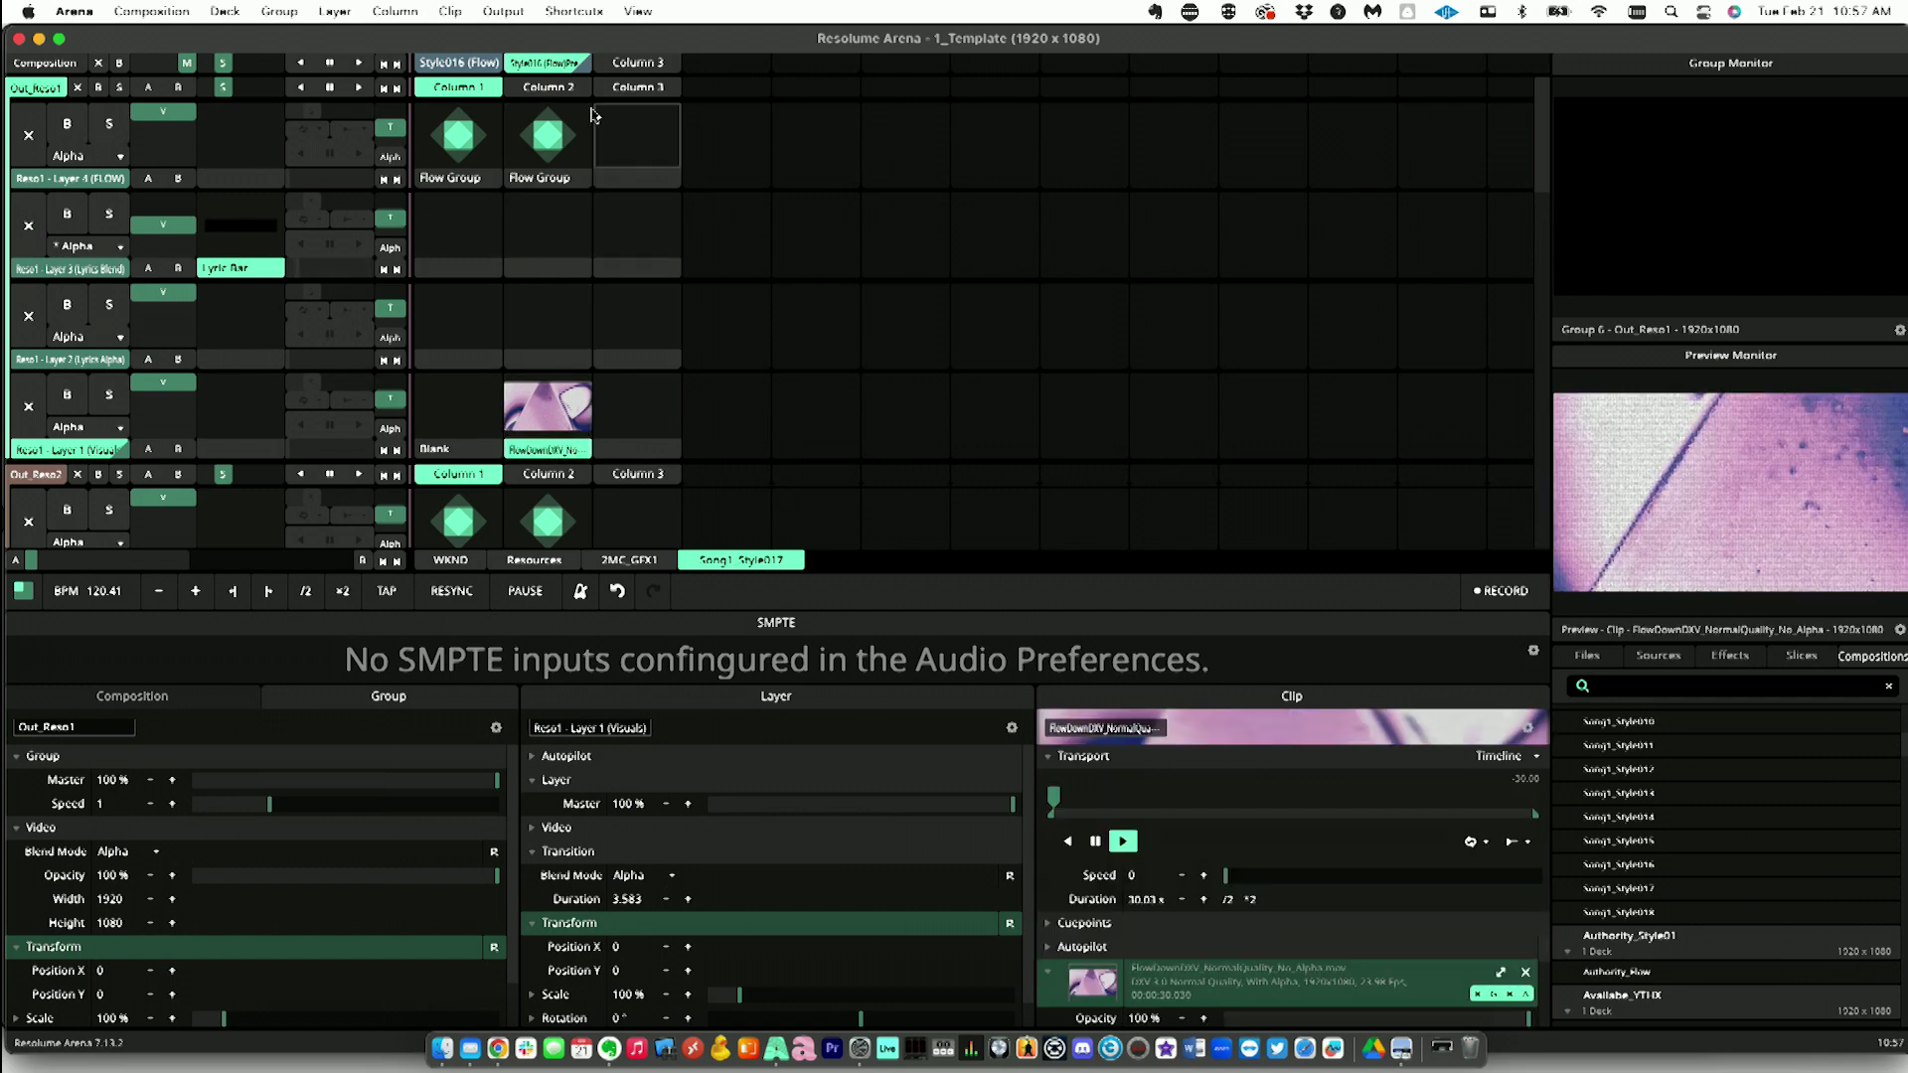
{"action": "scroll", "coordinate": [554, 241], "scroll_direction": "down", "scroll_amount": 10}
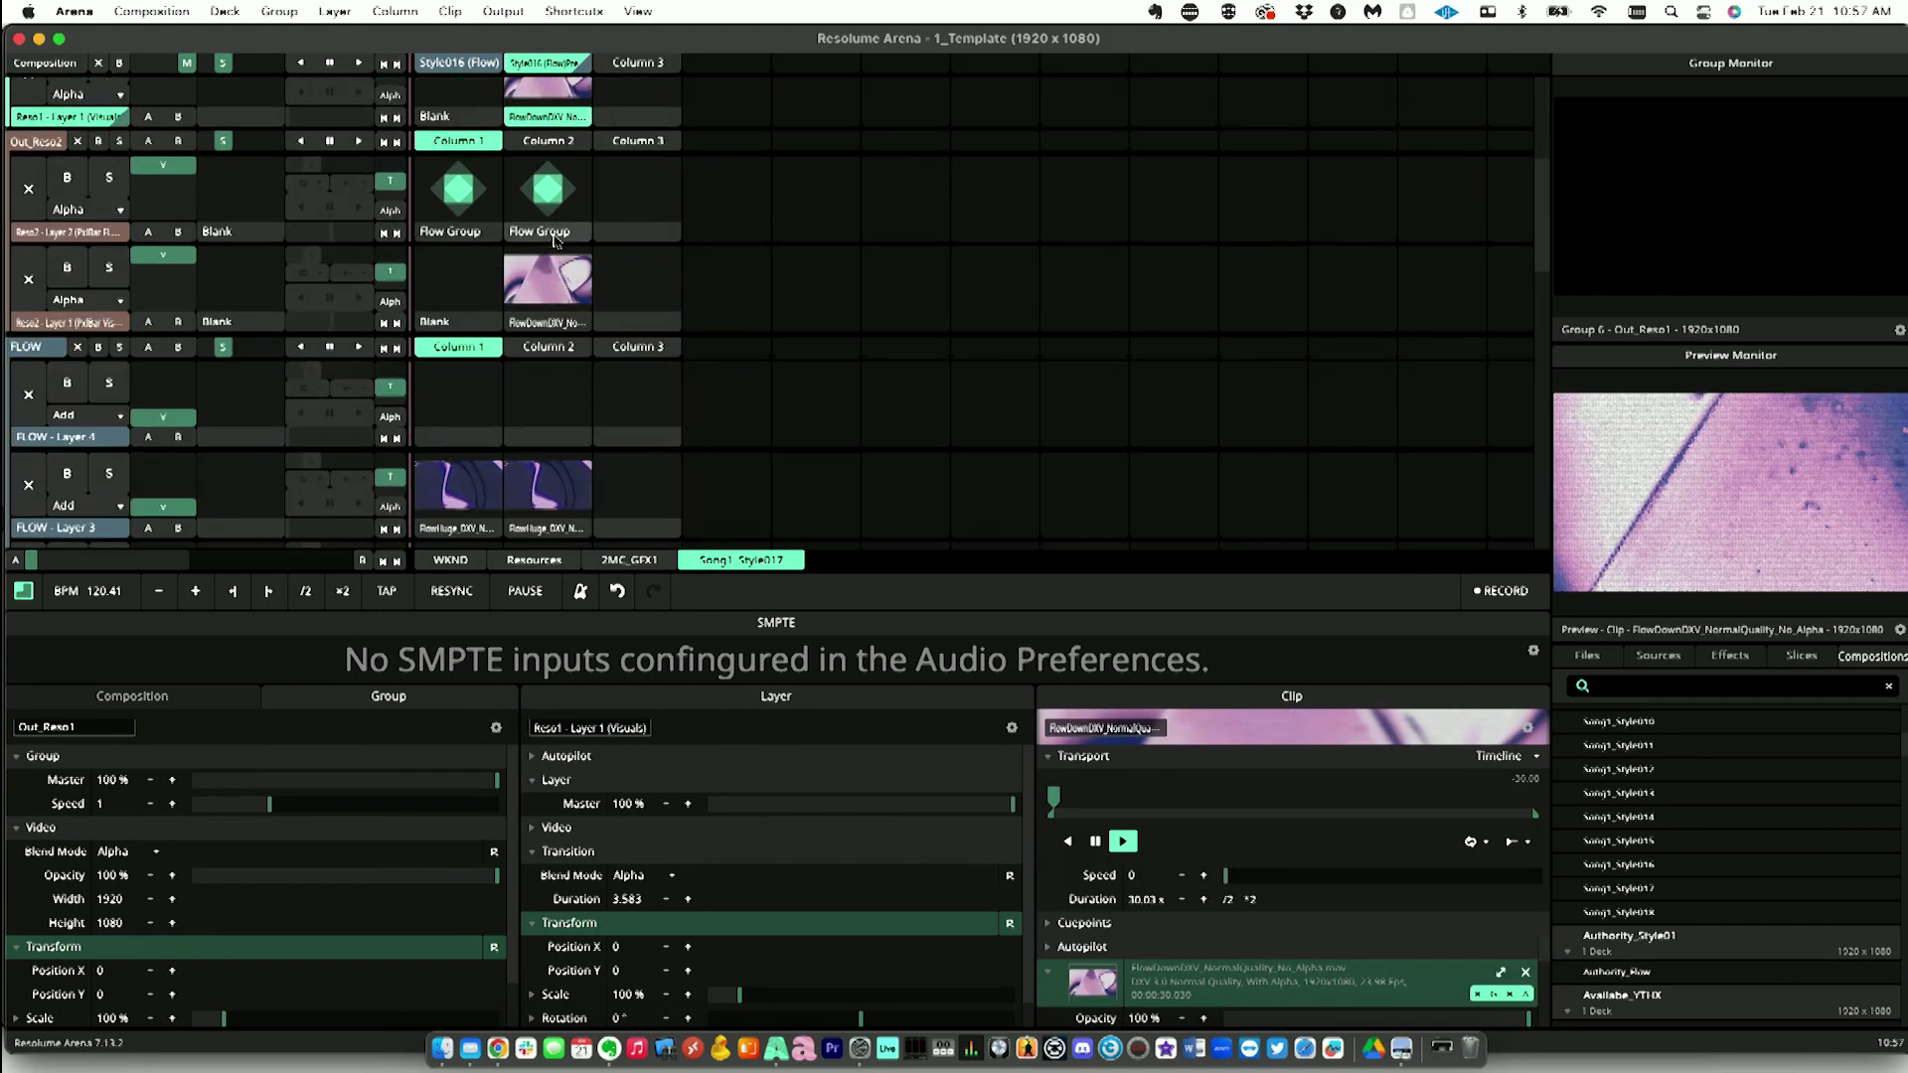
{"action": "scroll", "coordinate": [554, 241], "scroll_direction": "up", "scroll_amount": 10}
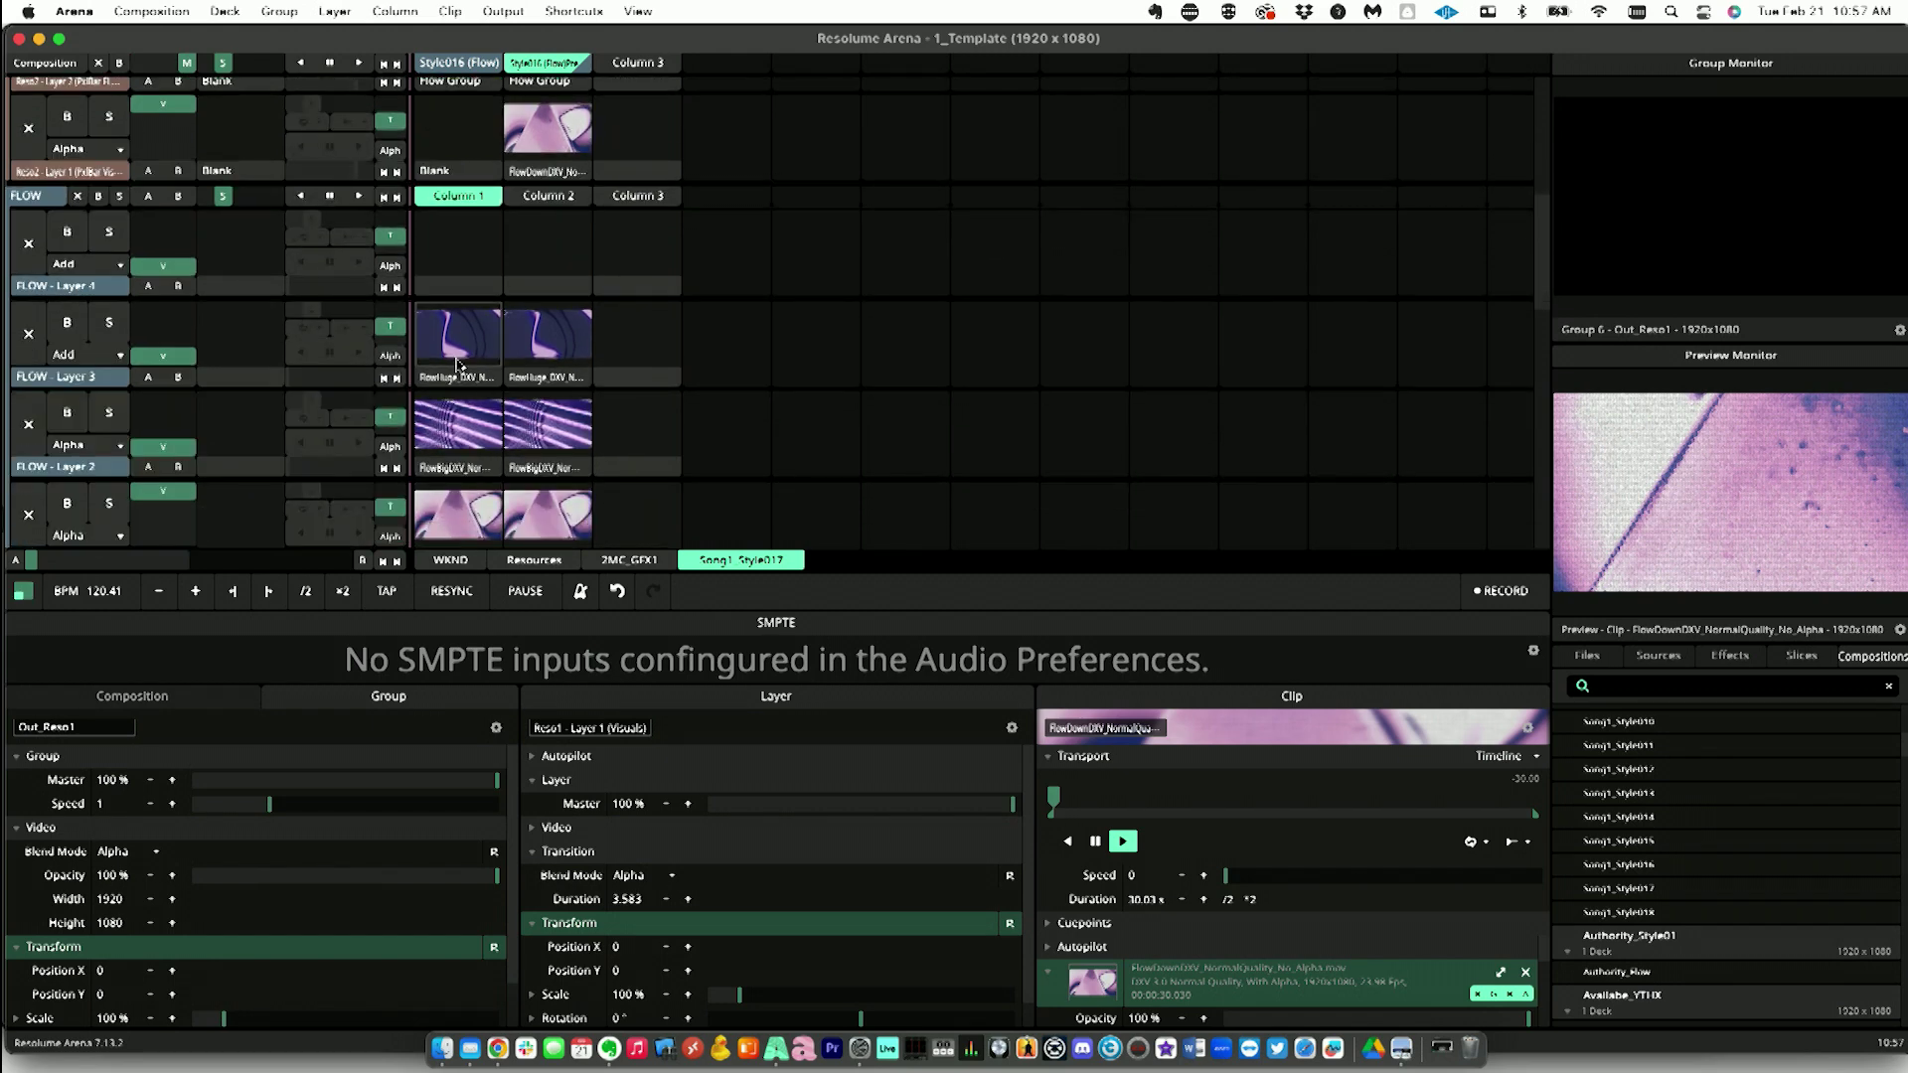
Step: Trigger the Style016 (Flow) column, swap its Flow Group clip on Reso1 - Layer 4 with the Blank on Layer 1, and retrigger it
{"action": "left_click", "coordinate": [462, 65]}
{"action": "scroll", "coordinate": [249, 125], "scroll_direction": "up", "scroll_amount": 6}
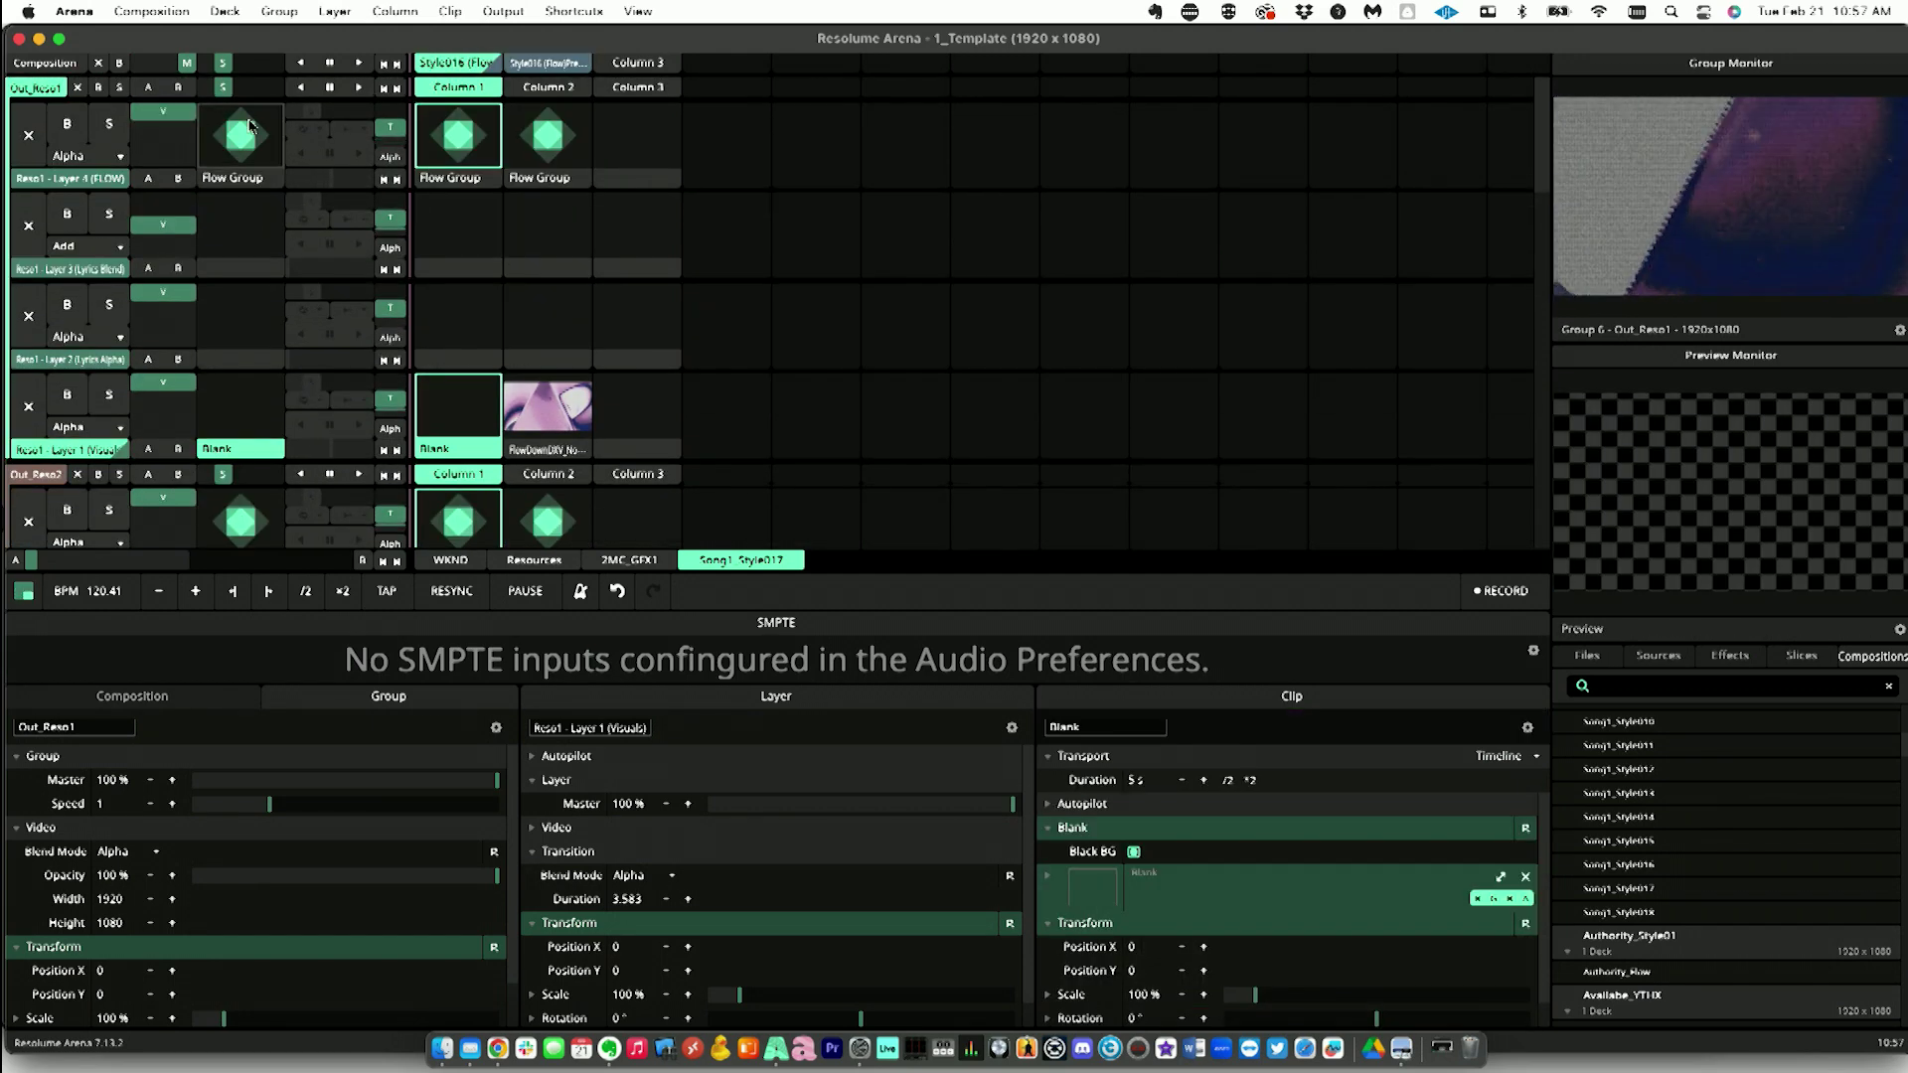
{"action": "left_click", "coordinate": [457, 182]}
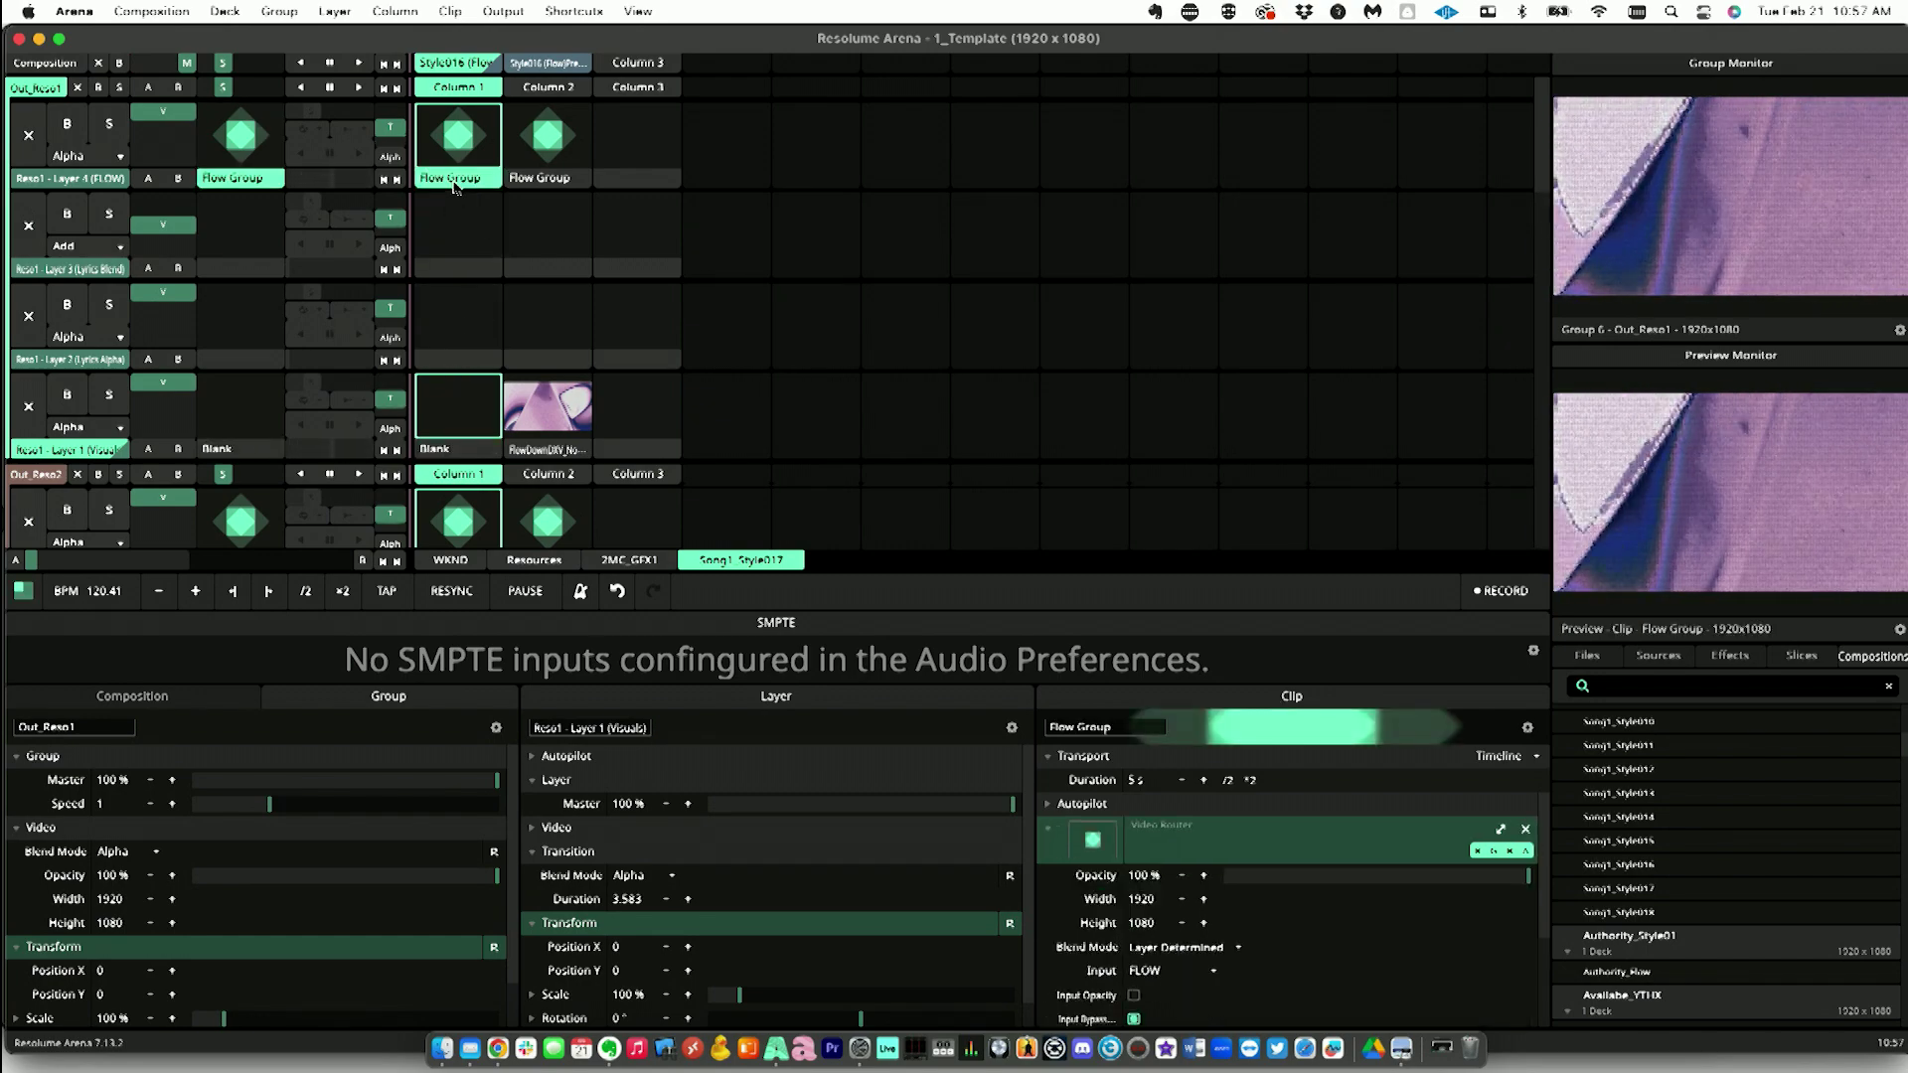
{"action": "left_click_drag", "start_coordinate": [458, 183], "coordinate": [457, 407]}
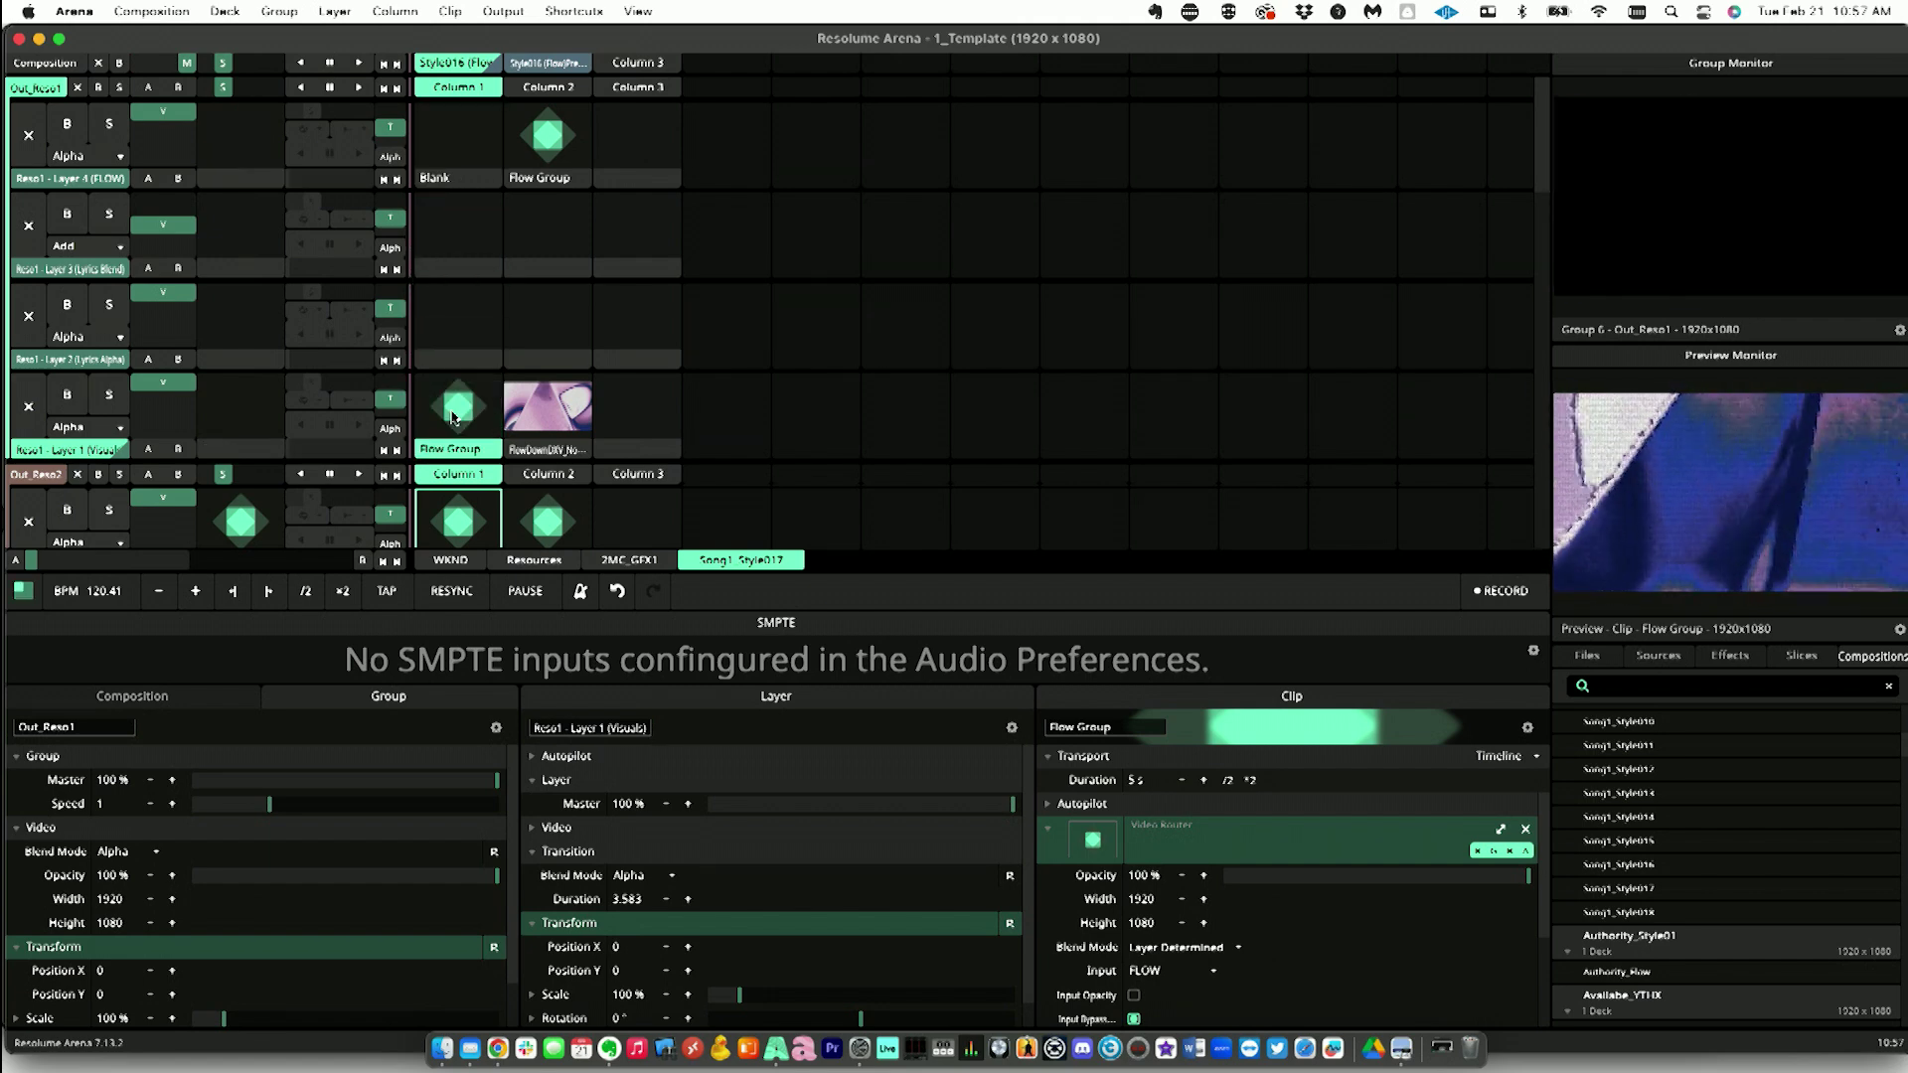
{"action": "left_click", "coordinate": [472, 68]}
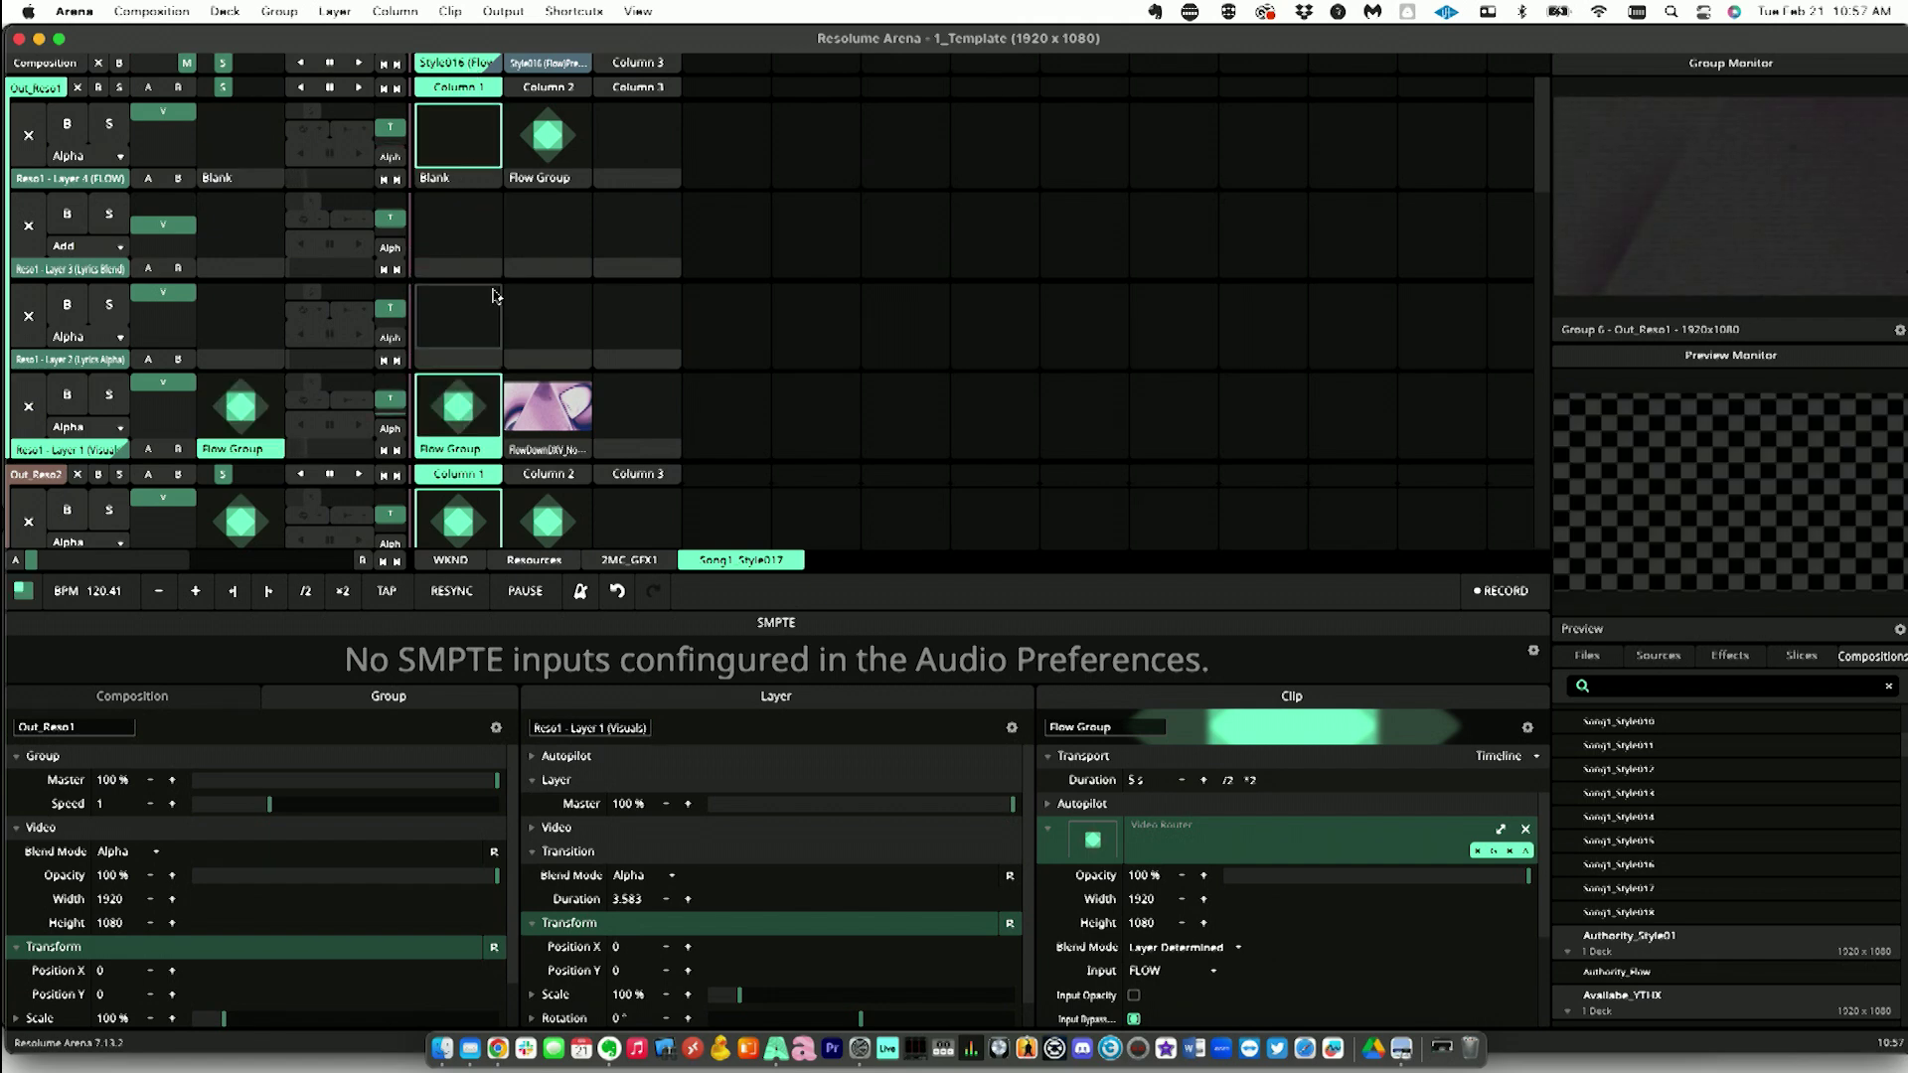
Step: Remove the Blank clip from Column 1 of Reso1 - Layer 4 (FLOW)
{"action": "left_click", "coordinate": [465, 185]}
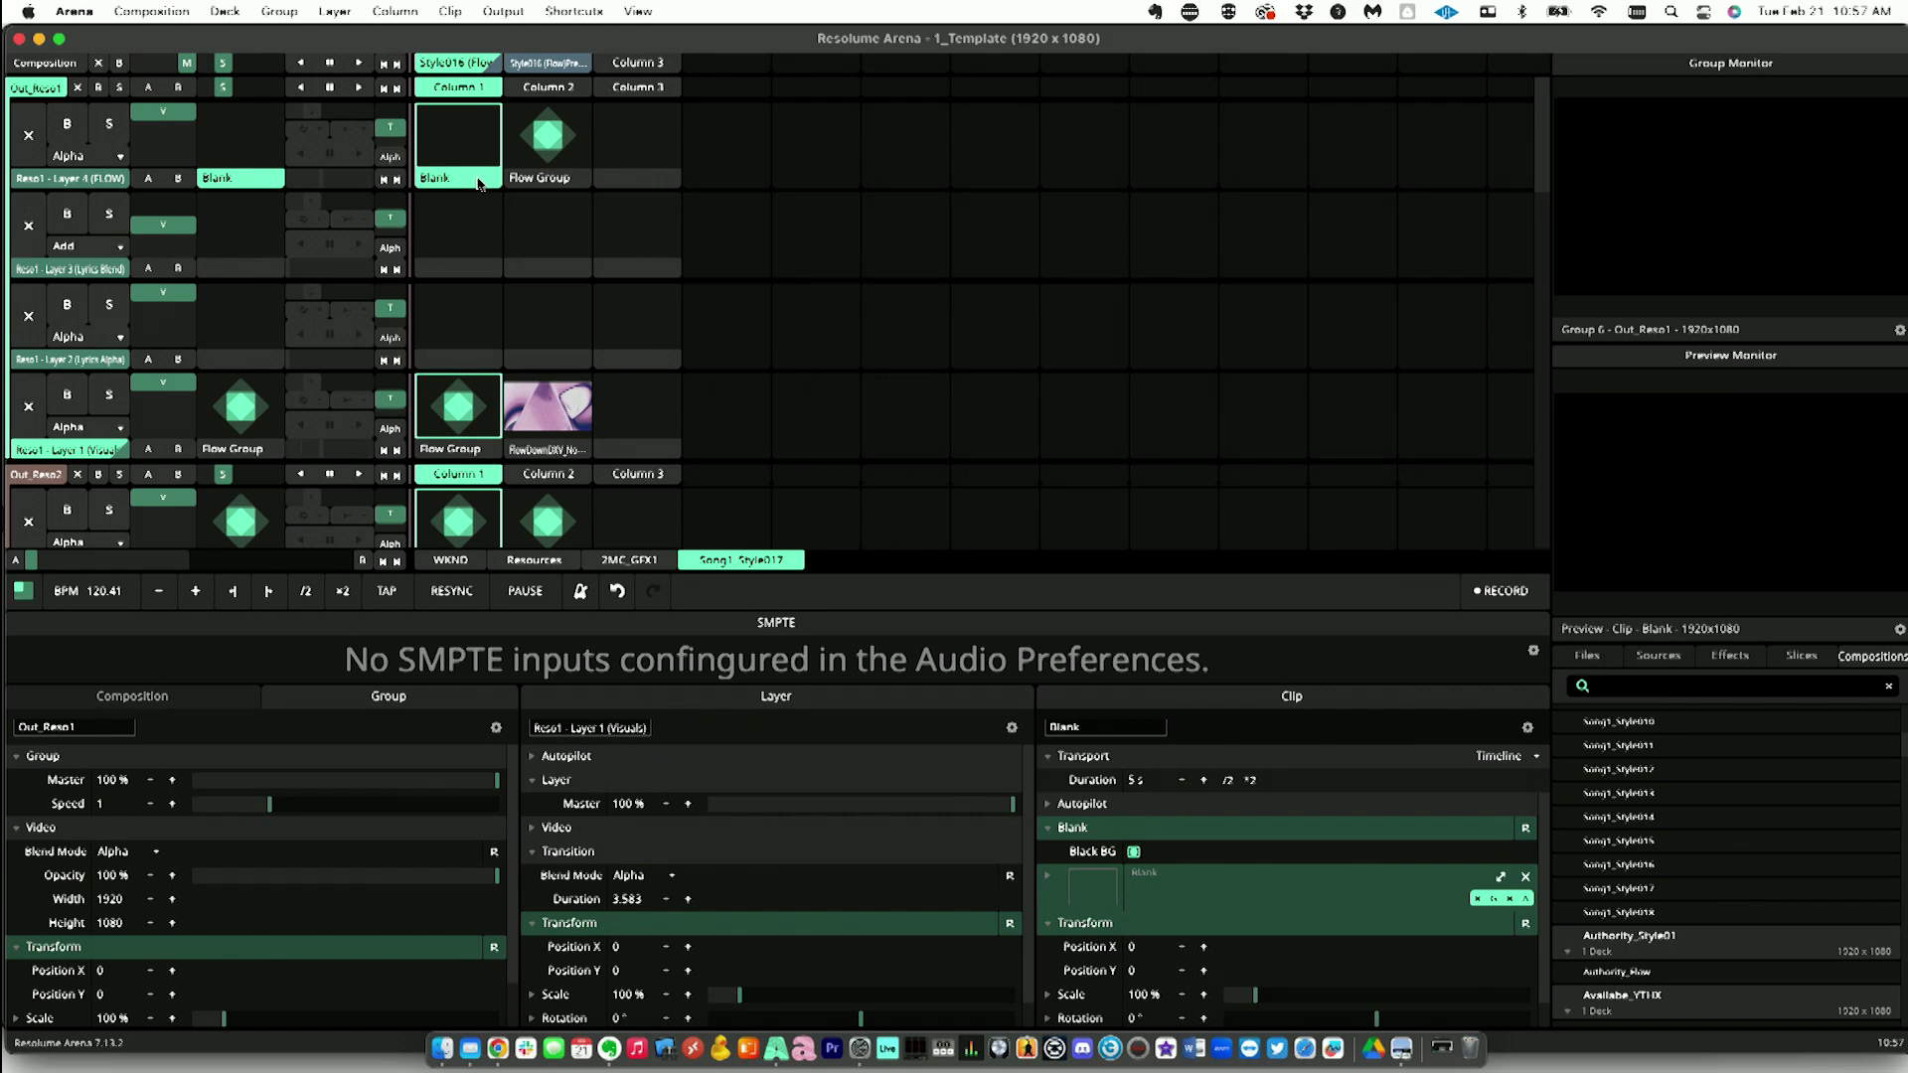
{"action": "mouse_move", "coordinate": [465, 442]}
{"action": "left_mouse_down"}
{"action": "mouse_move", "coordinate": [460, 105]}
{"action": "mouse_move", "coordinate": [493, 432]}
{"action": "mouse_move", "coordinate": [440, 455]}
{"action": "left_mouse_up"}
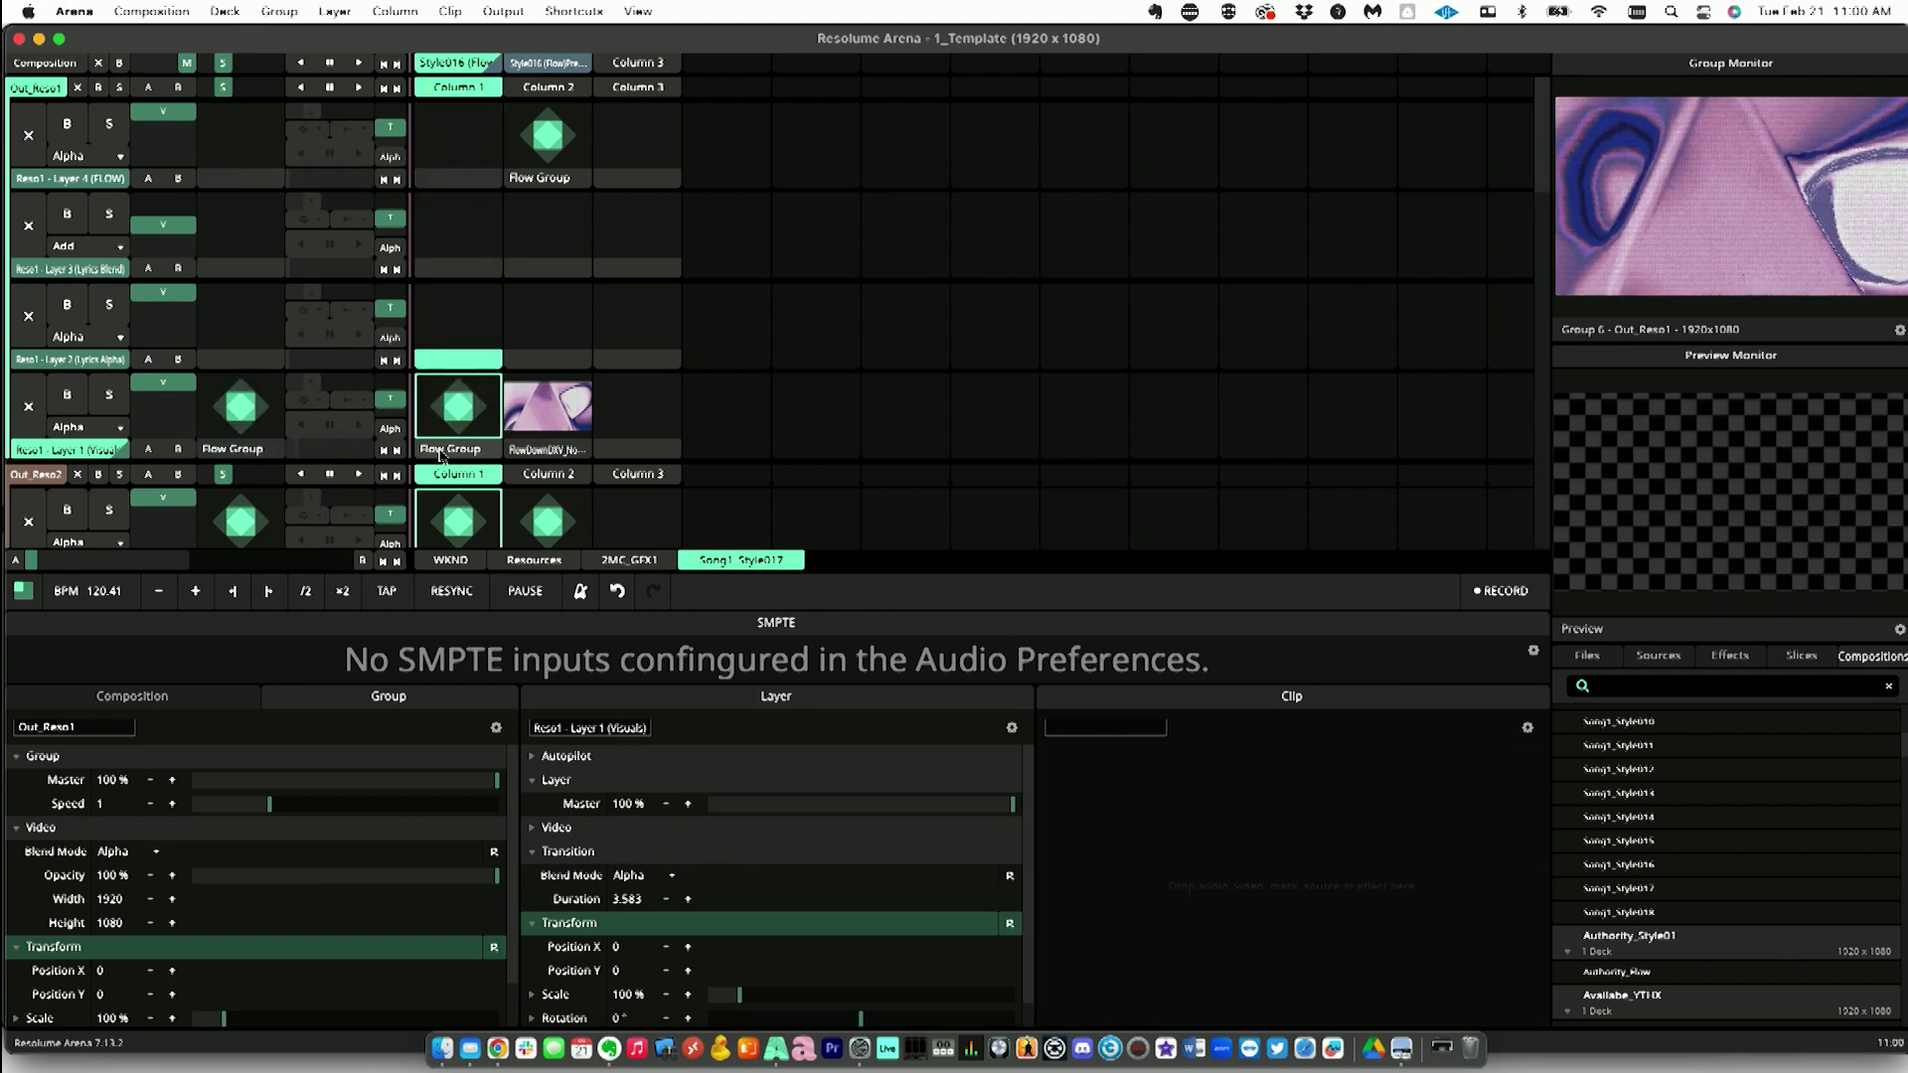
Step: Preview the Flow Group clip on Reso1 - Layer 1 (Visuals) and examine the Out_Reso2 and FLOW layers of the playing column
{"action": "left_click", "coordinate": [440, 455]}
{"action": "scroll", "coordinate": [465, 399], "scroll_direction": "down", "scroll_amount": 3}
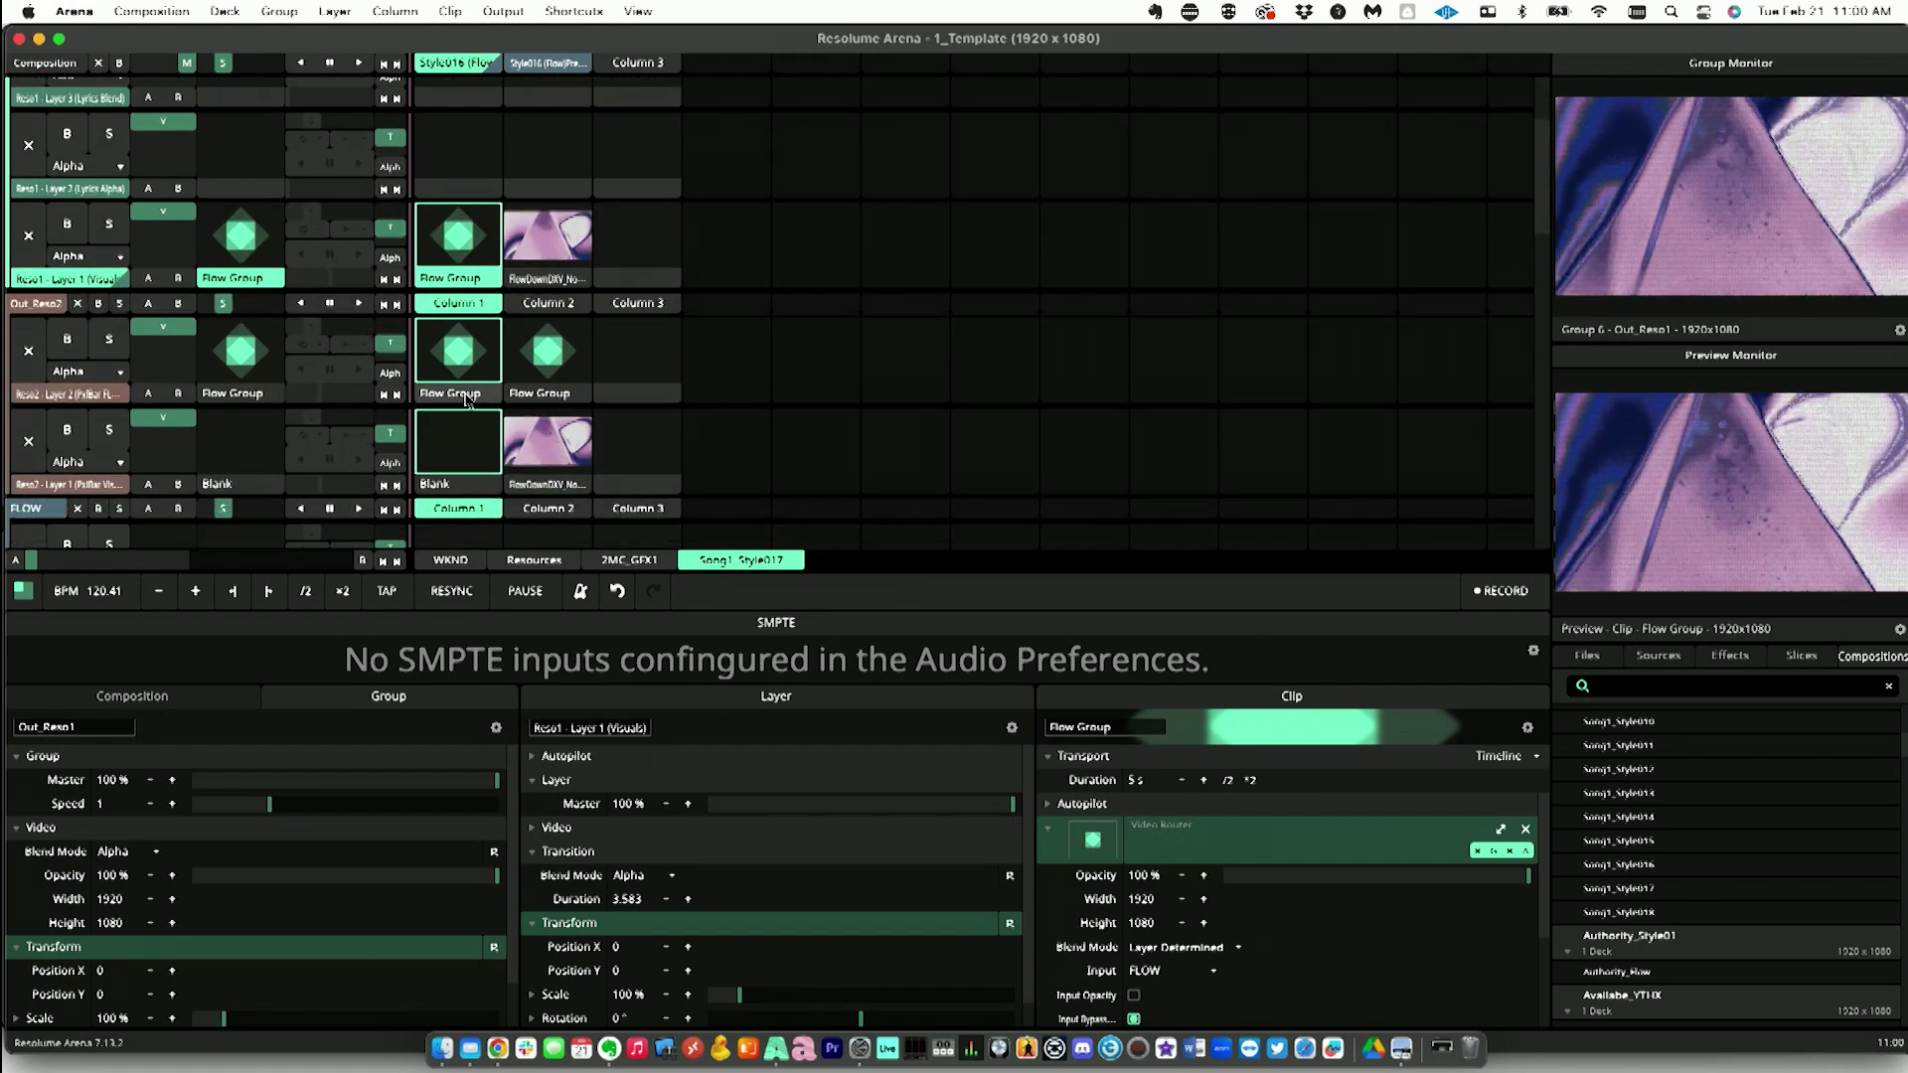
{"action": "scroll", "coordinate": [465, 399], "scroll_direction": "down", "scroll_amount": 3}
{"action": "scroll", "coordinate": [465, 400], "scroll_direction": "down", "scroll_amount": 1}
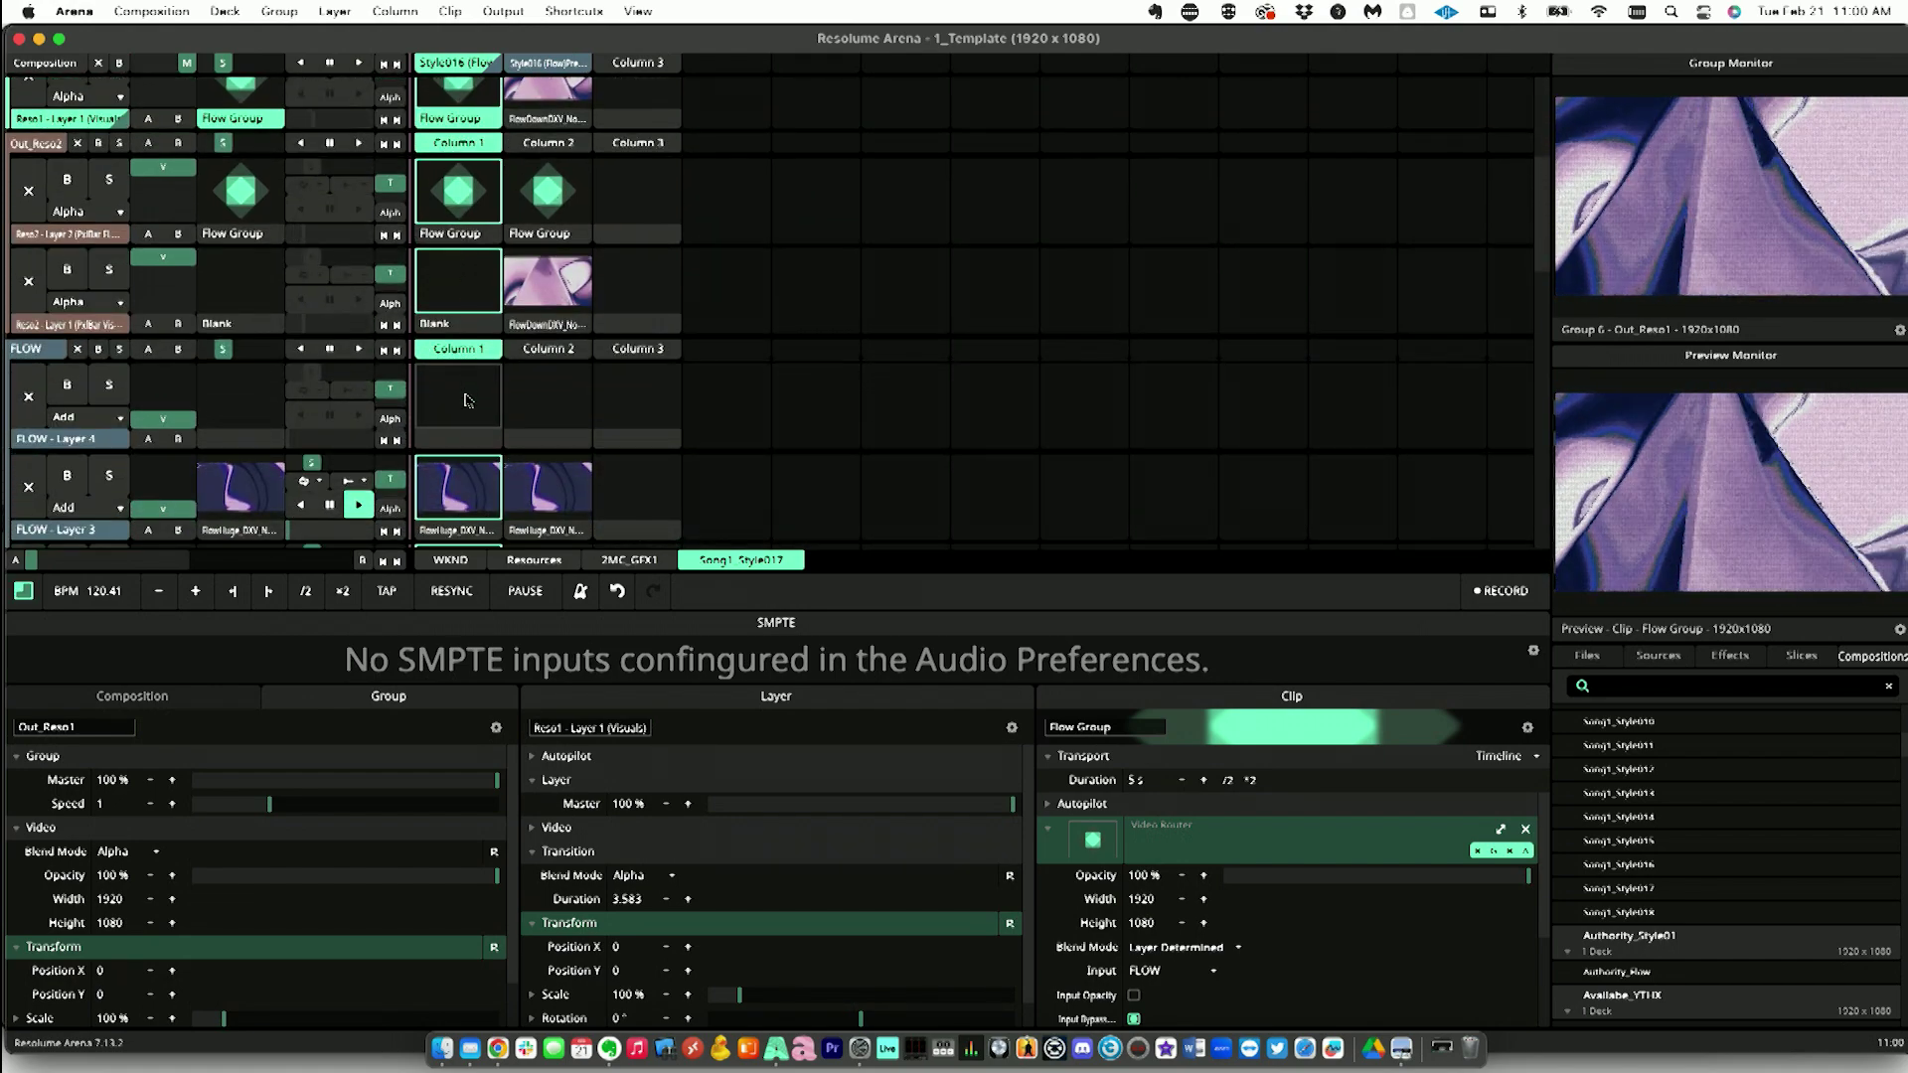
{"action": "scroll", "coordinate": [465, 400], "scroll_direction": "up", "scroll_amount": 5}
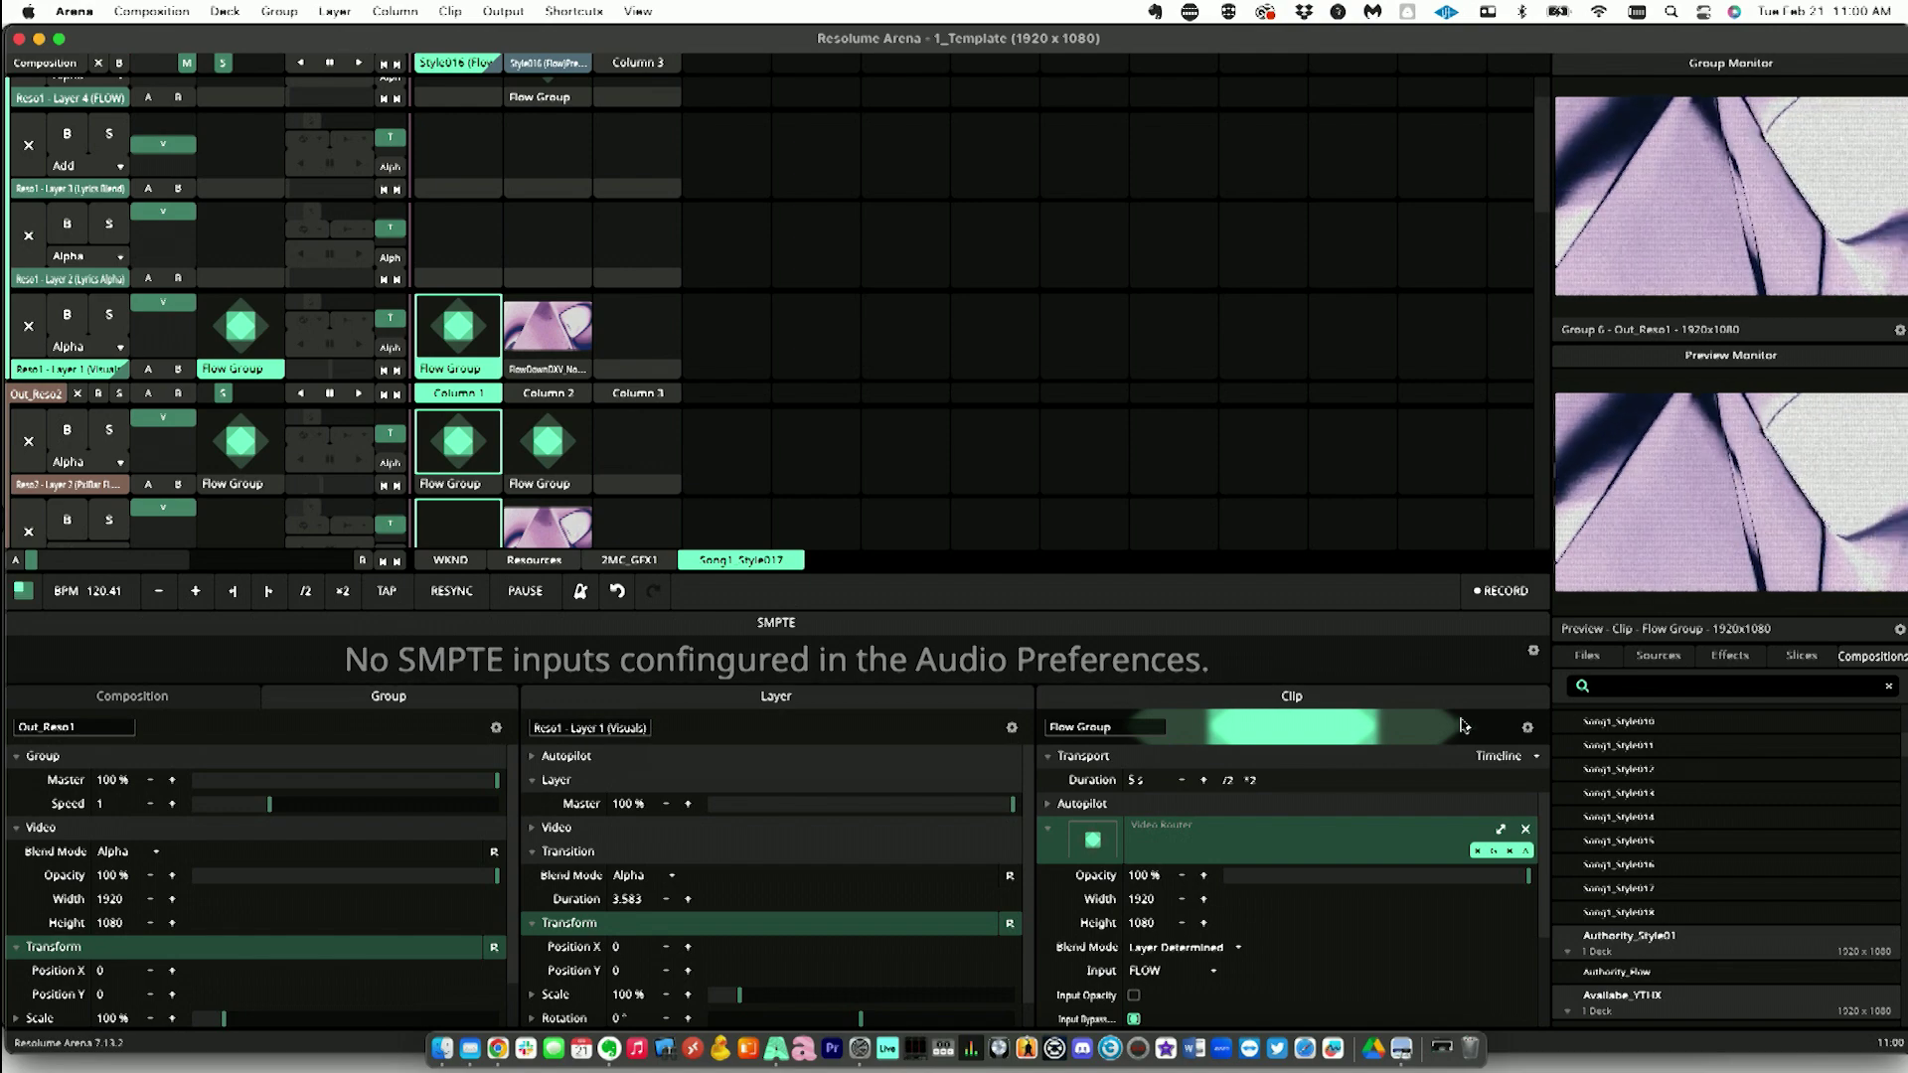
Step: Browse the available video effects back to the Add Subtract effect at the start of the list
{"action": "left_click", "coordinate": [1730, 658]}
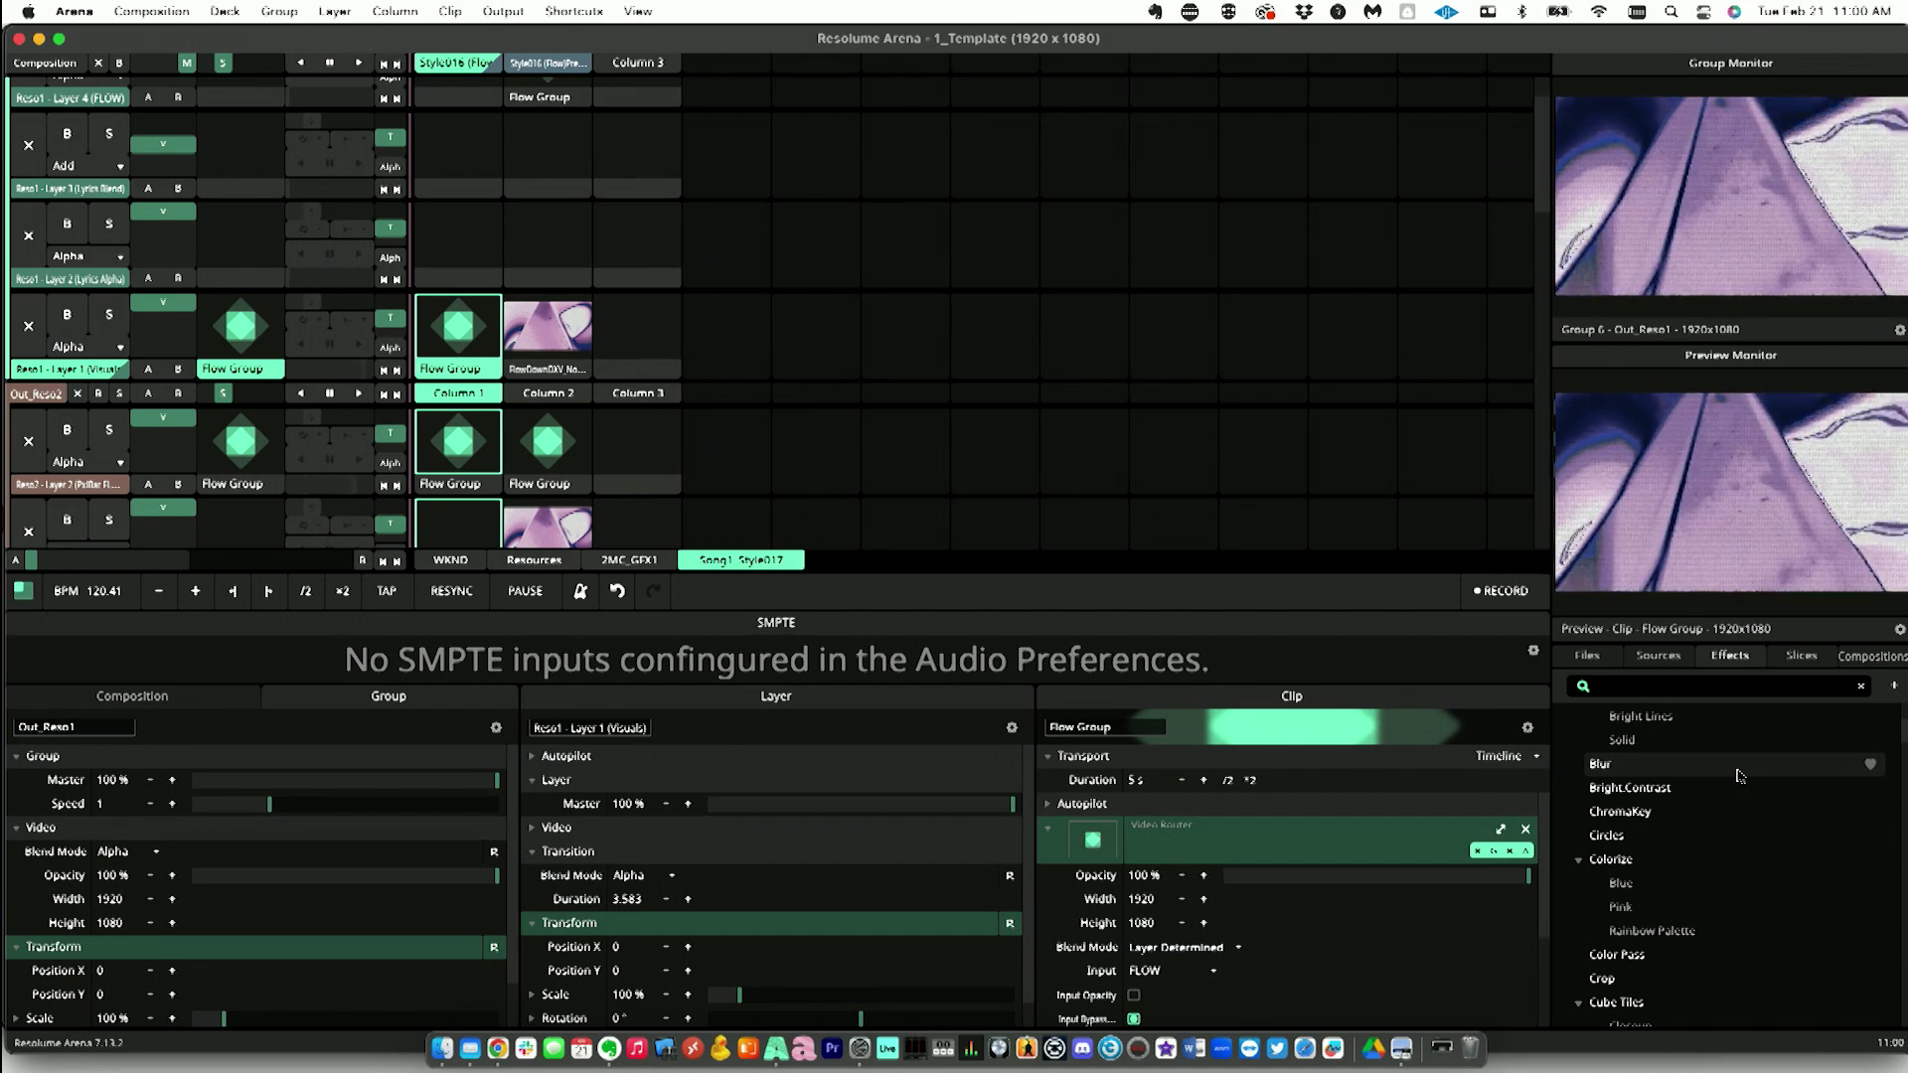
{"action": "scroll", "coordinate": [1739, 775], "scroll_direction": "up", "scroll_amount": 5}
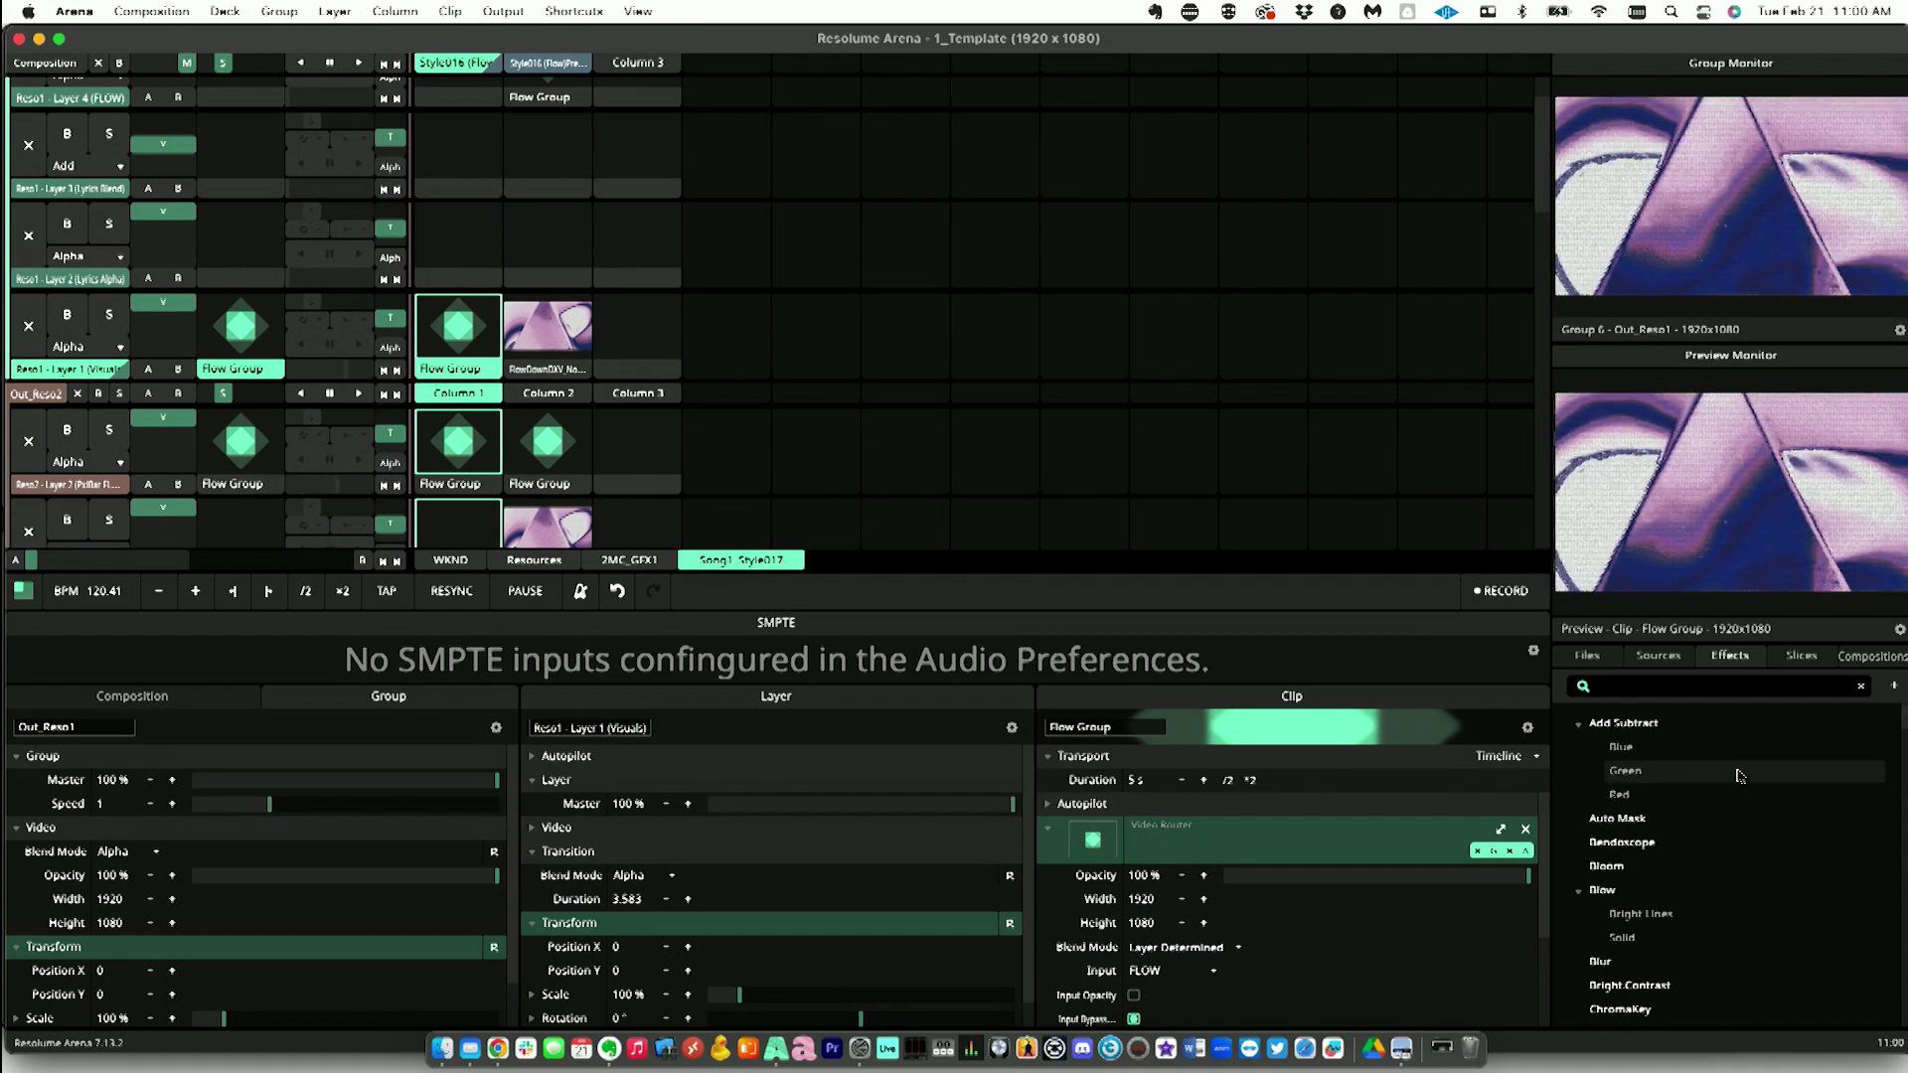
{"action": "scroll", "coordinate": [1738, 775], "scroll_direction": "up", "scroll_amount": 2}
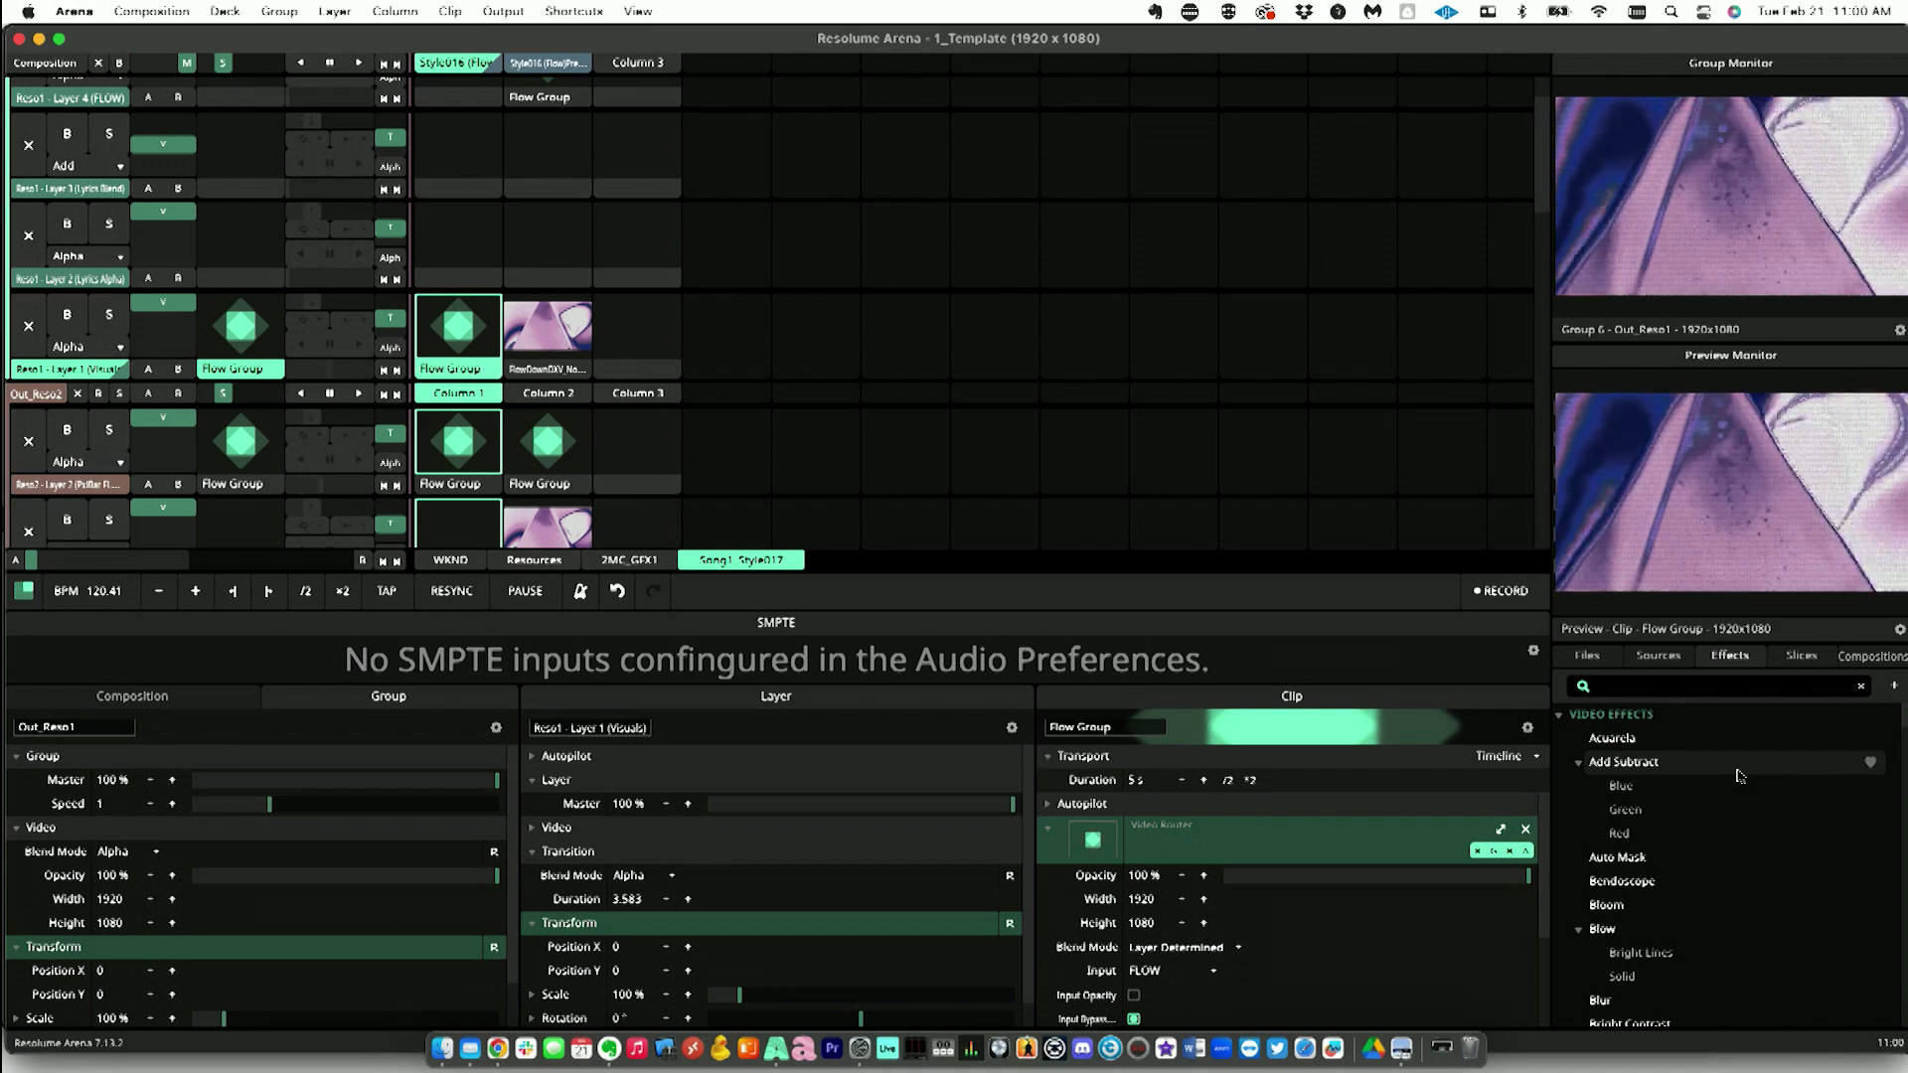
{"action": "mouse_move", "coordinate": [1623, 765]}
{"action": "left_mouse_down"}
{"action": "mouse_move", "coordinate": [765, 502]}
{"action": "mouse_move", "coordinate": [656, 407]}
{"action": "mouse_move", "coordinate": [805, 543]}
{"action": "mouse_move", "coordinate": [1689, 825]}
{"action": "mouse_move", "coordinate": [1626, 794]}
{"action": "left_mouse_up"}
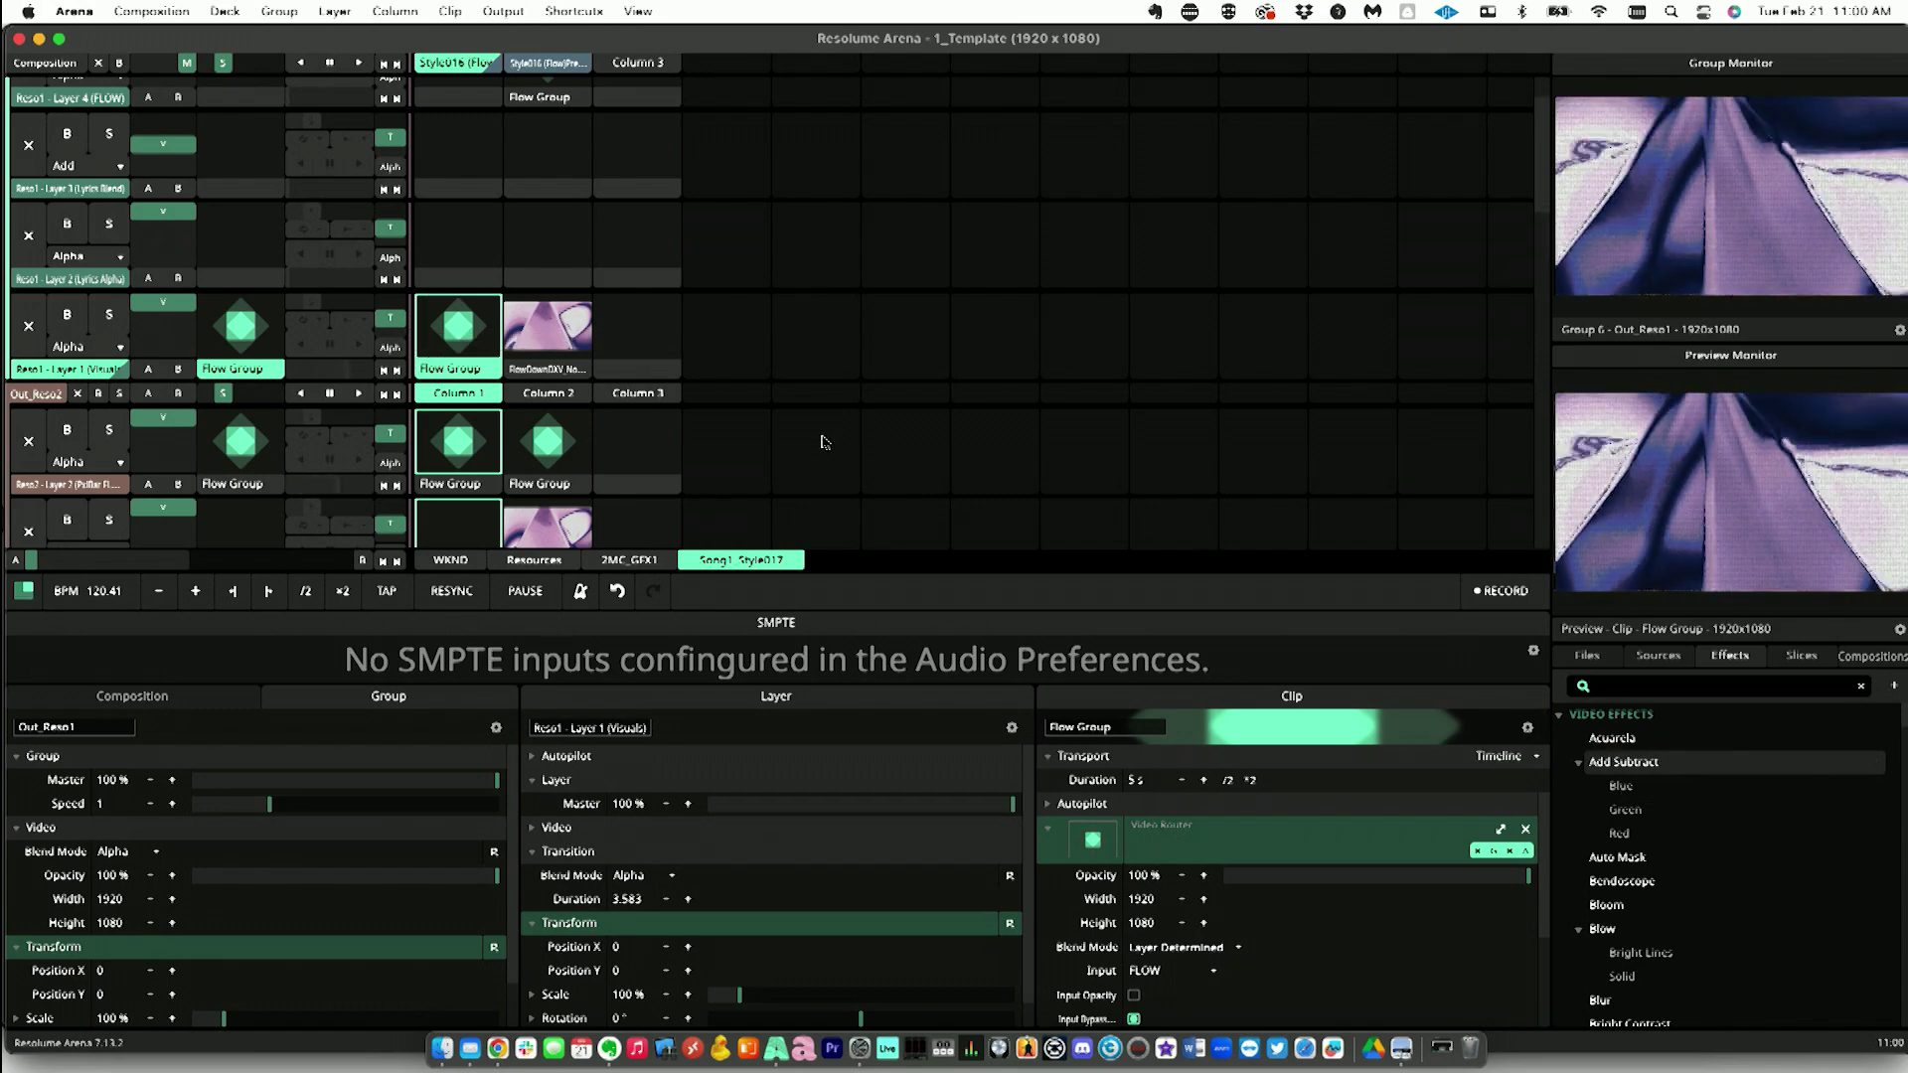
Step: Examine the clips in the FLOW group and preview the FlowDown clip in Column 1 of FLOW - Layer 1
{"action": "scroll", "coordinate": [477, 462], "scroll_direction": "down", "scroll_amount": 5}
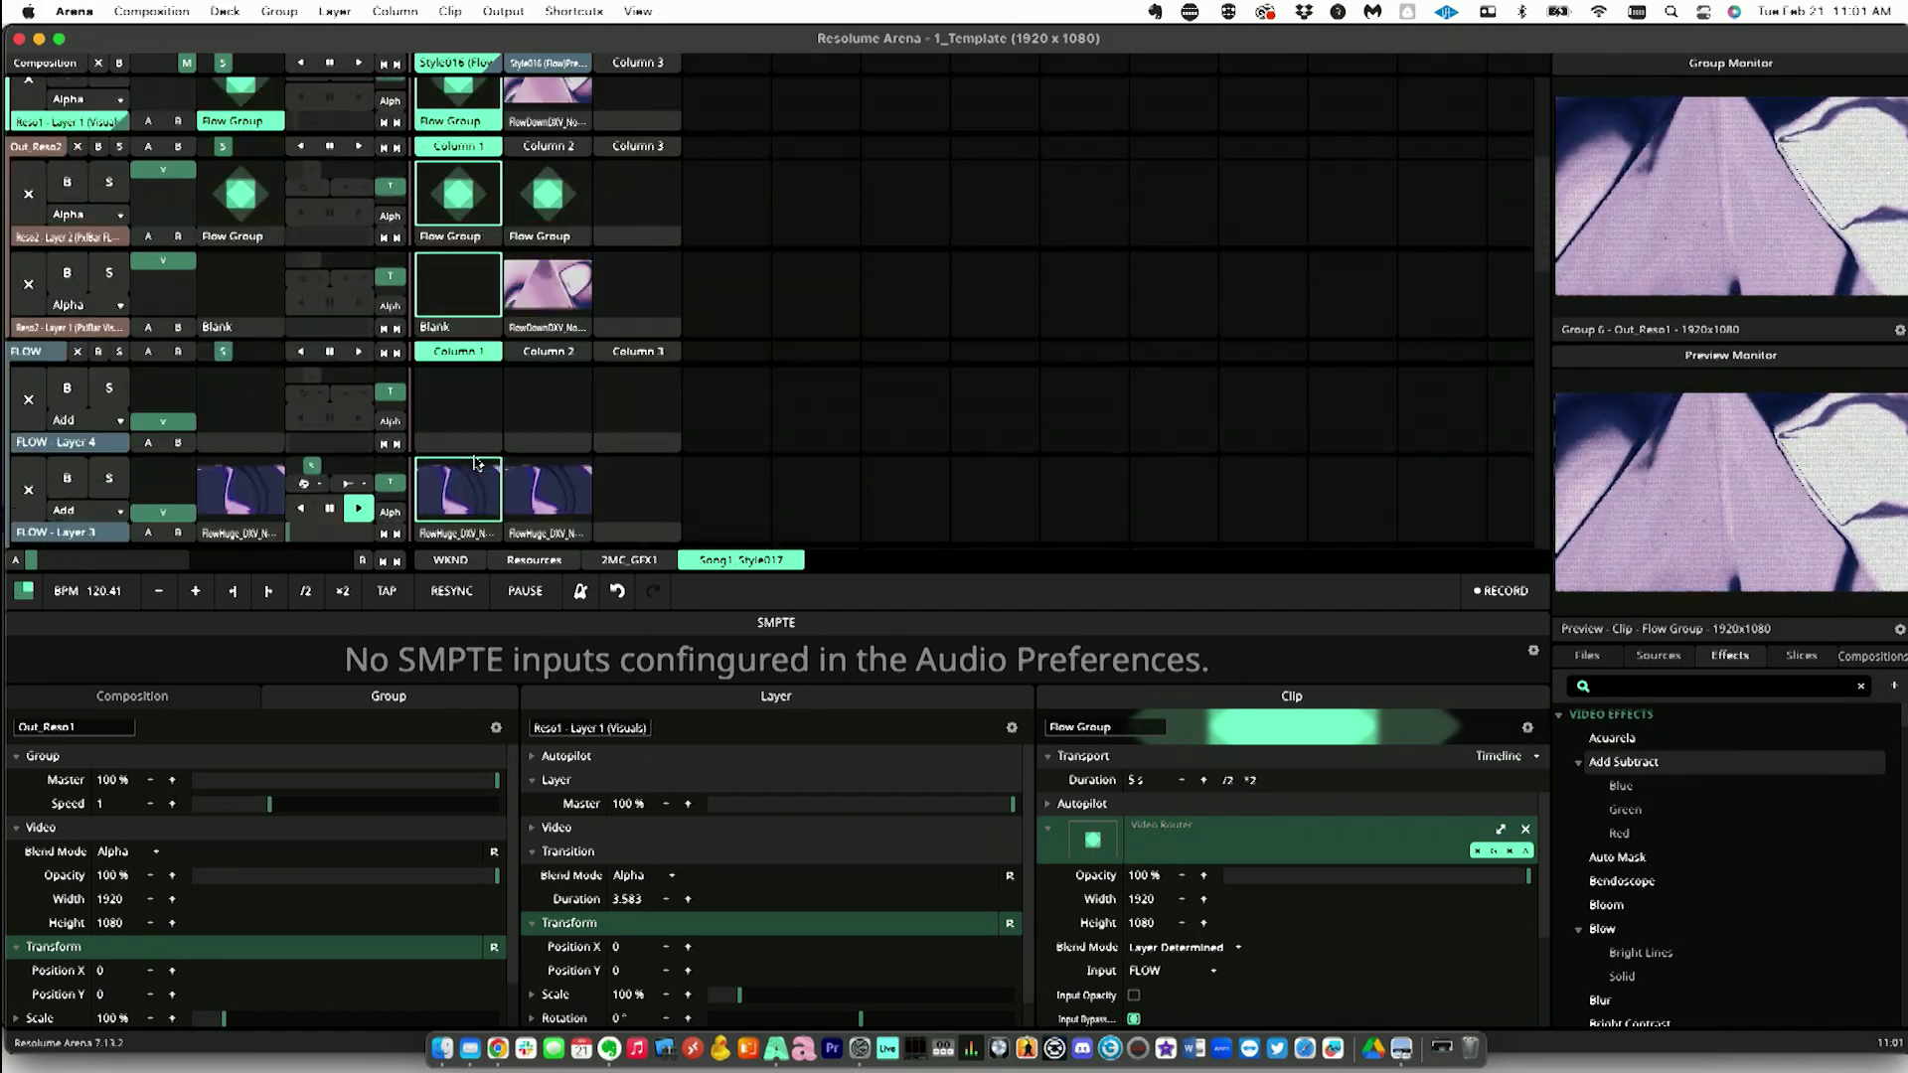
{"action": "scroll", "coordinate": [477, 463], "scroll_direction": "down", "scroll_amount": 4}
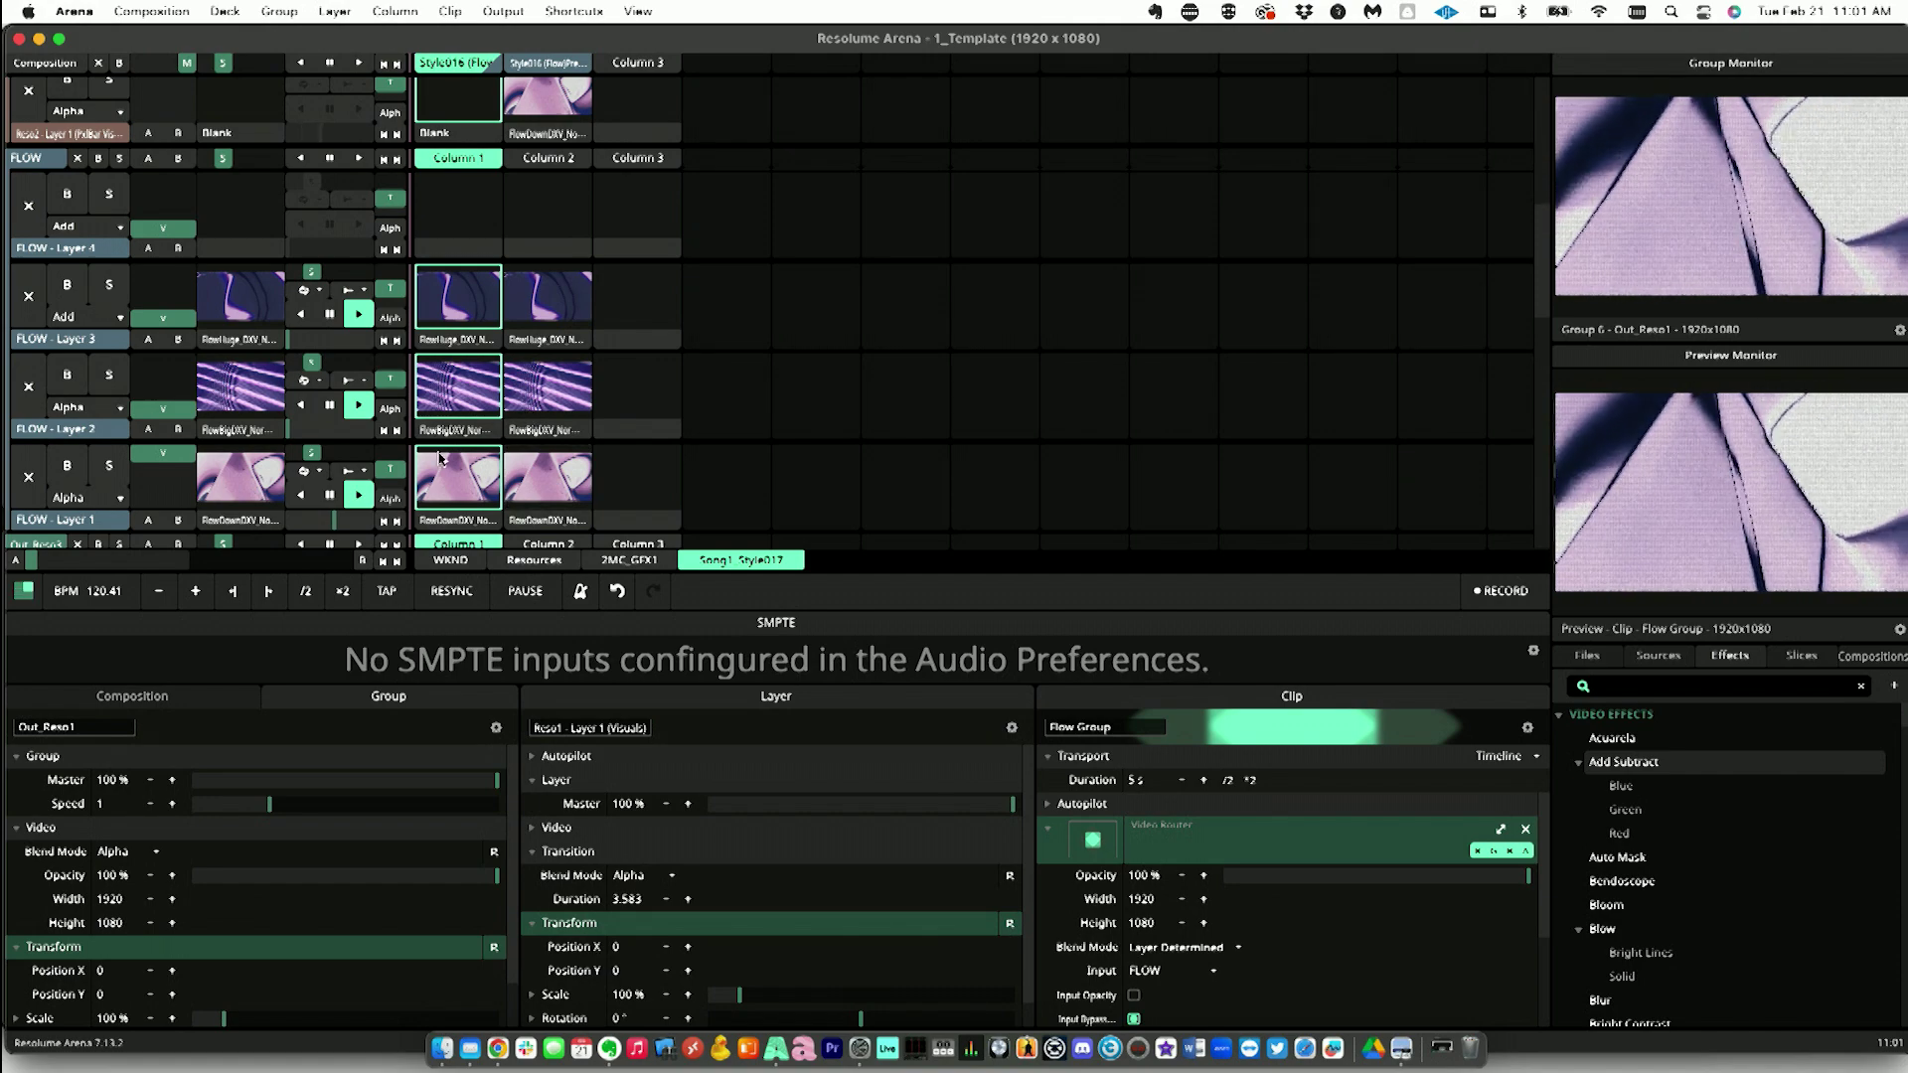
{"action": "scroll", "coordinate": [440, 458], "scroll_direction": "down", "scroll_amount": 1}
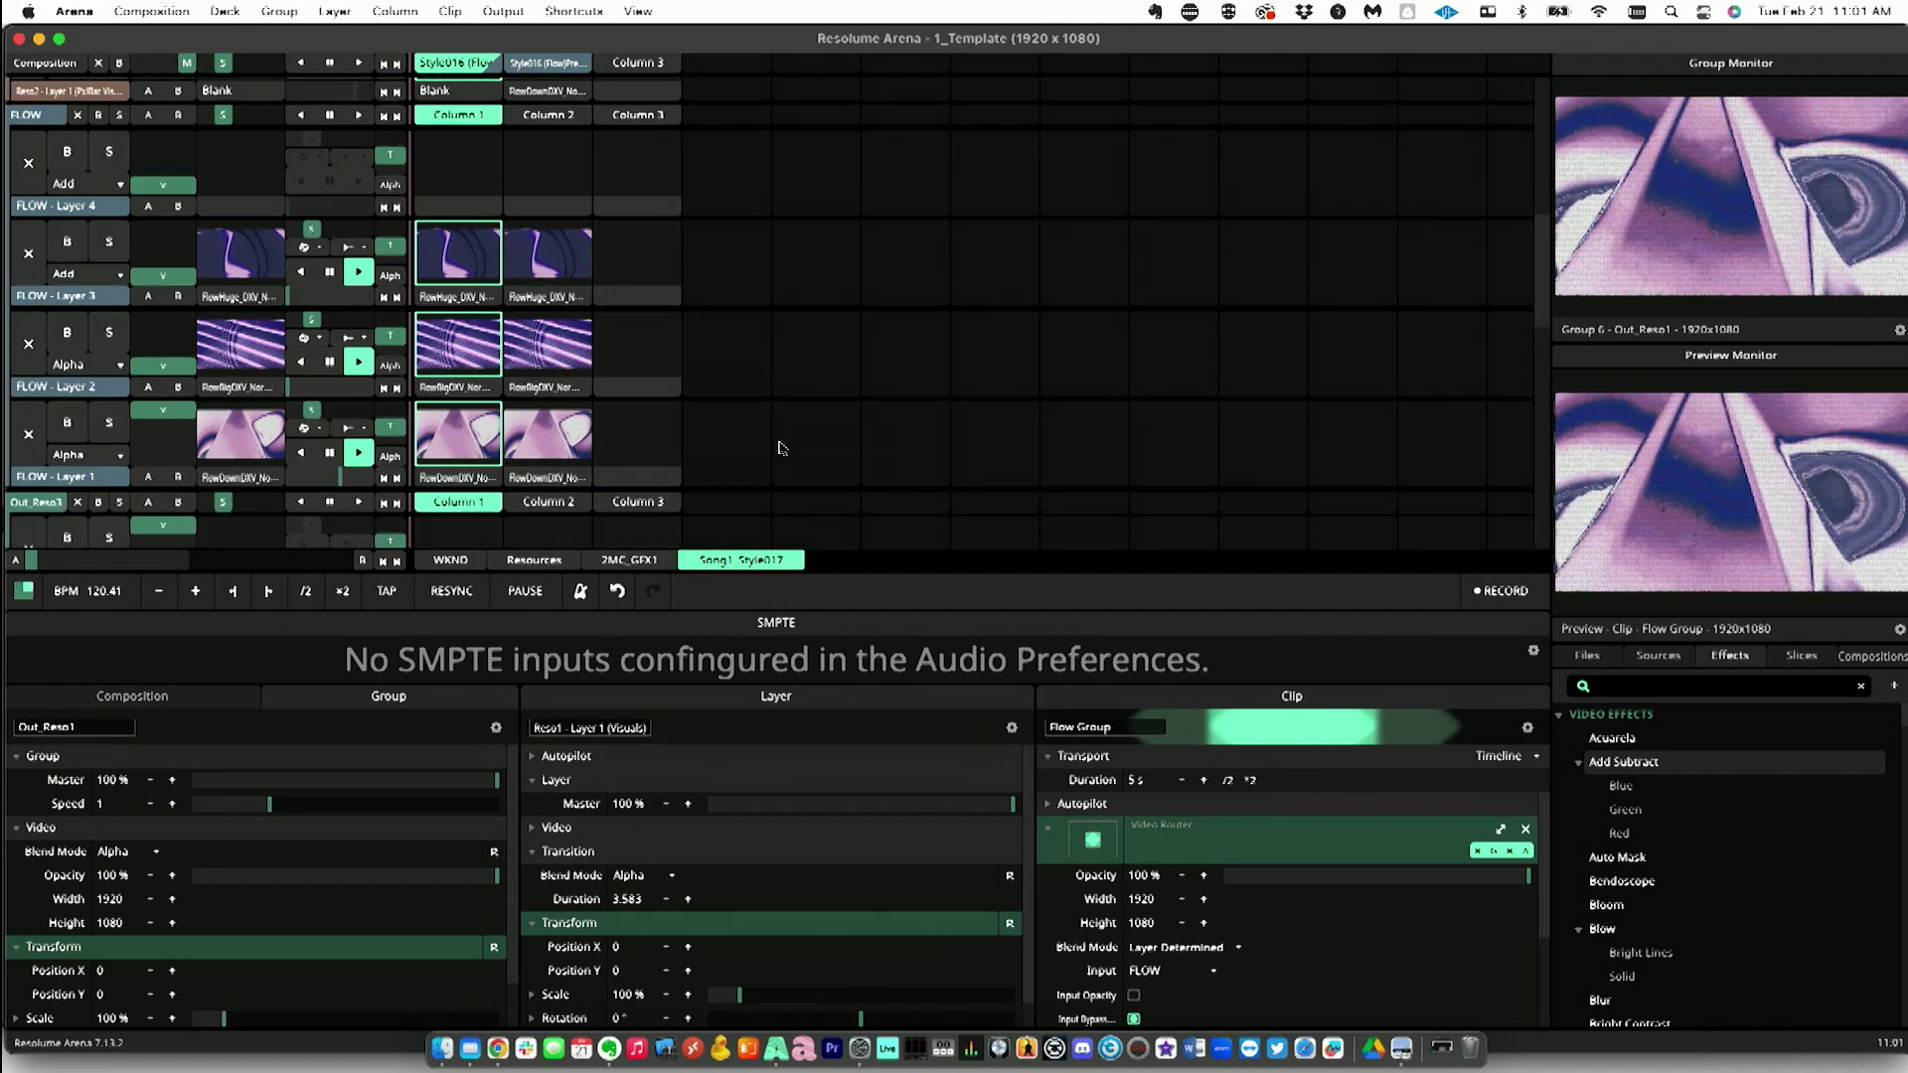
{"action": "left_click", "coordinate": [475, 481]}
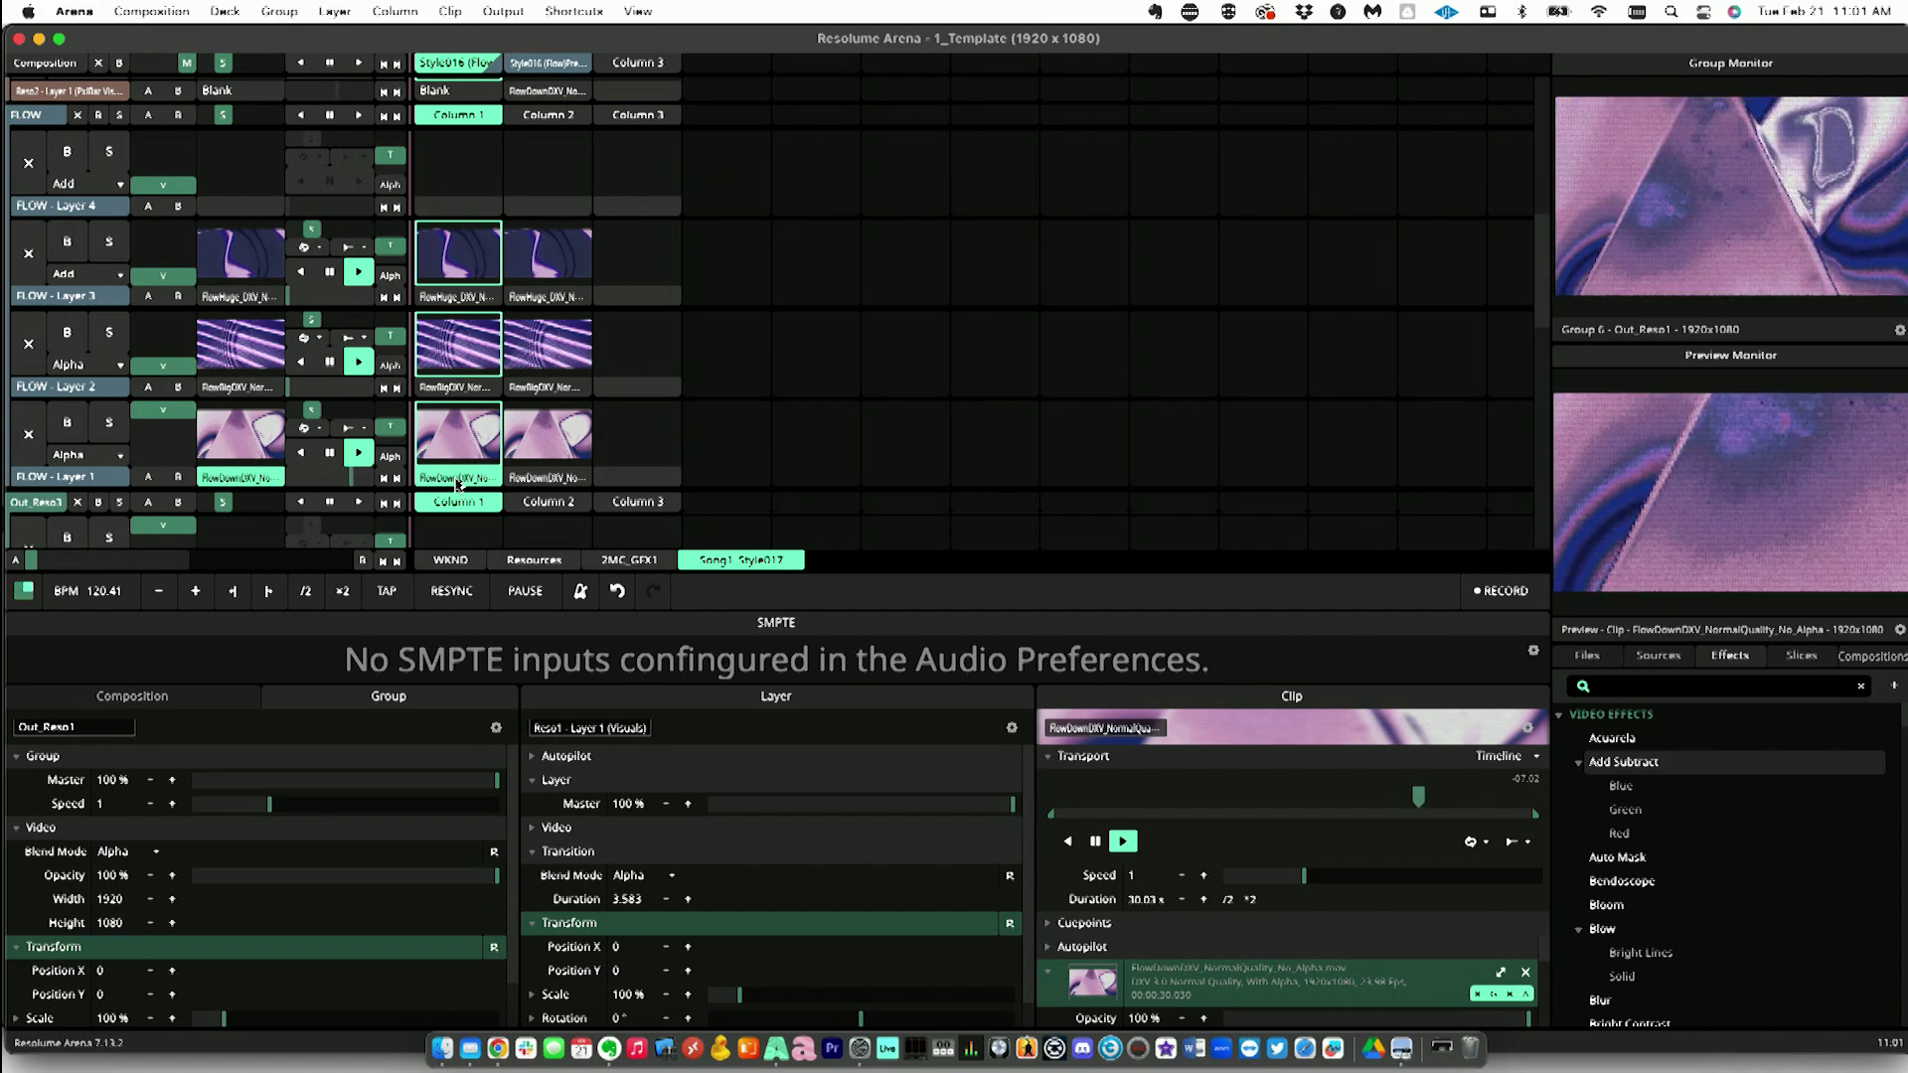
{"action": "scroll", "coordinate": [457, 484], "scroll_direction": "down", "scroll_amount": 5}
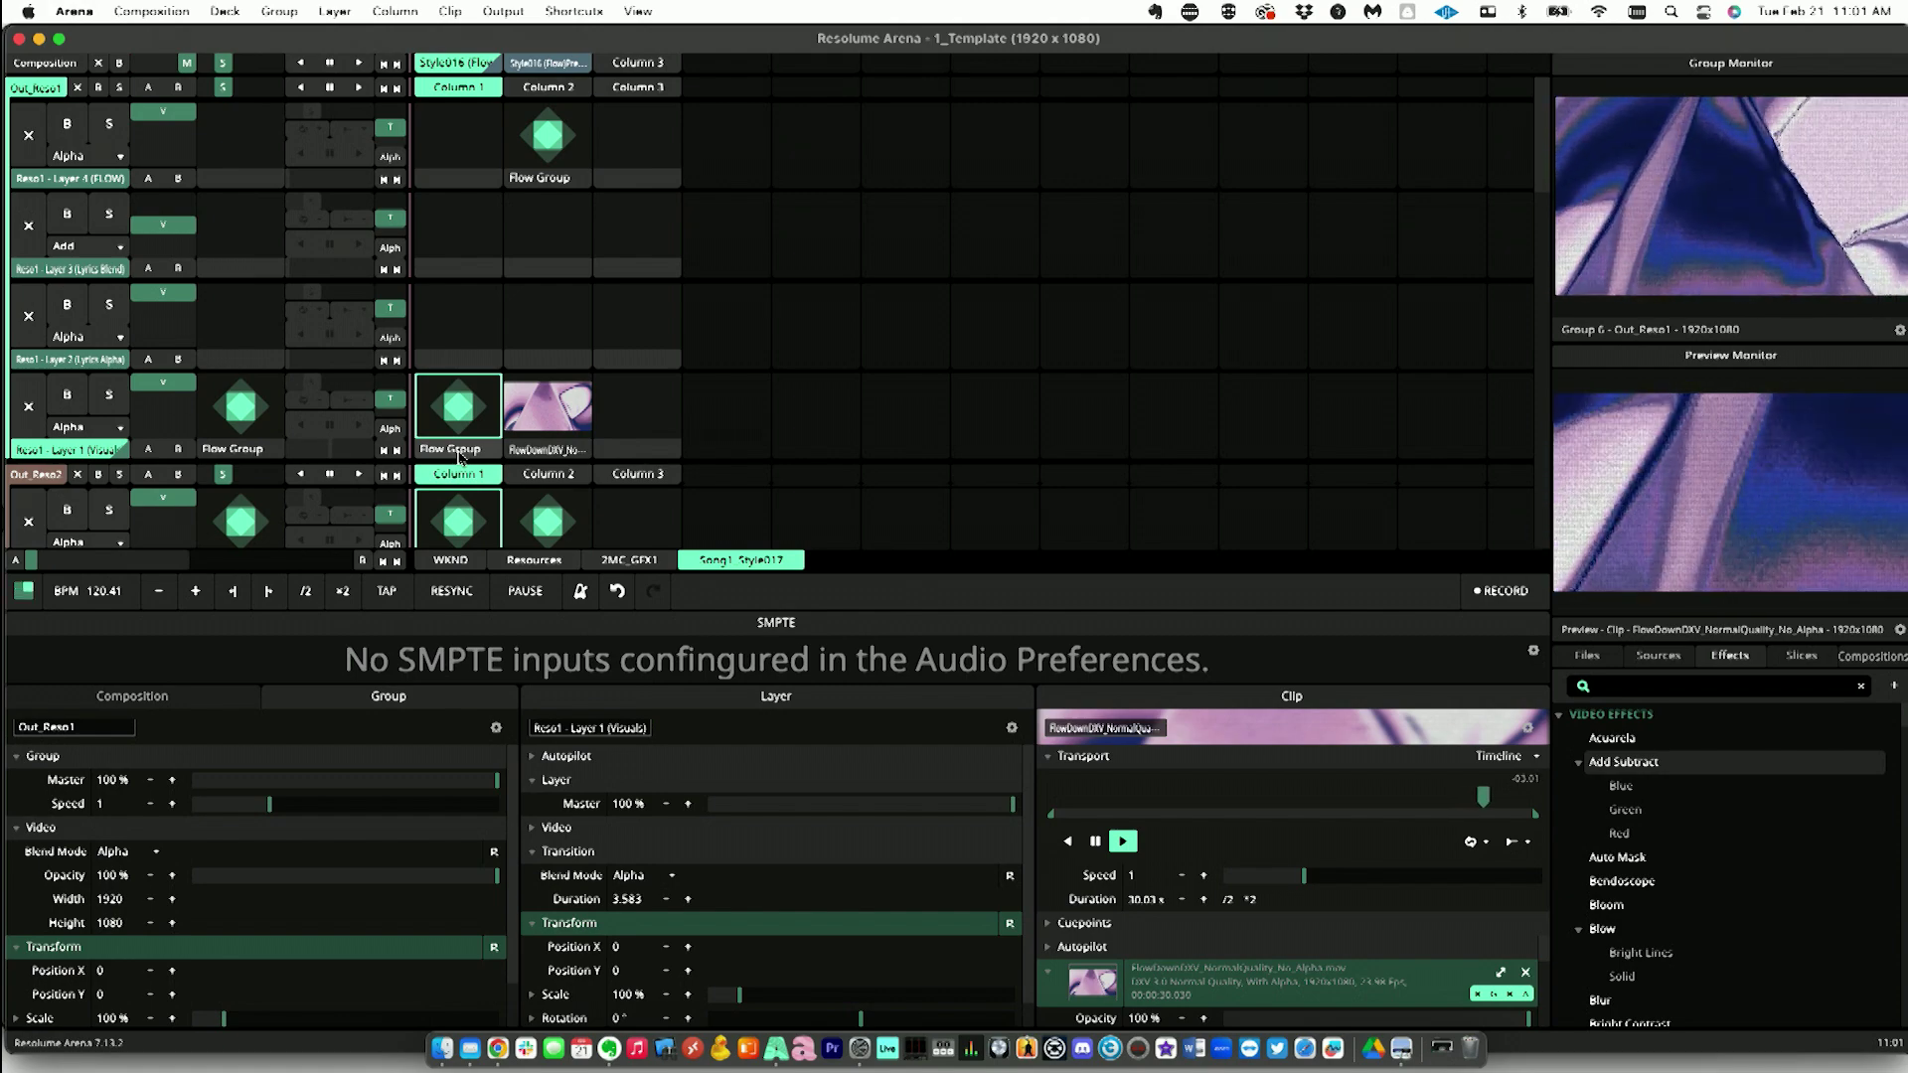
Step: Apply the Add Subtract effect to the Flow Group clip in Column 1 of Reso1 - Layer 1 (Visuals)
{"action": "left_click", "coordinate": [460, 457]}
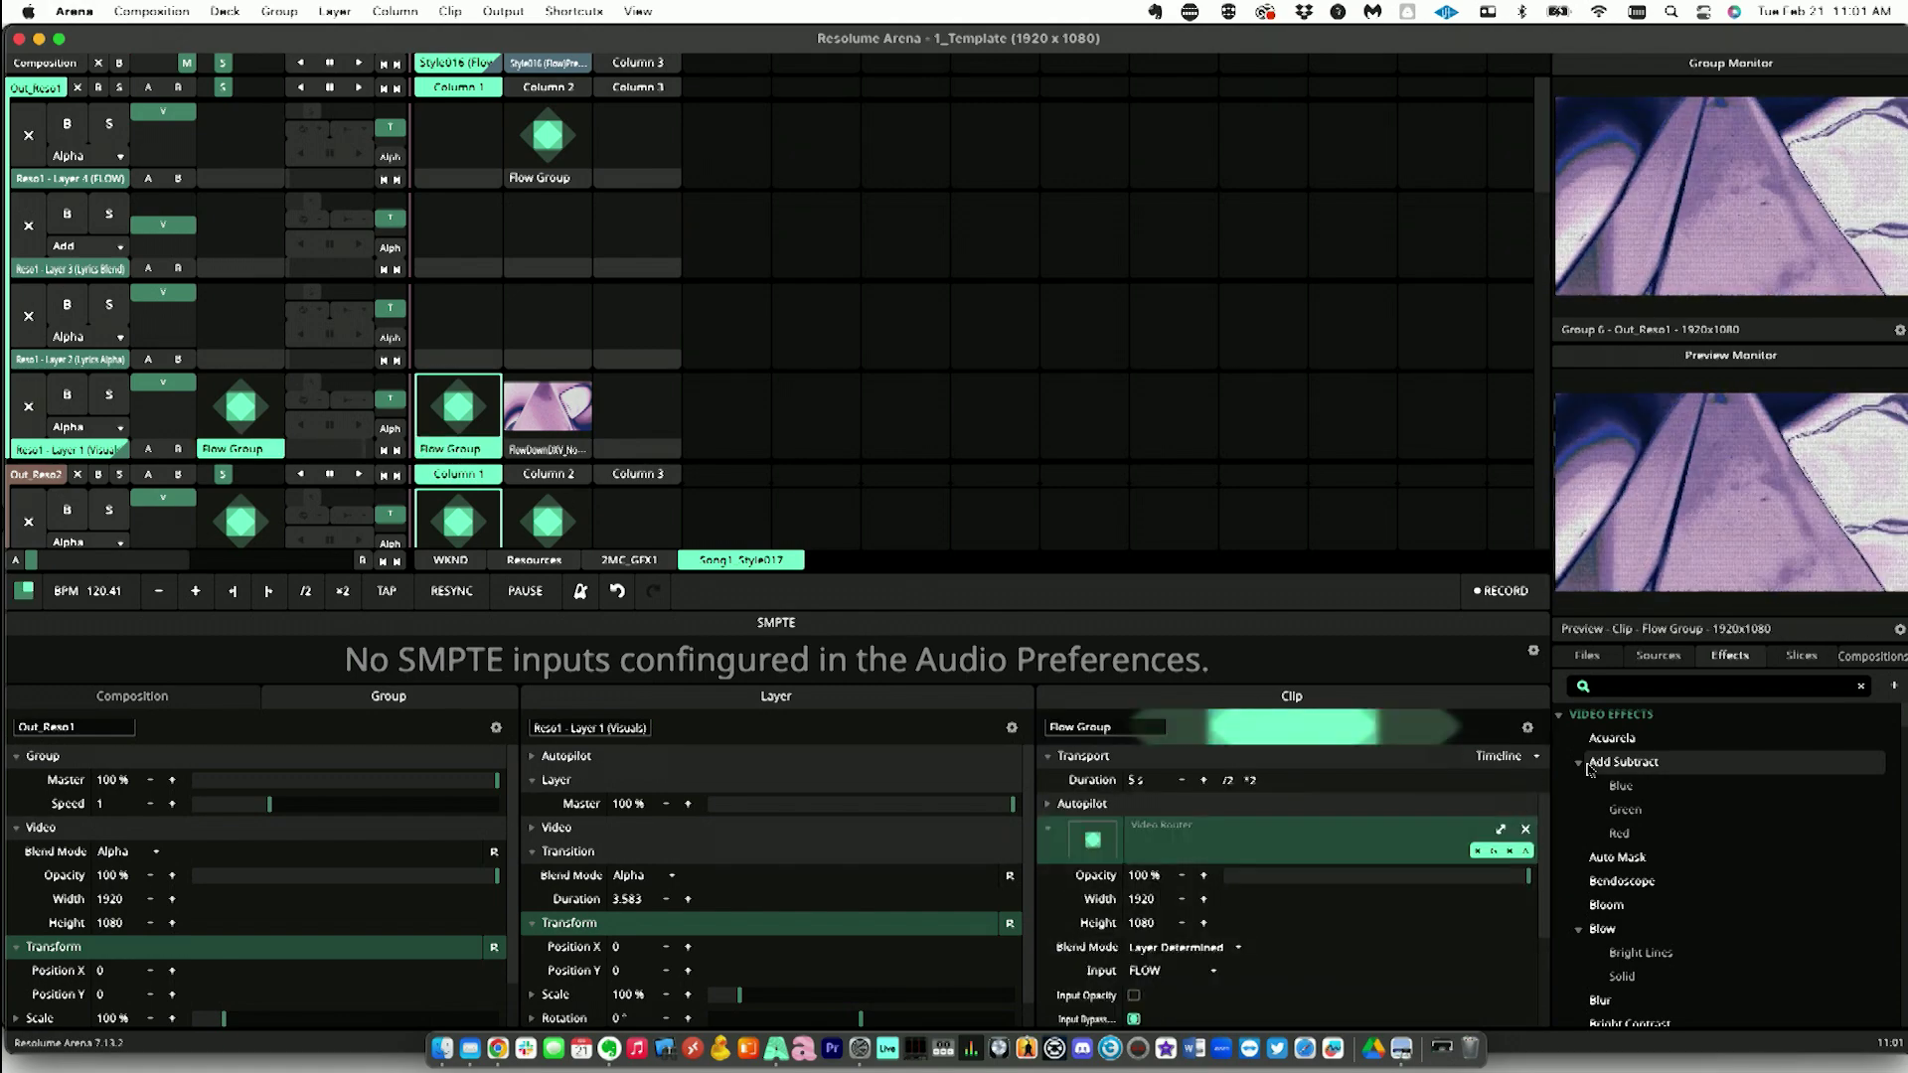
{"action": "left_click_drag", "start_coordinate": [1597, 767], "coordinate": [466, 415]}
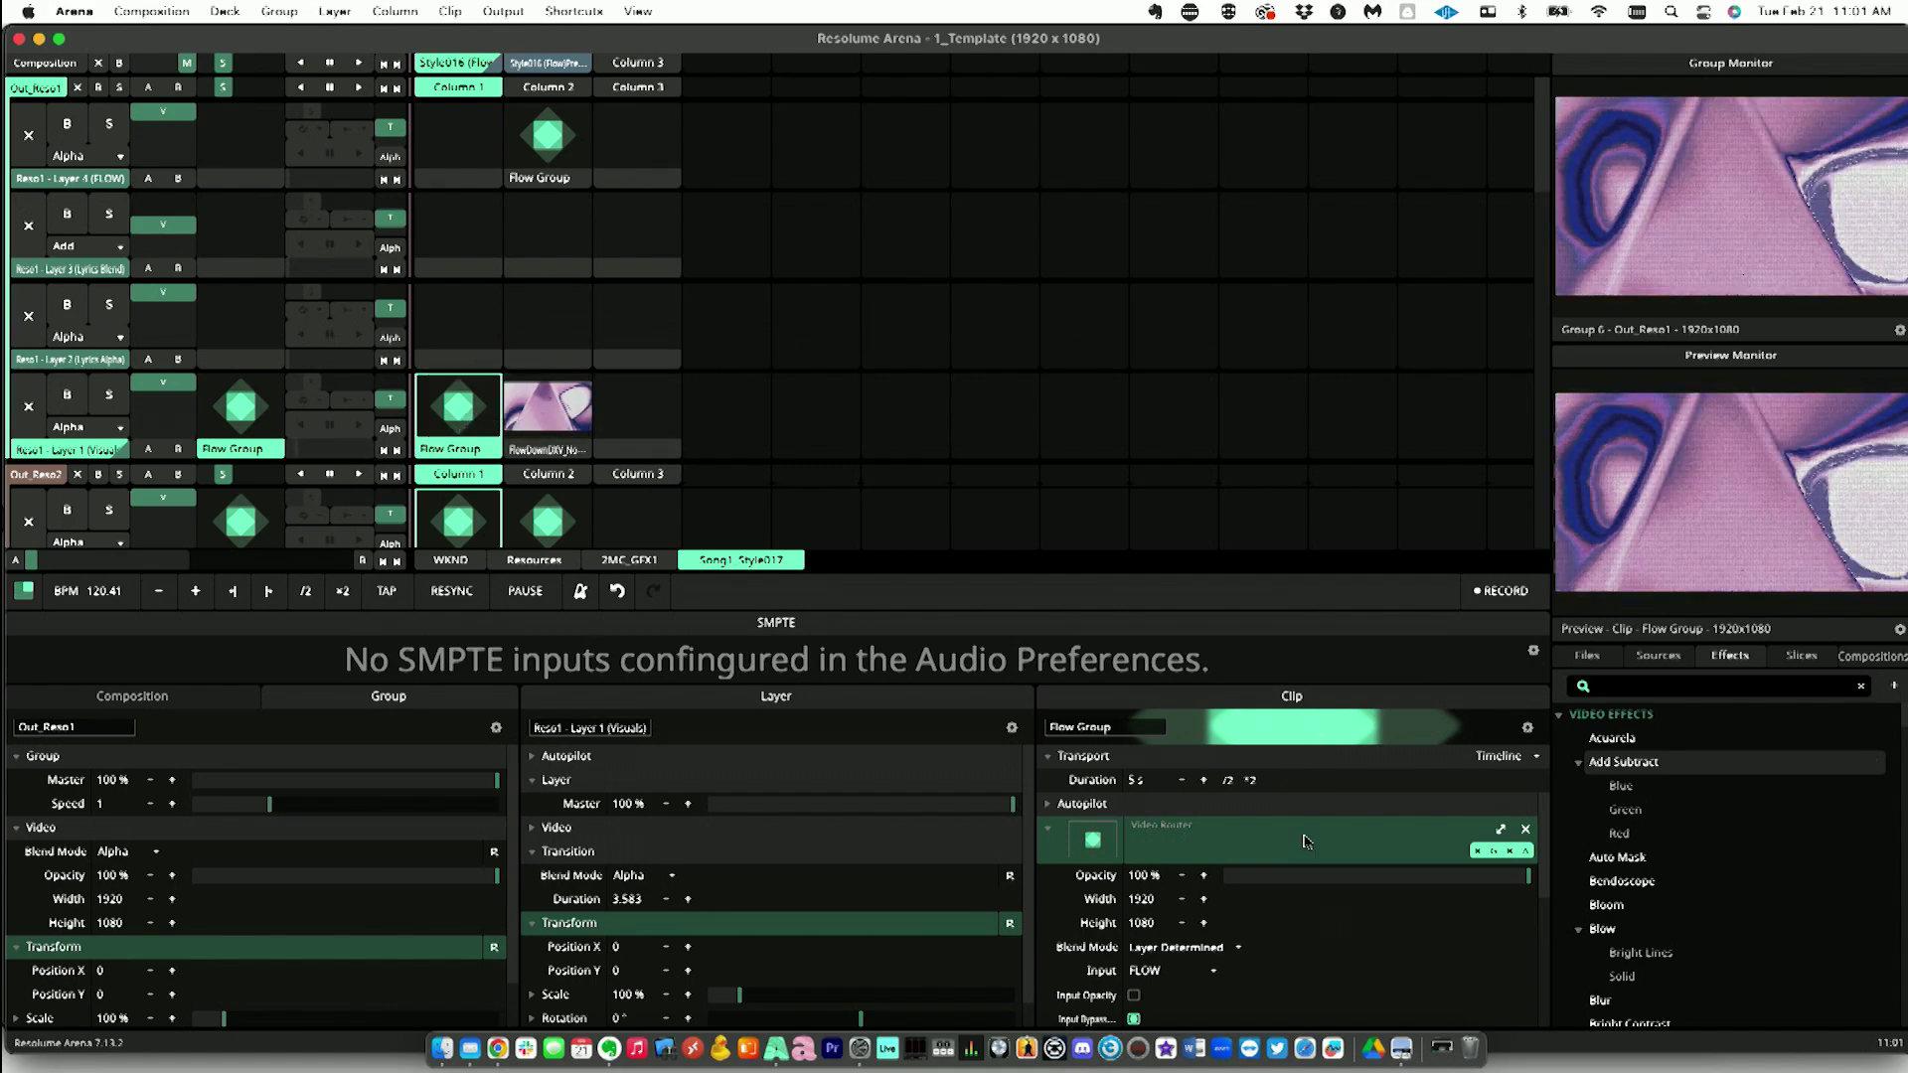
Step: Set the clip's Add Subtract effect to R 31.43 % and B -13.25 %
{"action": "scroll", "coordinate": [1343, 878], "scroll_direction": "down", "scroll_amount": 6}
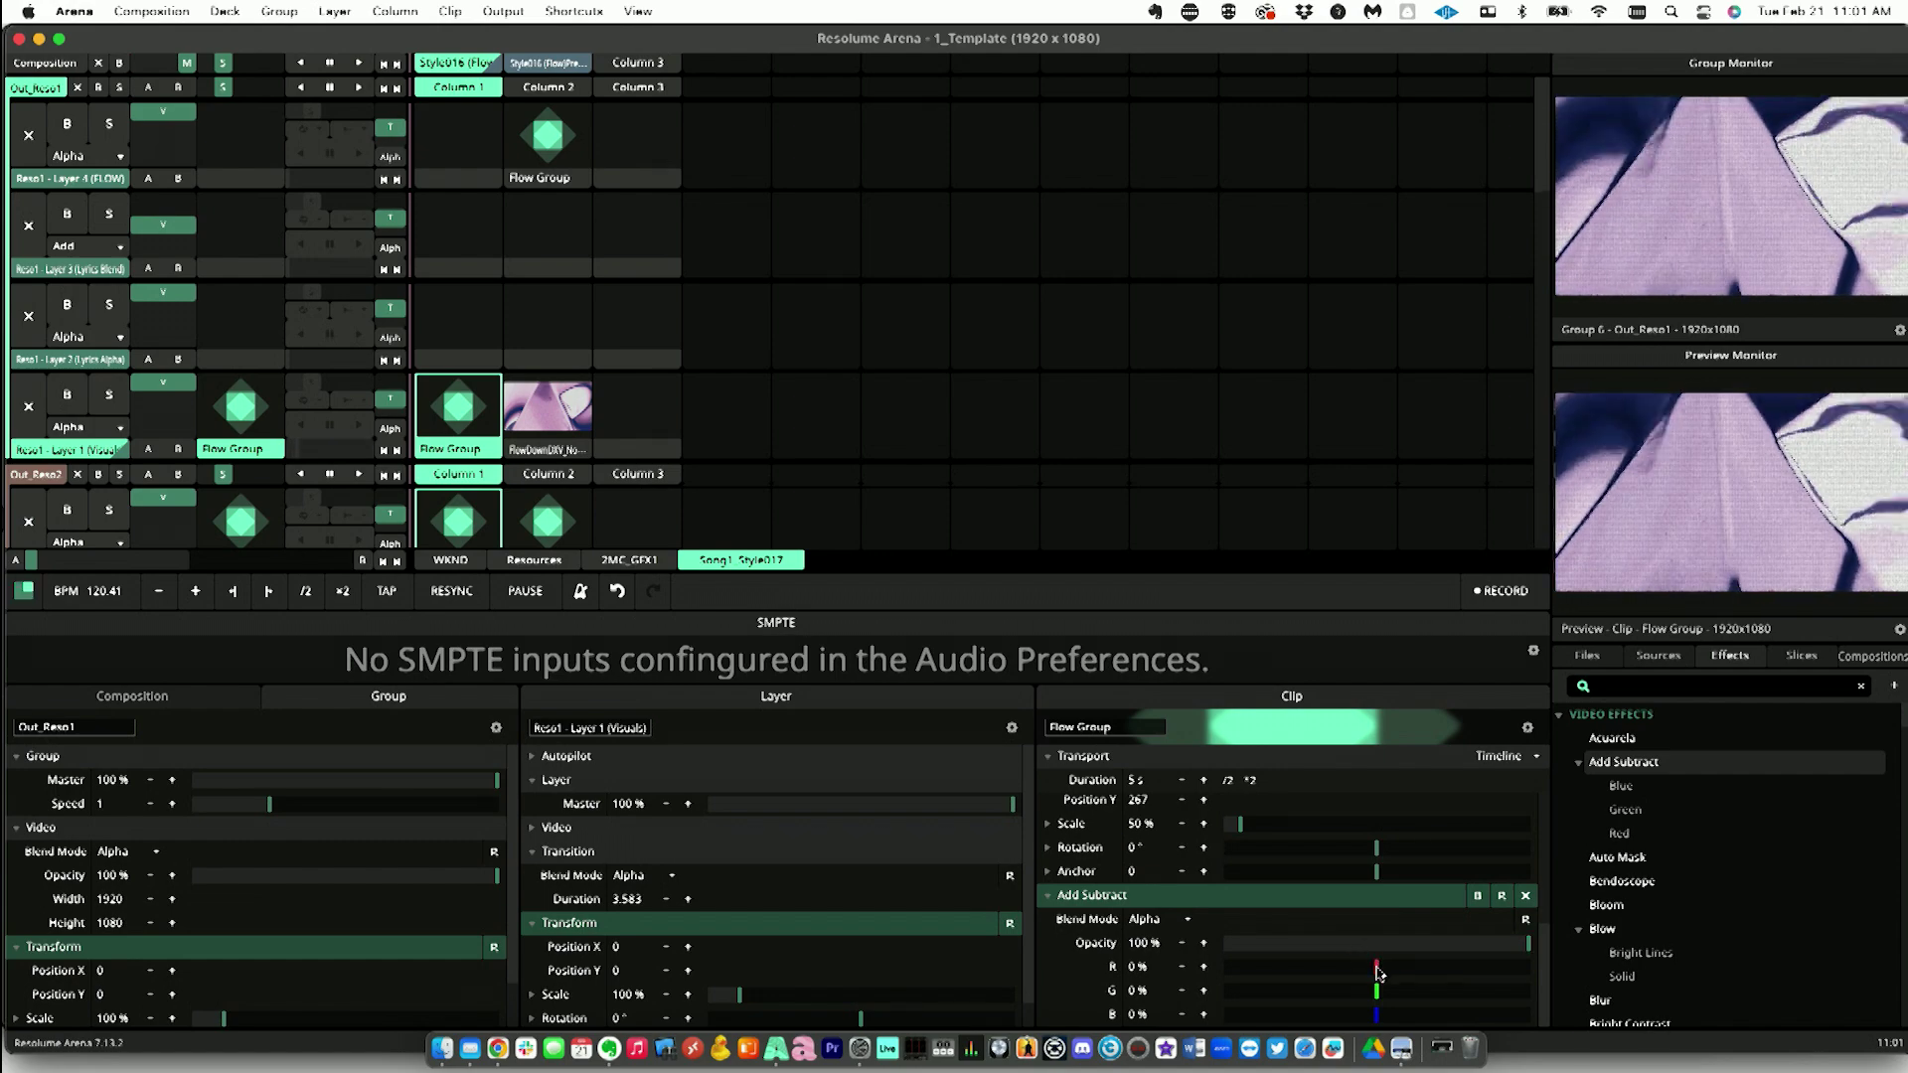
{"action": "left_click_drag", "start_coordinate": [1377, 971], "coordinate": [1424, 970]}
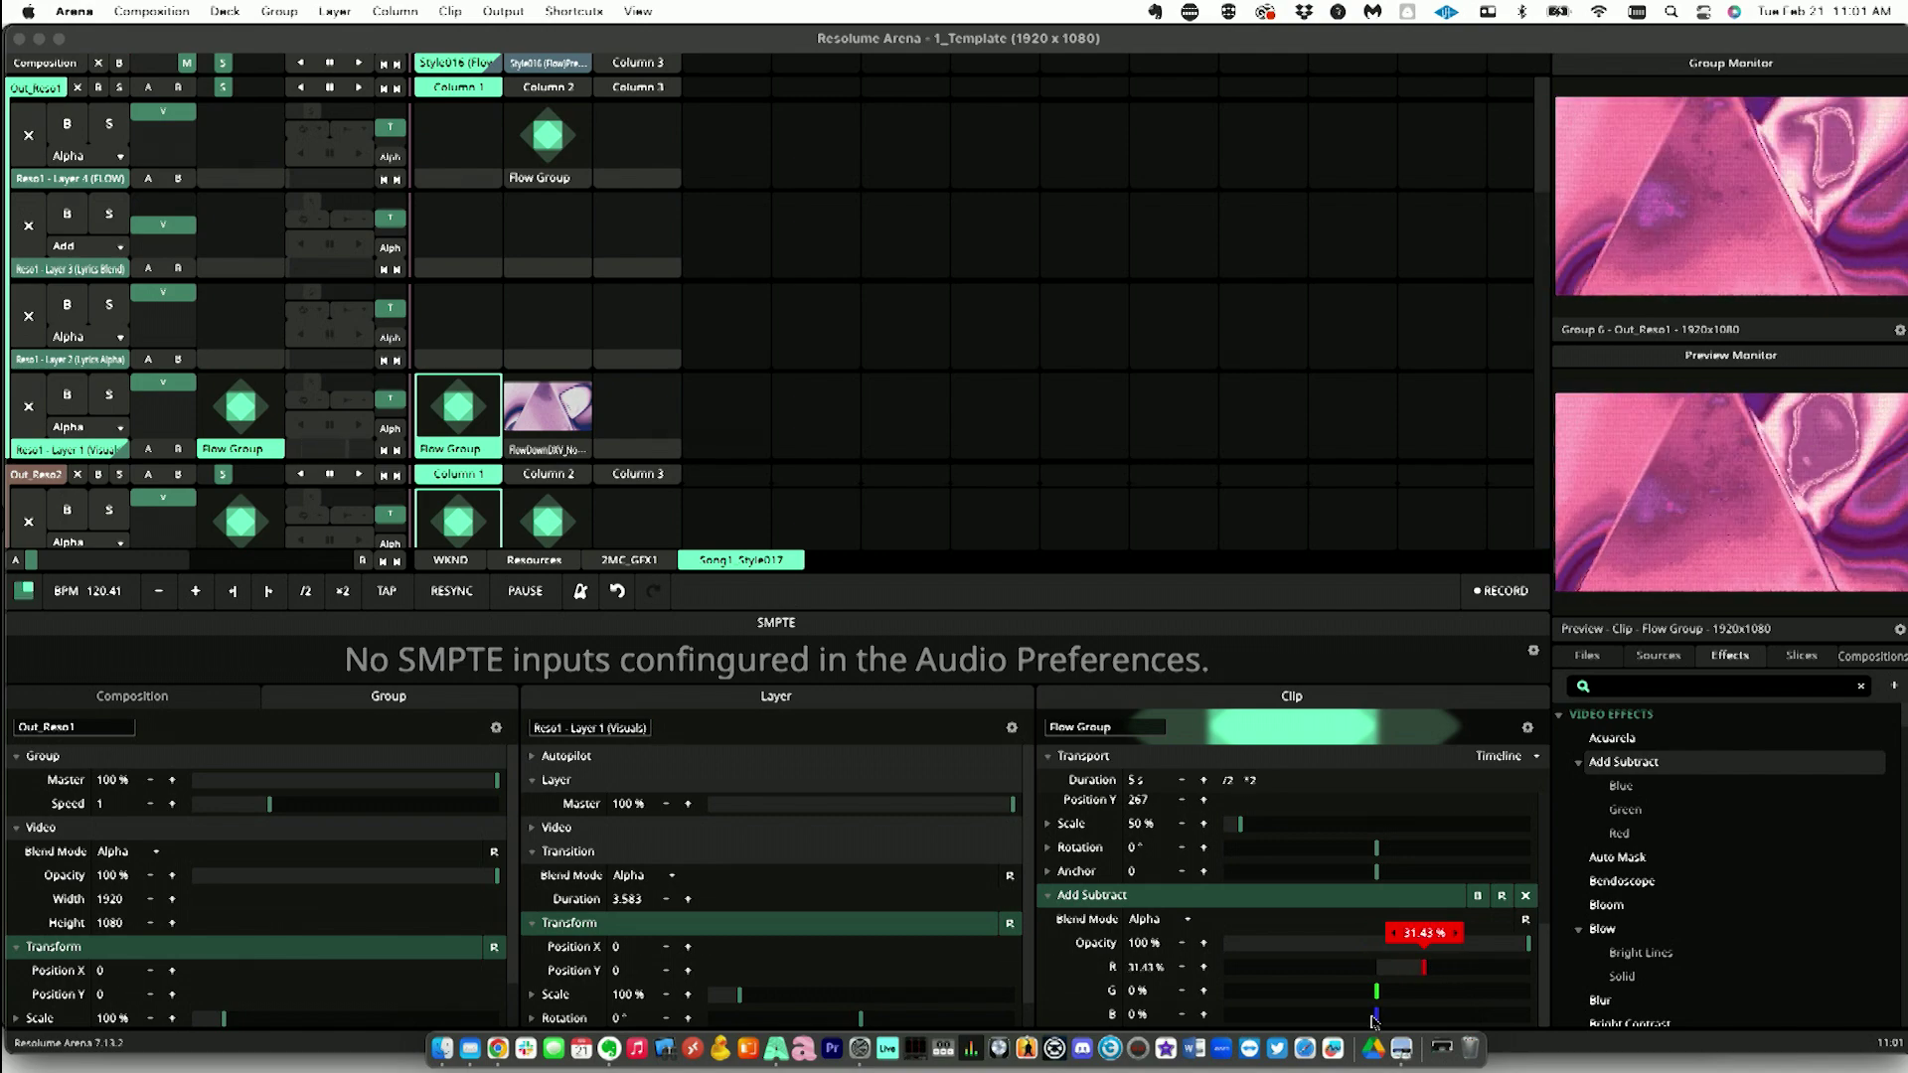
{"action": "left_click_drag", "start_coordinate": [1375, 1019], "coordinate": [1257, 1013]}
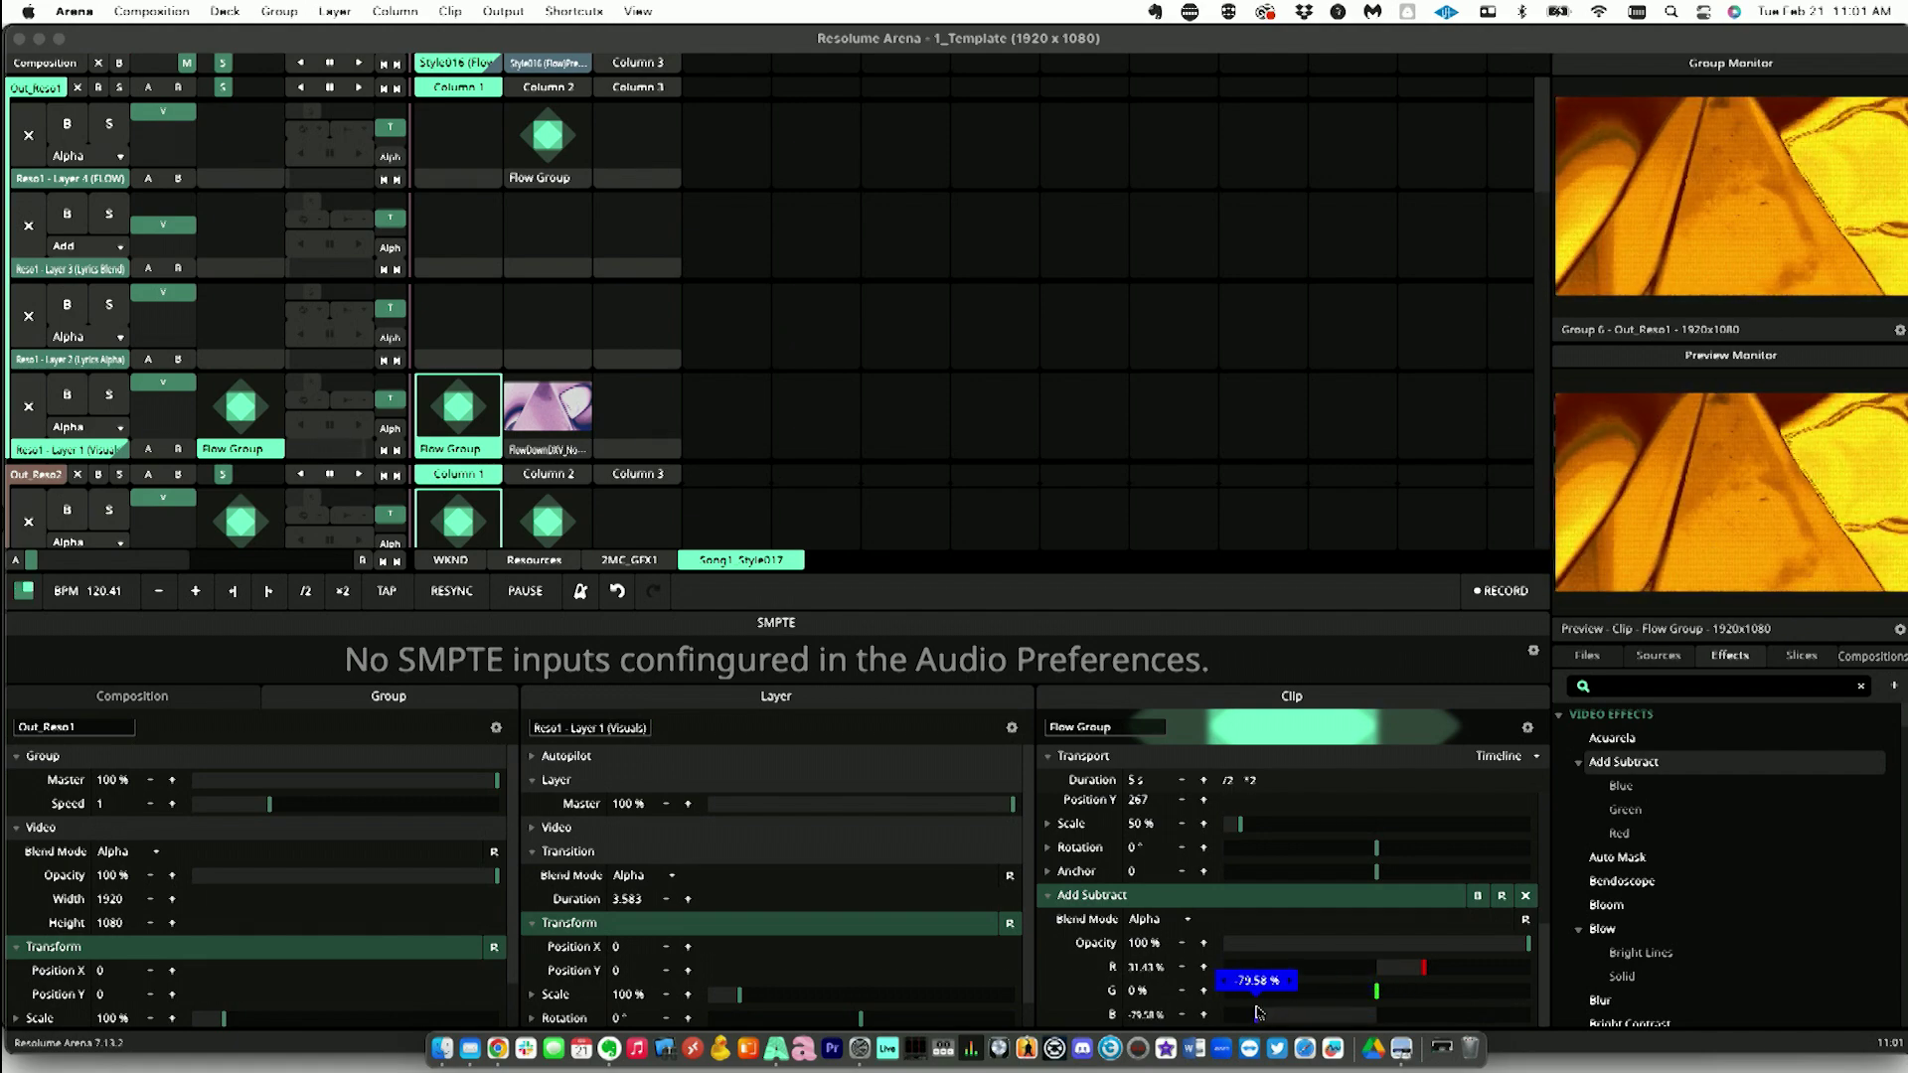
{"action": "left_click_drag", "start_coordinate": [1256, 1013], "coordinate": [1356, 1014]}
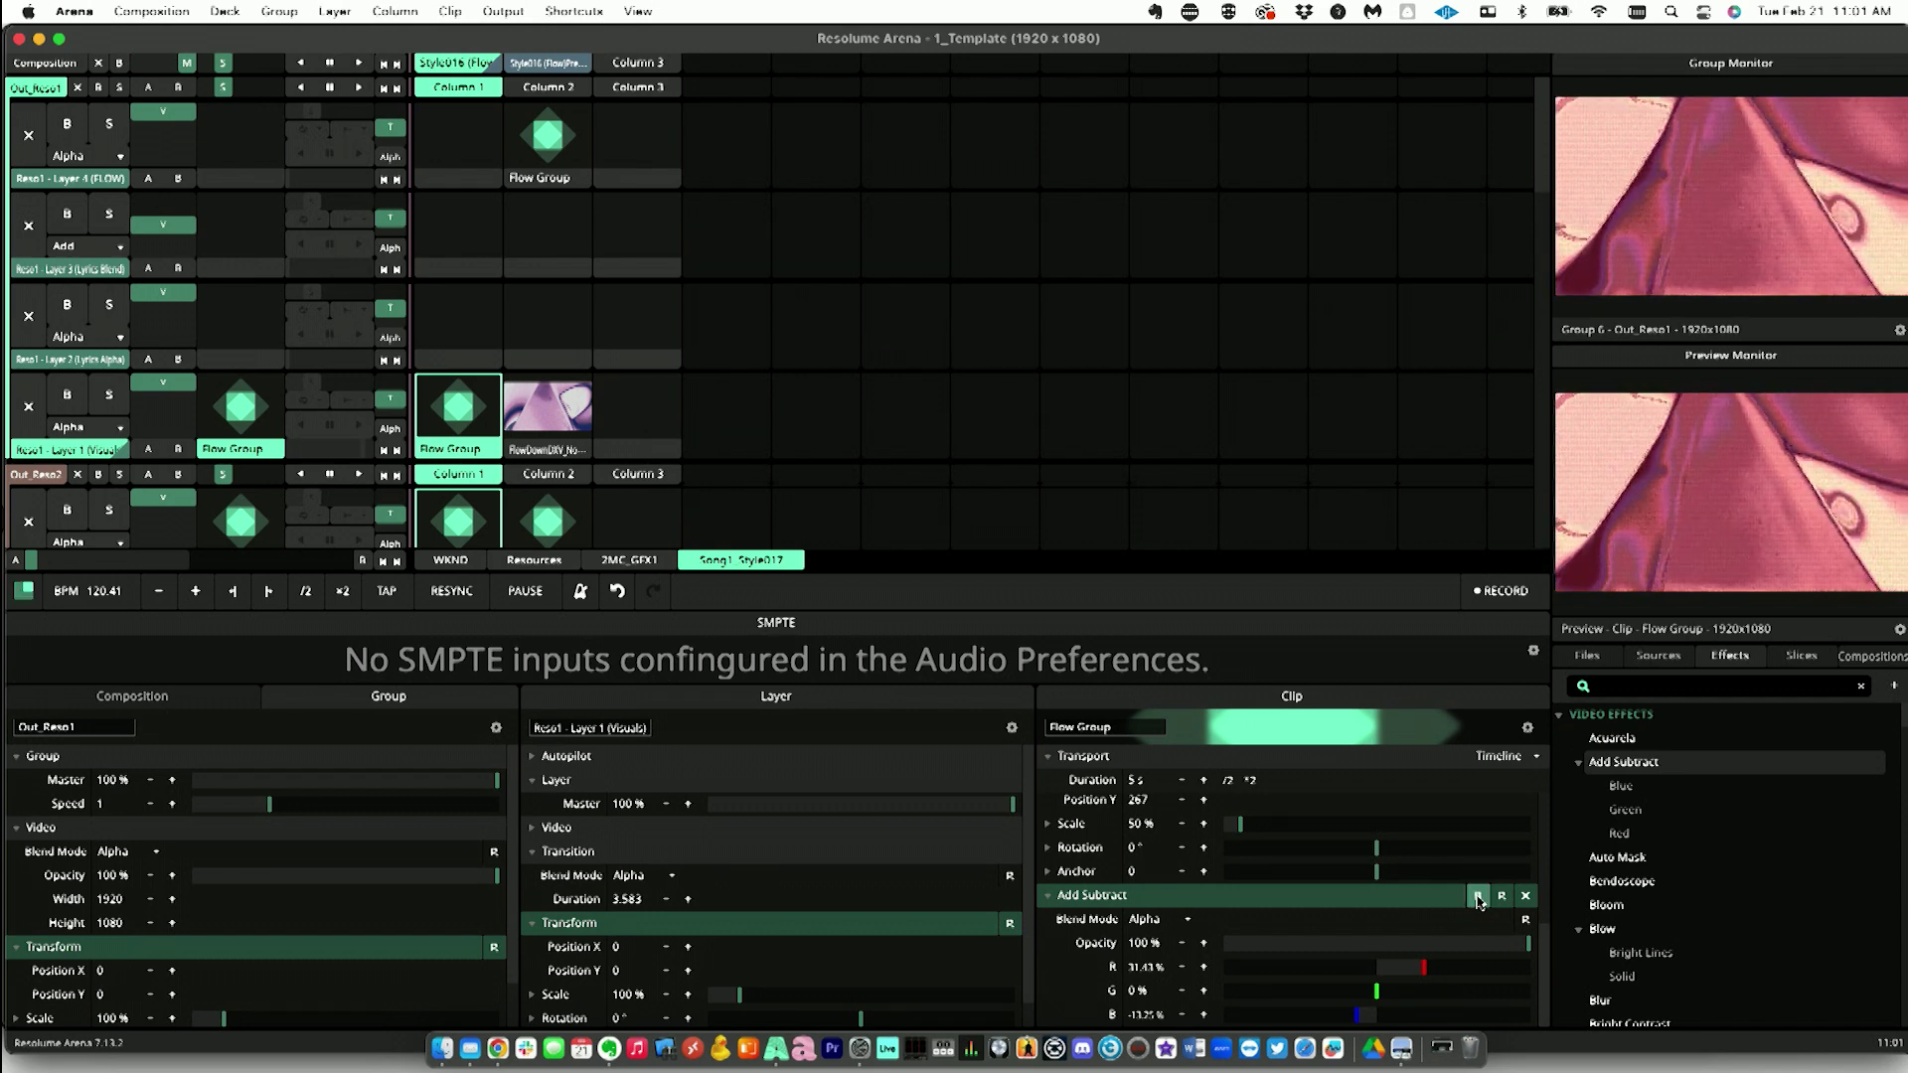
Step: Bypass and re-enable the Add Subtract effect repeatedly to compare the image with and without it
{"action": "left_click", "coordinate": [1478, 900]}
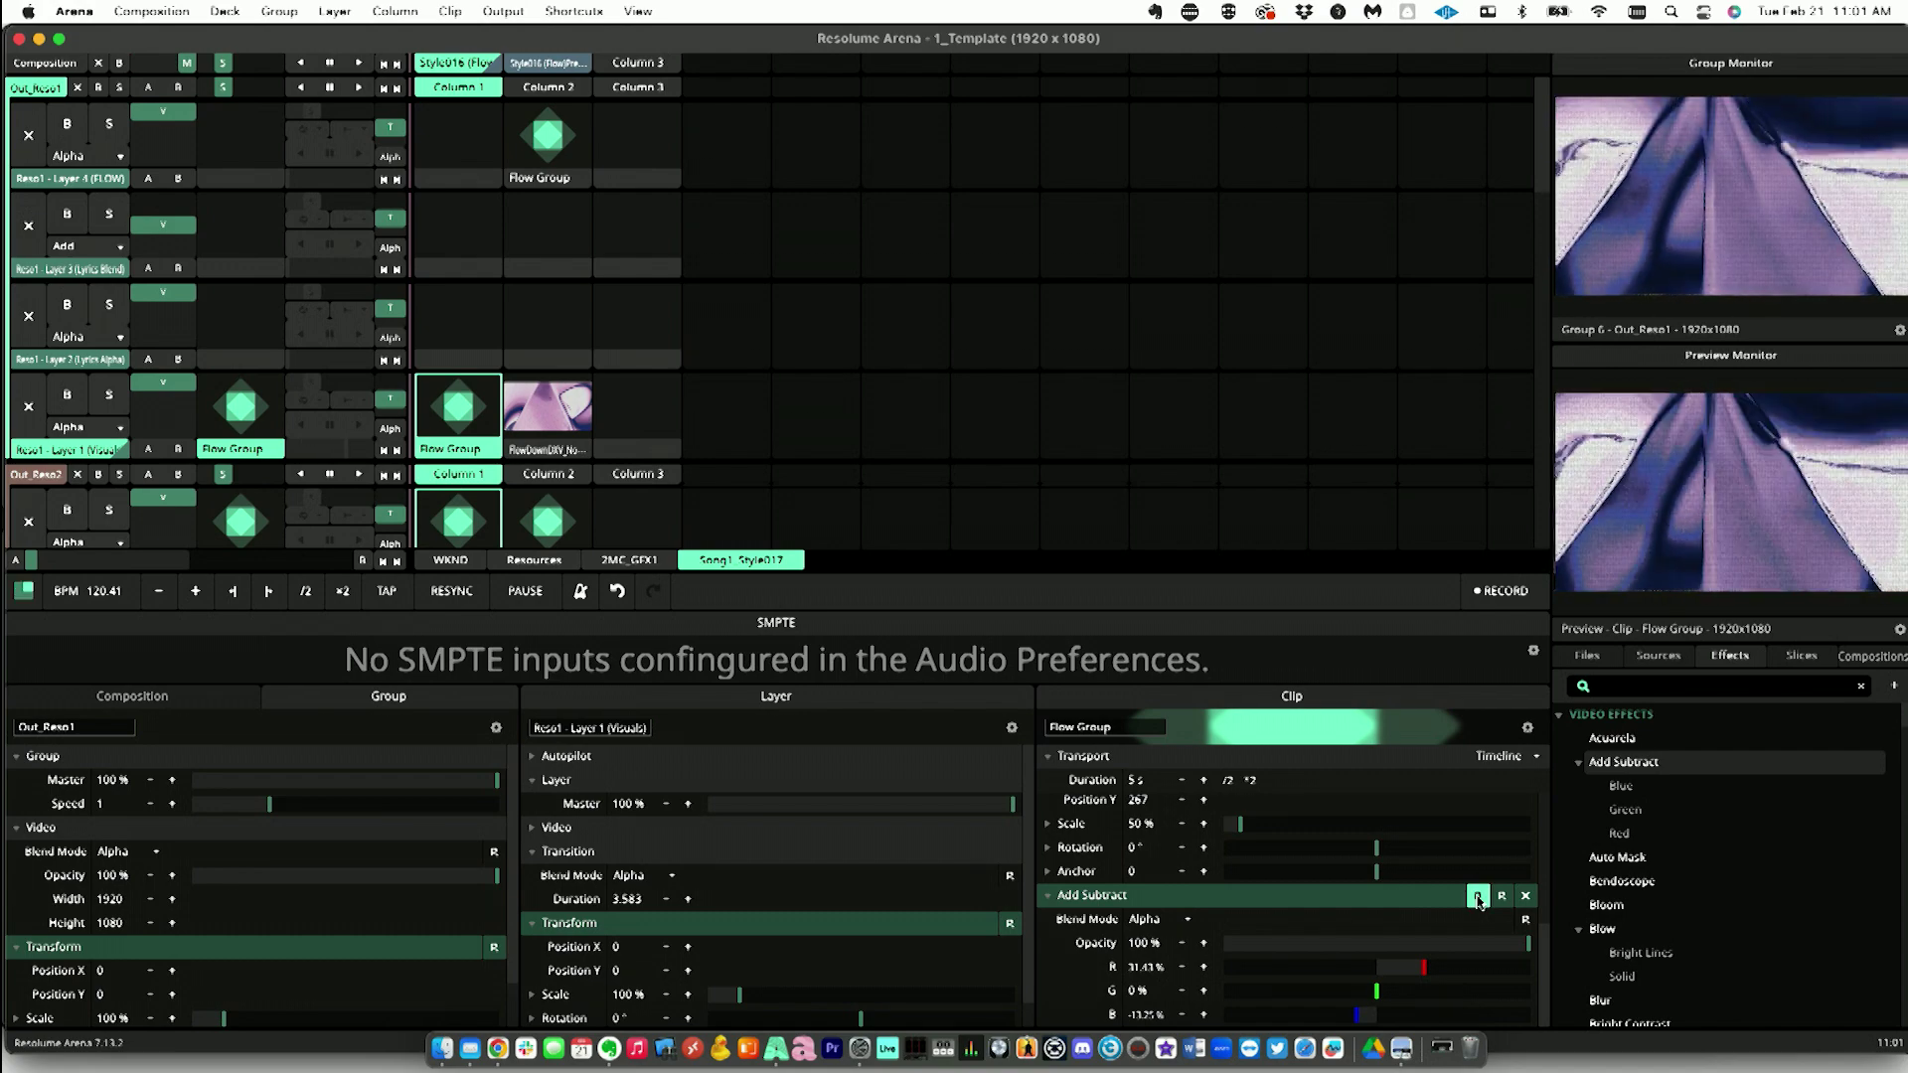
{"action": "left_click", "coordinate": [1478, 901]}
{"action": "left_click", "coordinate": [1478, 900]}
{"action": "left_click", "coordinate": [1478, 900]}
Step: Set the Add Subtract effect's R to 11.73 % and toggle its bypass on and off to compare the result
{"action": "mouse_move", "coordinate": [1423, 968]}
{"action": "left_mouse_down"}
{"action": "mouse_move", "coordinate": [1446, 970]}
{"action": "mouse_move", "coordinate": [1162, 979]}
{"action": "mouse_move", "coordinate": [1394, 979]}
{"action": "left_mouse_up"}
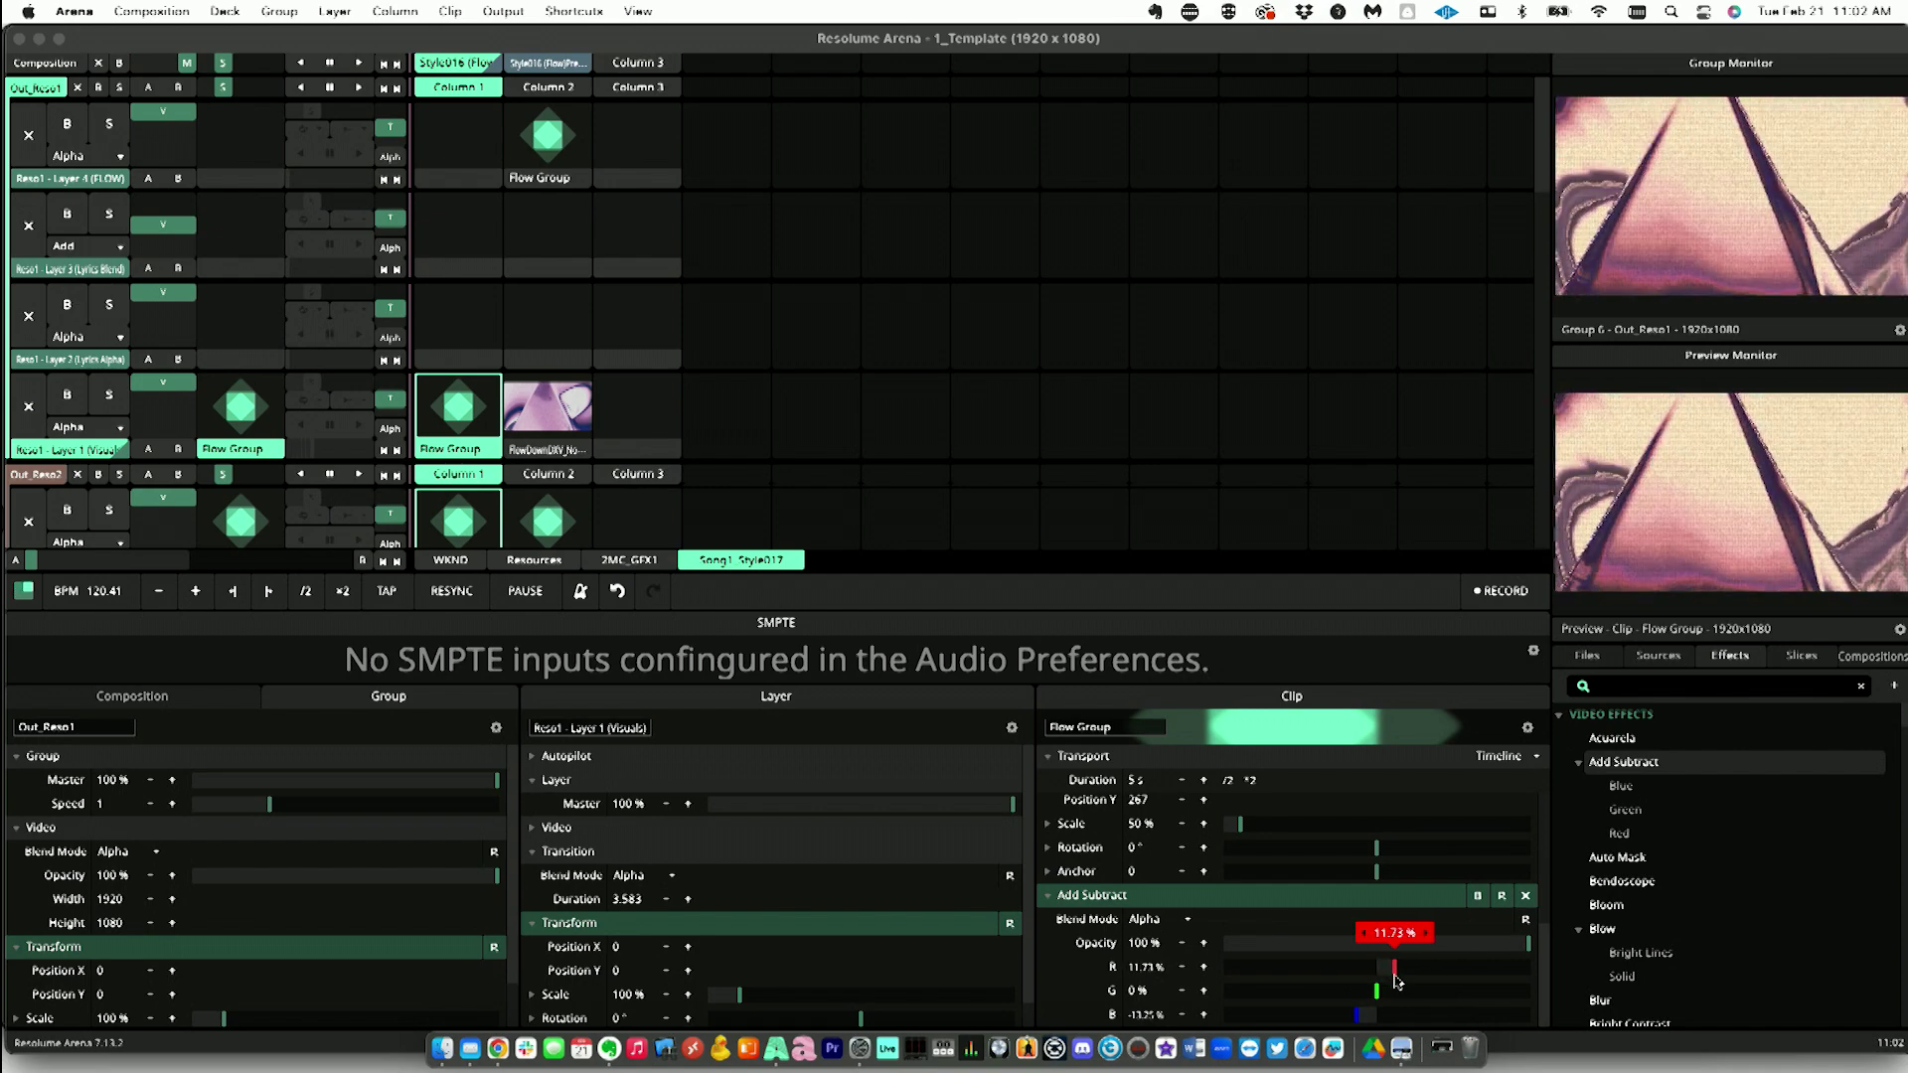
{"action": "left_click", "coordinate": [1477, 900]}
{"action": "left_click", "coordinate": [1478, 898]}
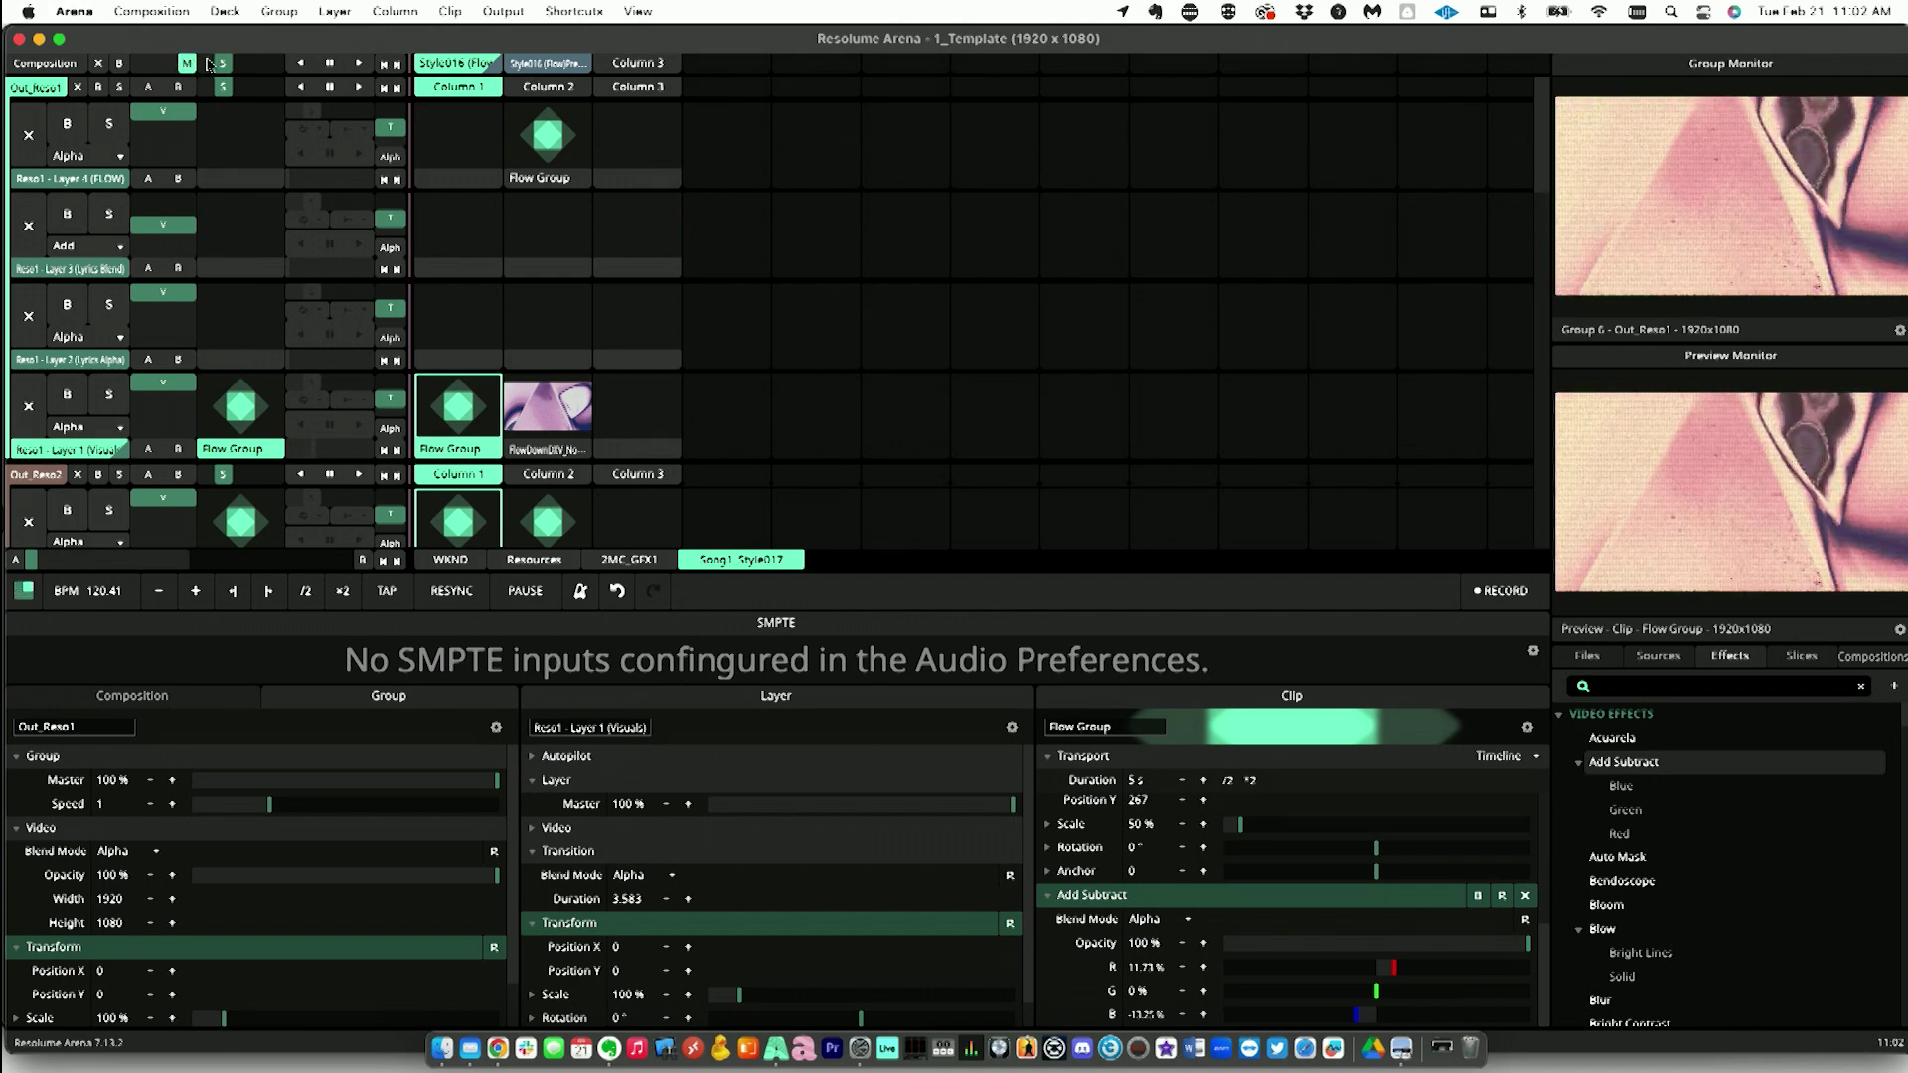
Step: Bypass Reso1 - Layer 1 (Visuals)
{"action": "left_click", "coordinate": [70, 400]}
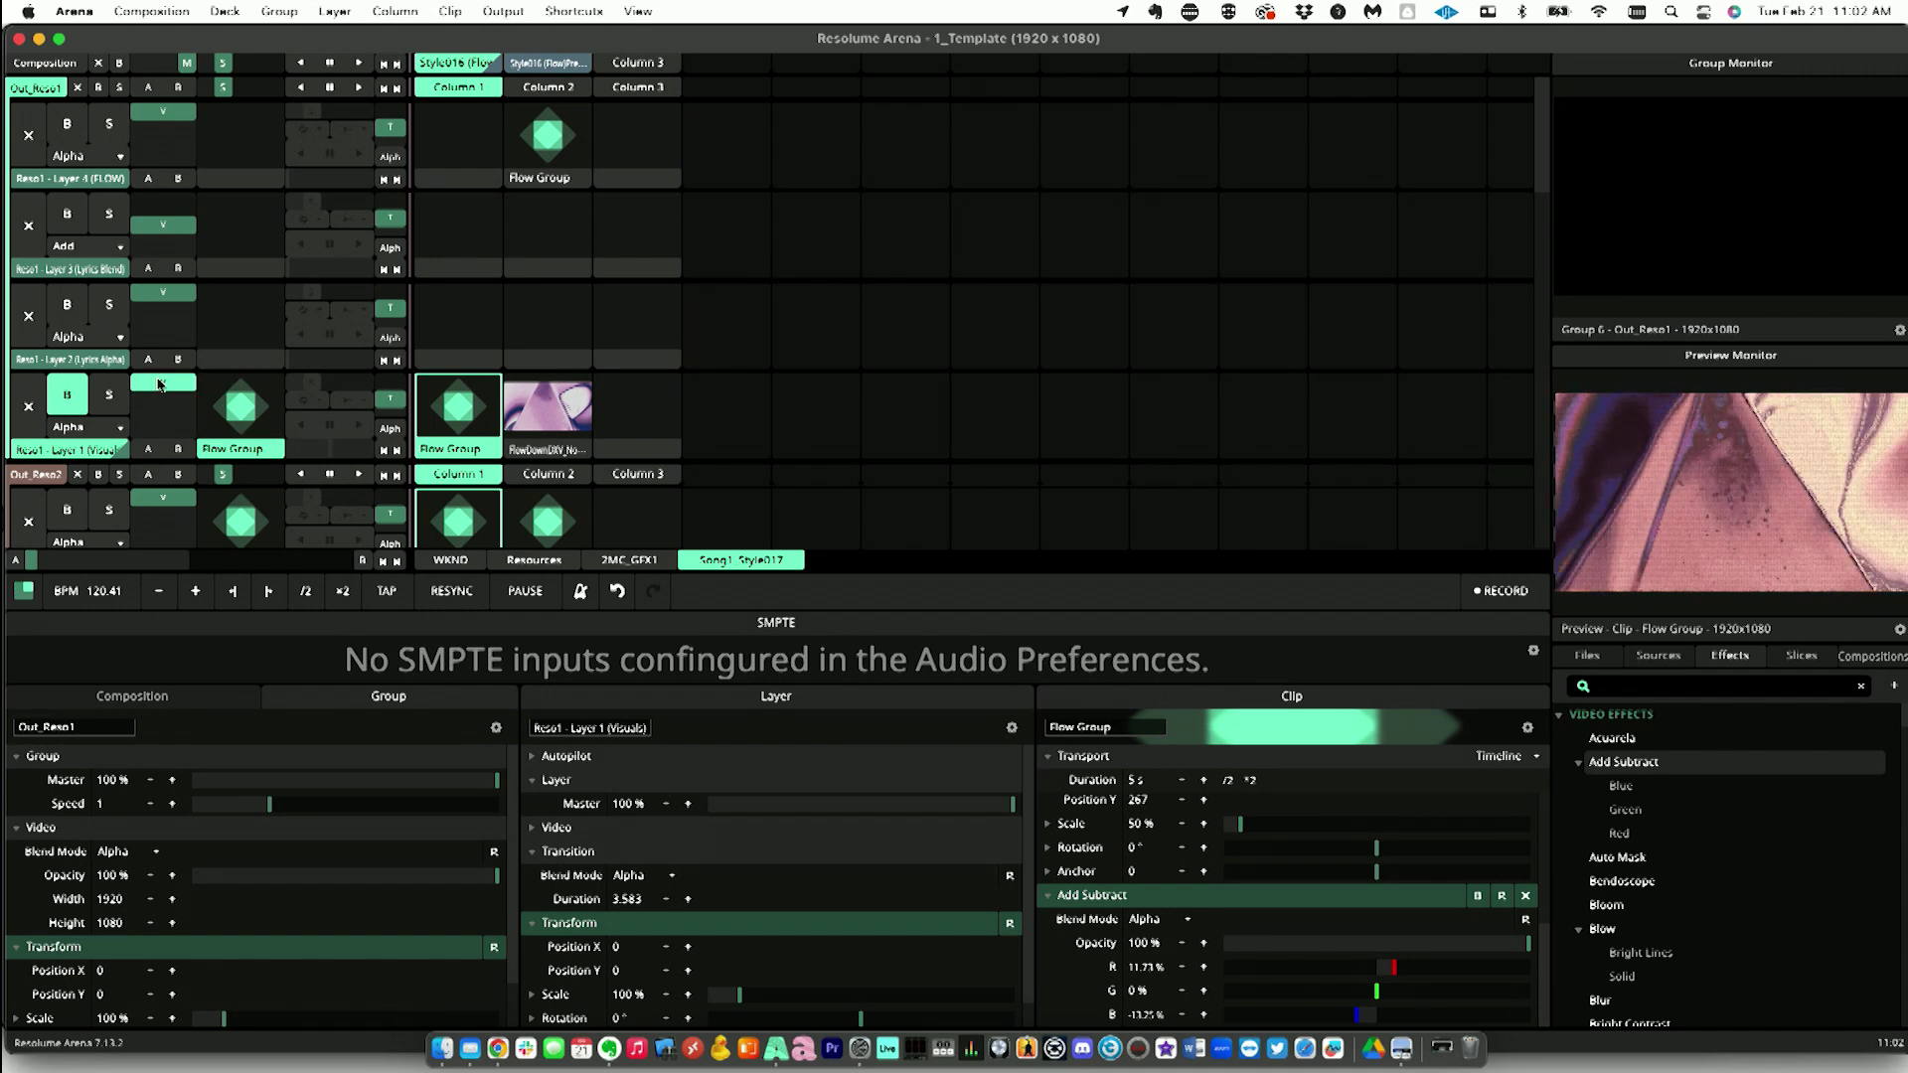
Step: Re-enable Reso1 - Layer 1 (Visuals) and toggle its solo on and off
{"action": "left_click", "coordinate": [69, 399]}
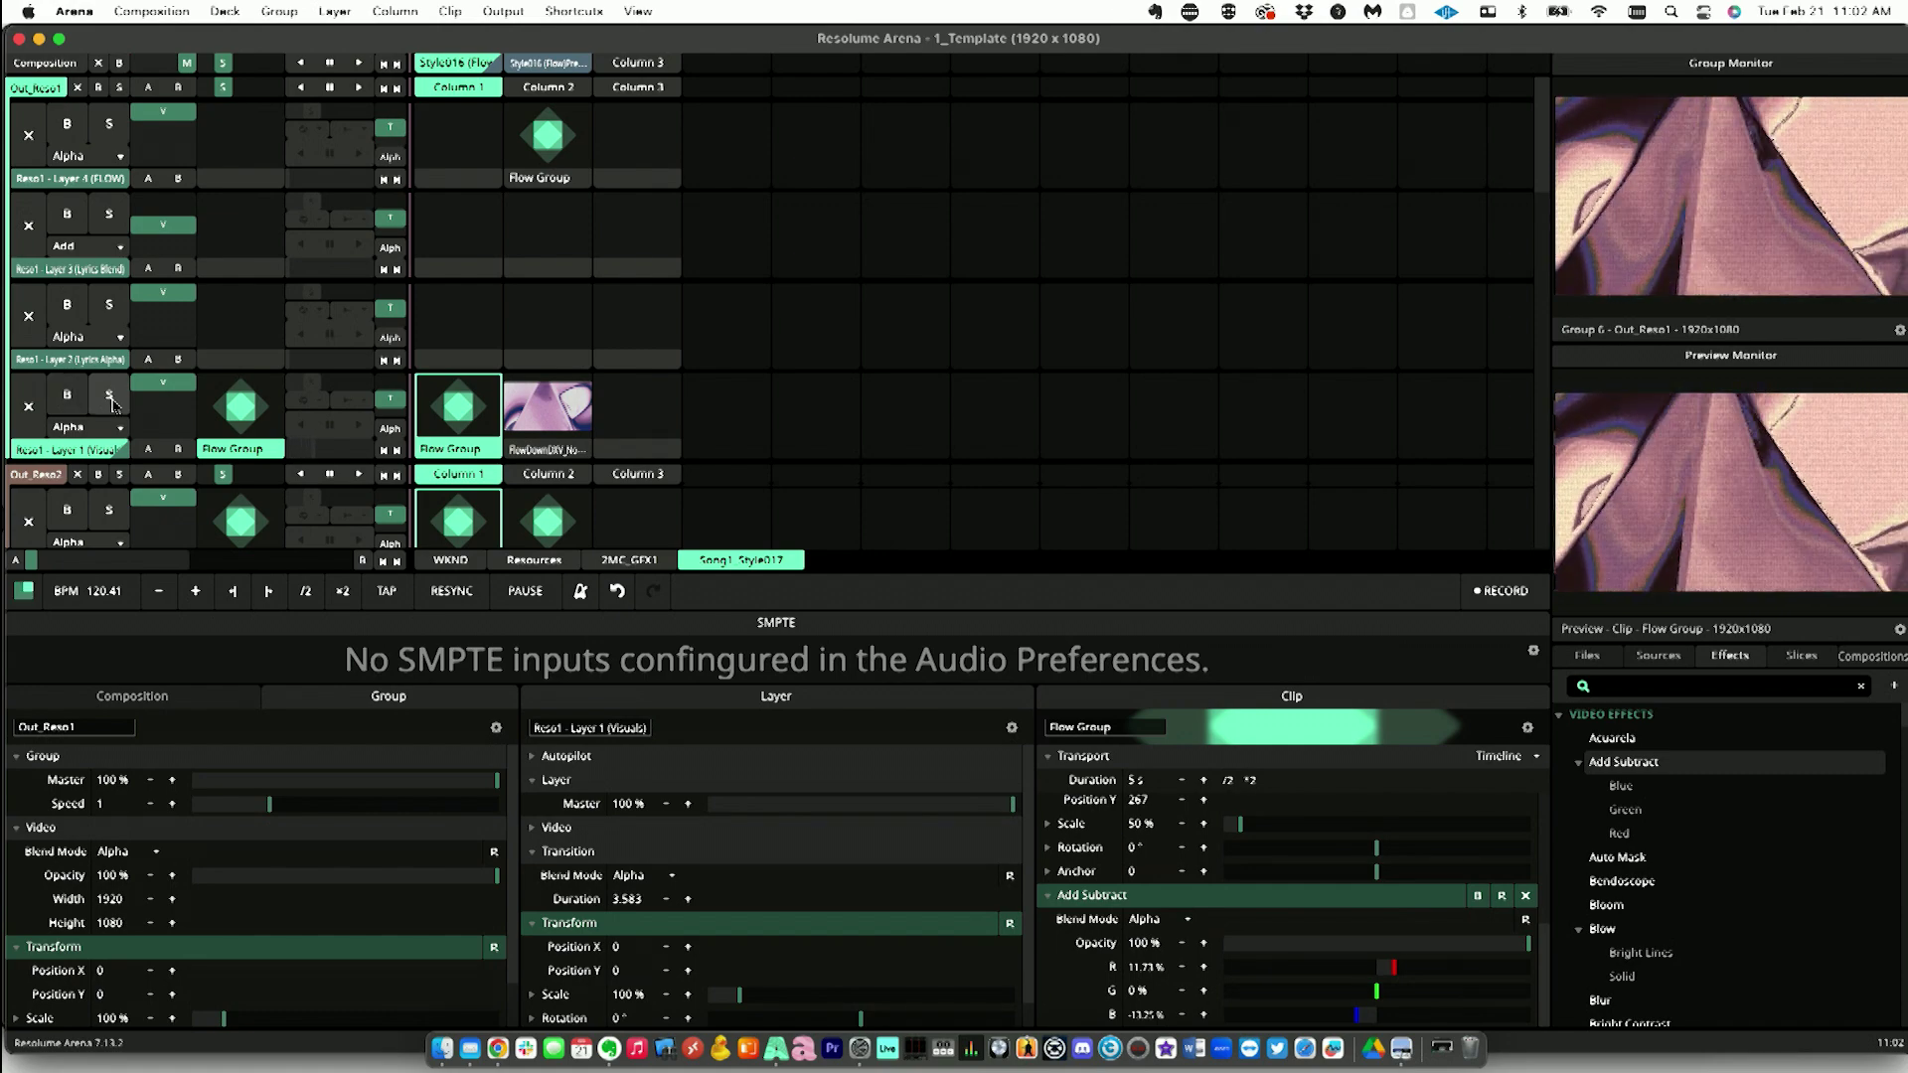
{"action": "left_click", "coordinate": [111, 401]}
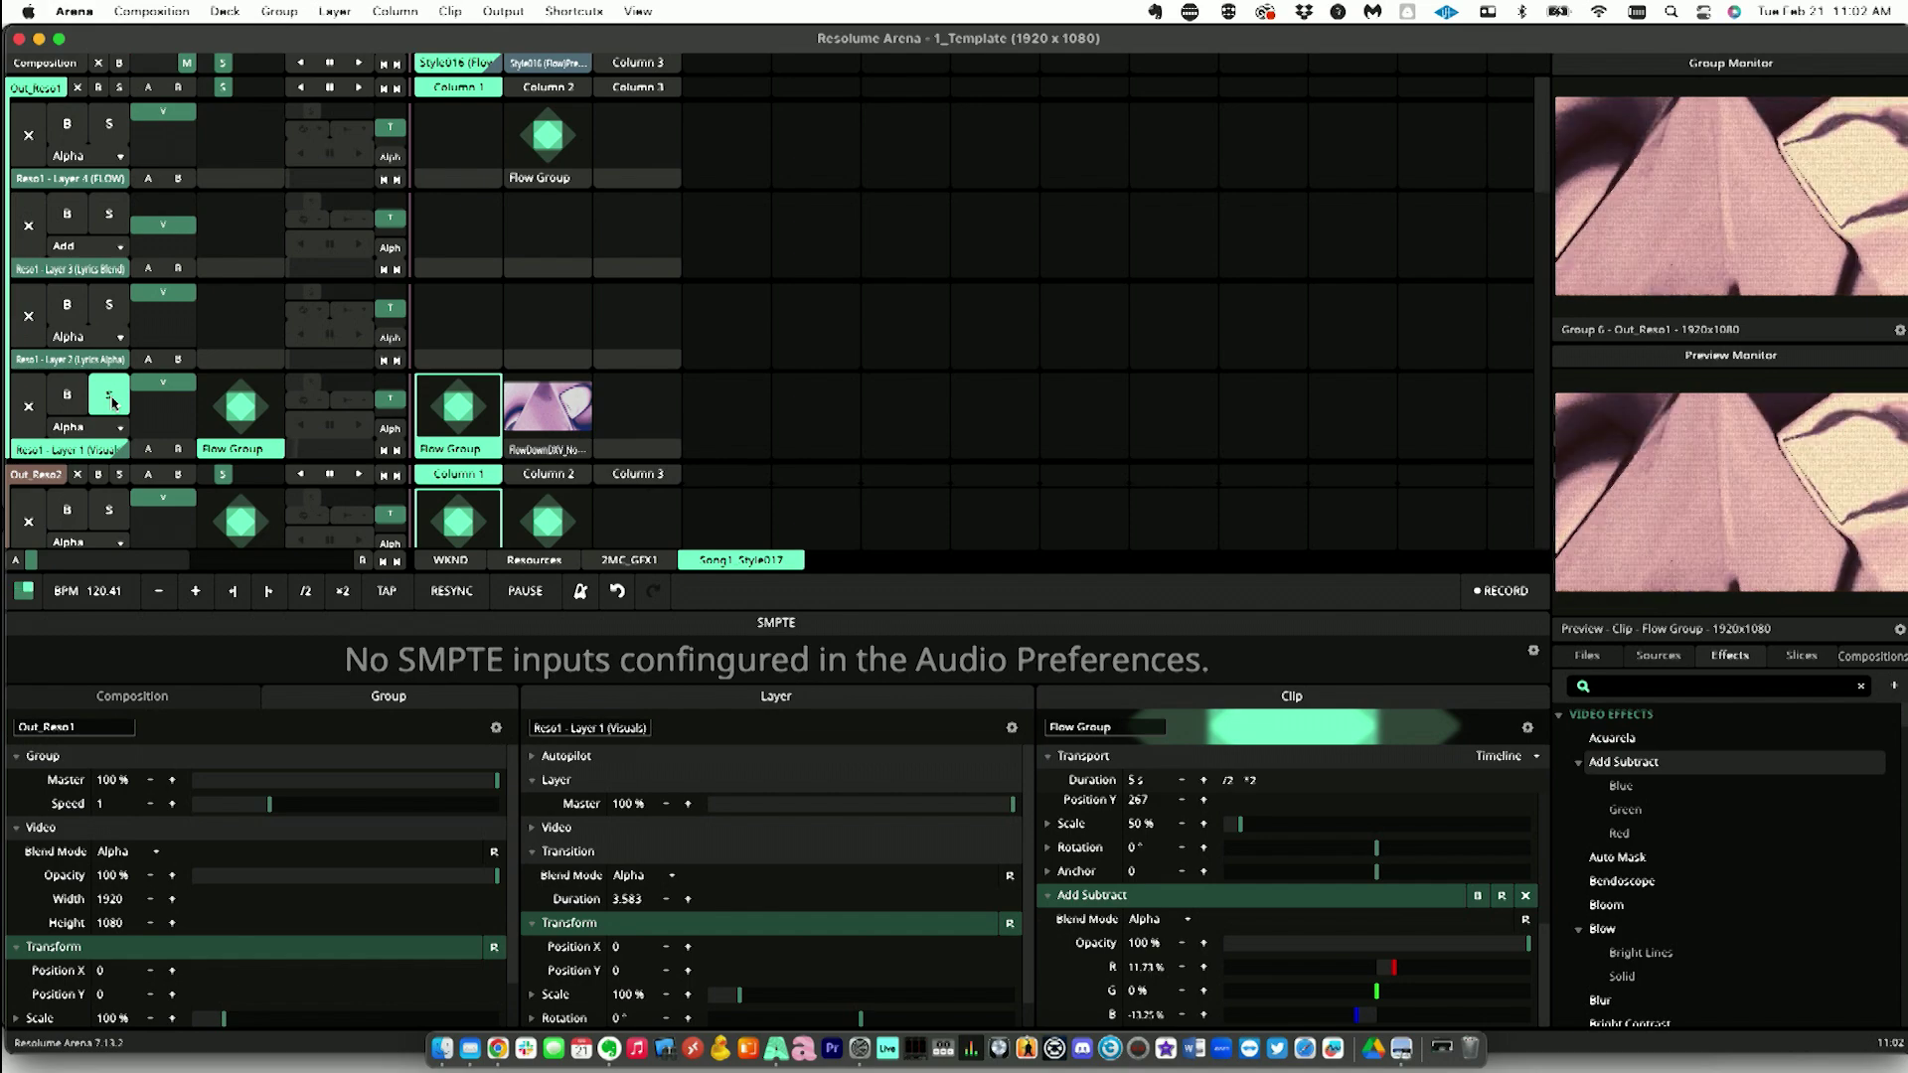
{"action": "left_click", "coordinate": [111, 401]}
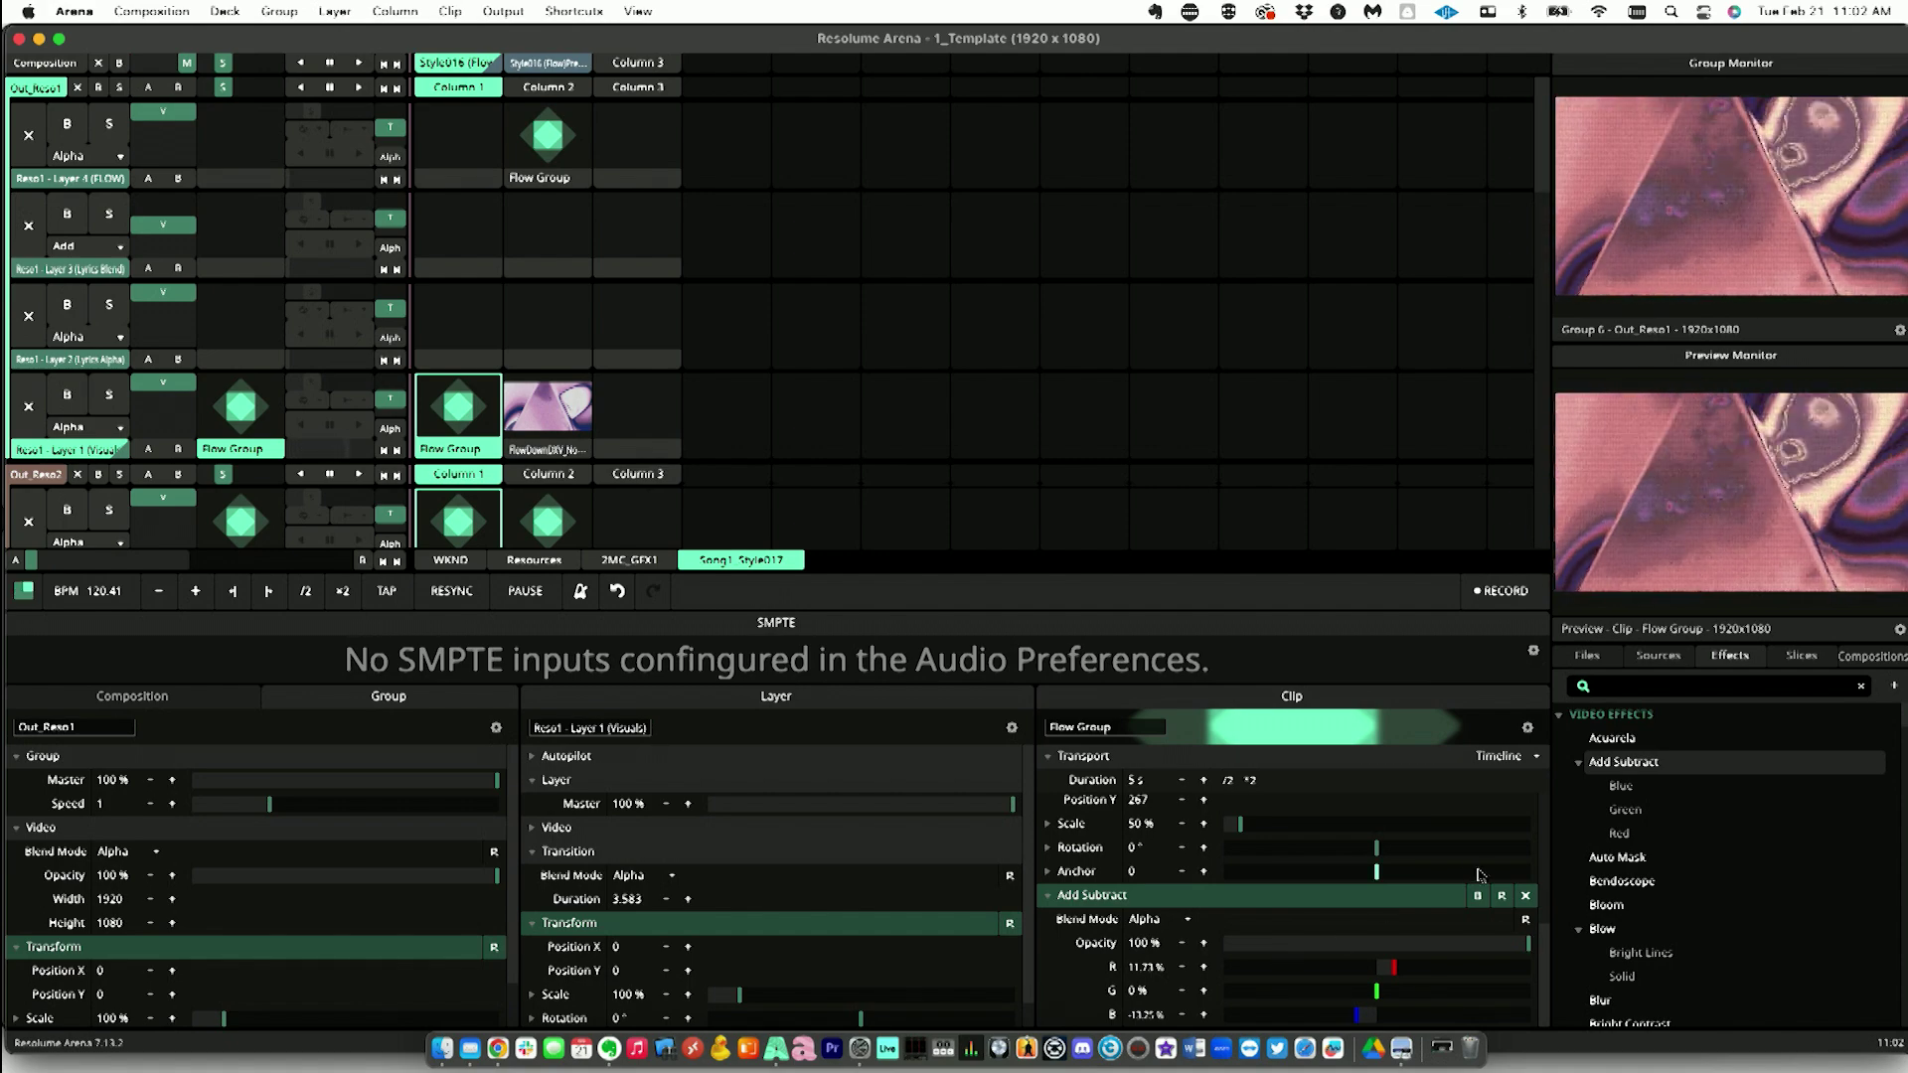
Step: Replace the Add Subtract effect on the Layer 1 Flow Group clip with the Hue Rotate effect
{"action": "left_click", "coordinate": [1526, 895]}
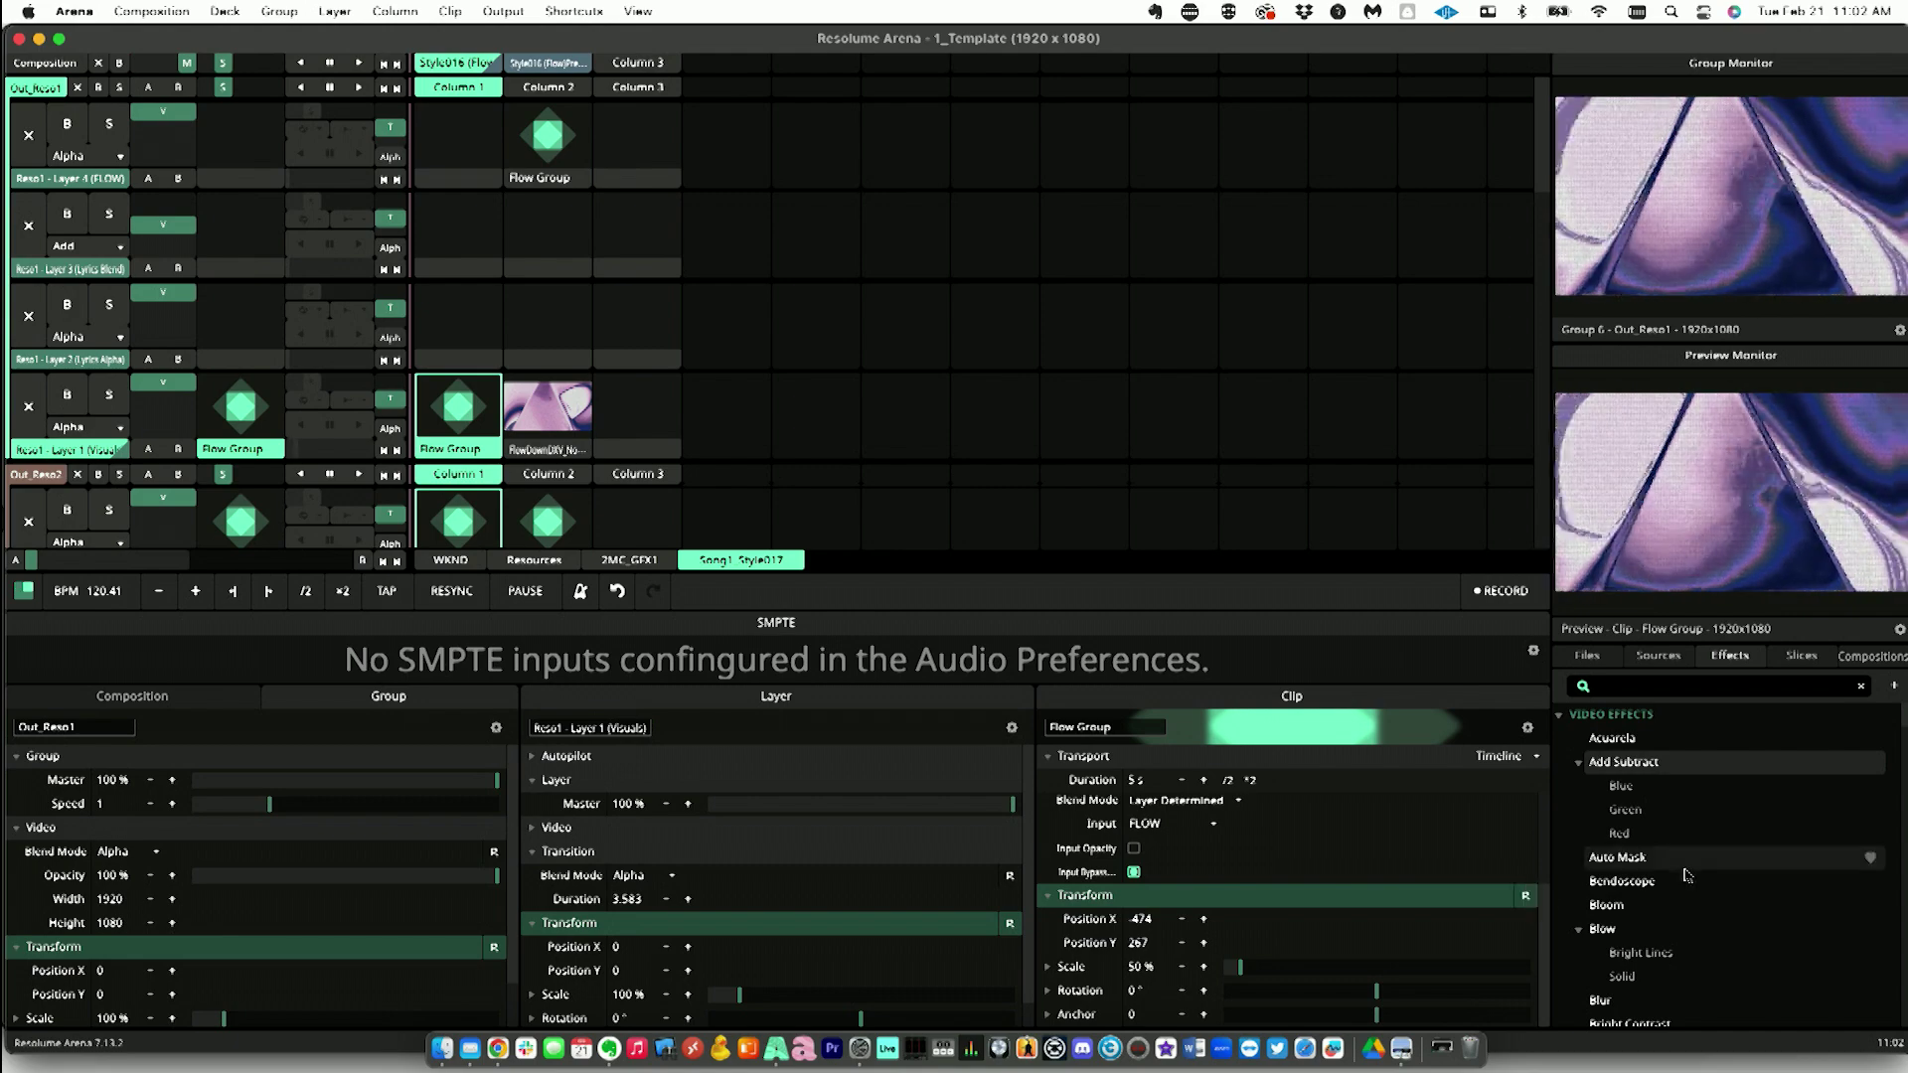
{"action": "scroll", "coordinate": [1686, 874], "scroll_direction": "down", "scroll_amount": 5}
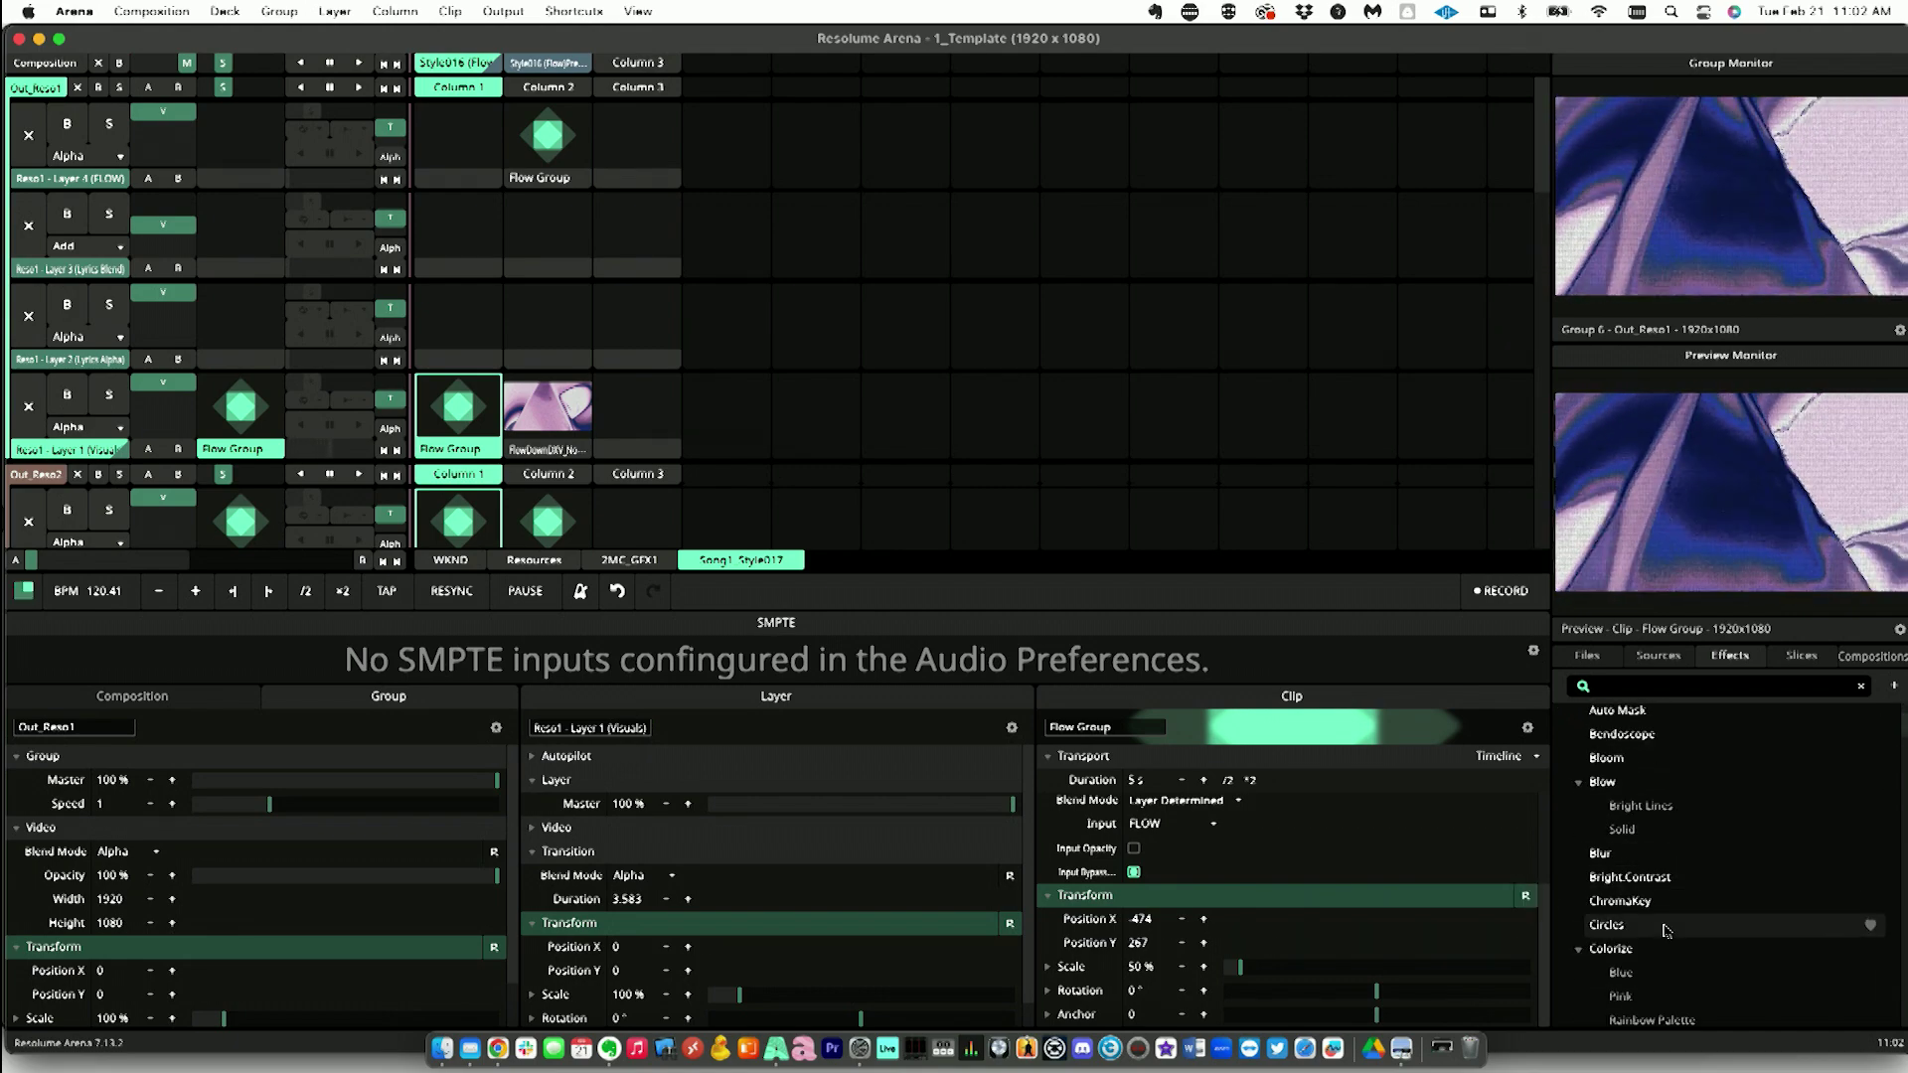
{"action": "scroll", "coordinate": [1665, 930], "scroll_direction": "down", "scroll_amount": 10}
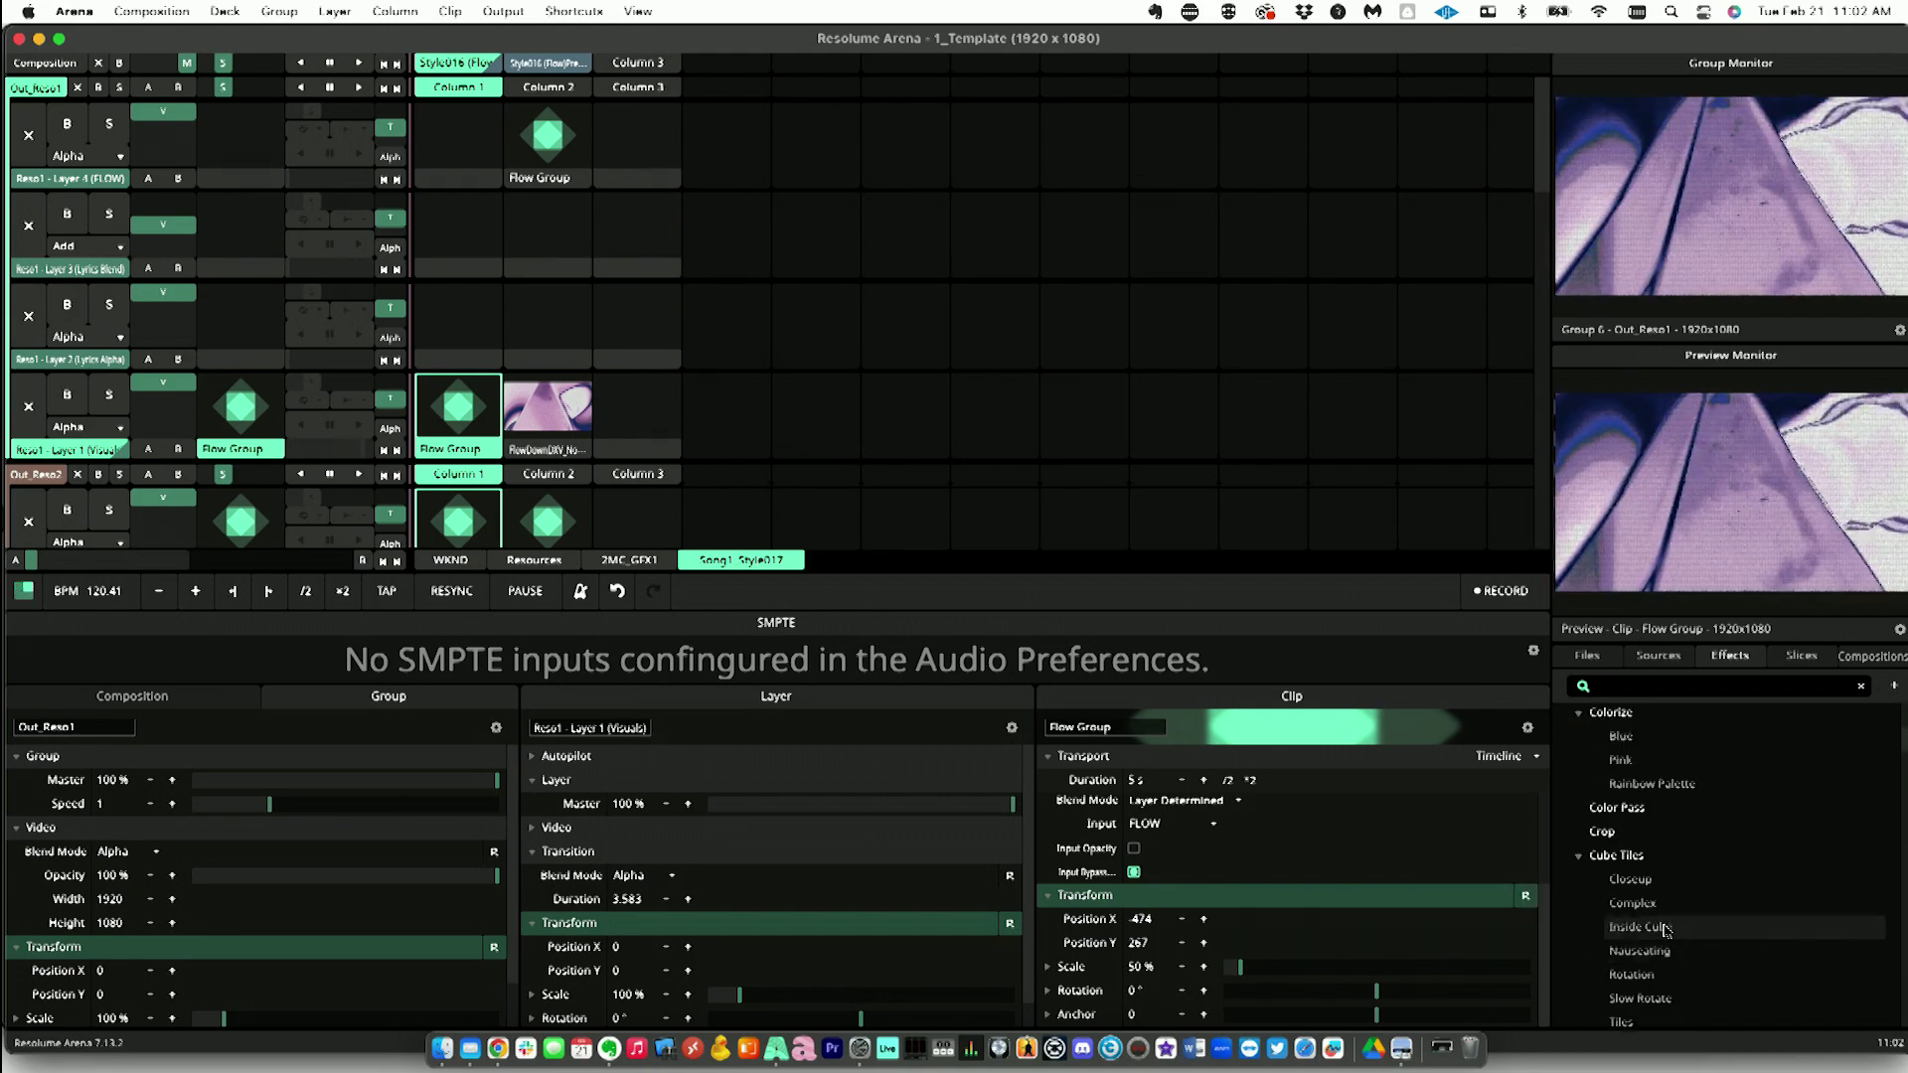
{"action": "scroll", "coordinate": [1666, 930], "scroll_direction": "down", "scroll_amount": 7}
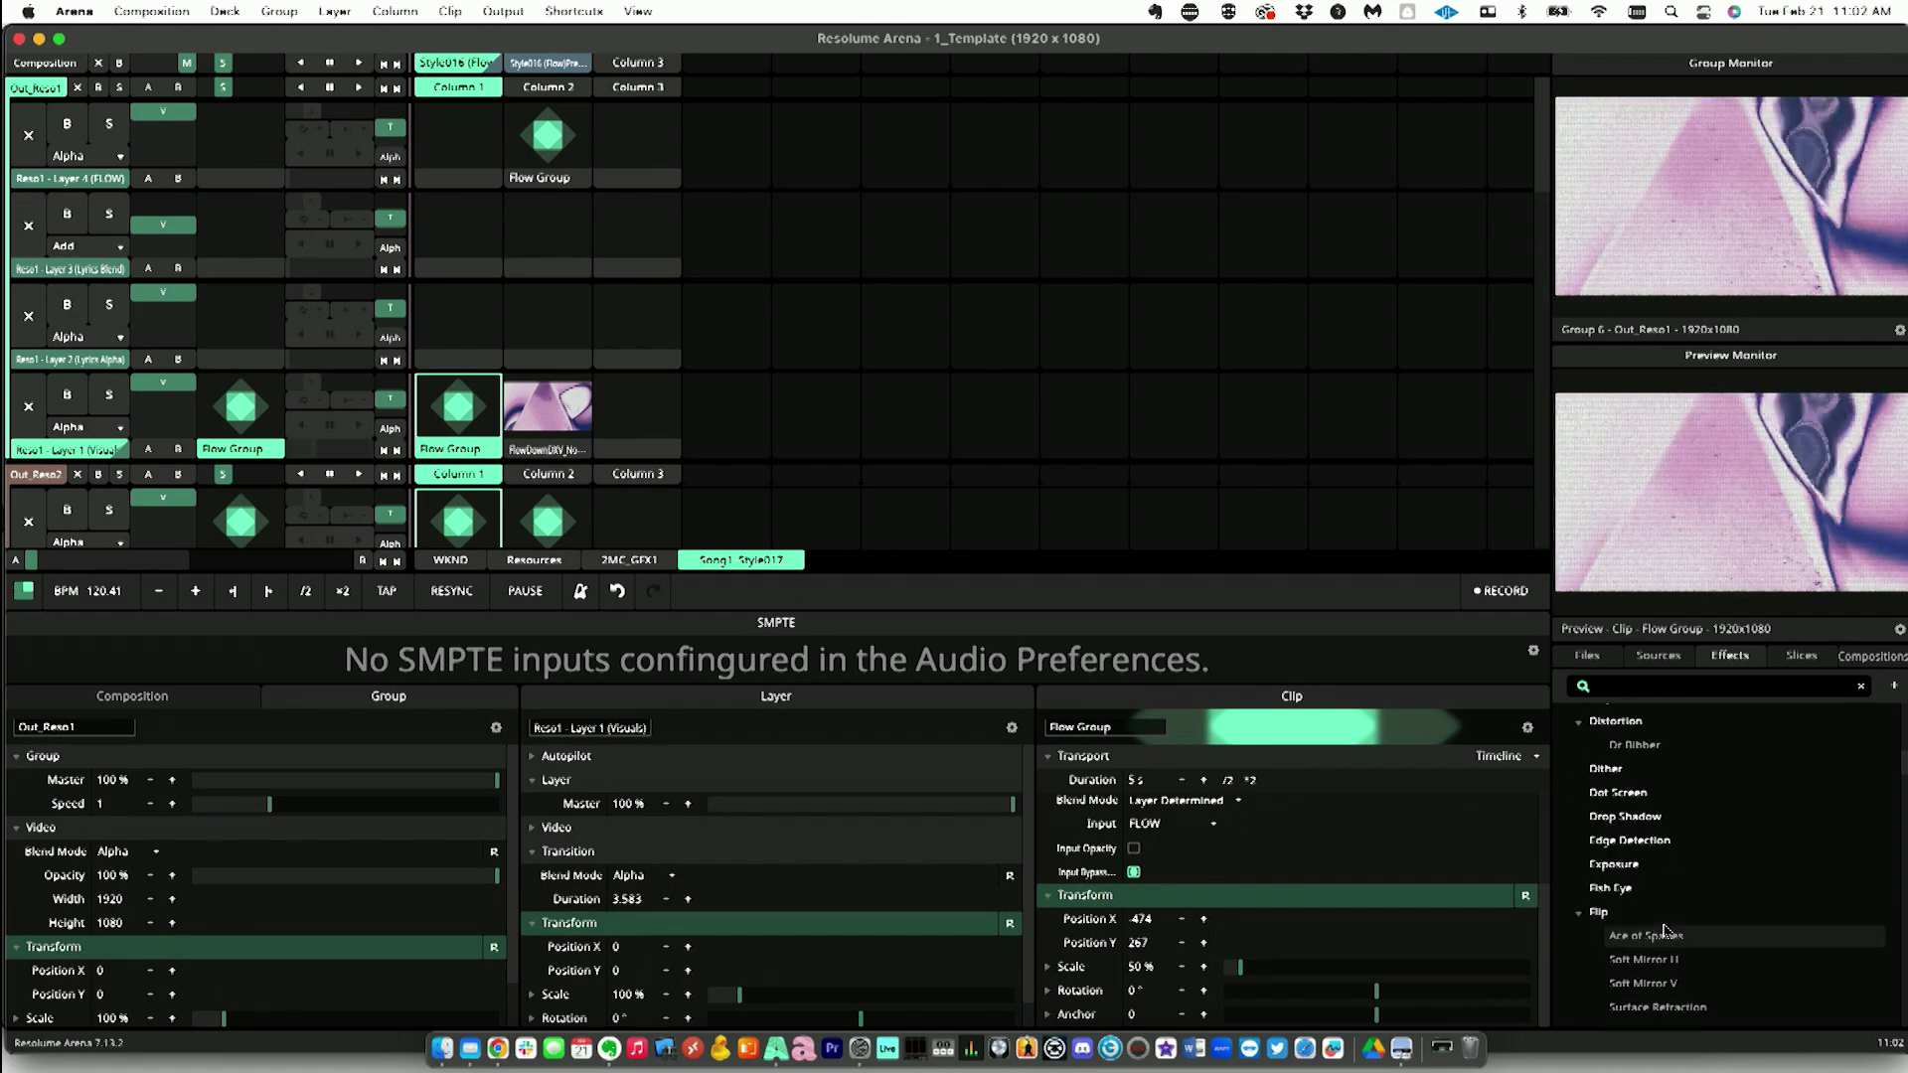
{"action": "scroll", "coordinate": [1661, 939], "scroll_direction": "down", "scroll_amount": 10}
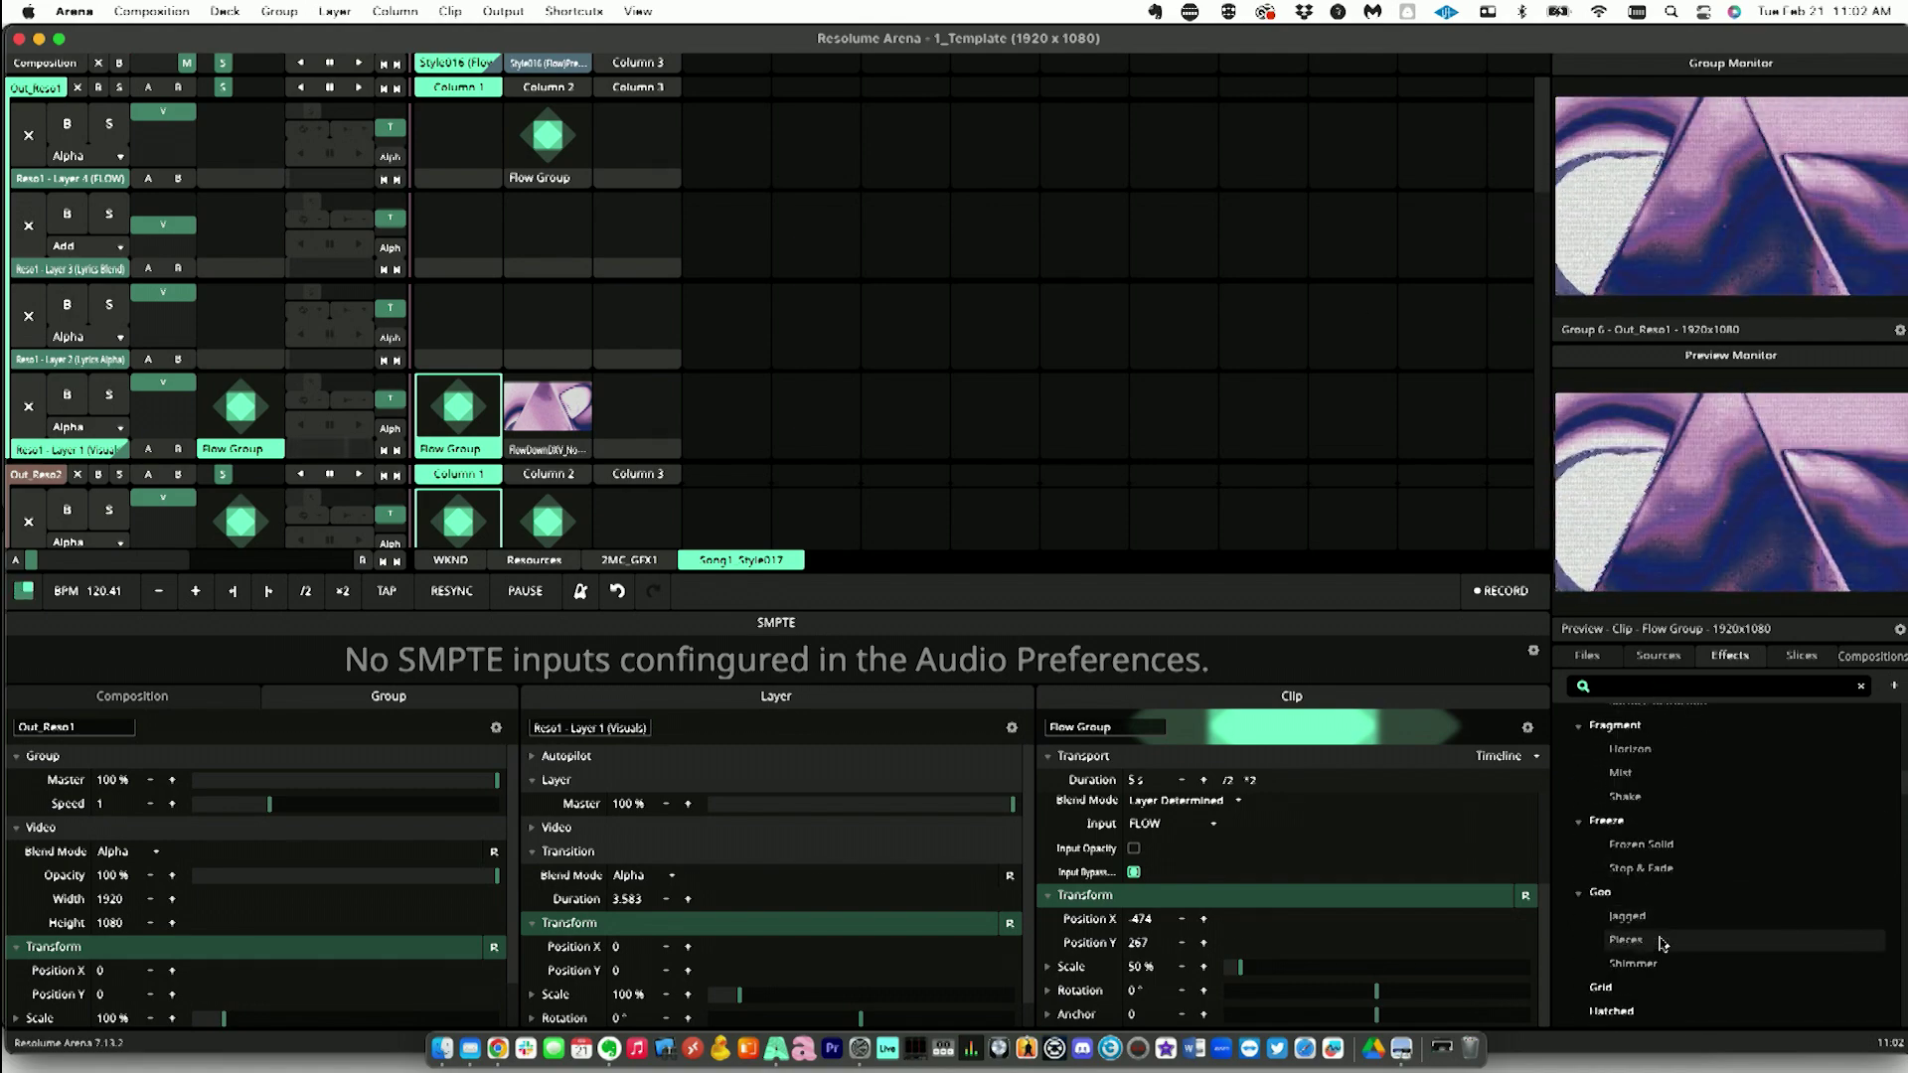
{"action": "scroll", "coordinate": [1659, 939], "scroll_direction": "down", "scroll_amount": 5}
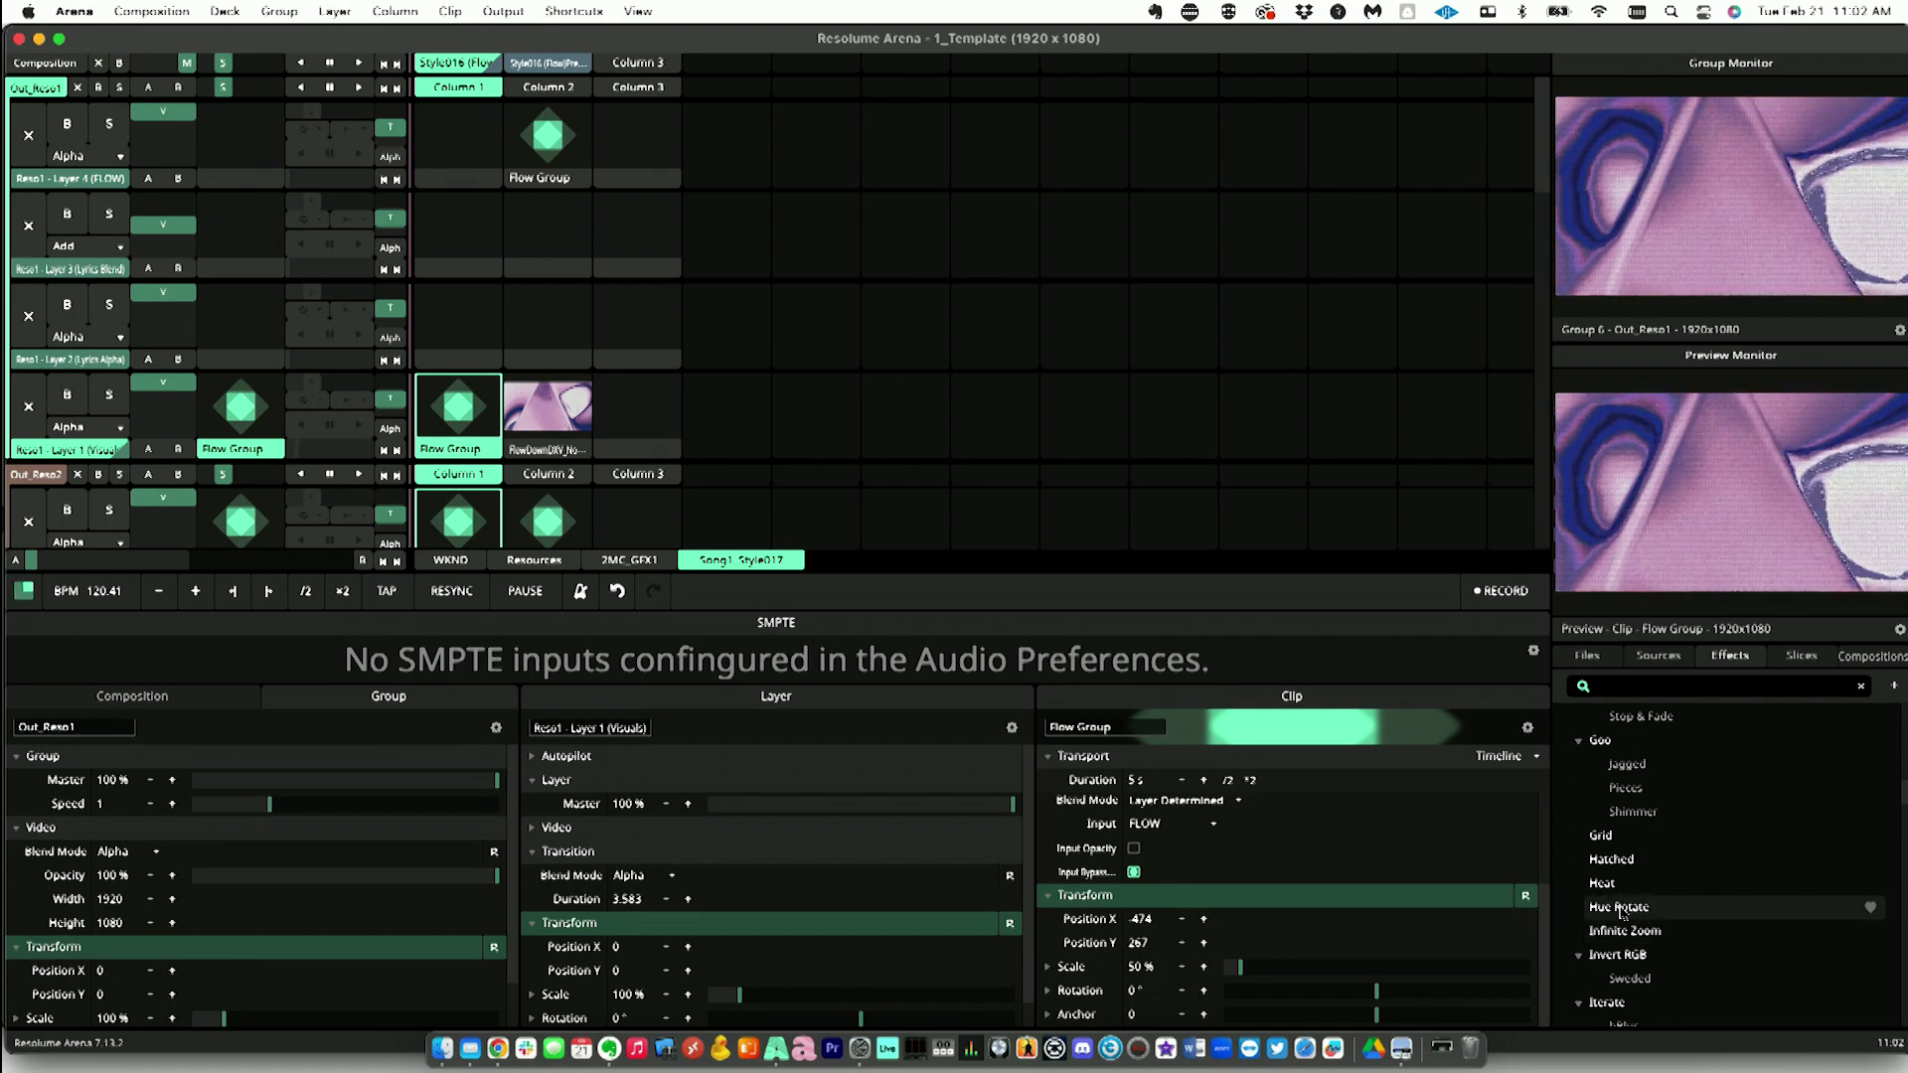
{"action": "left_click_drag", "start_coordinate": [1619, 909], "coordinate": [473, 437]}
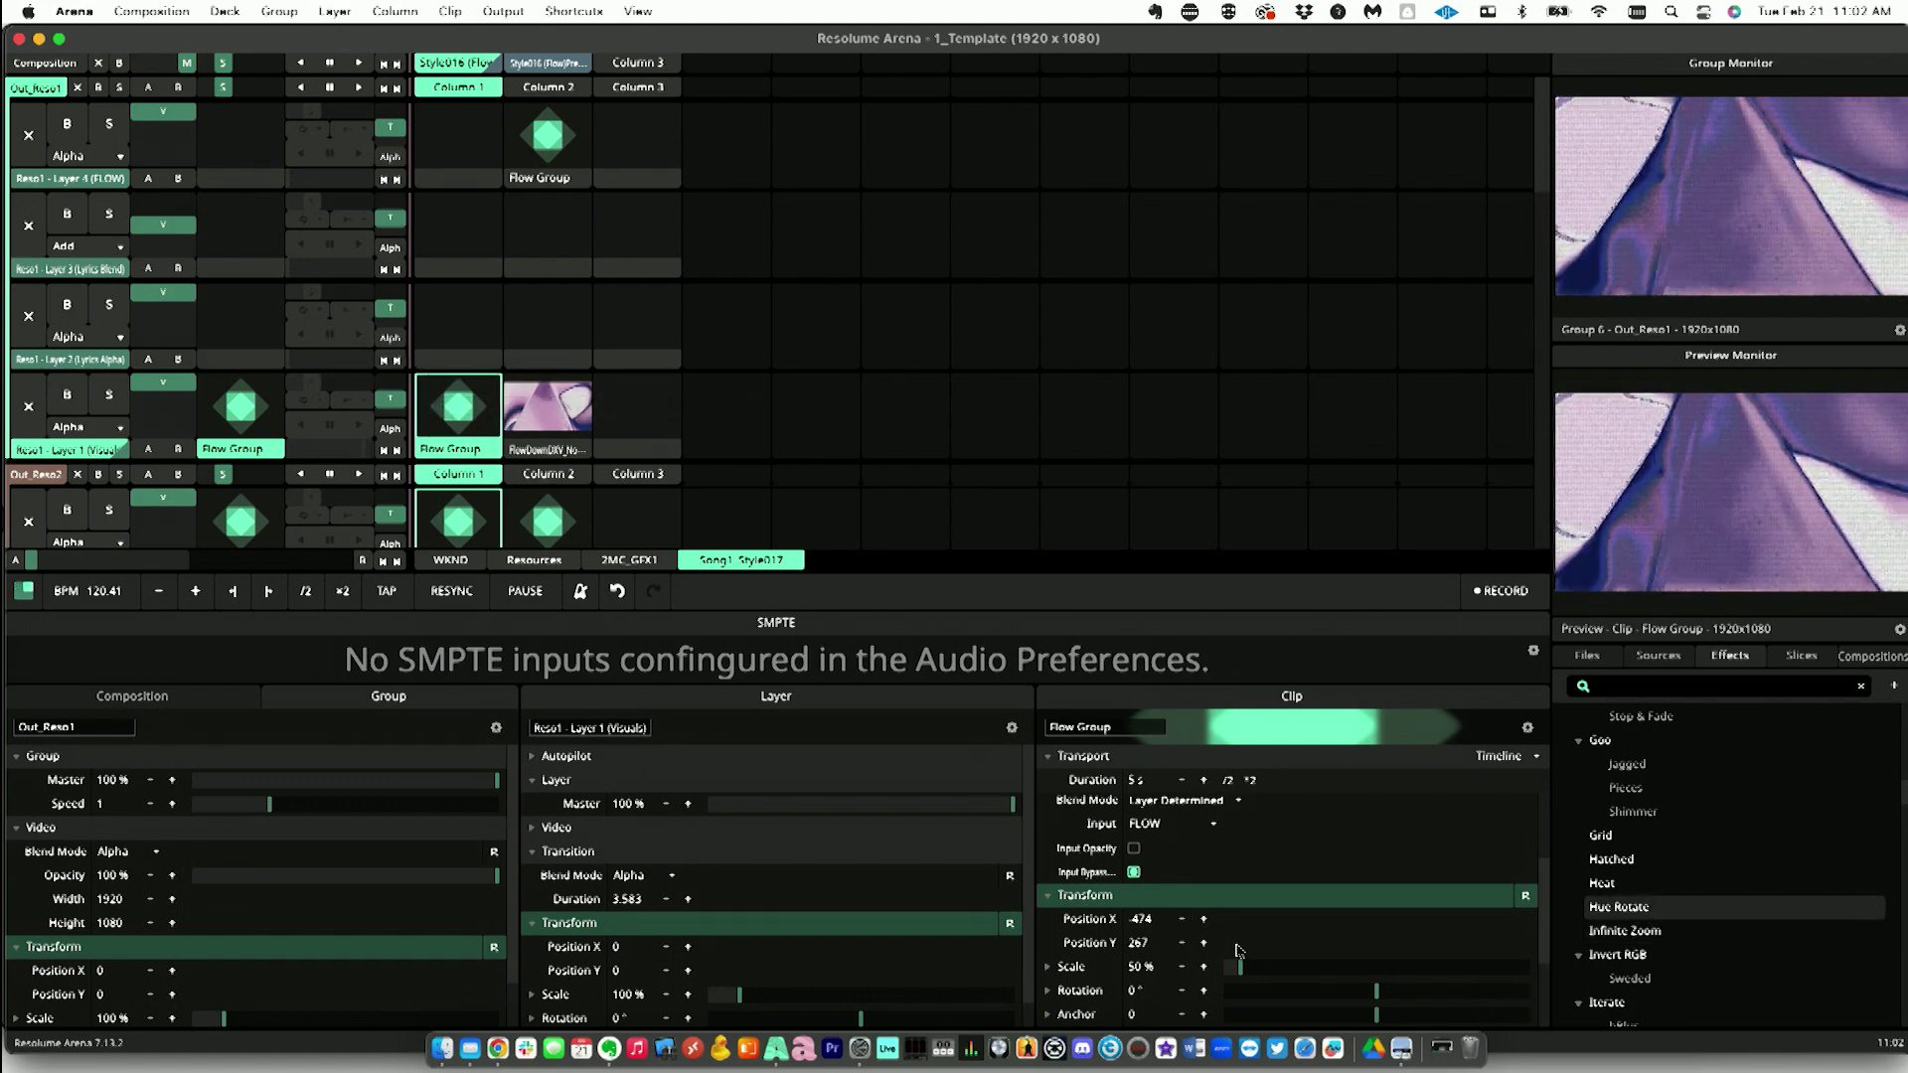
Step: Set the clip's Hue Rotate effect to a hue rotation of 0.19 and a saturation scale of 0.25
{"action": "scroll", "coordinate": [1237, 951], "scroll_direction": "down", "scroll_amount": 3}
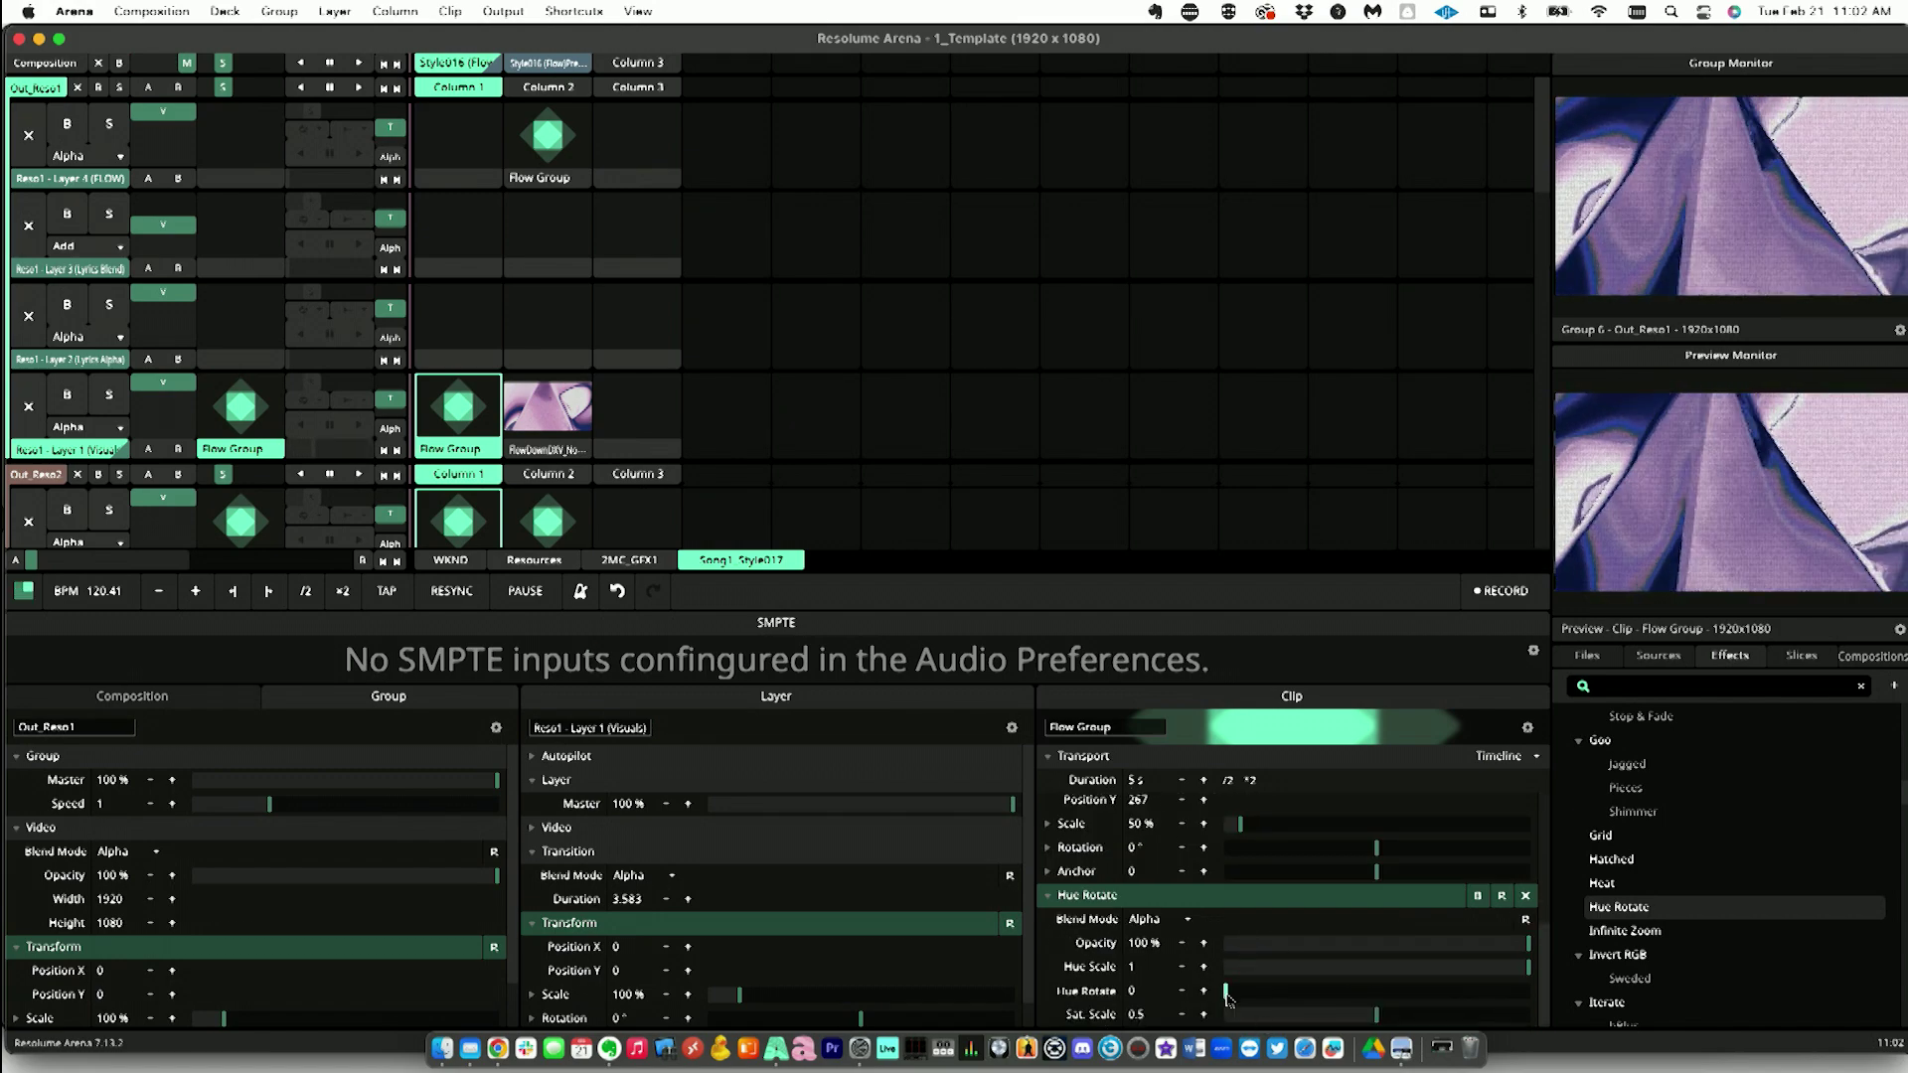
{"action": "mouse_move", "coordinate": [1229, 999]}
{"action": "left_click_drag", "start_coordinate": [1229, 998], "coordinate": [1283, 989]}
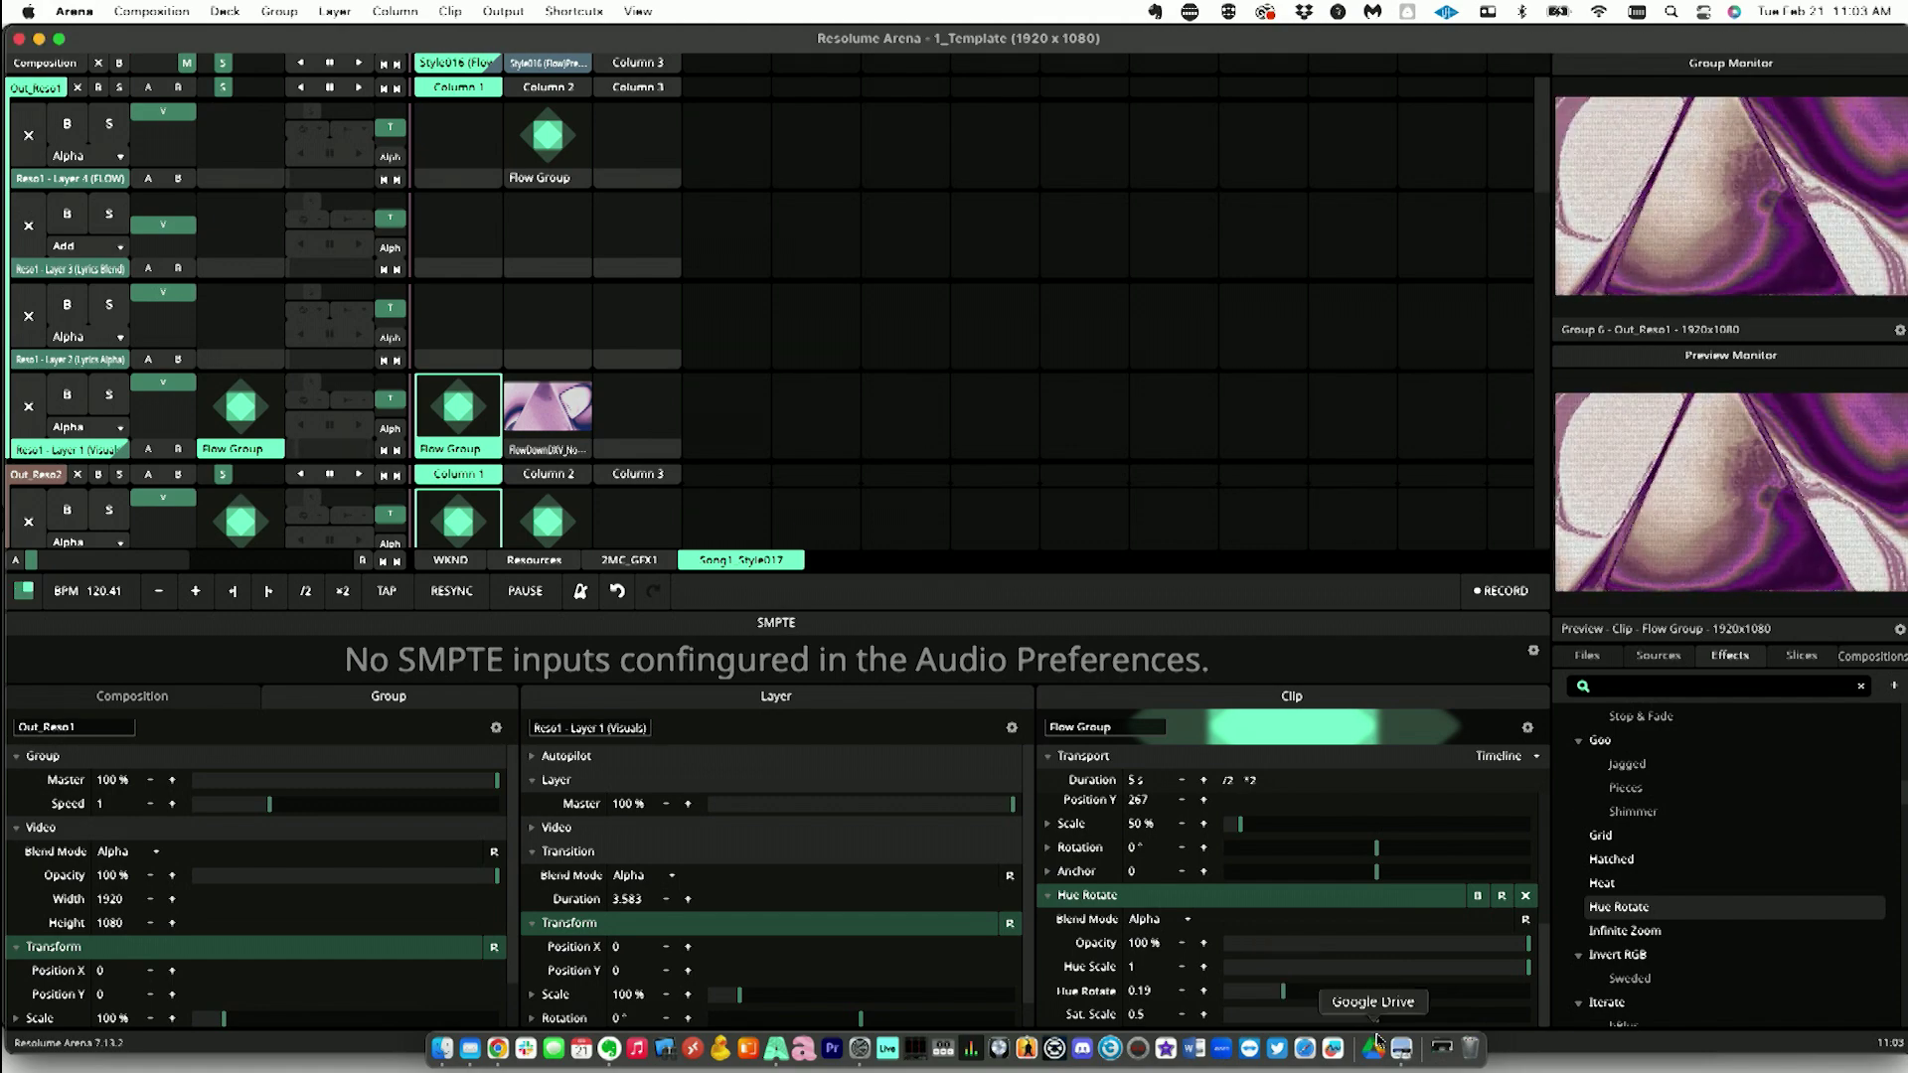
{"action": "left_click_drag", "start_coordinate": [1377, 1015], "coordinate": [982, 996]}
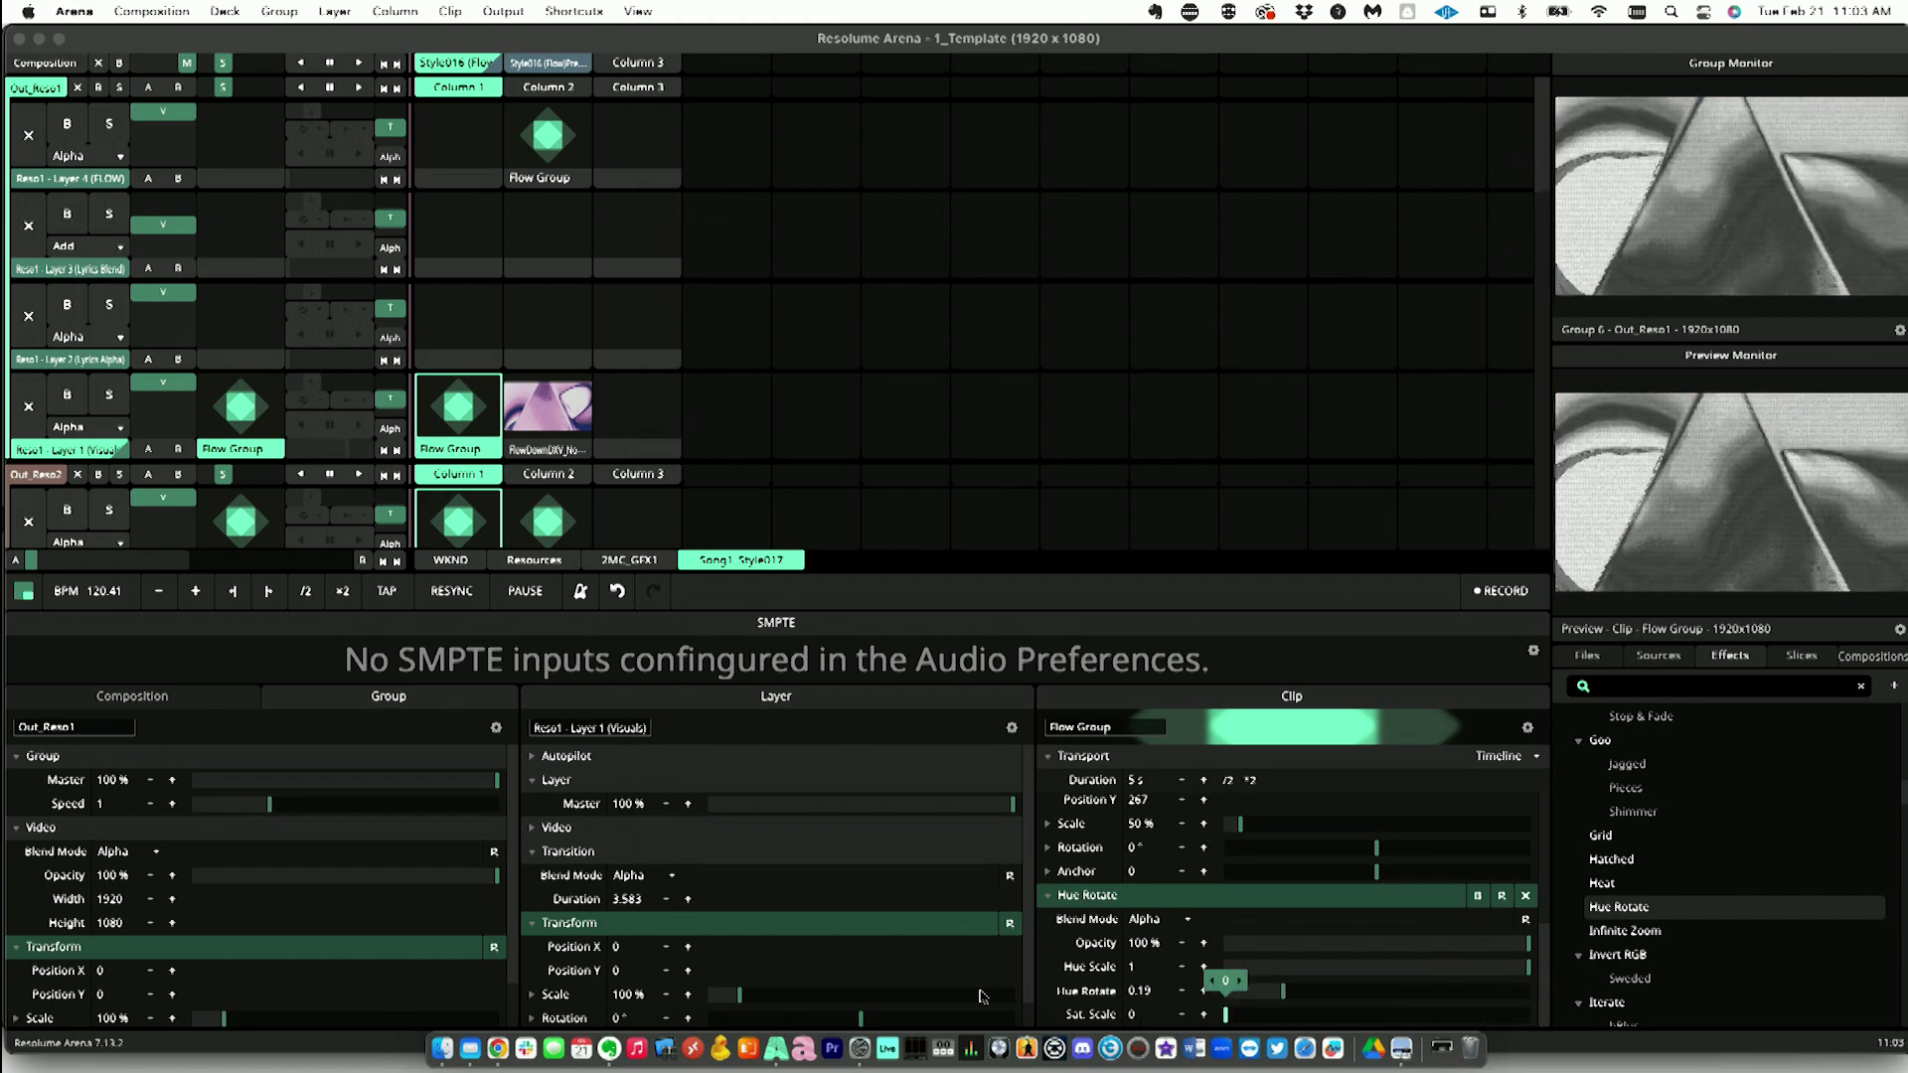
{"action": "left_click_drag", "start_coordinate": [1123, 1007], "coordinate": [1302, 1024]}
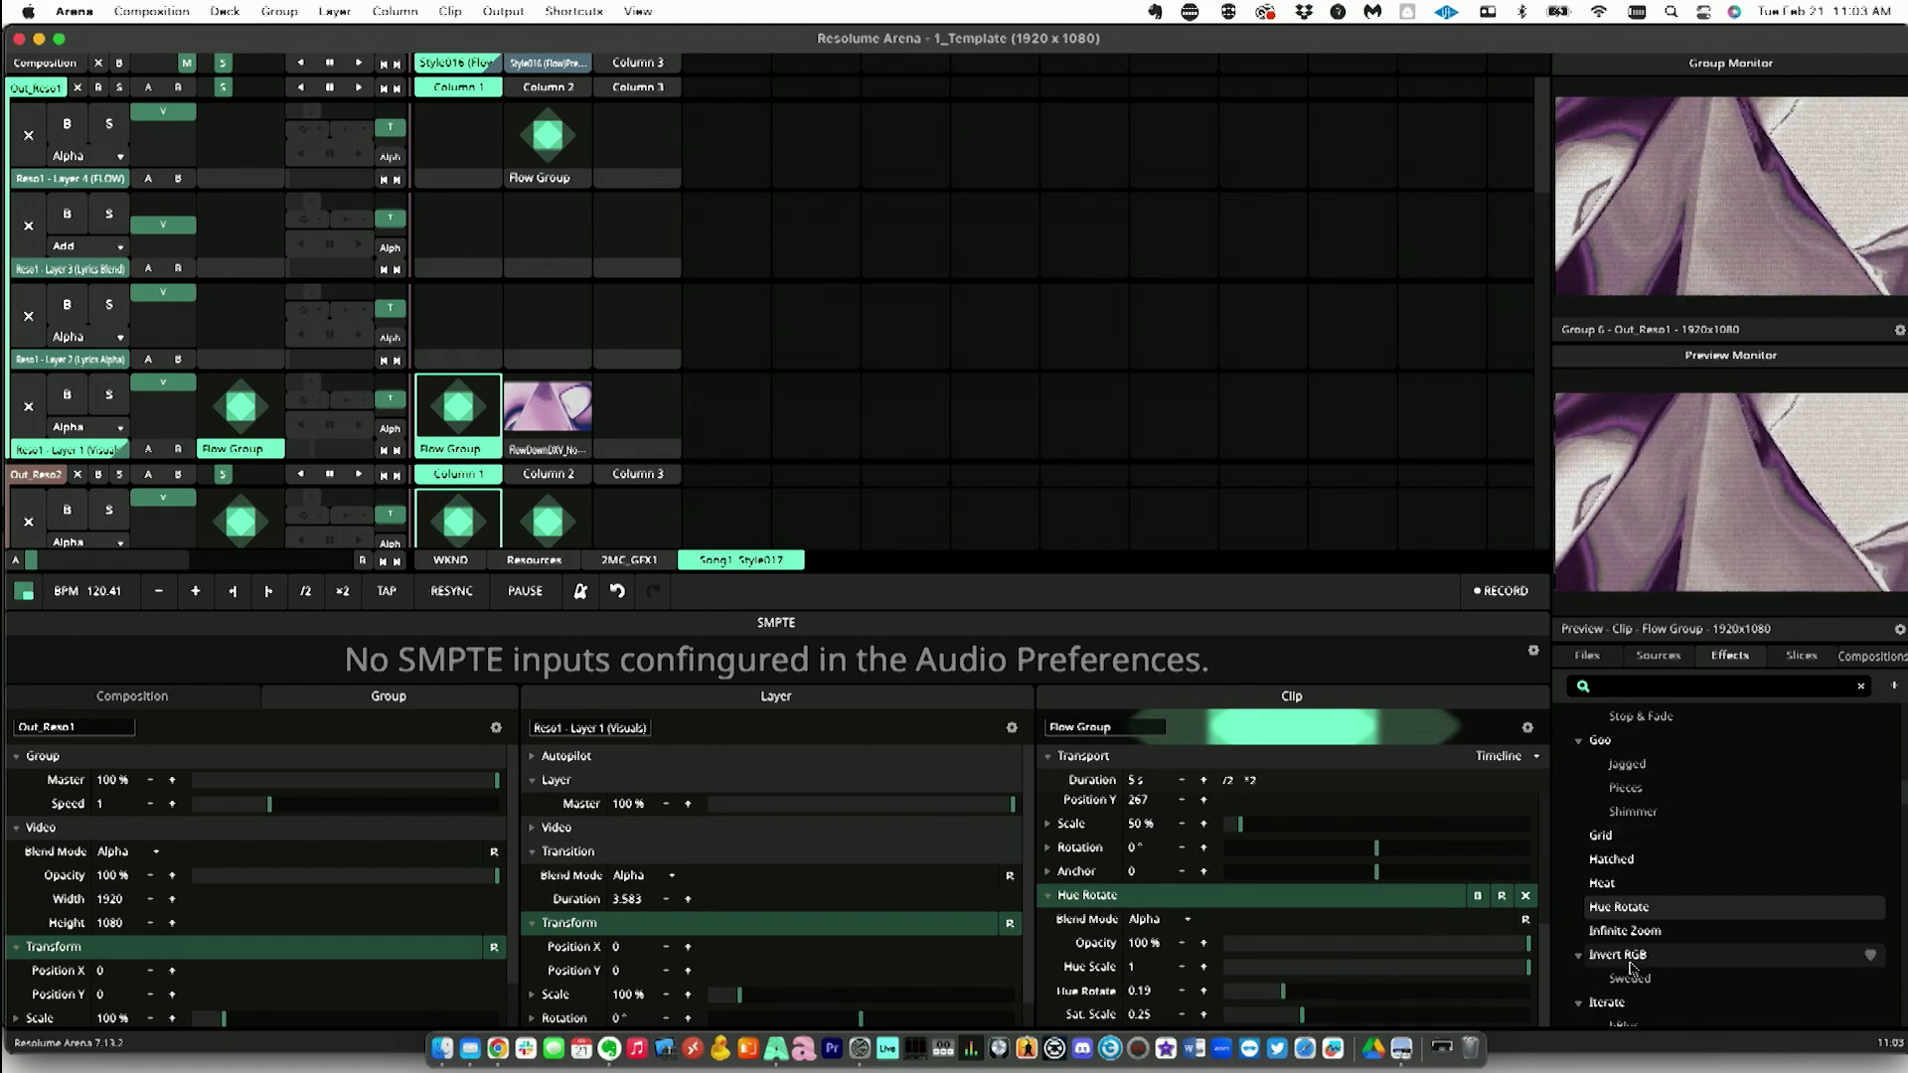
Step: Try the Iterate effect on the Layer 1 Flow Group clip, look through its parameters and remove it
{"action": "scroll", "coordinate": [1630, 968], "scroll_direction": "down", "scroll_amount": 2}
{"action": "scroll", "coordinate": [1635, 914], "scroll_direction": "down", "scroll_amount": 2}
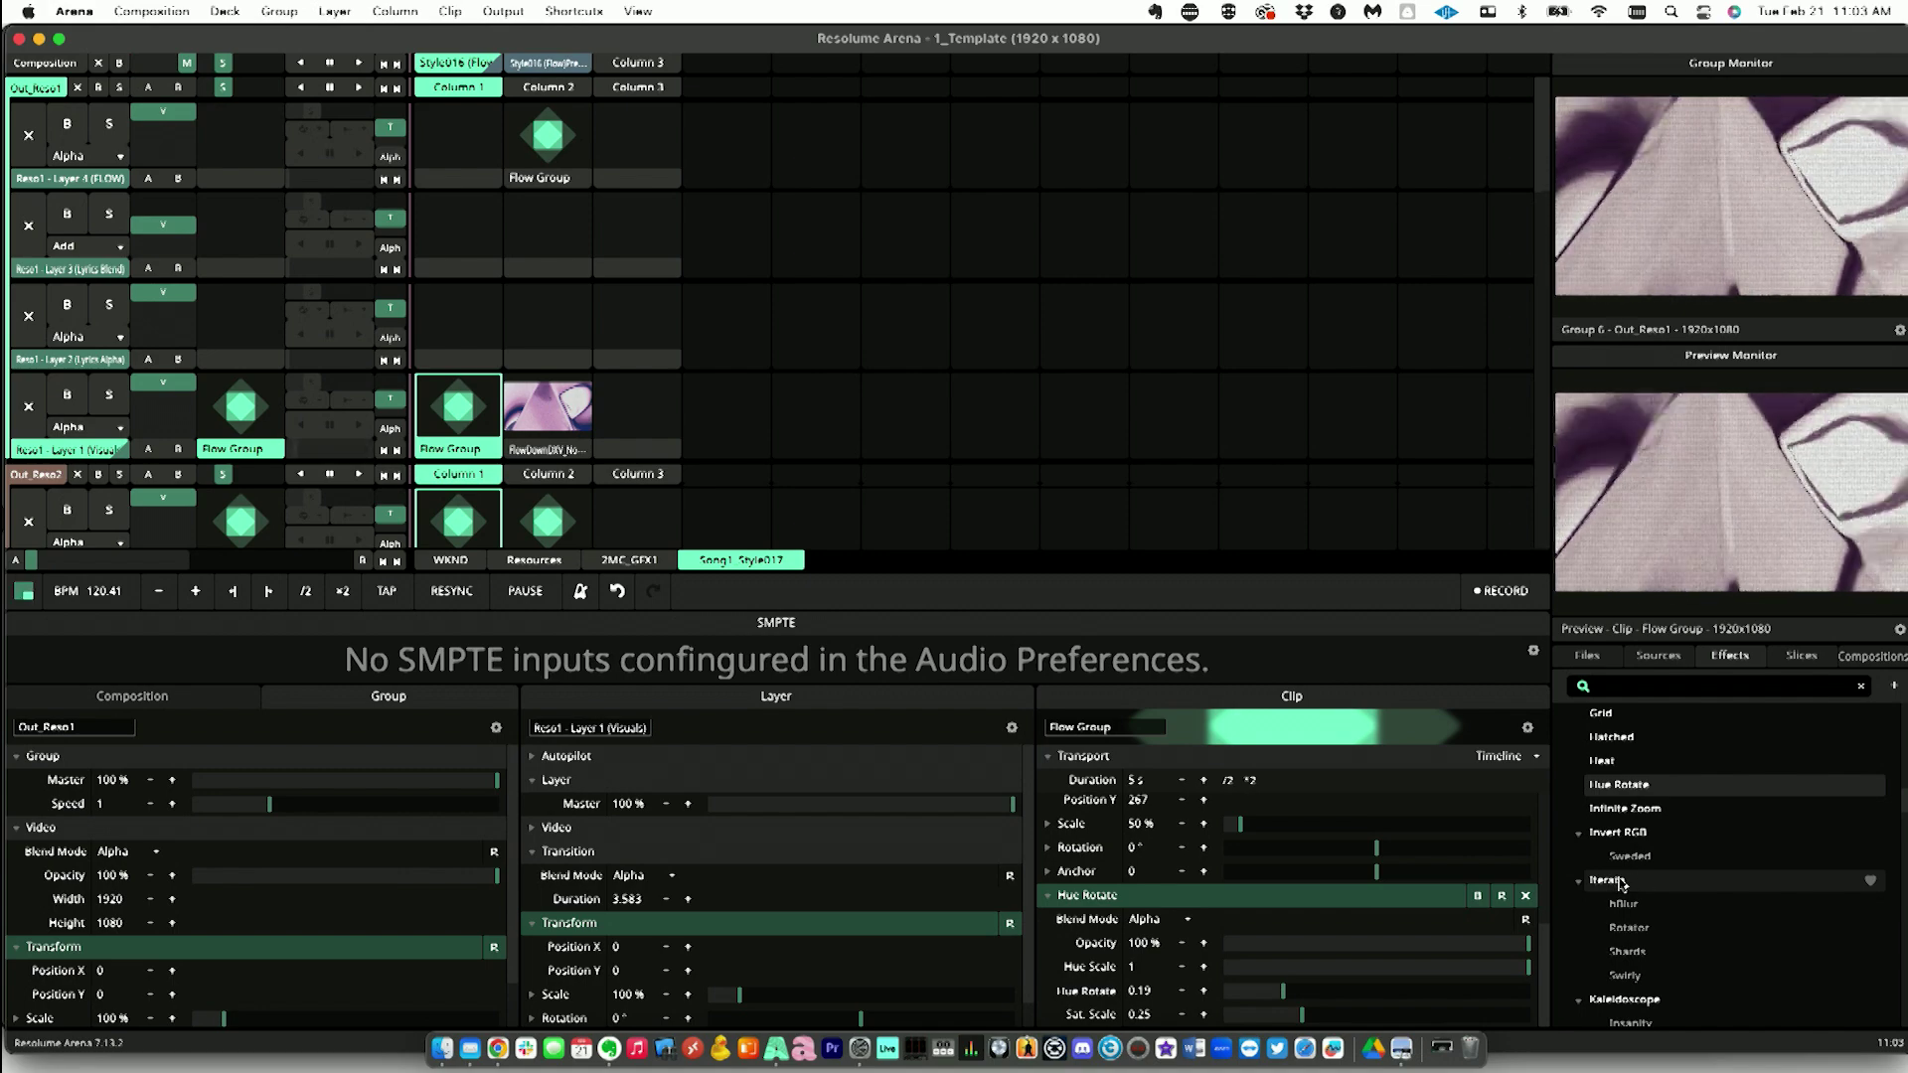
{"action": "left_click_drag", "start_coordinate": [1606, 882], "coordinate": [462, 422]}
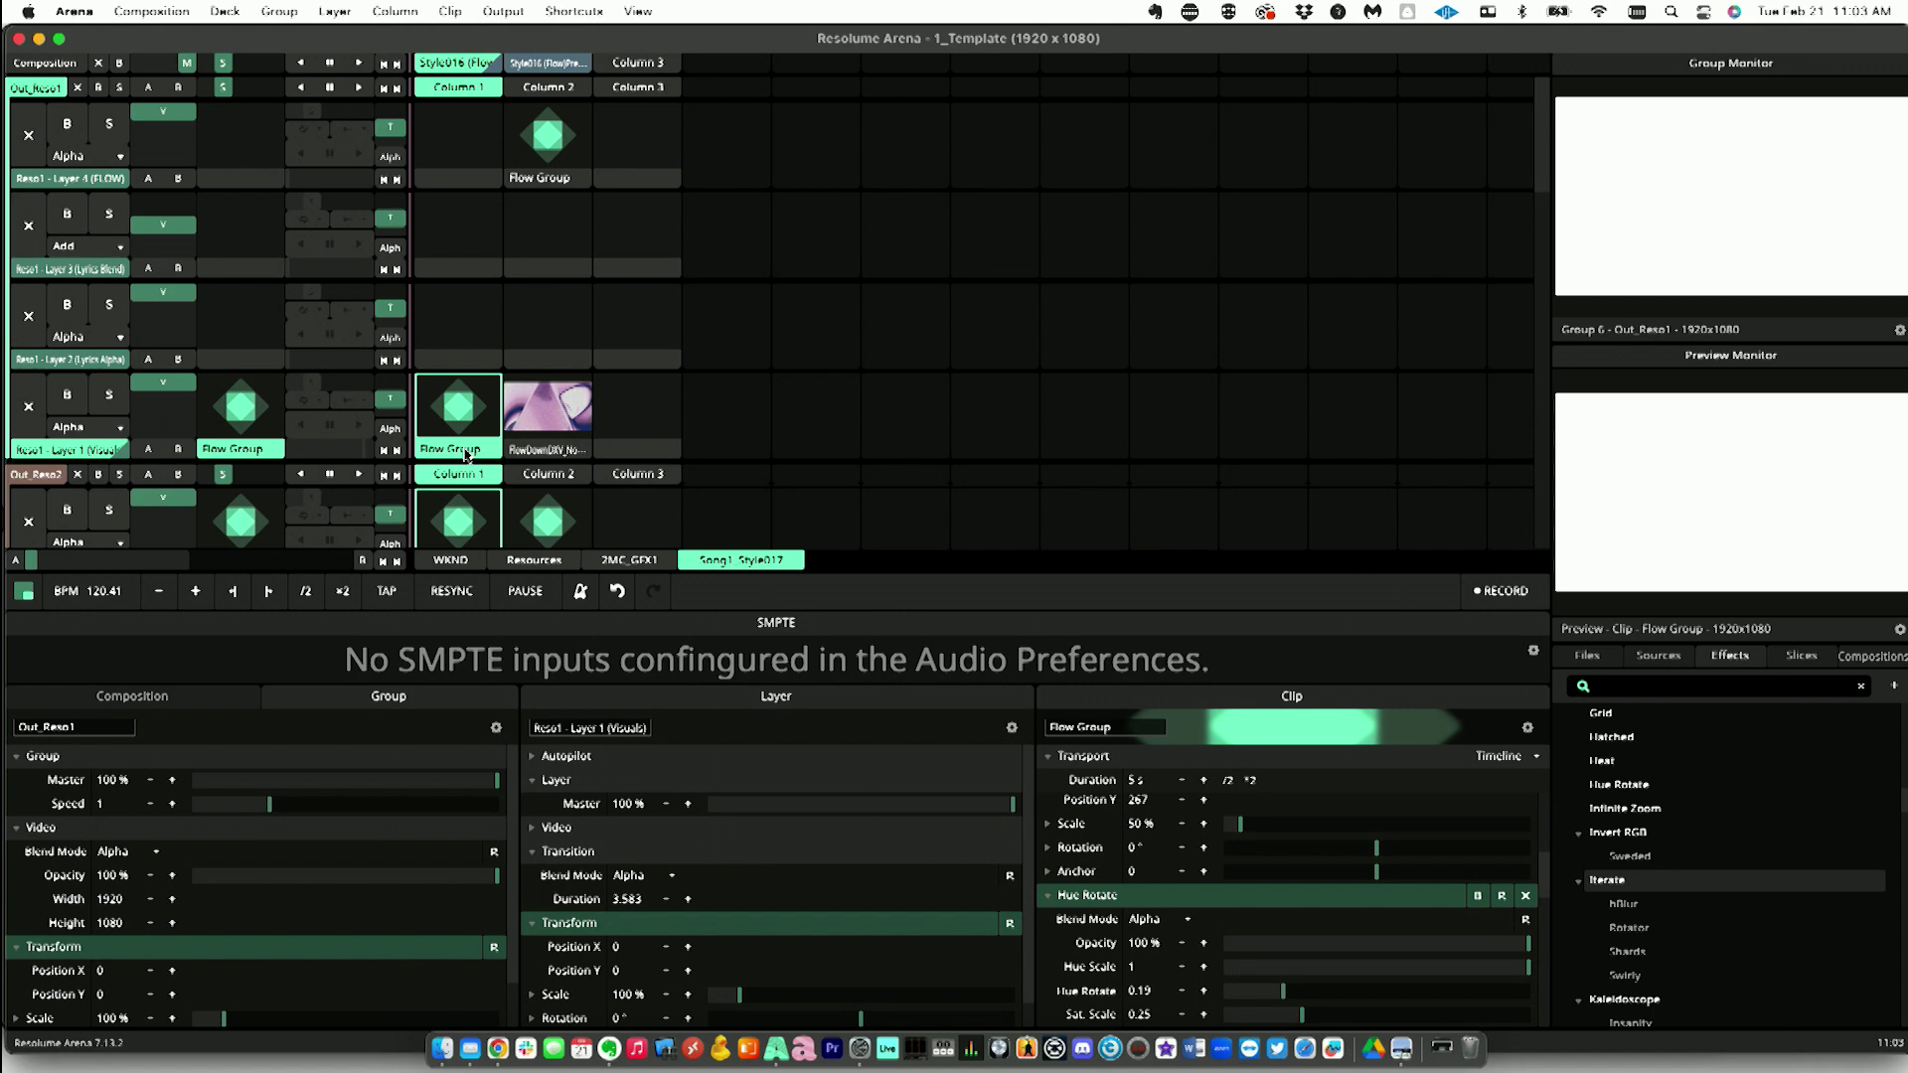
{"action": "scroll", "coordinate": [1390, 949], "scroll_direction": "down", "scroll_amount": 5}
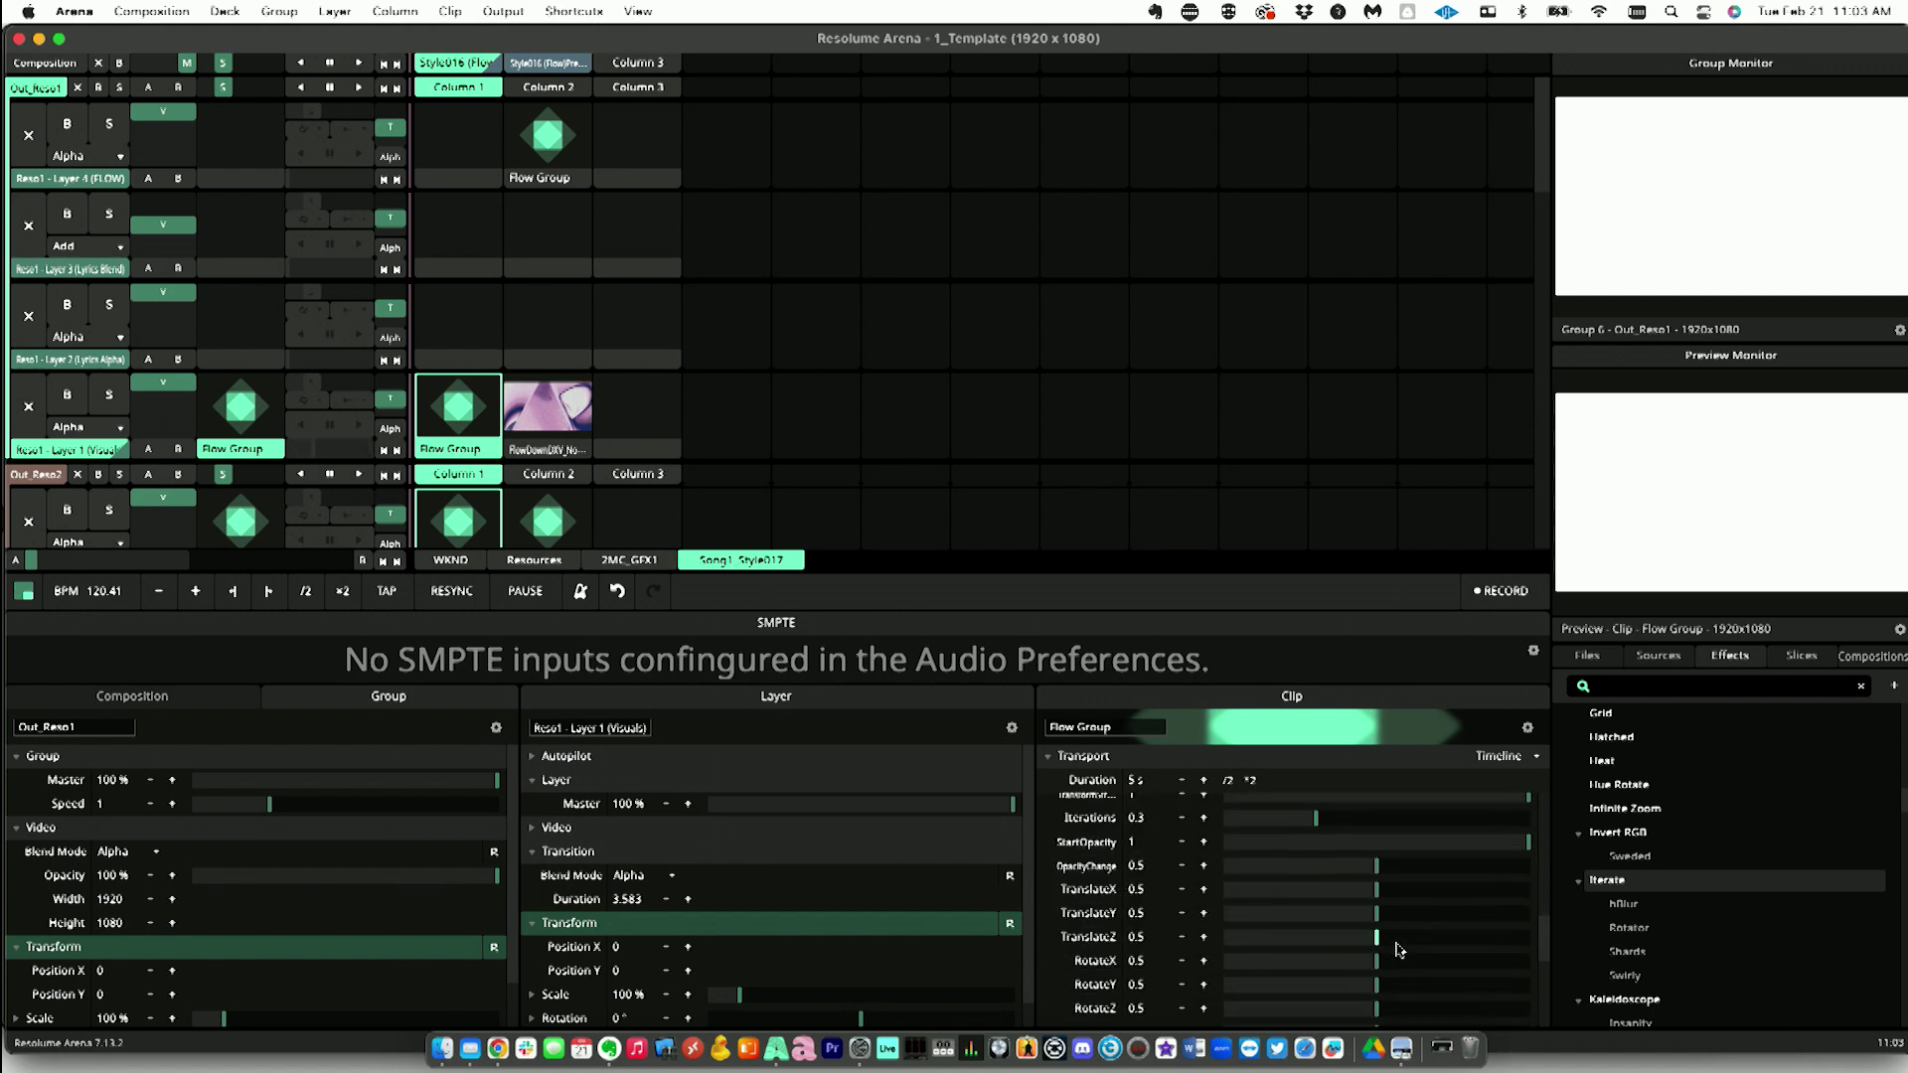
{"action": "scroll", "coordinate": [1332, 949], "scroll_direction": "down", "scroll_amount": 5}
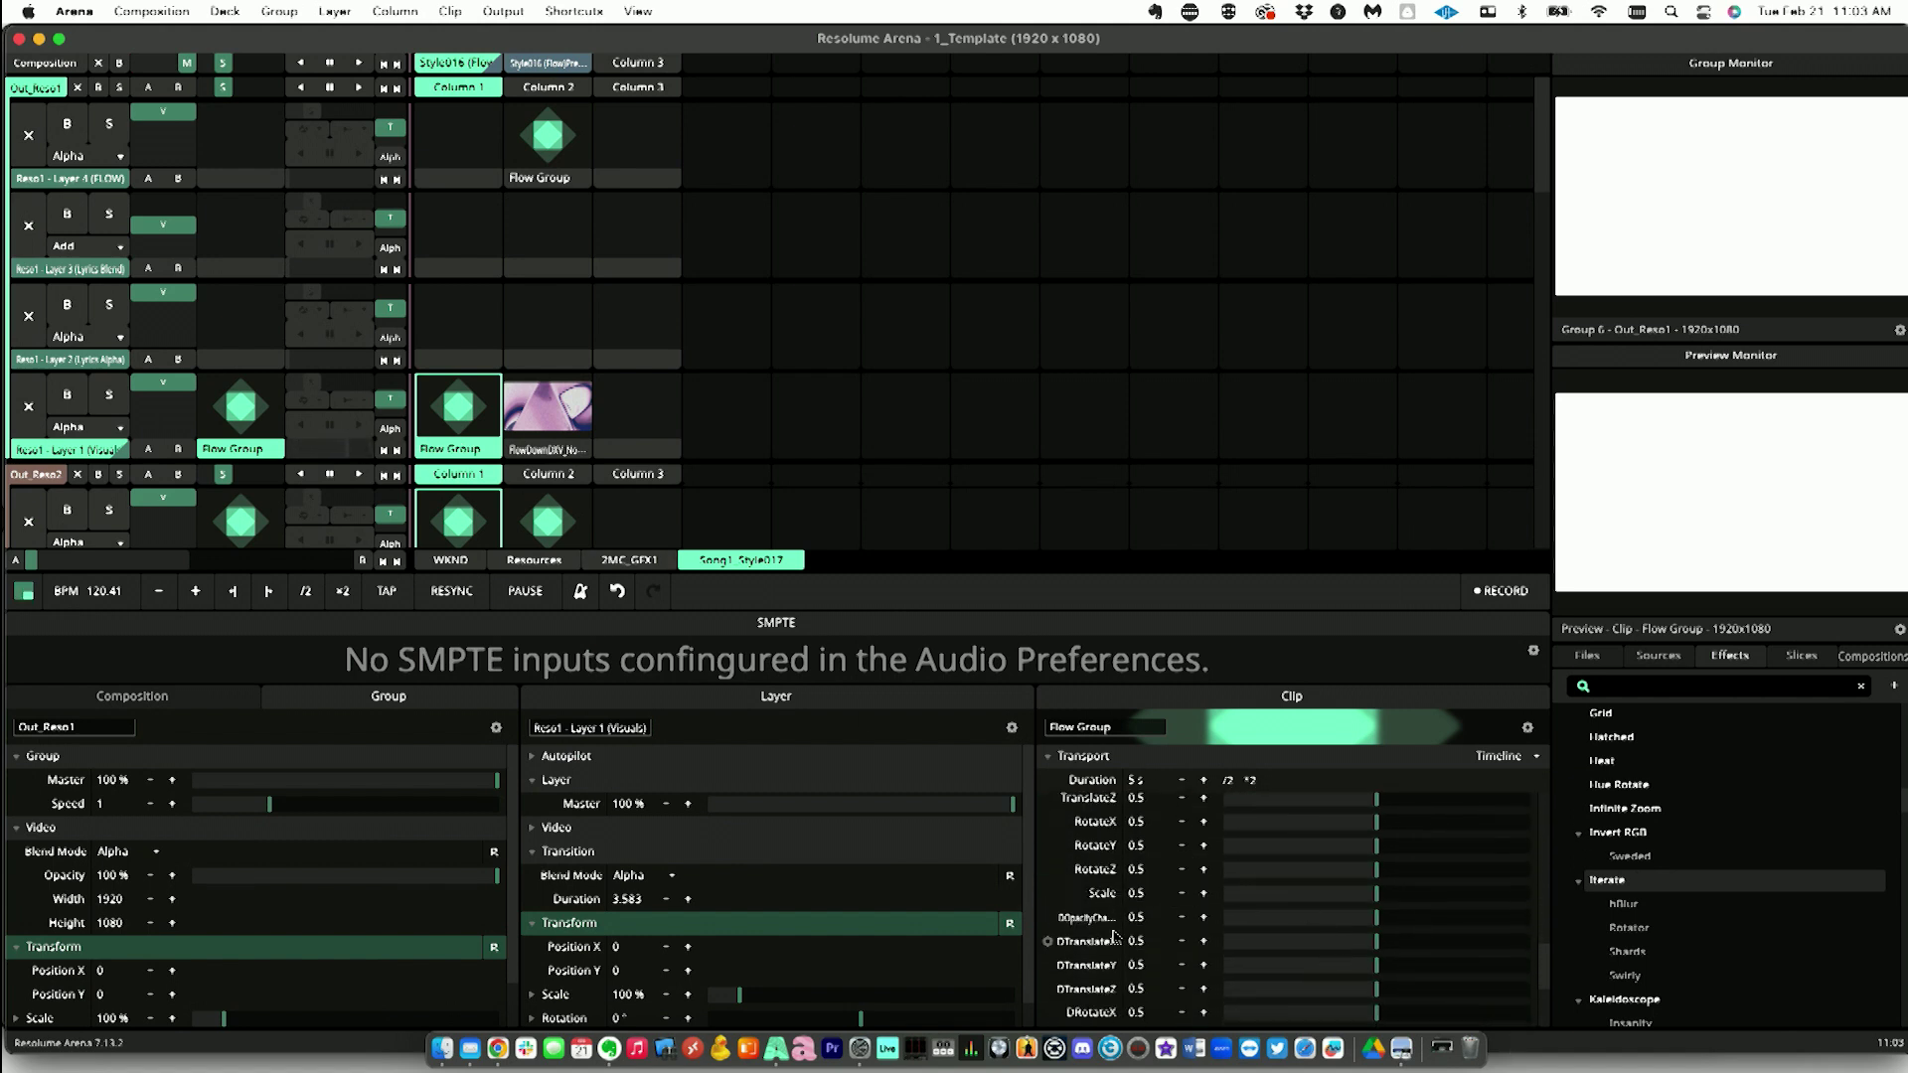
{"action": "left_click_drag", "start_coordinate": [1228, 969], "coordinate": [1254, 970]}
{"action": "scroll", "coordinate": [1348, 883], "scroll_direction": "up", "scroll_amount": 5}
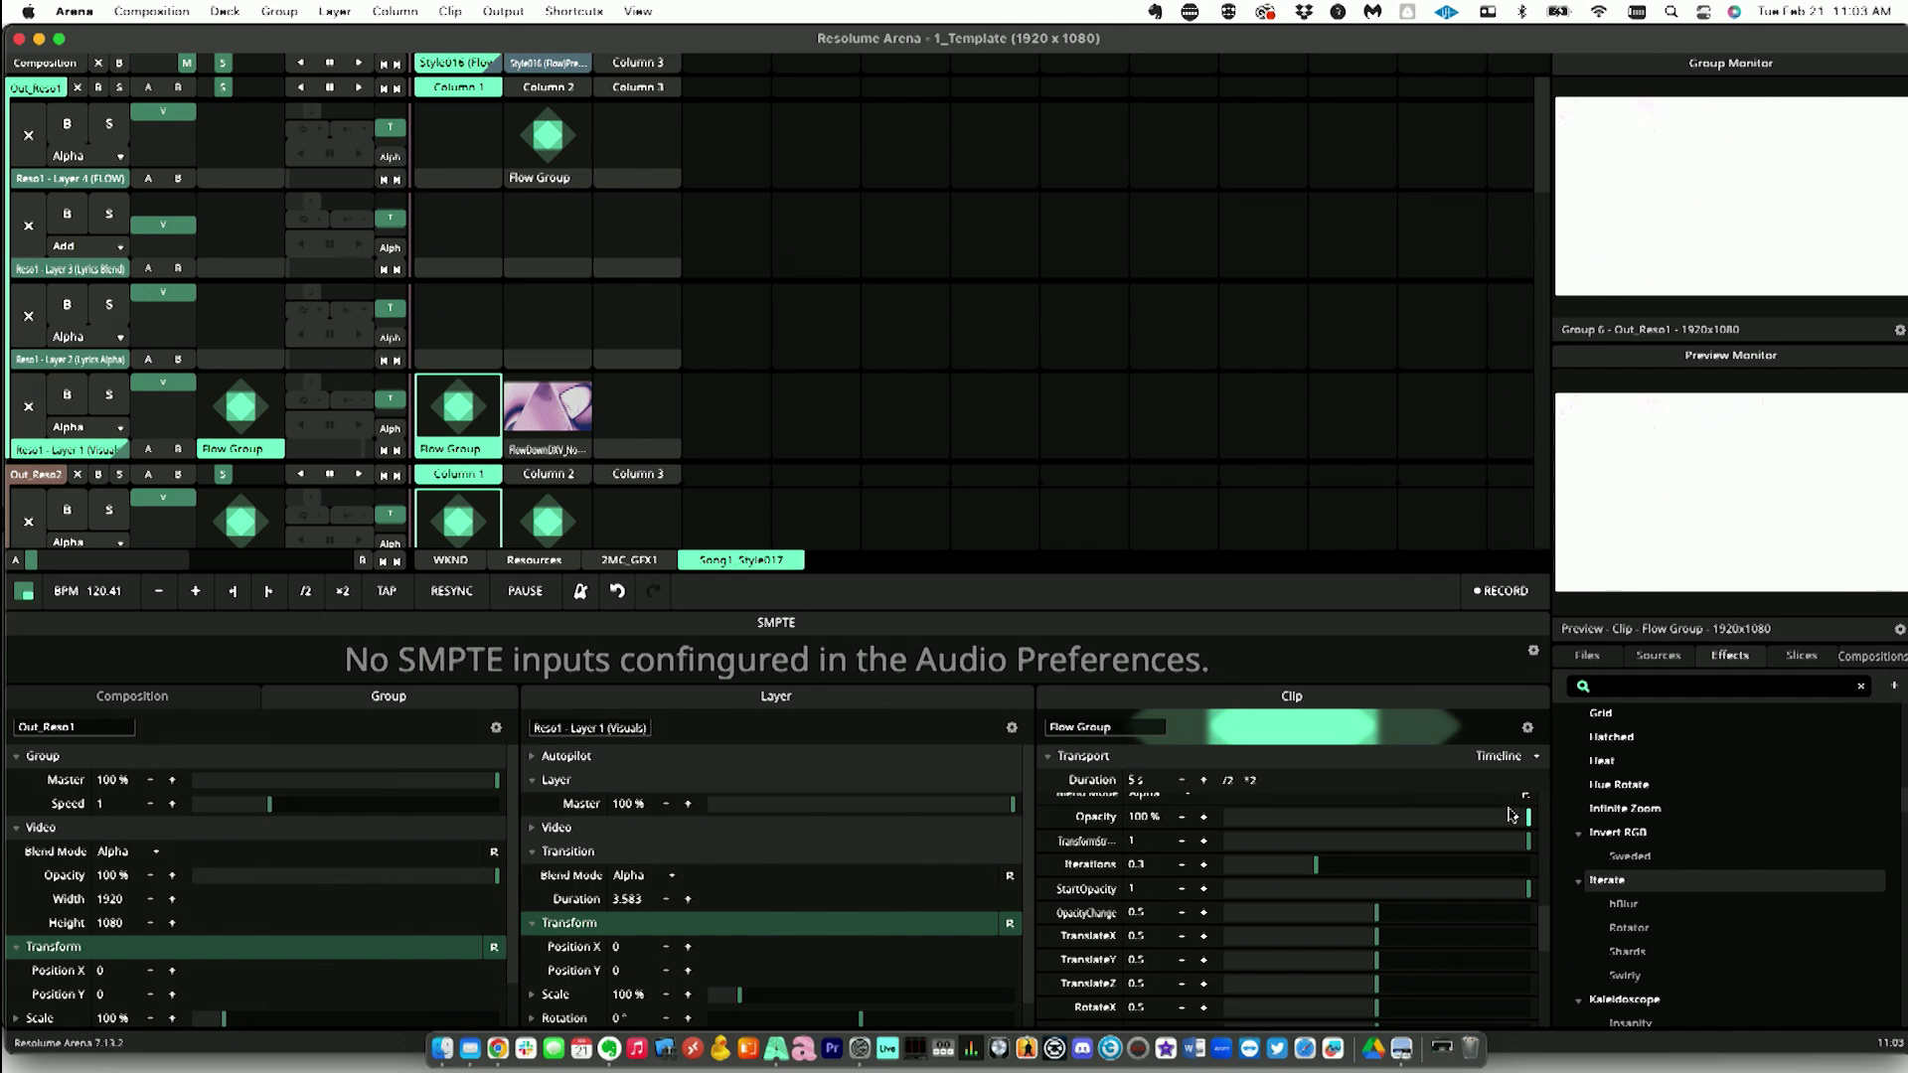
{"action": "scroll", "coordinate": [1448, 881], "scroll_direction": "up", "scroll_amount": 4}
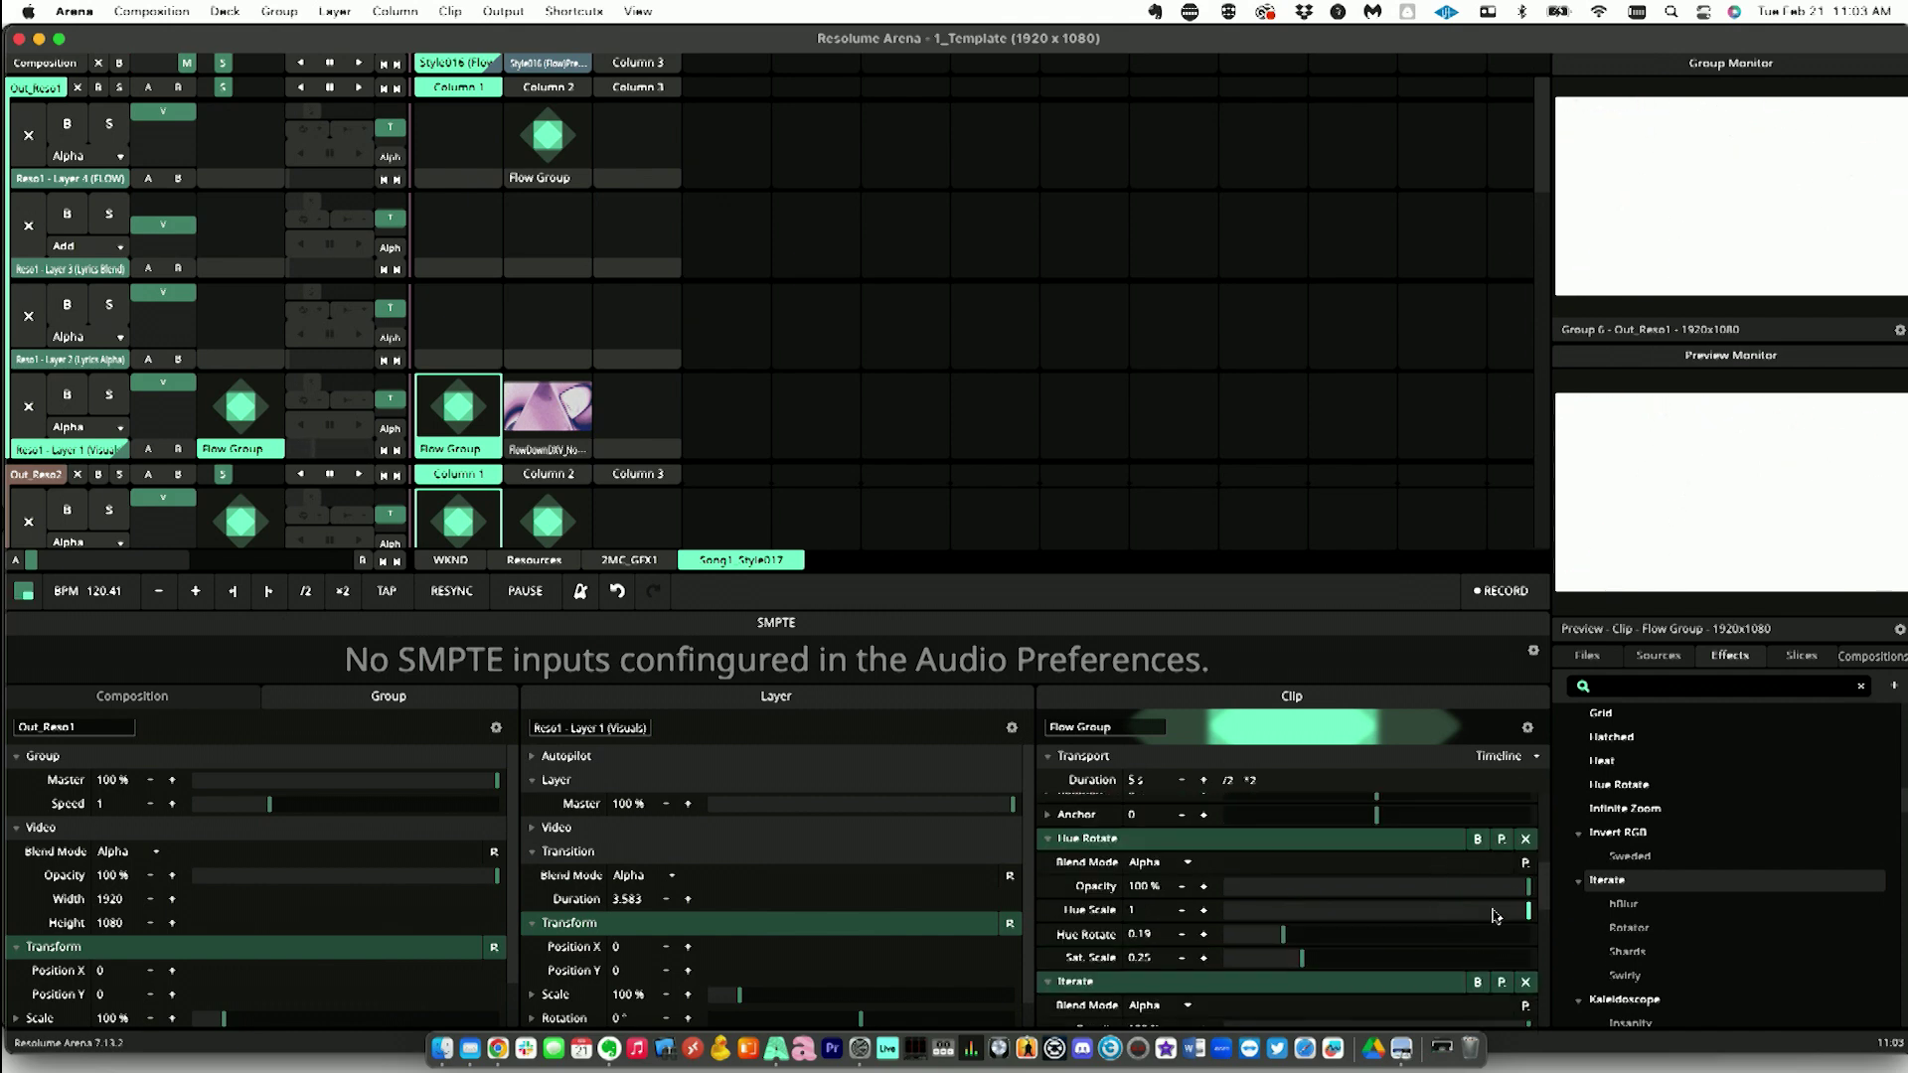
{"action": "left_click", "coordinate": [1526, 983]}
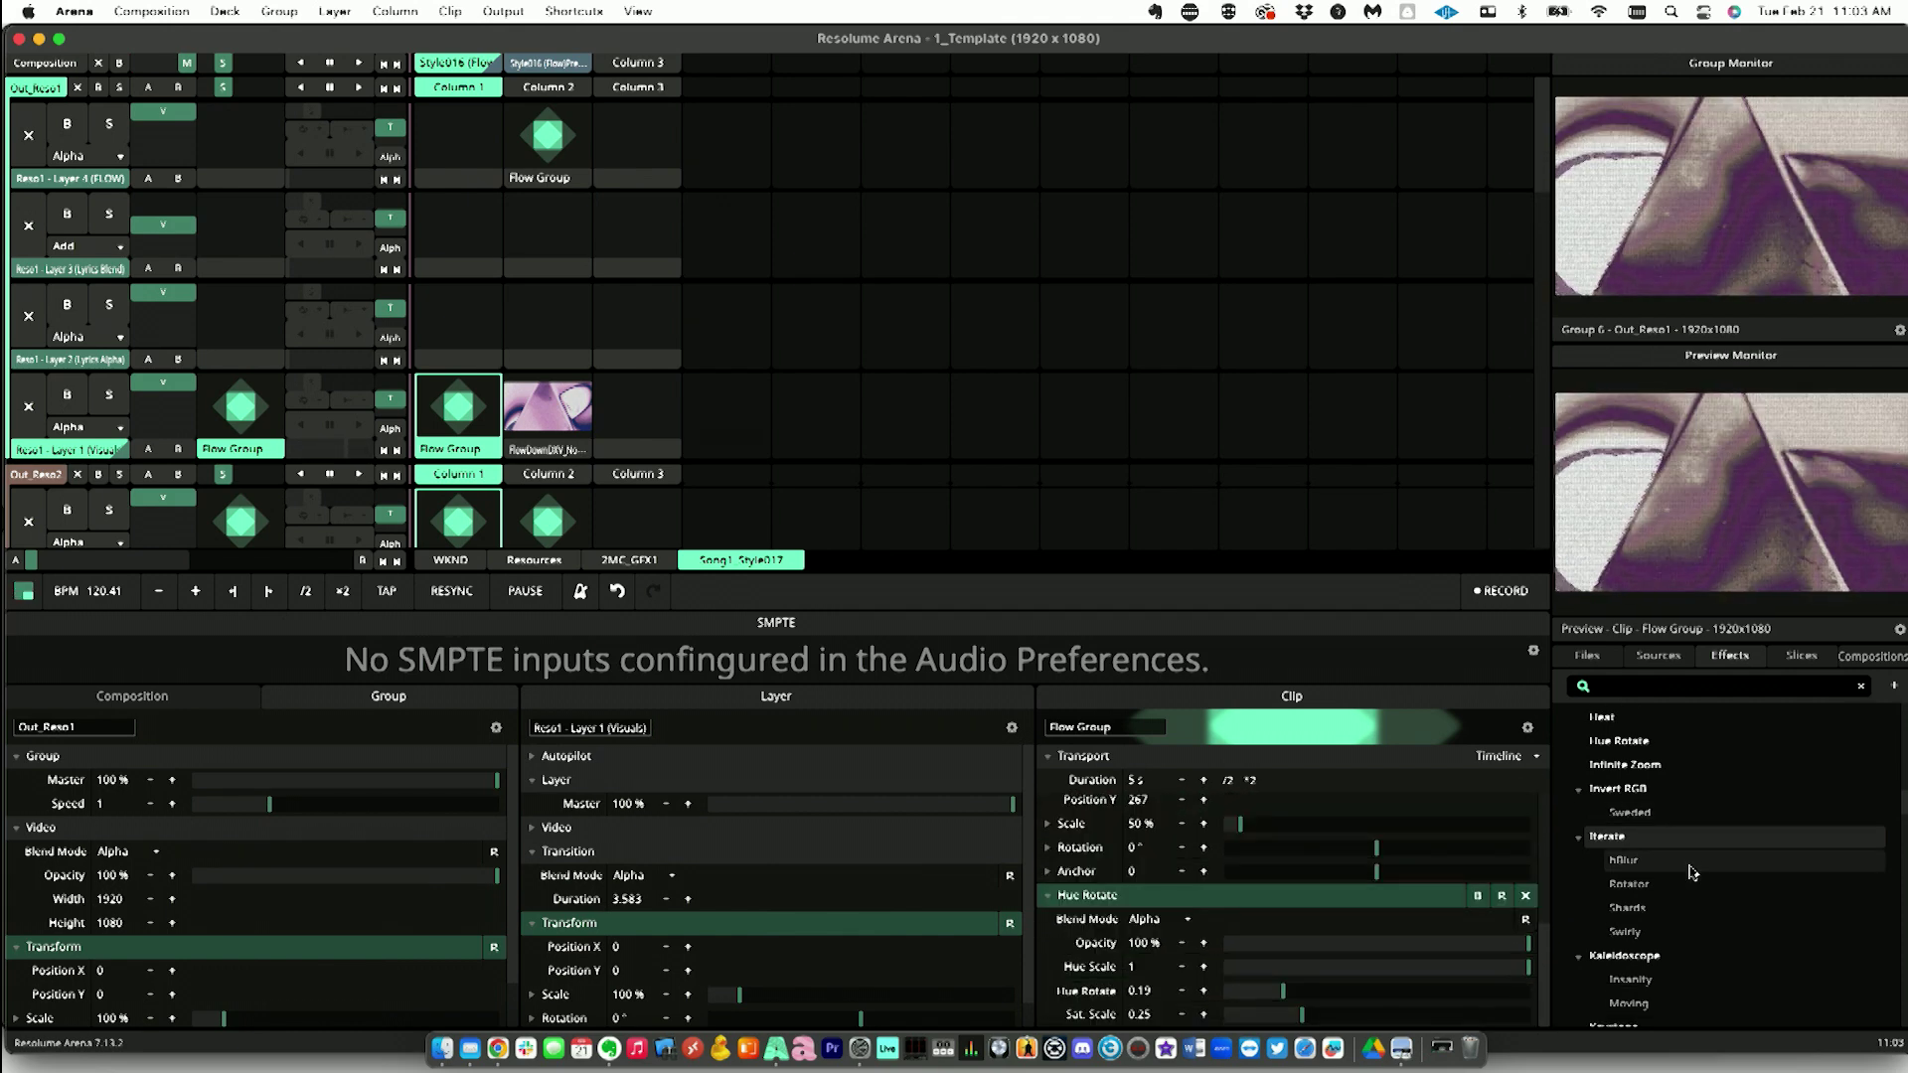
Step: Try the Kaleidoscope effect on the Layer 1 Flow Group clip and remove it
{"action": "scroll", "coordinate": [1622, 918], "scroll_direction": "down", "scroll_amount": 2}
{"action": "left_click_drag", "start_coordinate": [1623, 918], "coordinate": [438, 411]}
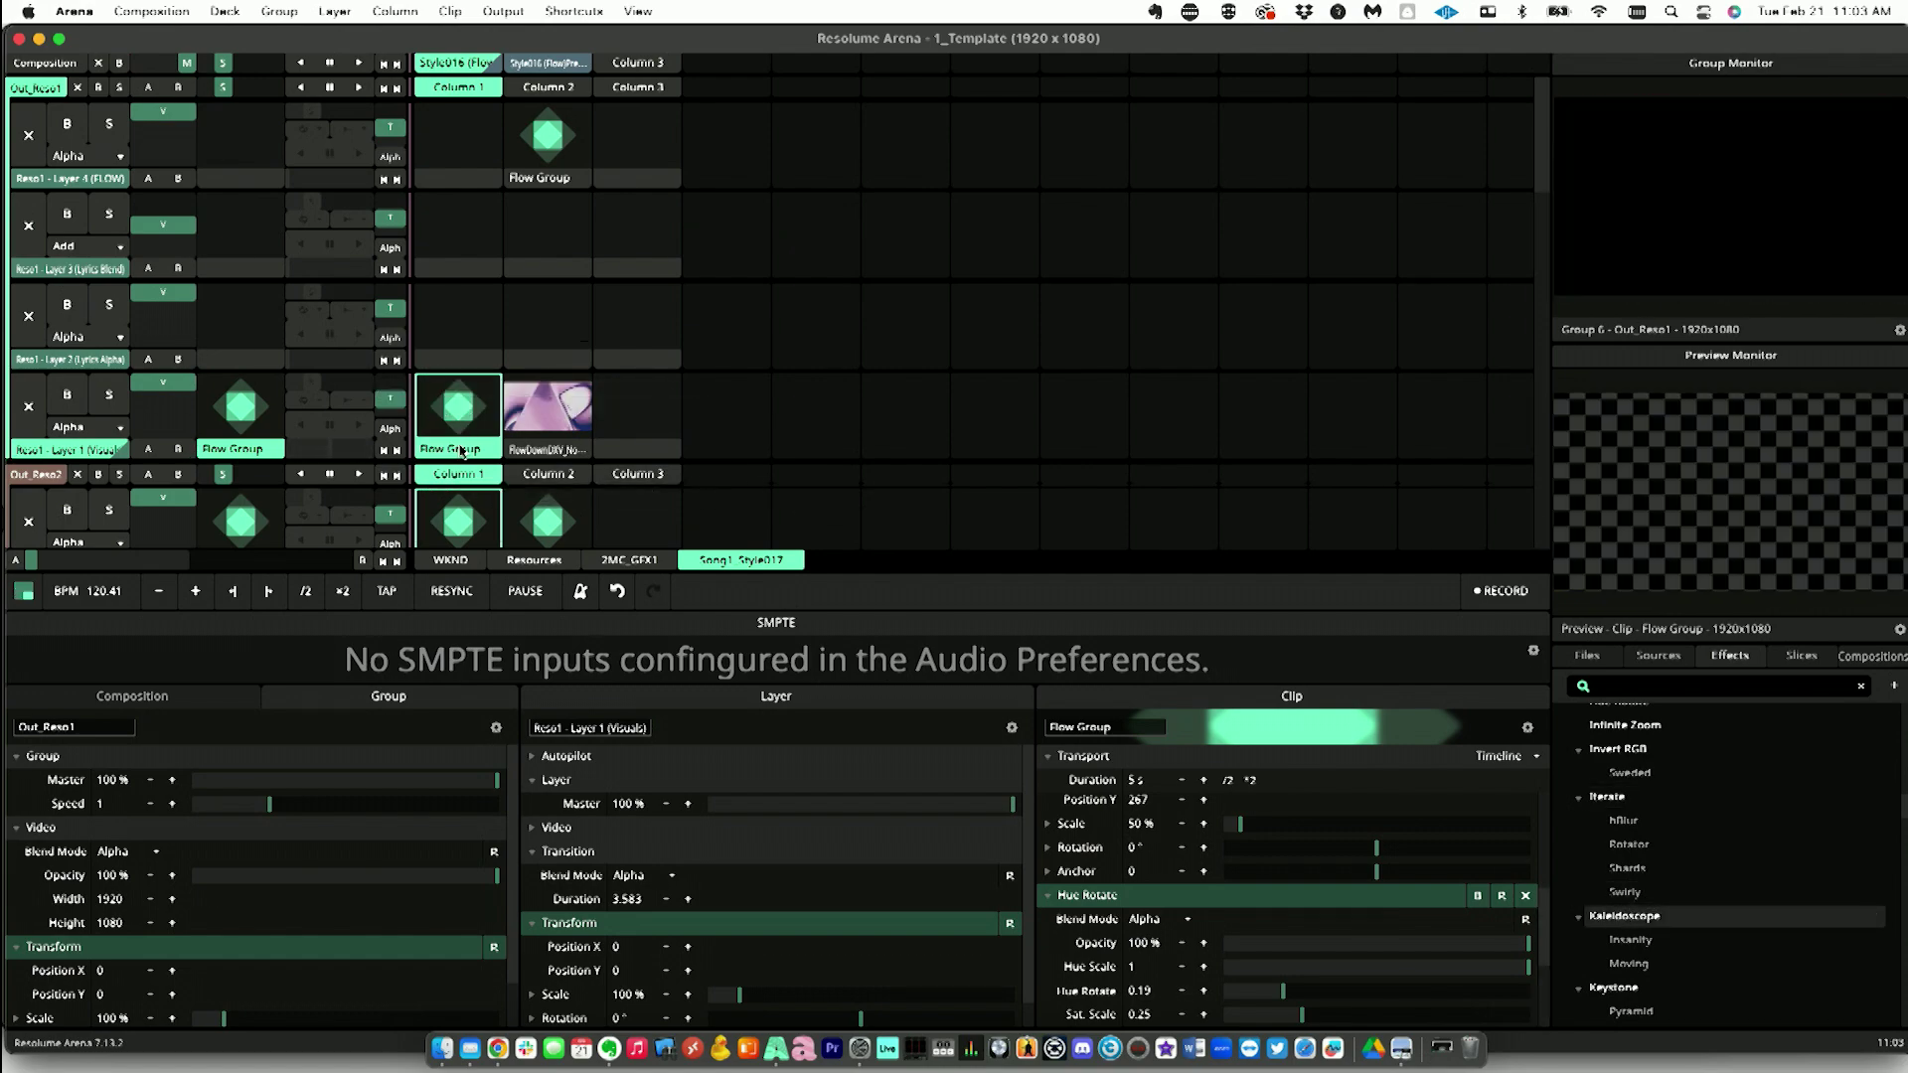
{"action": "scroll", "coordinate": [1292, 875], "scroll_direction": "down", "scroll_amount": 5}
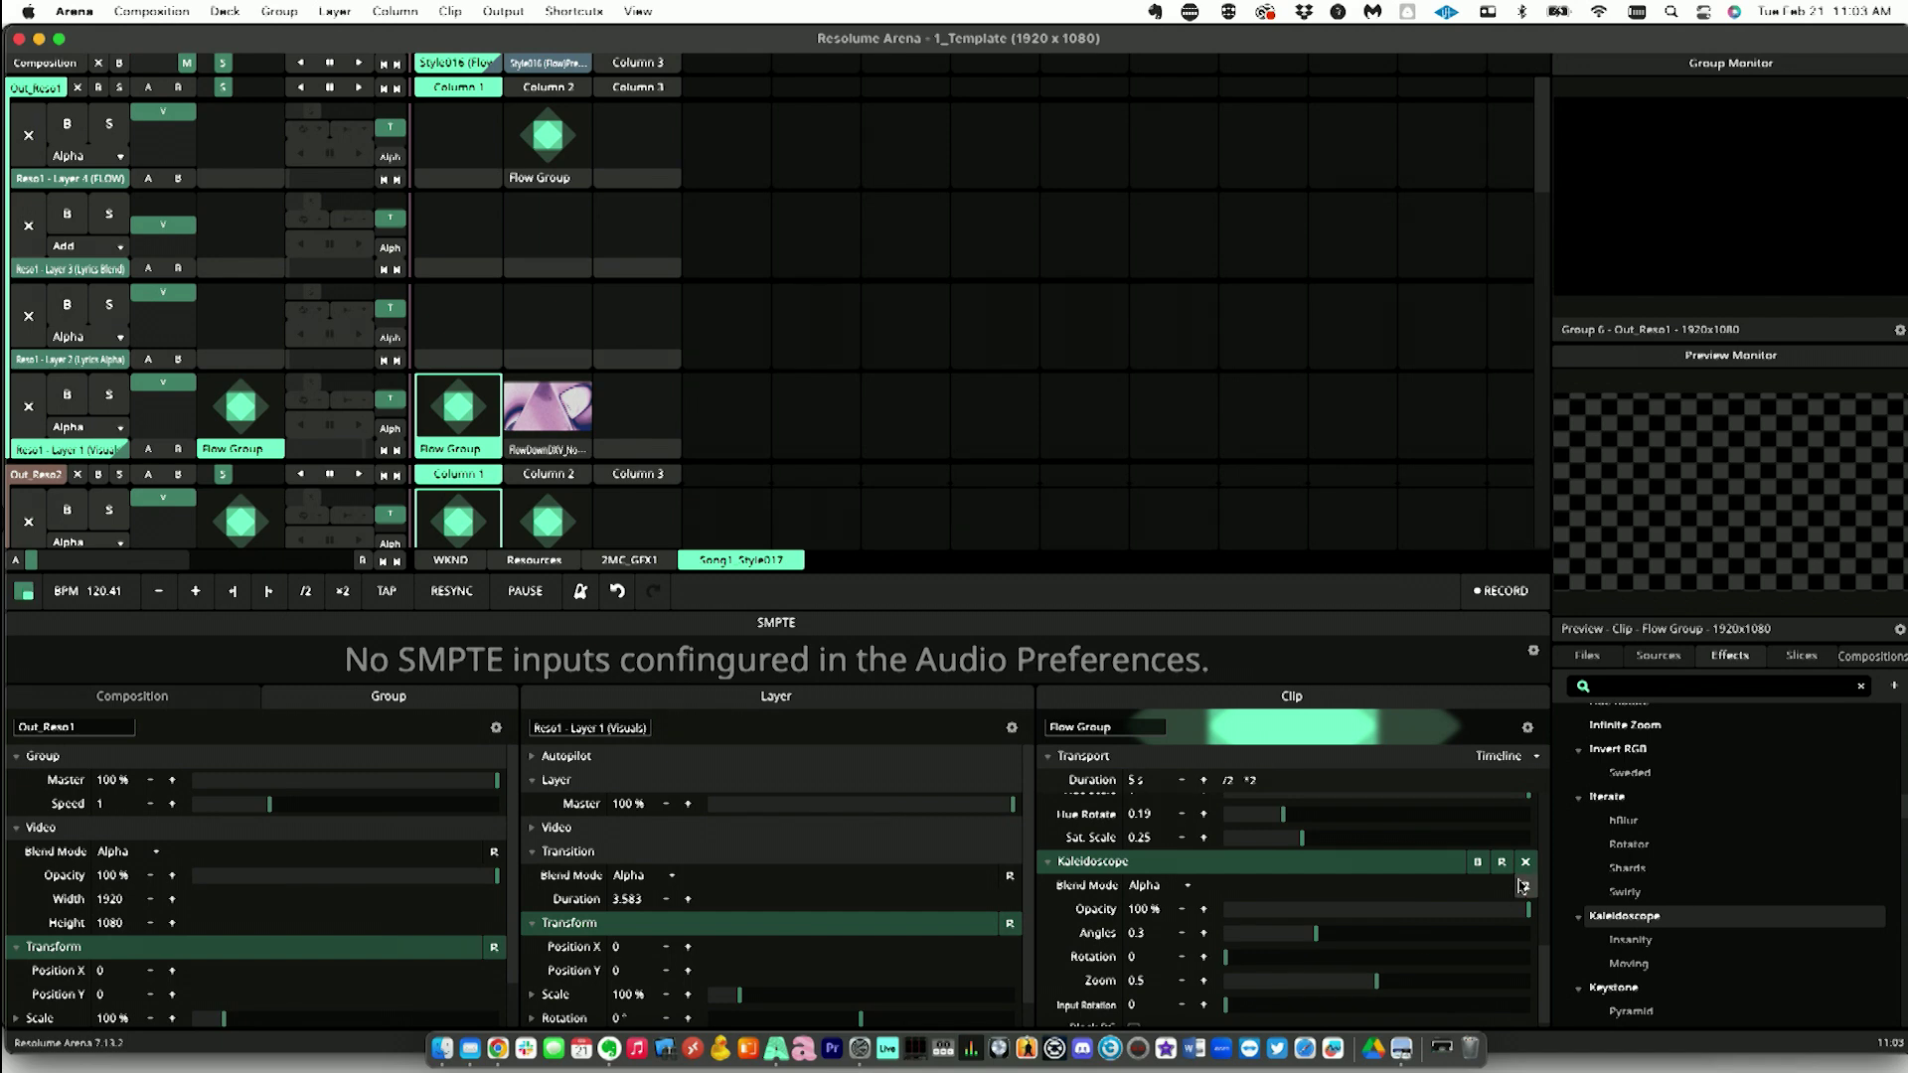
{"action": "left_click", "coordinate": [1526, 862]}
Step: Apply the Blur effect to the Layer 1 Flow Group clip with X distance 0.04 and Y distance 0.11
{"action": "scroll", "coordinate": [1689, 834], "scroll_direction": "up", "scroll_amount": 5}
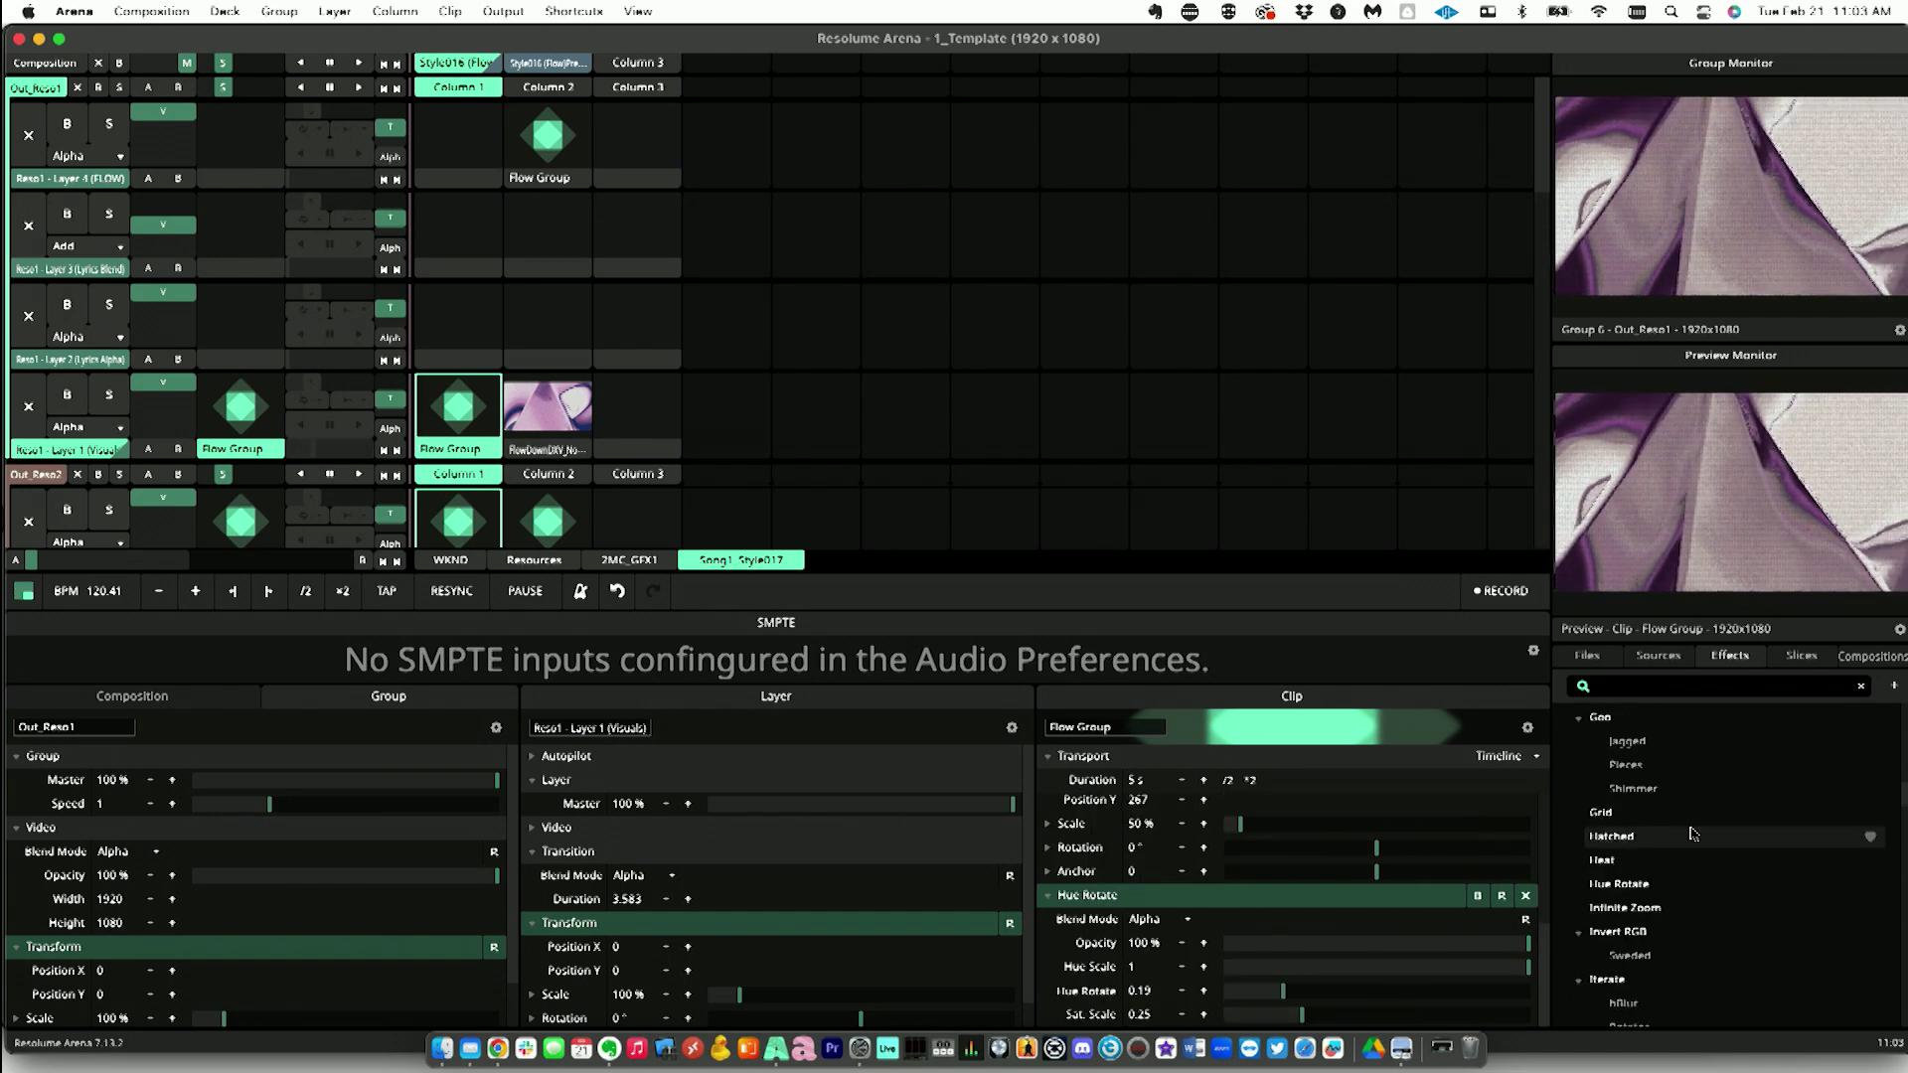
{"action": "scroll", "coordinate": [1693, 833], "scroll_direction": "up", "scroll_amount": 5}
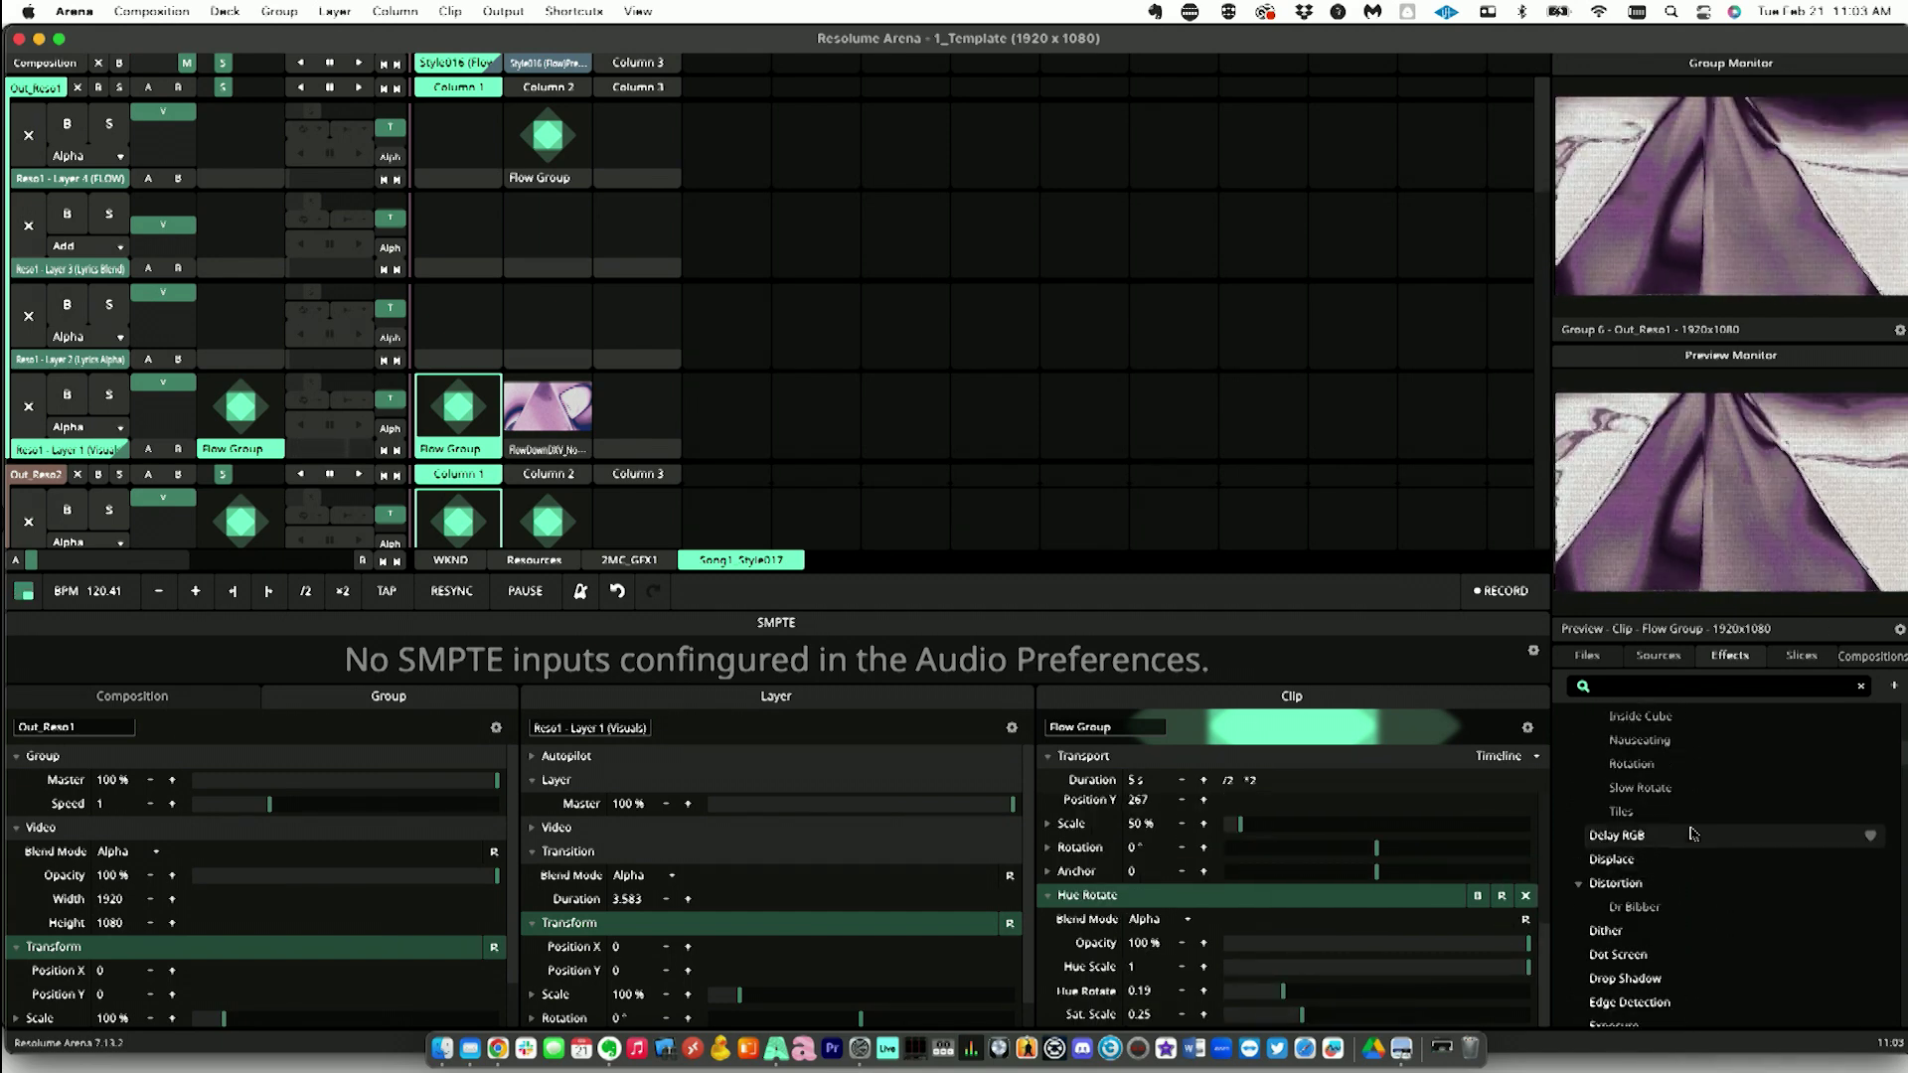
{"action": "scroll", "coordinate": [1693, 833], "scroll_direction": "up", "scroll_amount": 5}
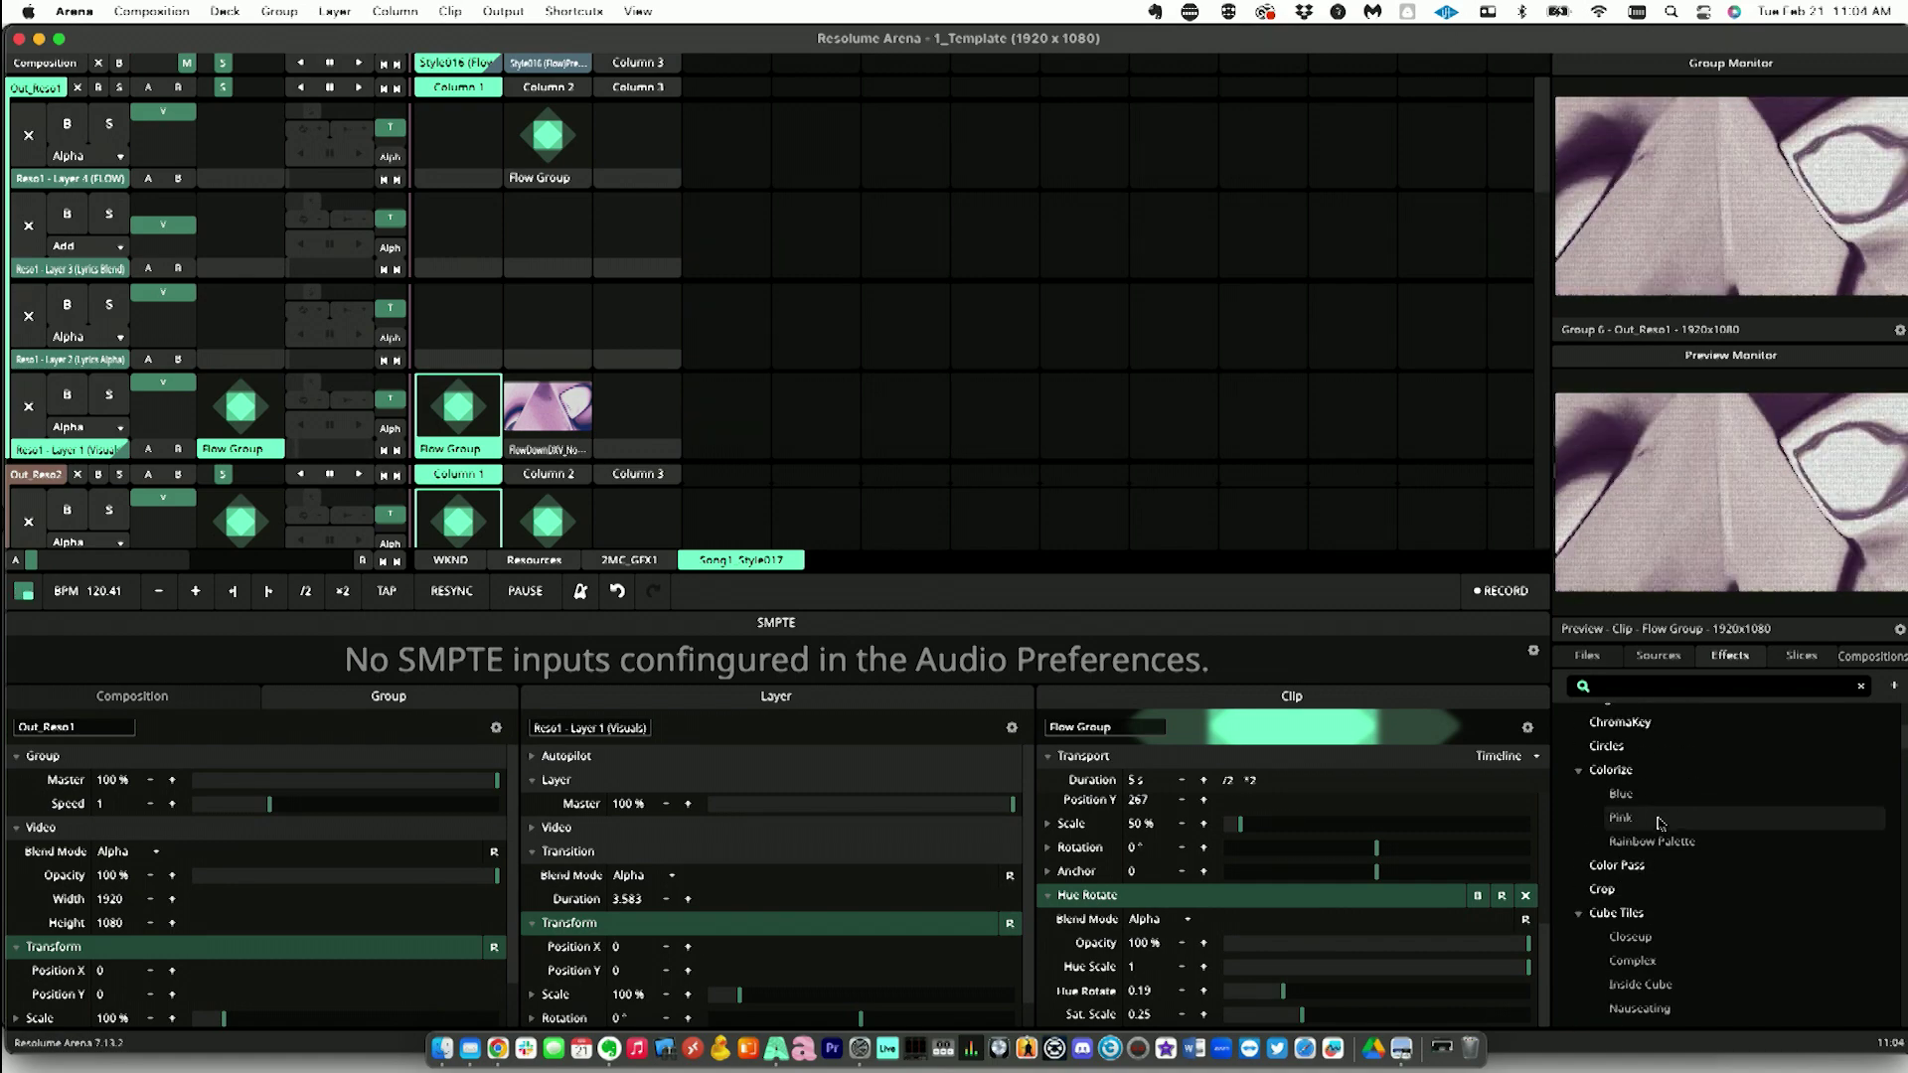
{"action": "scroll", "coordinate": [1659, 835], "scroll_direction": "up", "scroll_amount": 4}
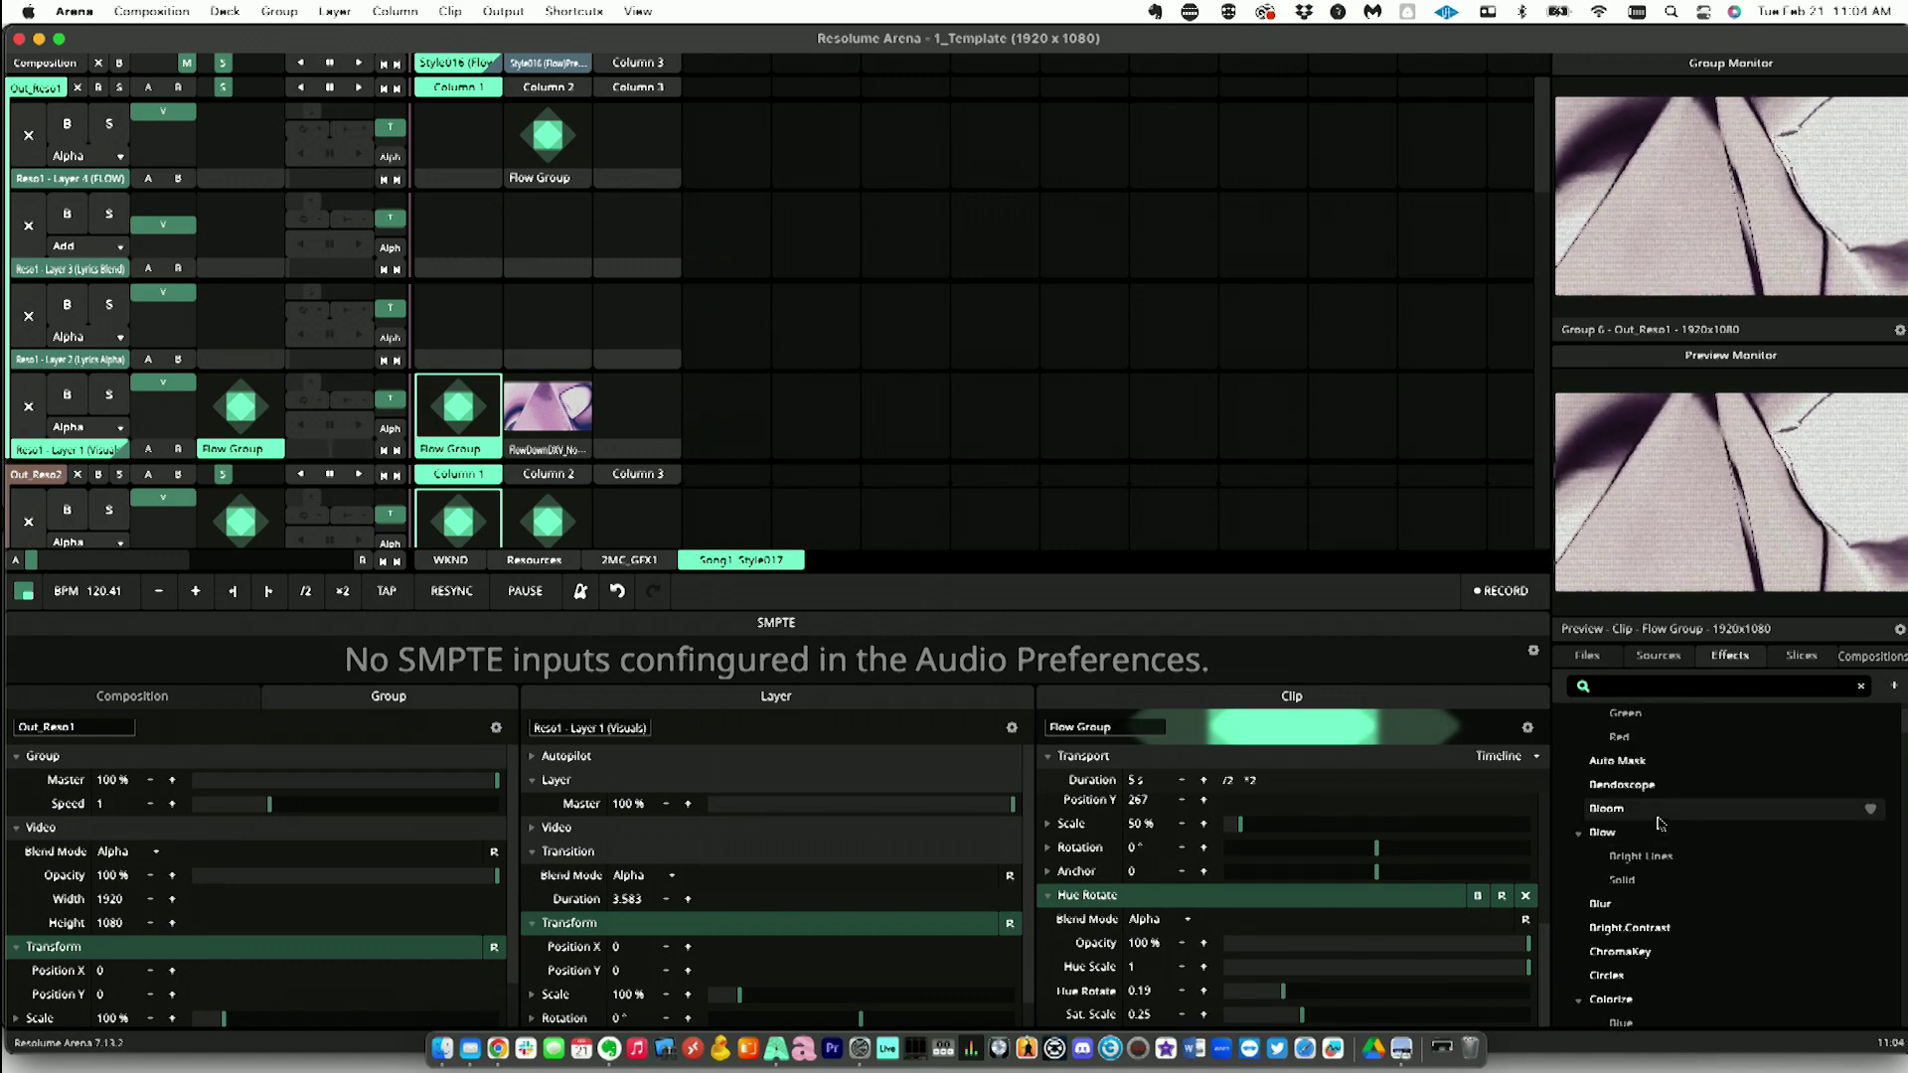
{"action": "left_click_drag", "start_coordinate": [1603, 907], "coordinate": [464, 406]}
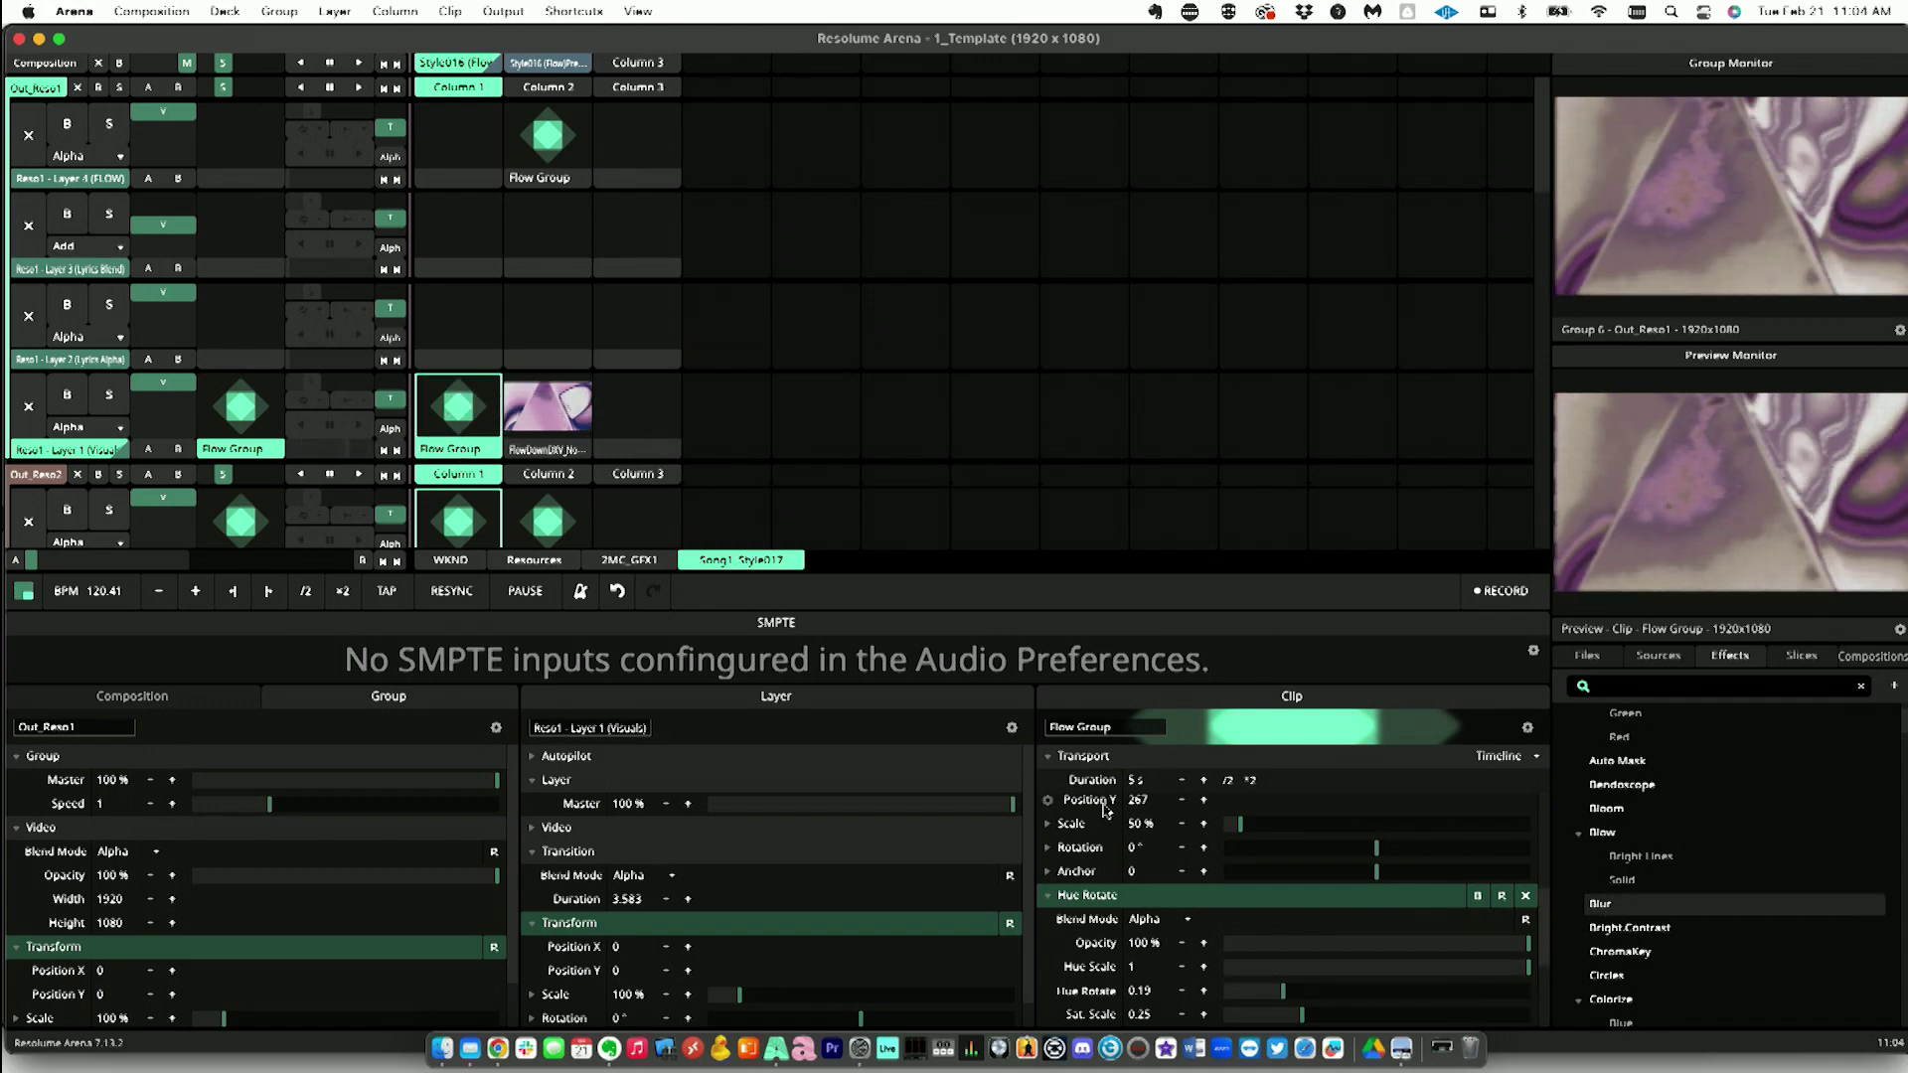
{"action": "scroll", "coordinate": [1295, 970], "scroll_direction": "down", "scroll_amount": 5}
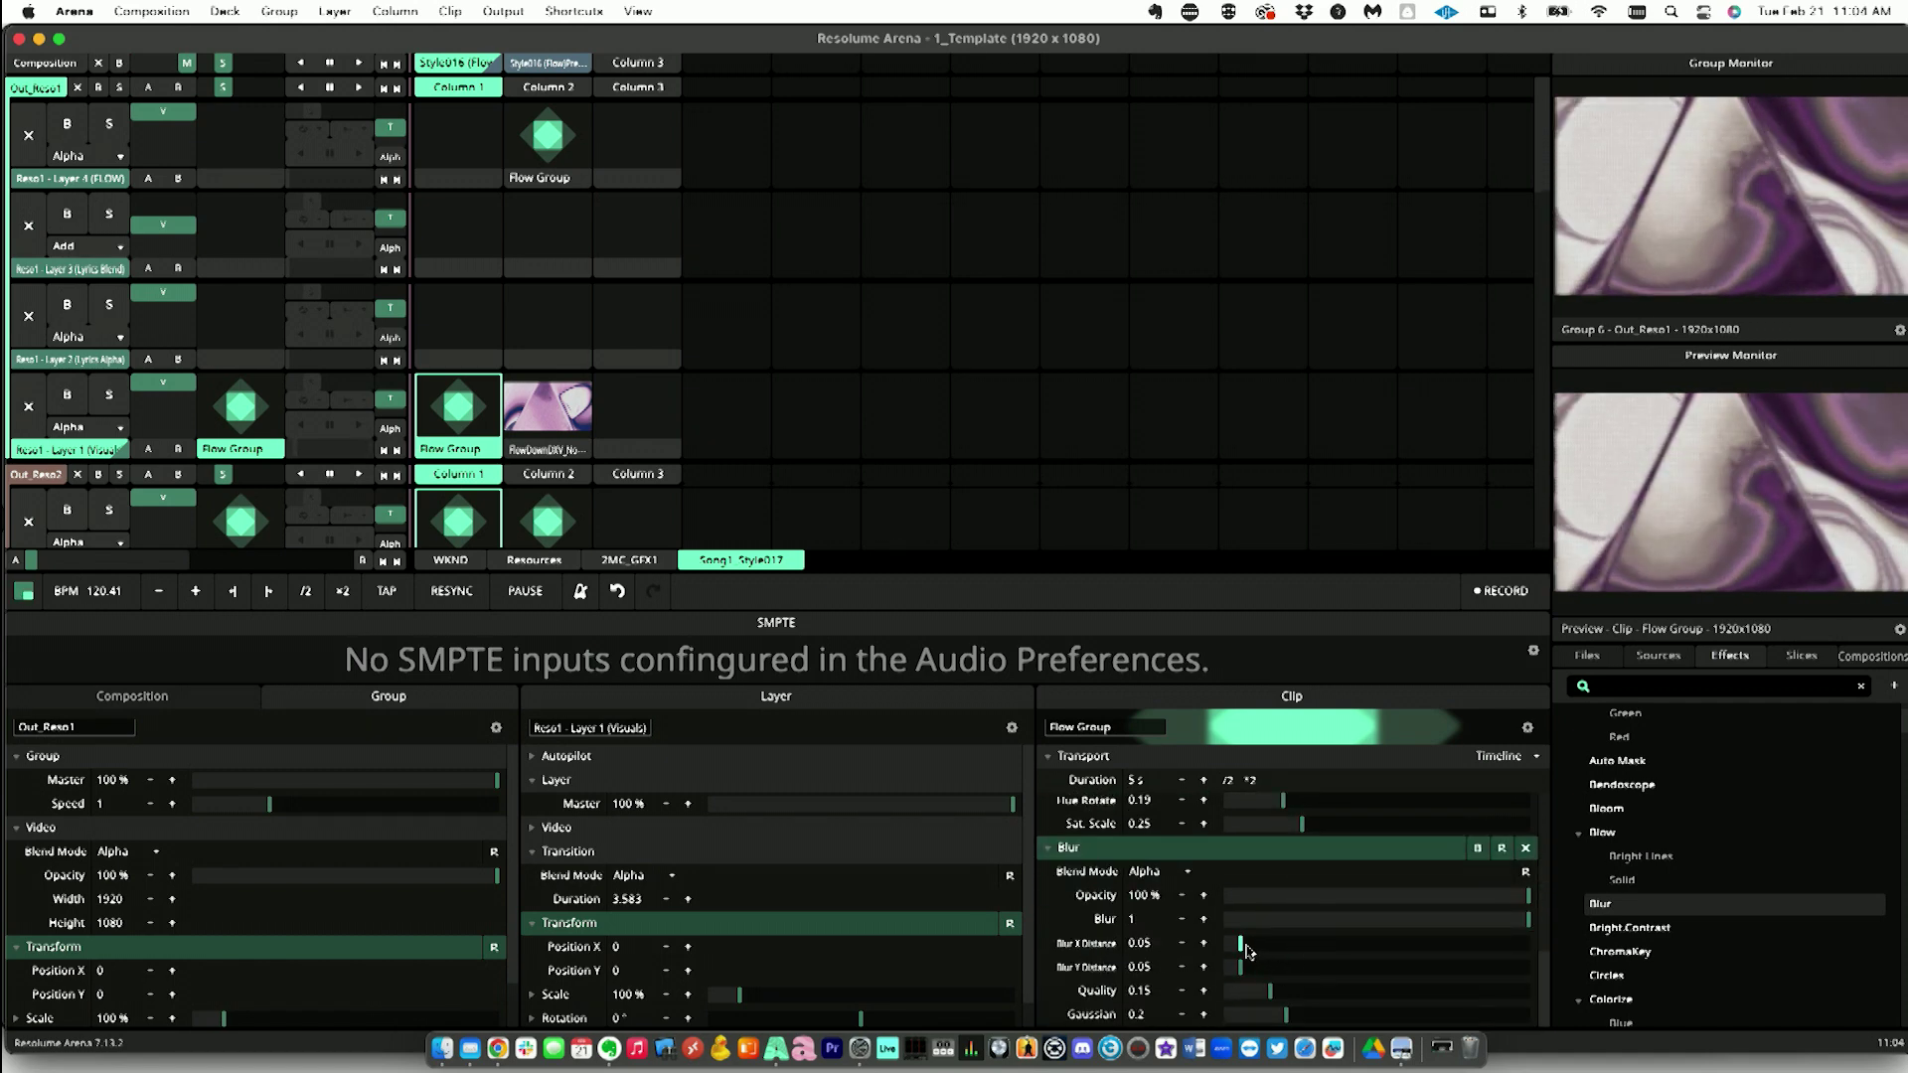
{"action": "left_click_drag", "start_coordinate": [1240, 947], "coordinate": [1277, 972]}
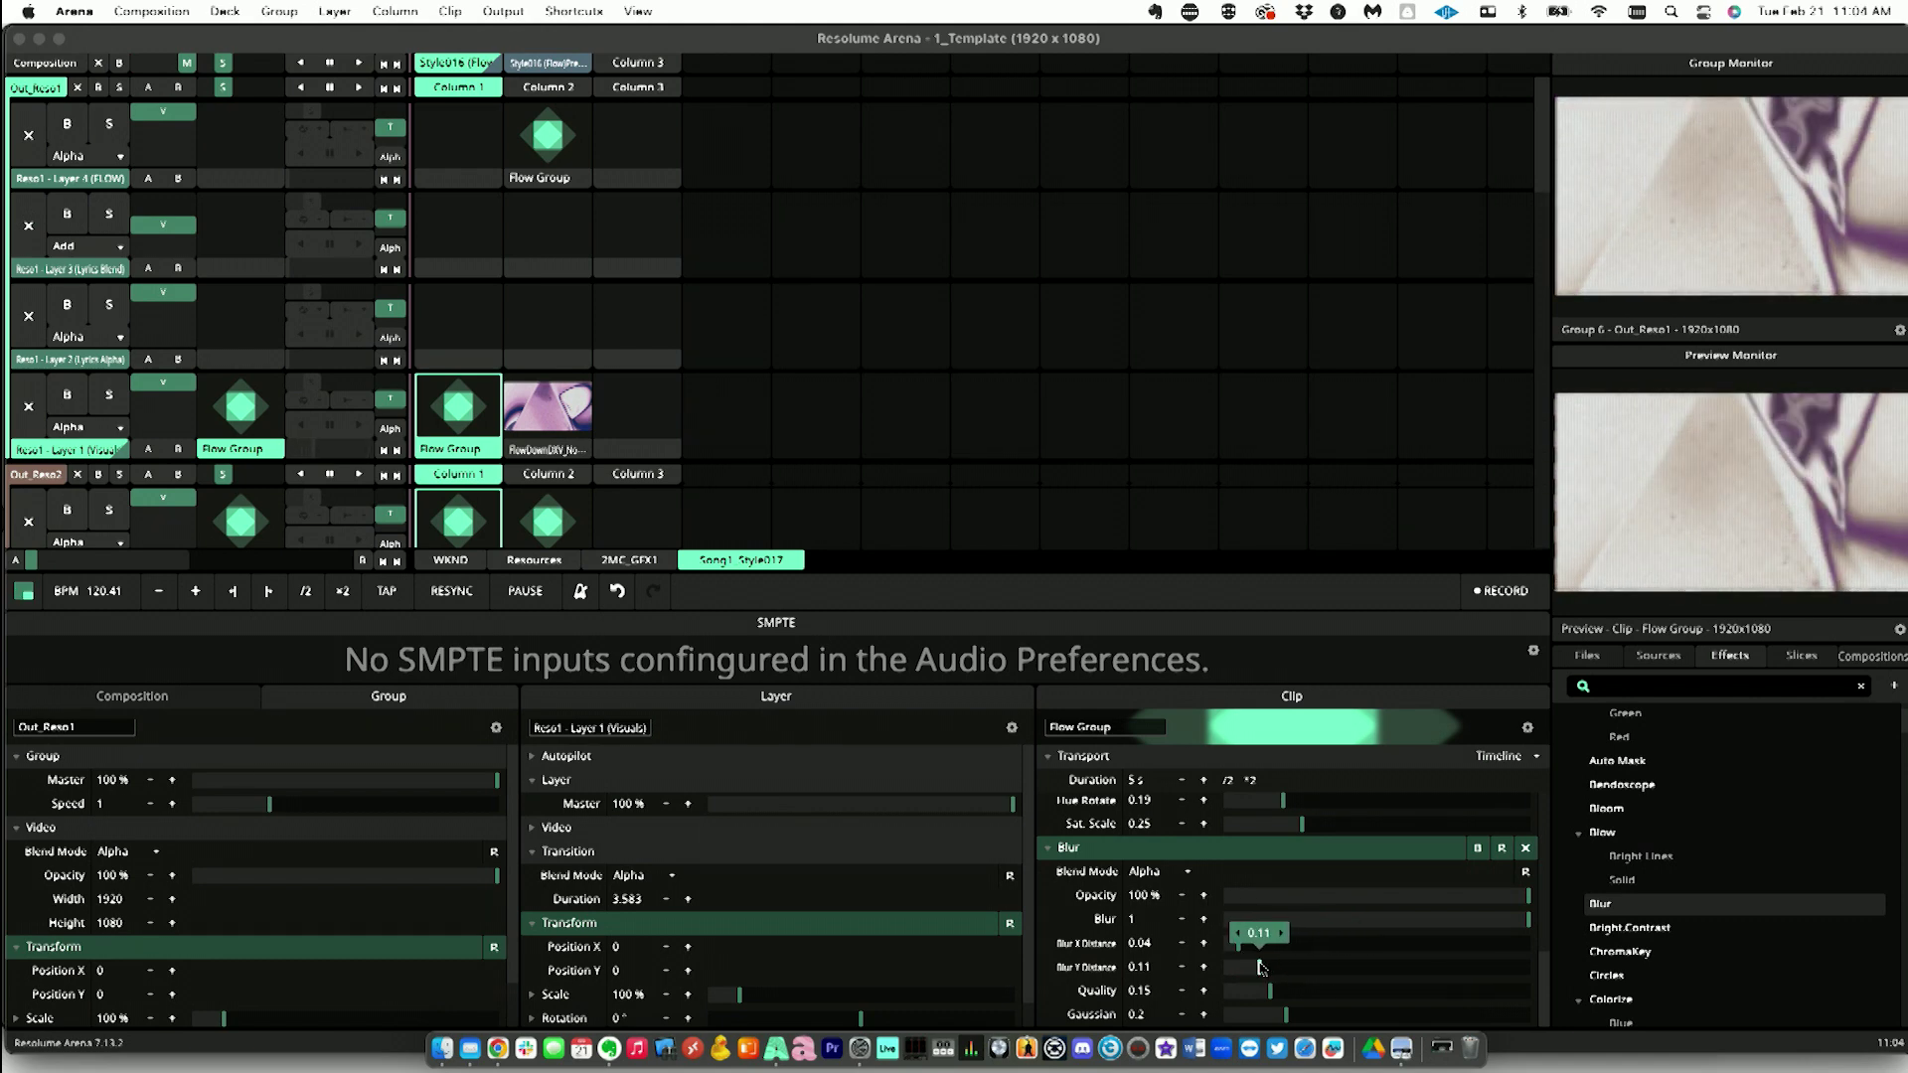
Step: Select the empty Column 3 slot on Reso1 - Layer 1 (Visuals) and switch to the Resources deck
{"action": "left_click", "coordinate": [452, 441]}
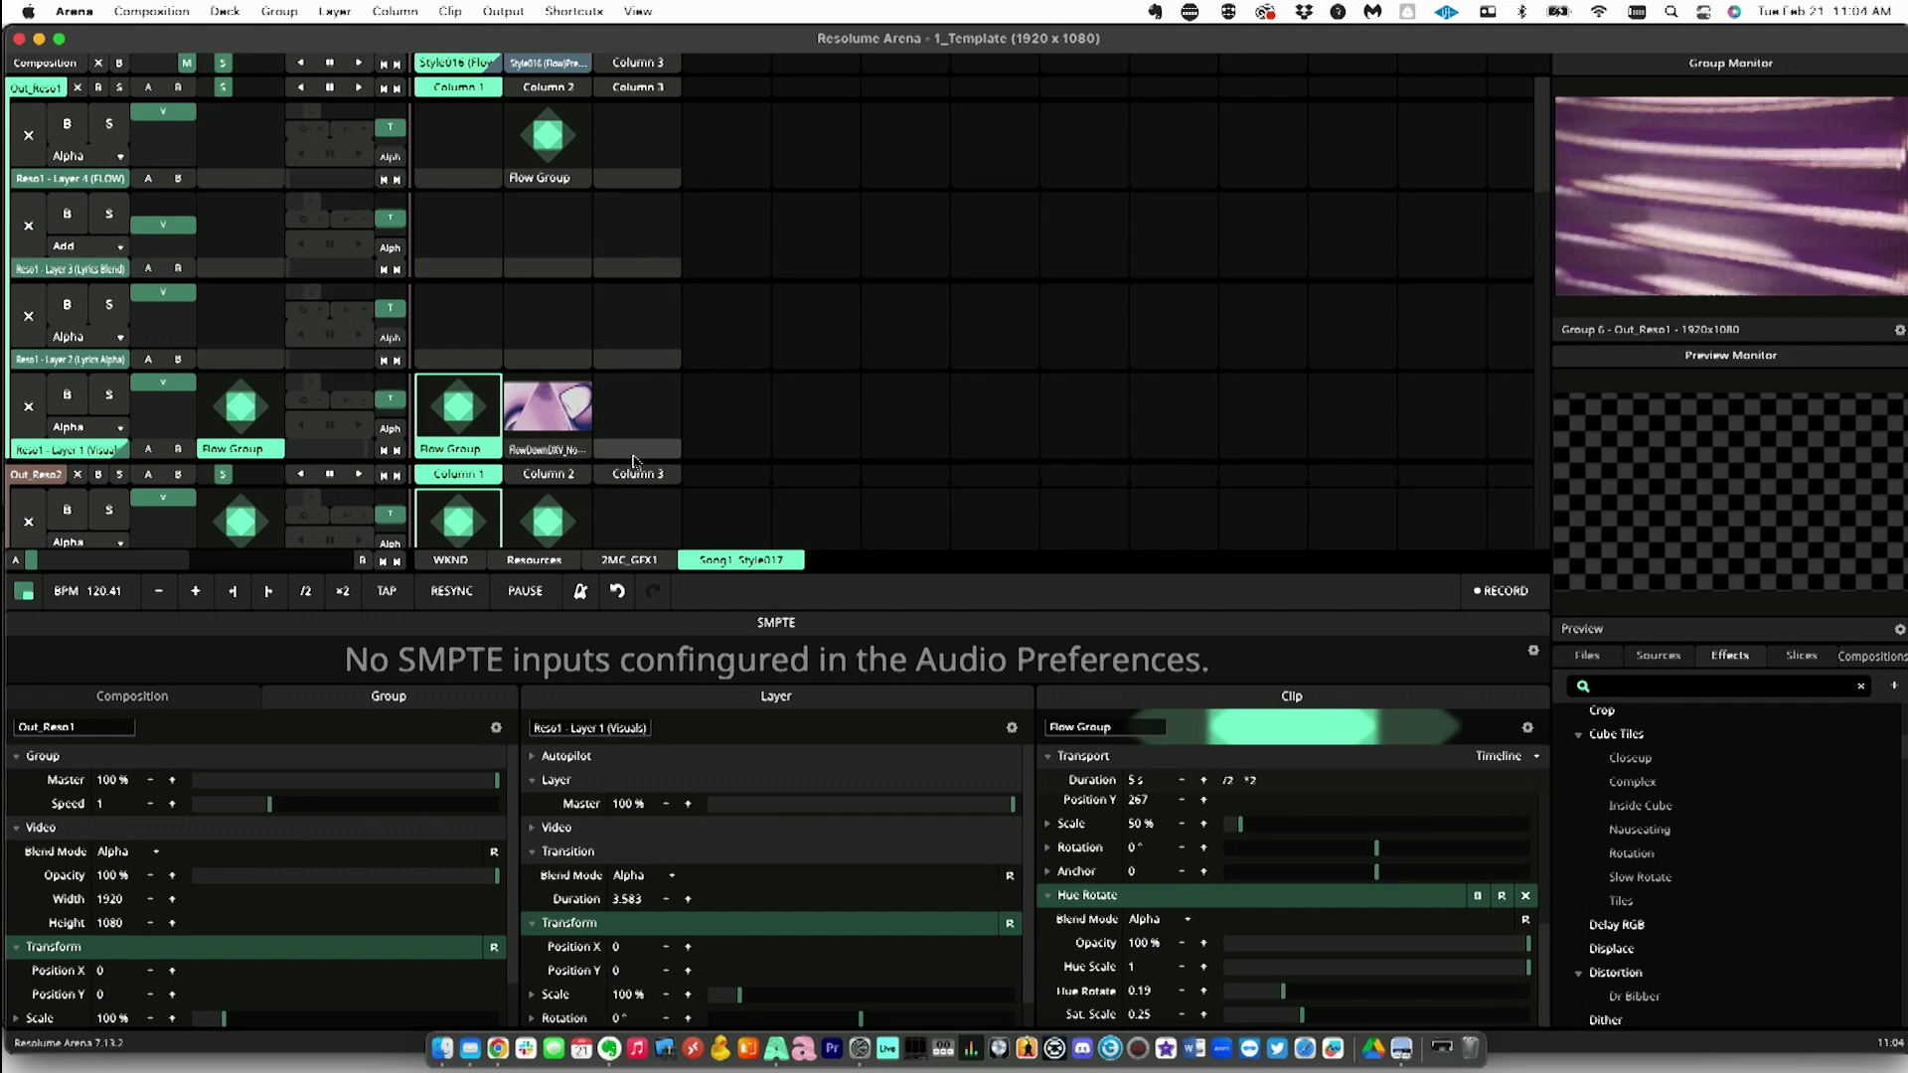
{"action": "left_click", "coordinate": [643, 455]}
{"action": "key", "text": "ctrl+shift+Left"}
{"action": "key", "text": "ctrl+shift+Left"}
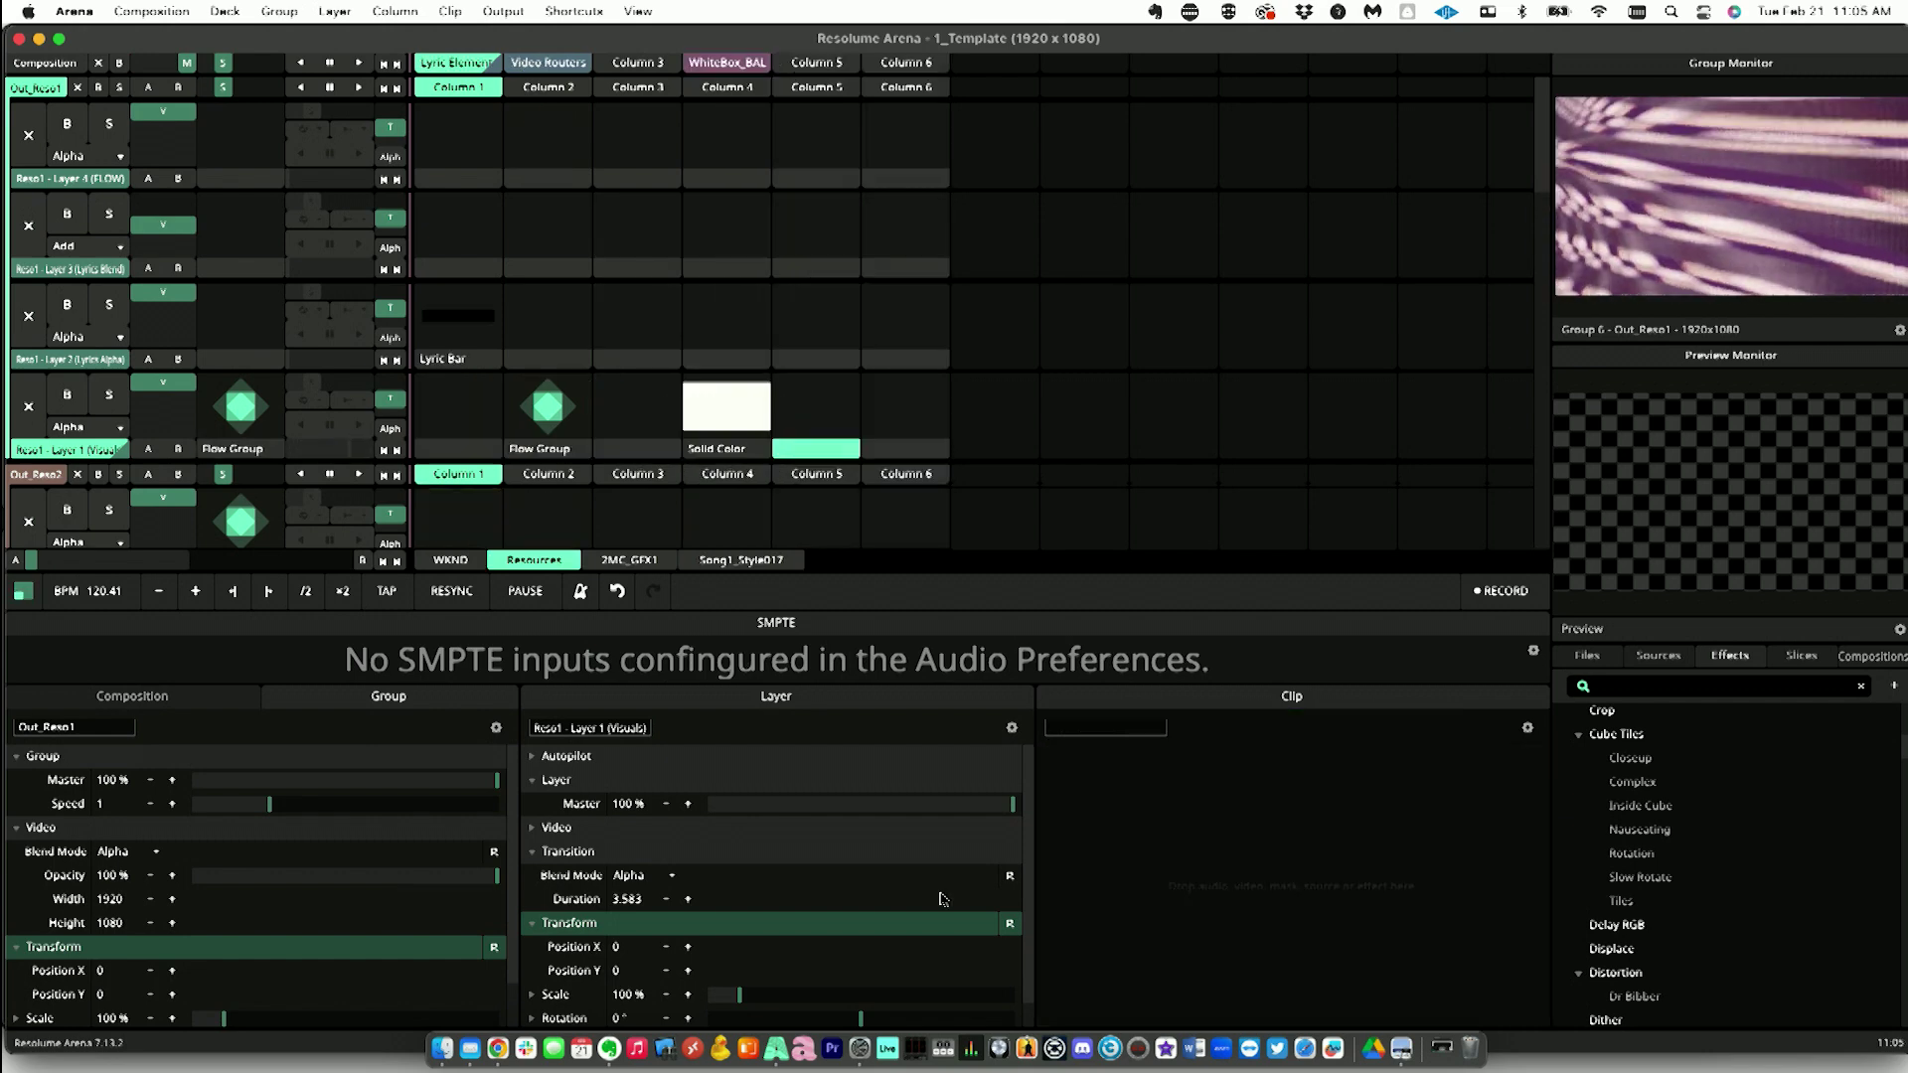
Step: Switch to Remote Desktop and open a session on the BAL - Silver (Backup) computer
{"action": "left_click", "coordinate": [666, 1048]}
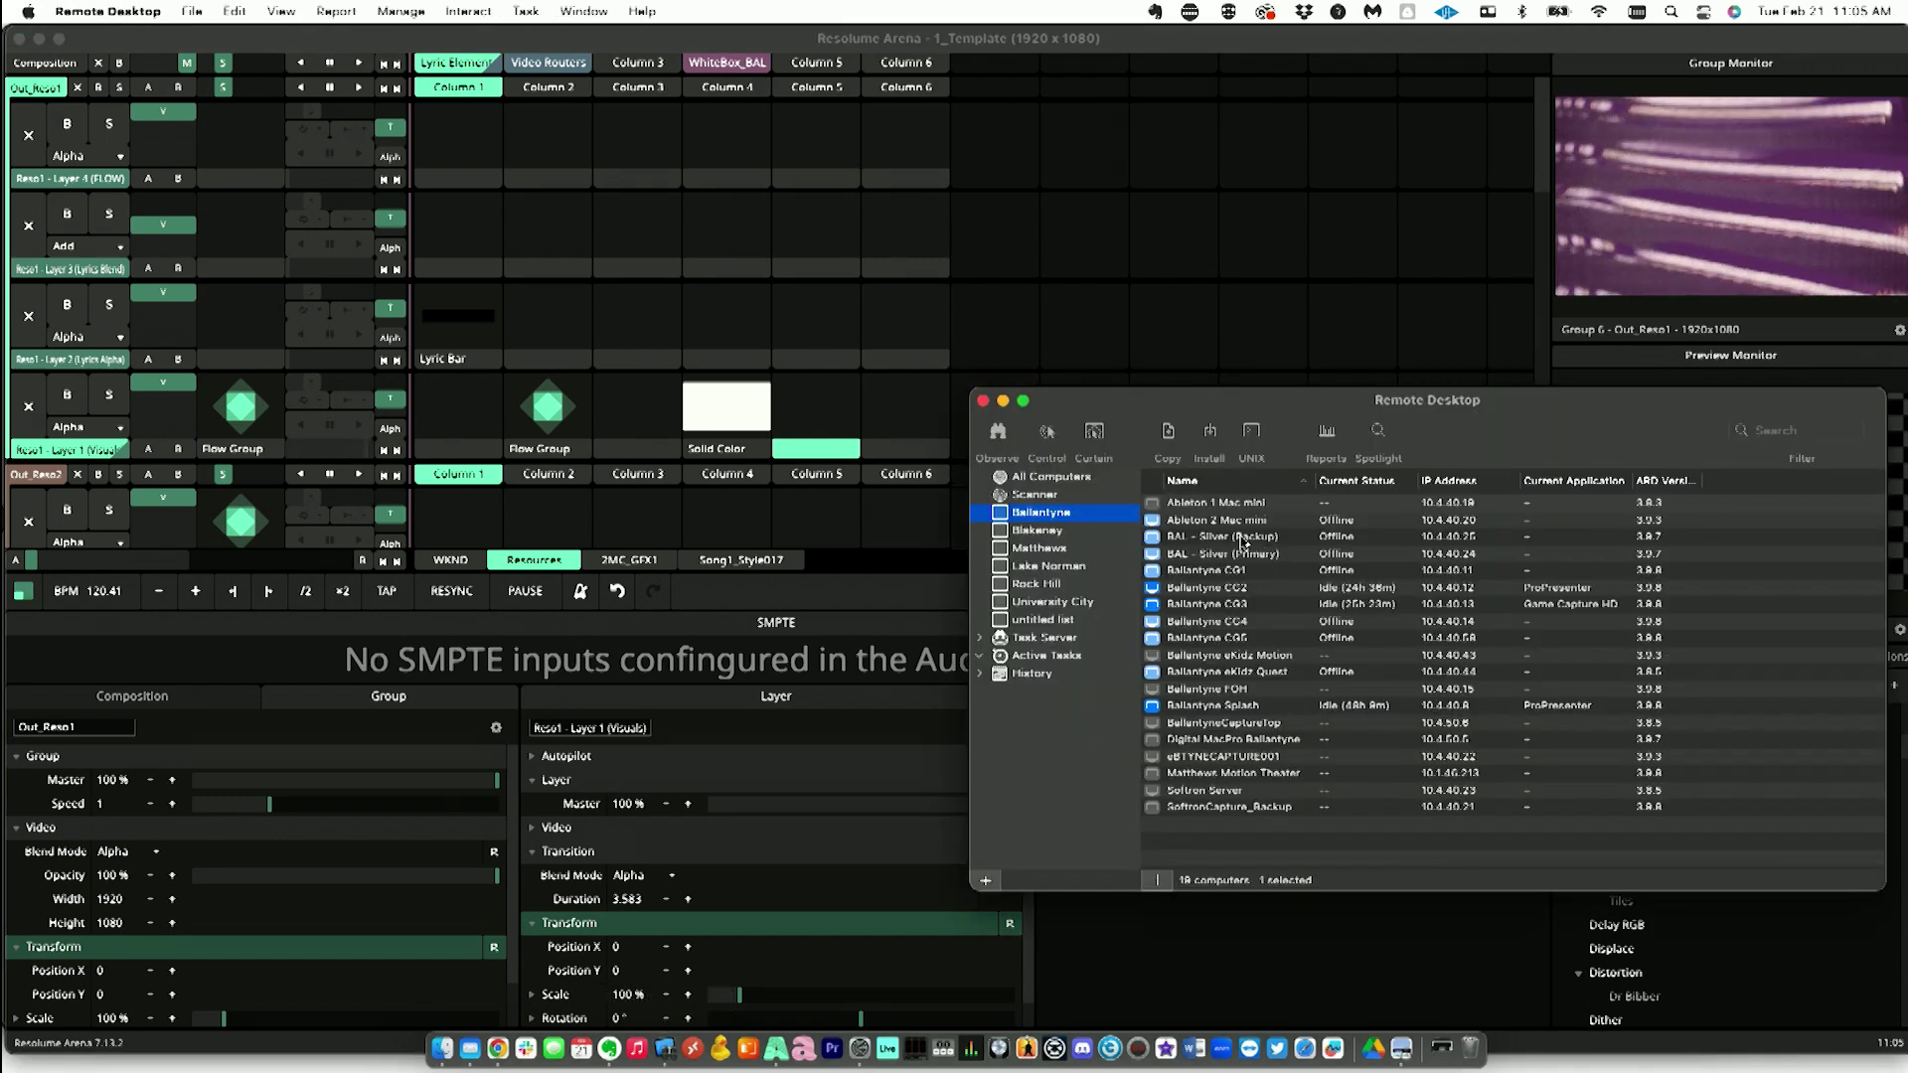
{"action": "left_click", "coordinate": [1242, 538]}
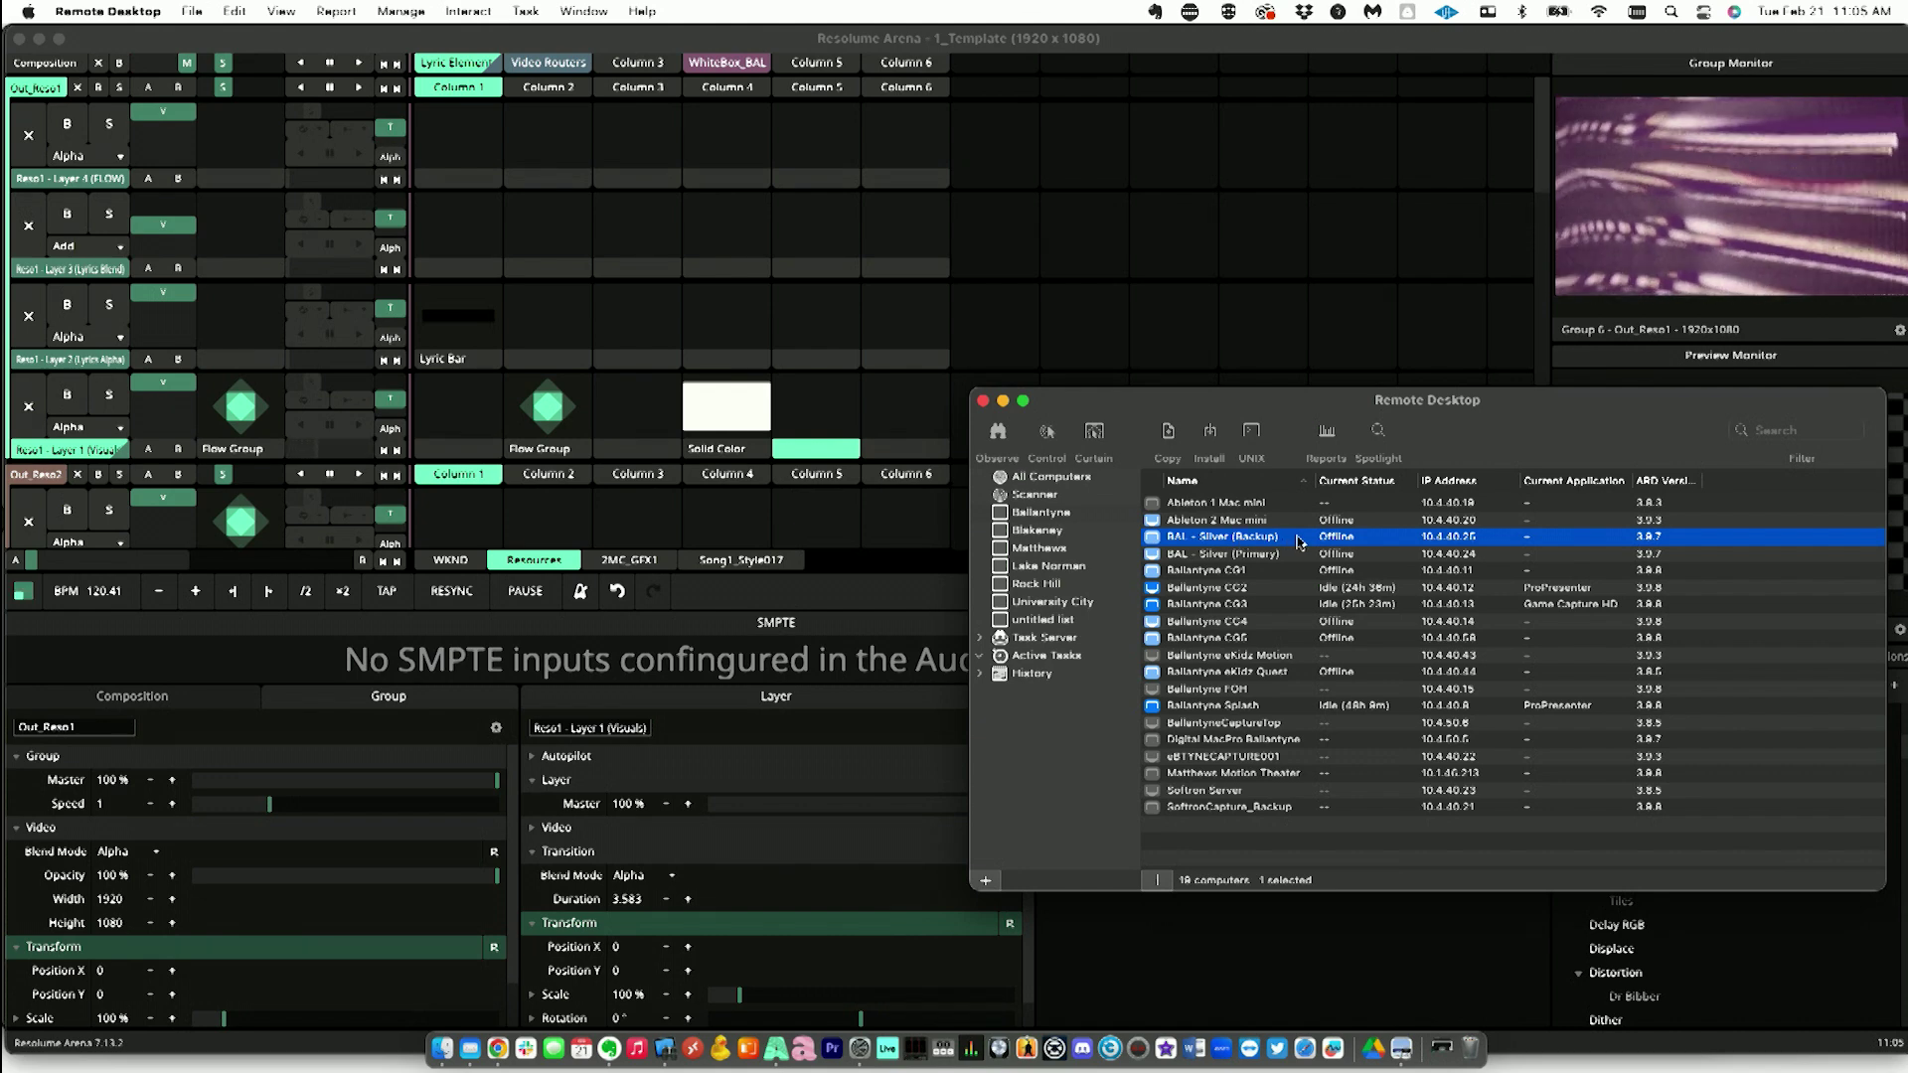
{"action": "double_click", "coordinate": [1299, 537]}
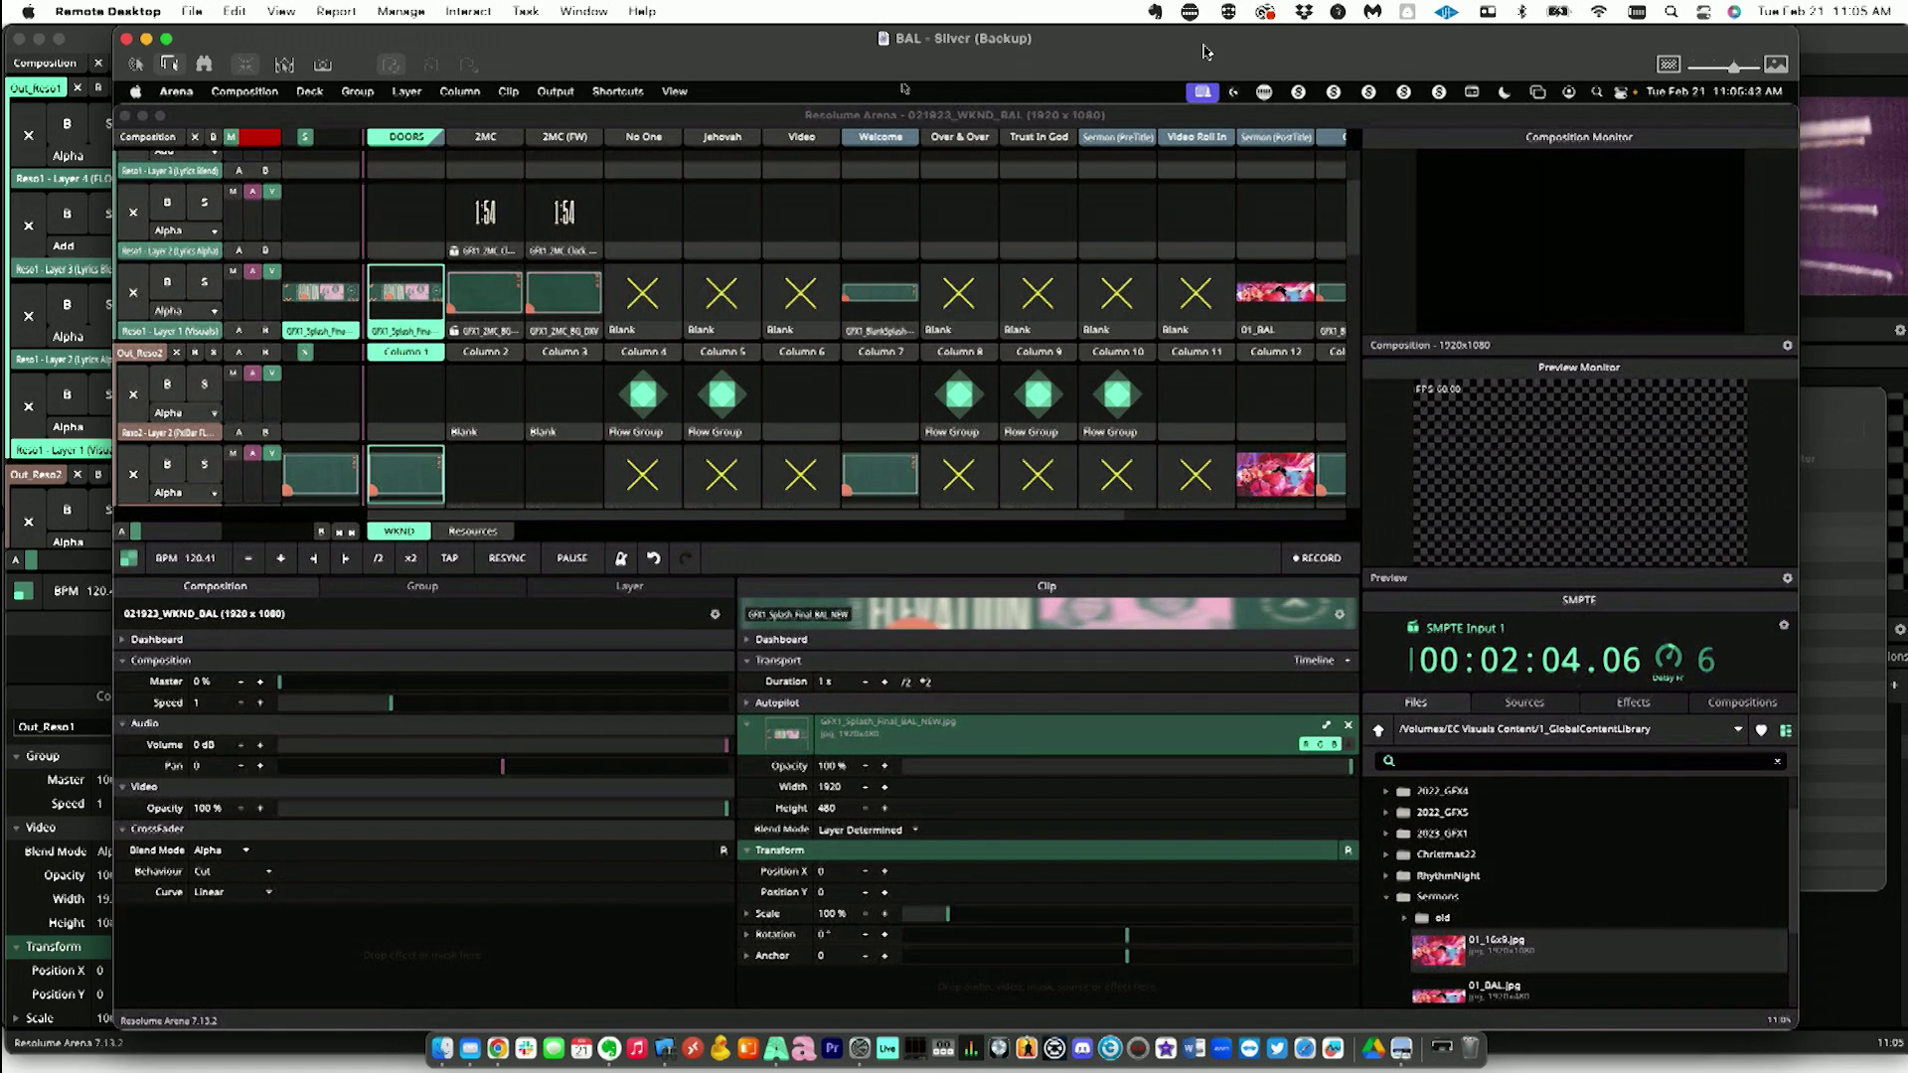
Step: Show the remote session full screen and open the recent composition 1_Template, saving the current composition
{"action": "left_click_drag", "start_coordinate": [1038, 56], "coordinate": [1055, 56]}
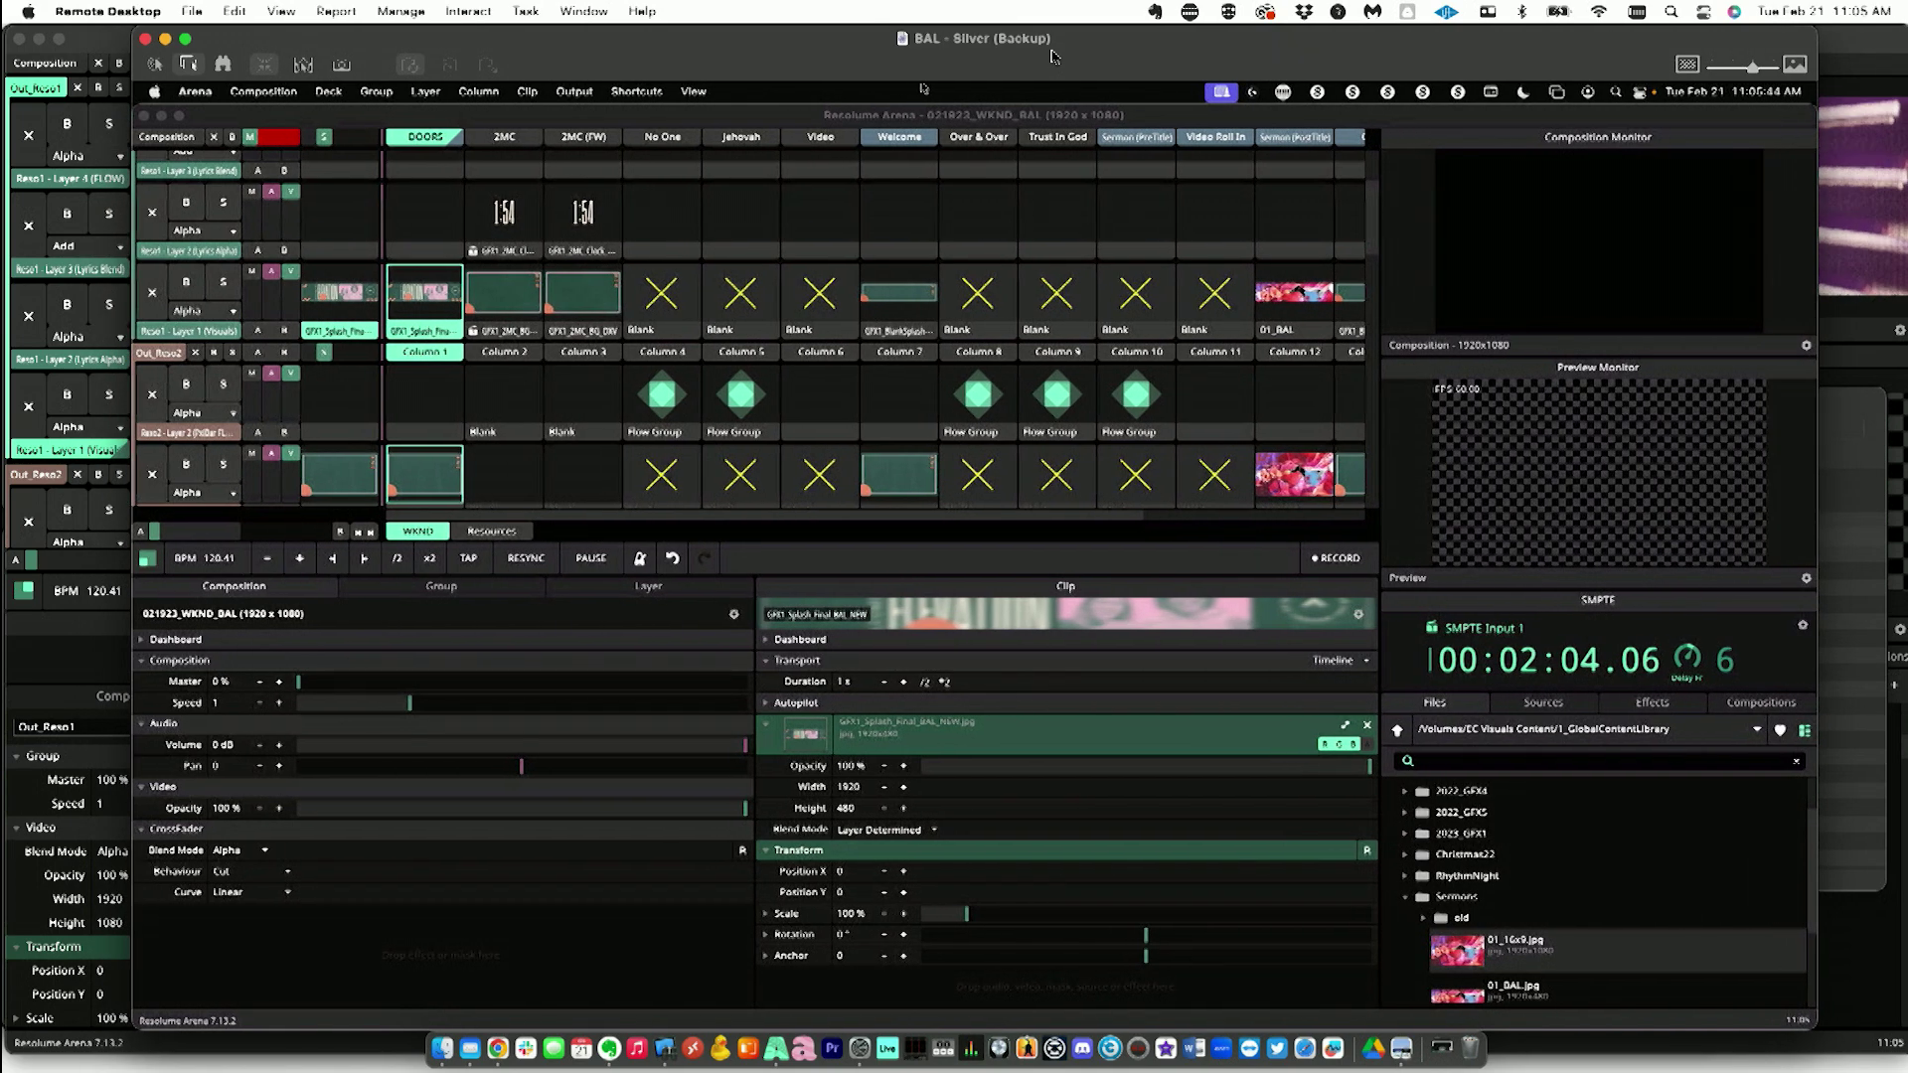
{"action": "left_click", "coordinate": [186, 41]}
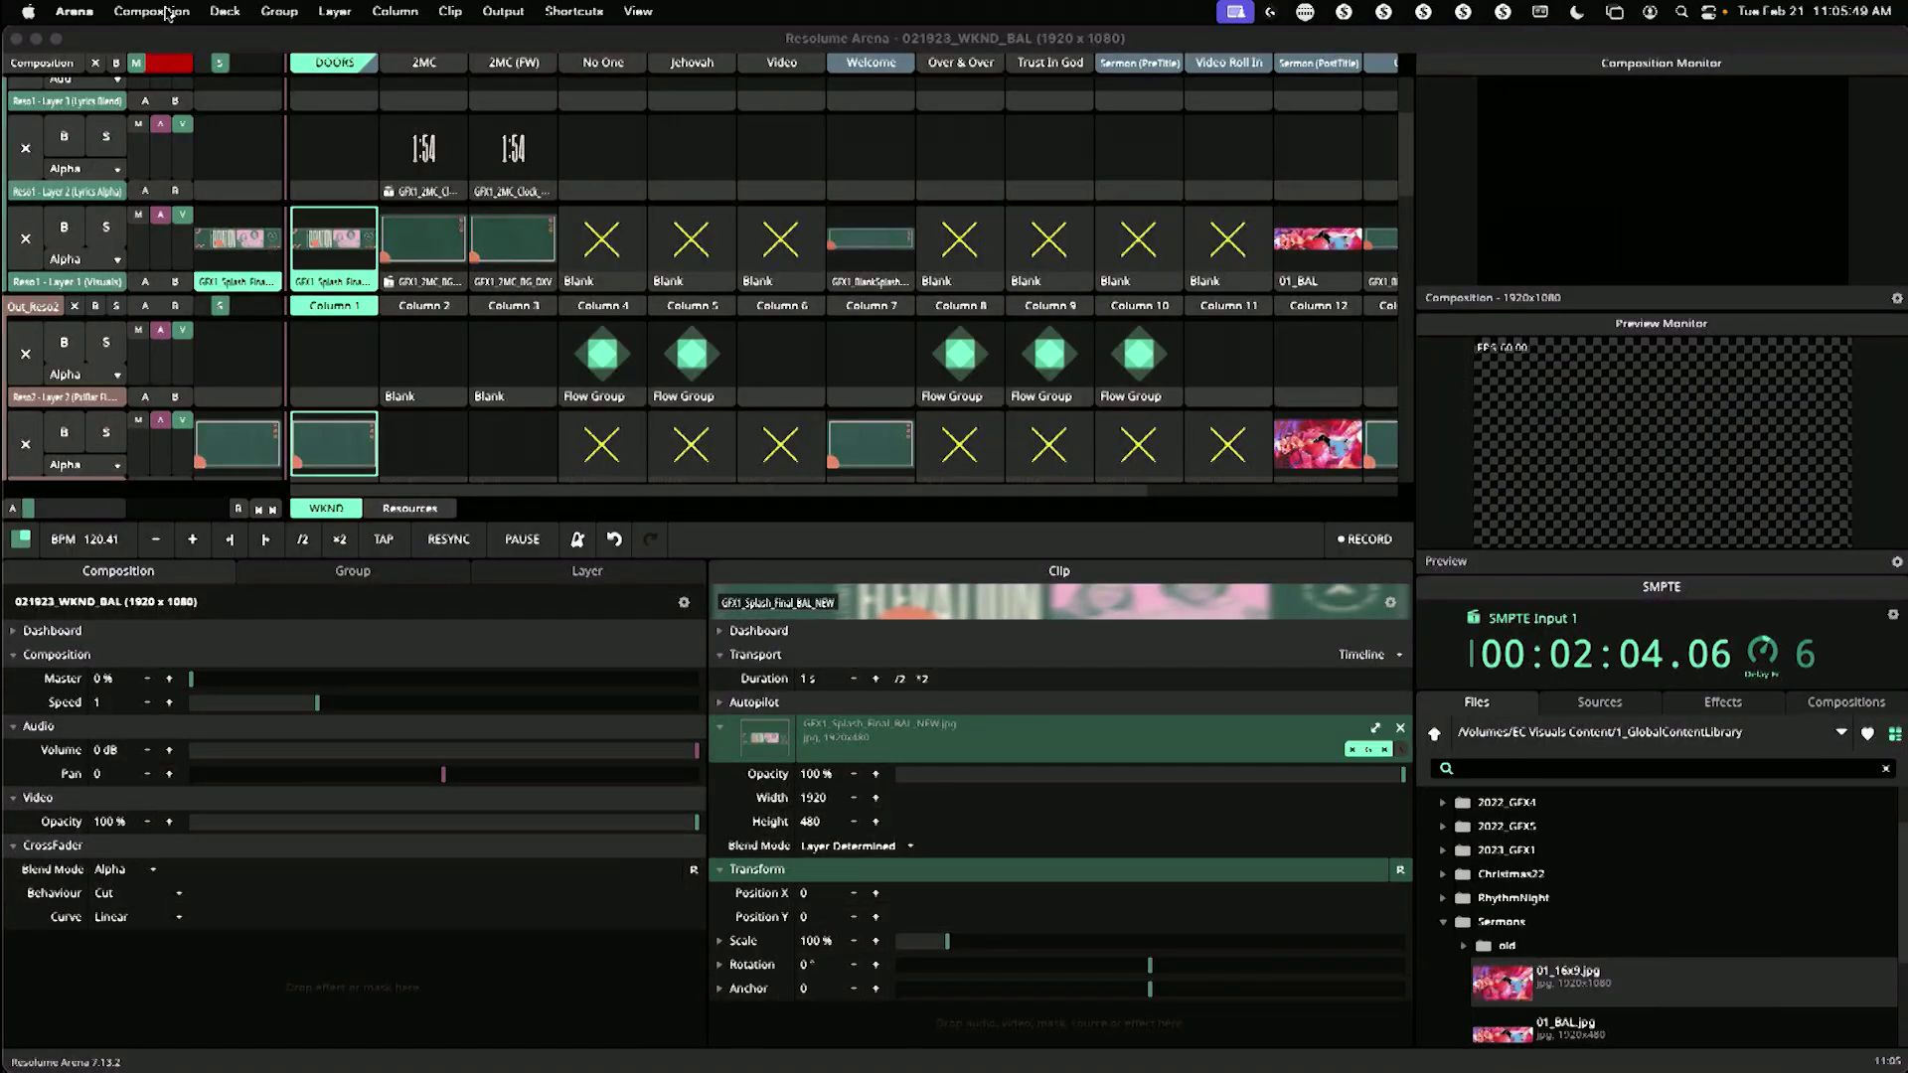
{"action": "left_click", "coordinate": [151, 11]}
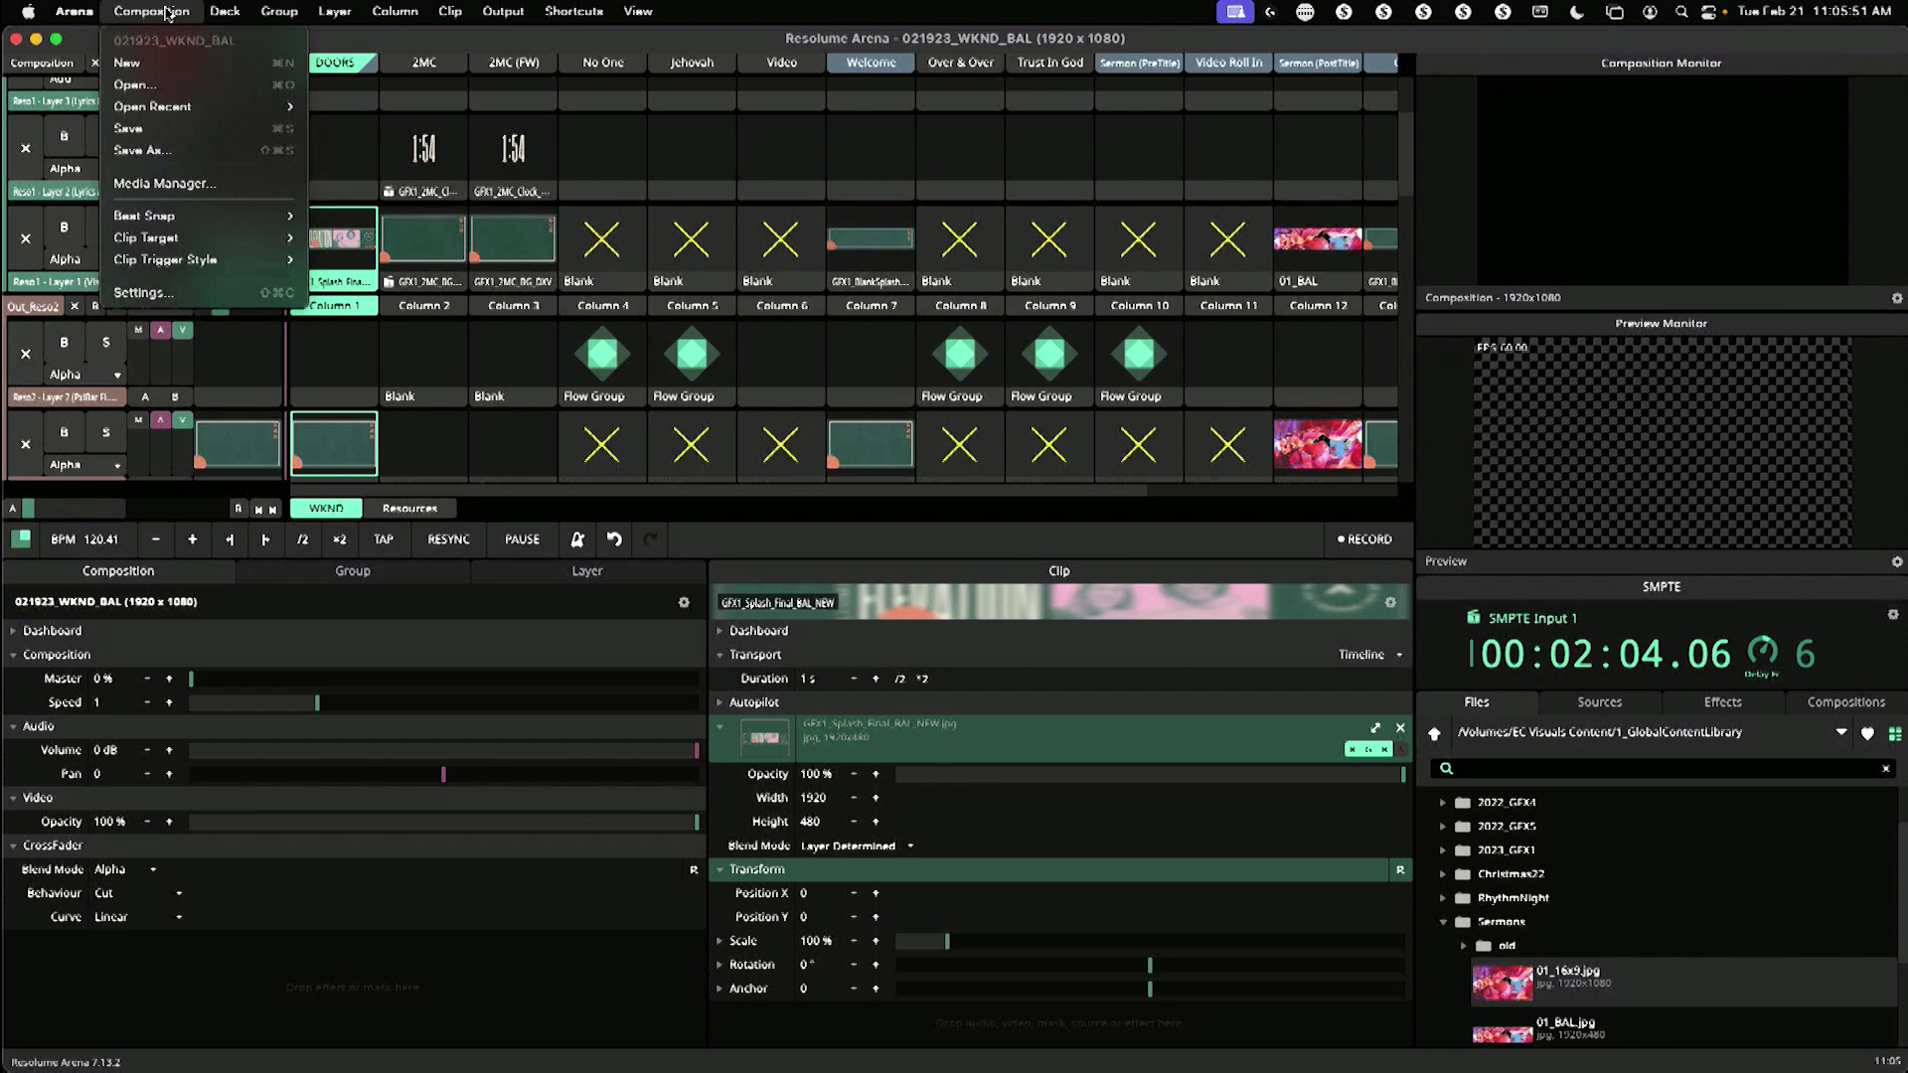
{"action": "mouse_move", "coordinate": [217, 110]}
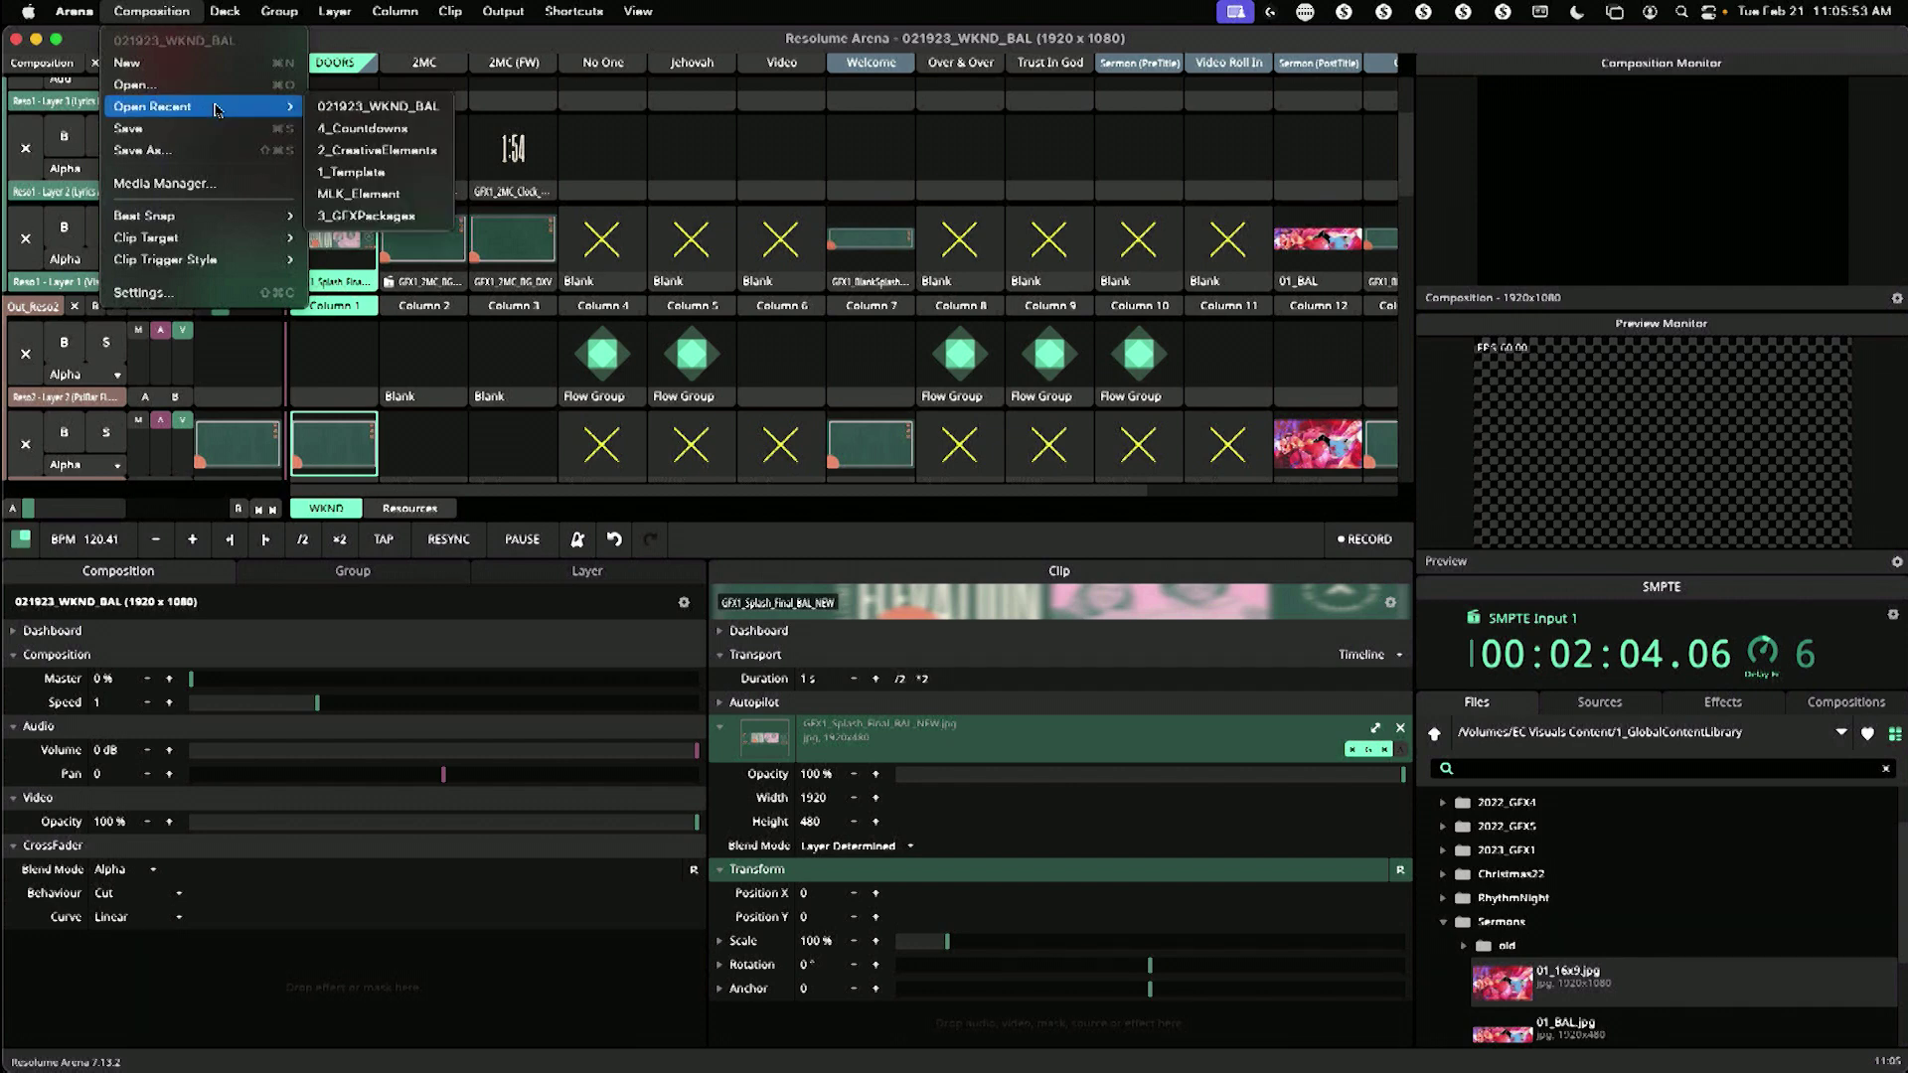
{"action": "left_click", "coordinate": [415, 181]}
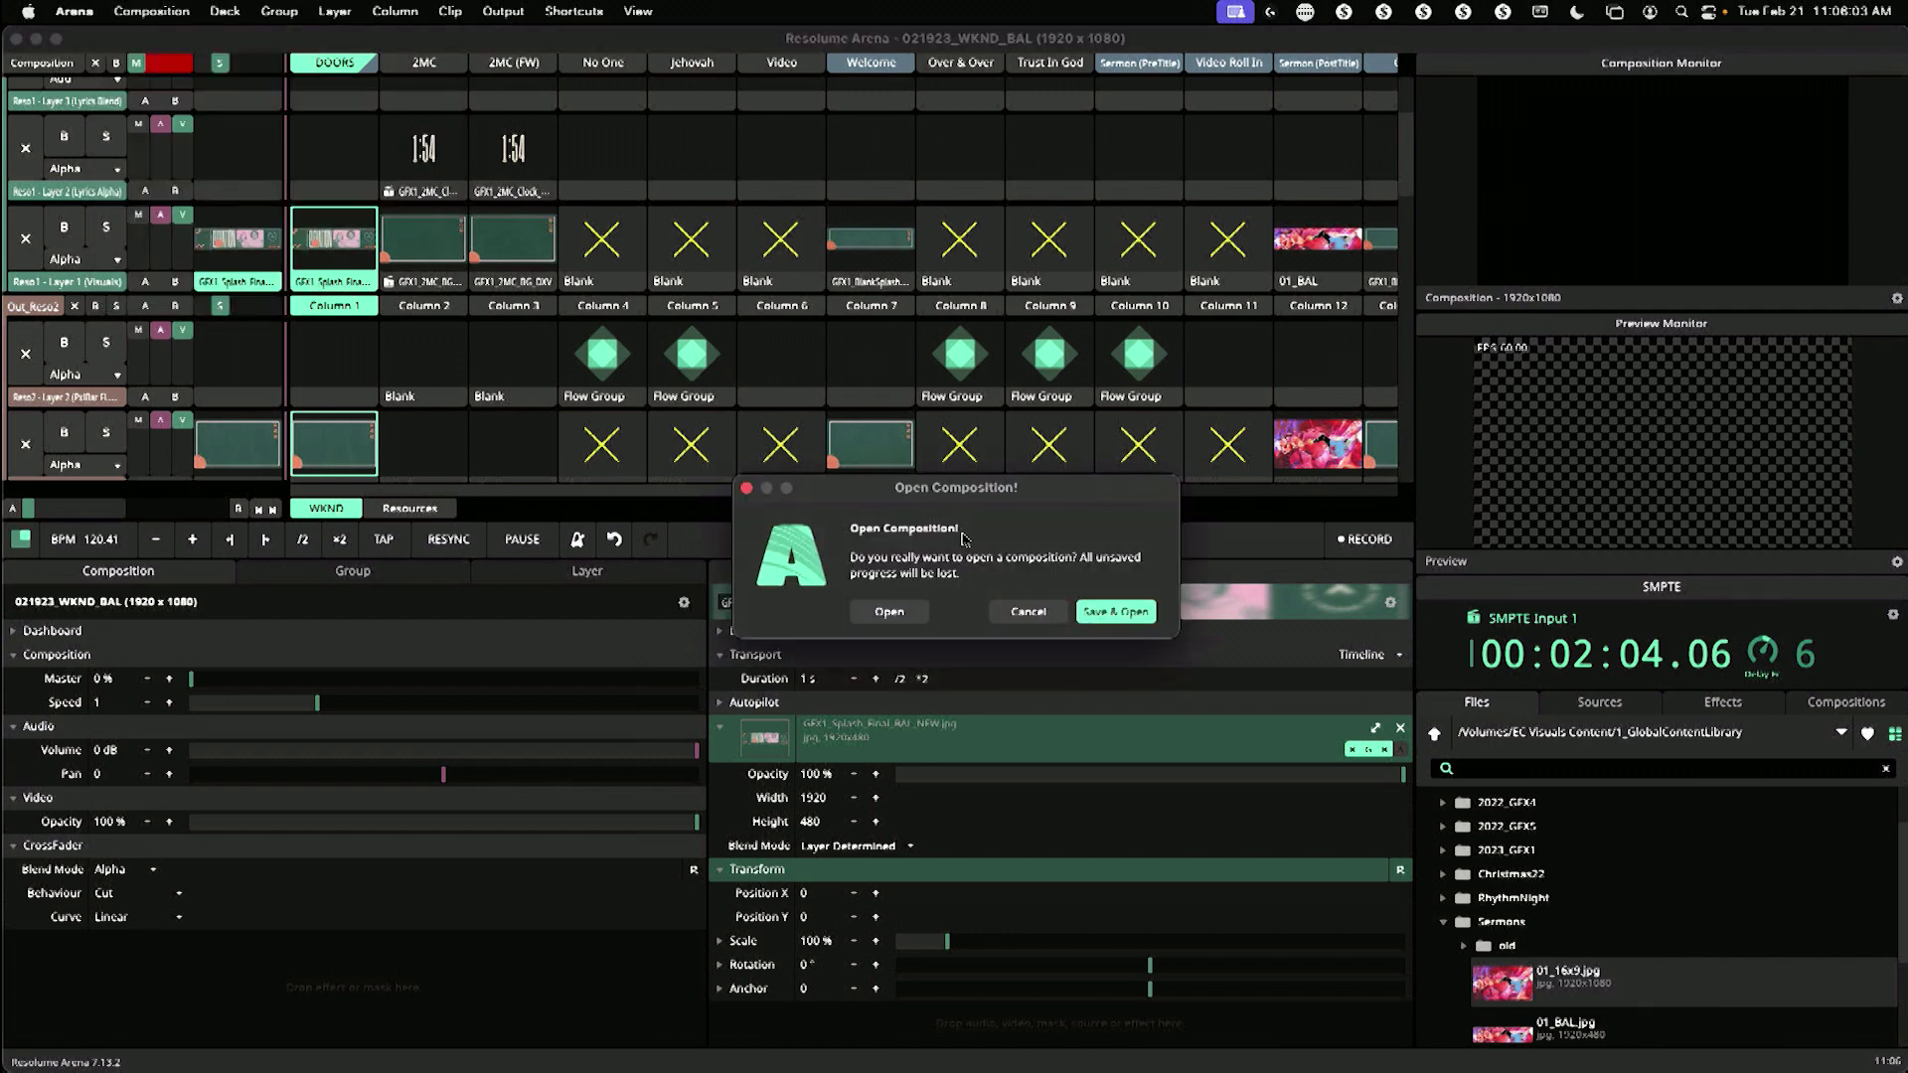
{"action": "left_click", "coordinate": [1116, 613]}
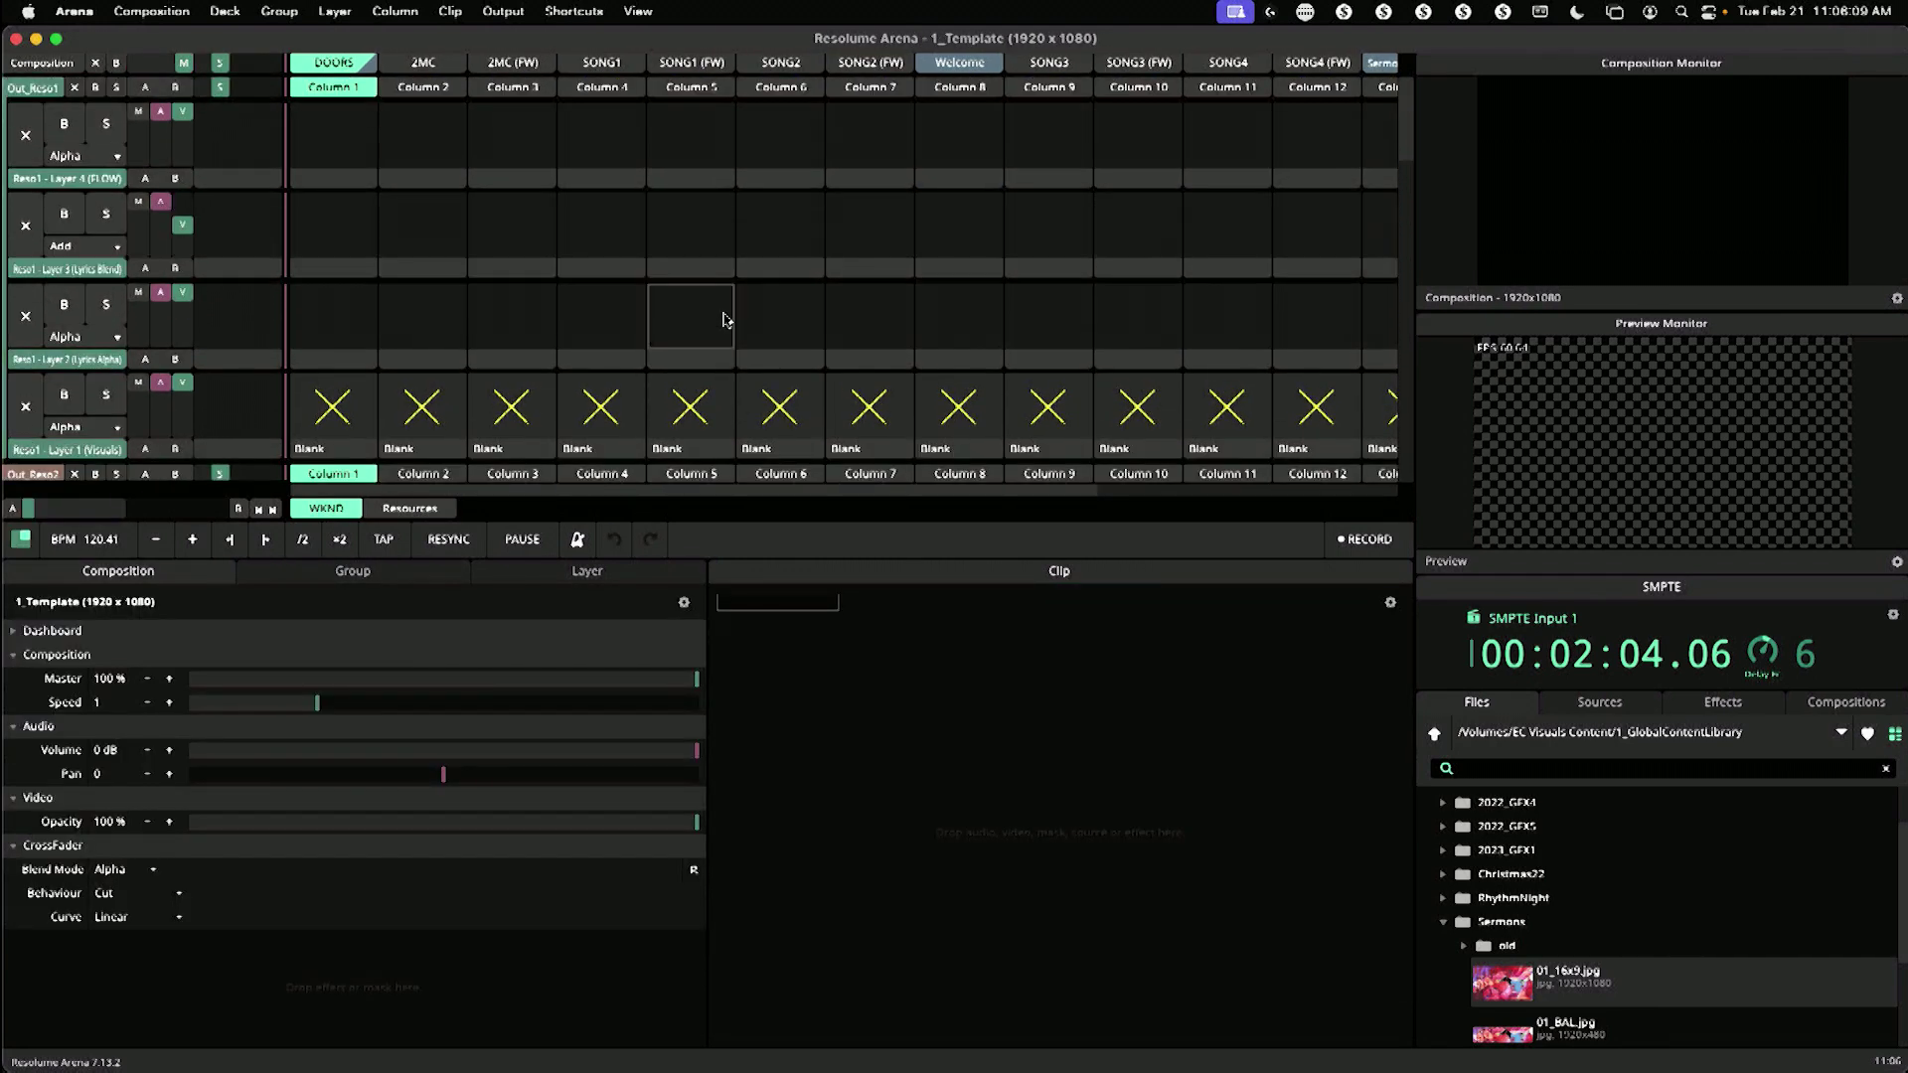
Step: Load the GFX1_BAL deck from 3_GFXPackages and the 2MC_GFX1 deck from 4_Countdowns into the template composition
{"action": "scroll", "coordinate": [723, 319], "scroll_direction": "down", "scroll_amount": 4}
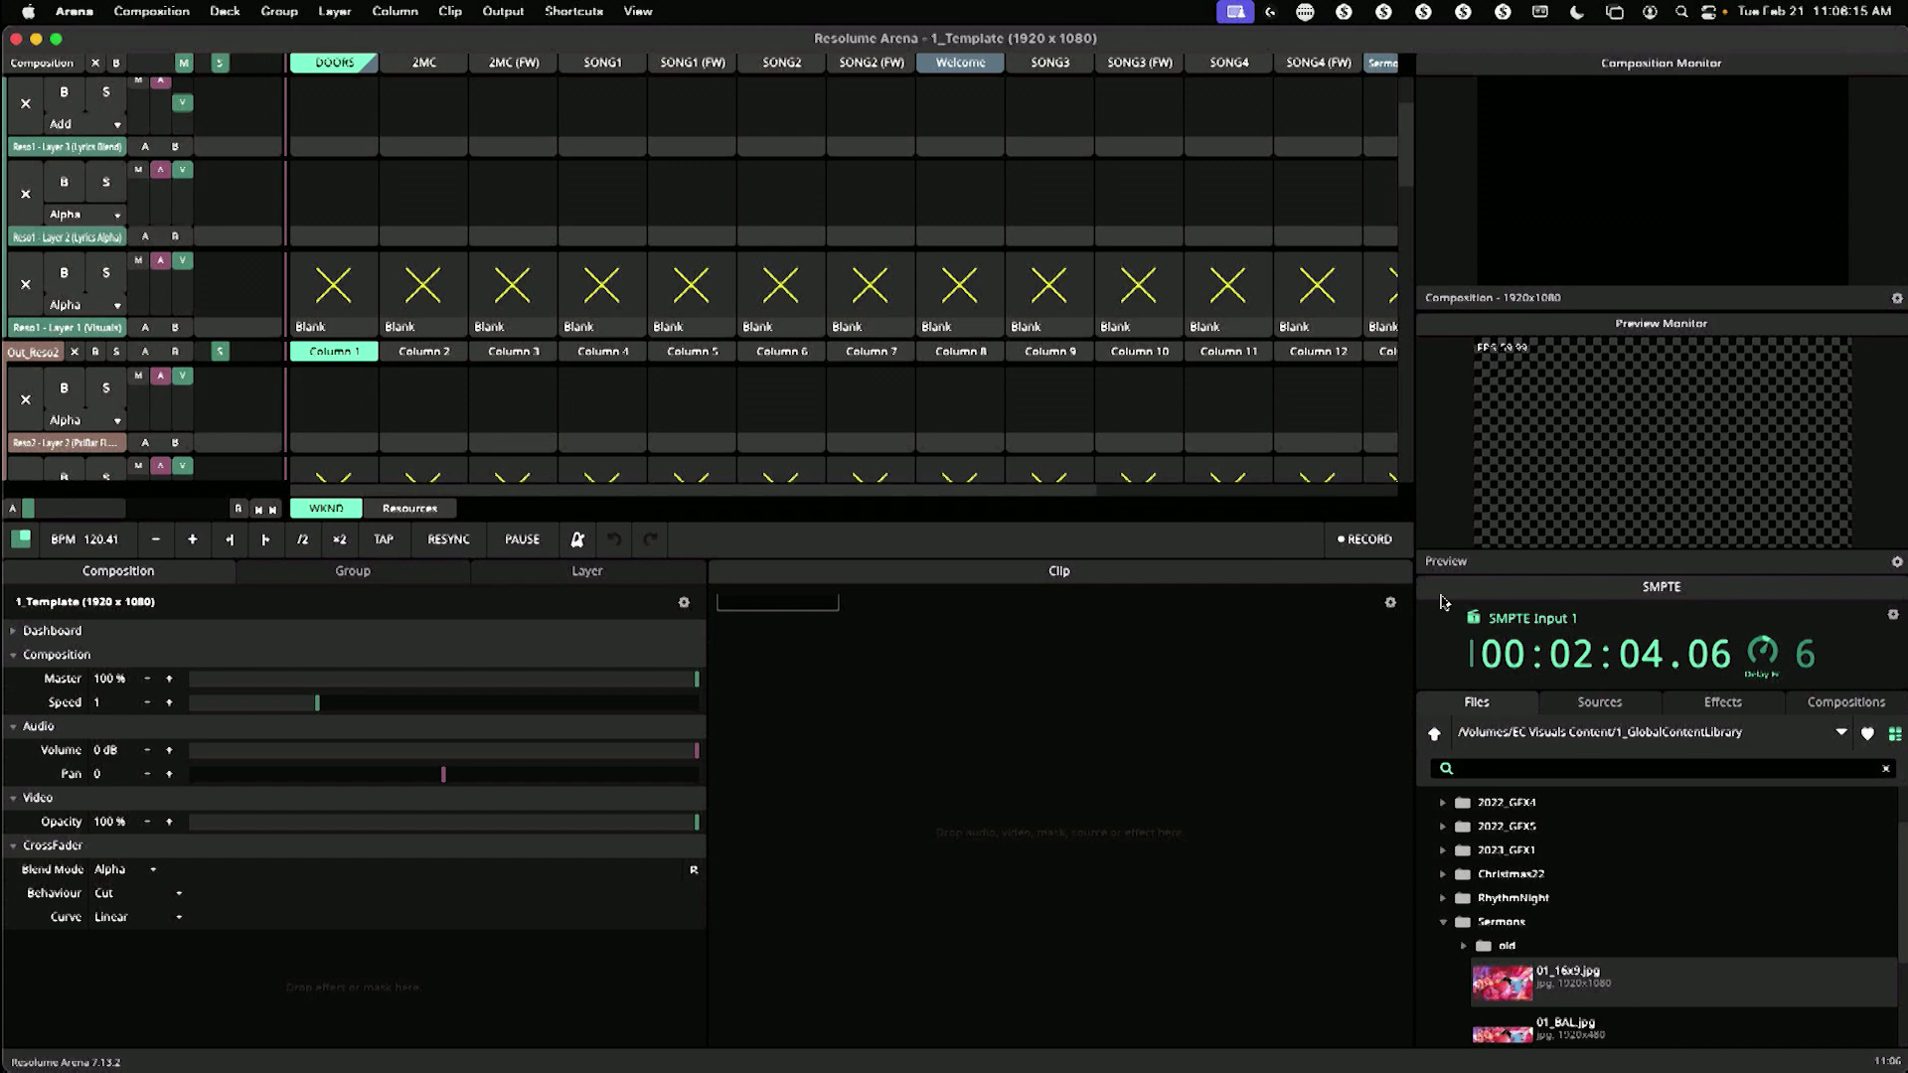
{"action": "scroll", "coordinate": [1133, 397], "scroll_direction": "up", "scroll_amount": 4}
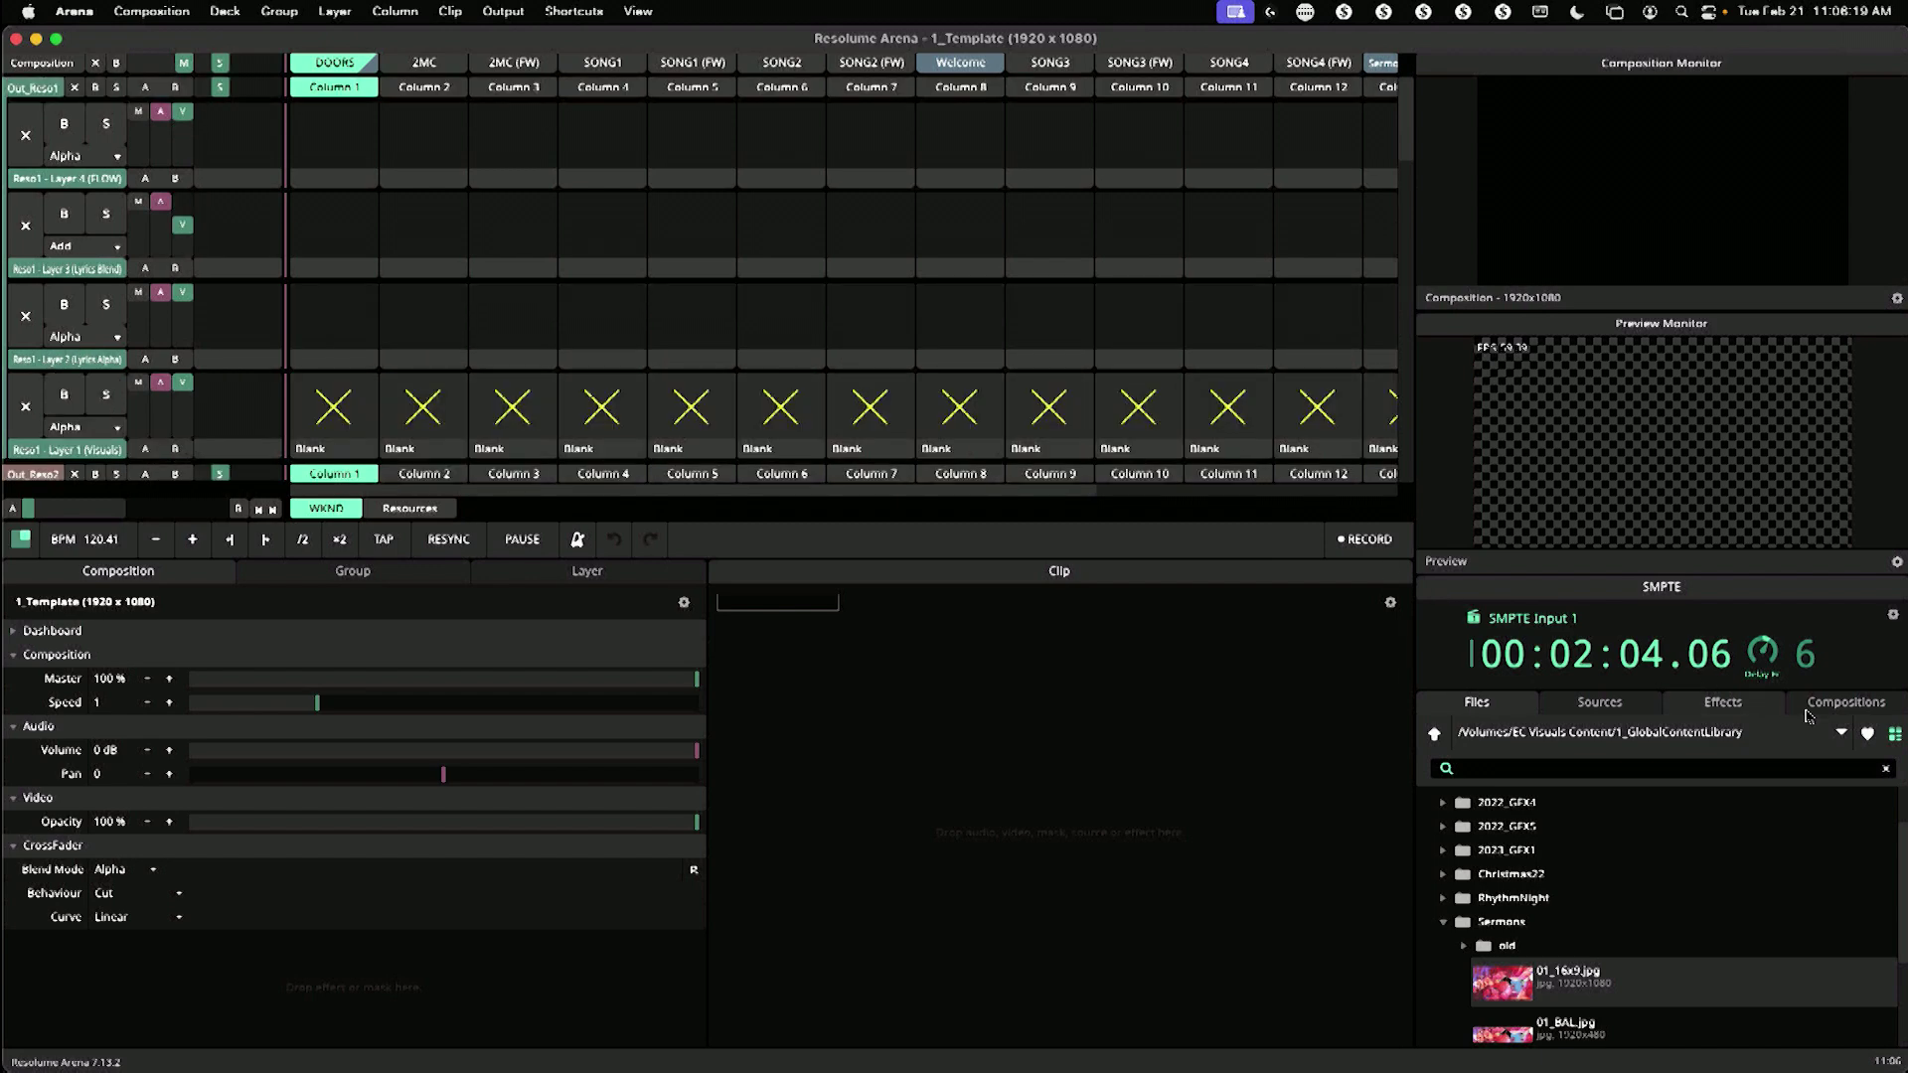
{"action": "left_click", "coordinate": [1847, 705]}
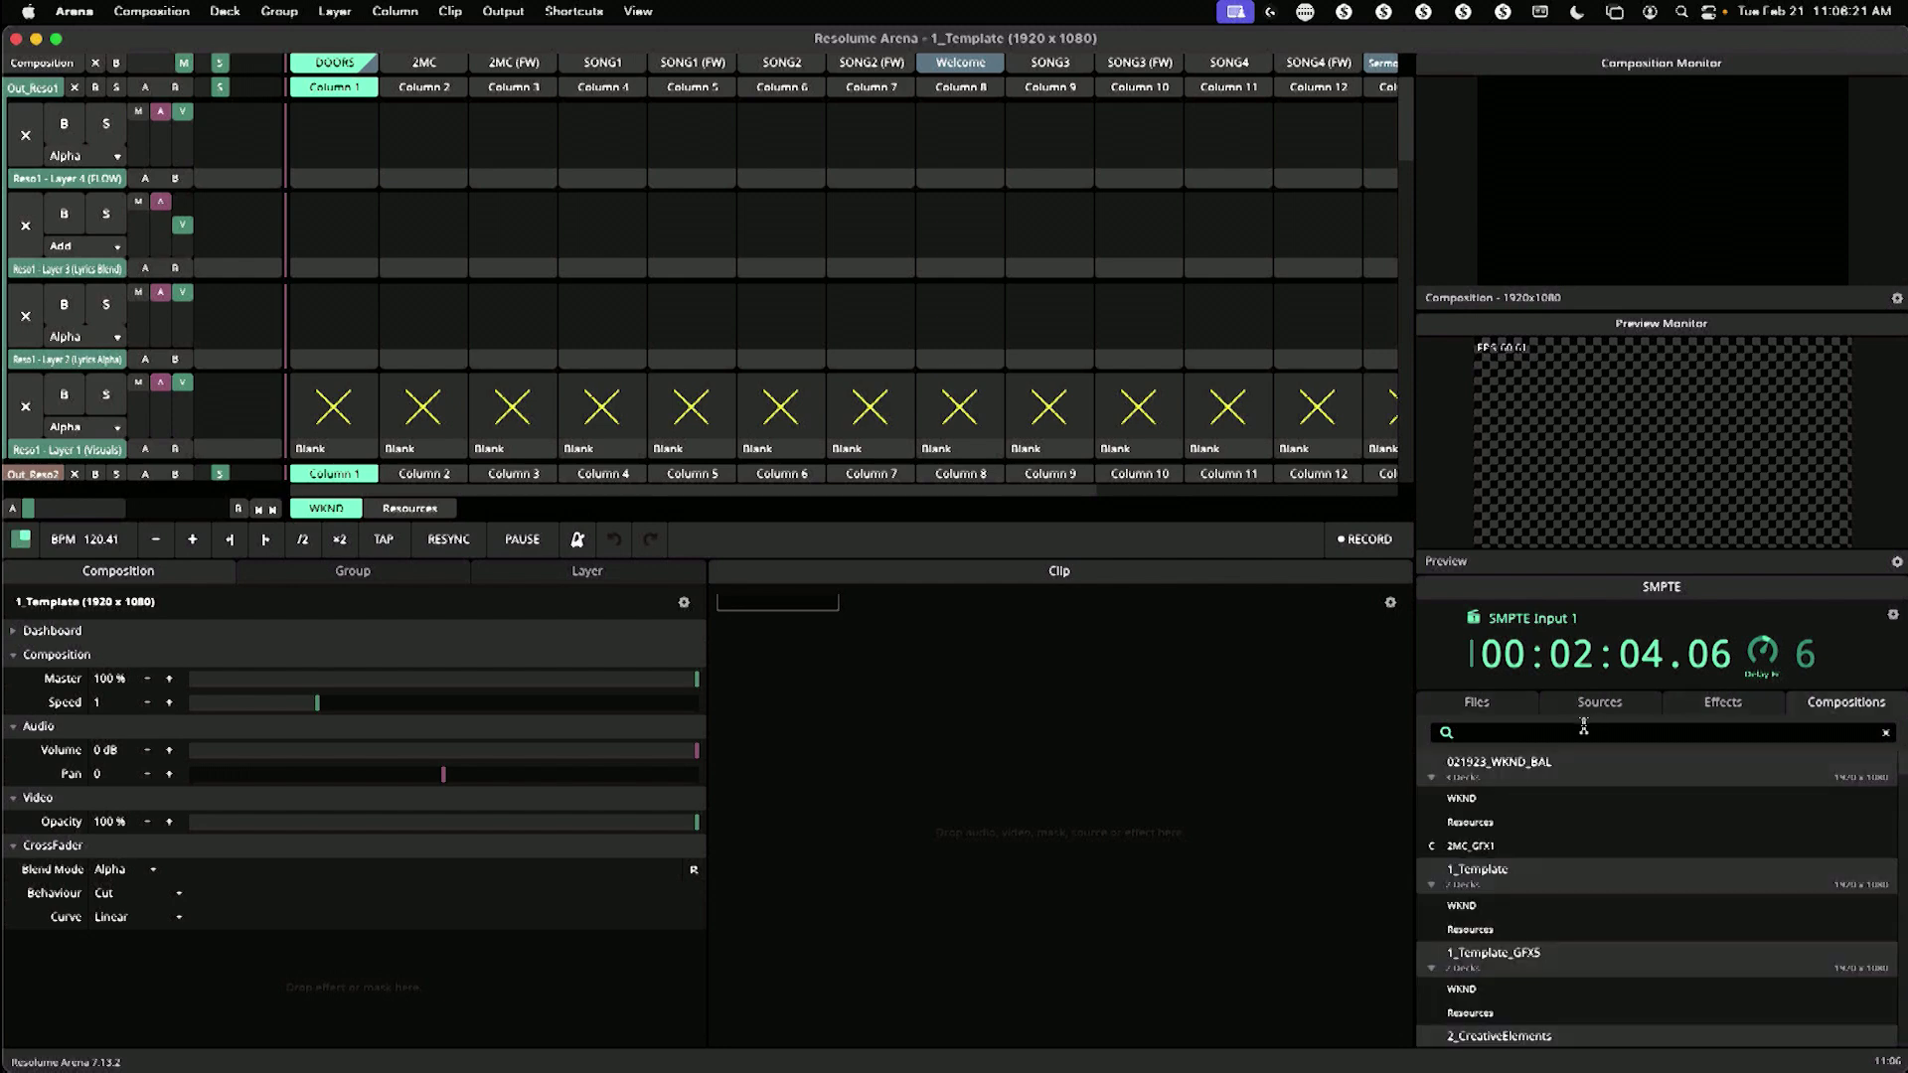
{"action": "scroll", "coordinate": [1607, 839], "scroll_direction": "down", "scroll_amount": 2}
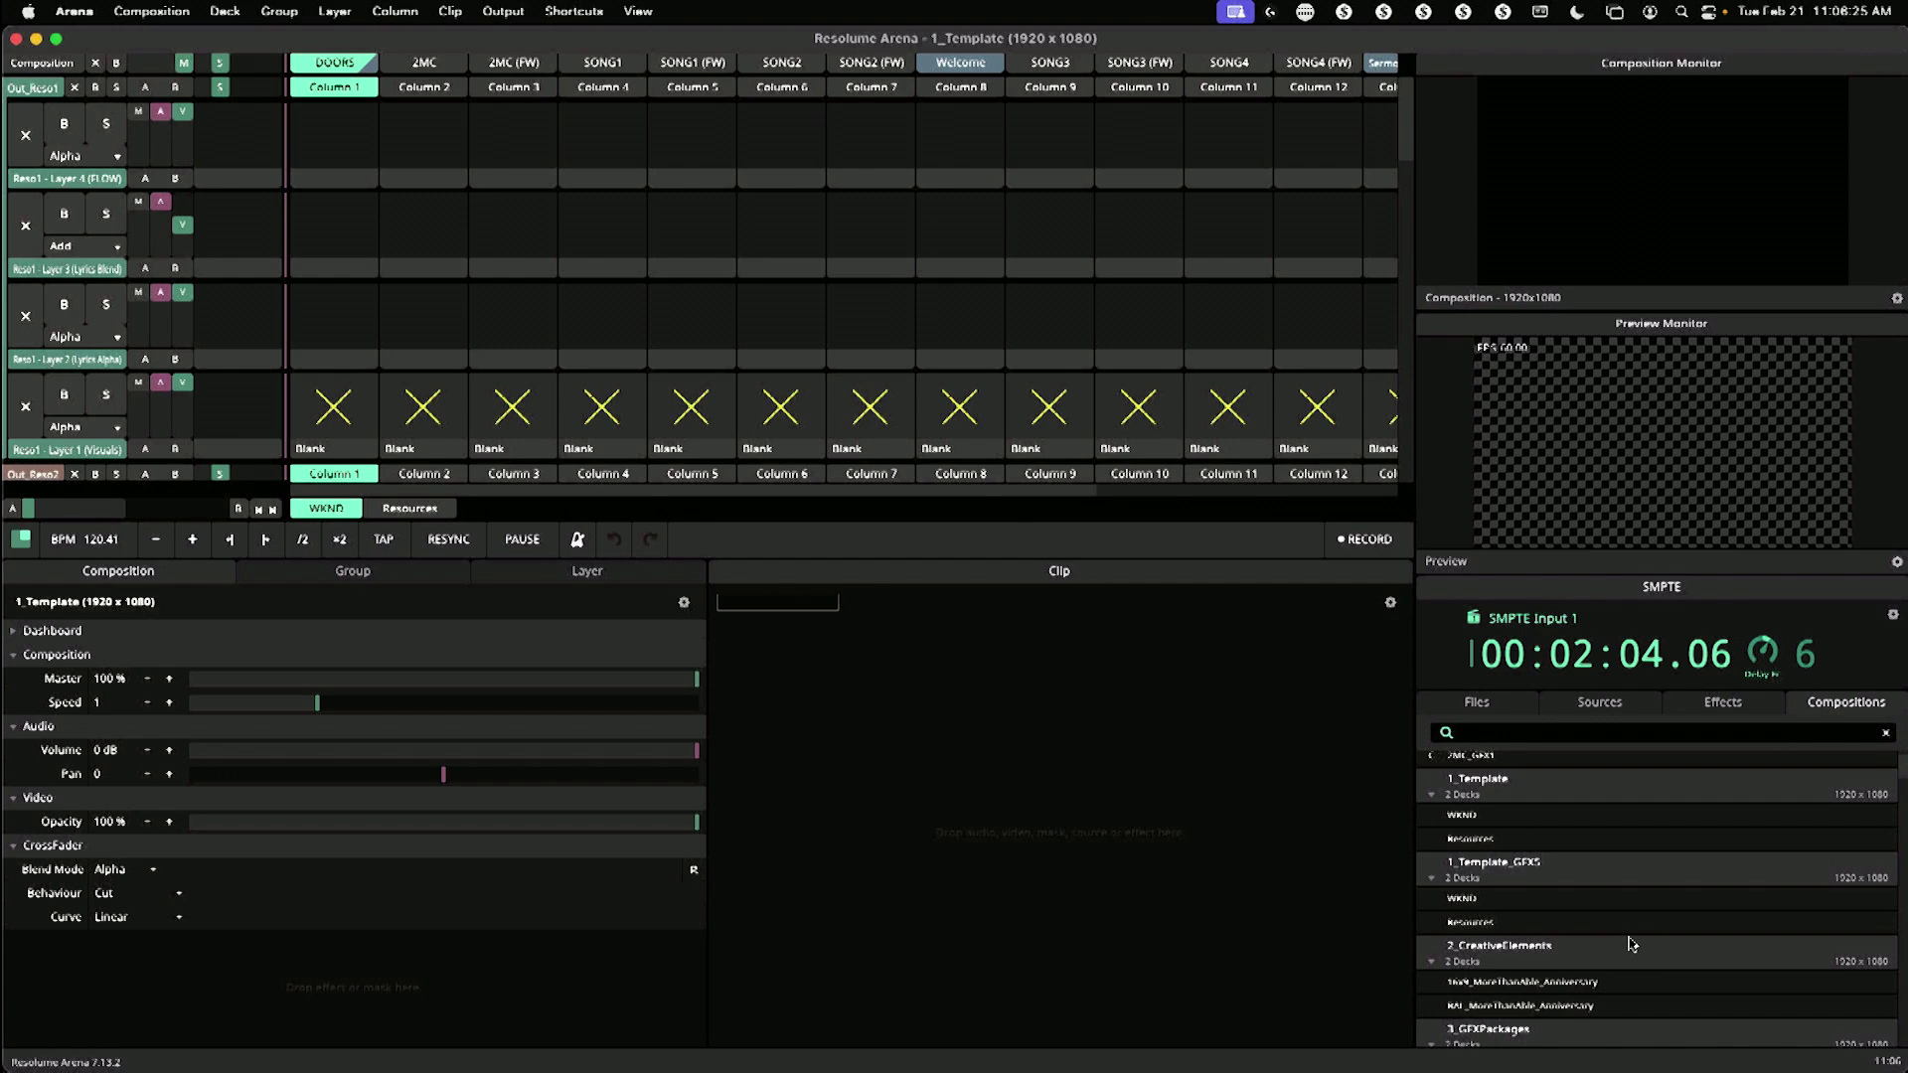
{"action": "scroll", "coordinate": [1629, 943], "scroll_direction": "down", "scroll_amount": 2}
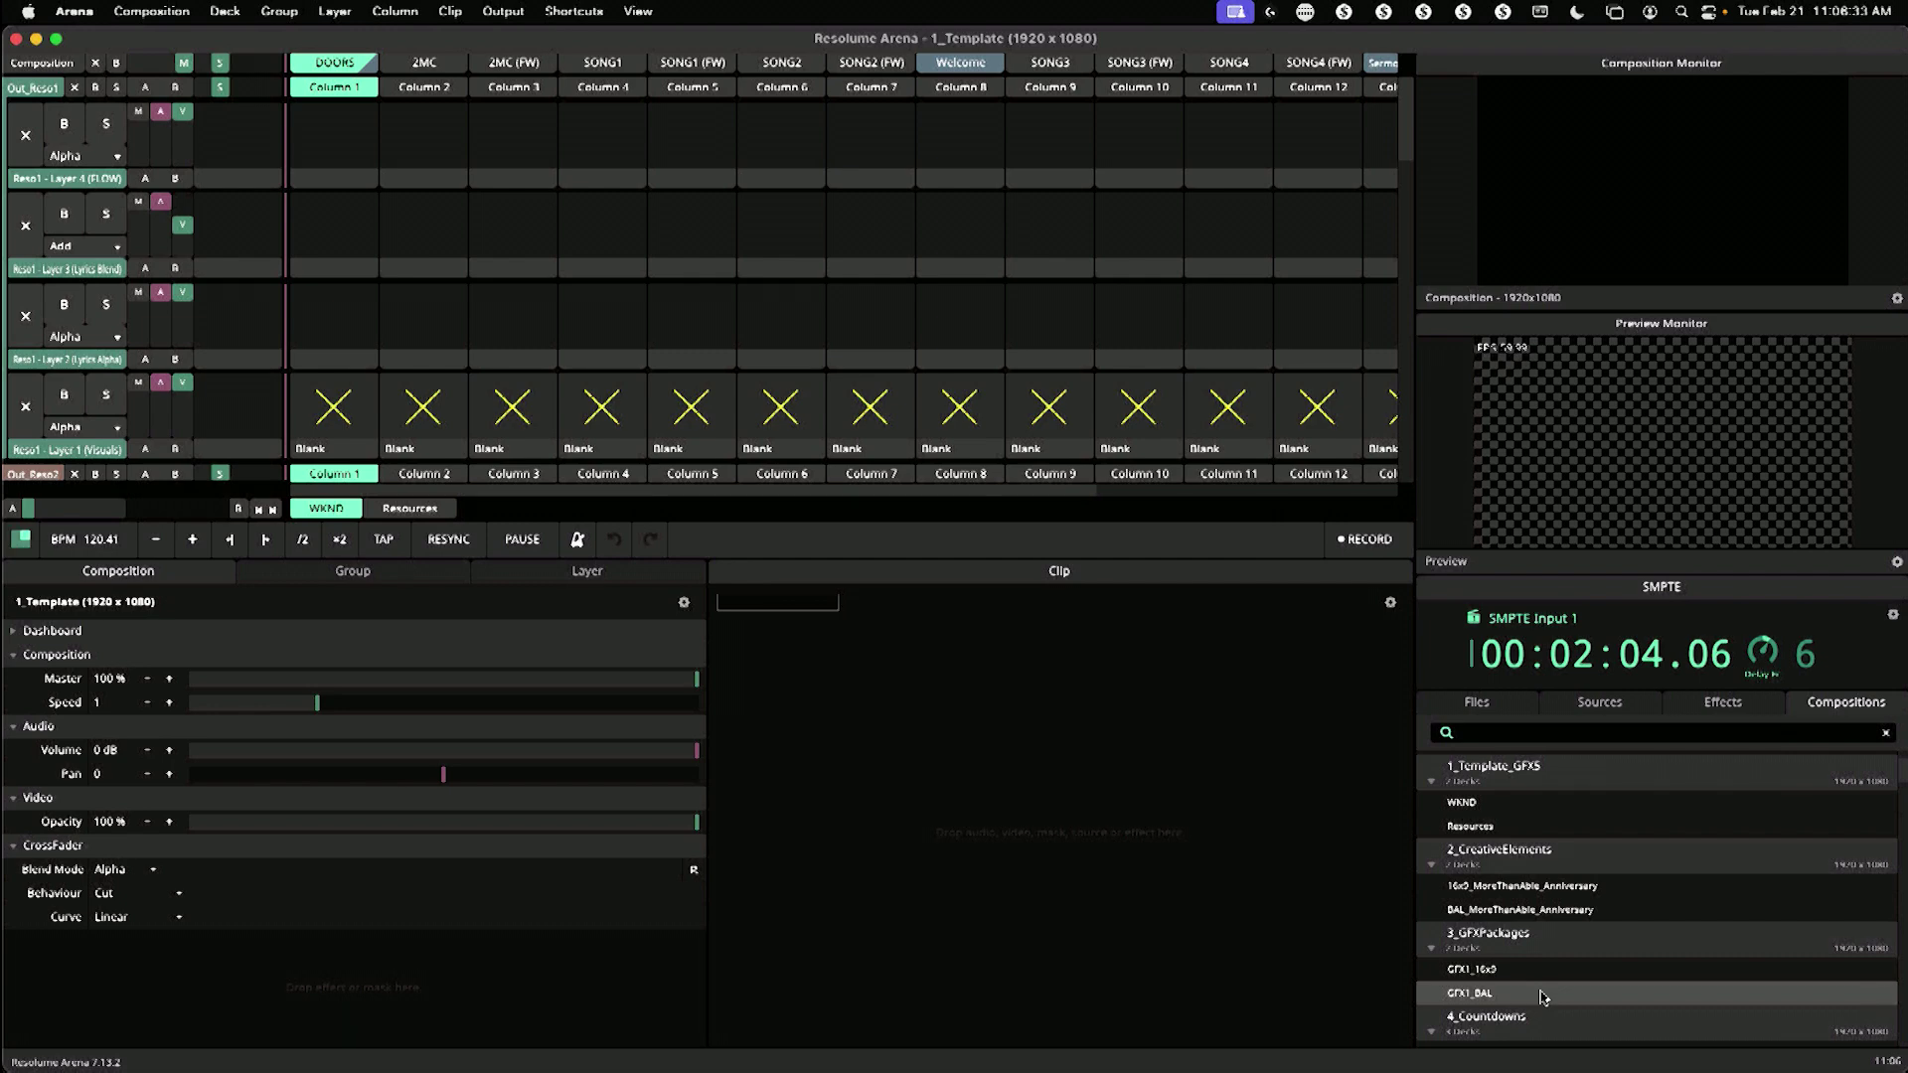
{"action": "double_click", "coordinate": [1541, 996]}
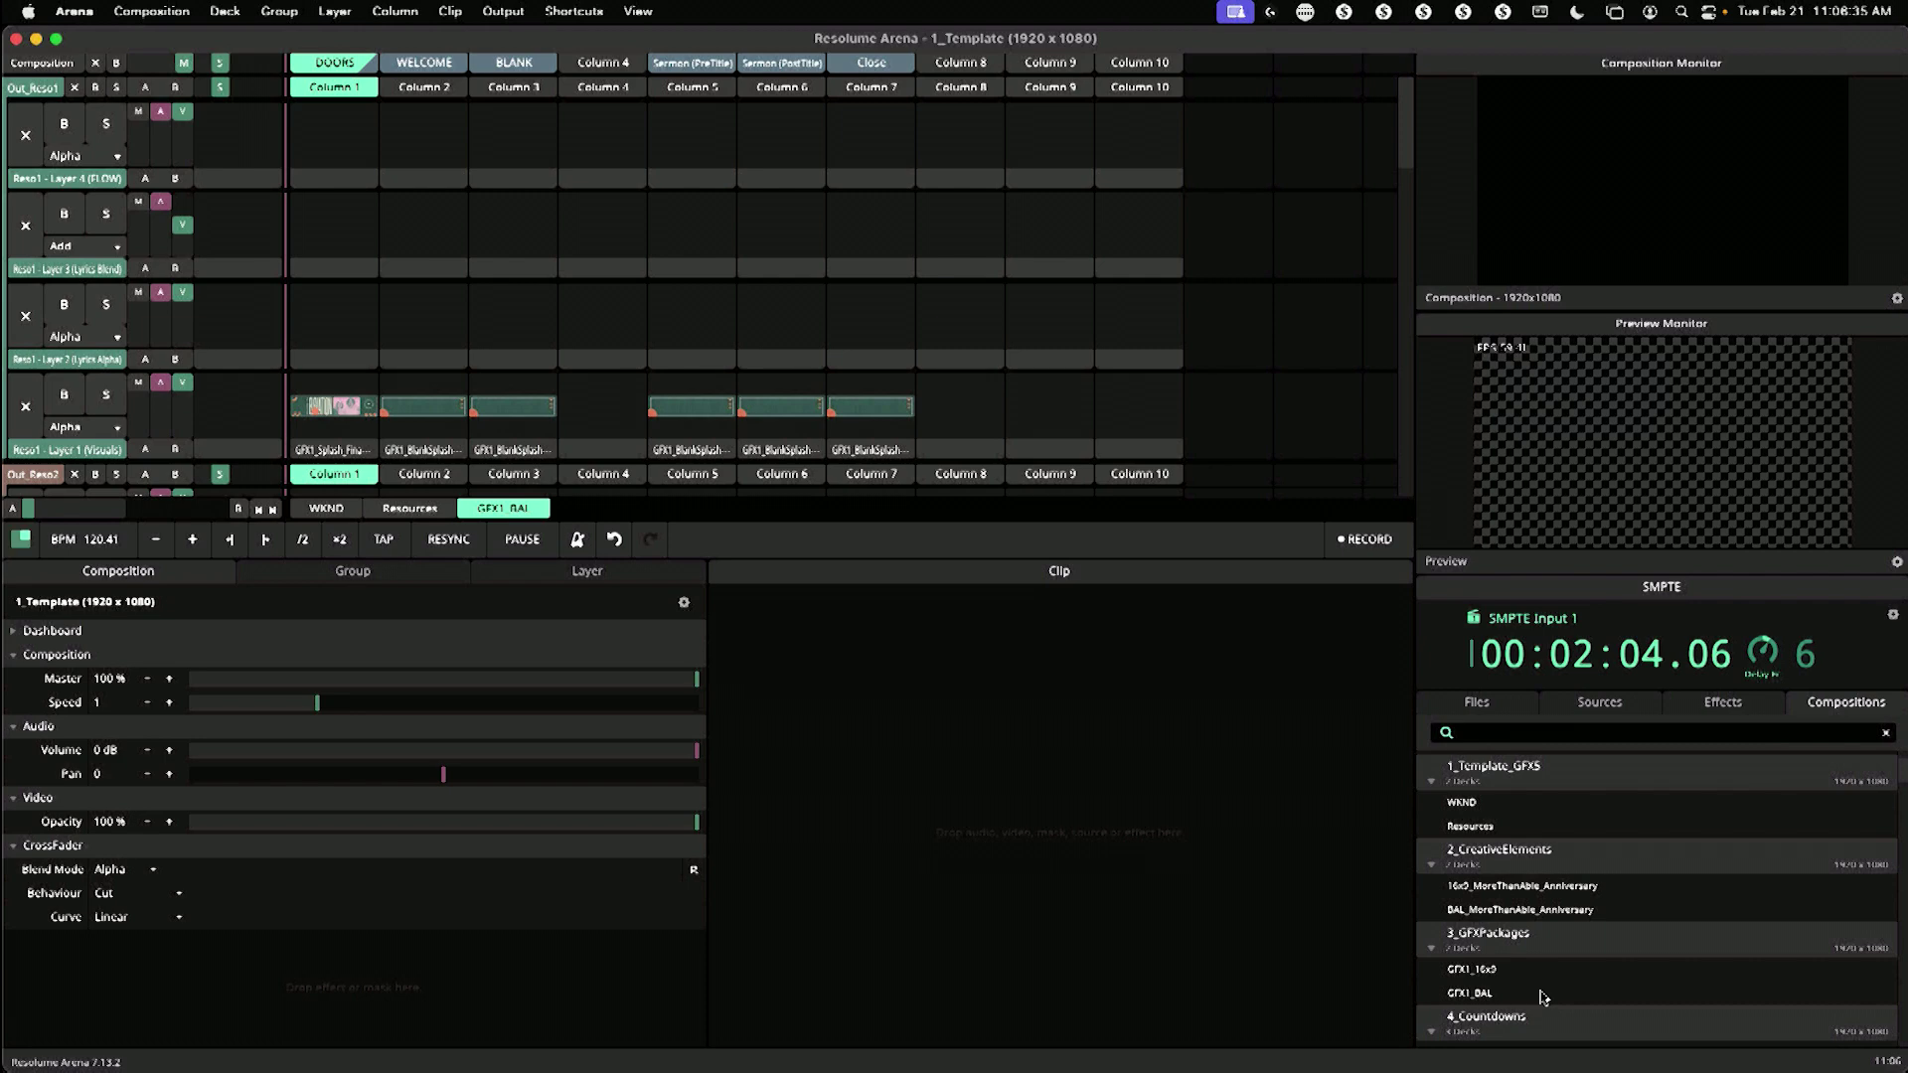
{"action": "scroll", "coordinate": [1543, 978], "scroll_direction": "down", "scroll_amount": 2}
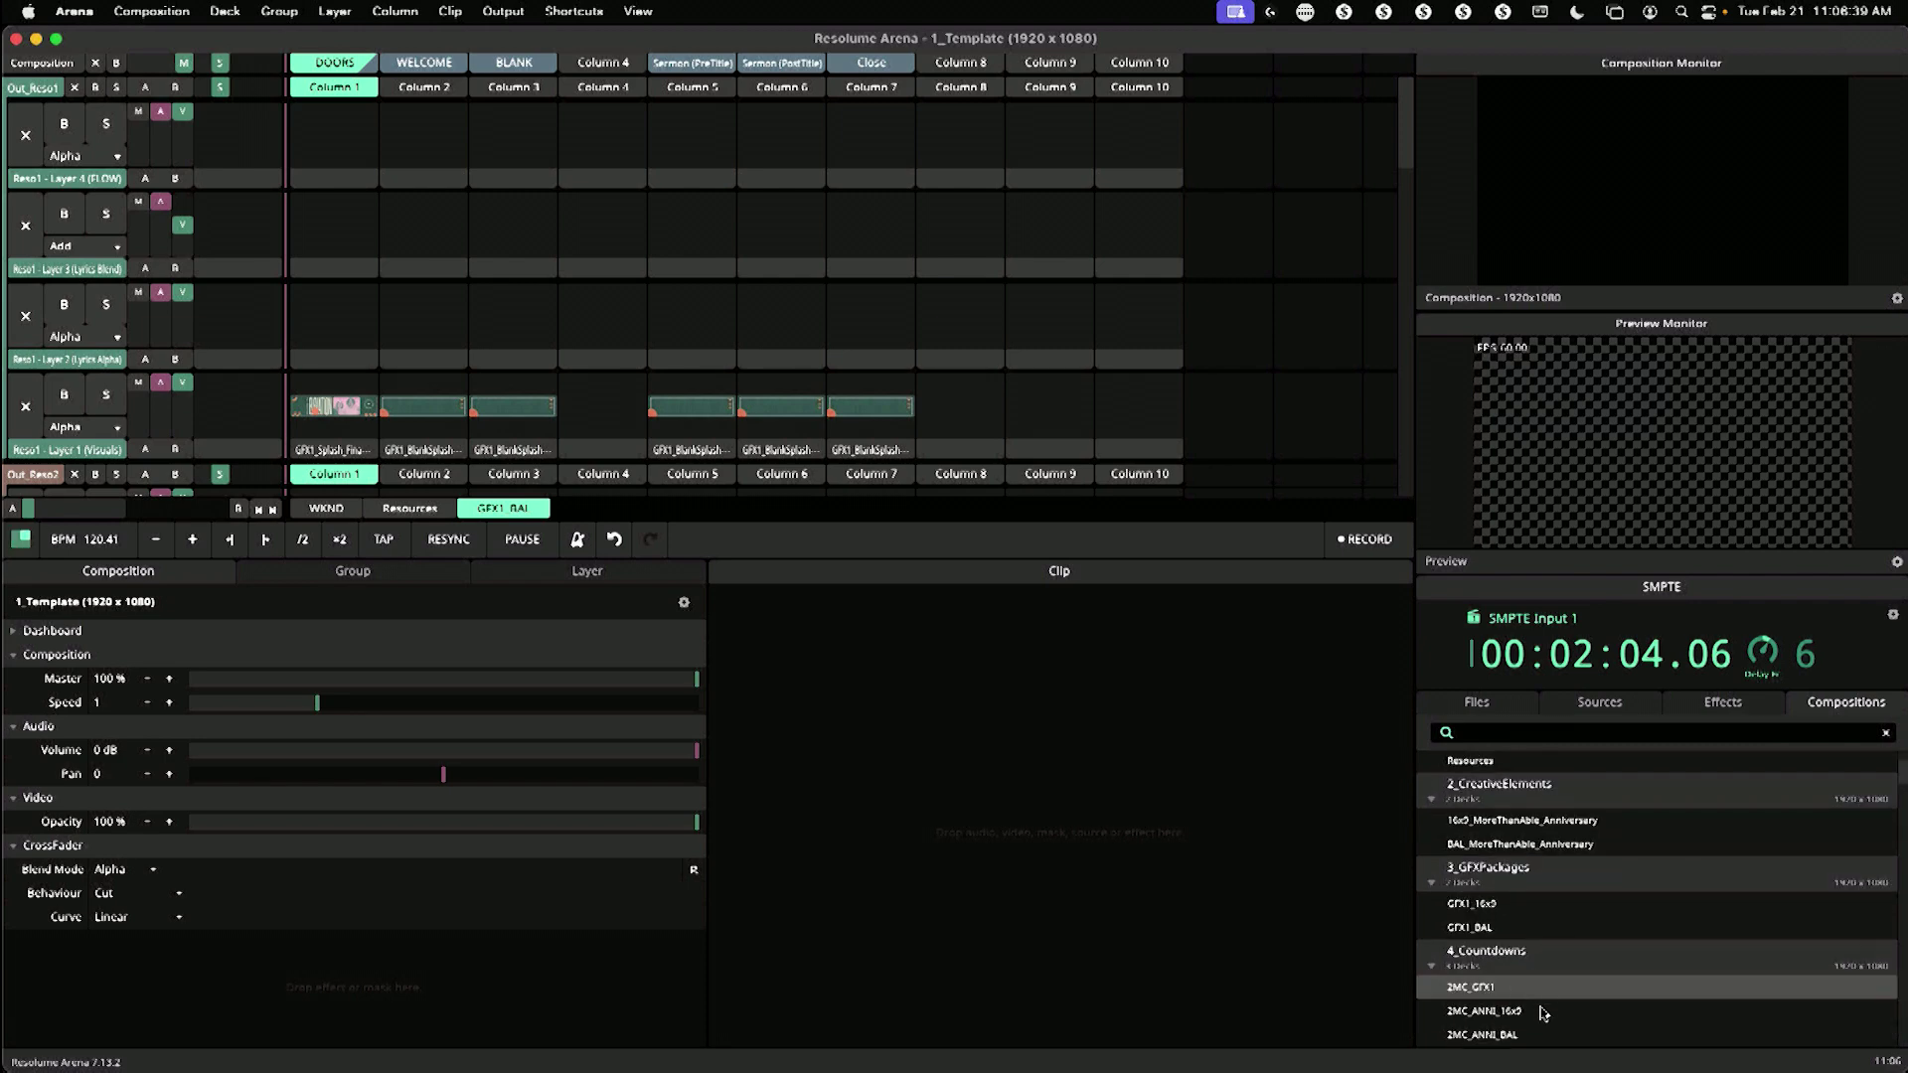
{"action": "double_click", "coordinate": [1542, 991]}
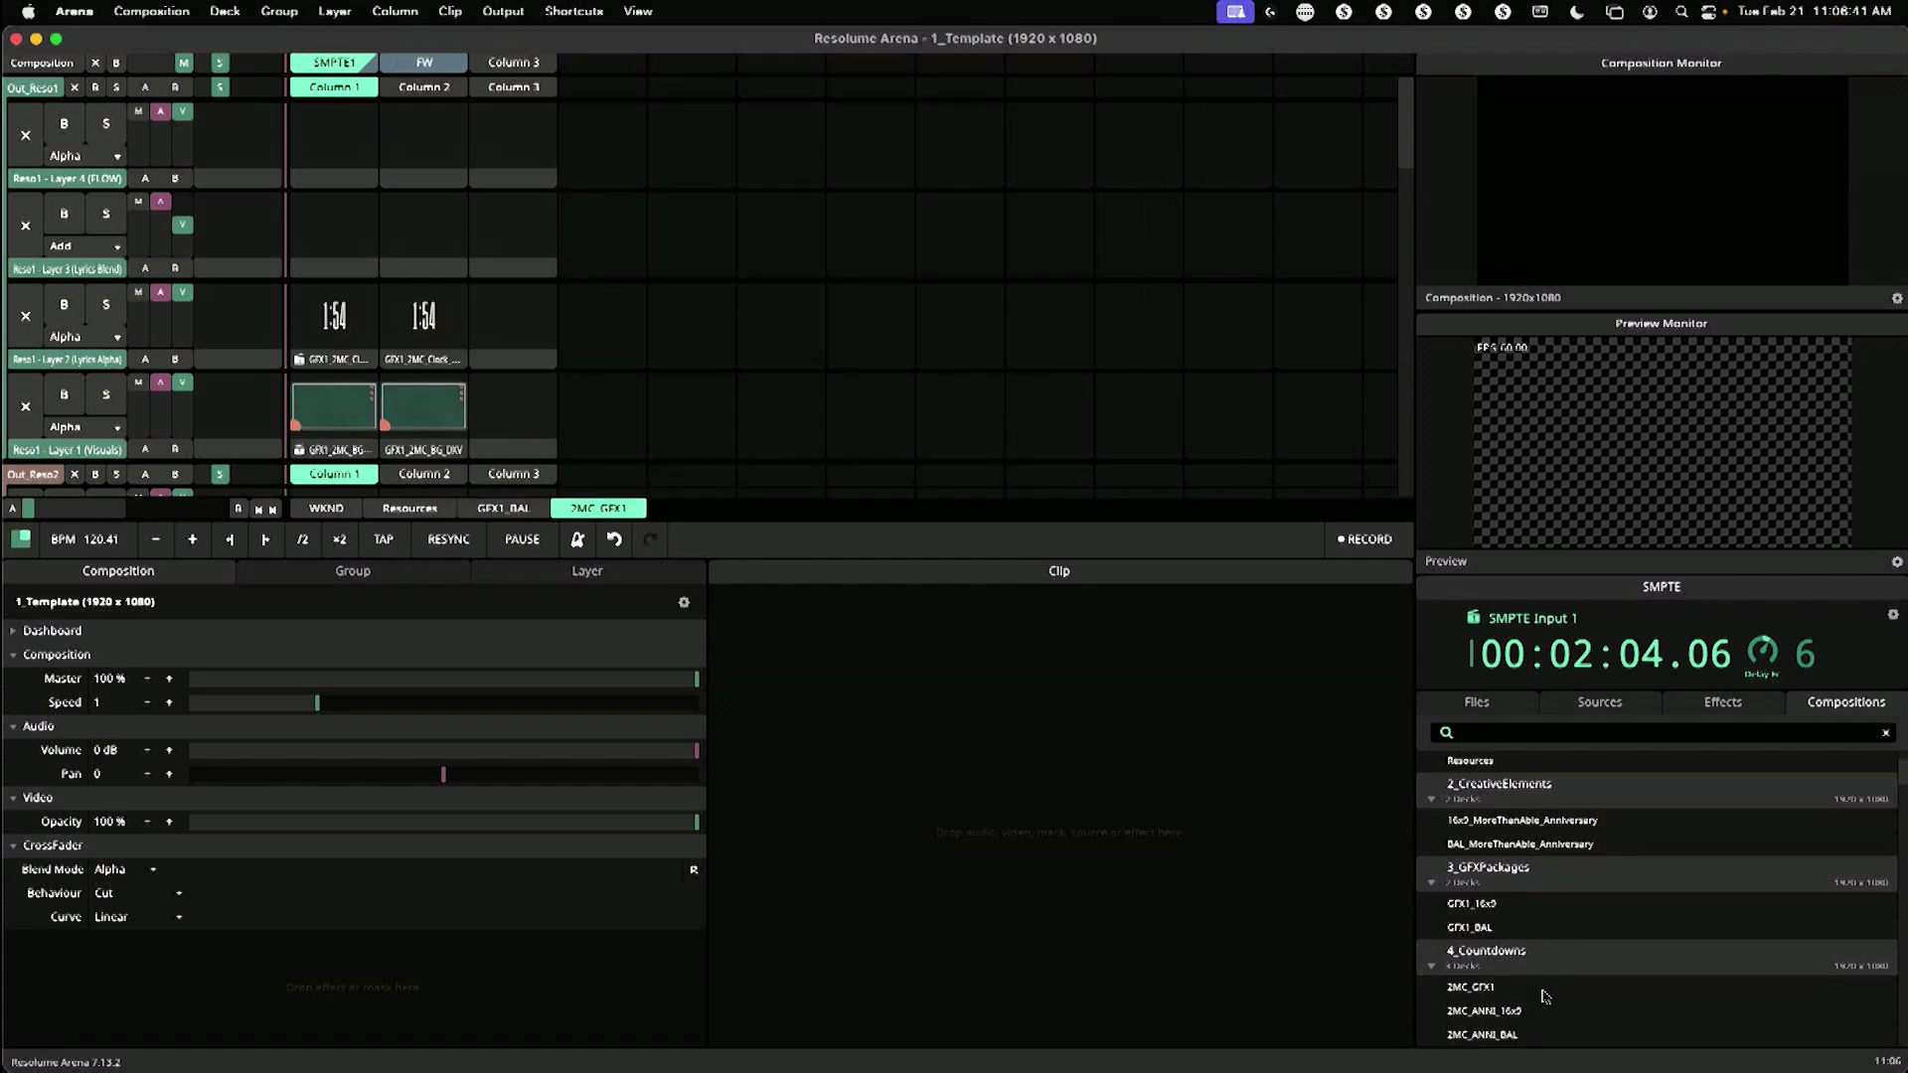
Step: Copy all Column 1 and Column 2 clips from the 2MC_GFX1 deck into the 2MC and 2MC (FW) columns of the WKND deck
{"action": "scroll", "coordinate": [385, 342], "scroll_direction": "down", "scroll_amount": 3}
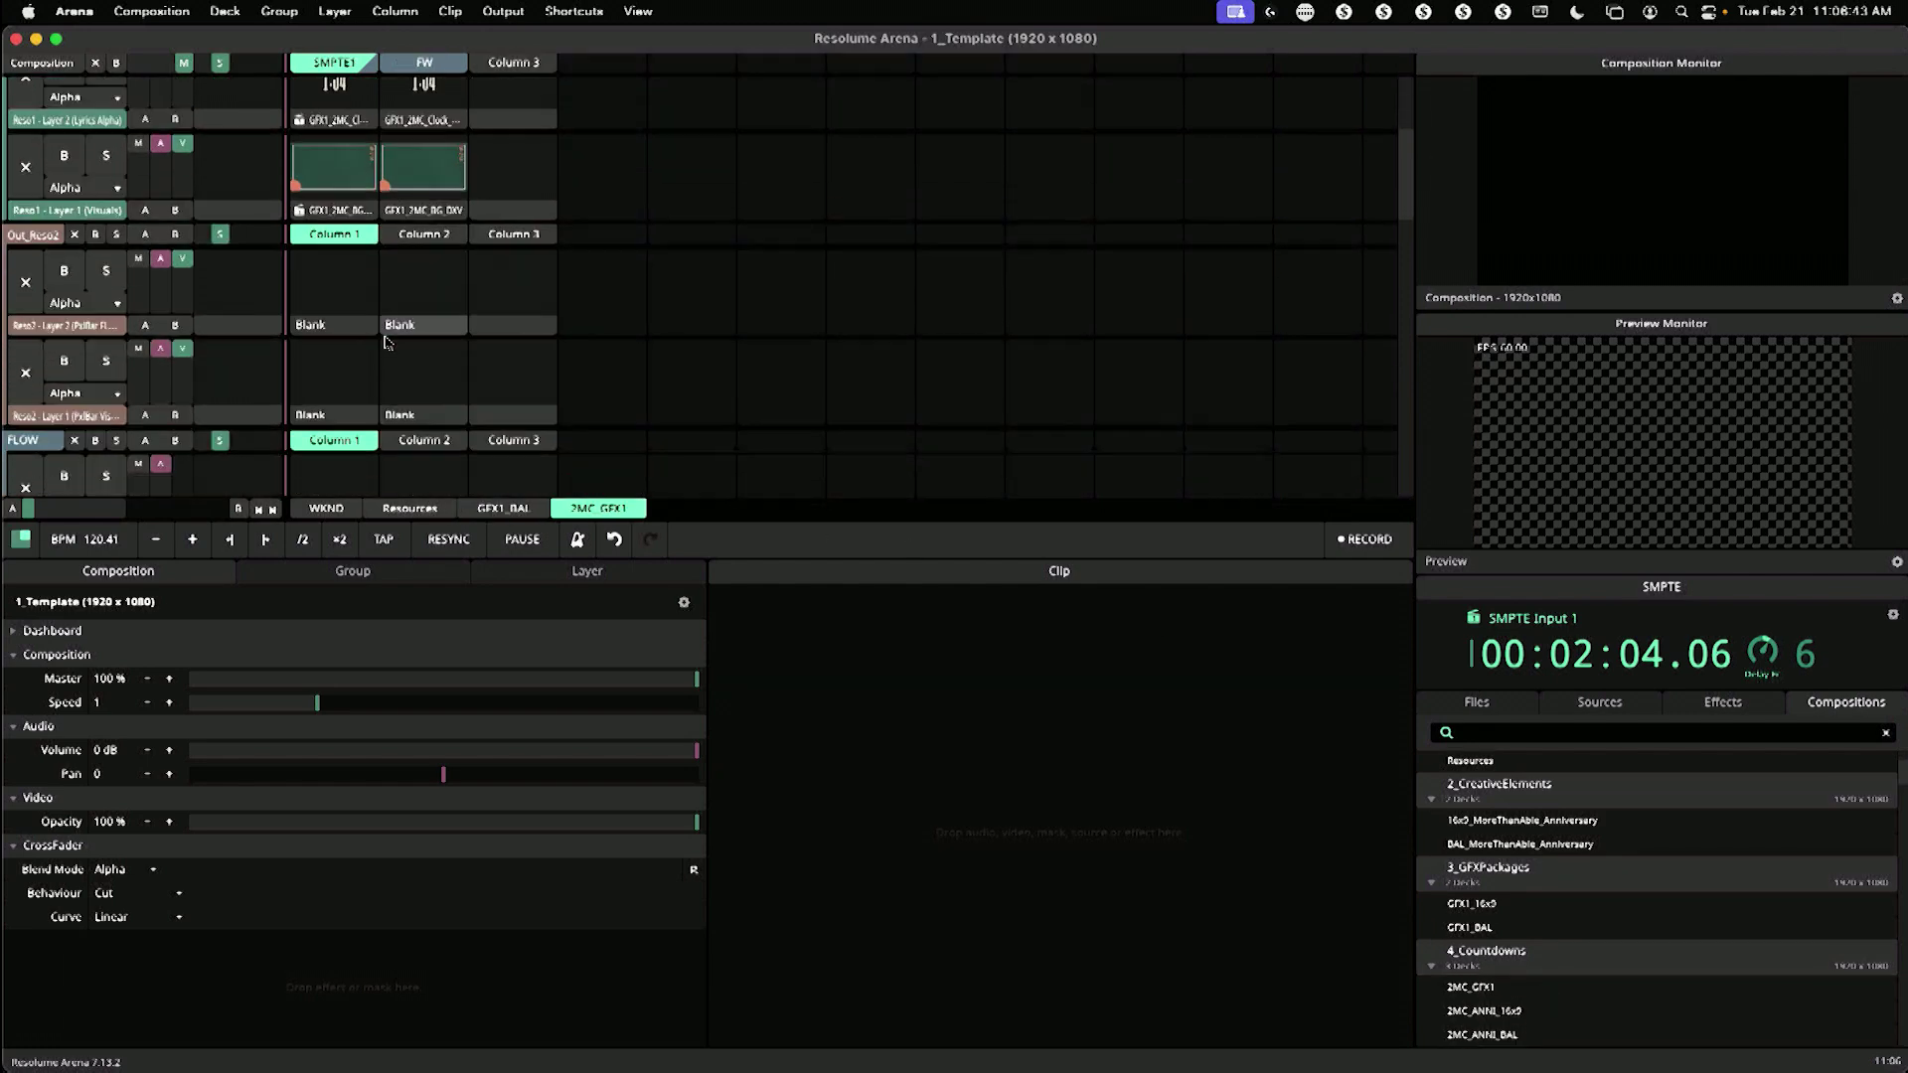
{"action": "scroll", "coordinate": [377, 356], "scroll_direction": "up", "scroll_amount": 3}
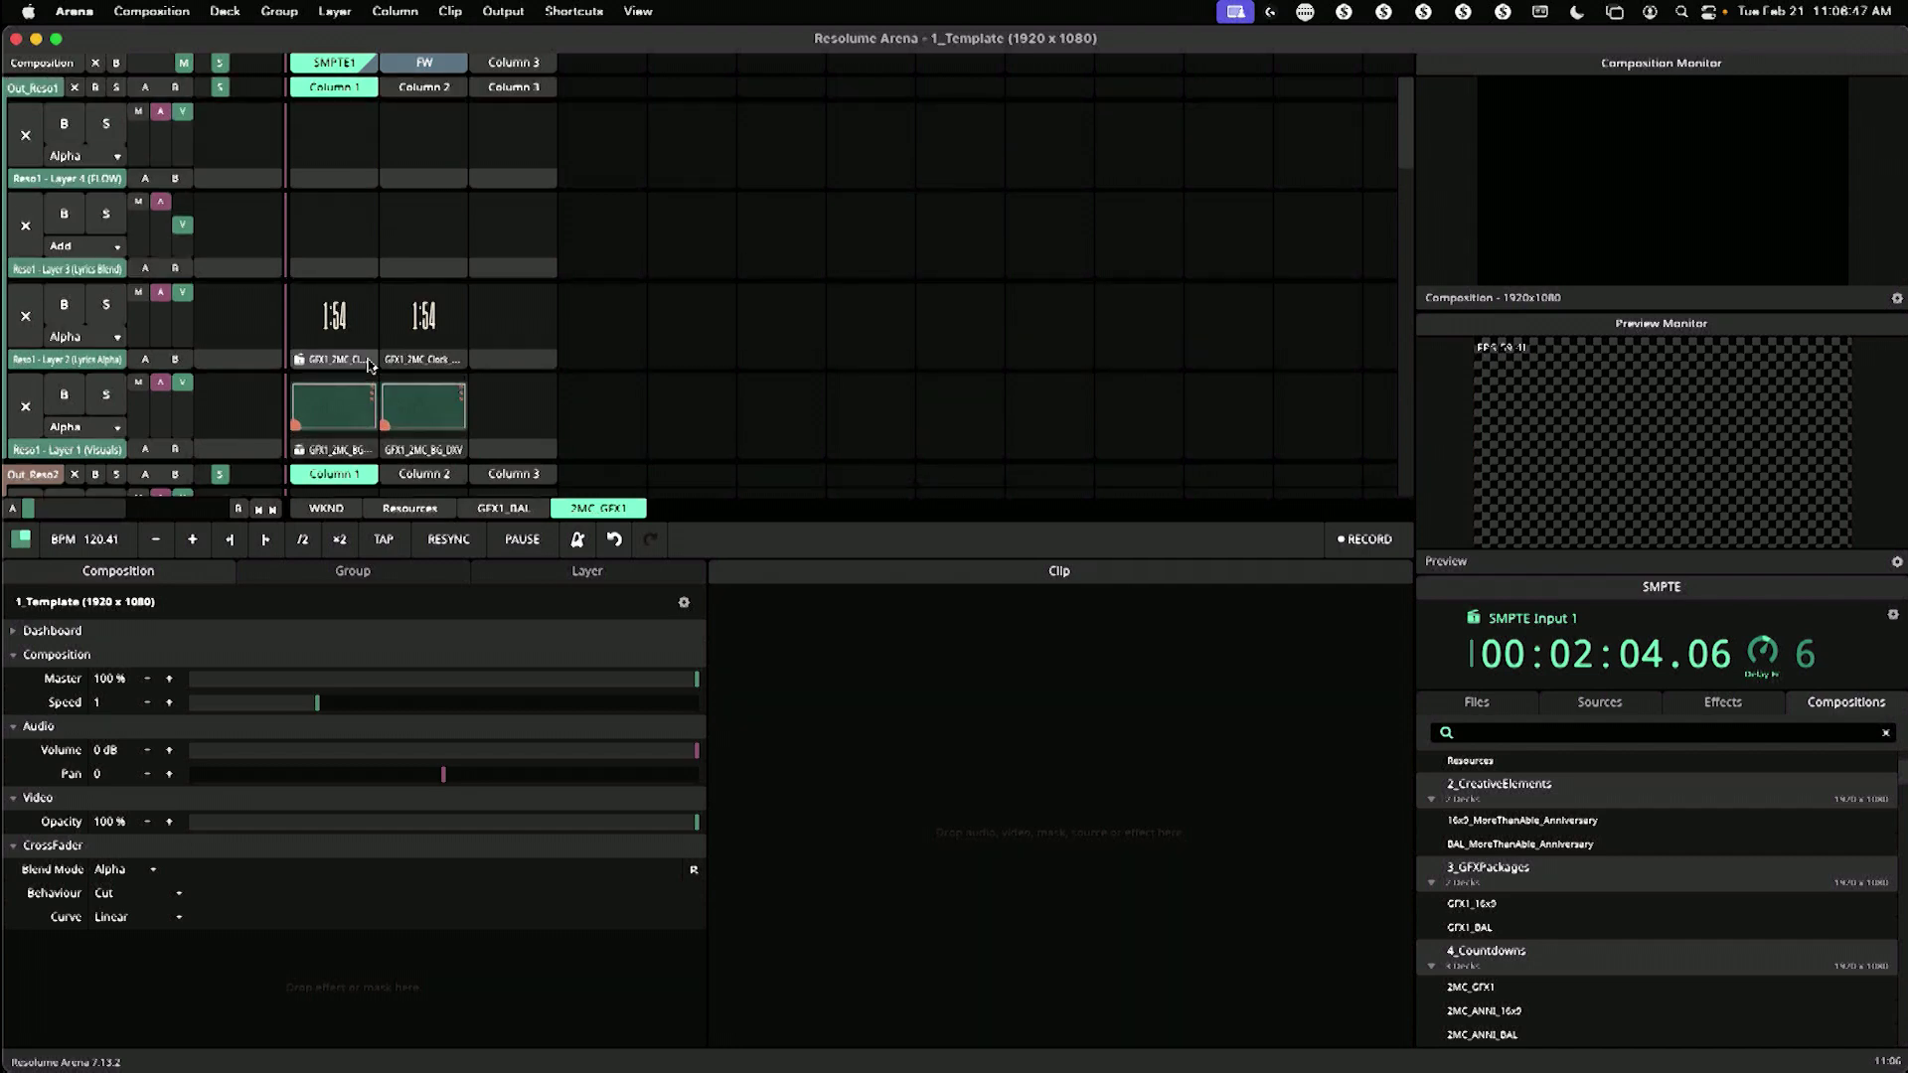
{"action": "scroll", "coordinate": [369, 364], "scroll_direction": "down", "scroll_amount": 15}
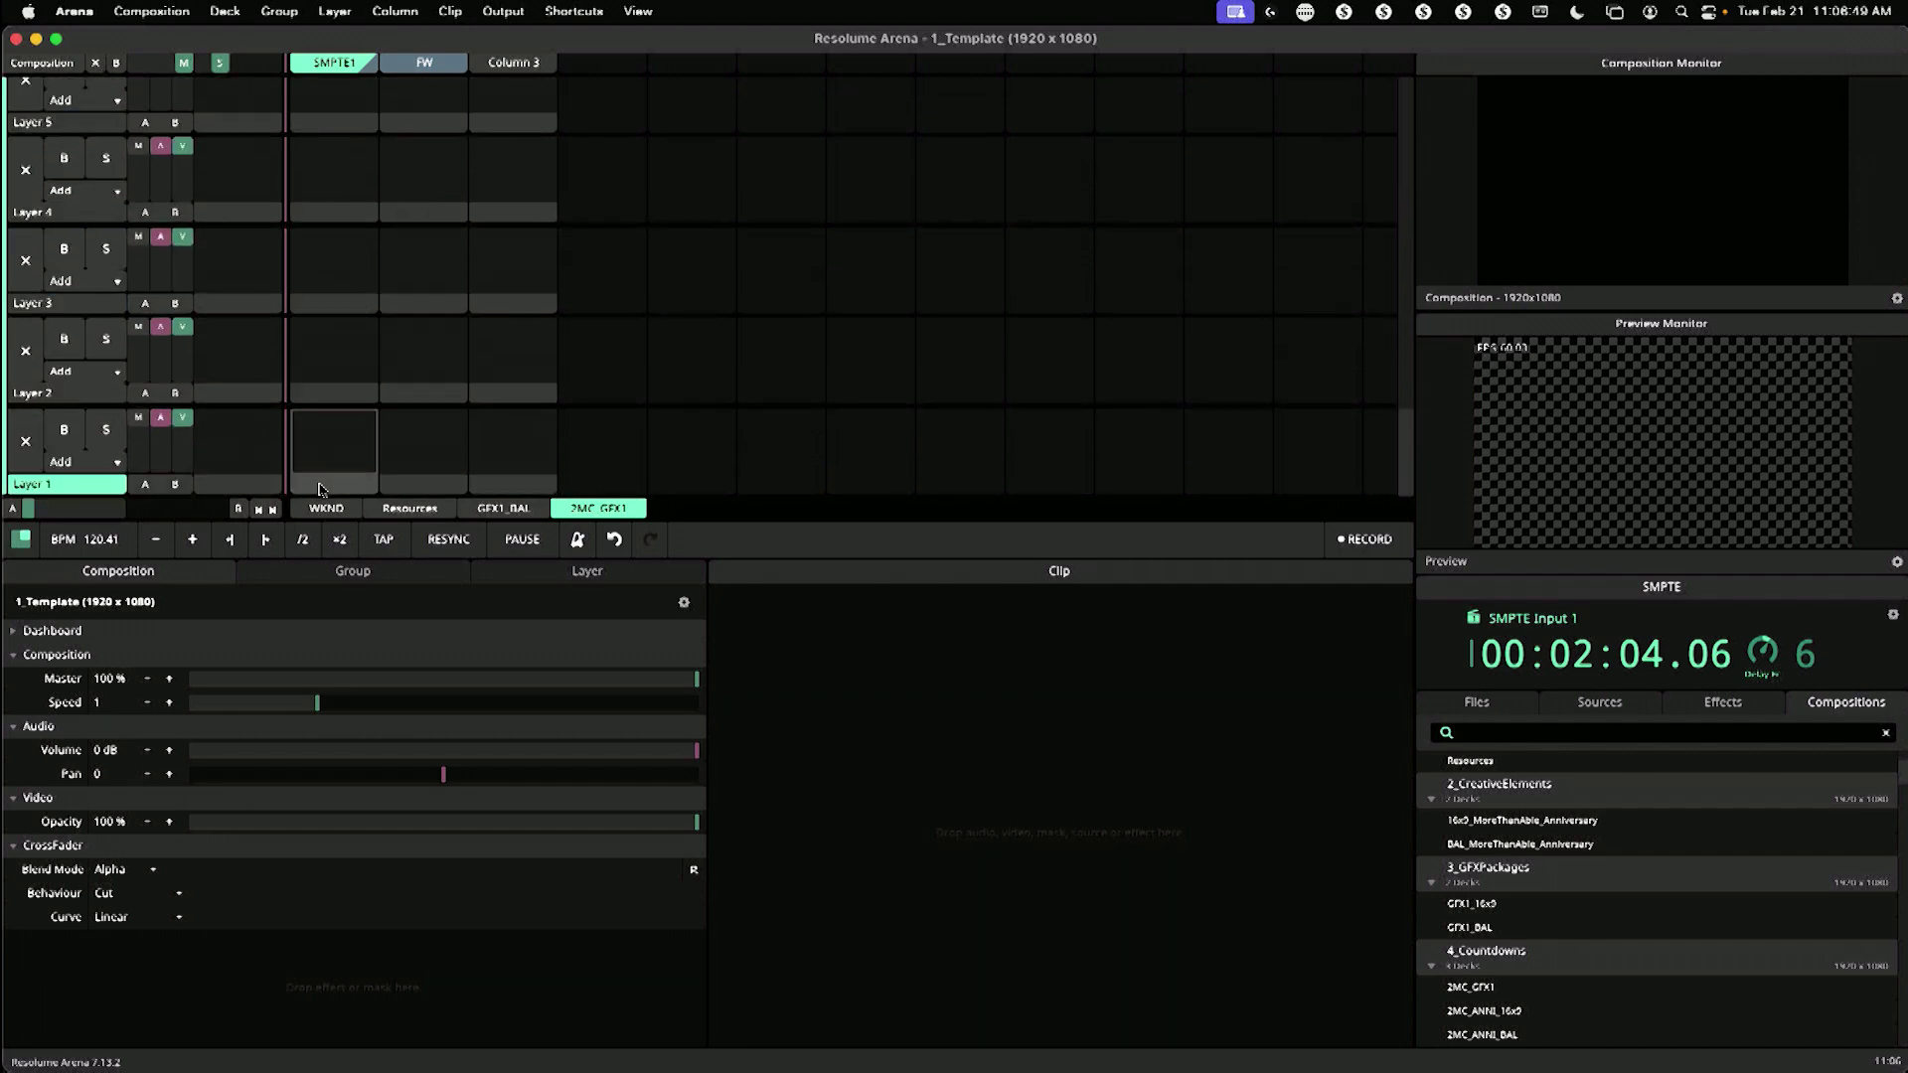
{"action": "left_click", "coordinate": [319, 489]}
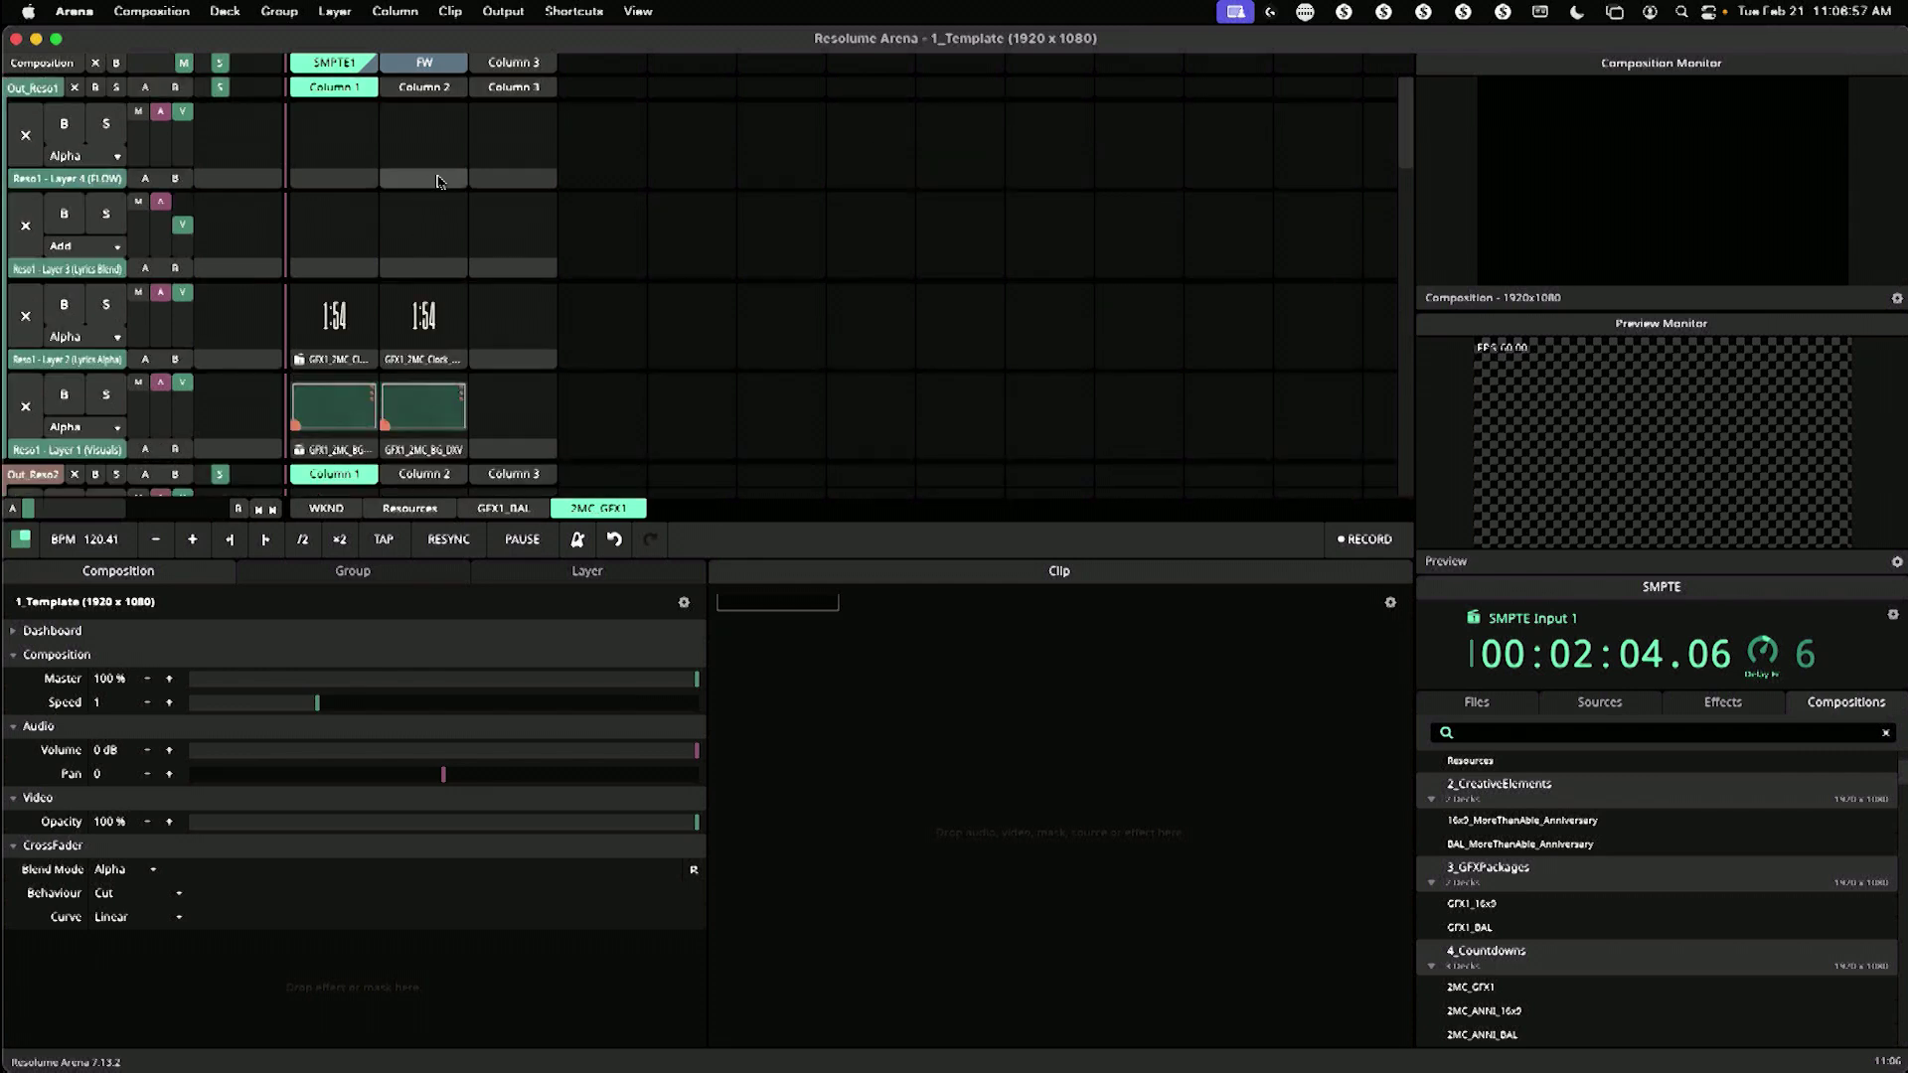
{"action": "left_click", "coordinate": [429, 180]}
{"action": "left_click", "coordinate": [425, 183]}
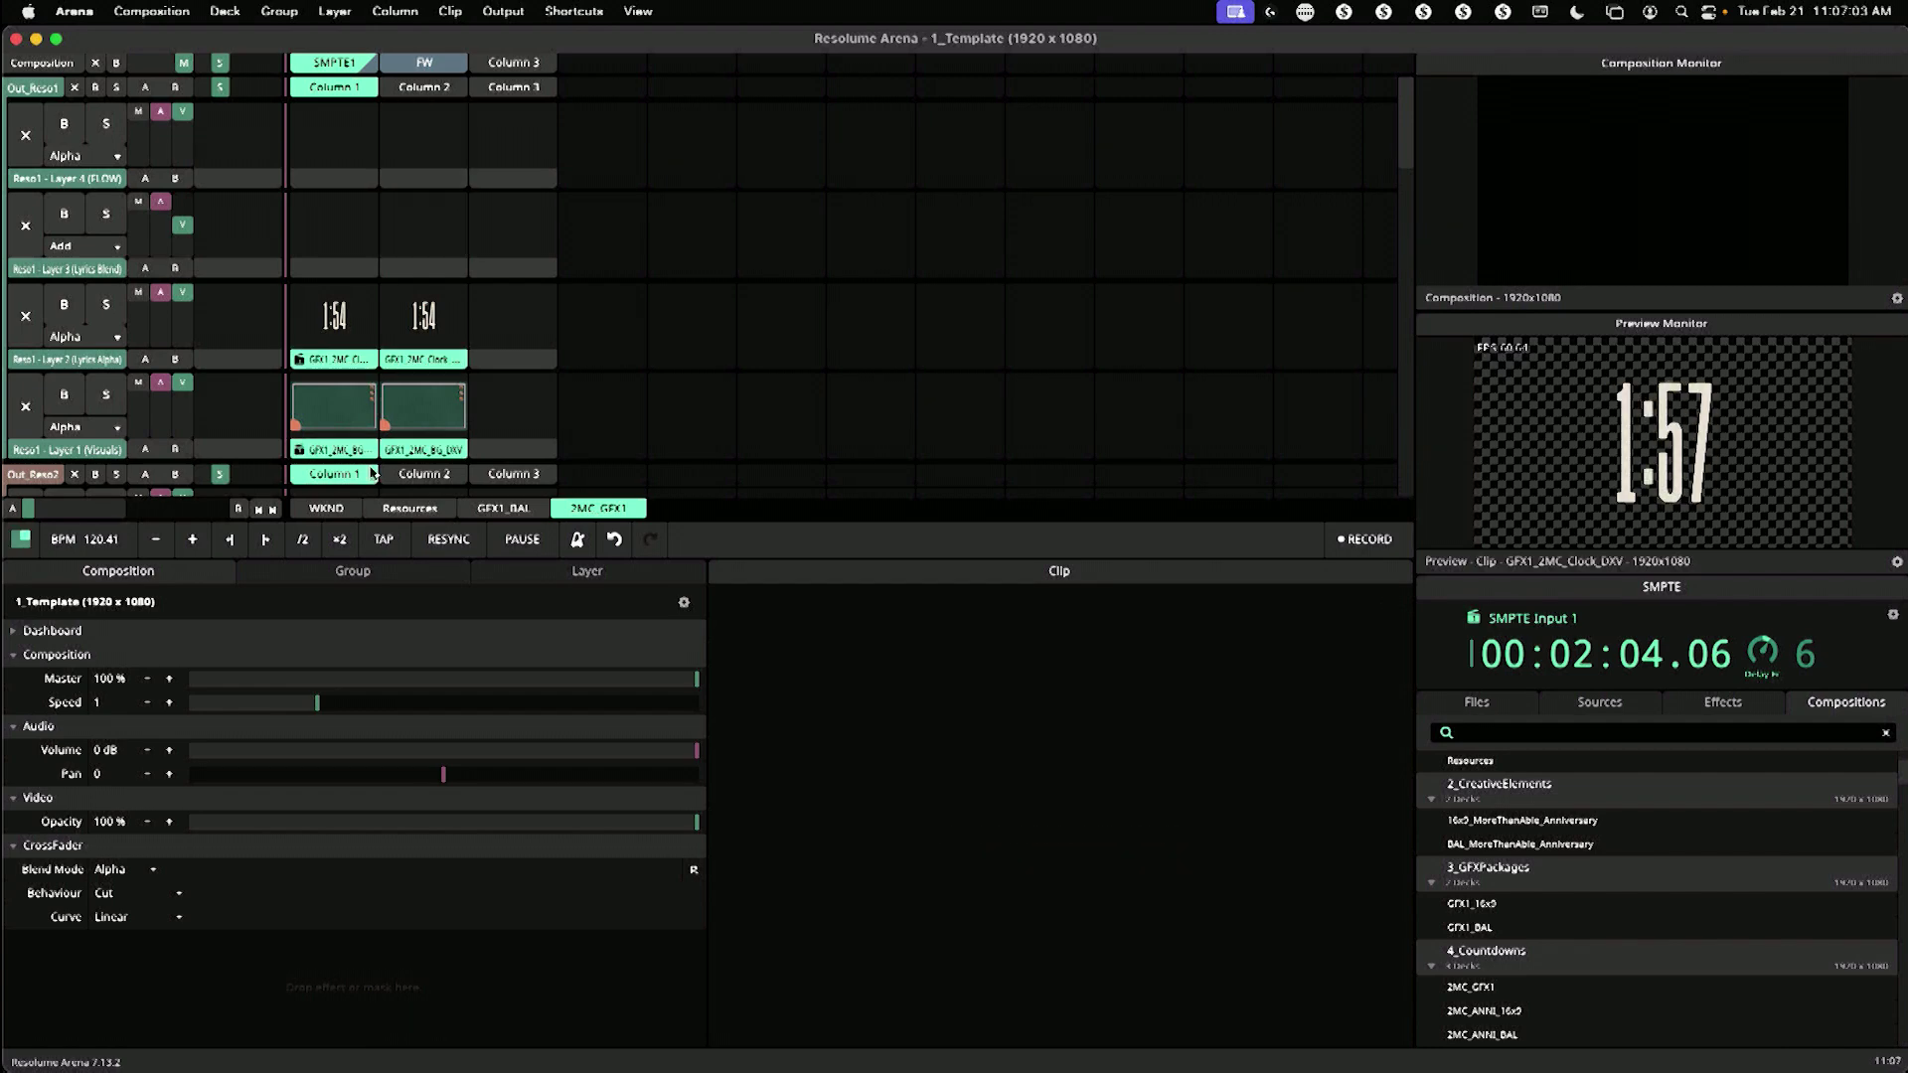
{"action": "left_click", "coordinate": [328, 509]}
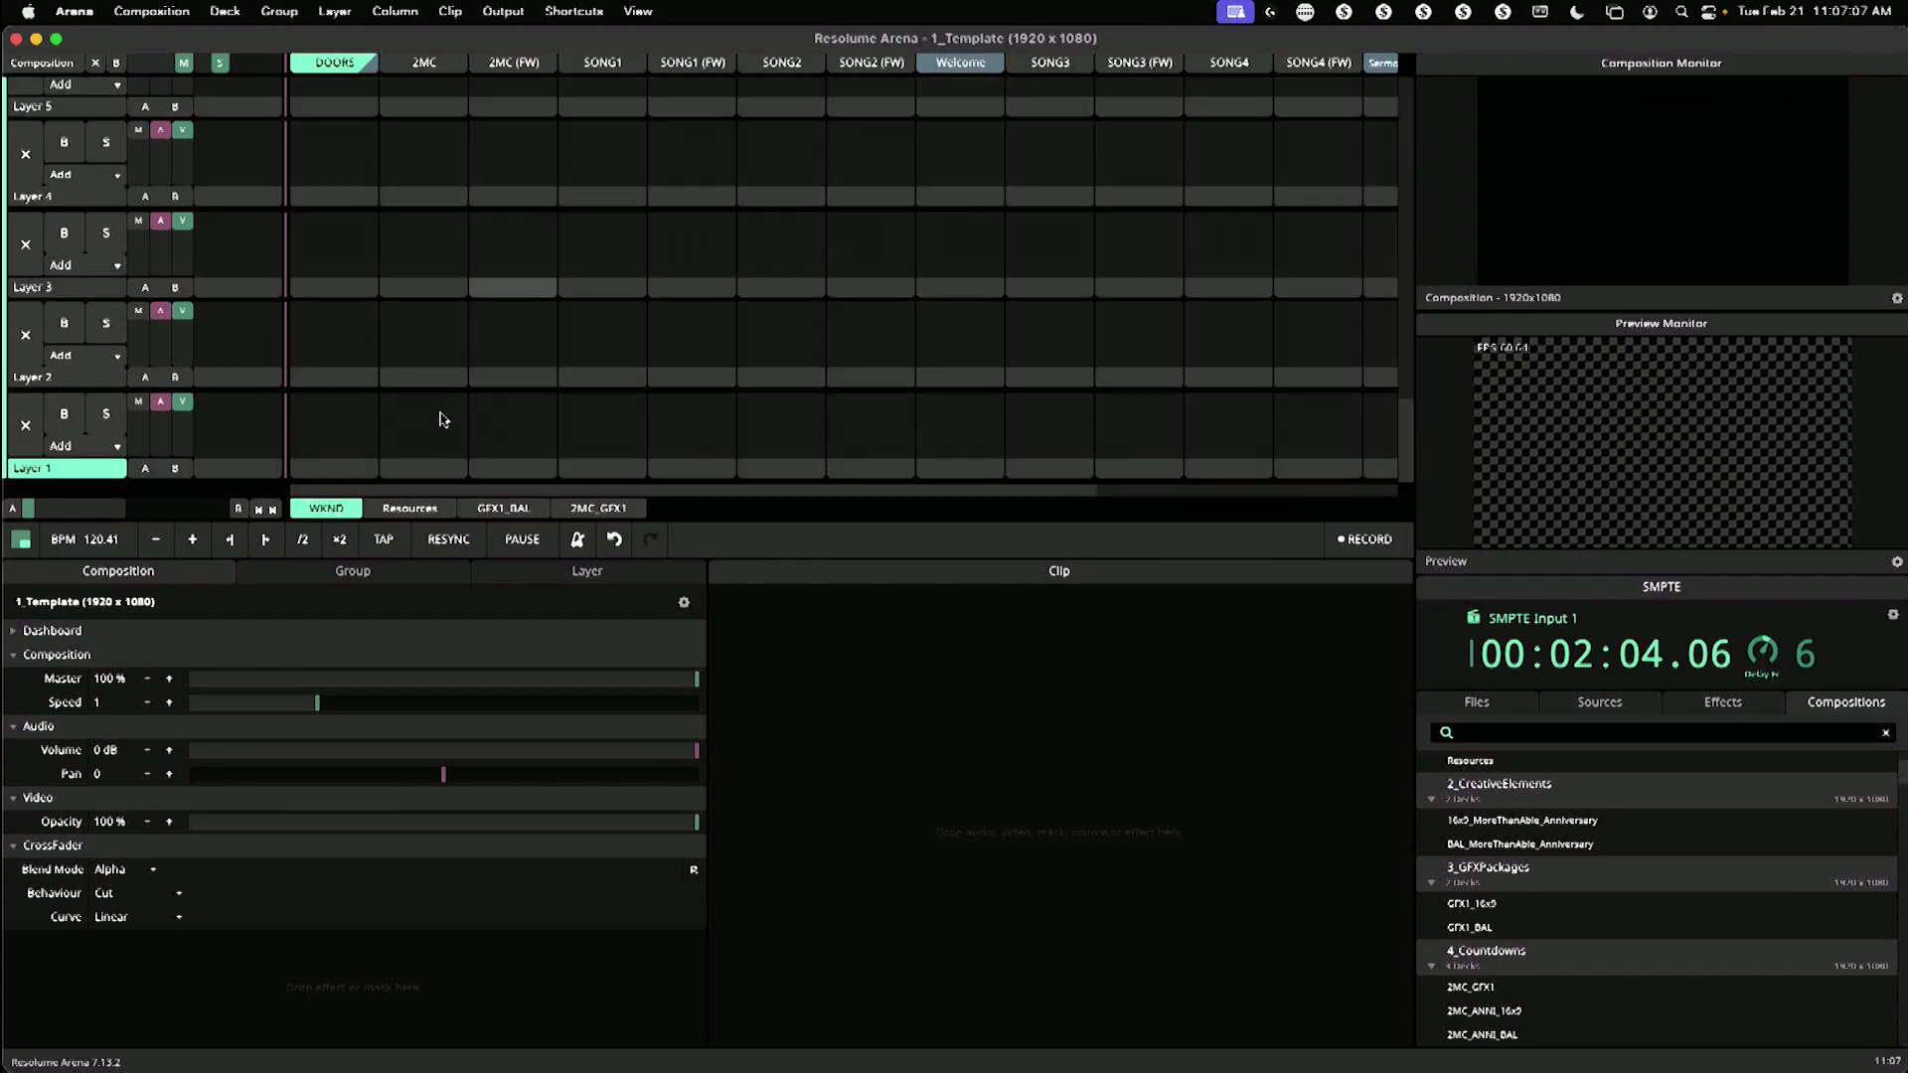
{"action": "left_click", "coordinate": [424, 469]}
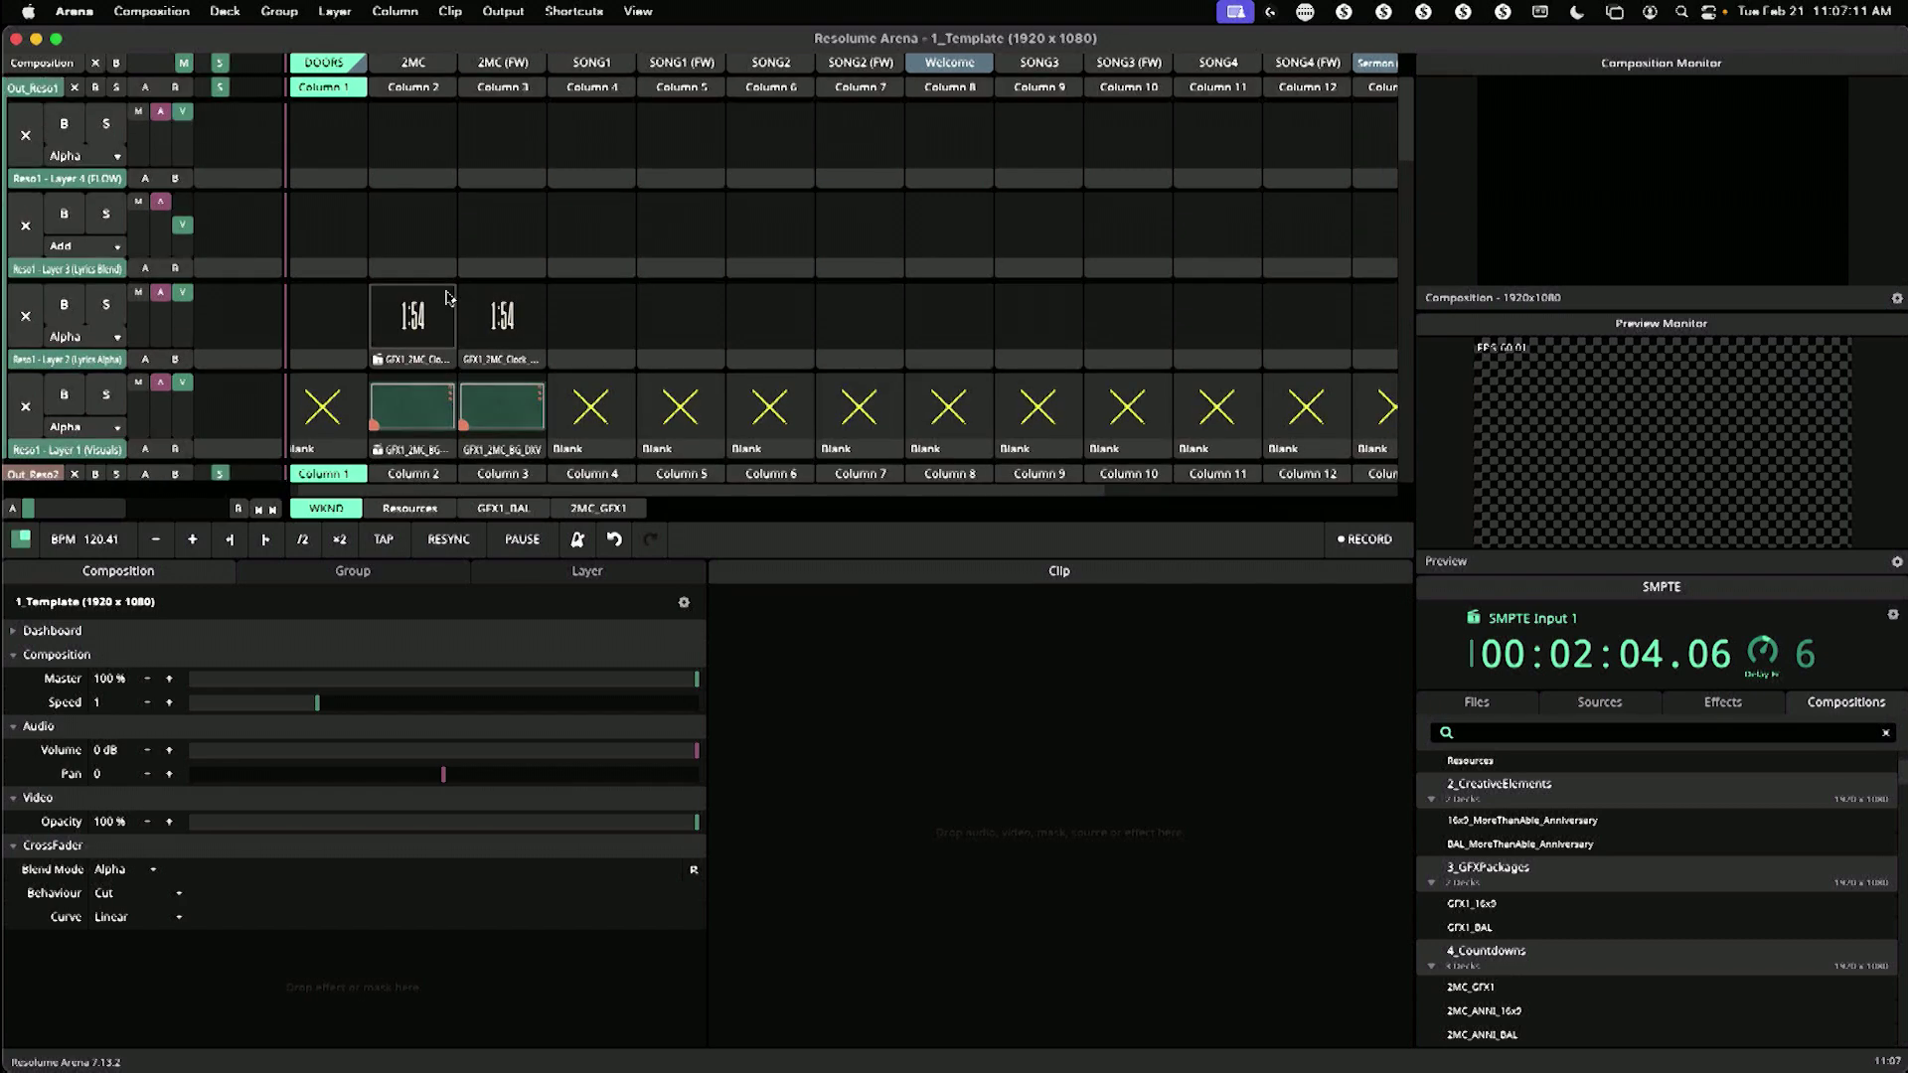
Step: Copy the DOORS and WELCOME column clips from the GFX1_BAL deck and paste them into the WKND deck starting at the SONG2 (FW) column
{"action": "left_click", "coordinate": [507, 509]}
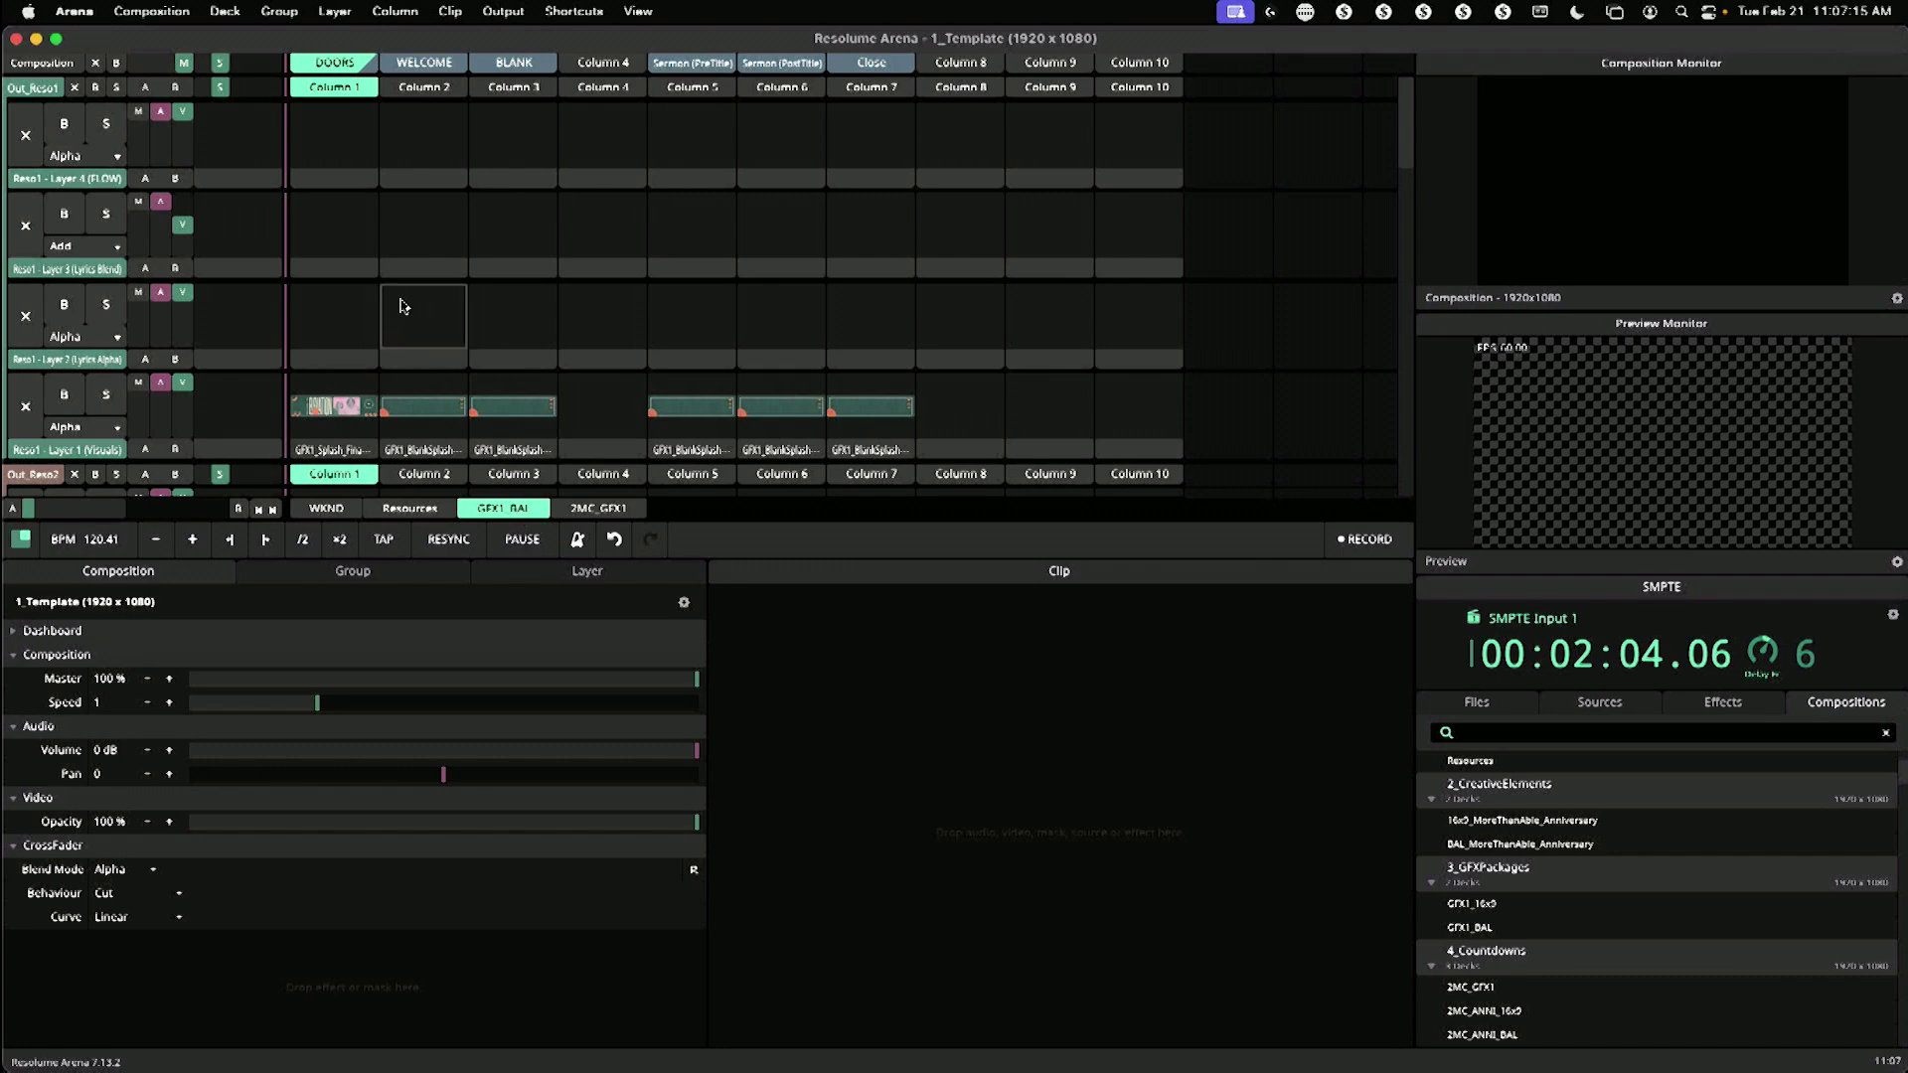
{"action": "scroll", "coordinate": [367, 408], "scroll_direction": "down", "scroll_amount": 6}
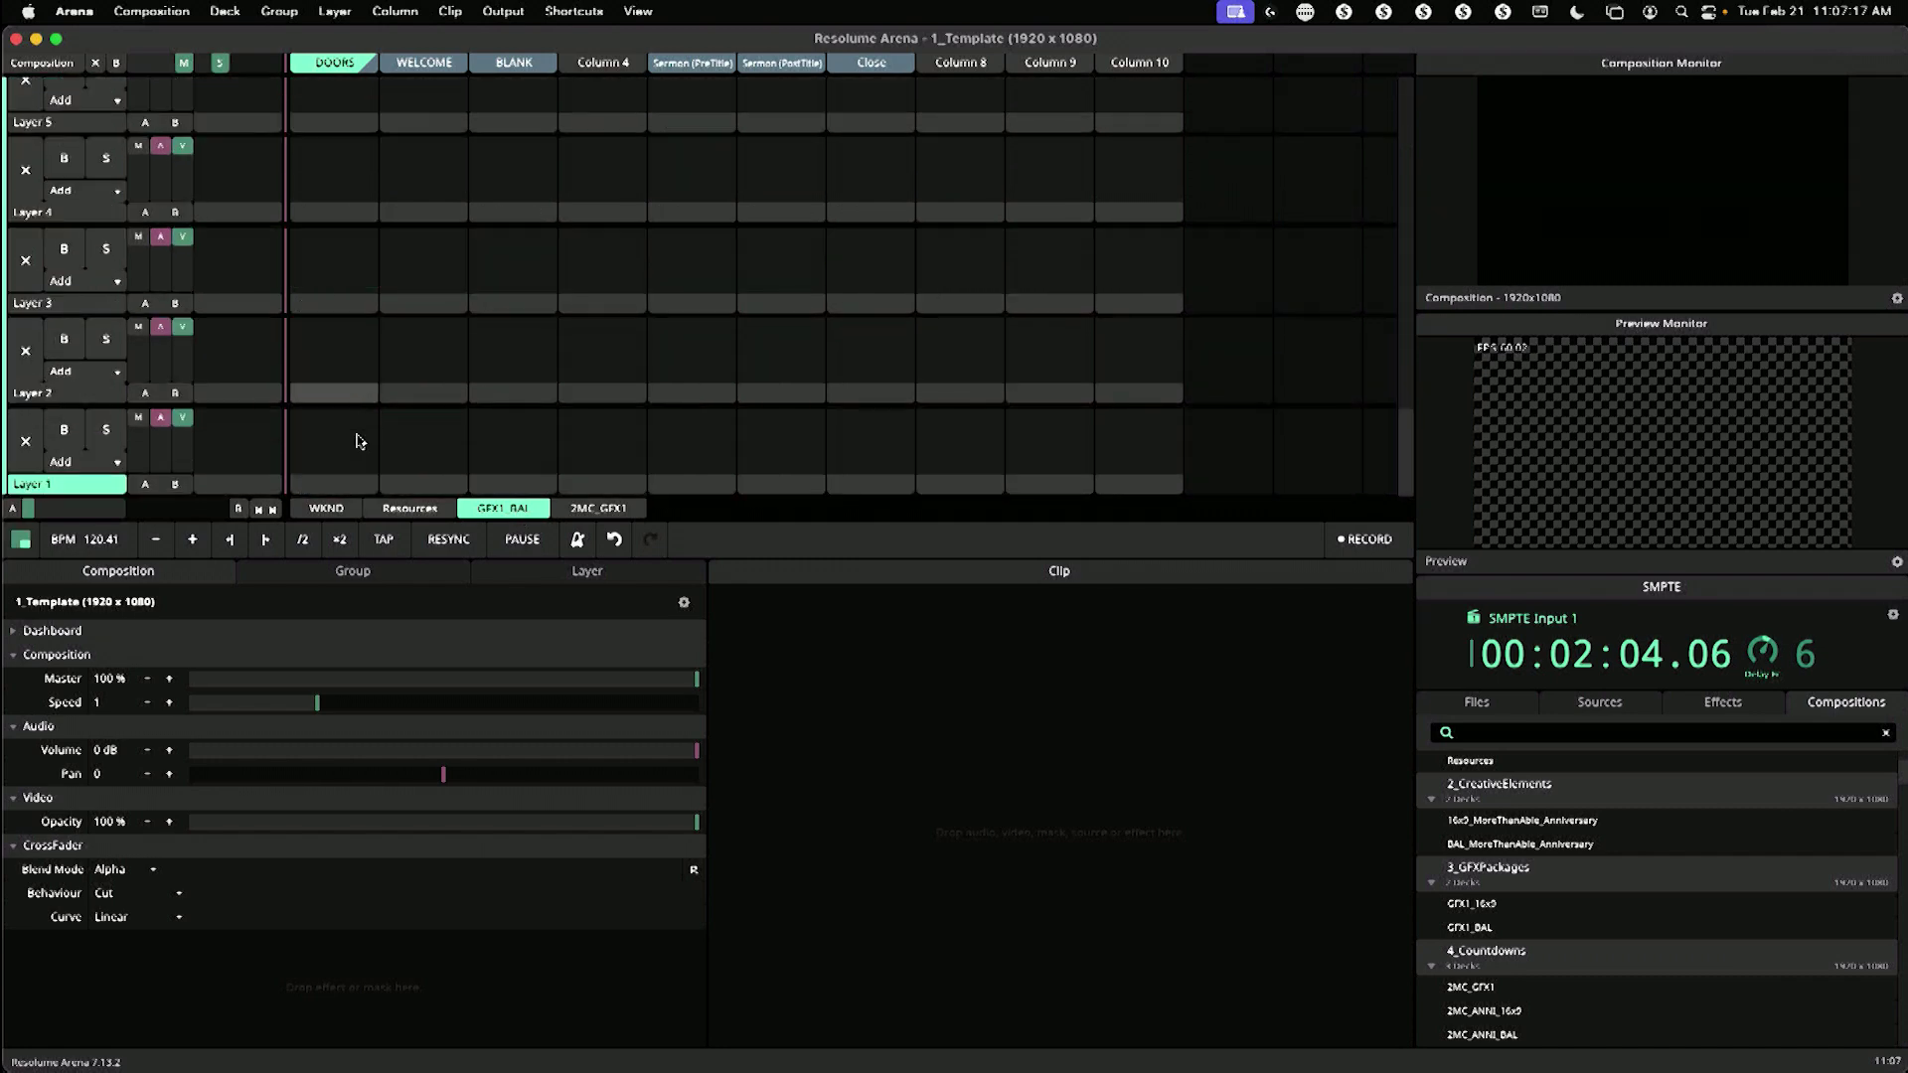
{"action": "left_click", "coordinate": [341, 475]}
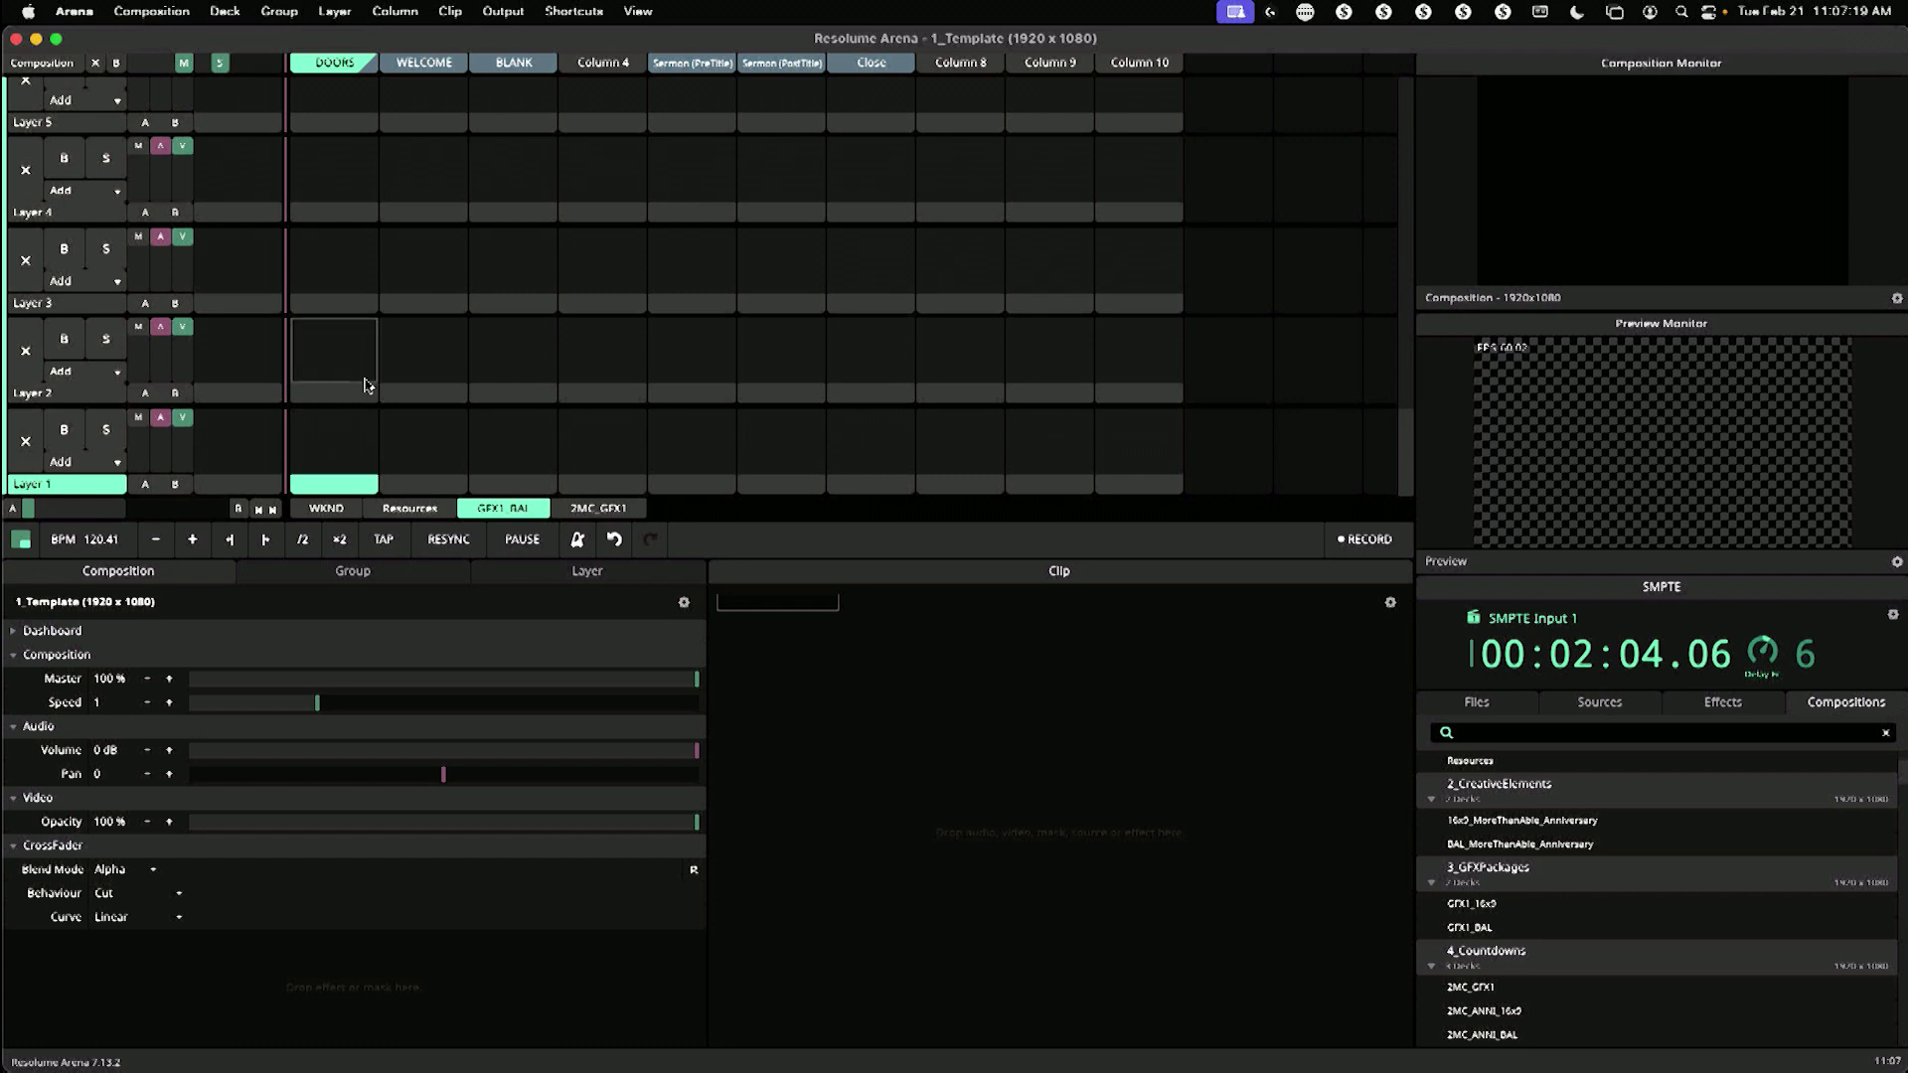
{"action": "scroll", "coordinate": [364, 386], "scroll_direction": "up", "scroll_amount": 5}
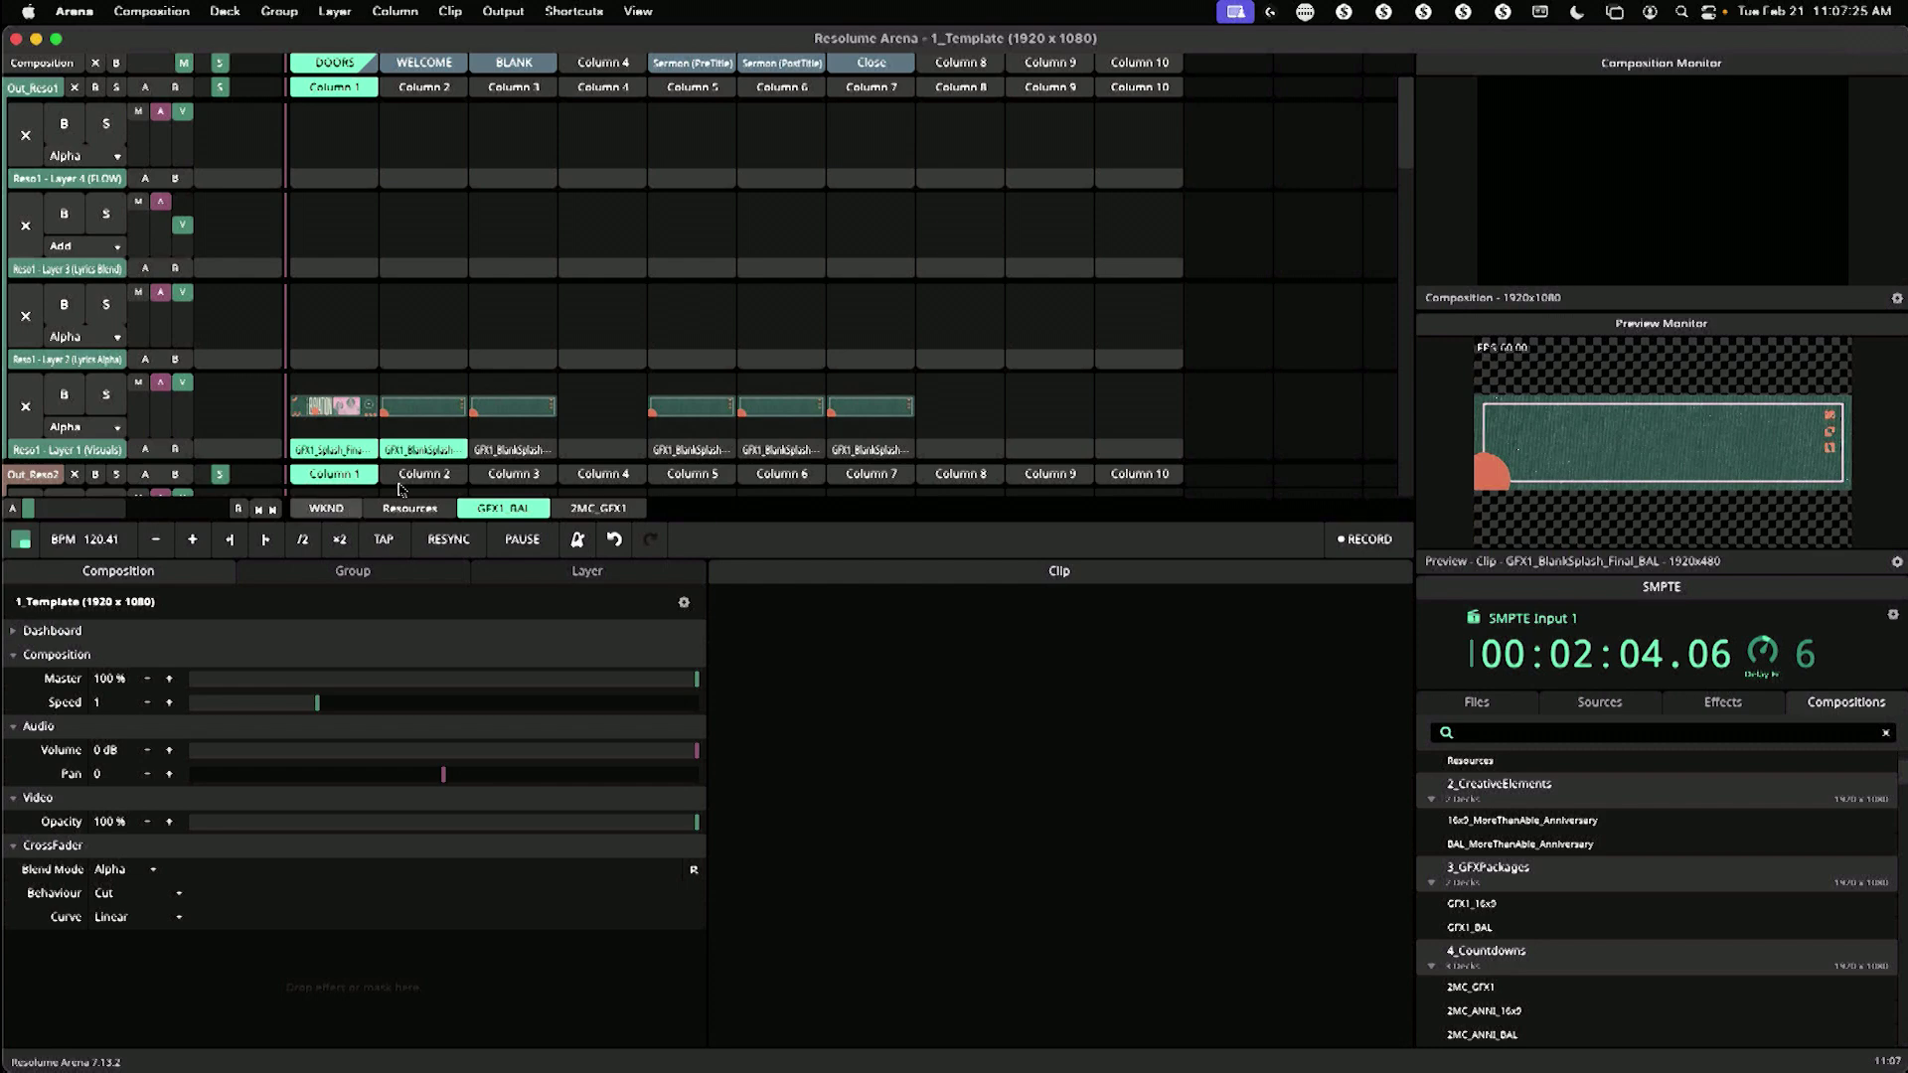
{"action": "left_click", "coordinate": [325, 508]}
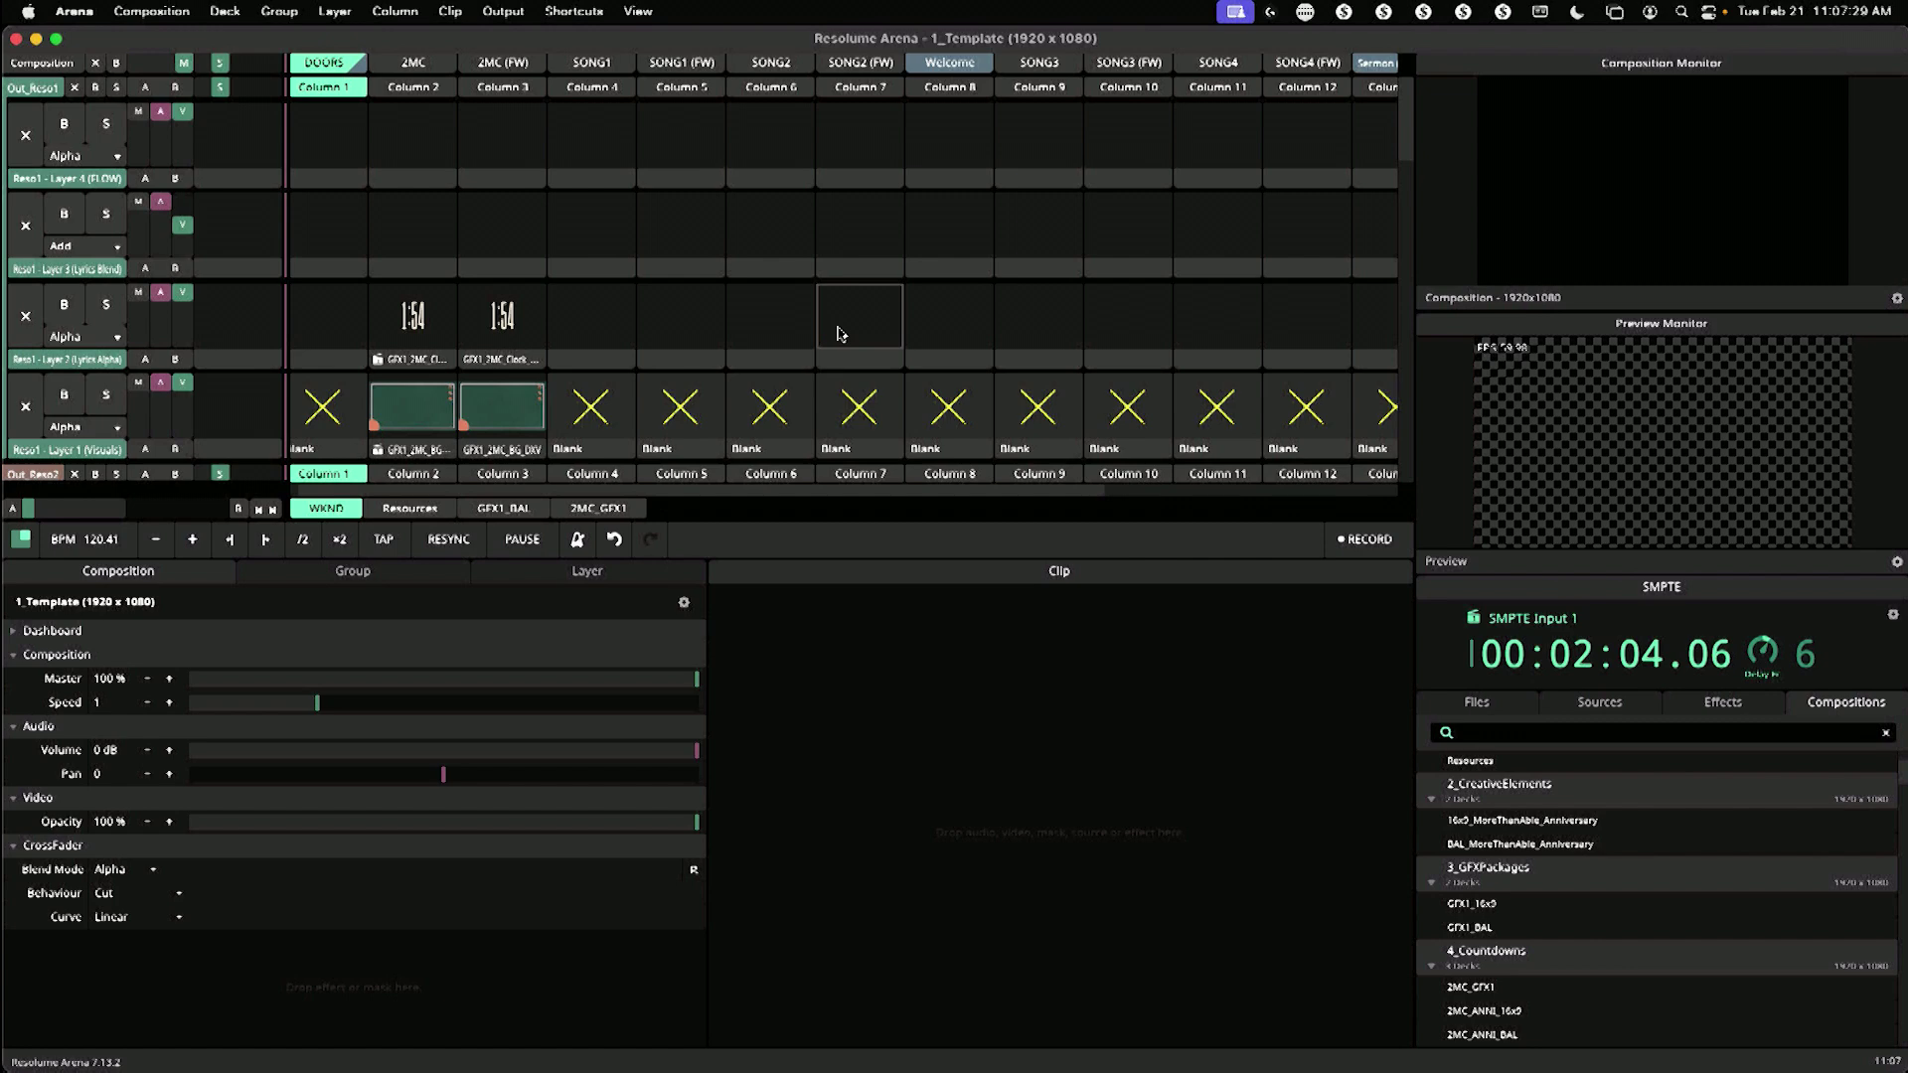
{"action": "scroll", "coordinate": [838, 316], "scroll_direction": "down", "scroll_amount": 5}
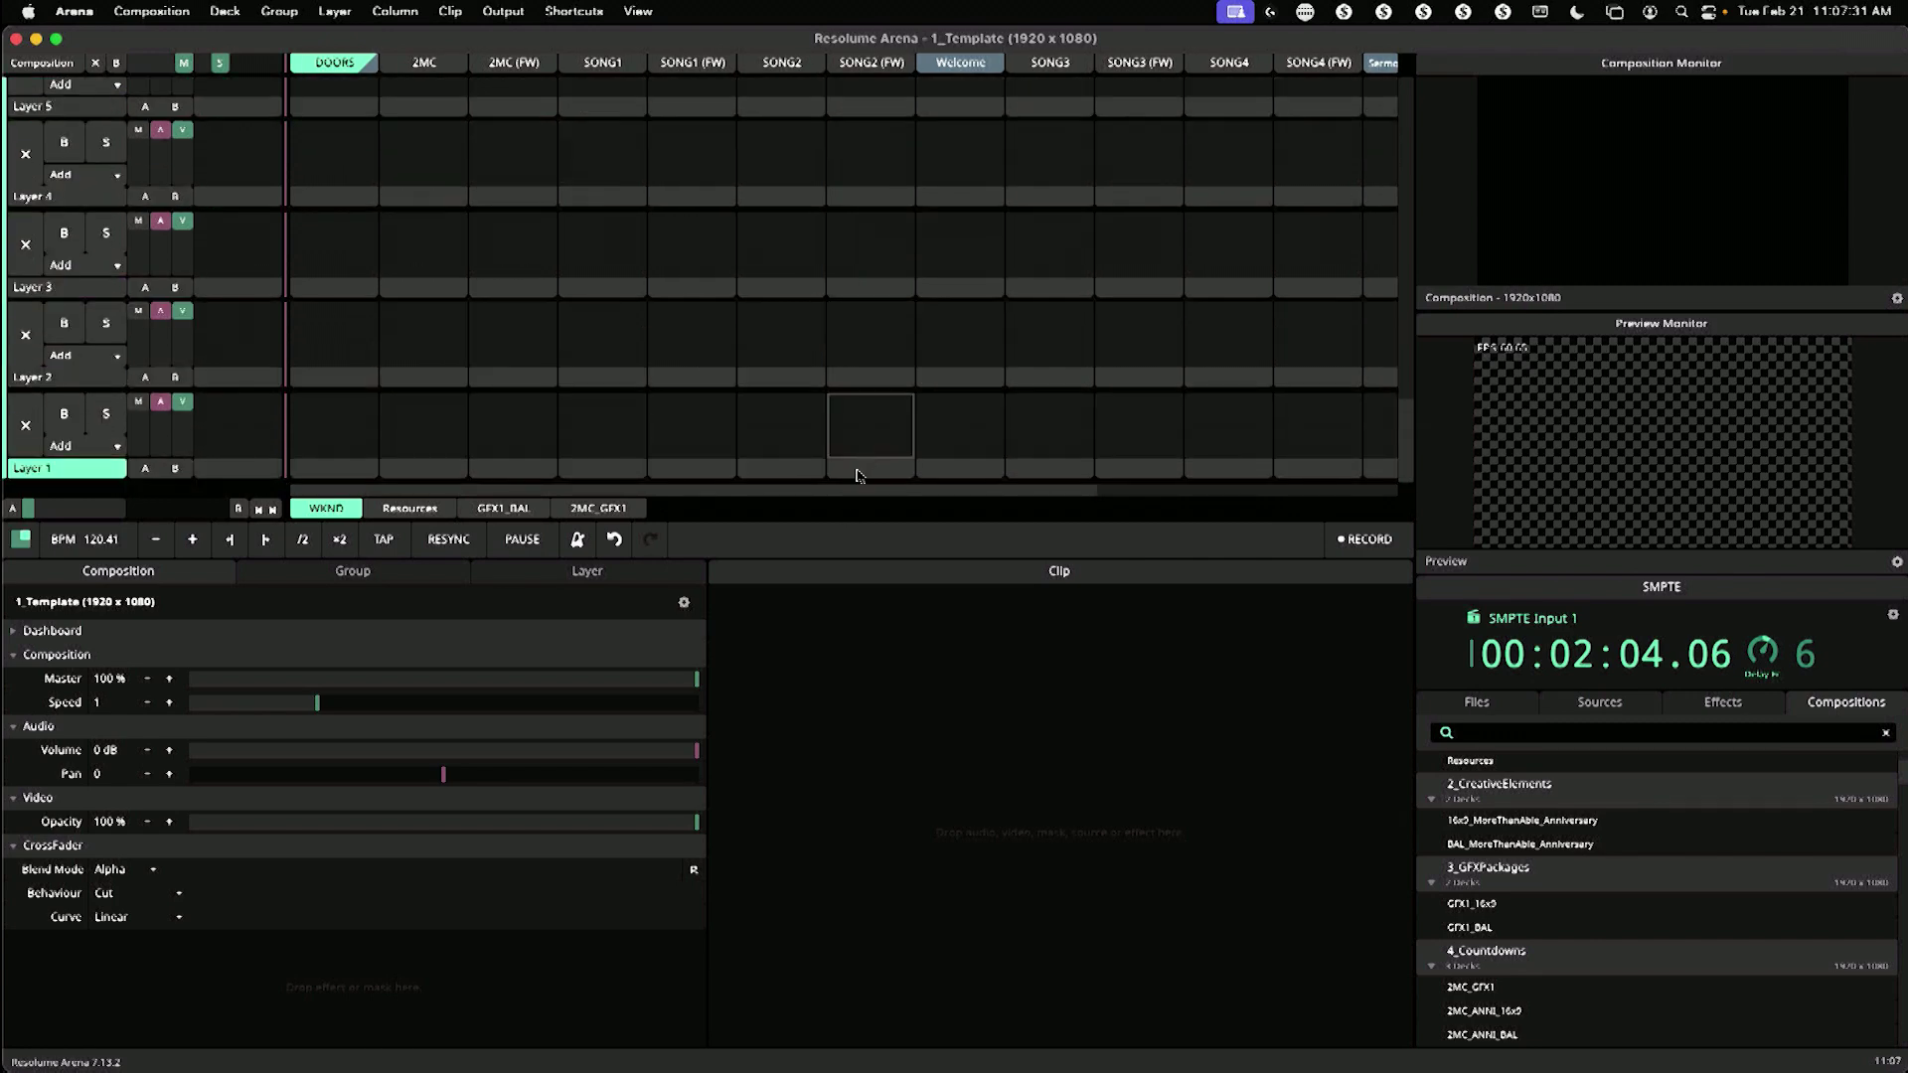
{"action": "left_click", "coordinate": [860, 473]}
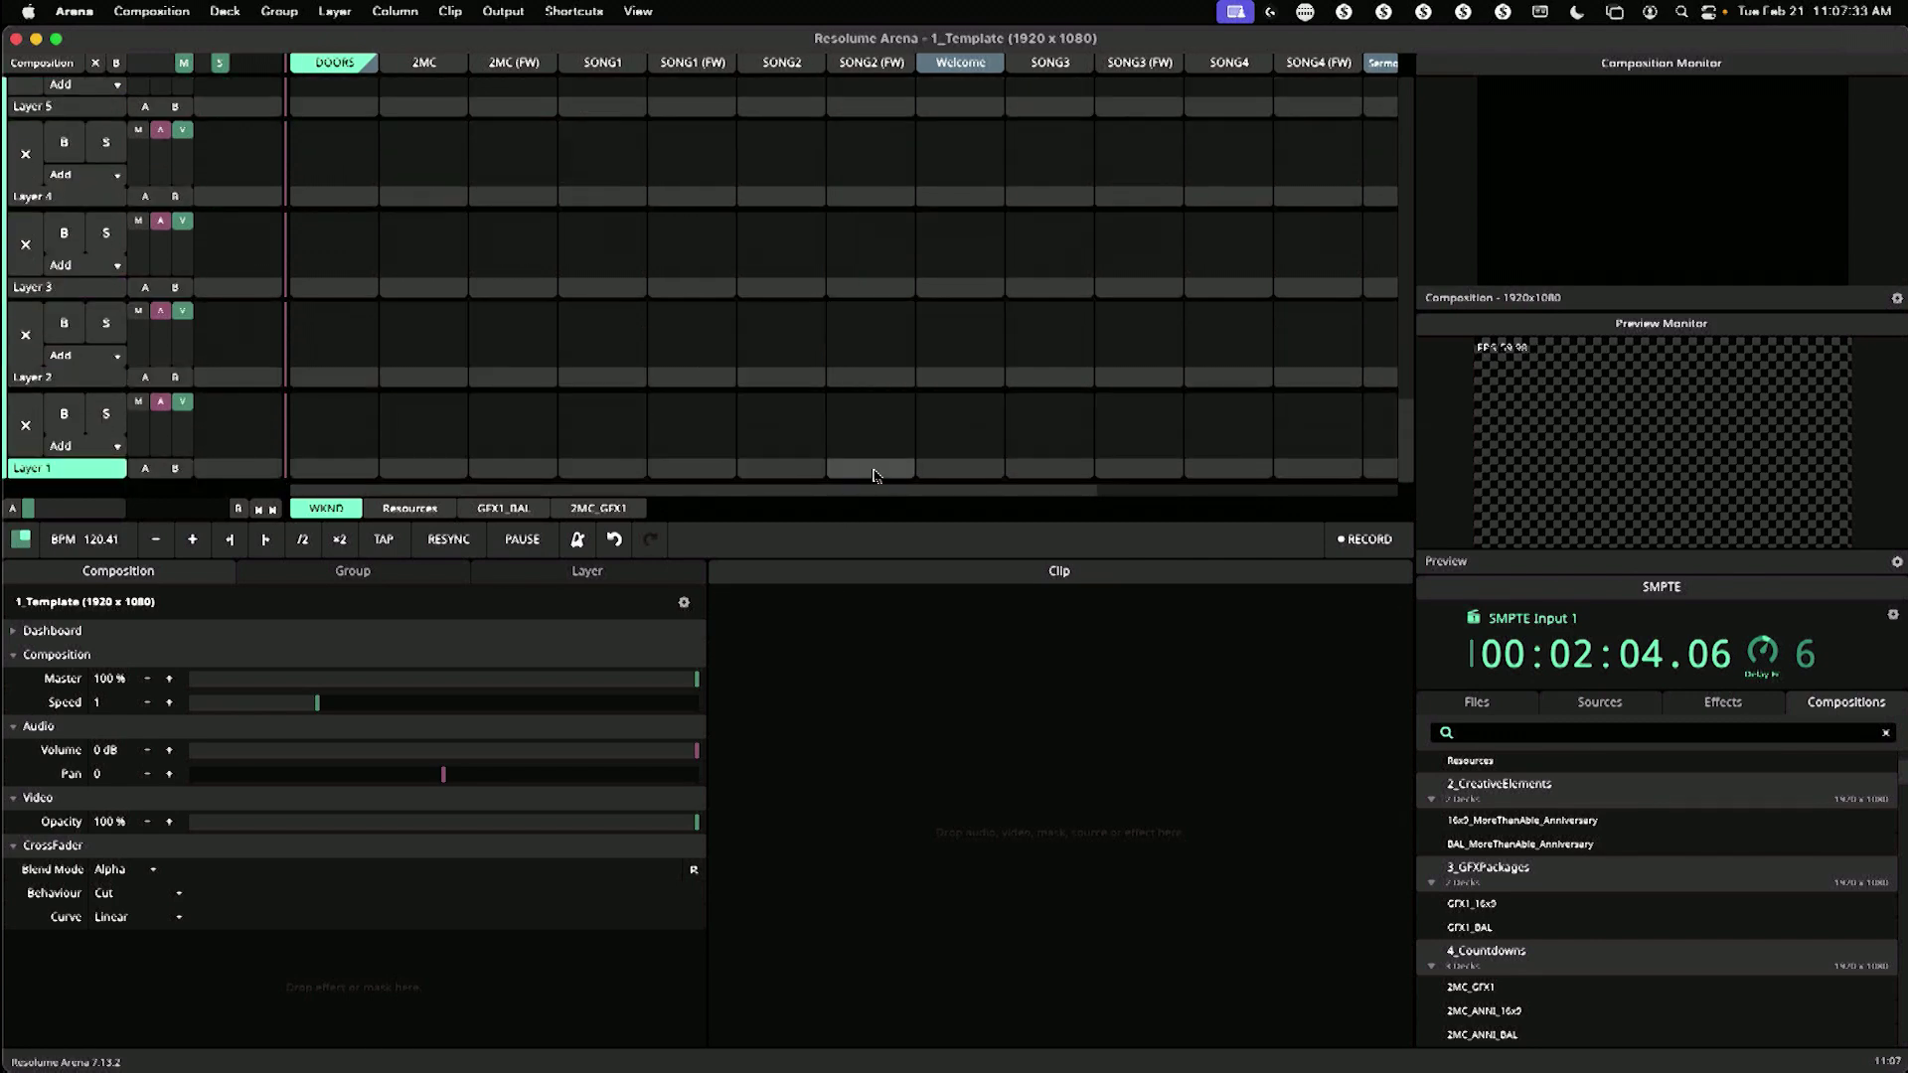
Step: Move the splash clips from the SONG2 (FW) column to the DOORS column of the WKND deck
{"action": "scroll", "coordinate": [874, 475], "scroll_direction": "up", "scroll_amount": 5}
{"action": "scroll", "coordinate": [879, 474], "scroll_direction": "up", "scroll_amount": 1}
{"action": "left_click", "coordinate": [857, 408]}
{"action": "key", "text": "Delete"}
{"action": "scroll", "coordinate": [435, 314], "scroll_direction": "down", "scroll_amount": 3}
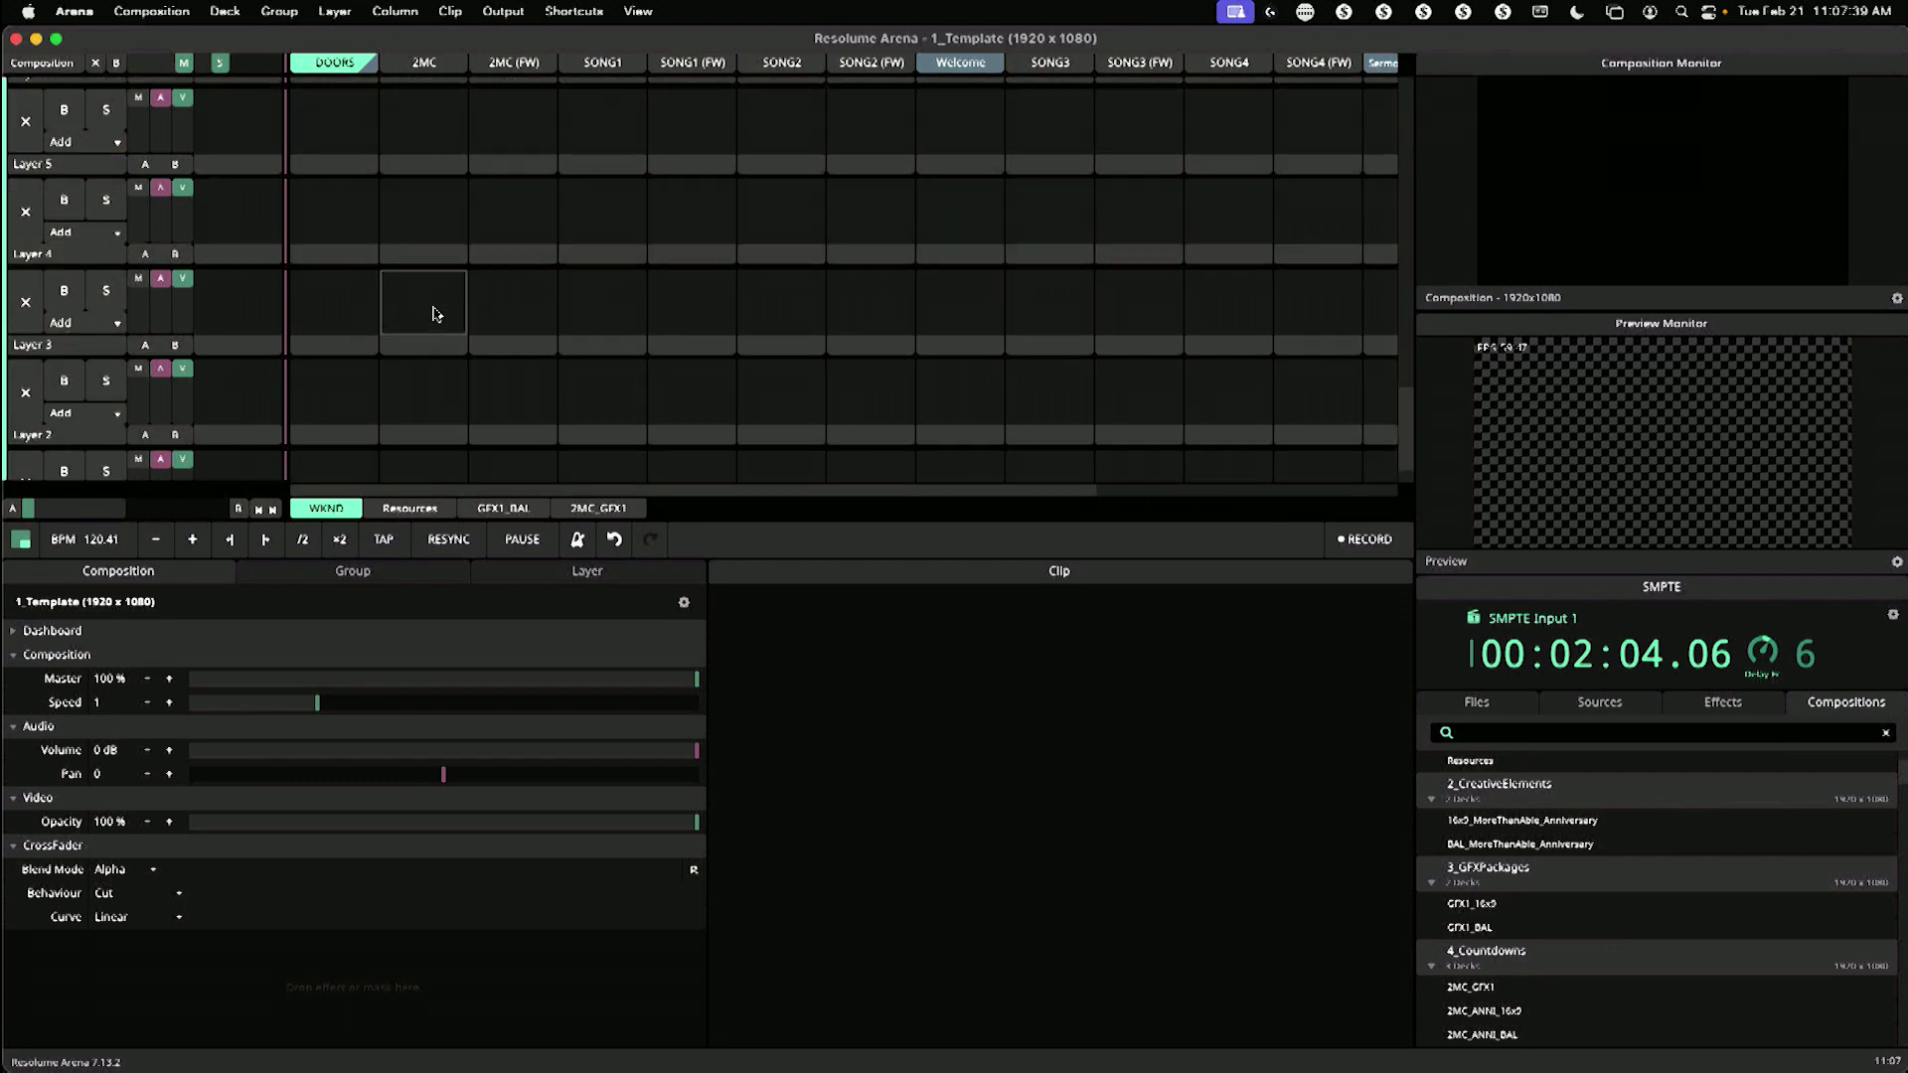
{"action": "scroll", "coordinate": [434, 314], "scroll_direction": "down", "scroll_amount": 3}
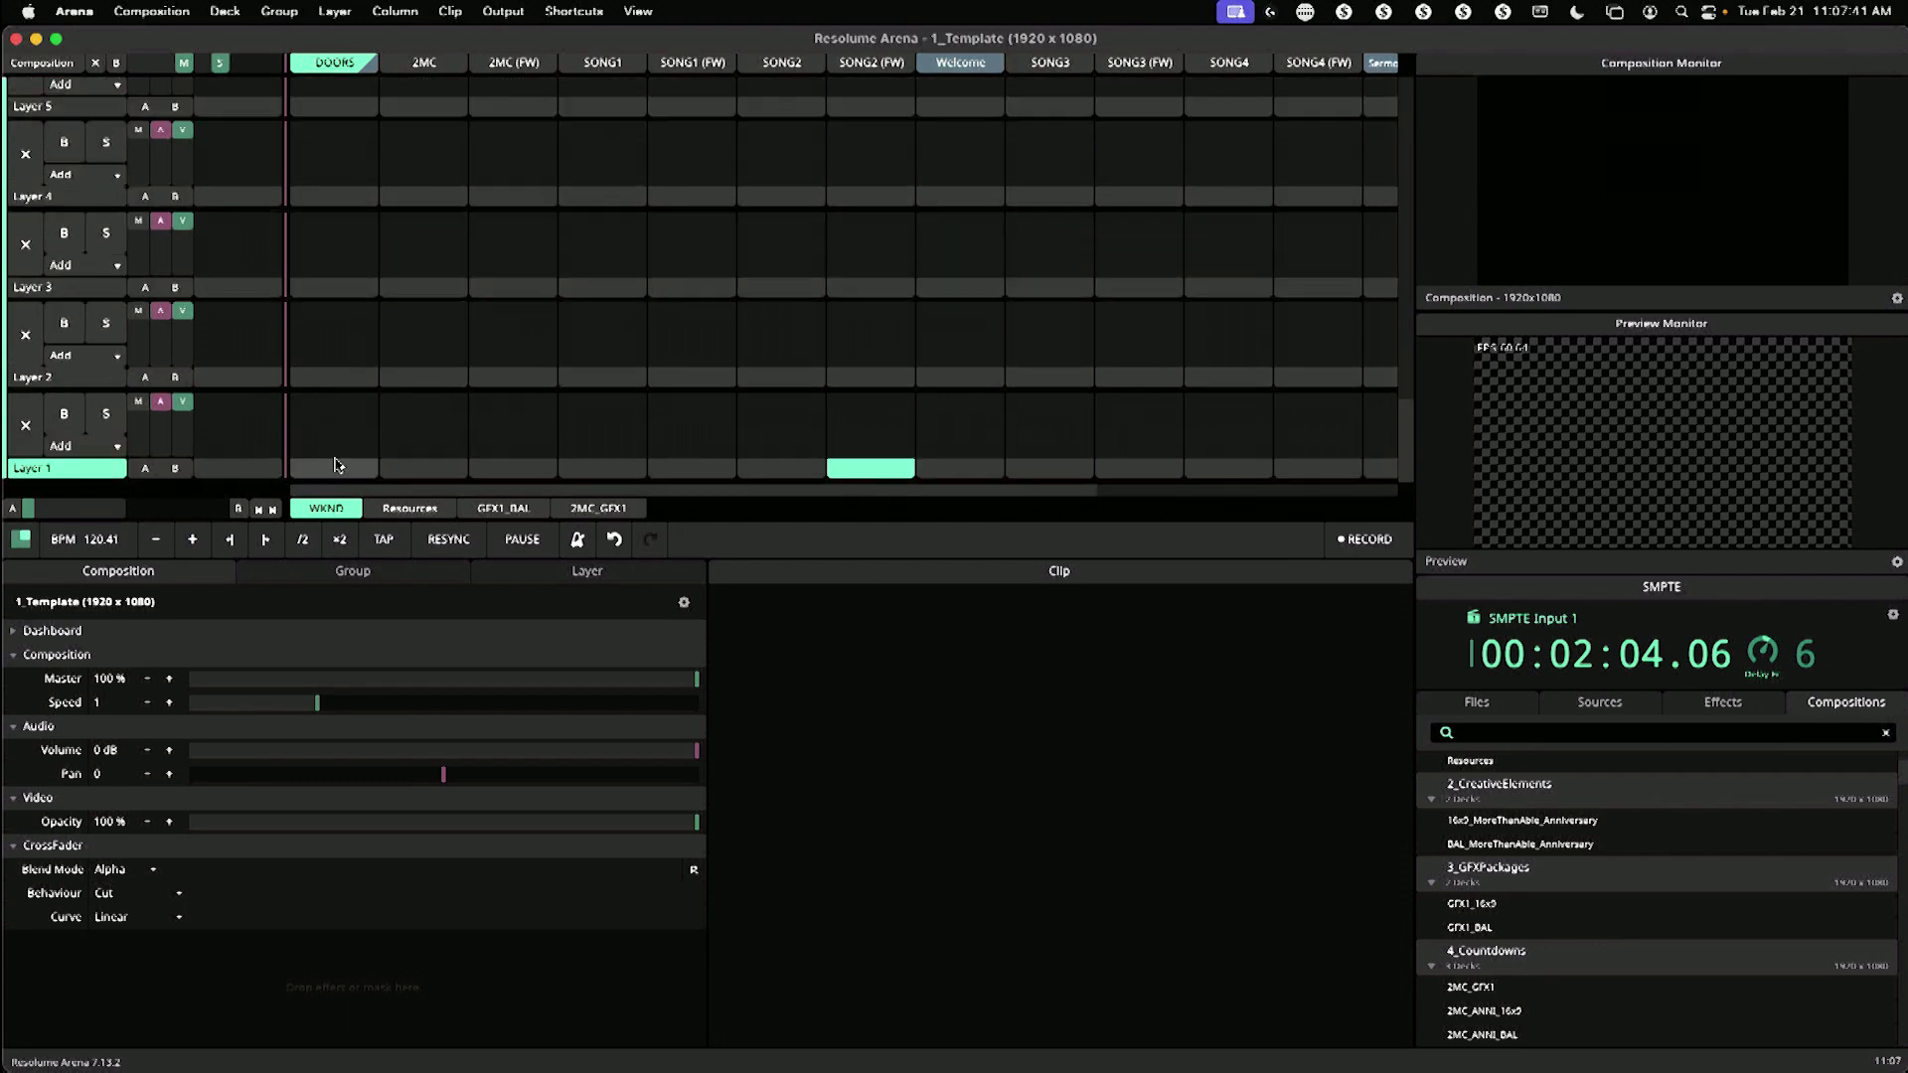
{"action": "left_click", "coordinate": [334, 467]}
{"action": "scroll", "coordinate": [429, 357], "scroll_direction": "up", "scroll_amount": 5}
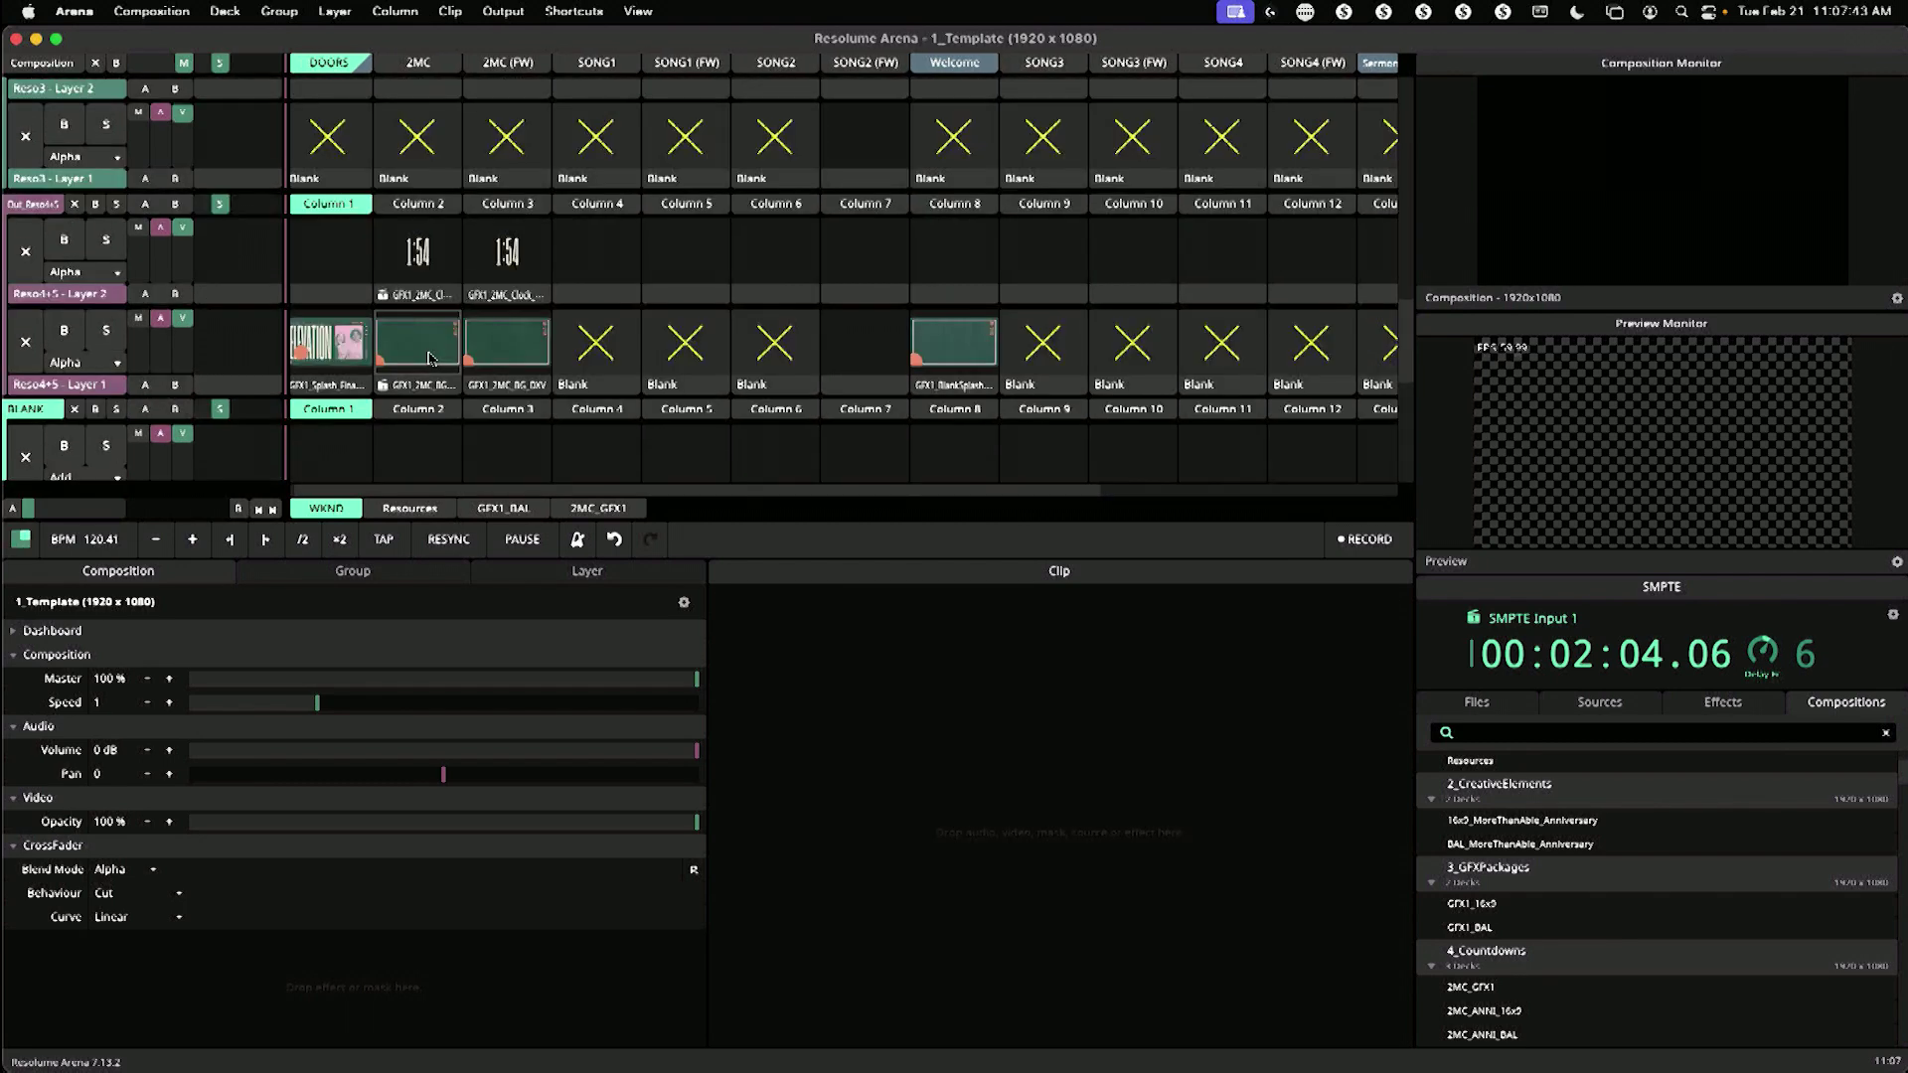
Step: Copy the clips of the Welcome column on all layers and paste them into the Close column of the WKND deck
{"action": "scroll", "coordinate": [960, 328], "scroll_direction": "down", "scroll_amount": 5}
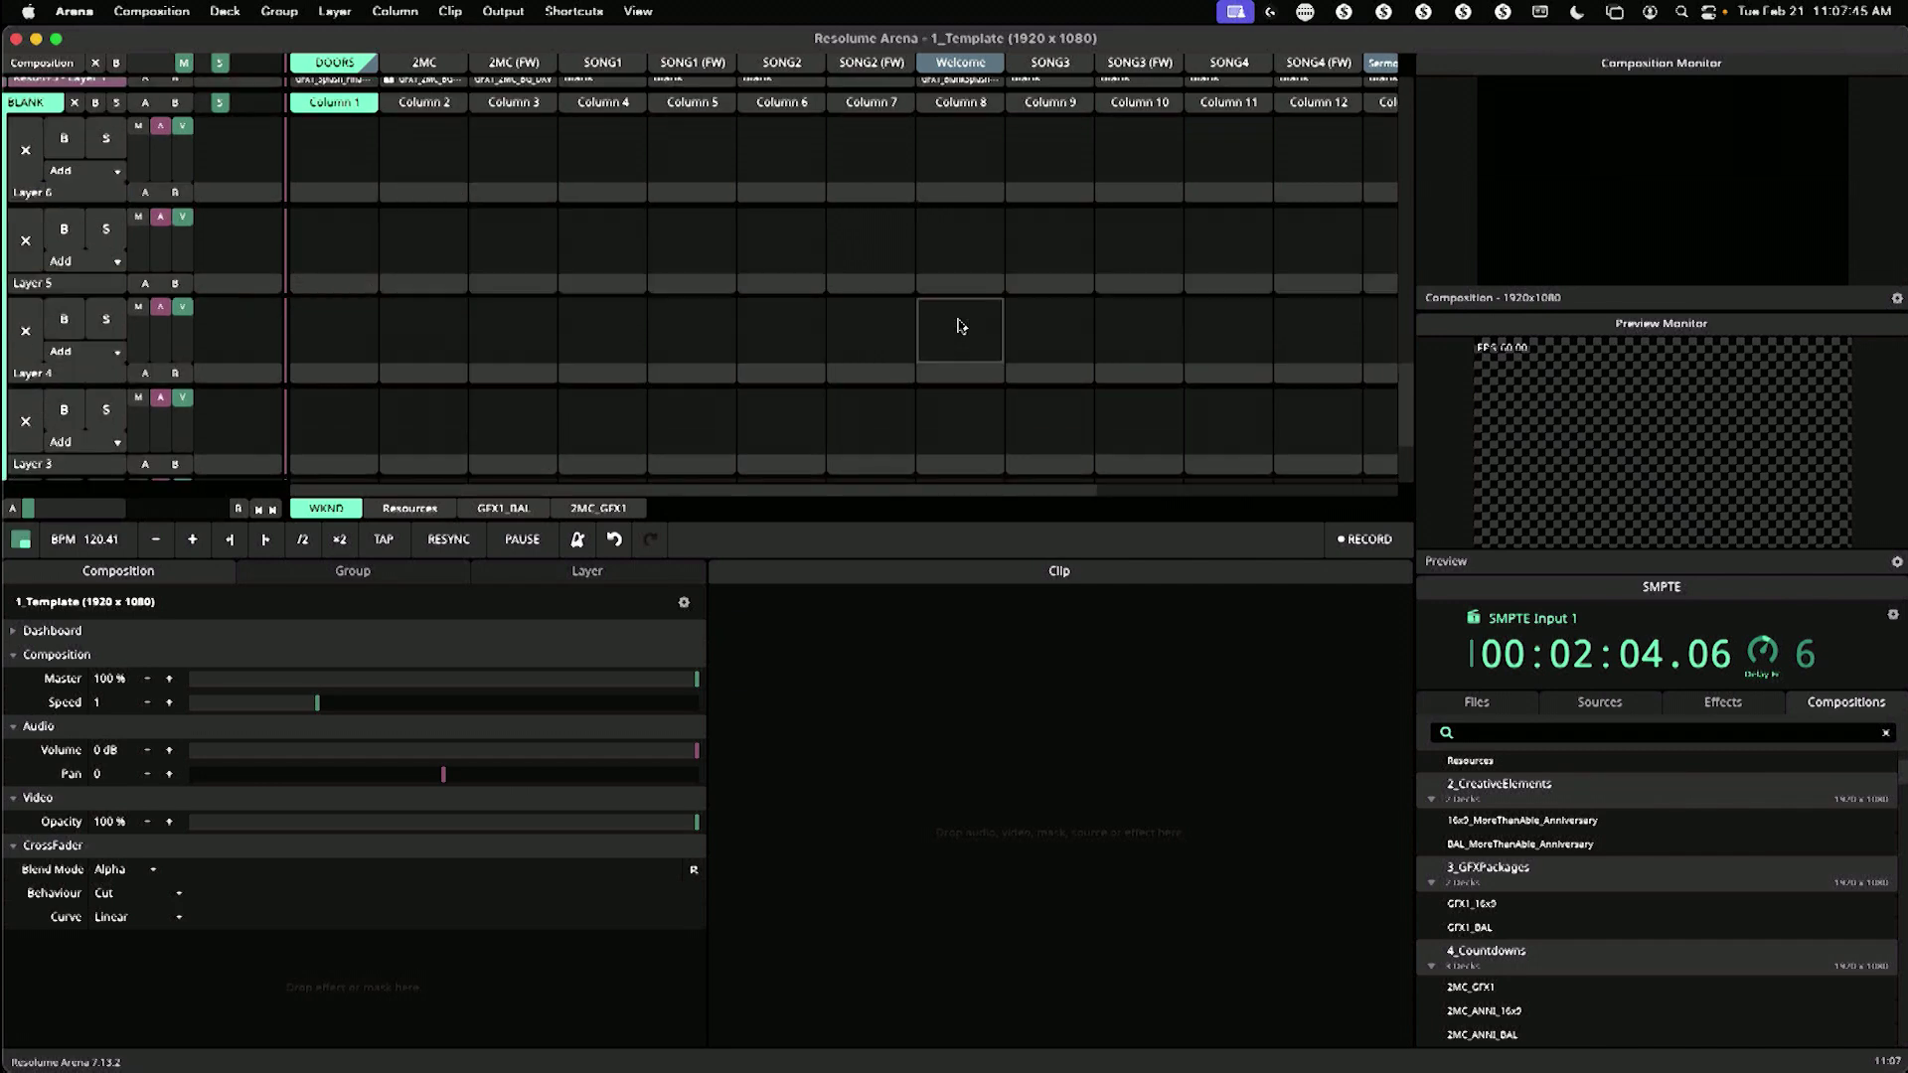
{"action": "left_click", "coordinate": [963, 467]}
{"action": "scroll", "coordinate": [963, 475], "scroll_direction": "up", "scroll_amount": 5}
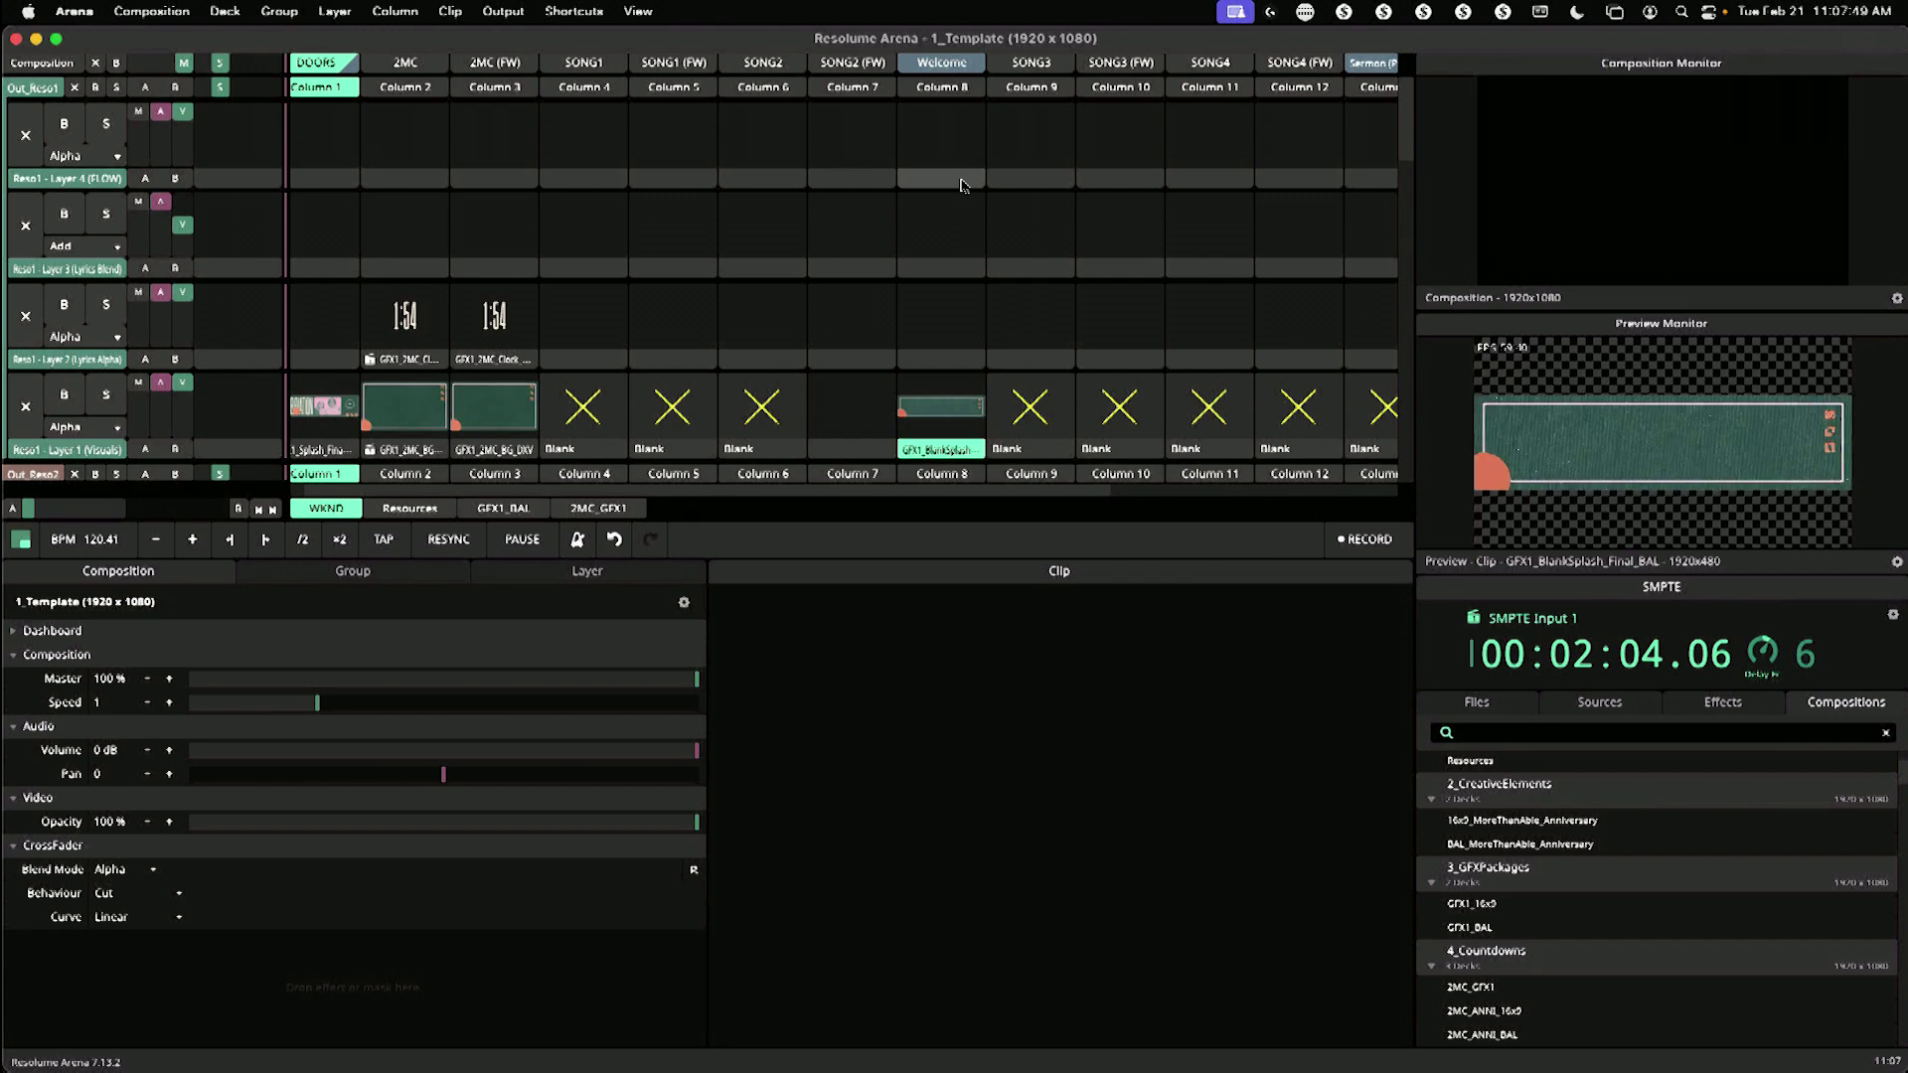
{"action": "scroll", "coordinate": [1048, 261], "scroll_direction": "right", "scroll_amount": 4}
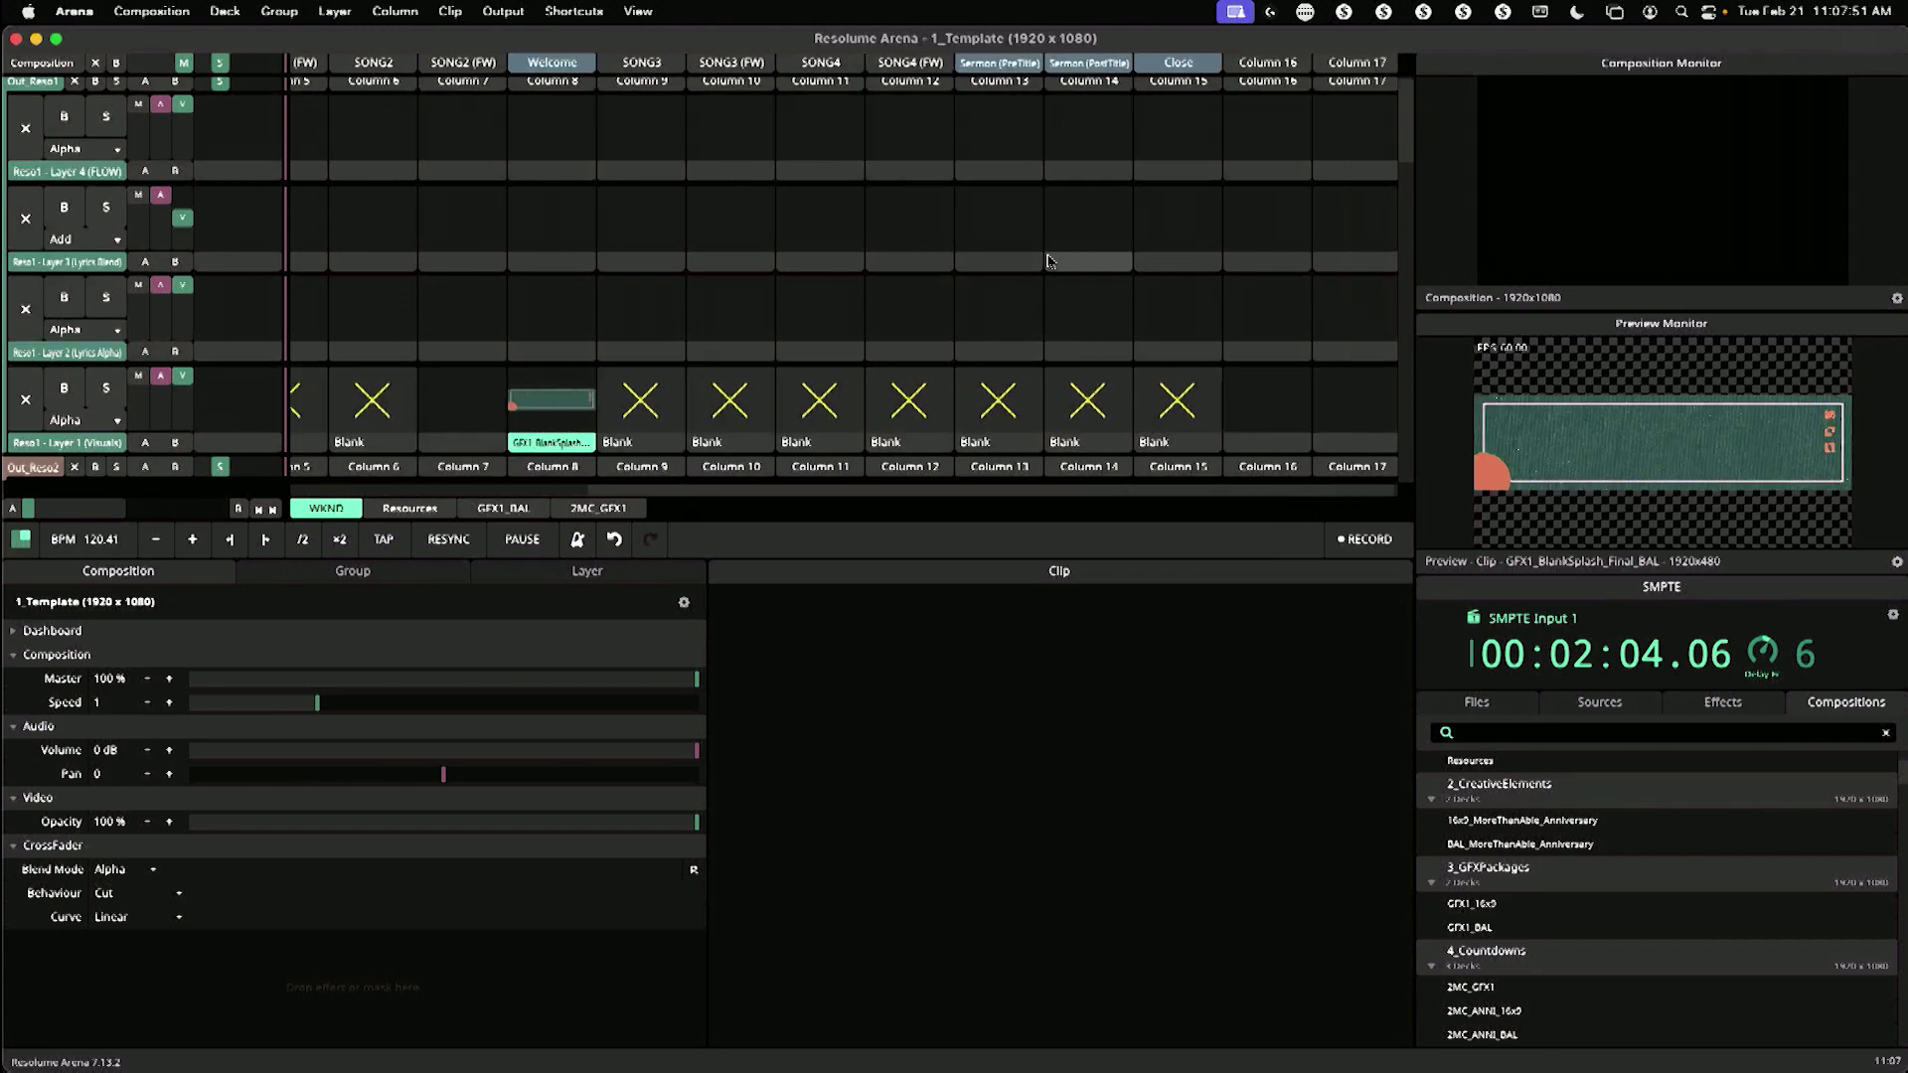
{"action": "scroll", "coordinate": [1047, 261], "scroll_direction": "down", "scroll_amount": 5}
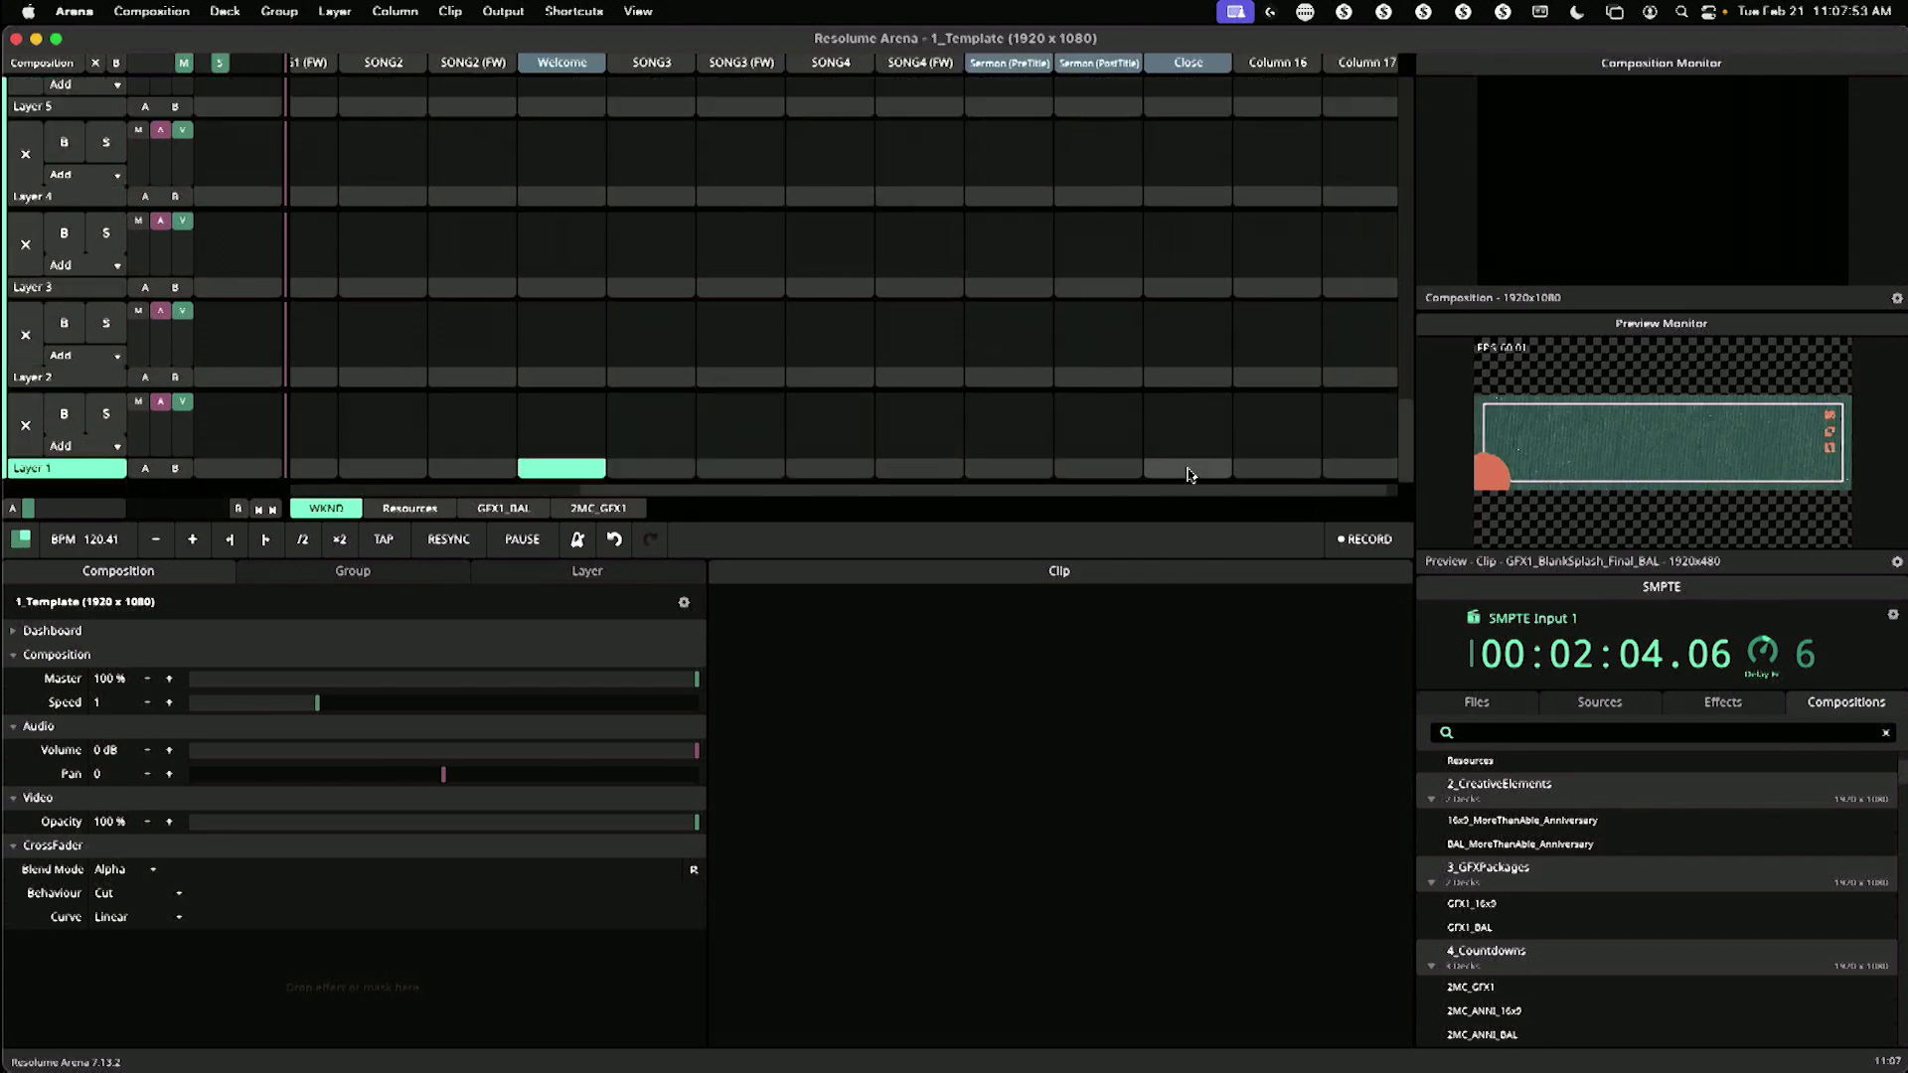
{"action": "left_click", "coordinate": [1189, 471]}
{"action": "scroll", "coordinate": [1168, 271], "scroll_direction": "up", "scroll_amount": 5}
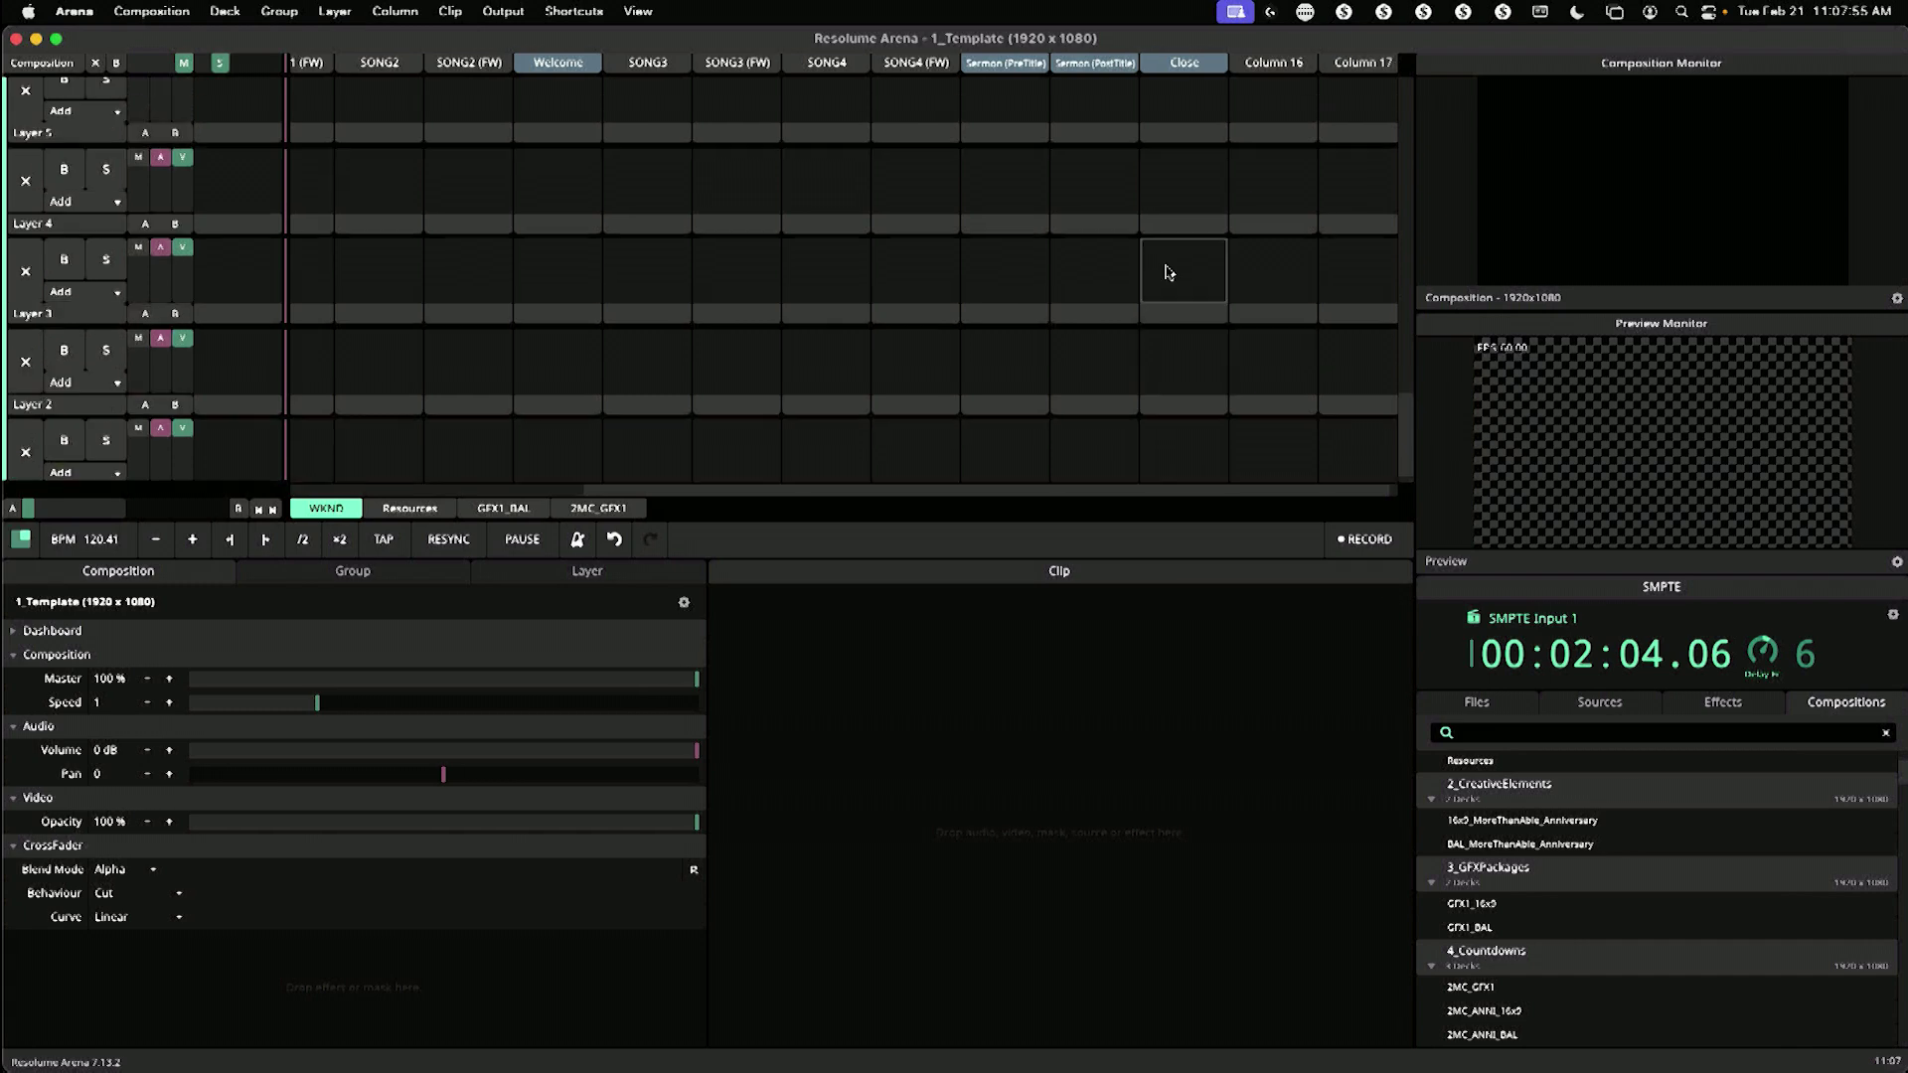
{"action": "scroll", "coordinate": [1168, 271], "scroll_direction": "left", "scroll_amount": 5}
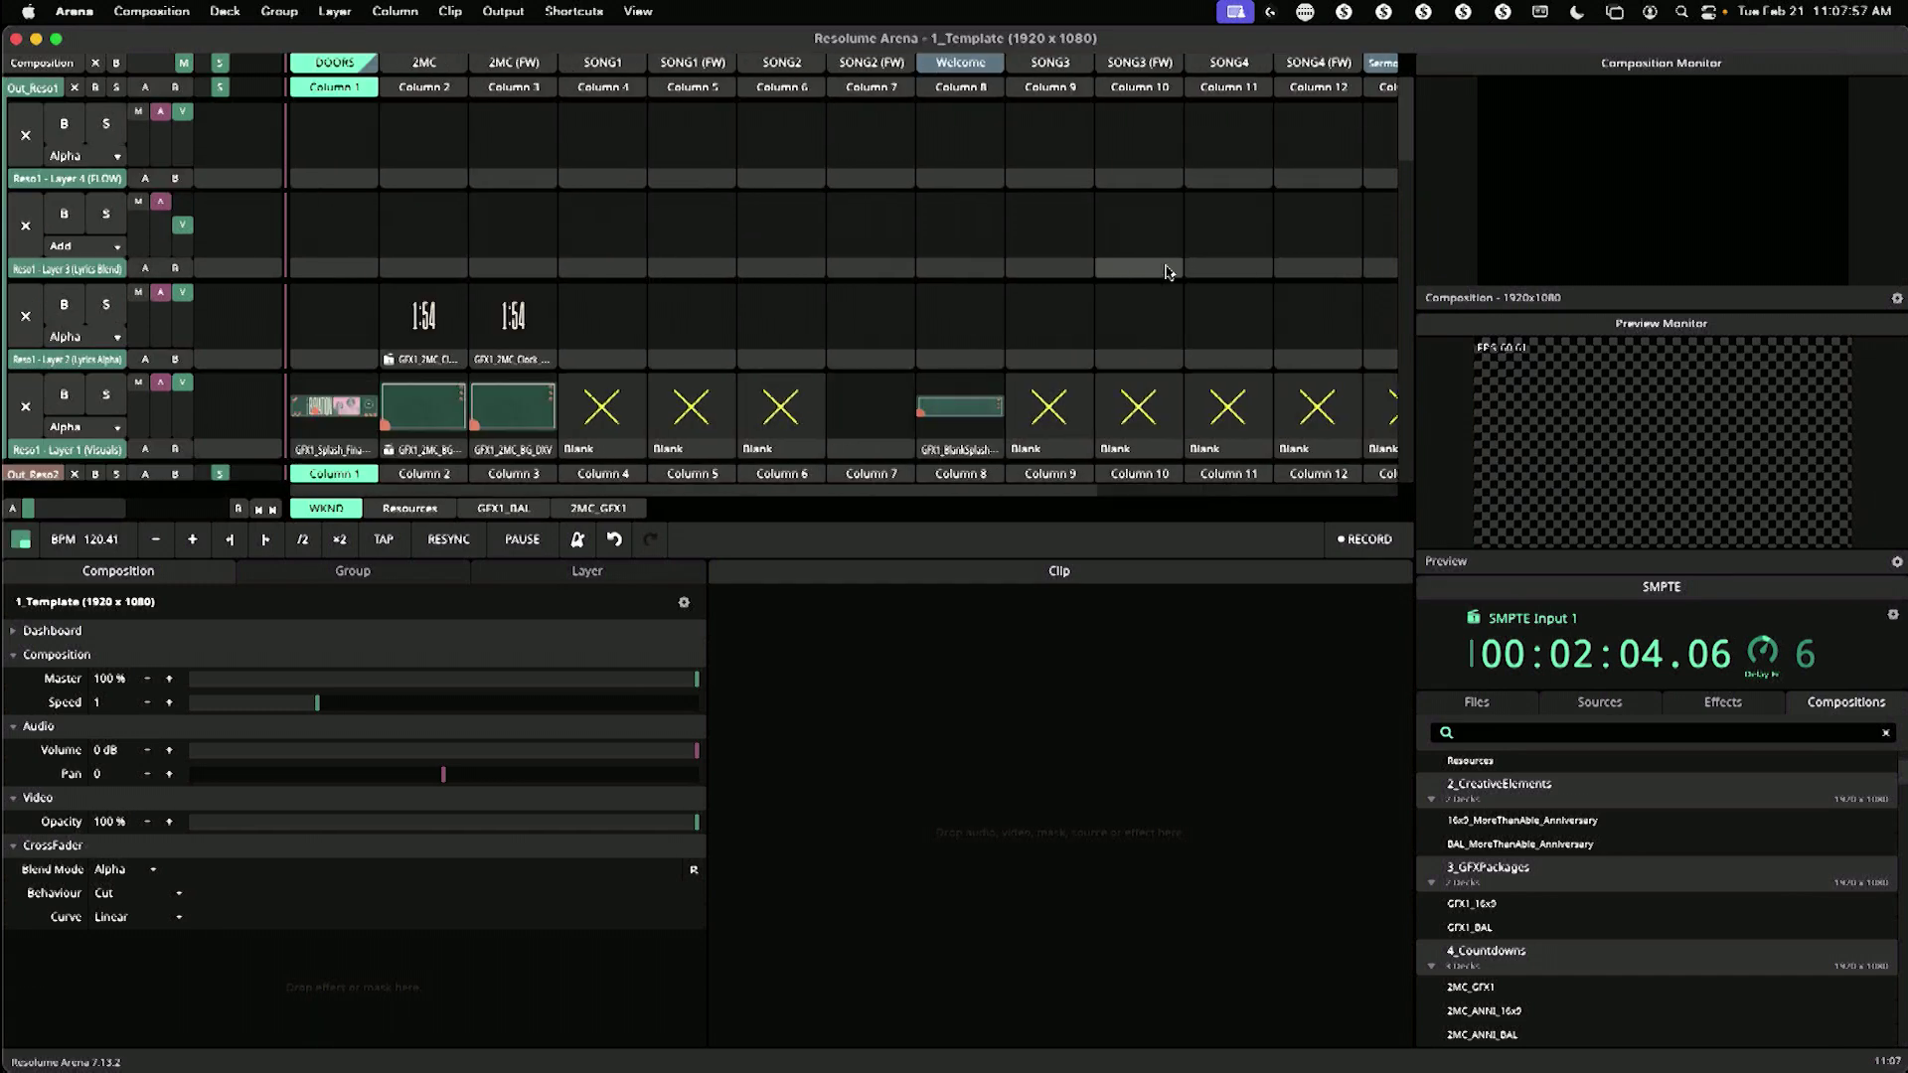
Step: Copy the FLOW Group video router clip from the Resources deck into the SONG1 column of the WKND deck on Reso1 - Layer 4 (FLOW)
{"action": "left_click", "coordinate": [423, 509]}
{"action": "left_click", "coordinate": [422, 175]}
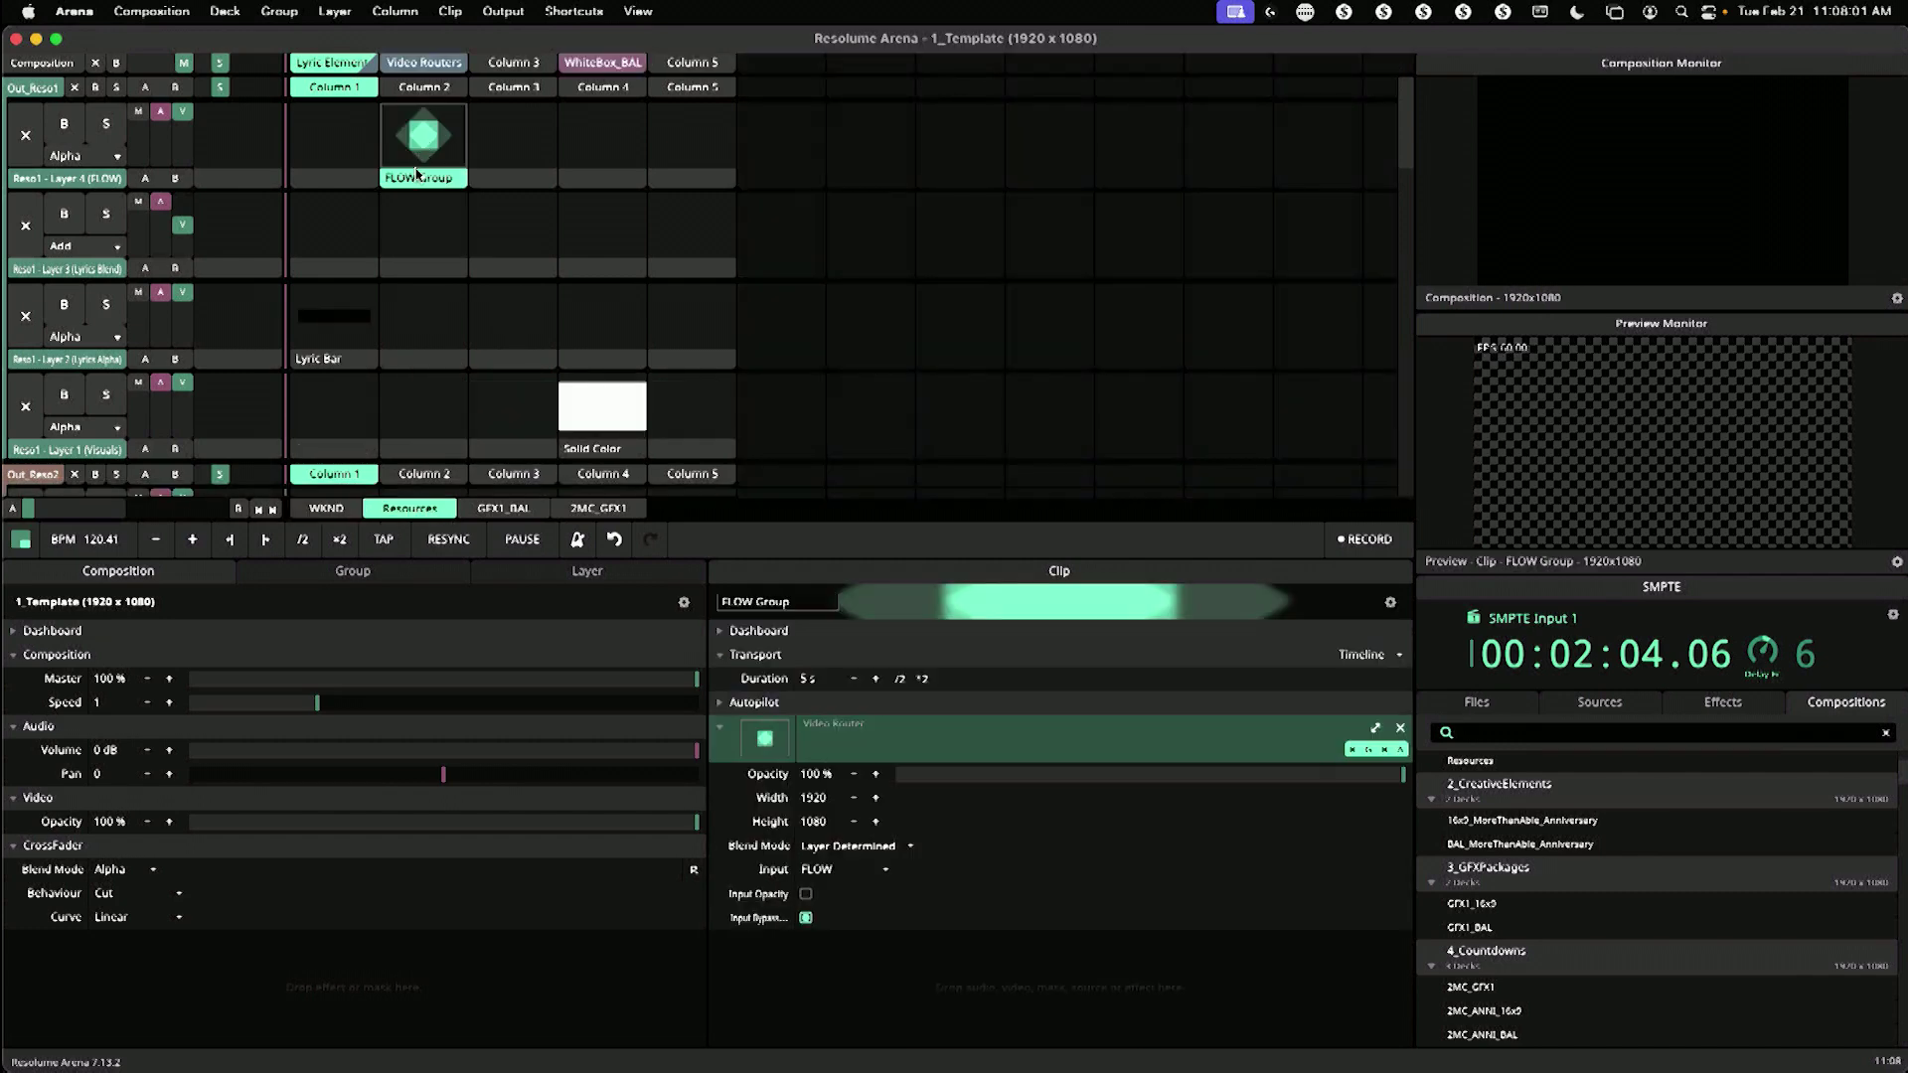
{"action": "right_click", "coordinate": [429, 180]}
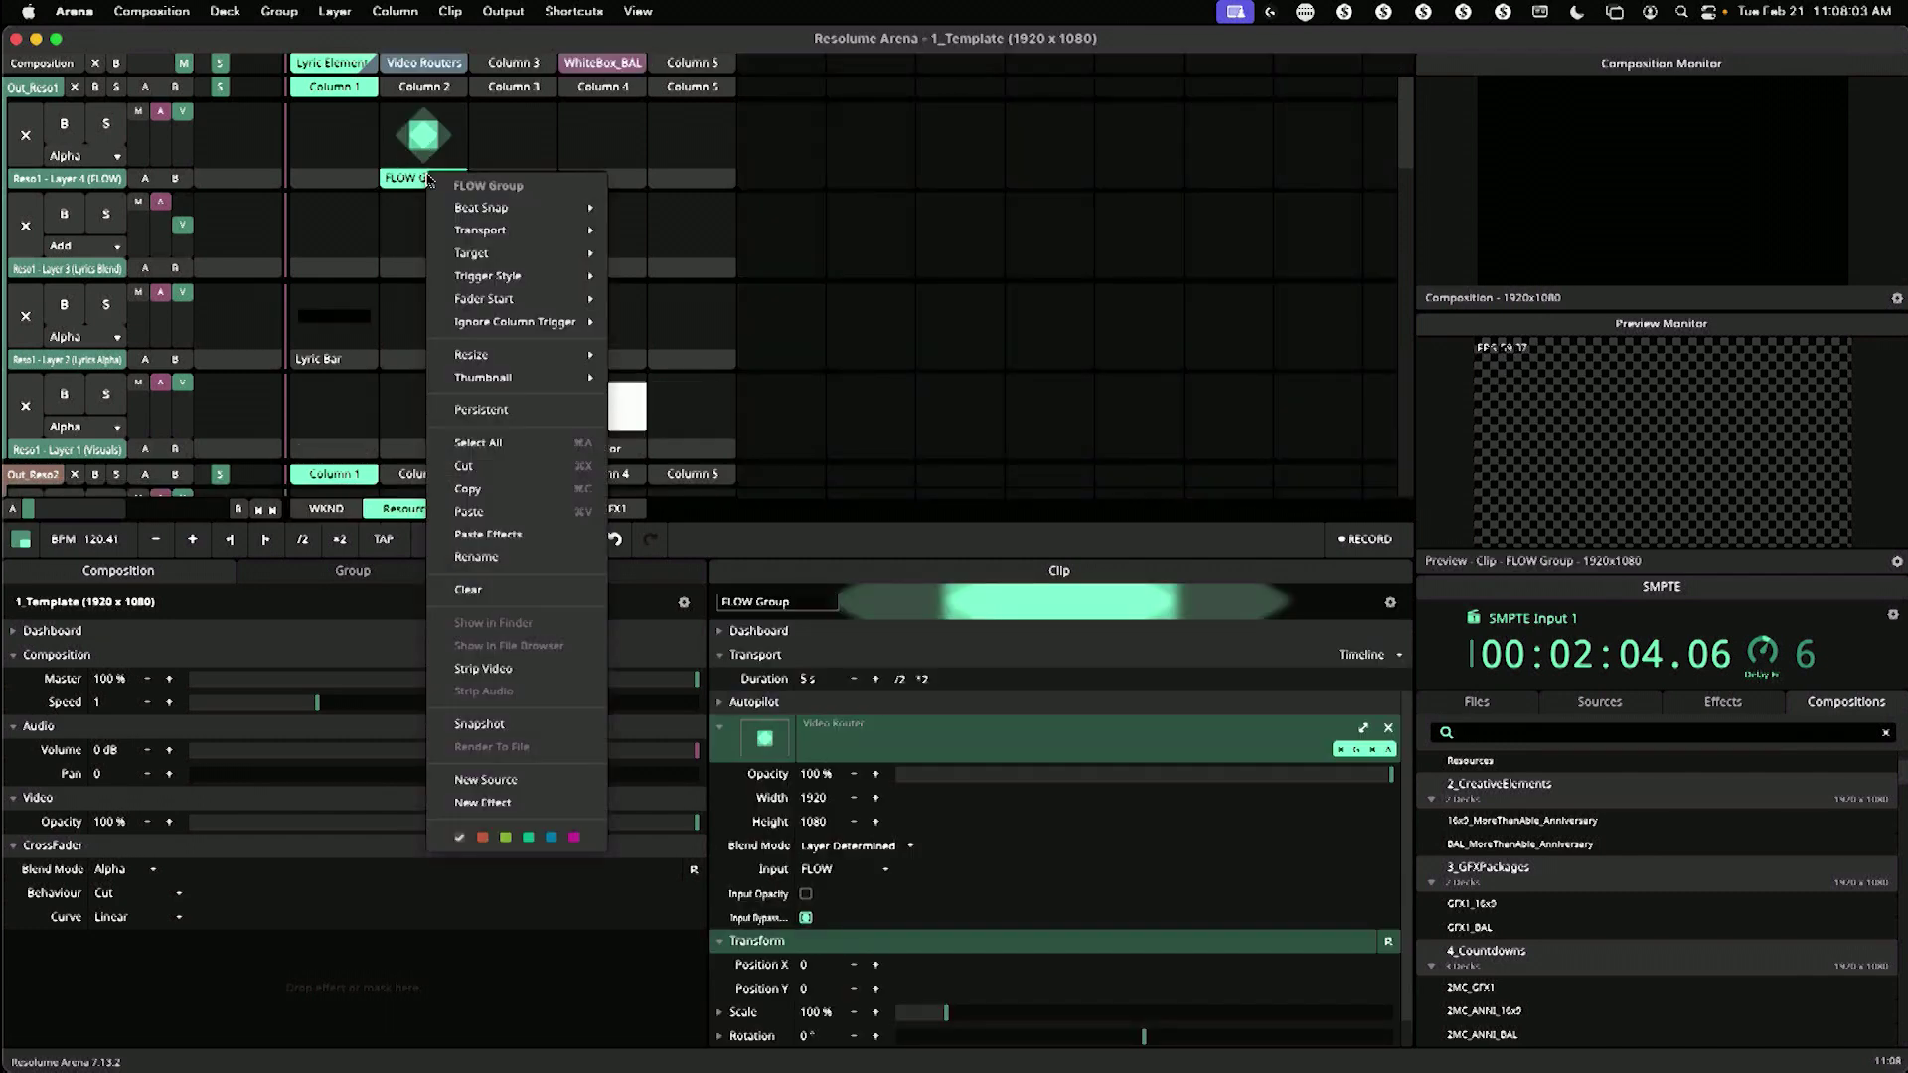
{"action": "left_click", "coordinate": [503, 493]}
{"action": "left_click", "coordinate": [326, 507]}
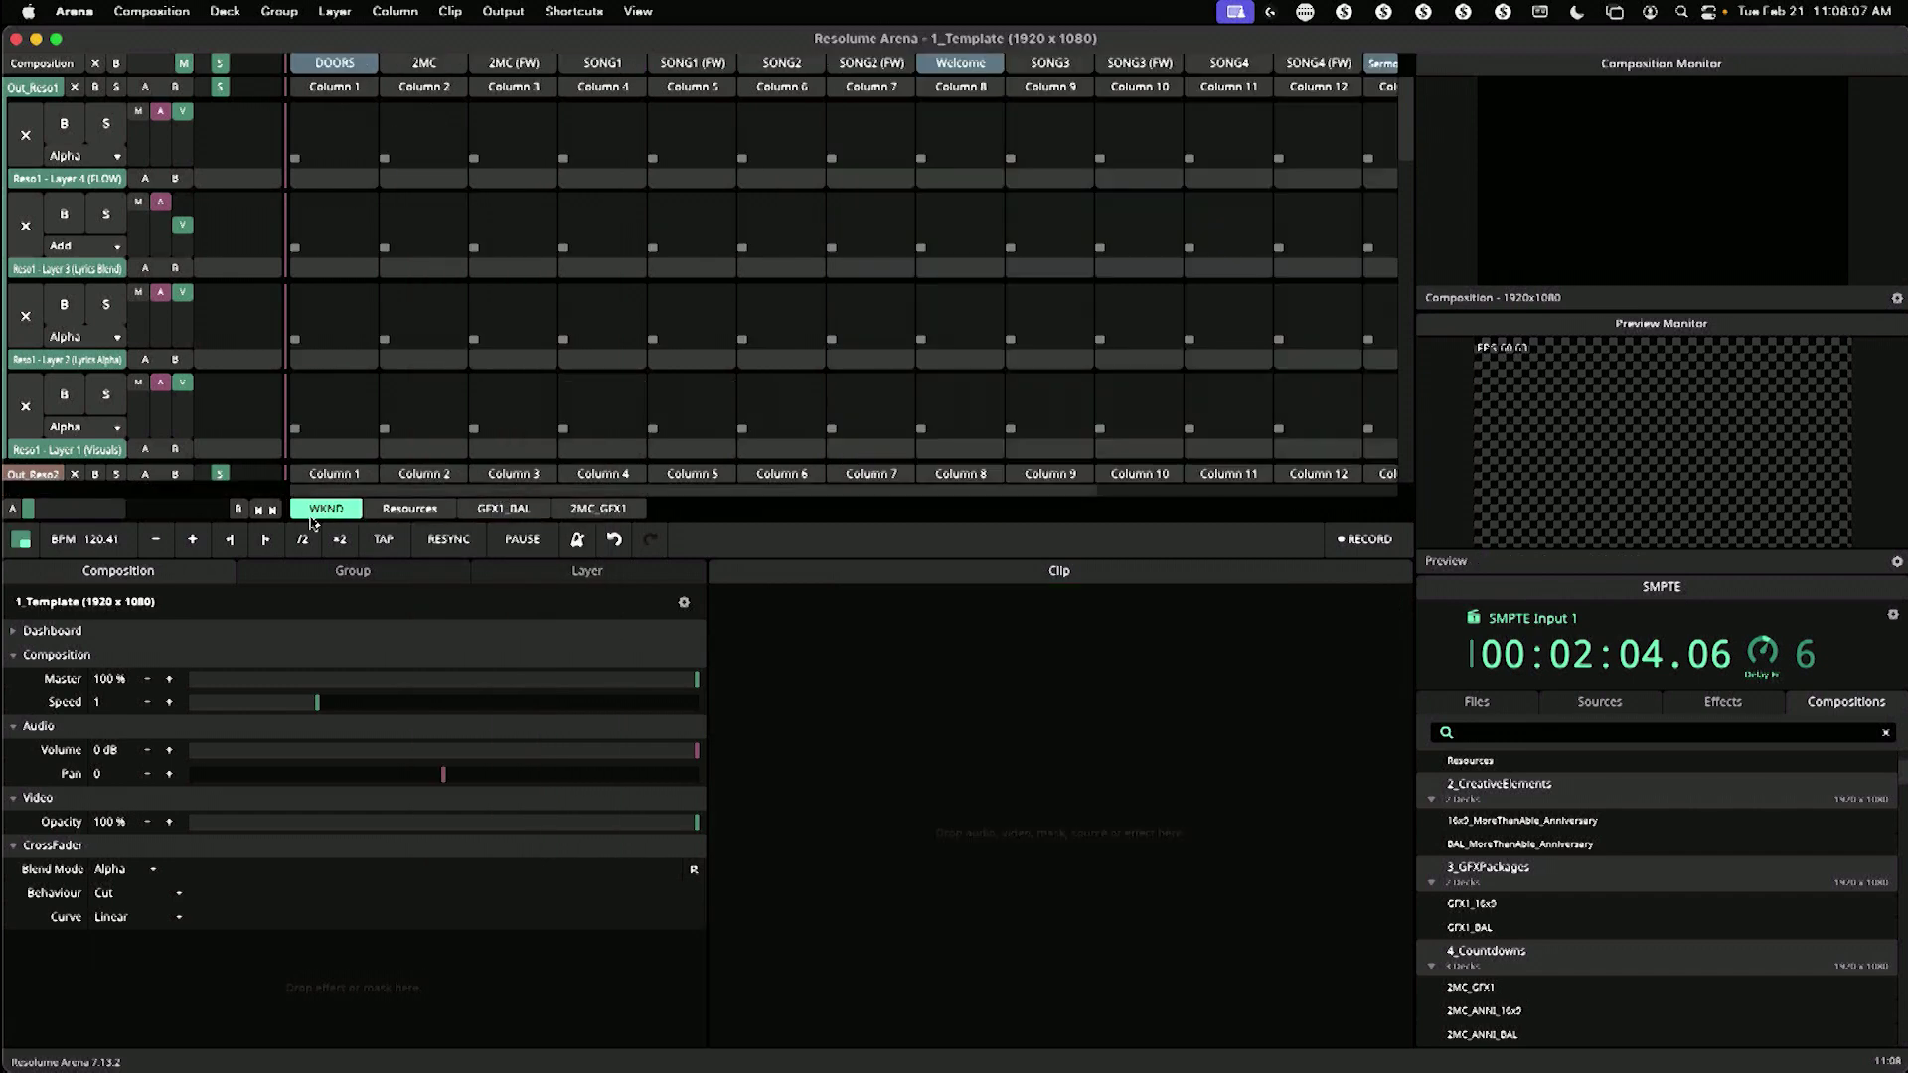
{"action": "right_click", "coordinate": [604, 184]}
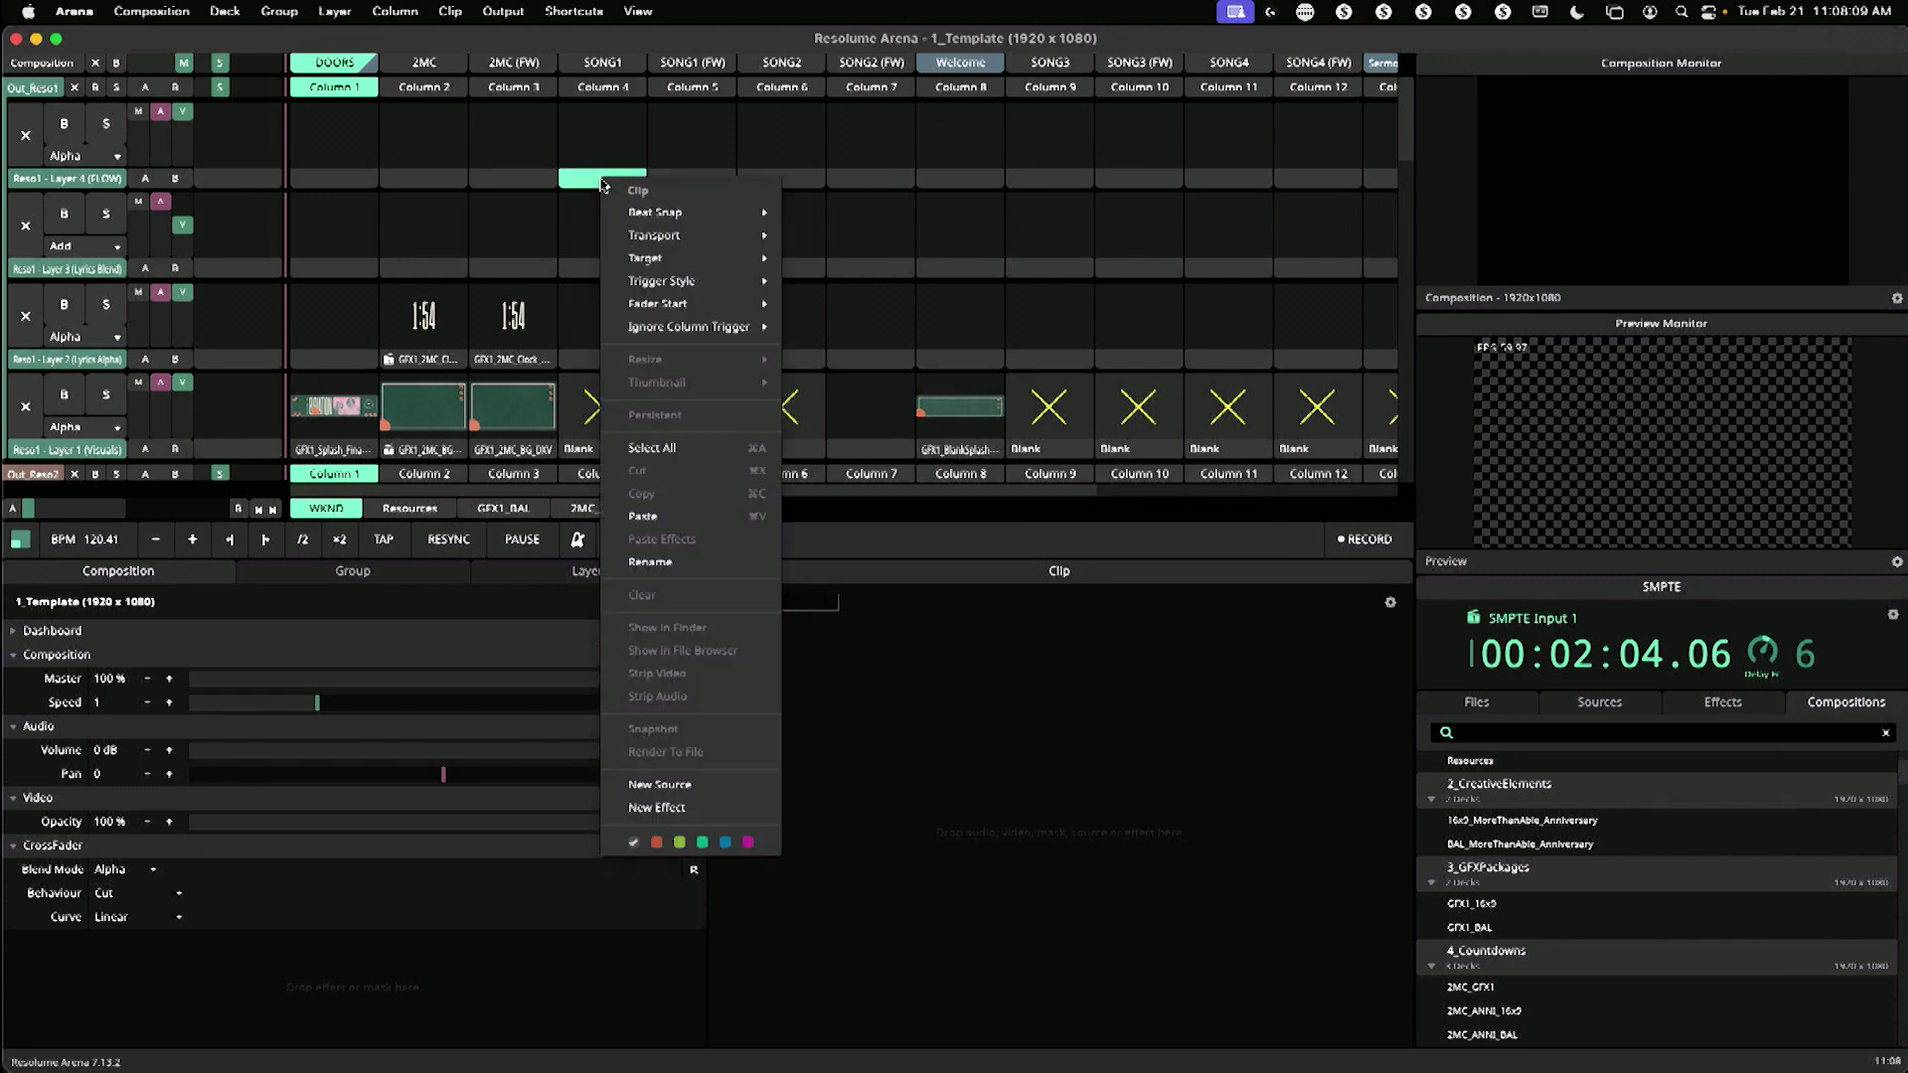
{"action": "left_click", "coordinate": [653, 518]}
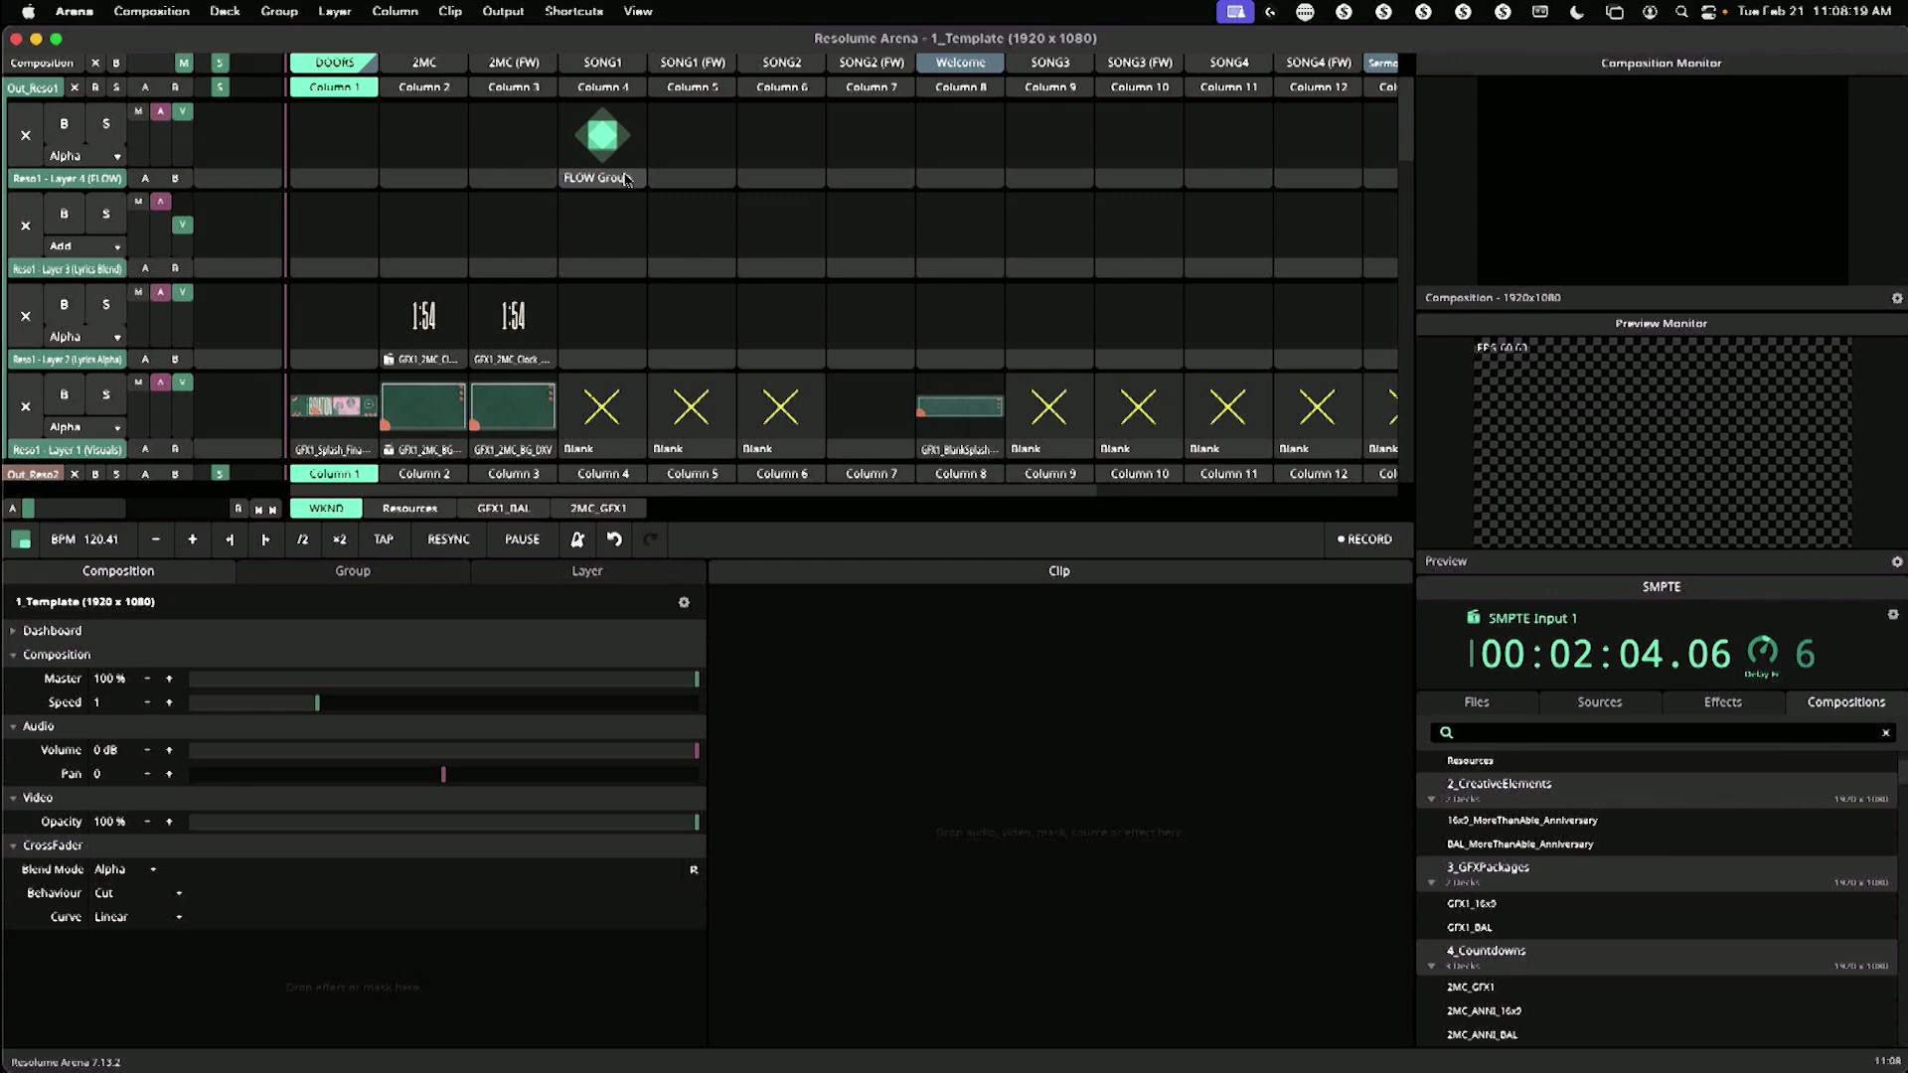
Step: Duplicate the FLOW Group clip on Reso1 - Layer 4 (FLOW) into every remaining song column from SONG1 (FW) through SONG4 (FW)
{"action": "left_click_drag", "start_coordinate": [626, 179], "coordinate": [810, 166]}
{"action": "left_click_drag", "start_coordinate": [781, 139], "coordinate": [1222, 149]}
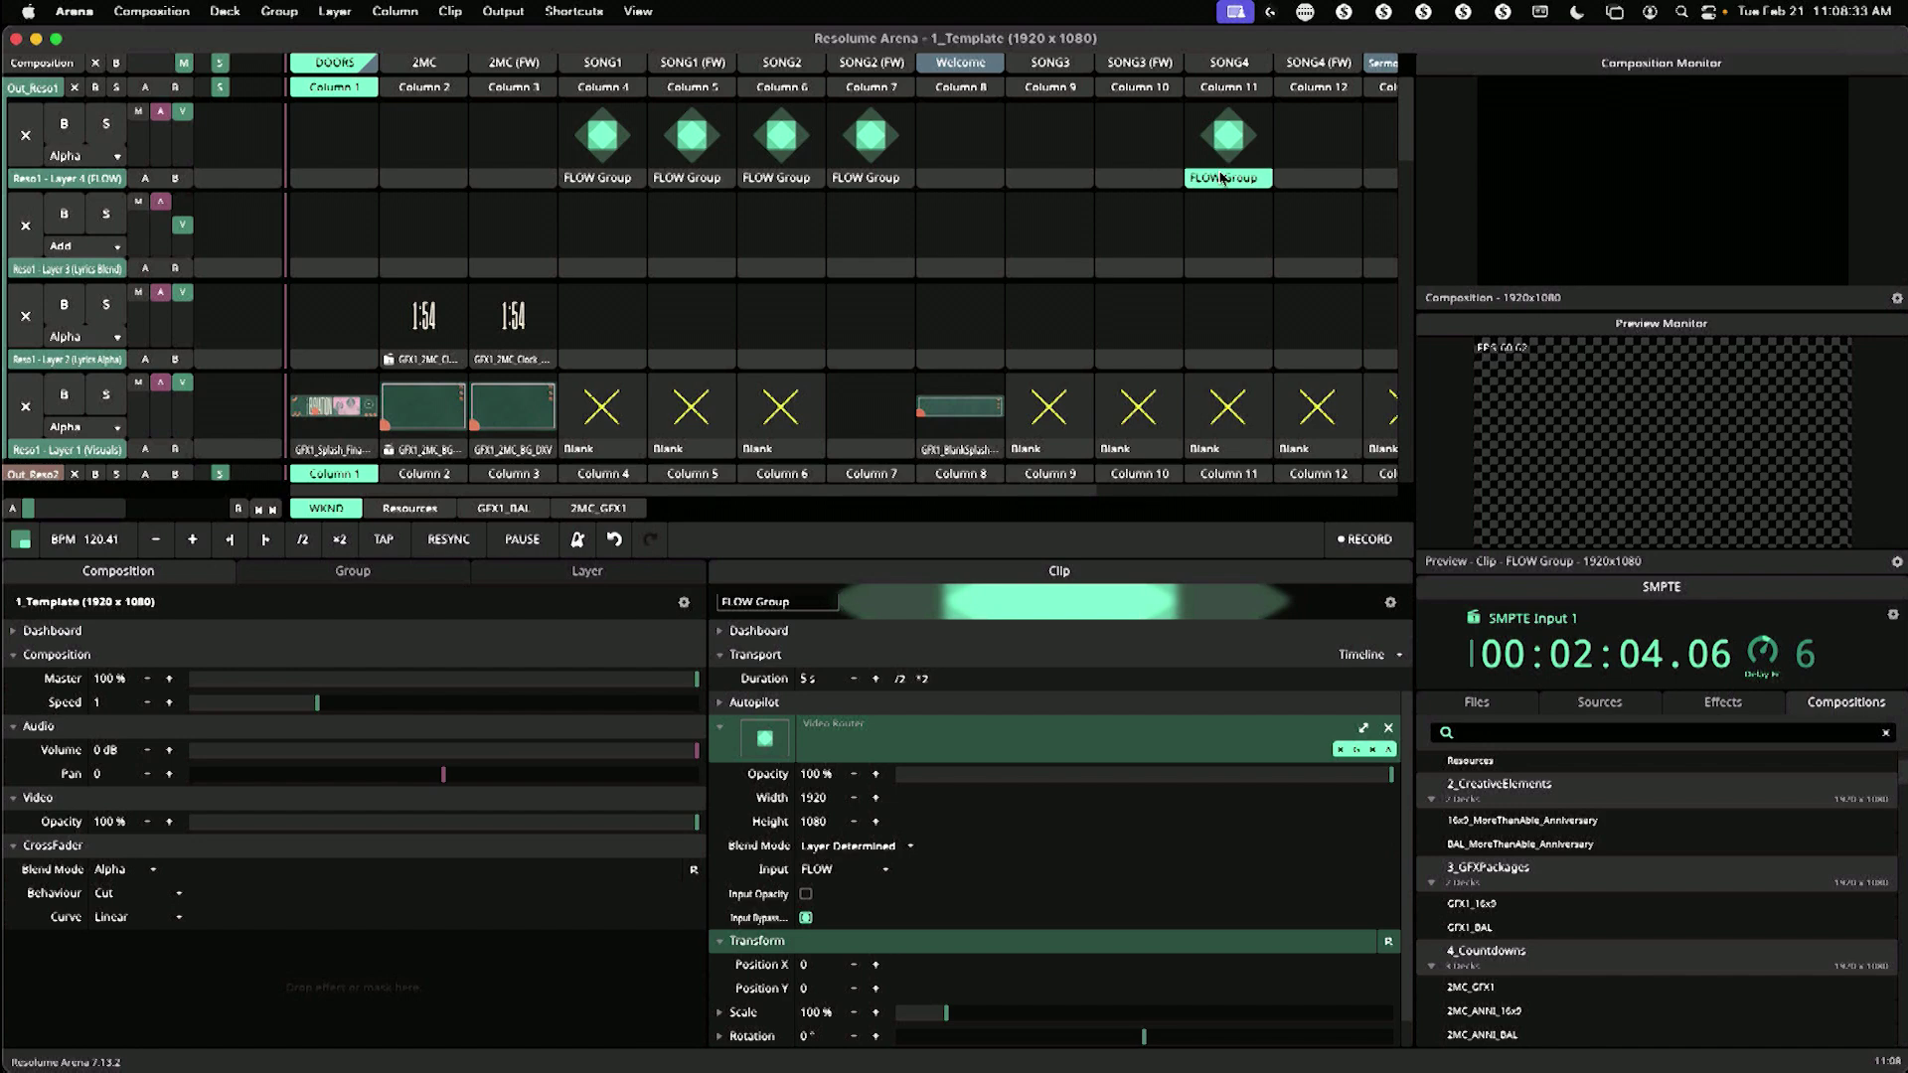
{"action": "left_click_drag", "start_coordinate": [1205, 180], "coordinate": [1063, 167]}
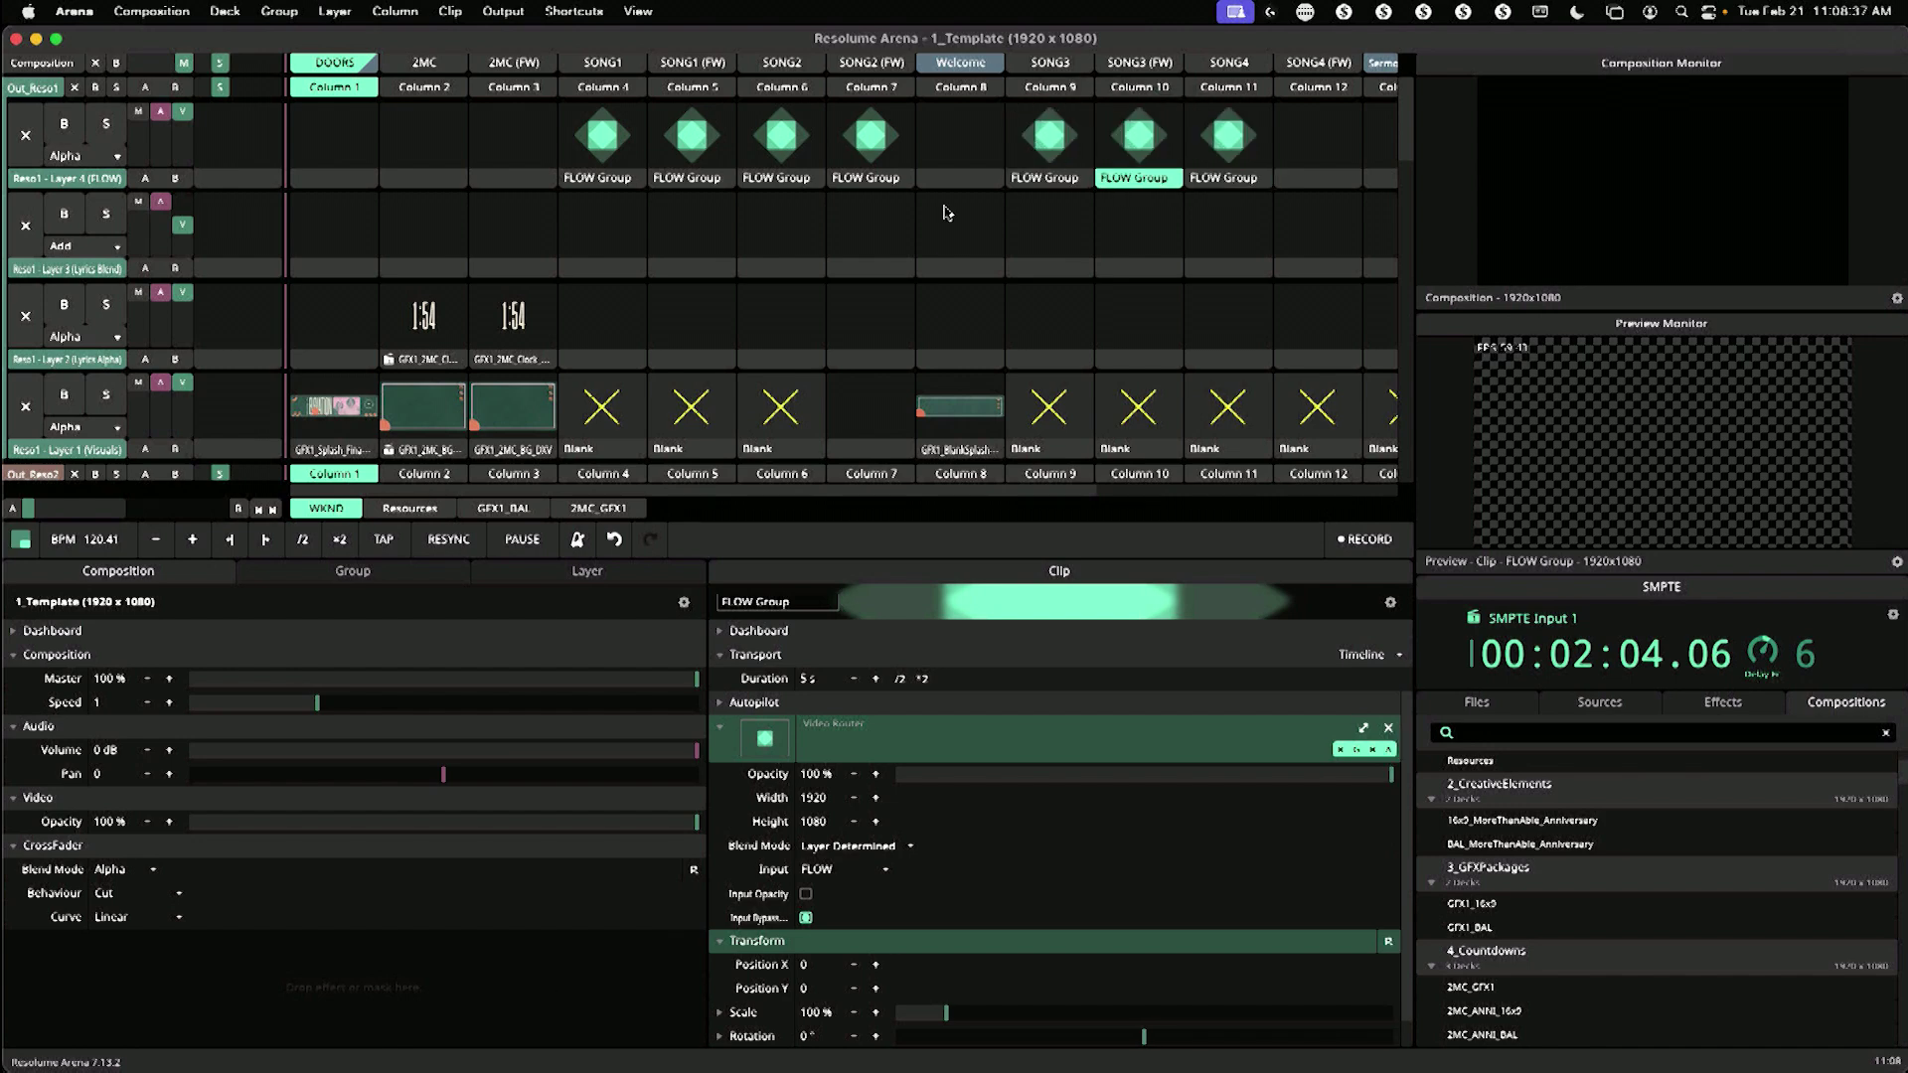
{"action": "scroll", "coordinate": [861, 251], "scroll_direction": "down", "scroll_amount": 2}
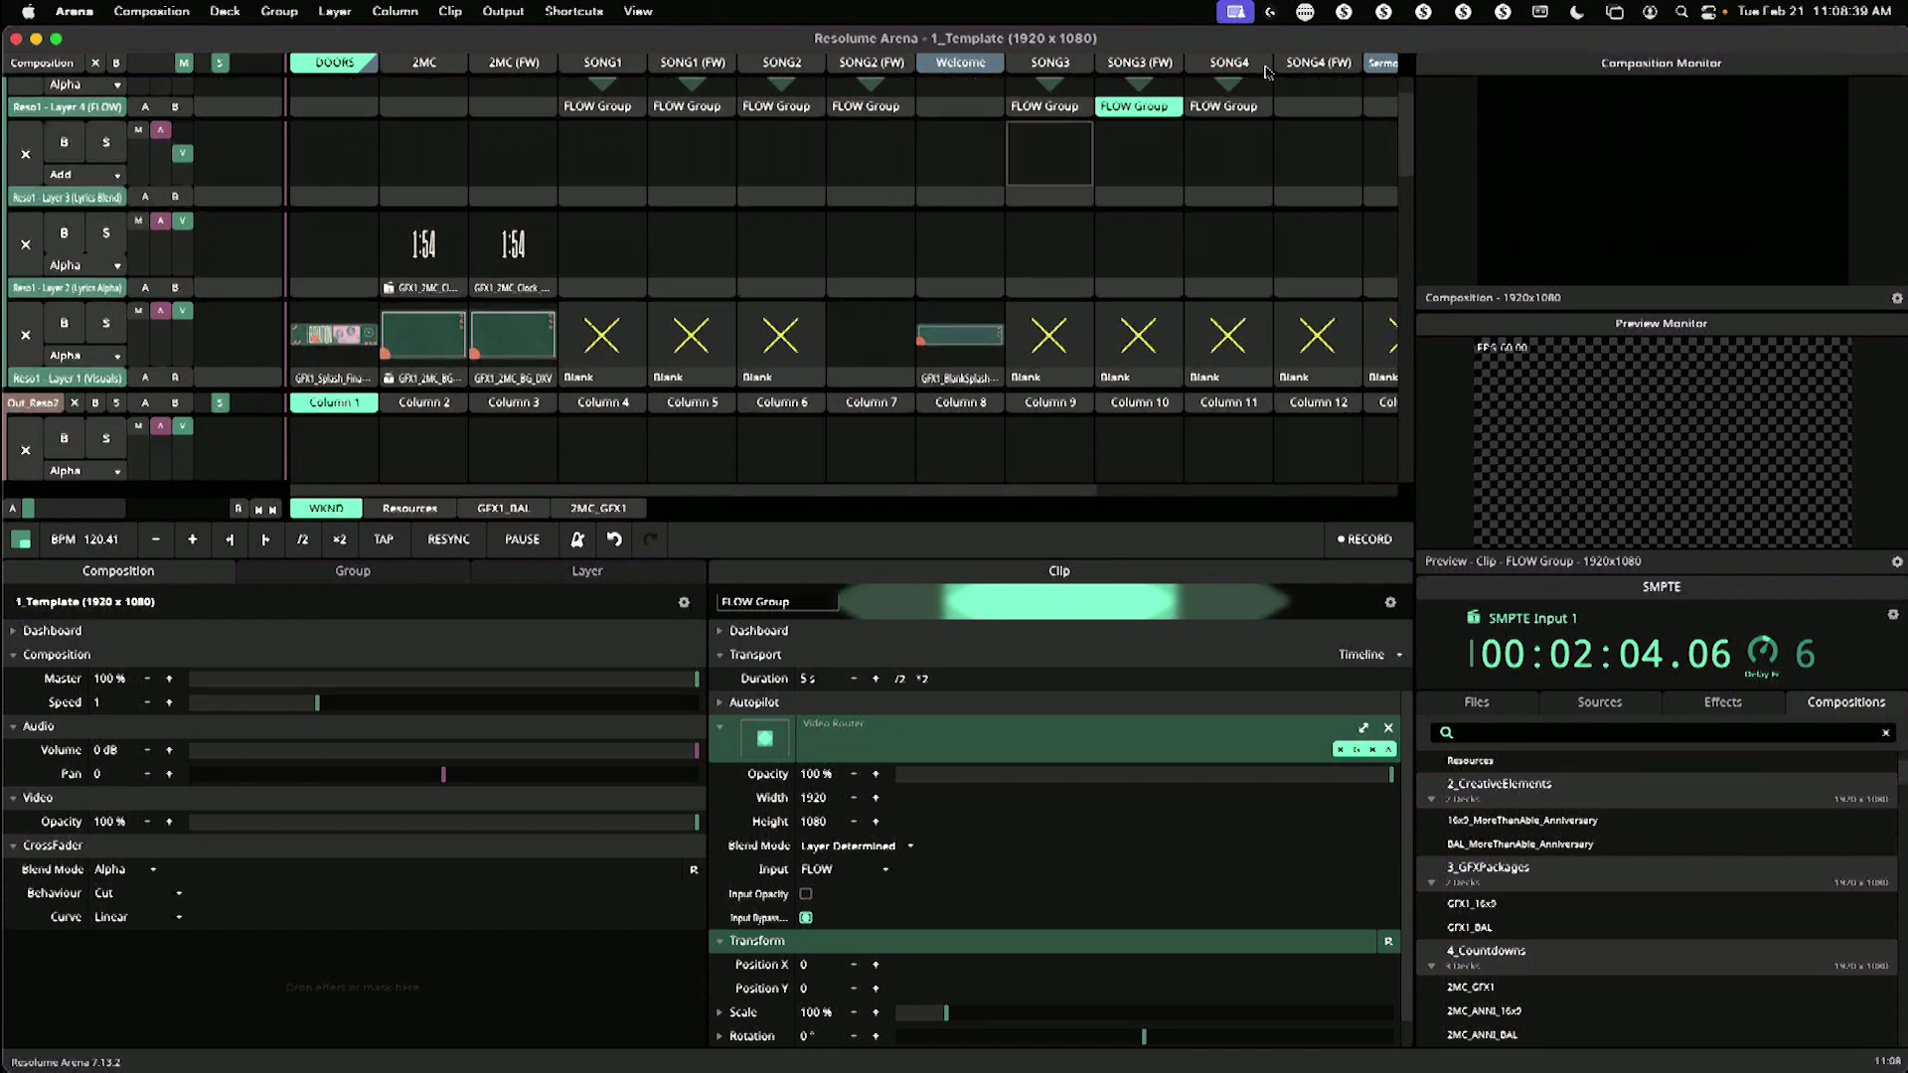
{"action": "left_click_drag", "start_coordinate": [1230, 109], "coordinate": [1314, 136]}
{"action": "scroll", "coordinate": [1230, 109], "scroll_direction": "up", "scroll_amount": 2}
Step: Paste the FLOW Group clip onto Reso2 - Layer 2 in SONG4 (FW) and duplicate it into all the other SONG and SONG (FW) columns
{"action": "scroll", "coordinate": [1313, 137], "scroll_direction": "down", "scroll_amount": 3}
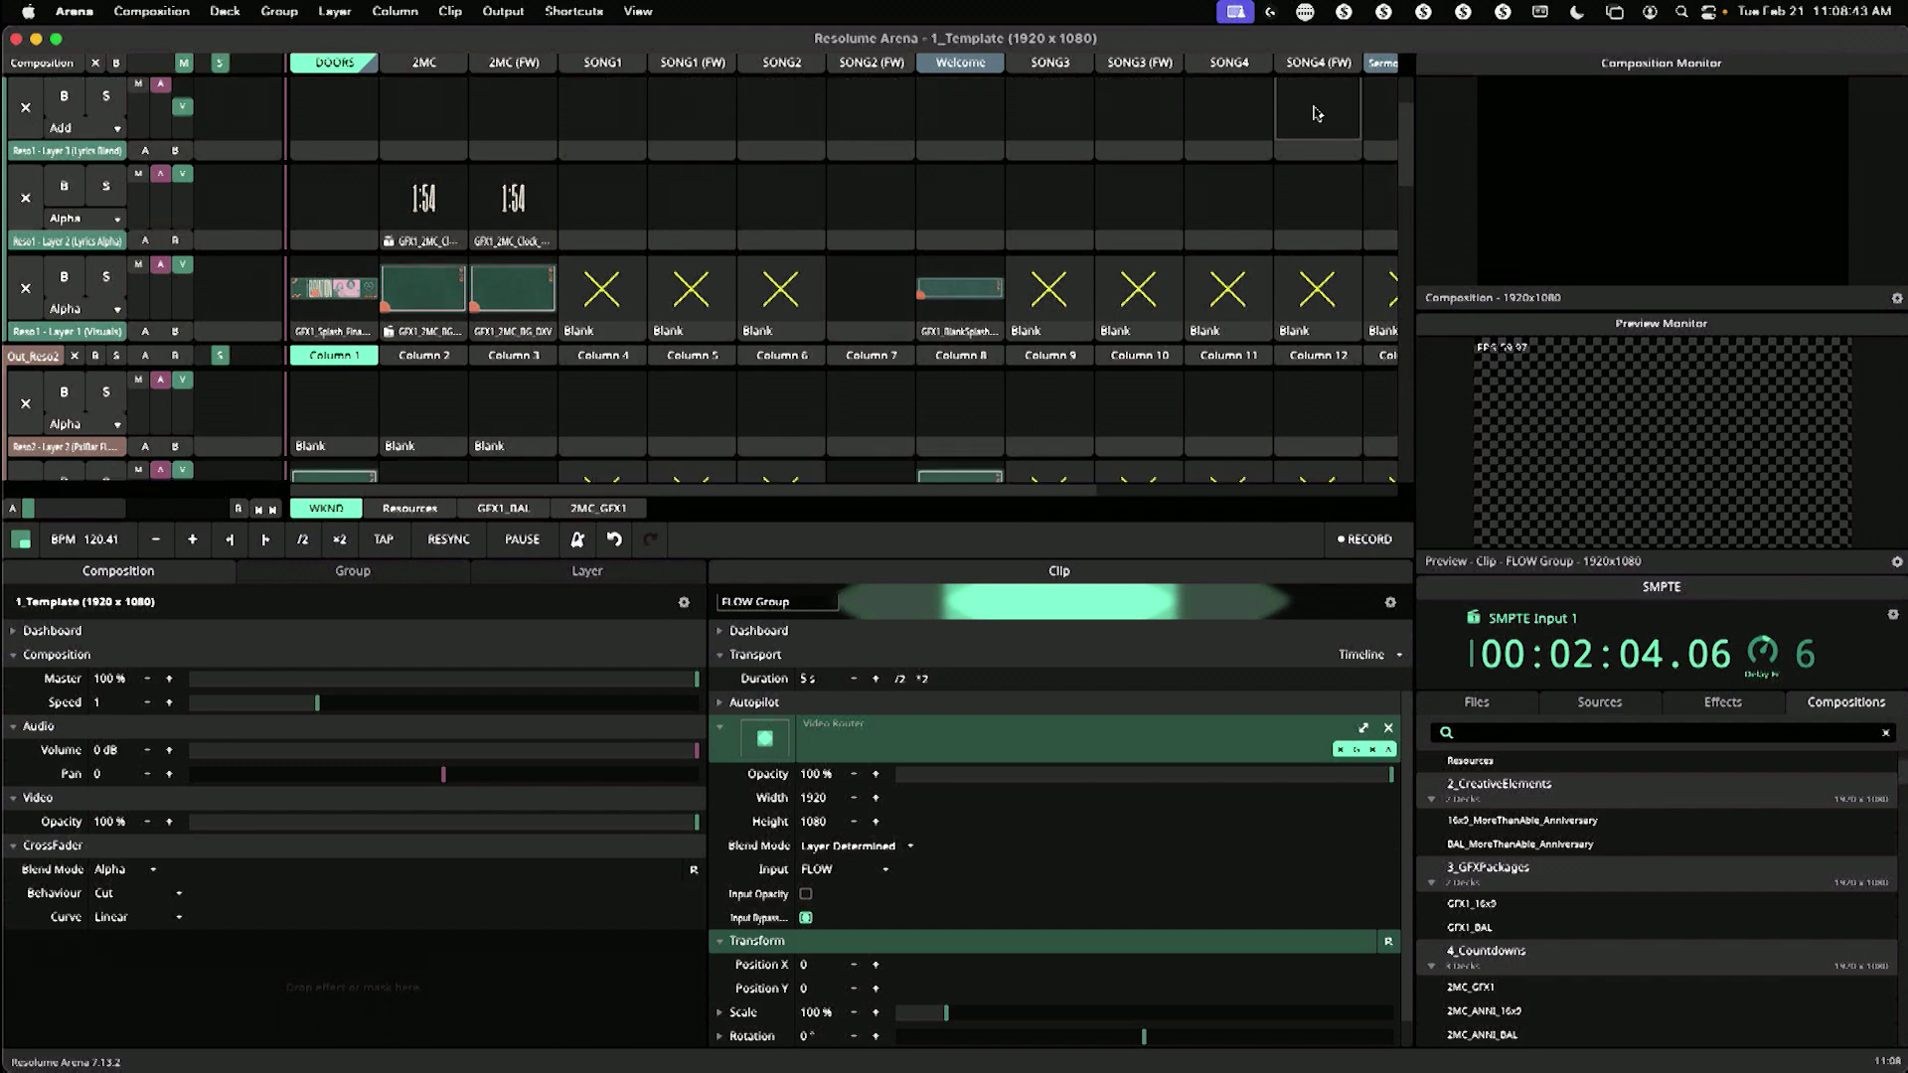
{"action": "left_click", "coordinate": [1303, 452]}
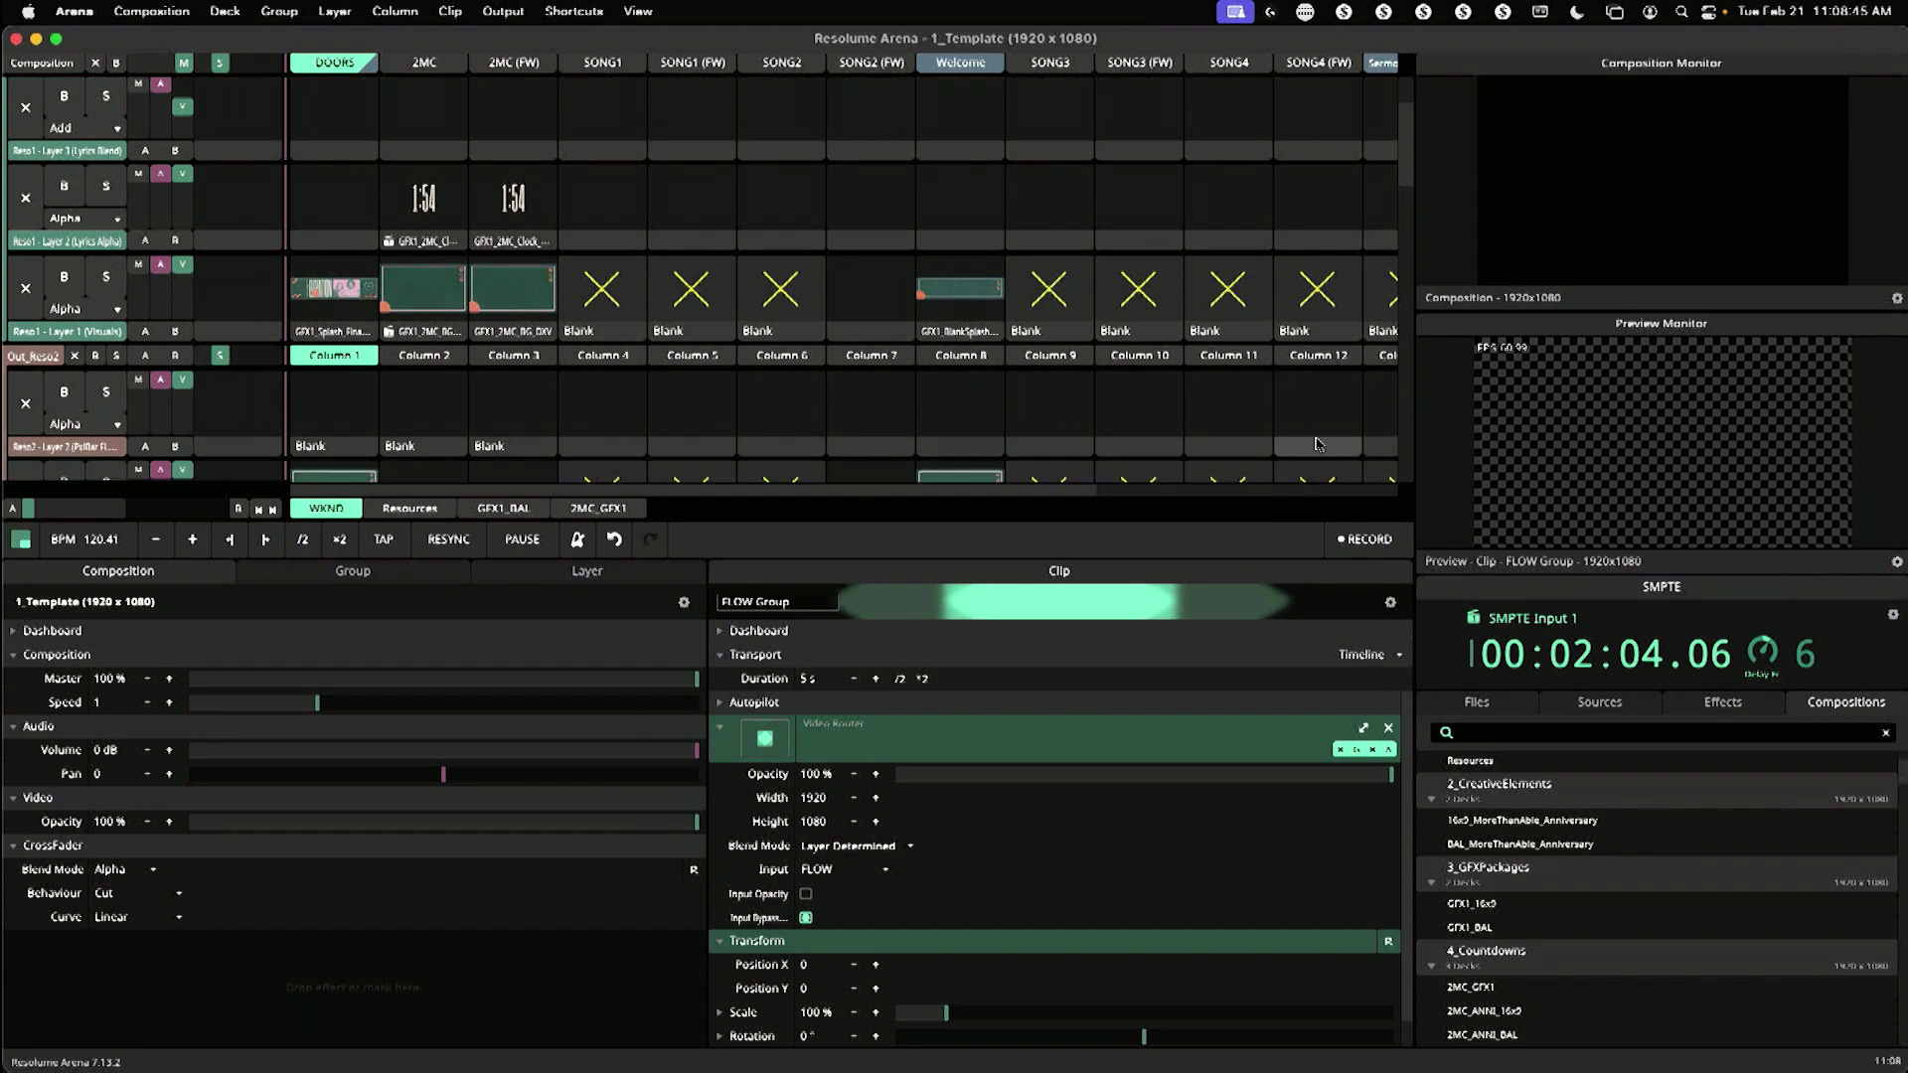
{"action": "key", "text": "ctrl+v"}
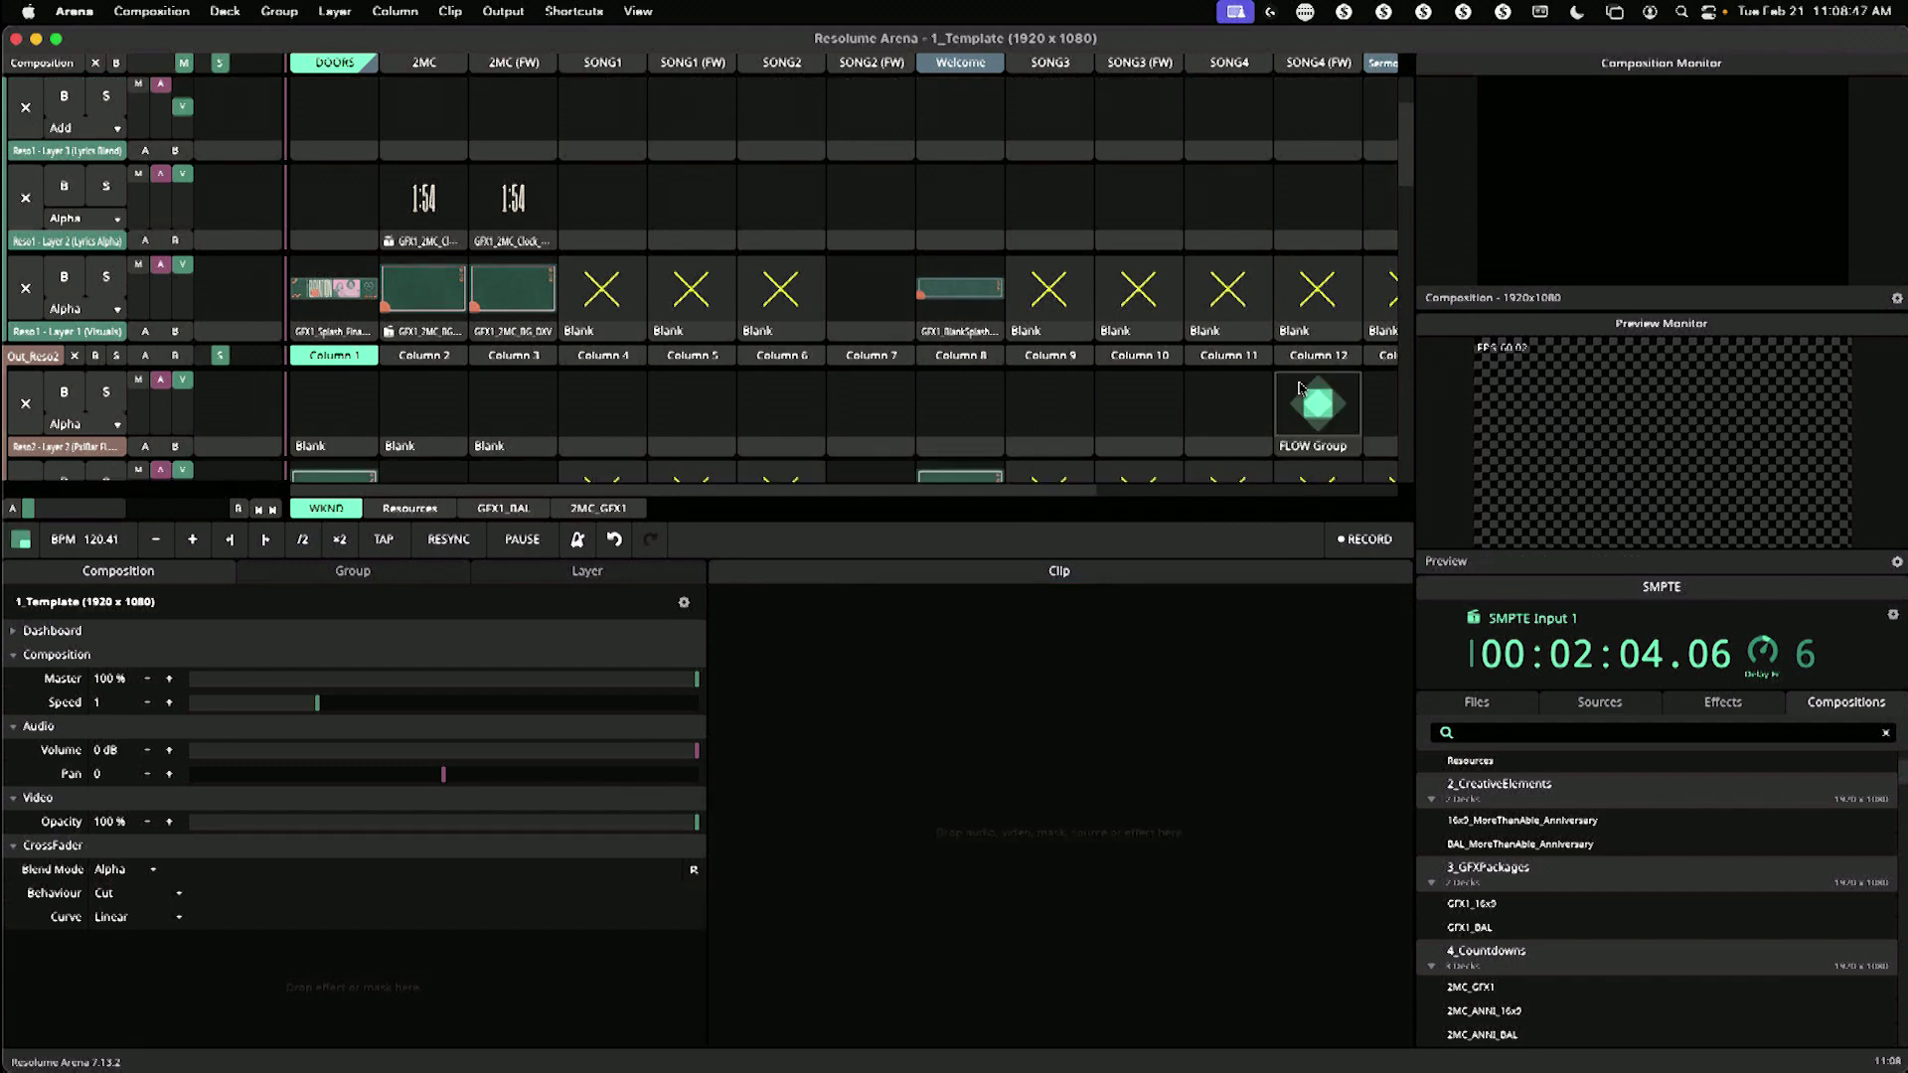
{"action": "scroll", "coordinate": [1321, 417], "scroll_direction": "up", "scroll_amount": 2}
{"action": "scroll", "coordinate": [1312, 407], "scroll_direction": "down", "scroll_amount": 3}
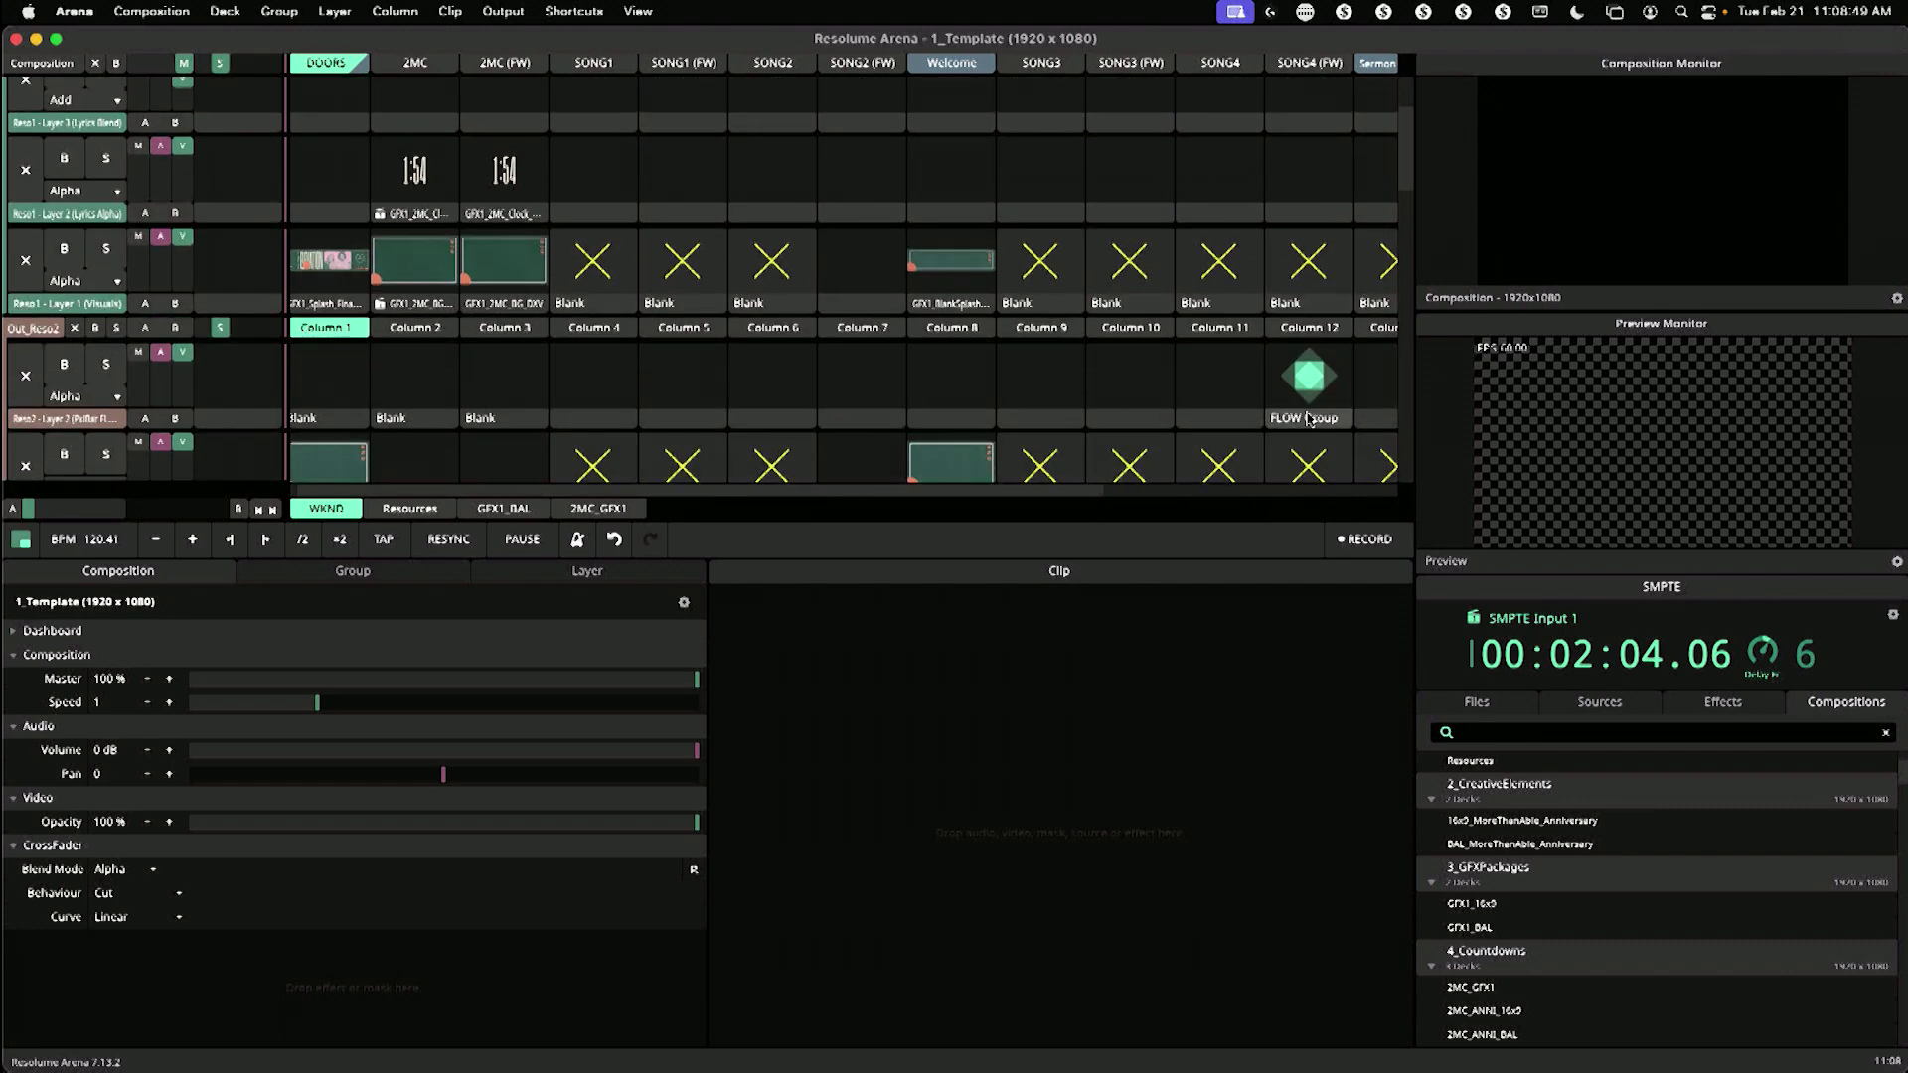
{"action": "left_click_drag", "start_coordinate": [1305, 418], "coordinate": [593, 390]}
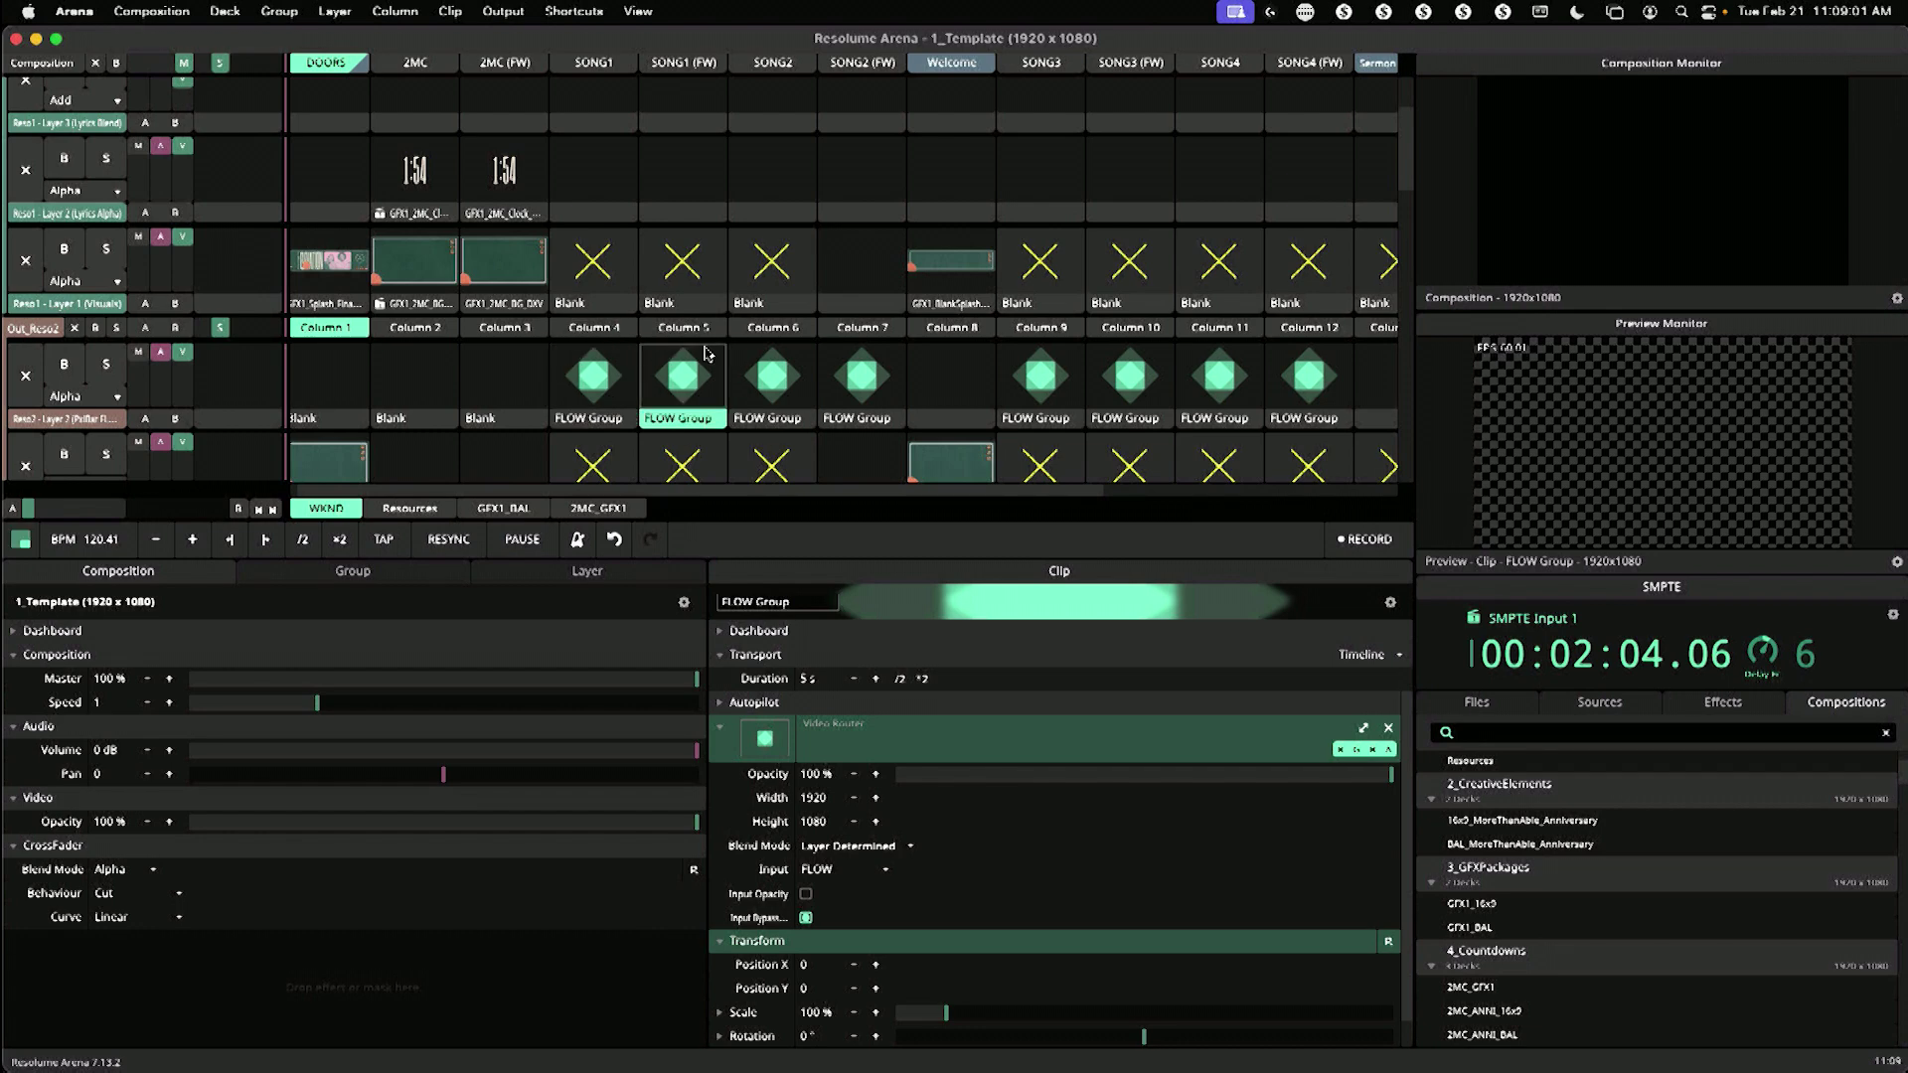
Step: Clear the Blank clips from Reso1 - Layer 1 and Reso2 - Layer 1 in the Sermon (PreTitle) column
{"action": "scroll", "coordinate": [705, 353], "scroll_direction": "up", "scroll_amount": 3}
{"action": "scroll", "coordinate": [866, 335], "scroll_direction": "down", "scroll_amount": 1}
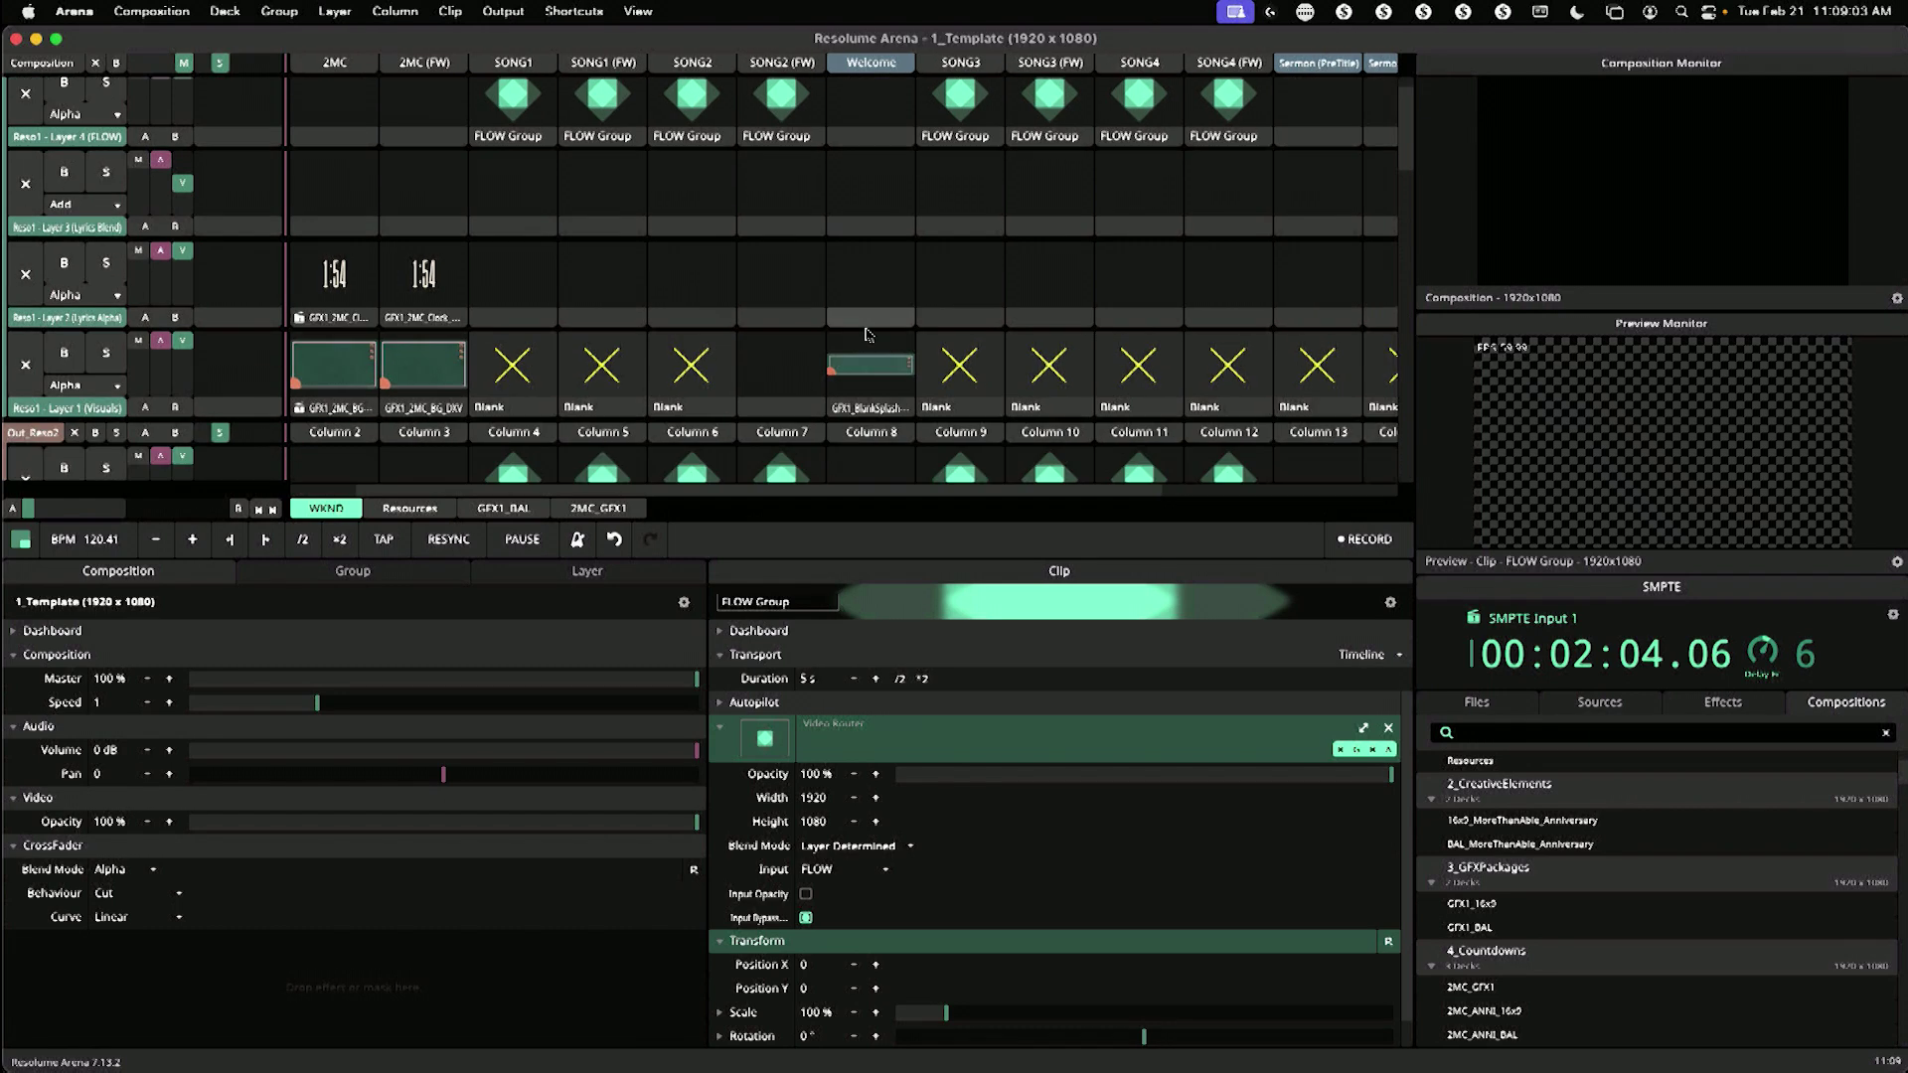
{"action": "scroll", "coordinate": [866, 334], "scroll_direction": "right", "scroll_amount": 2}
{"action": "scroll", "coordinate": [865, 335], "scroll_direction": "down", "scroll_amount": 3}
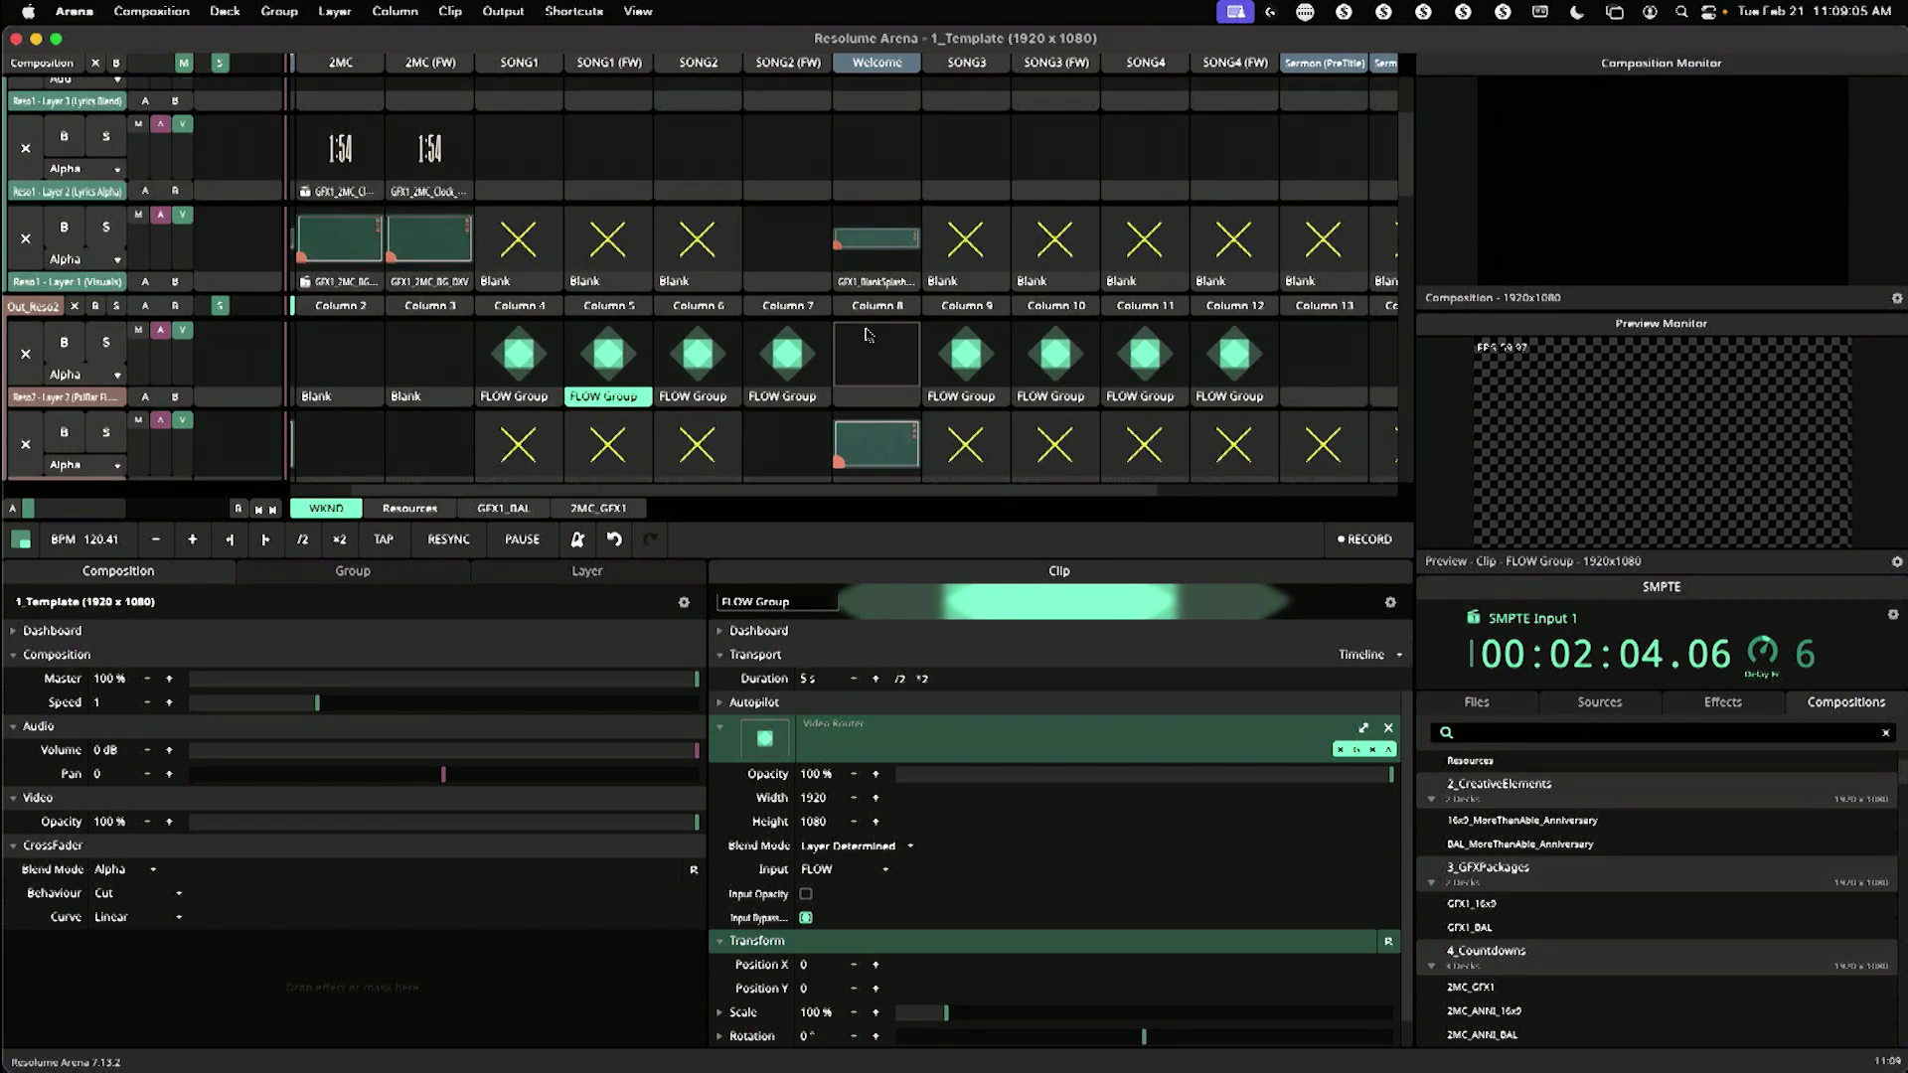
{"action": "scroll", "coordinate": [865, 335], "scroll_direction": "up", "scroll_amount": 4}
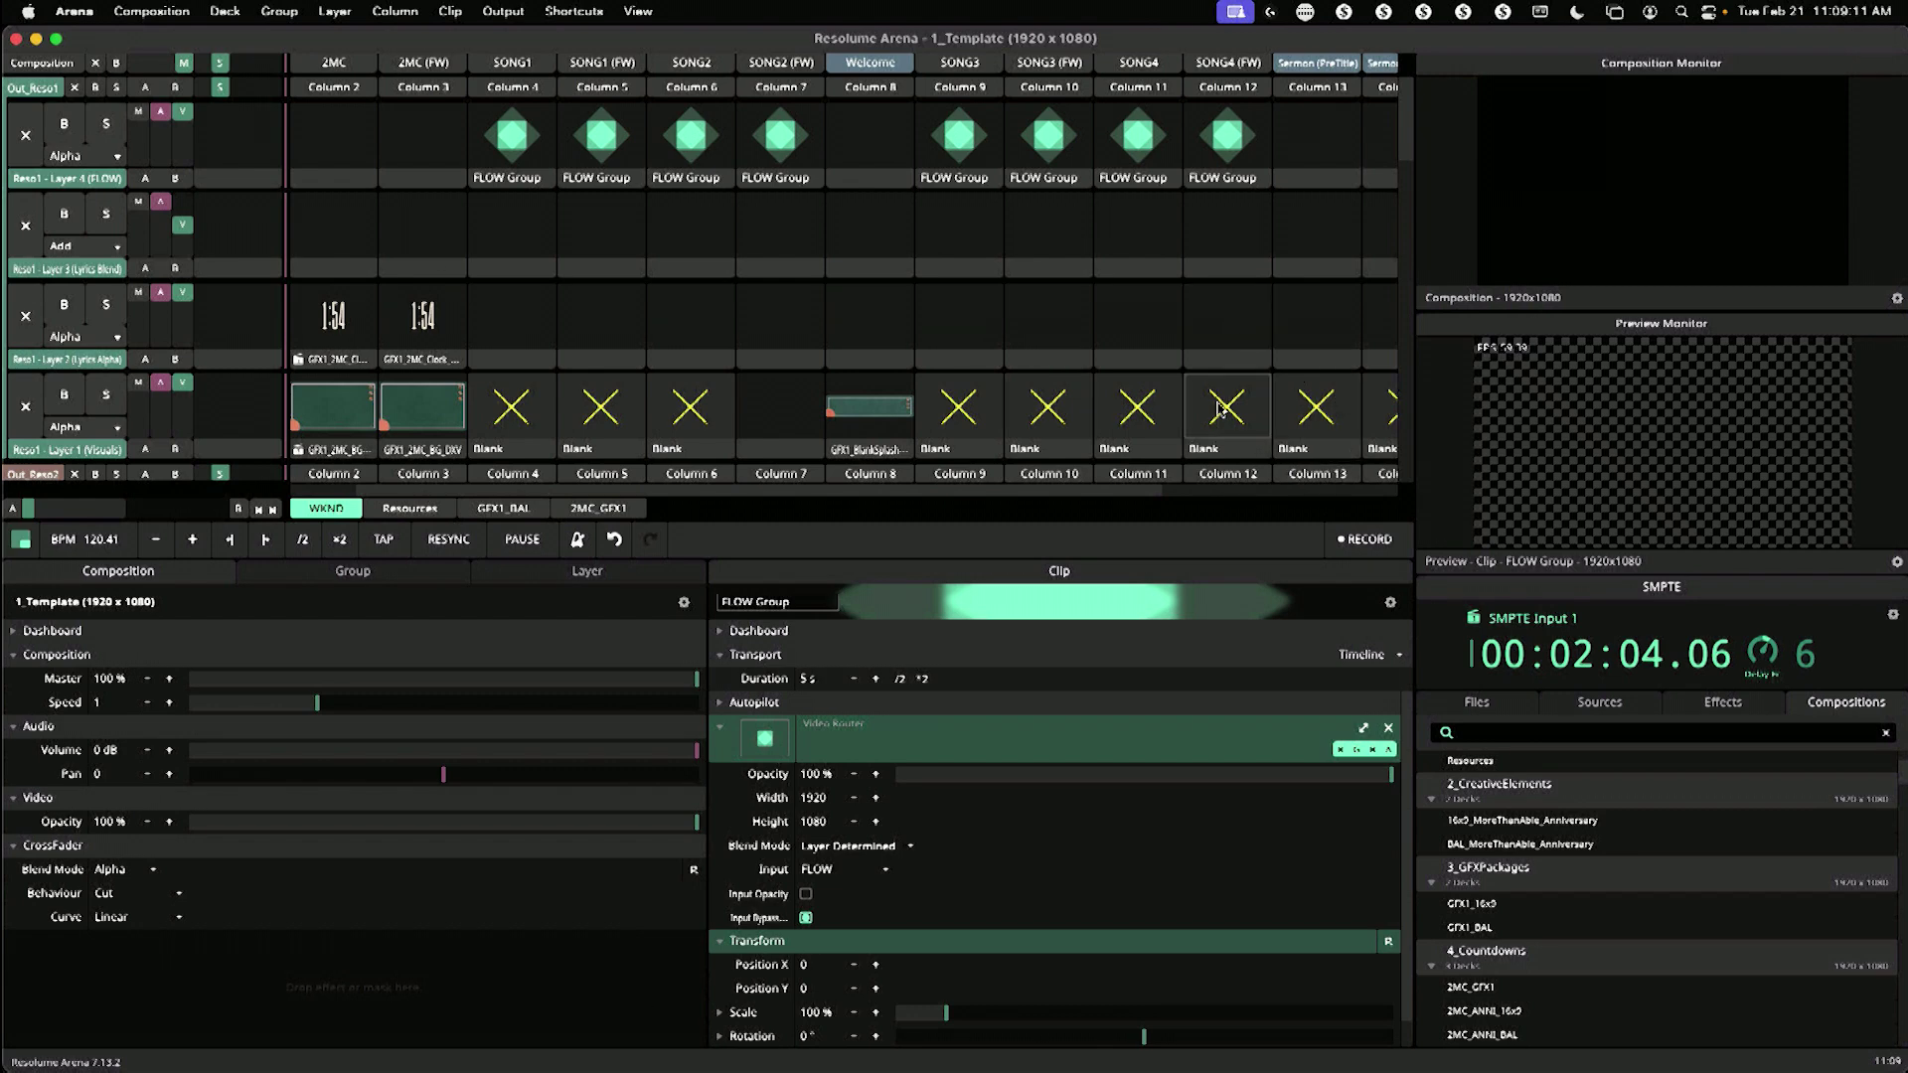
{"action": "scroll", "coordinate": [1237, 336], "scroll_direction": "down", "scroll_amount": 2}
{"action": "right_click", "coordinate": [1307, 342]}
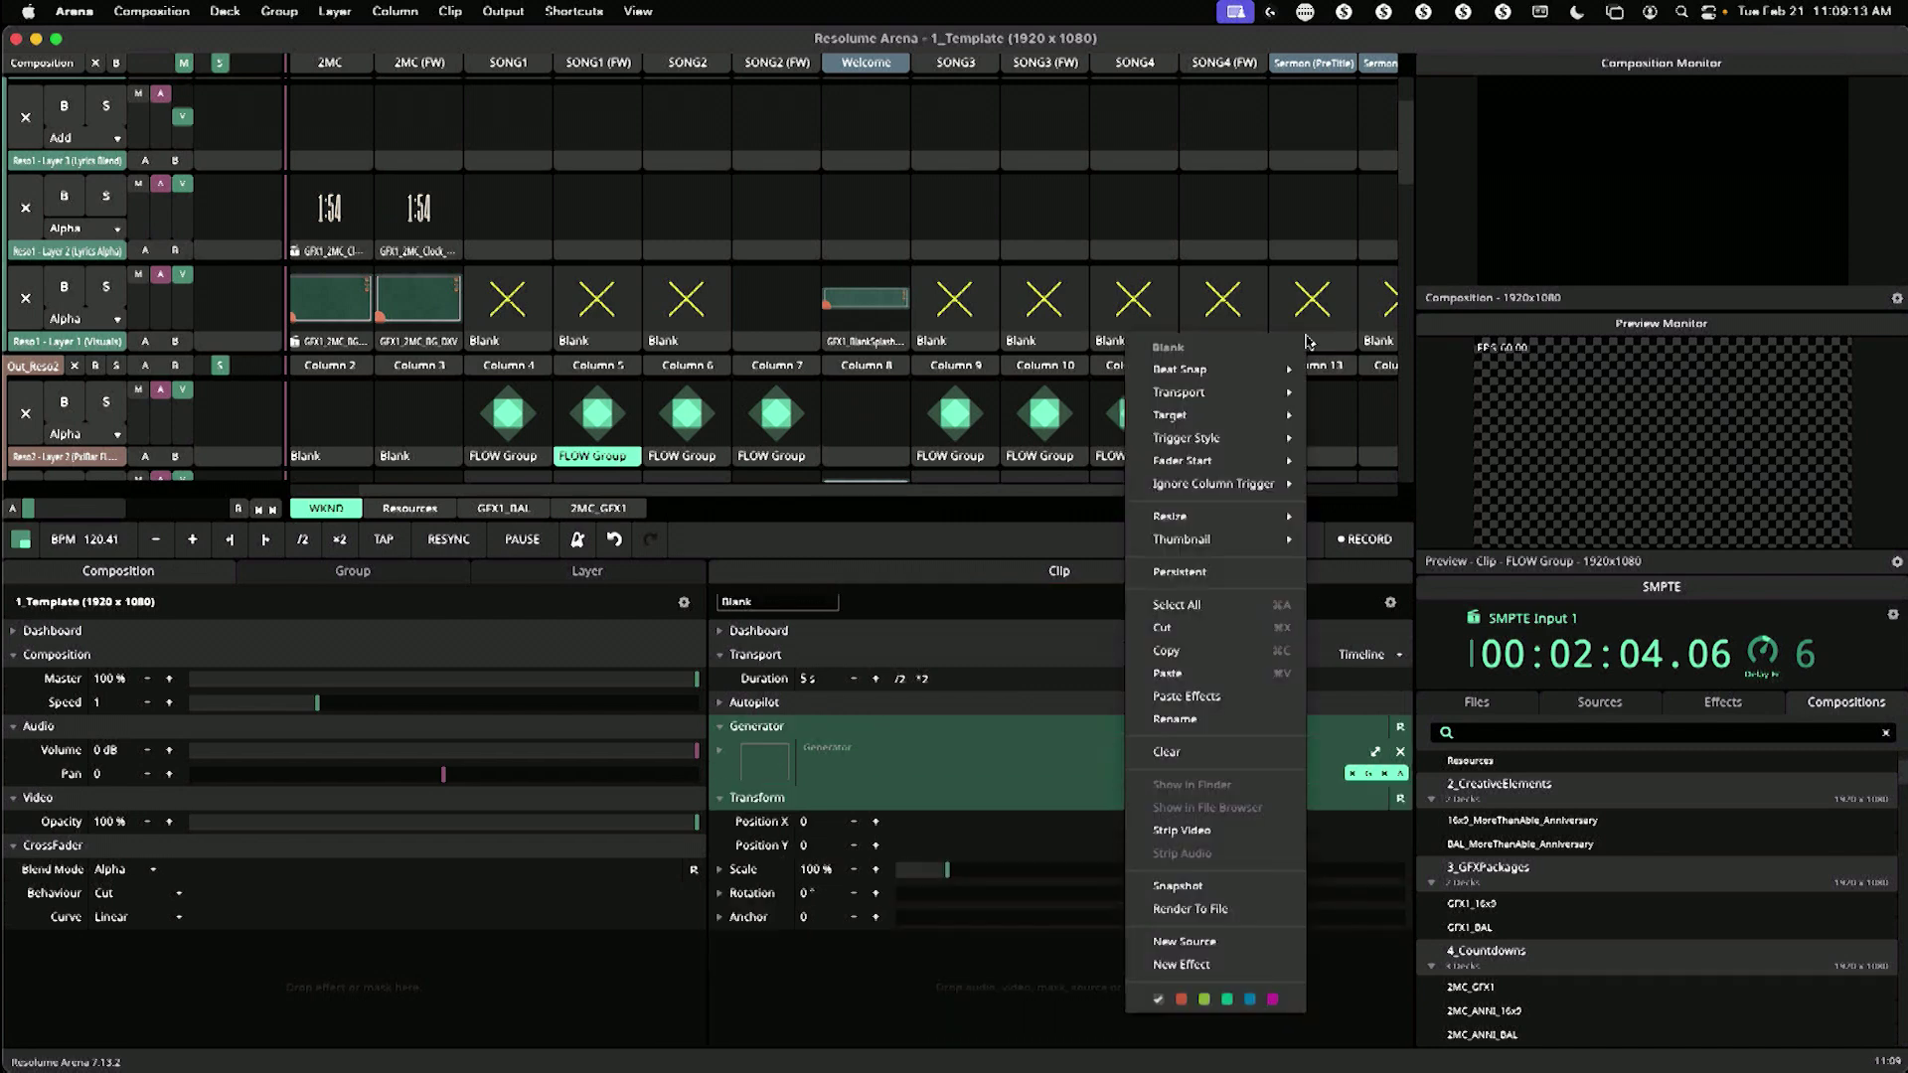
{"action": "left_click", "coordinate": [1194, 753]}
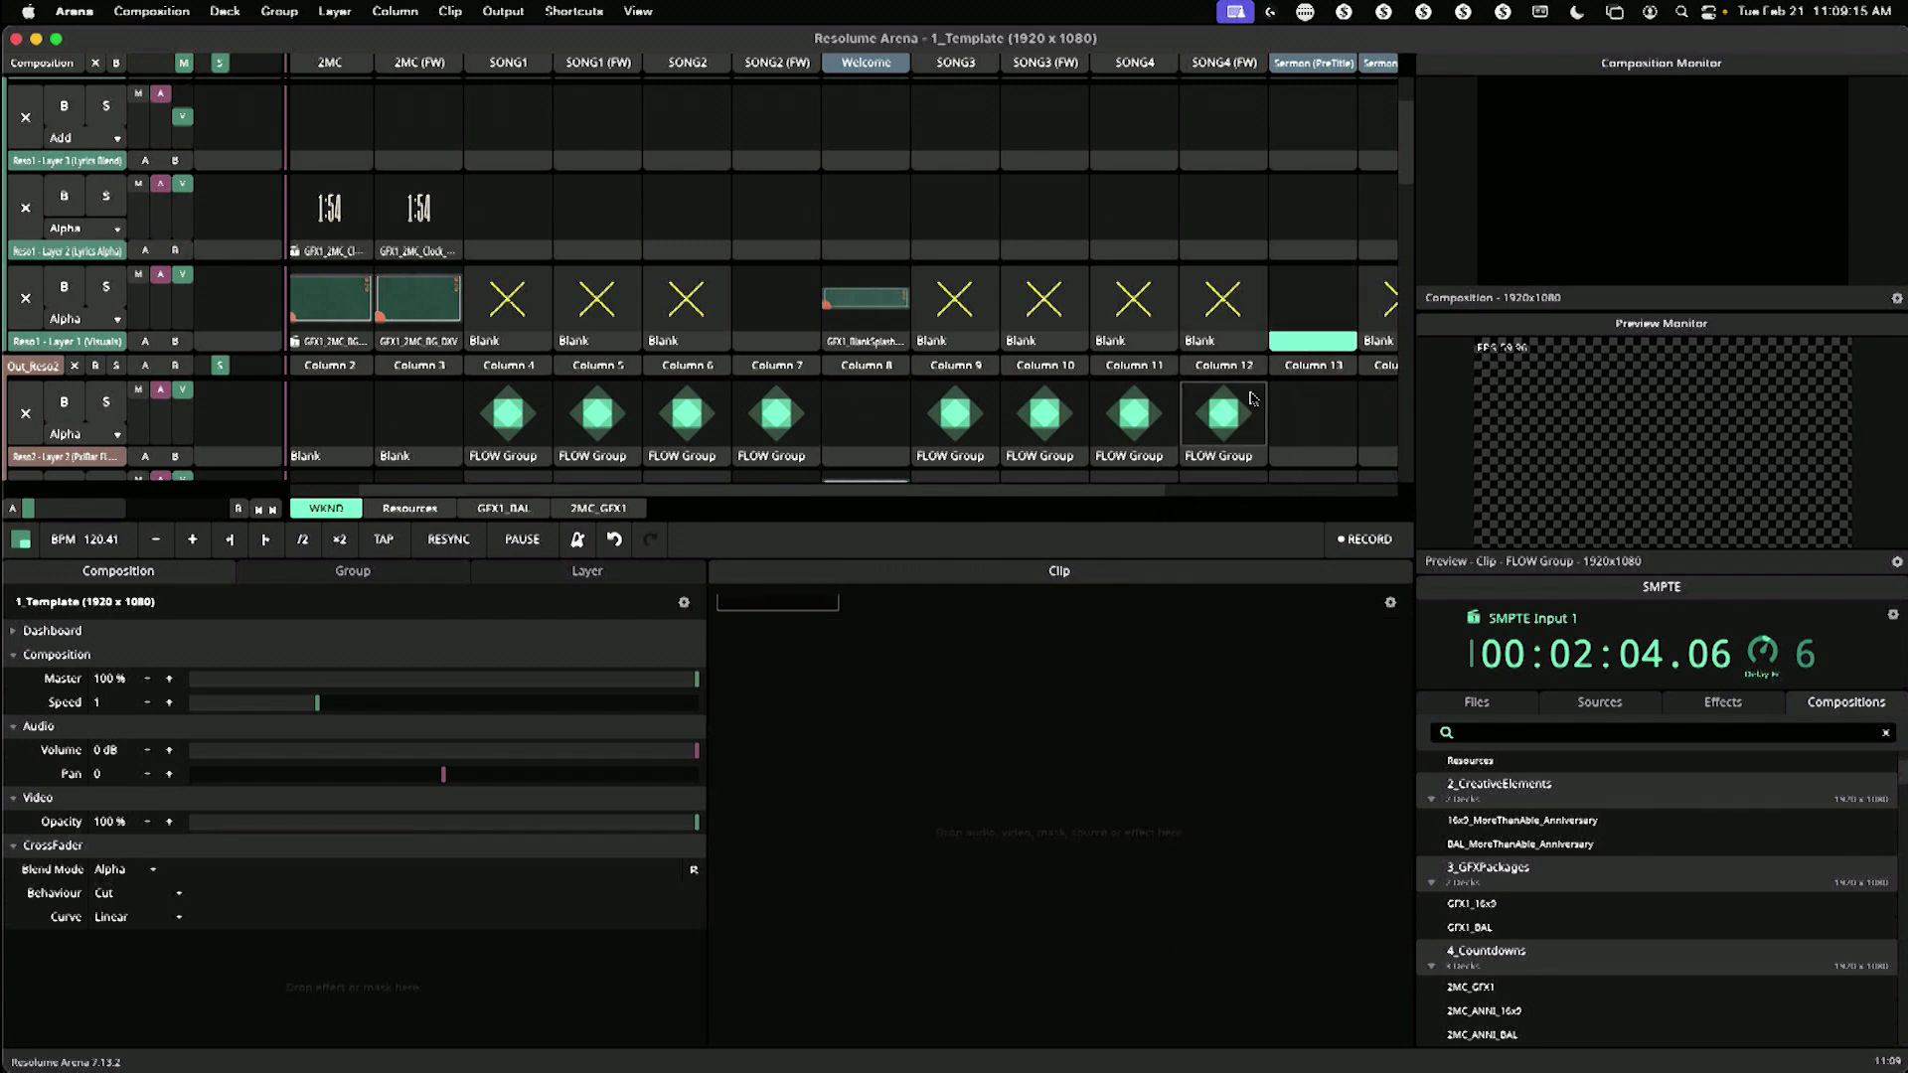
{"action": "scroll", "coordinate": [1323, 271], "scroll_direction": "down", "scroll_amount": 3}
{"action": "right_click", "coordinate": [1323, 271]}
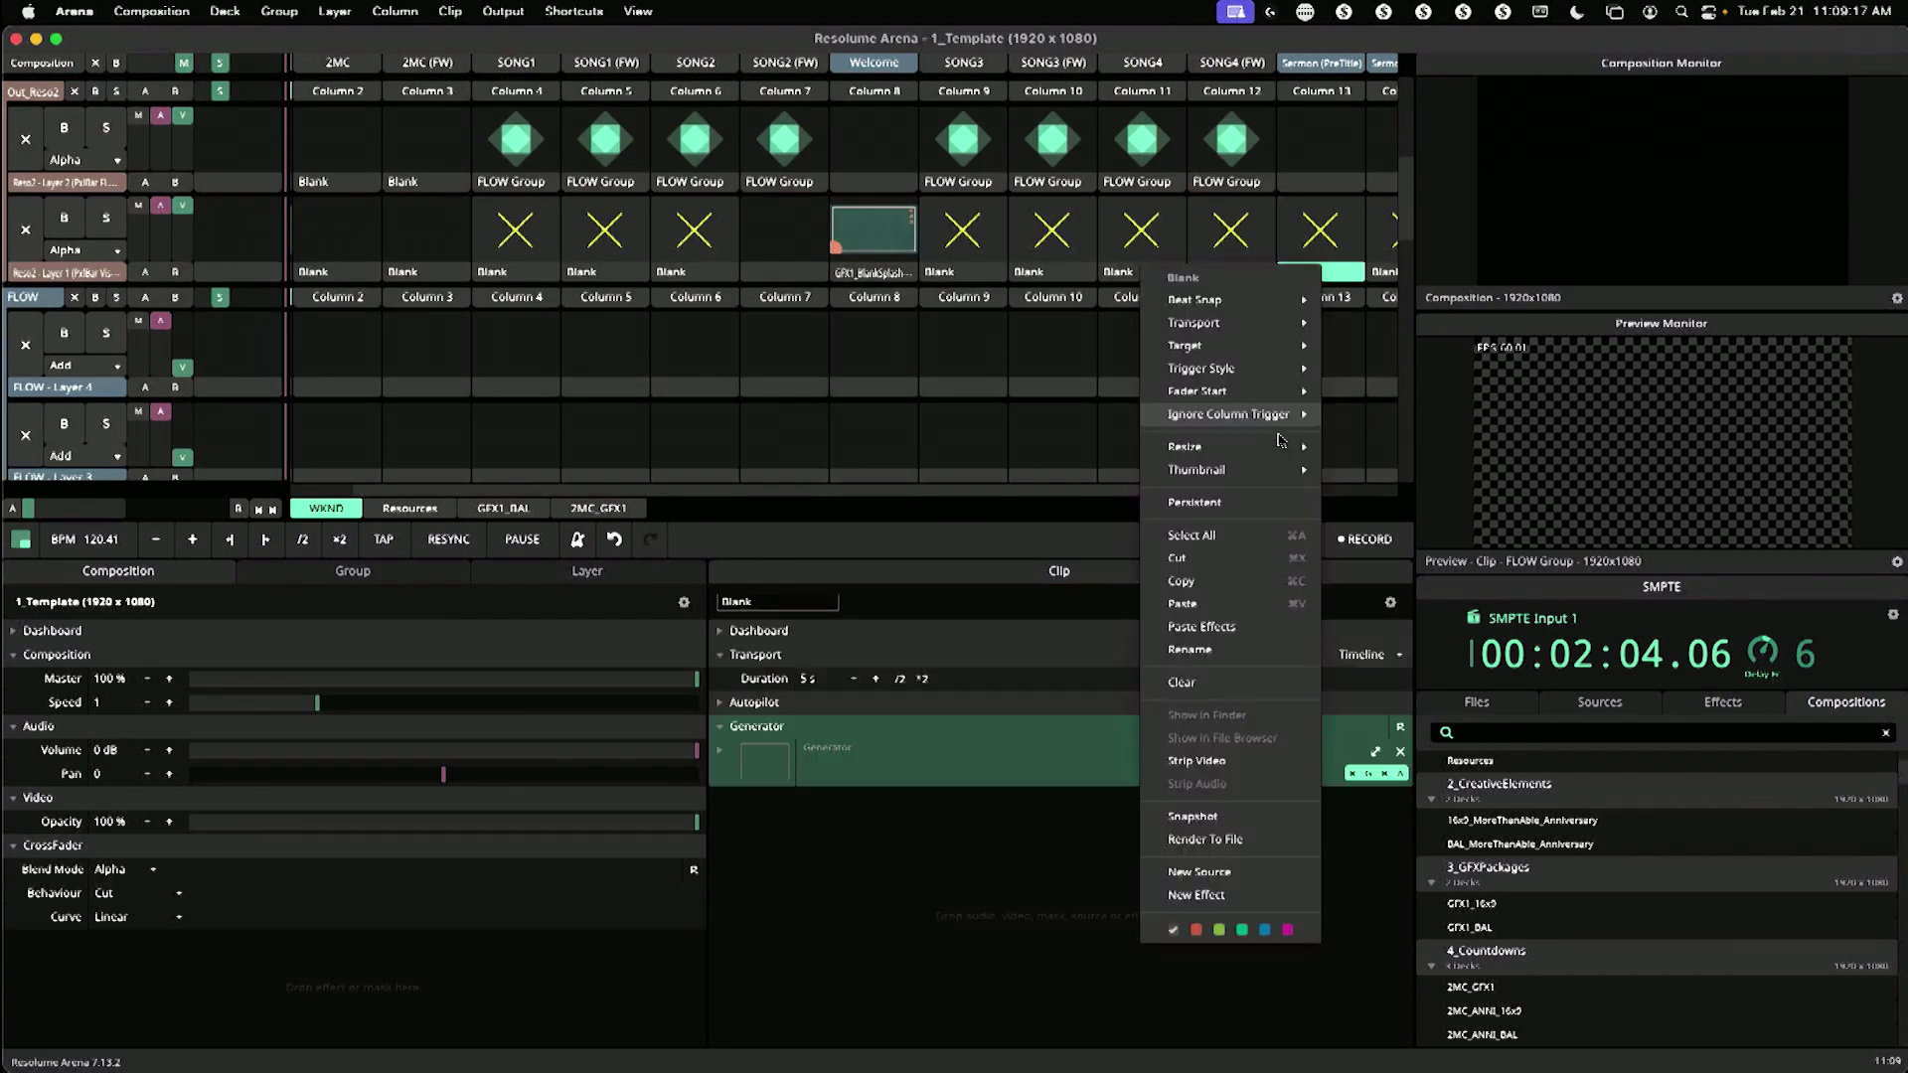
{"action": "left_click", "coordinate": [1201, 683]}
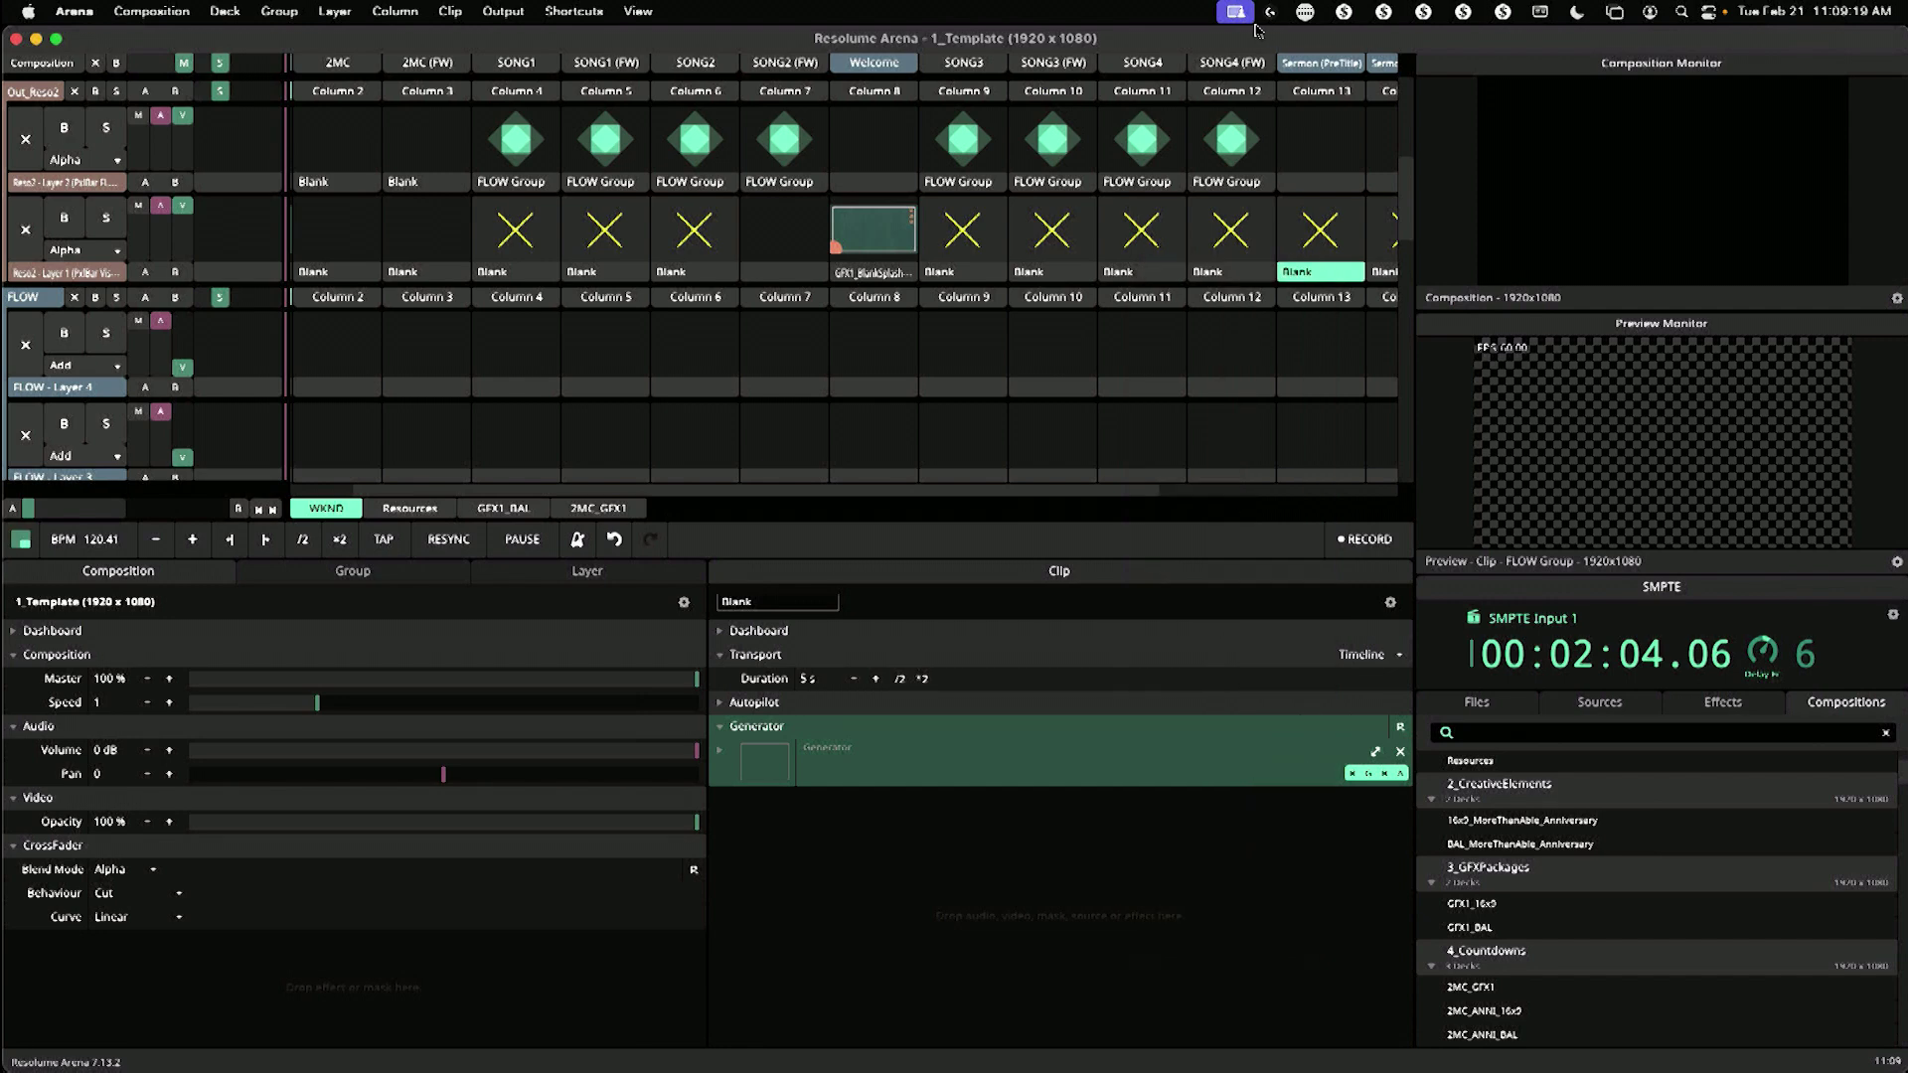
Step: Trigger the SONG4 (FW) column followed by the Sermon (PreTitle) column and check which clips play on each layer
{"action": "scroll", "coordinate": [1232, 75], "scroll_direction": "up", "scroll_amount": 3}
{"action": "left_click", "coordinate": [1232, 63]}
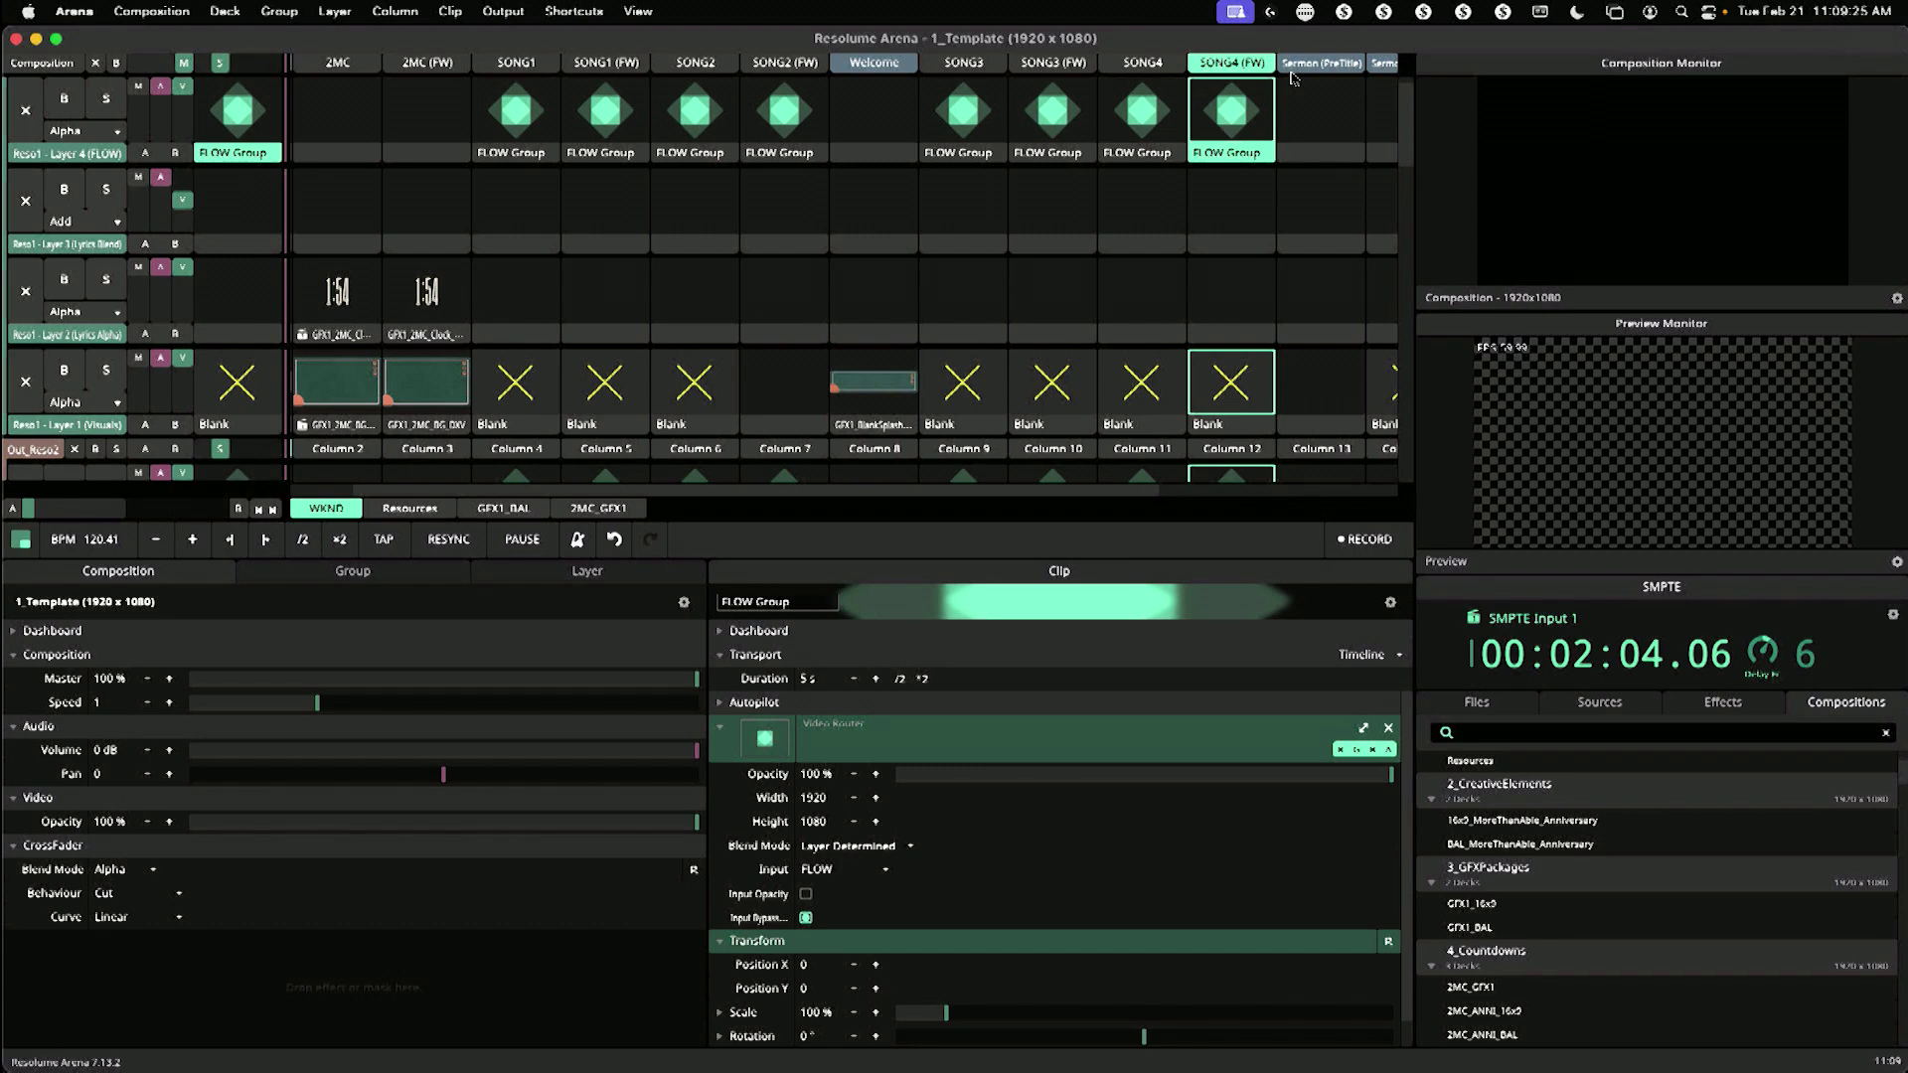
{"action": "left_click", "coordinate": [1331, 65]}
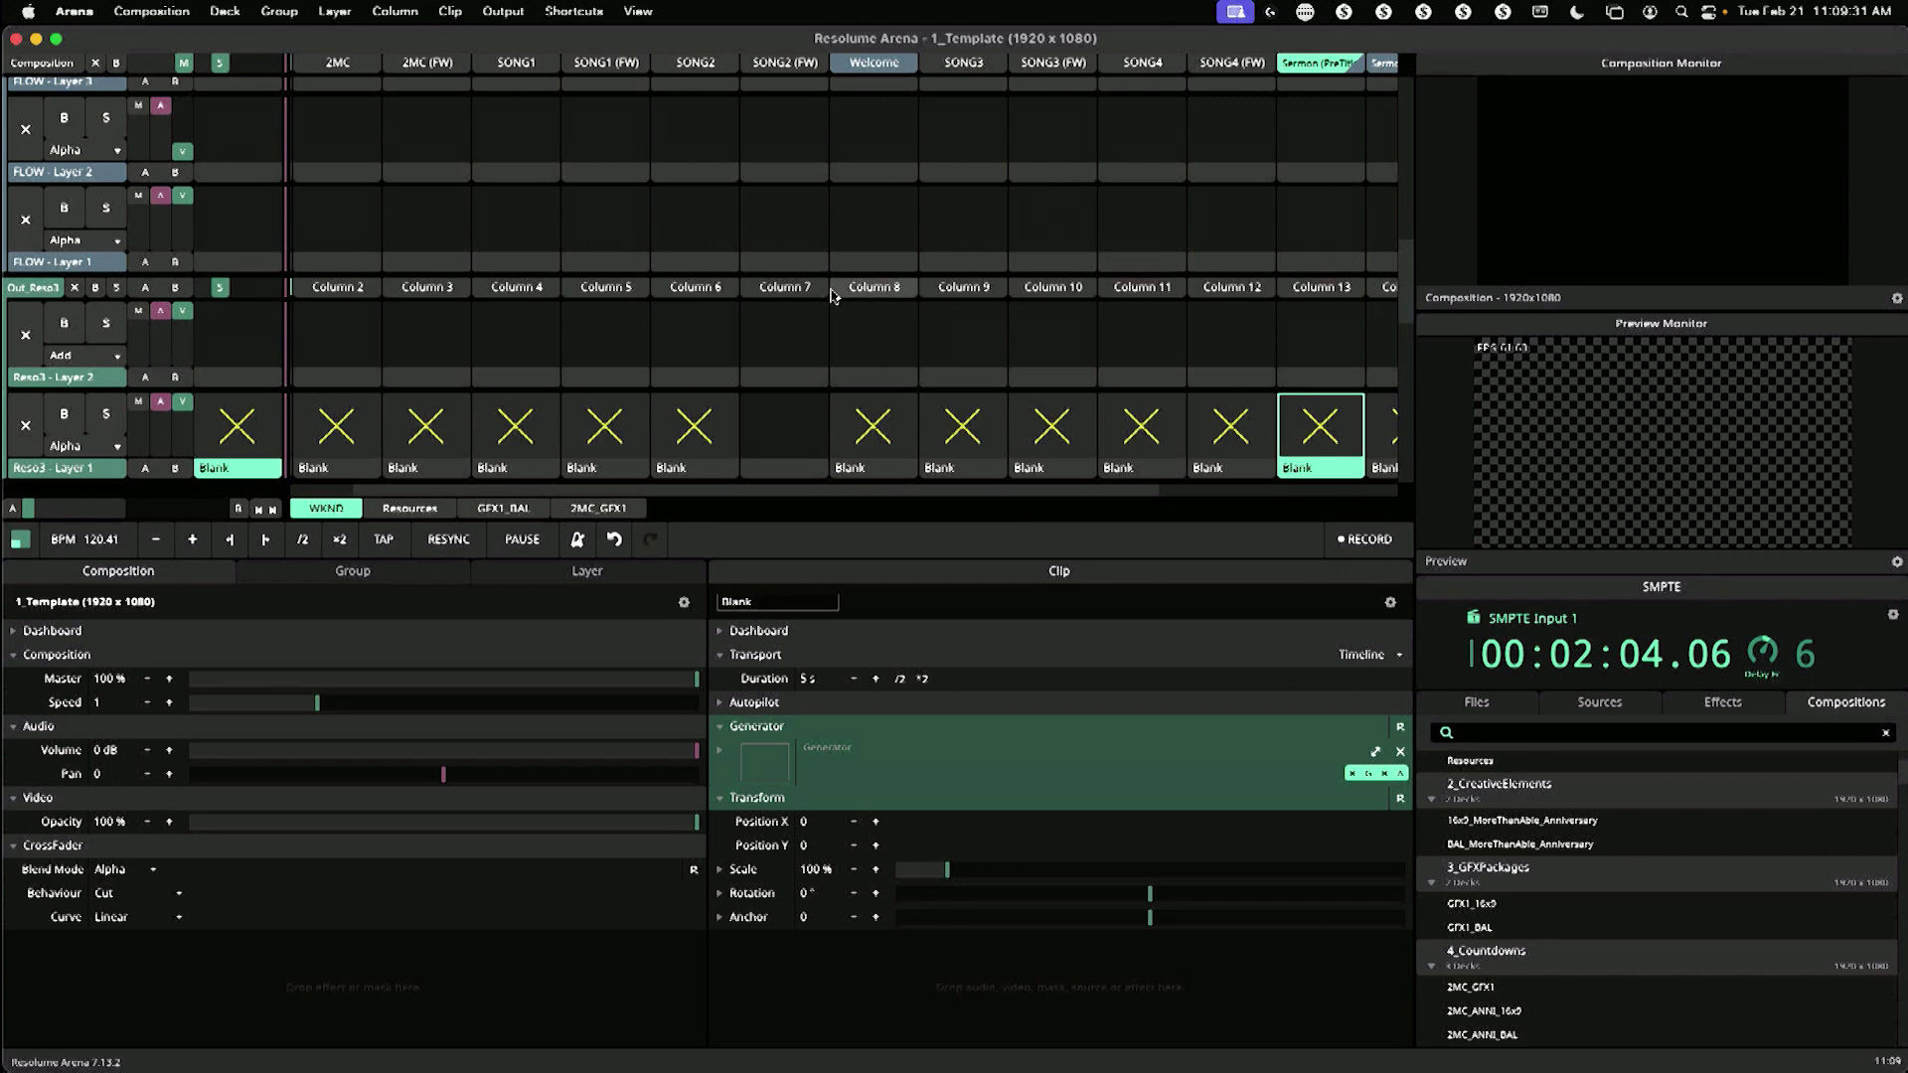
{"action": "scroll", "coordinate": [715, 323], "scroll_direction": "up", "scroll_amount": 5}
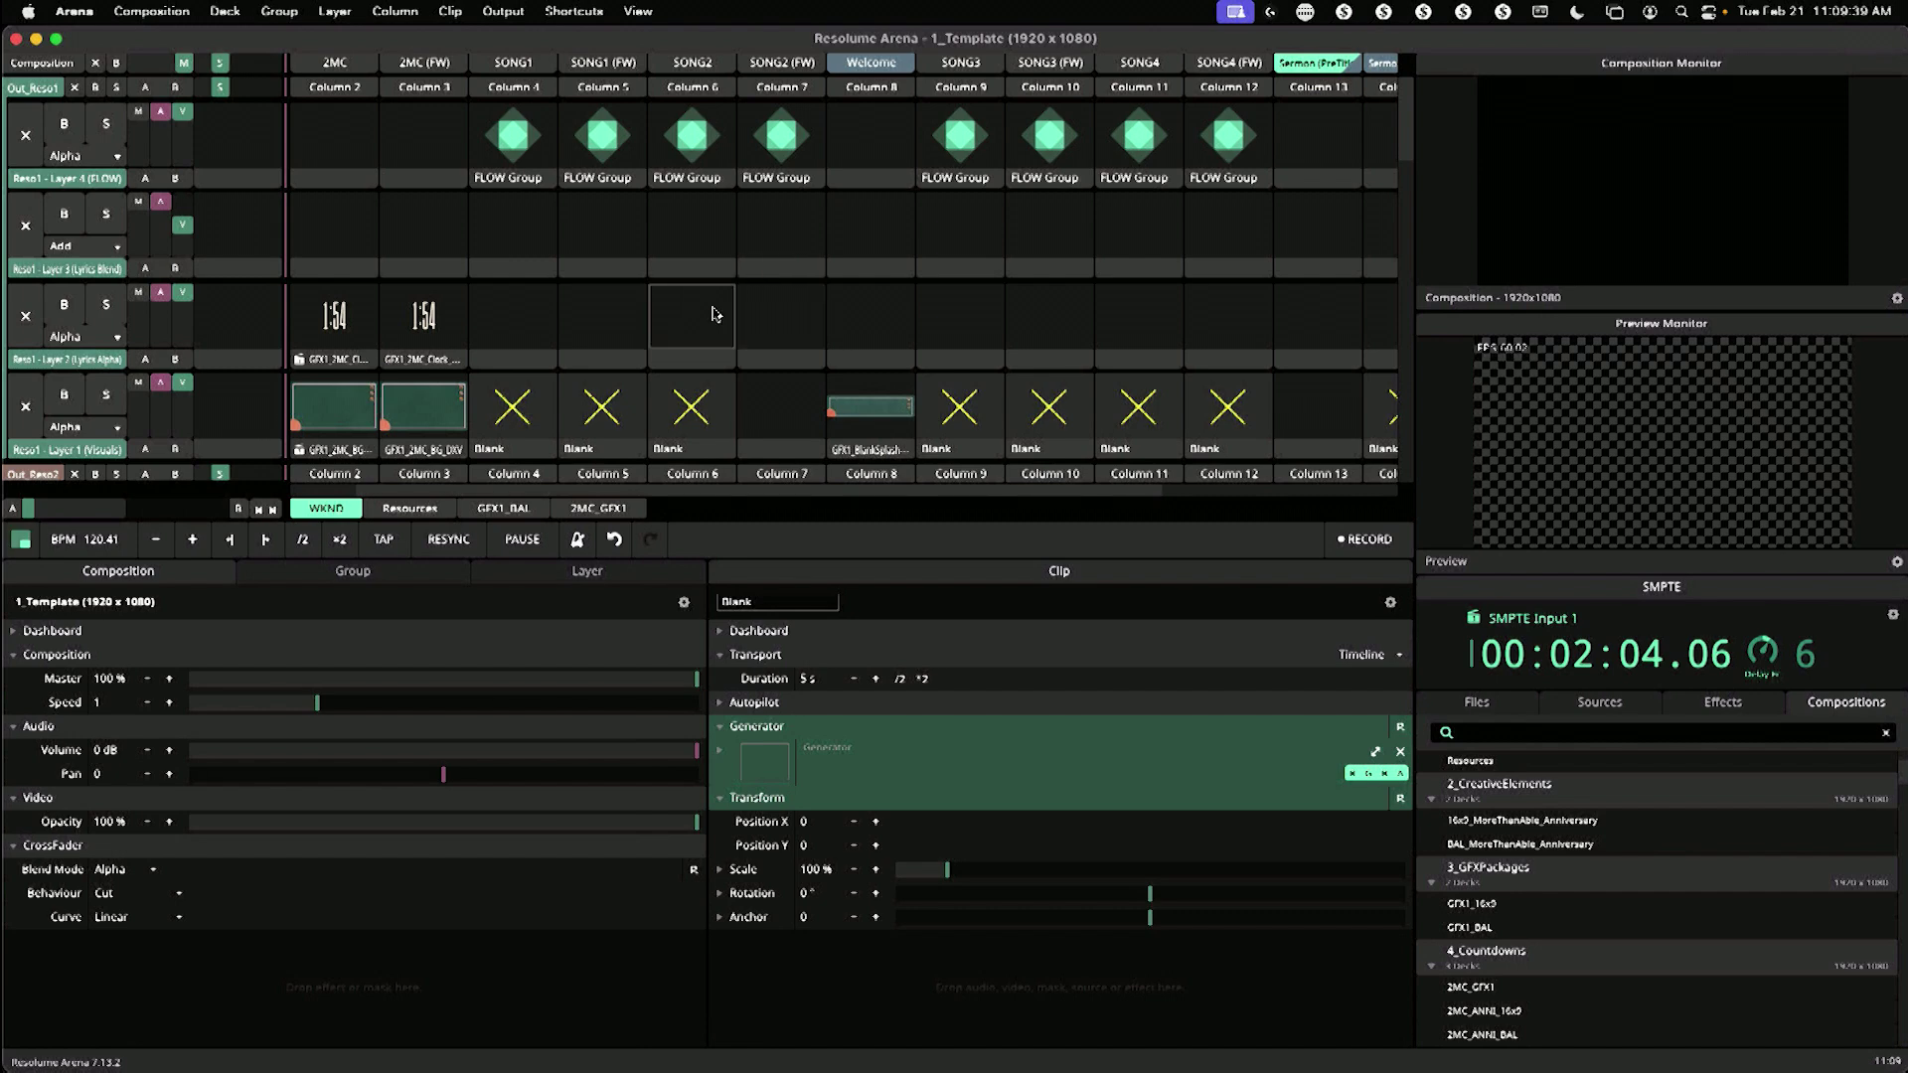
Step: Select the Out_Reso2 group, open the Advanced Output setup and expand the Reso2 (Sceptrons) screen to show its slices
{"action": "scroll", "coordinate": [712, 314], "scroll_direction": "down", "scroll_amount": 5}
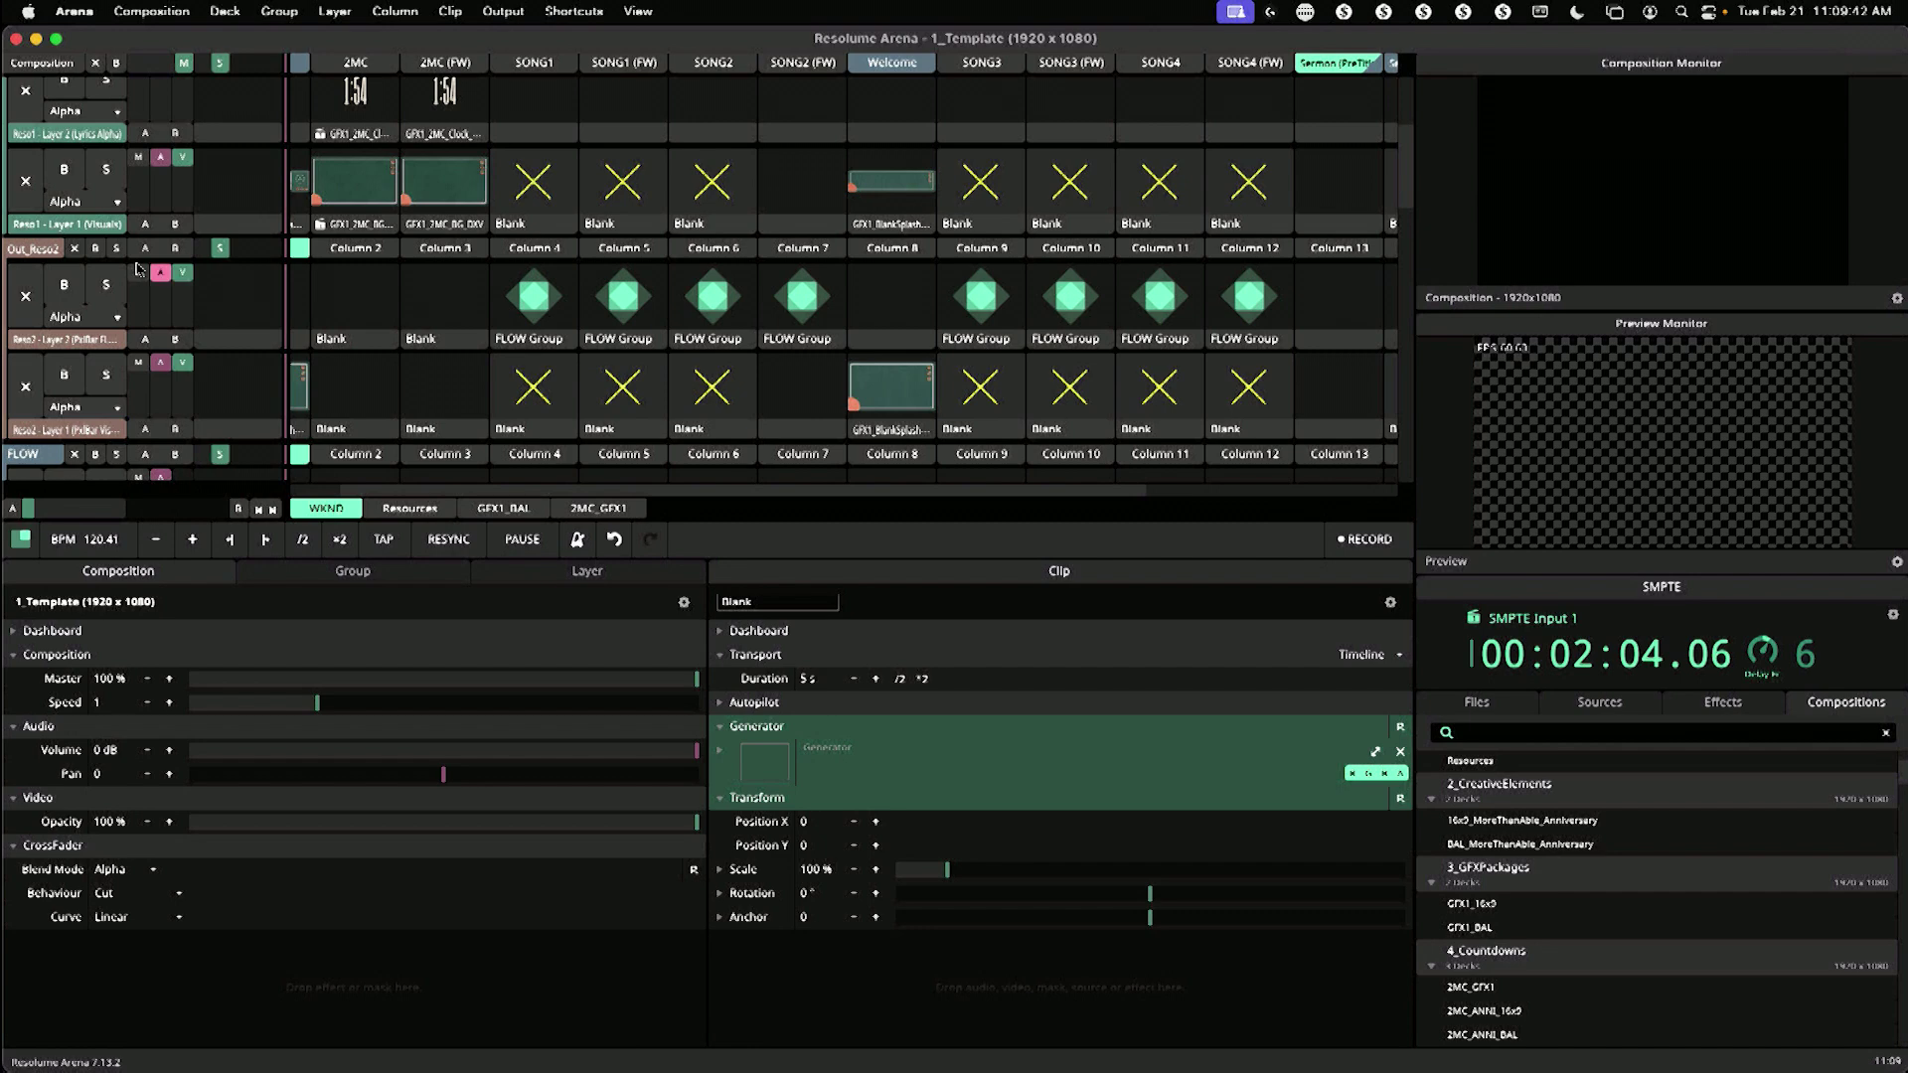
{"action": "left_click", "coordinate": [45, 250]}
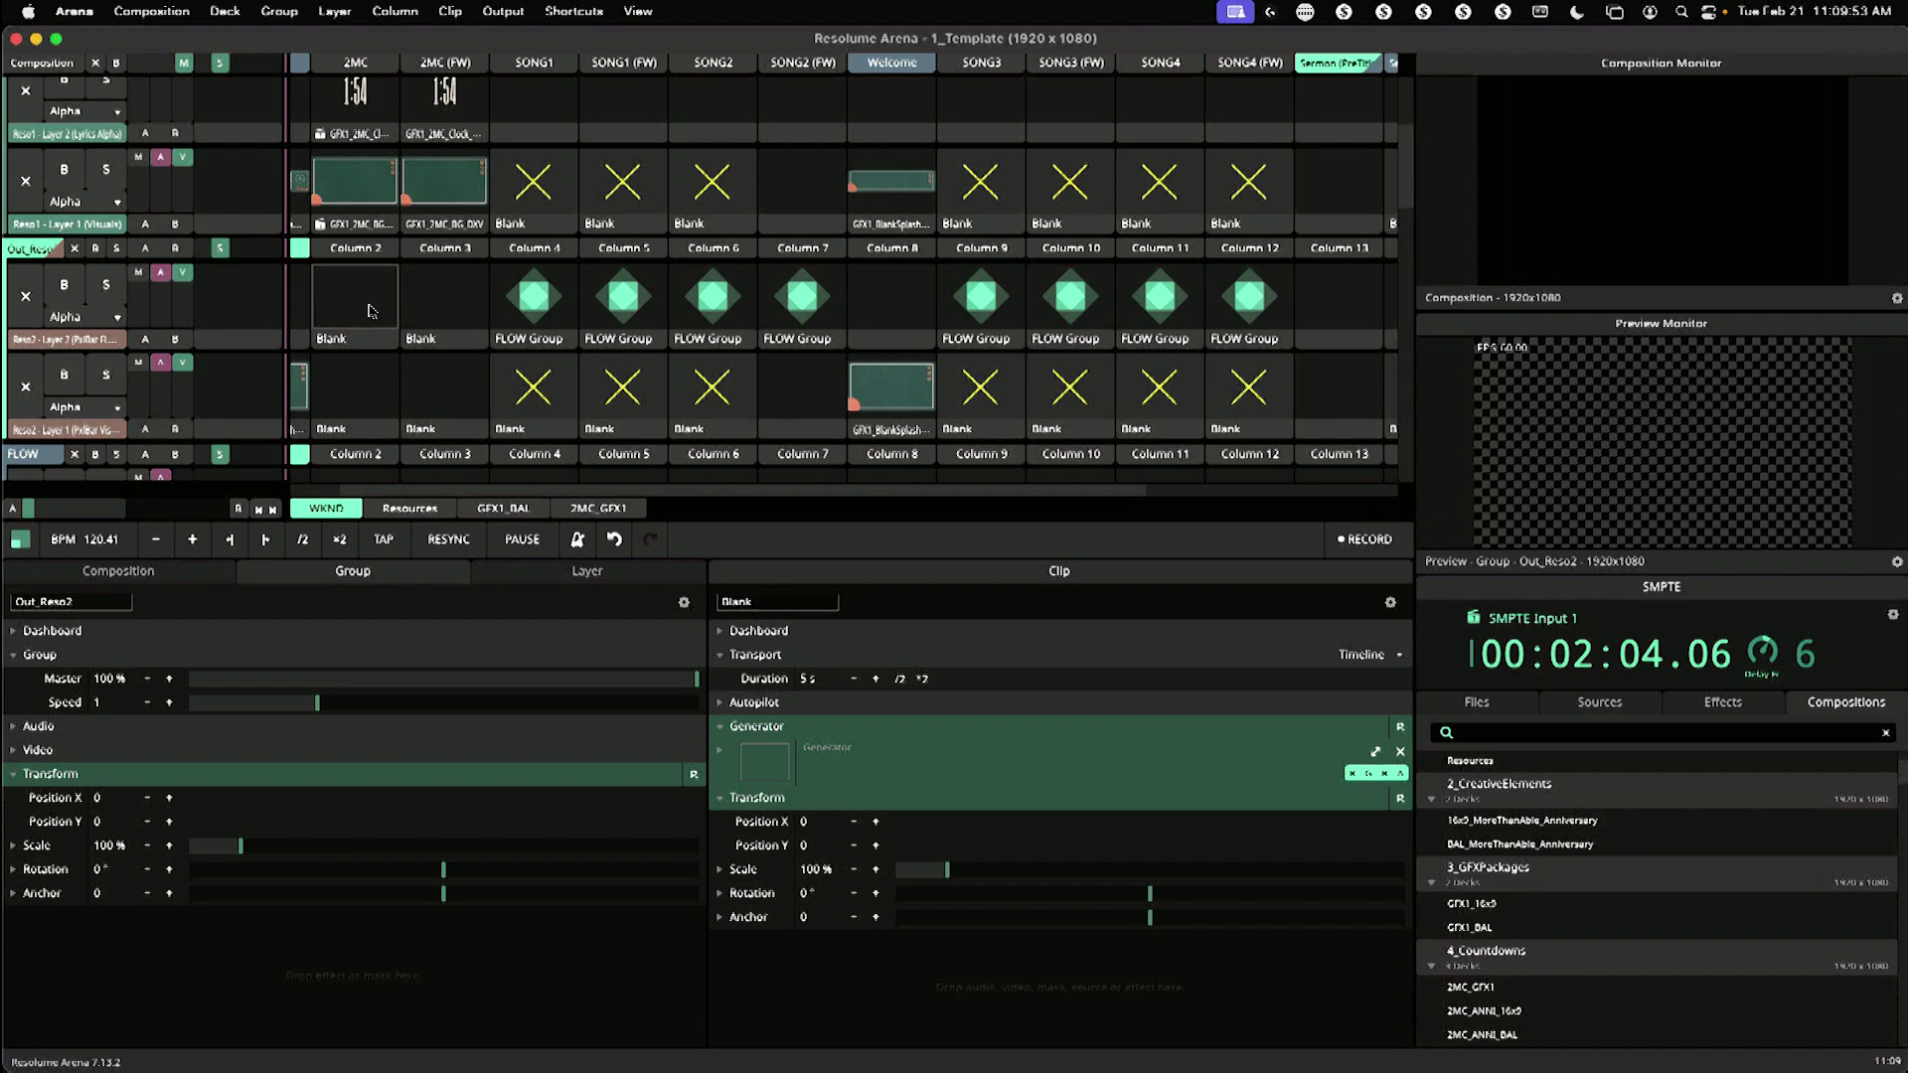
{"action": "left_click", "coordinate": [504, 11]}
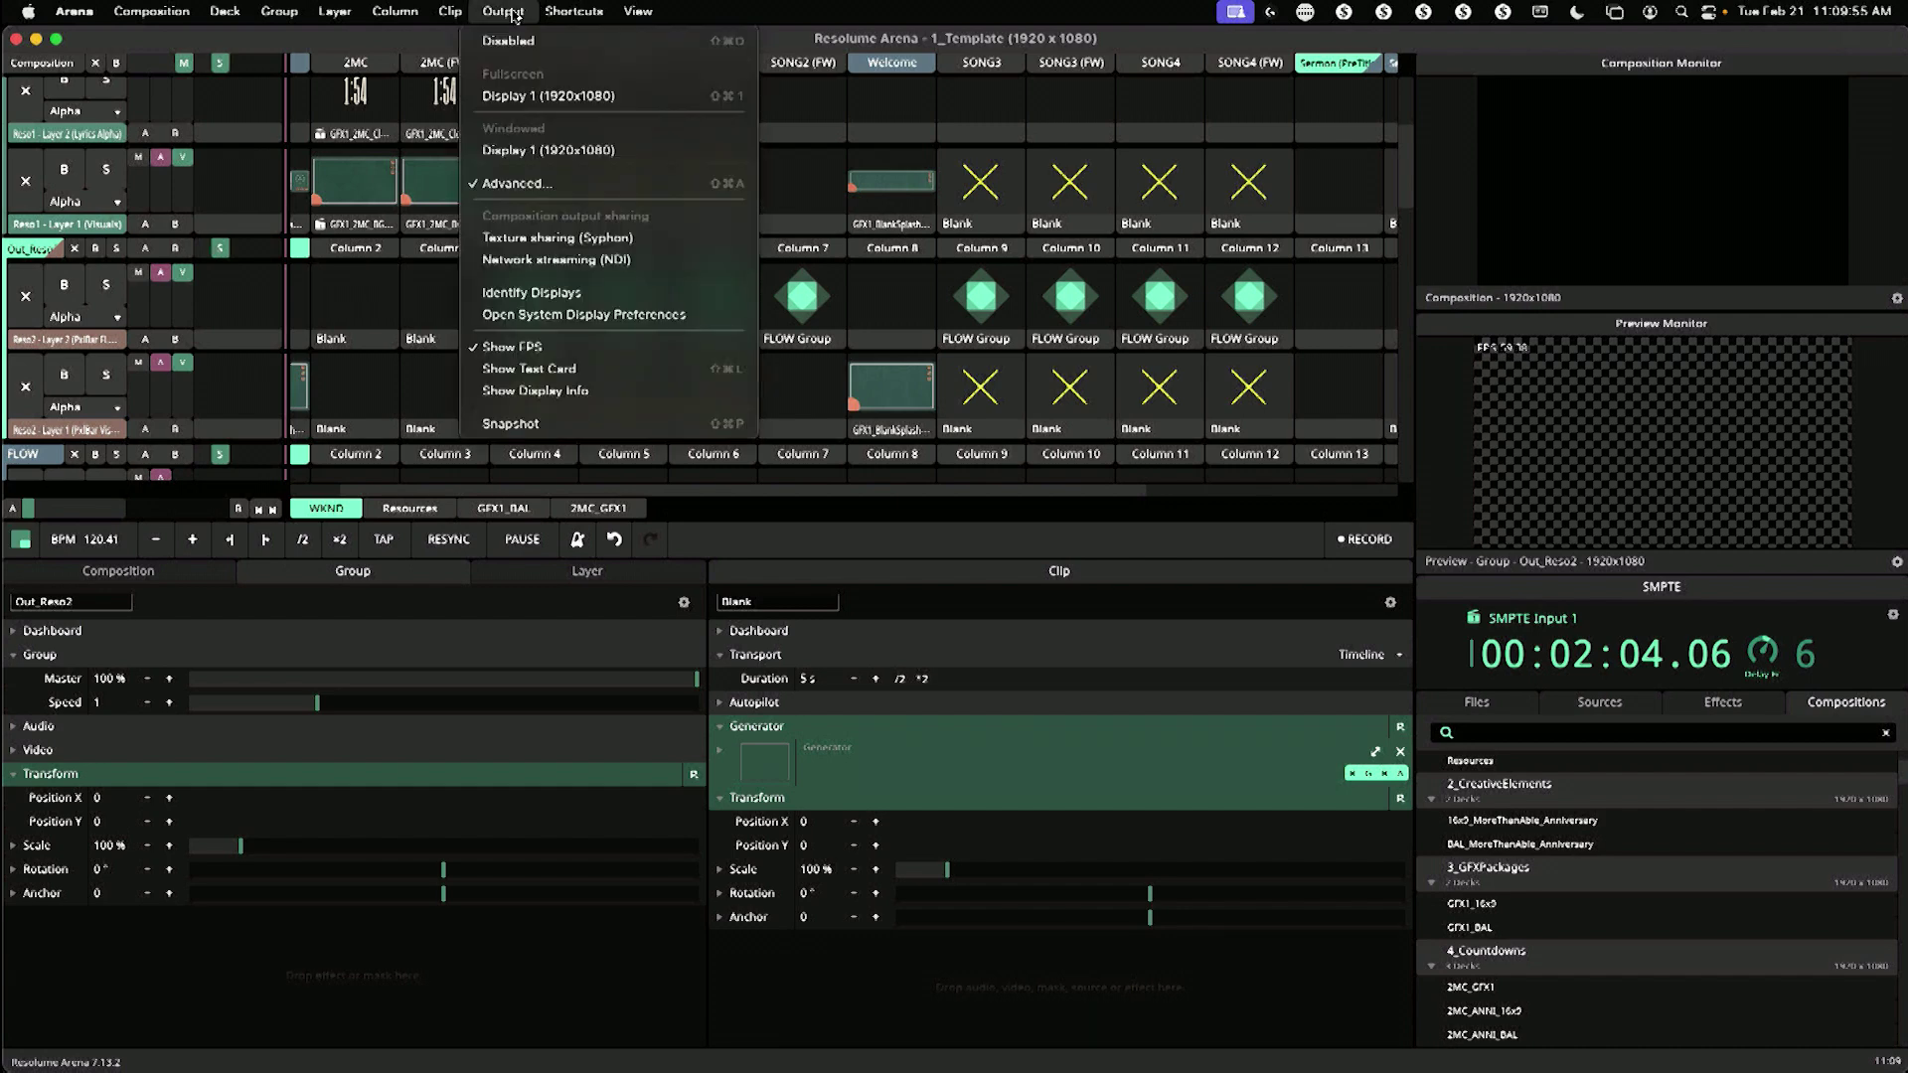
{"action": "left_click", "coordinate": [542, 184]}
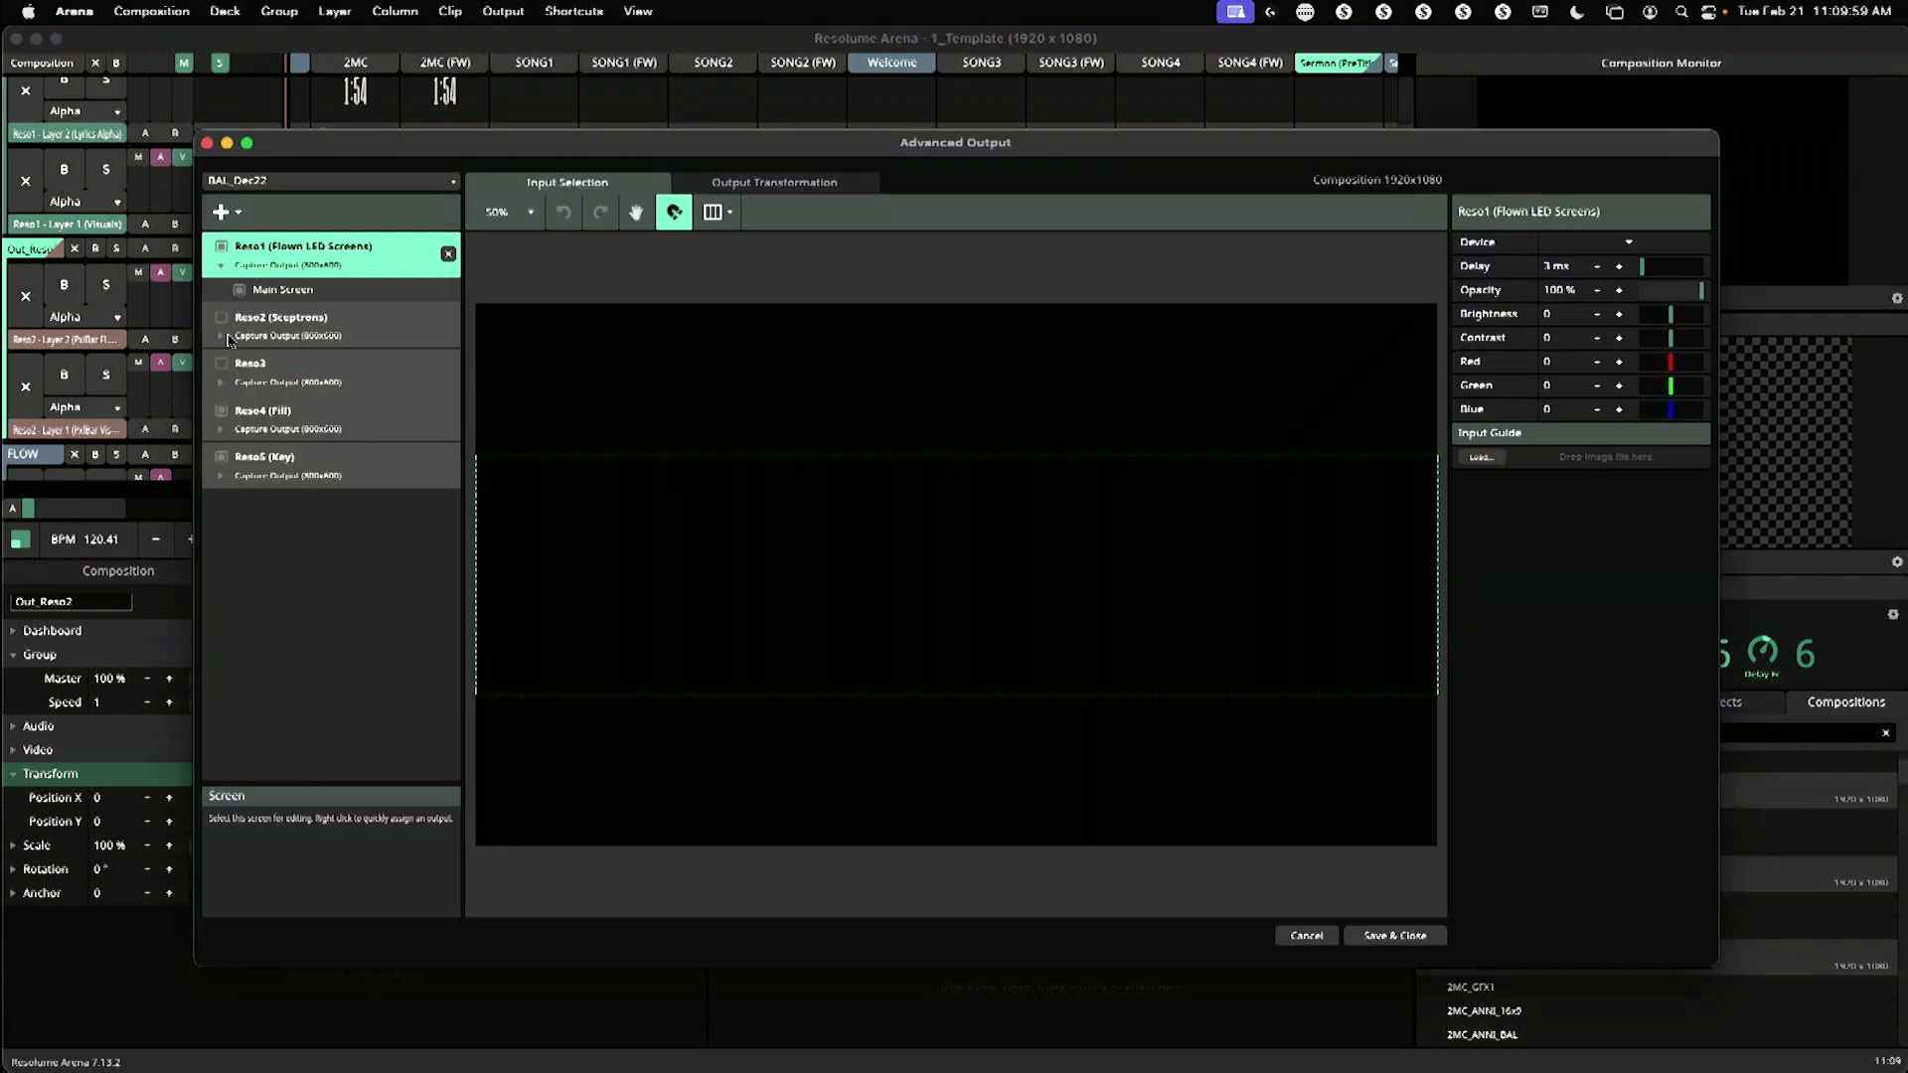
{"action": "left_click", "coordinate": [360, 332]}
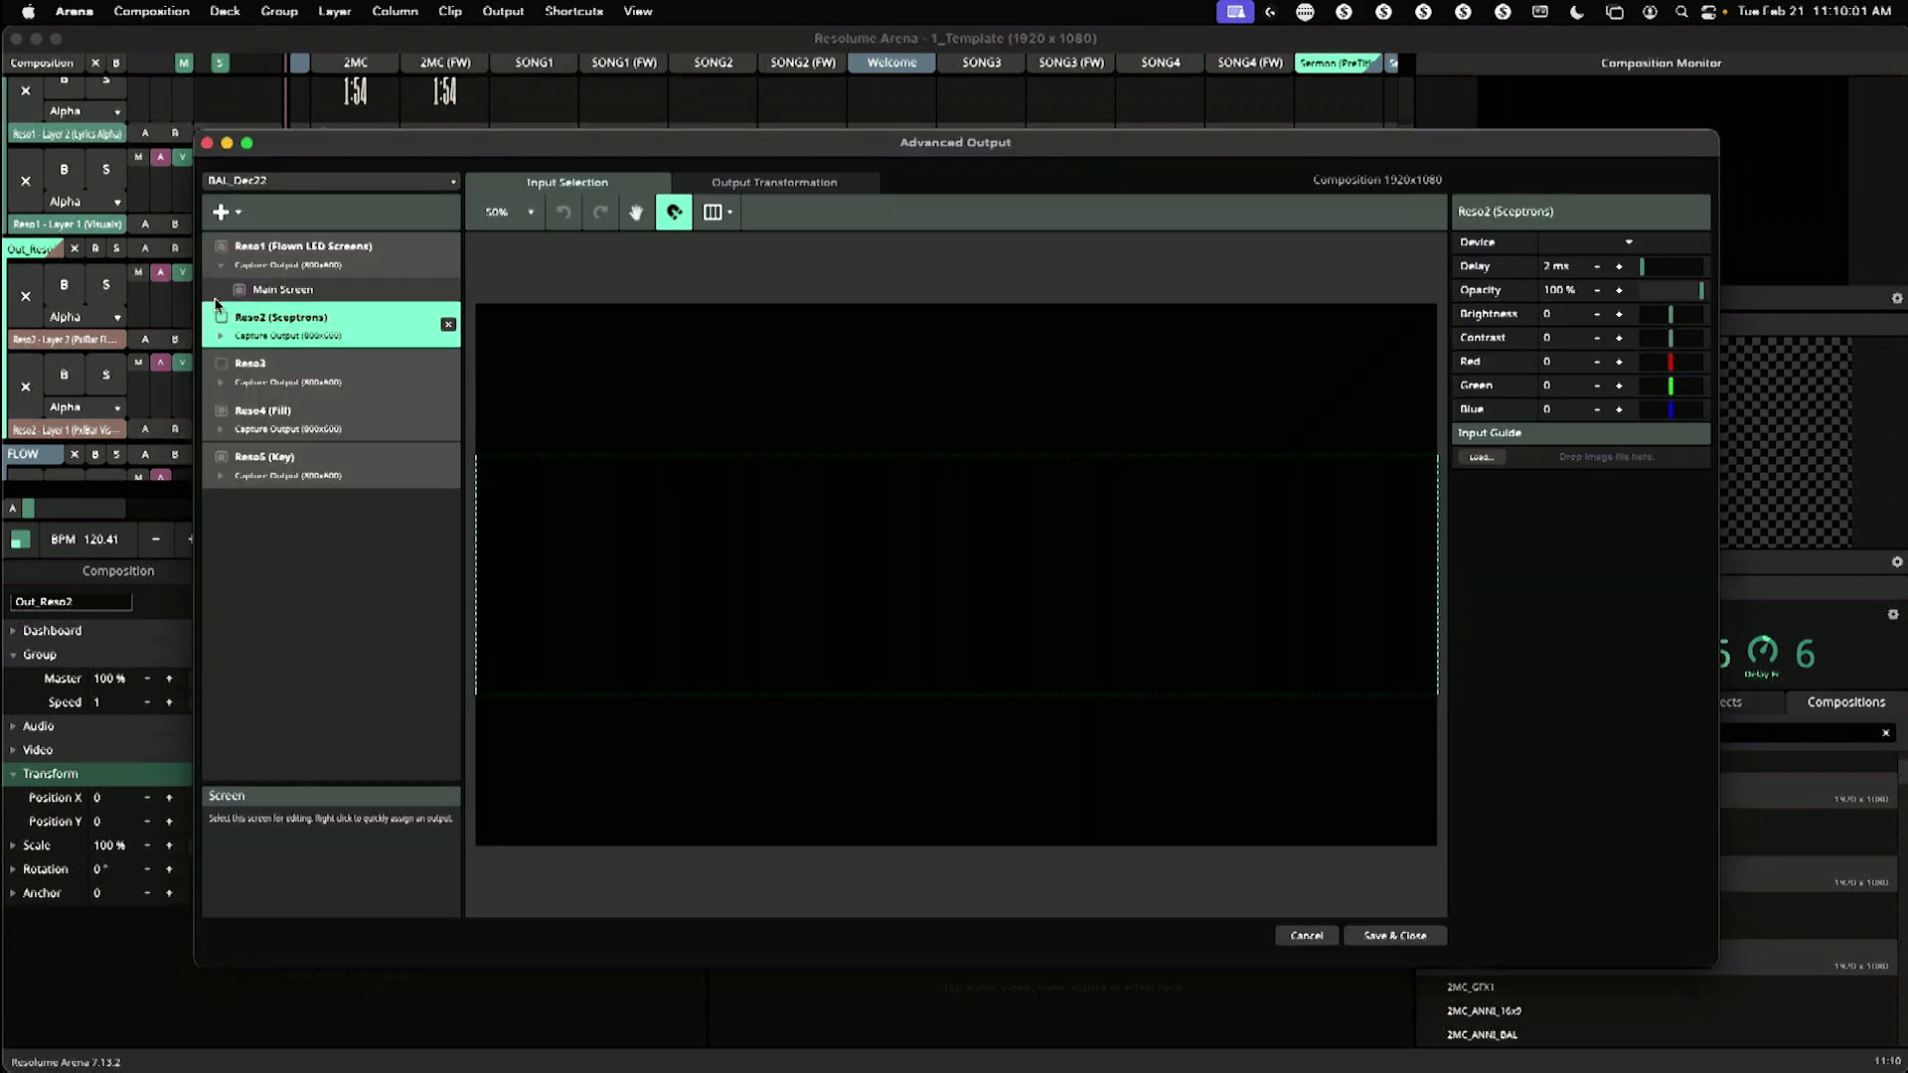
{"action": "left_click", "coordinate": [220, 338]}
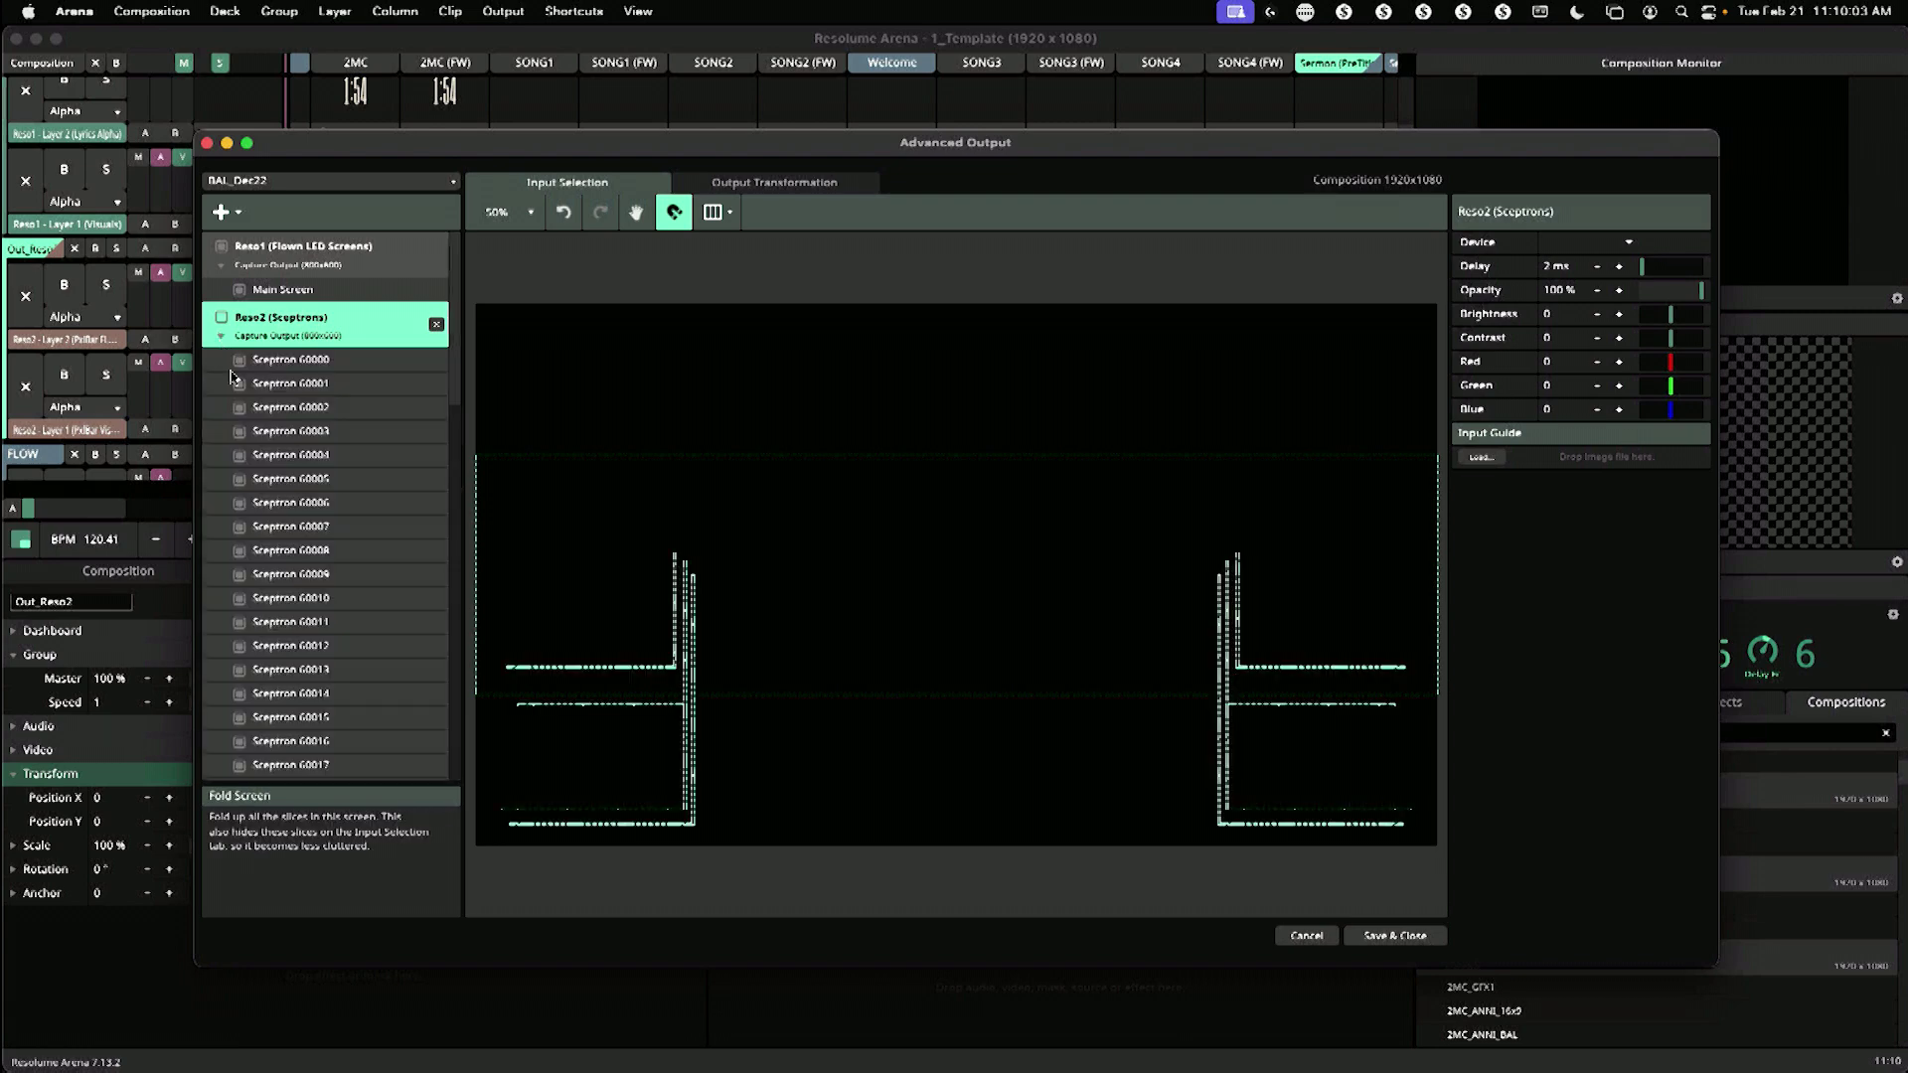
Step: Review the Sceptron slices of the Reso2 screen, close the Advanced Output setup and look over the FLOW group layers
{"action": "left_click", "coordinate": [695, 825]}
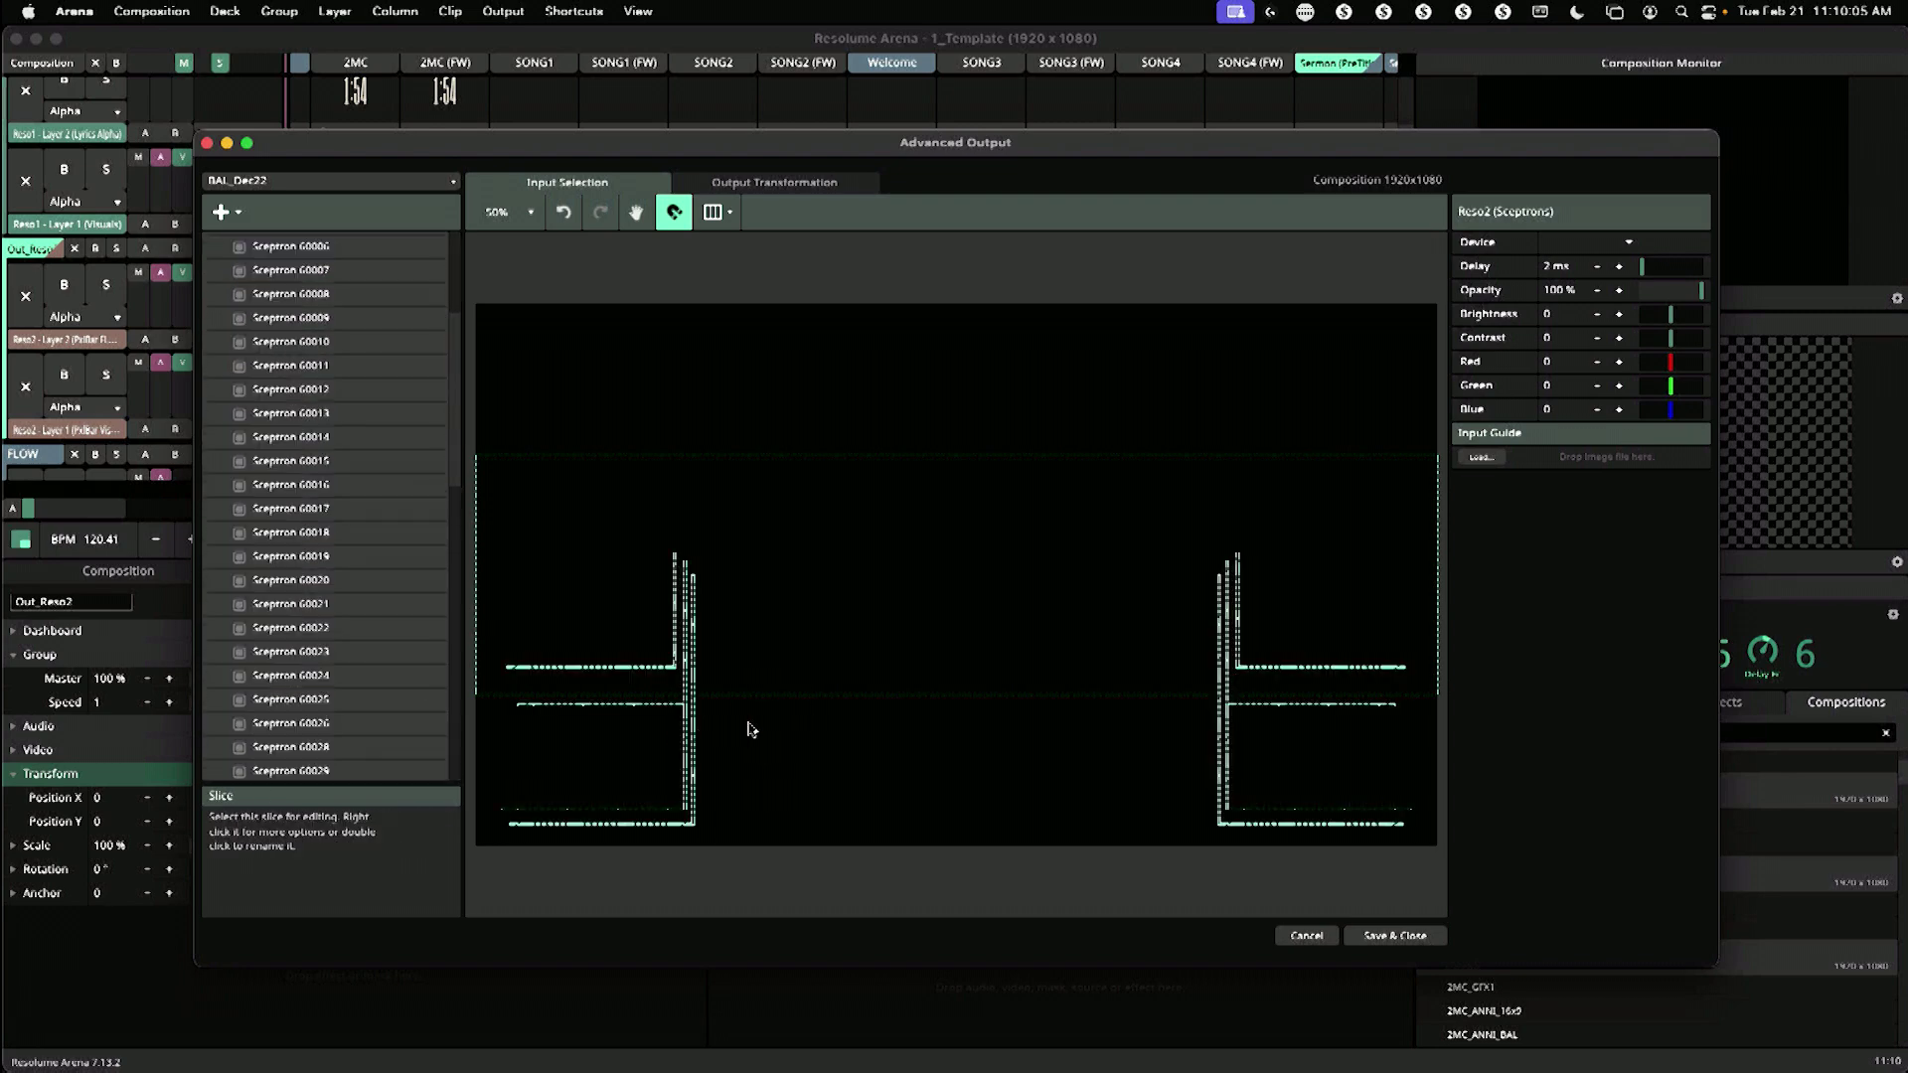
{"action": "scroll", "coordinate": [373, 673], "scroll_direction": "down", "scroll_amount": 10}
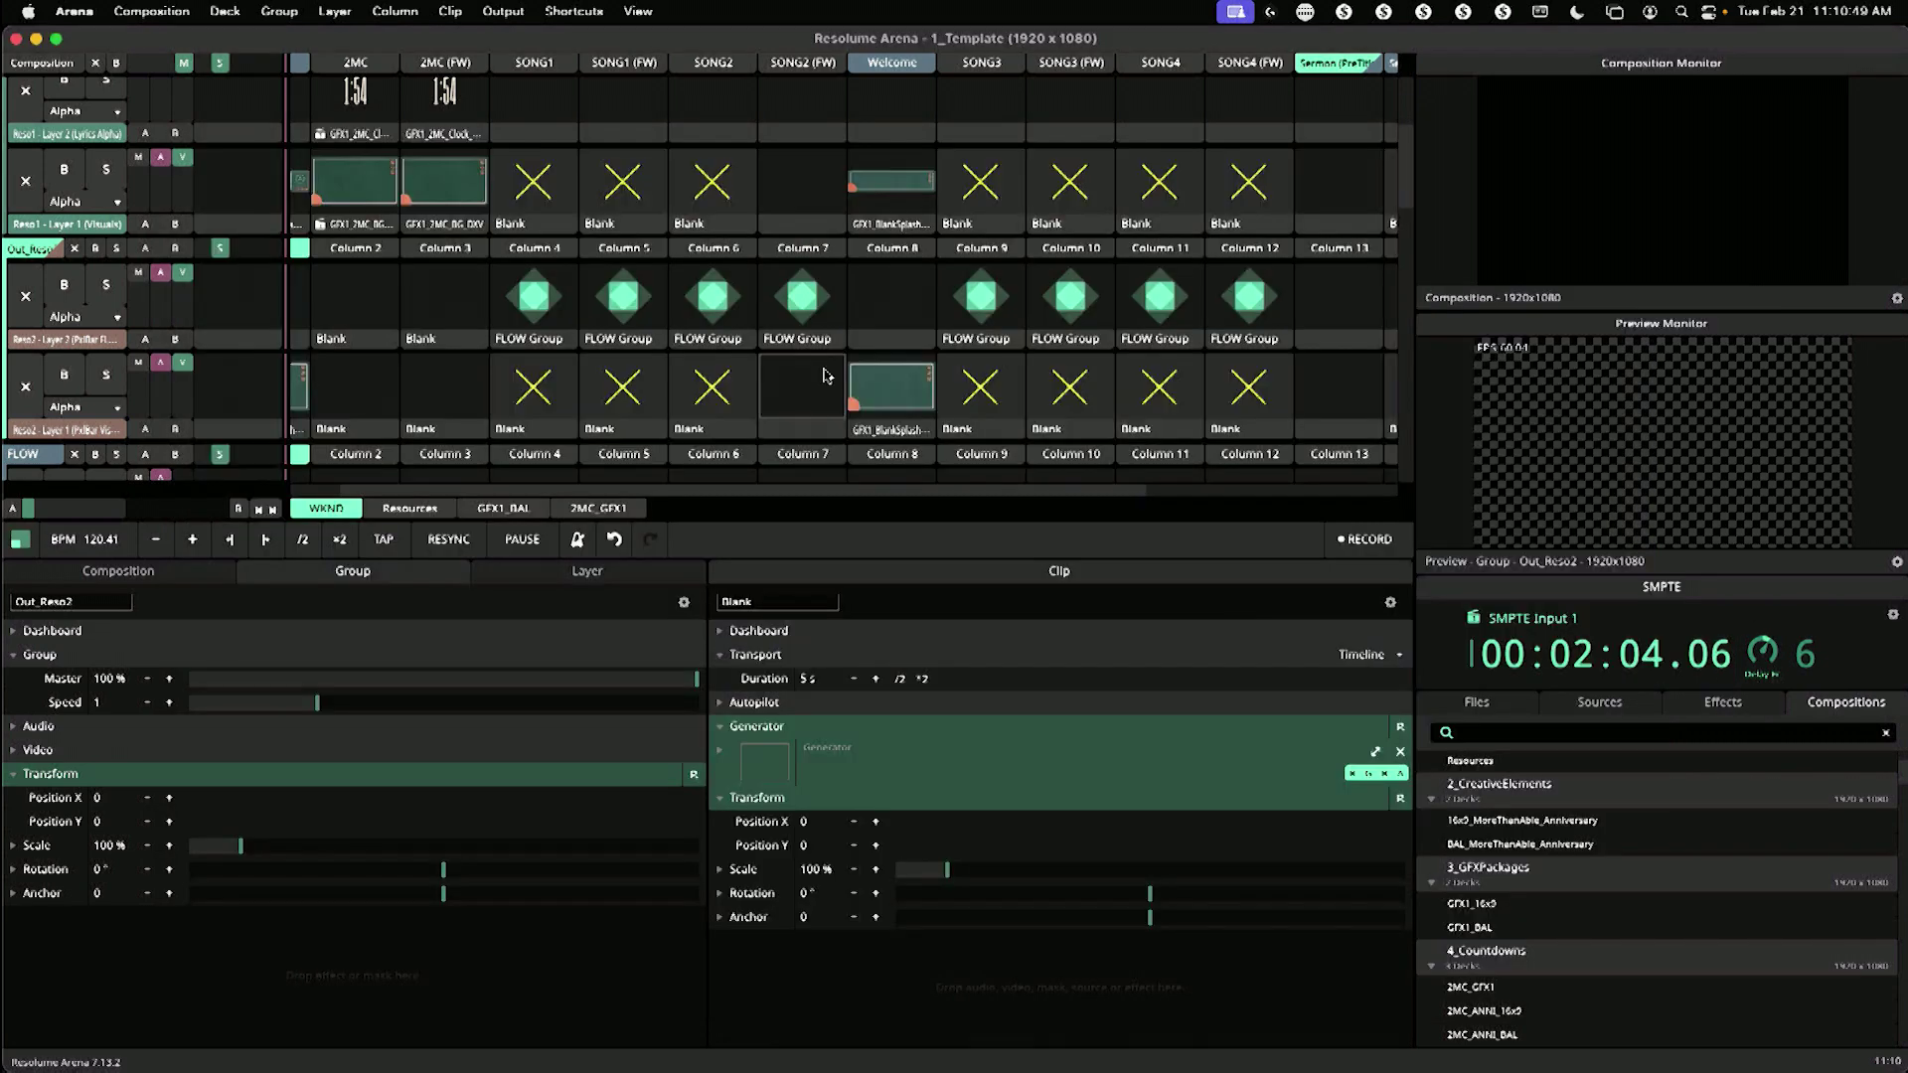
{"action": "scroll", "coordinate": [830, 363], "scroll_direction": "down", "scroll_amount": 5}
{"action": "scroll", "coordinate": [830, 372], "scroll_direction": "up", "scroll_amount": 4}
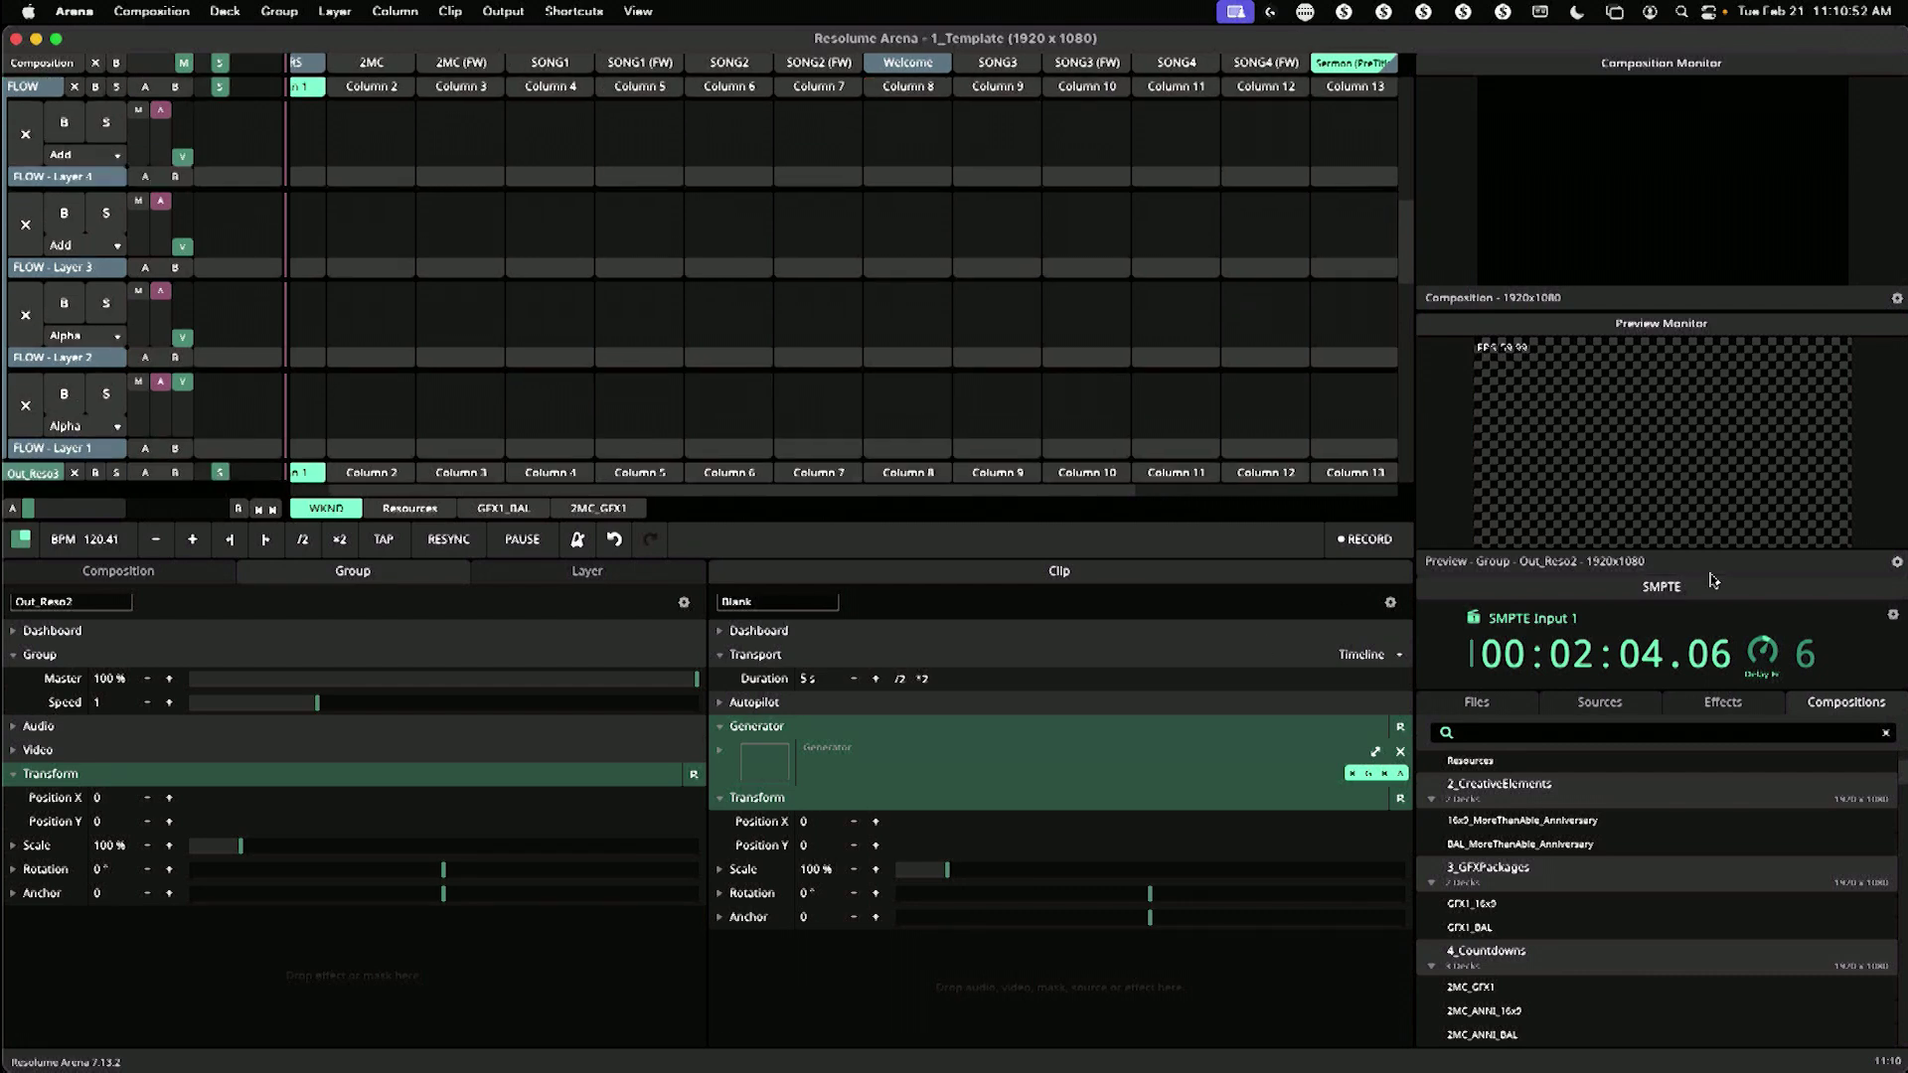
Step: Find Available_Style01 among the saved compositions and load its Available_v1A deck into the template
{"action": "scroll", "coordinate": [1585, 964], "scroll_direction": "down", "scroll_amount": 10}
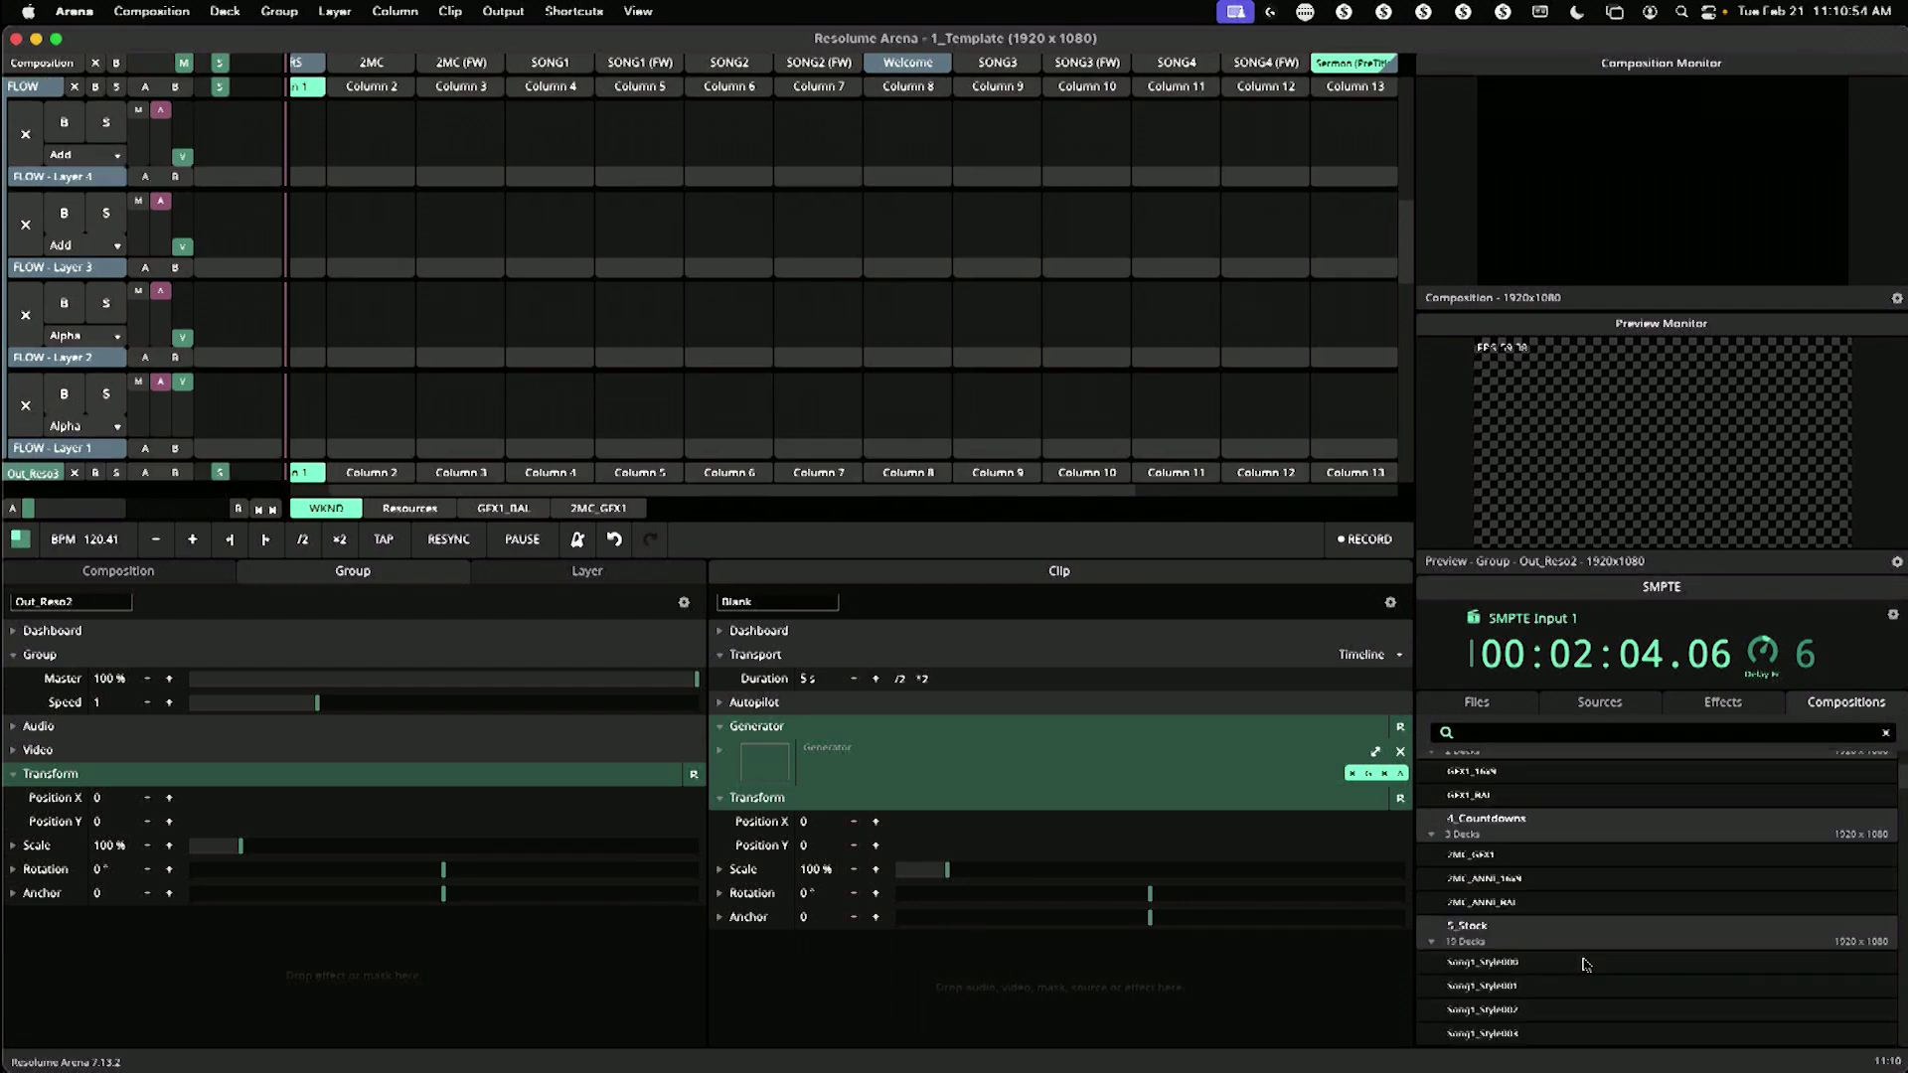
{"action": "scroll", "coordinate": [1585, 964], "scroll_direction": "down", "scroll_amount": 5}
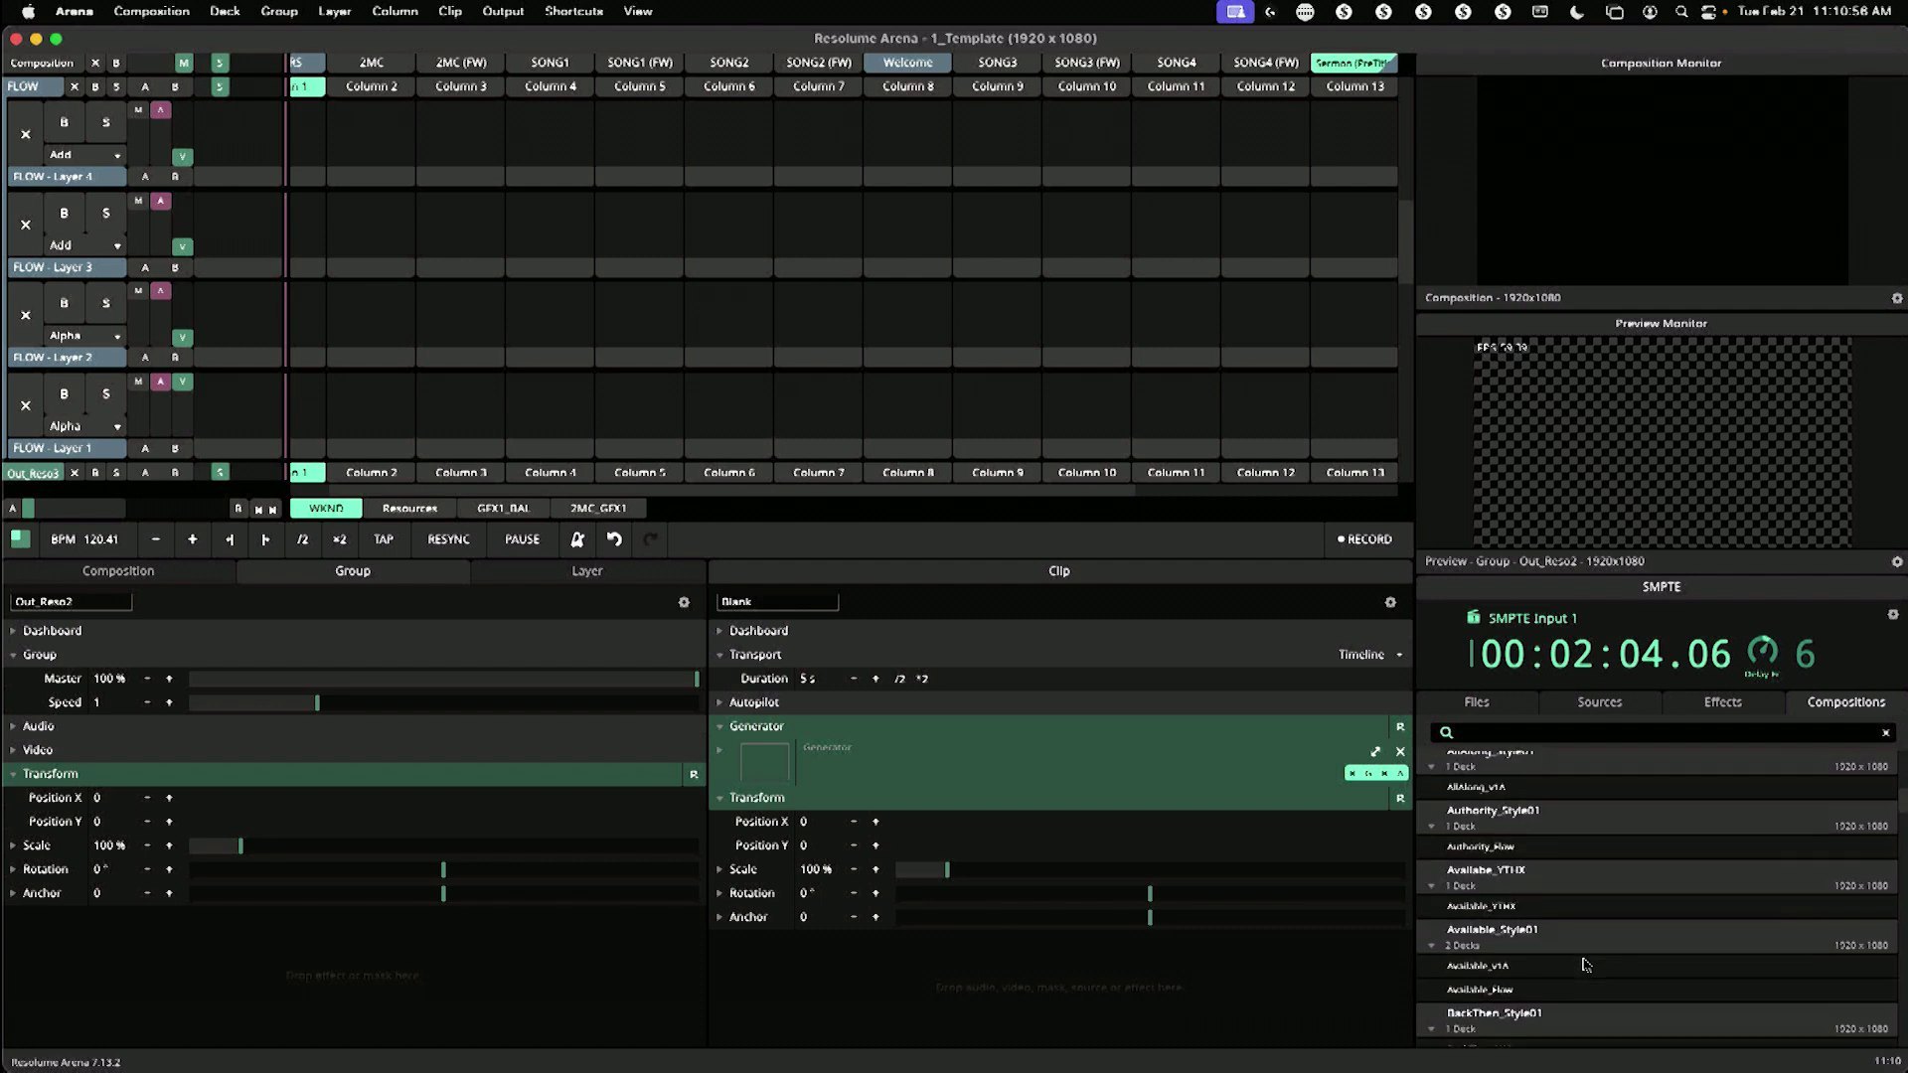
{"action": "scroll", "coordinate": [1590, 914], "scroll_direction": "down", "scroll_amount": 1}
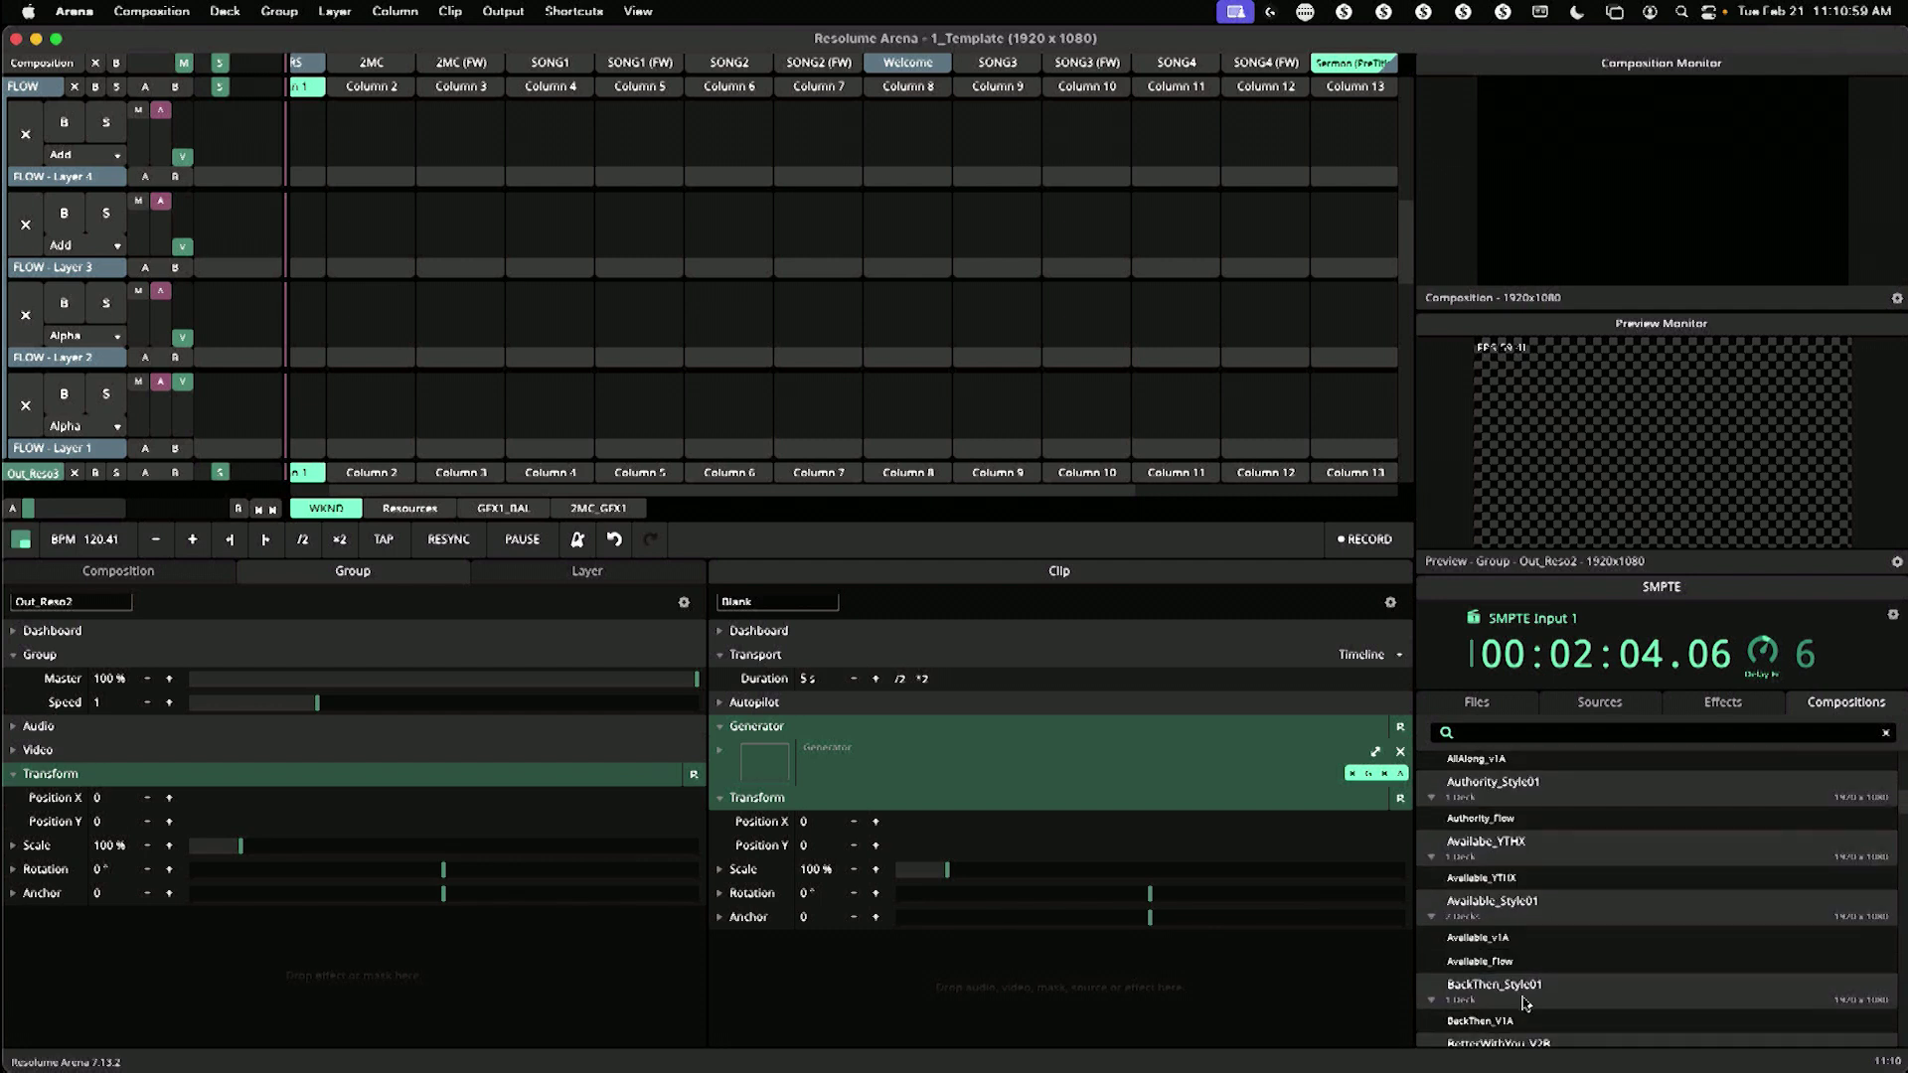
{"action": "left_click", "coordinate": [1575, 944]}
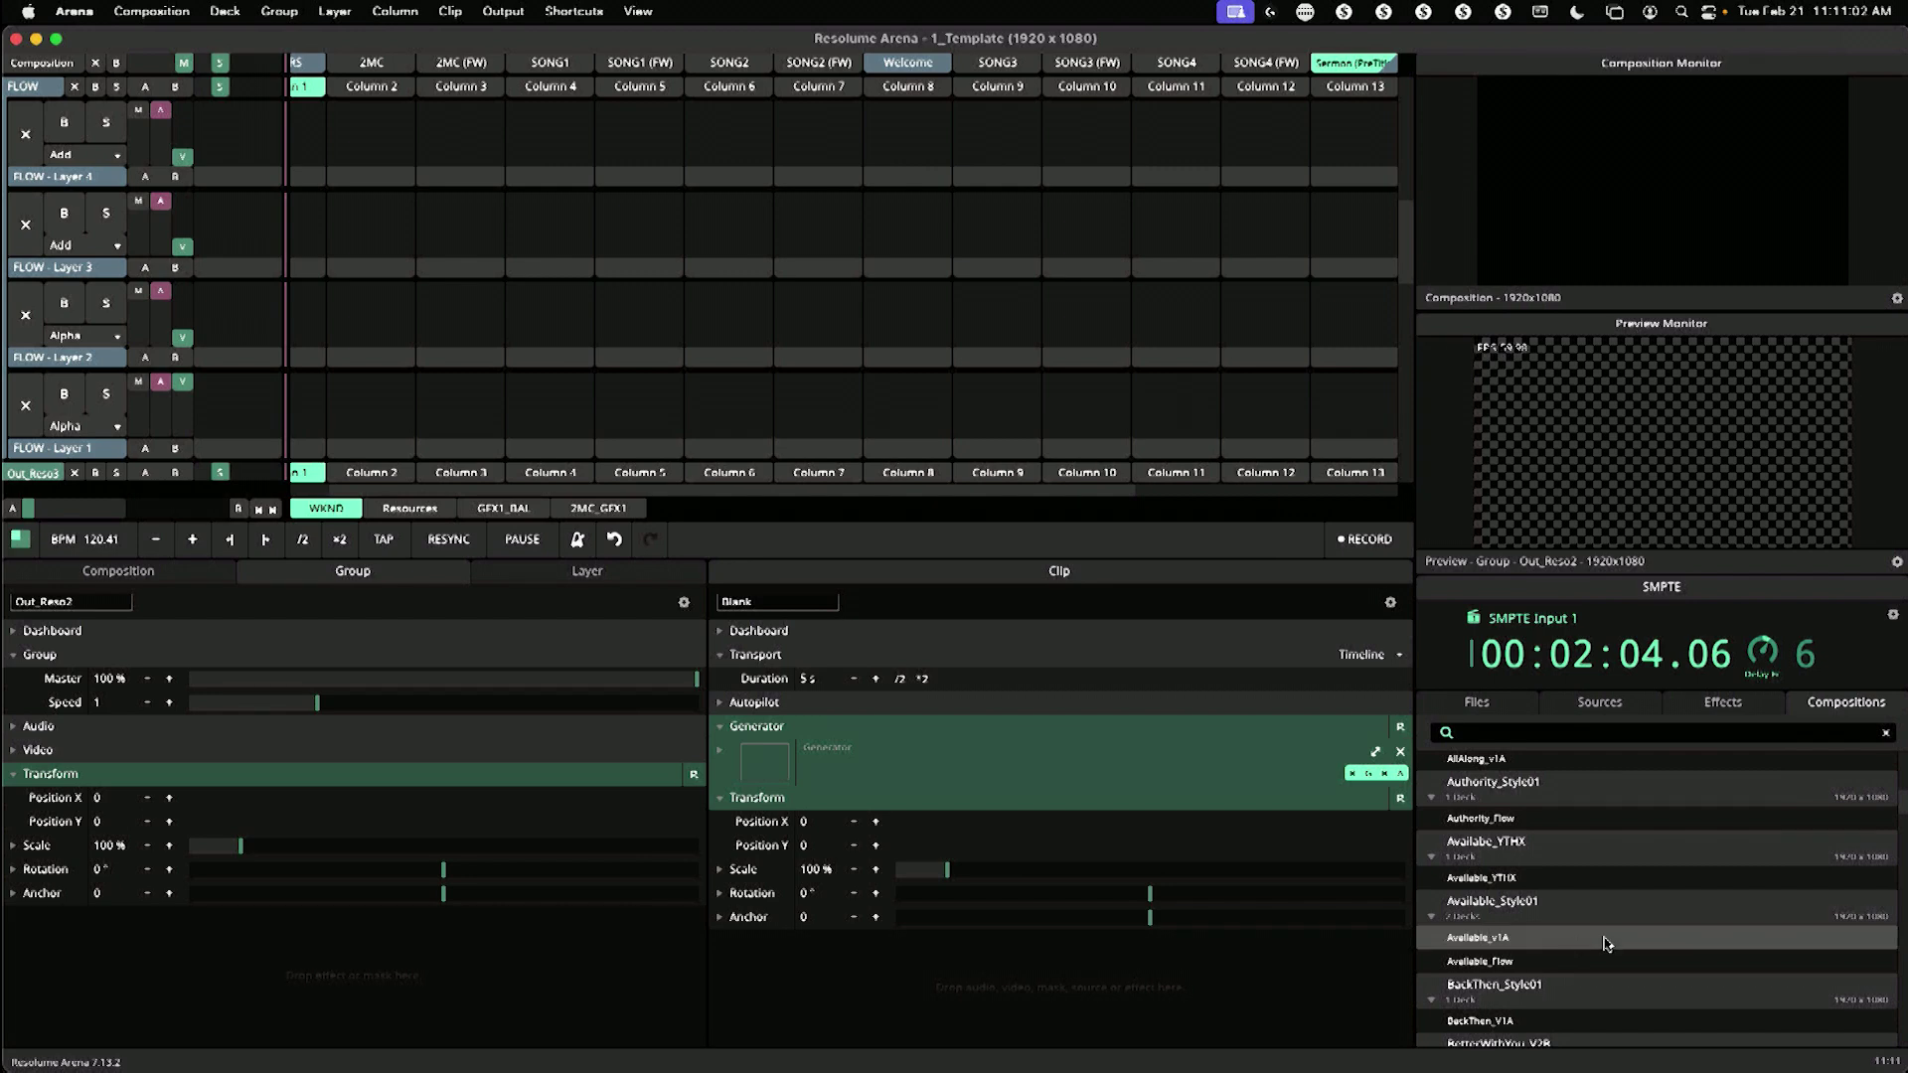
{"action": "double_click", "coordinate": [1605, 942]}
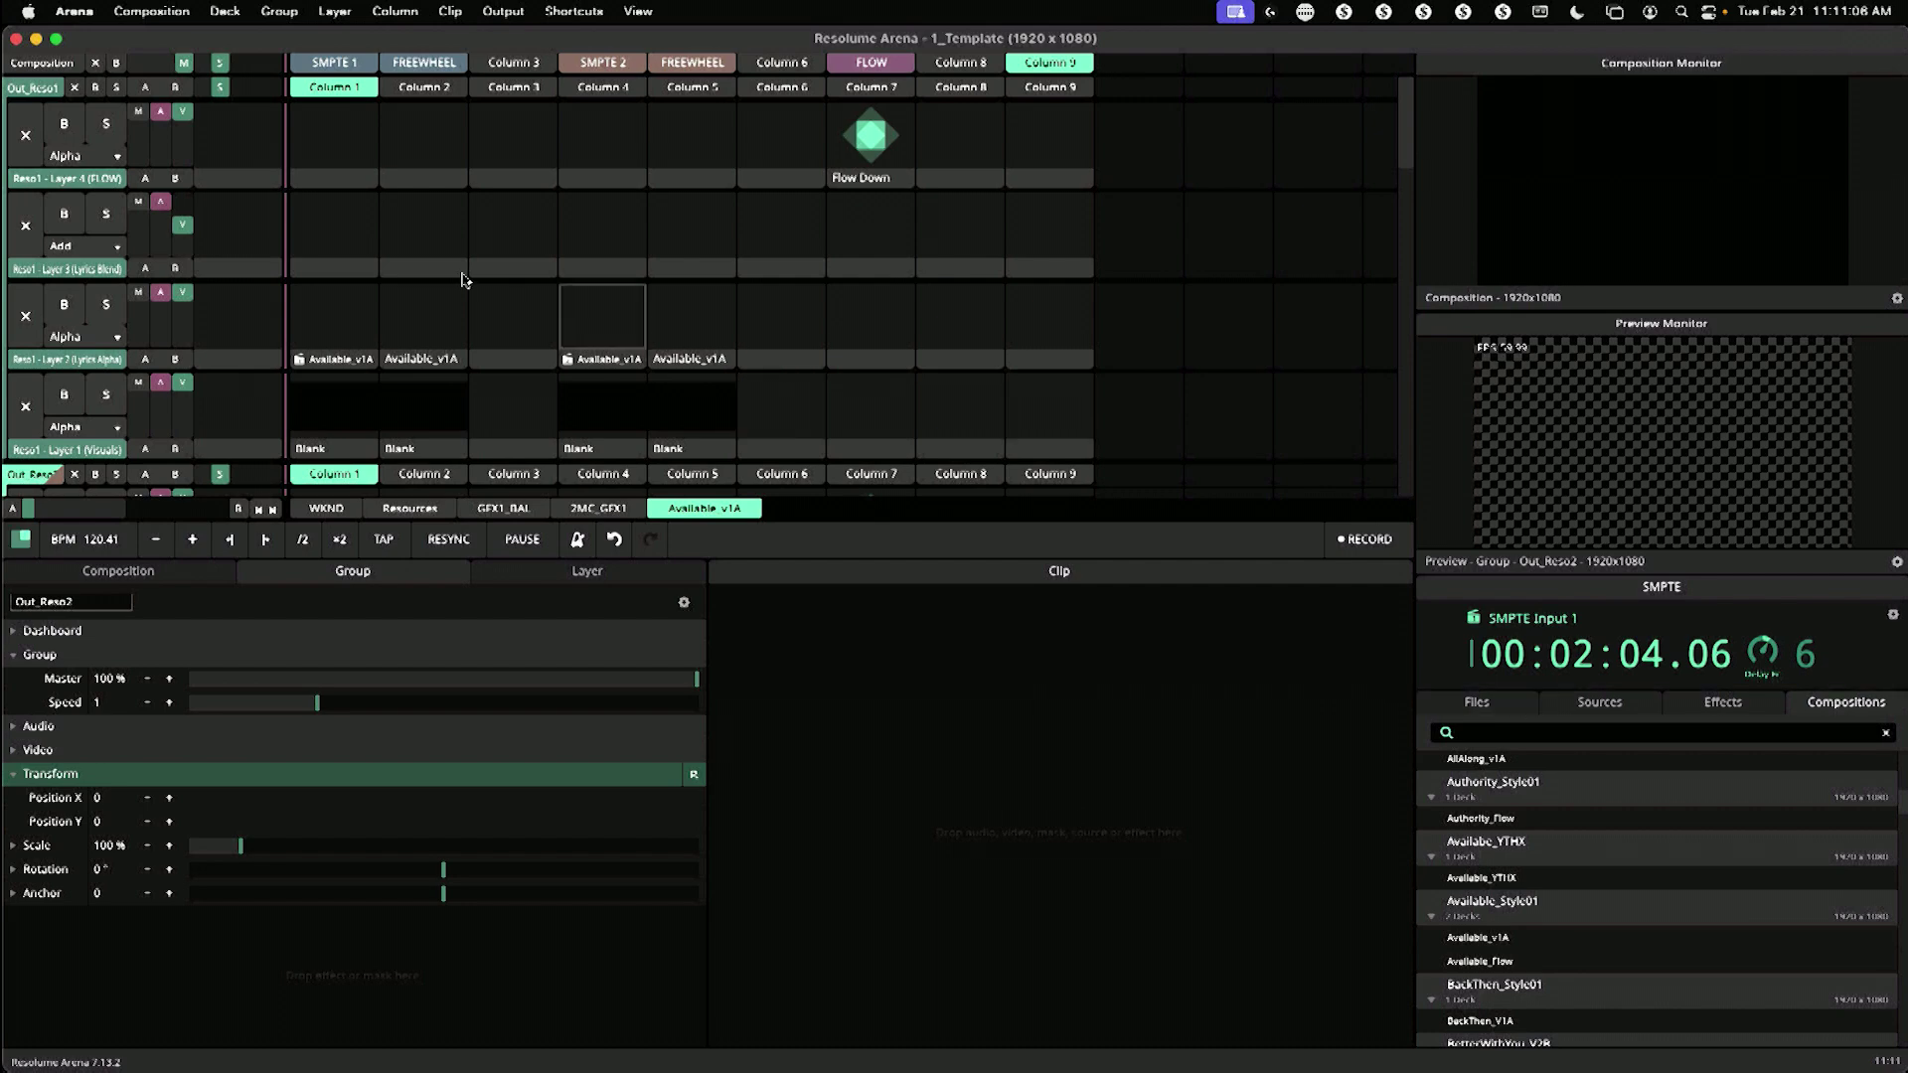
Step: Copy the SMPTE 1 and FREEWHEEL column clips from the Available_v1A deck into the SONG1 and SONG1 (FW) columns of the WKND deck
{"action": "scroll", "coordinate": [460, 281], "scroll_direction": "down", "scroll_amount": 10}
{"action": "scroll", "coordinate": [342, 457], "scroll_direction": "down", "scroll_amount": 5}
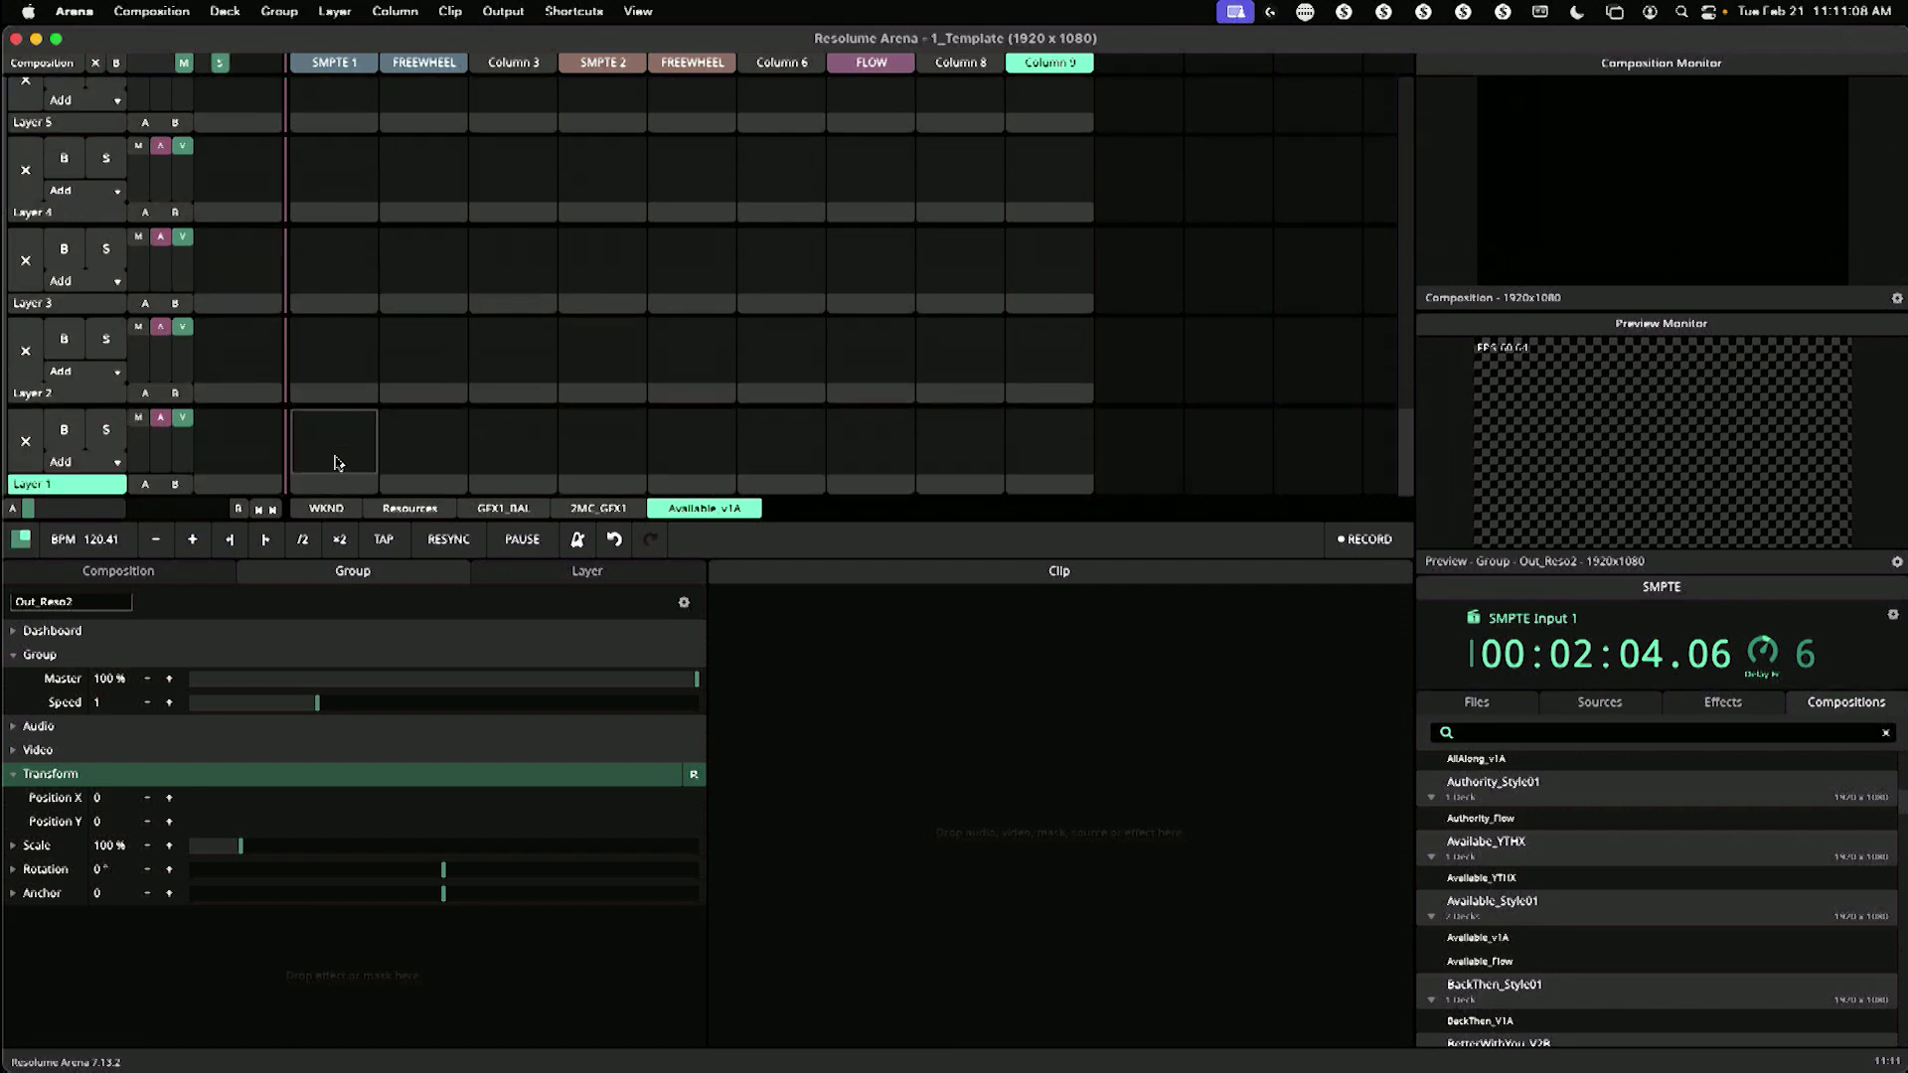
{"action": "left_click", "coordinate": [329, 483]}
{"action": "scroll", "coordinate": [357, 390], "scroll_direction": "up", "scroll_amount": 10}
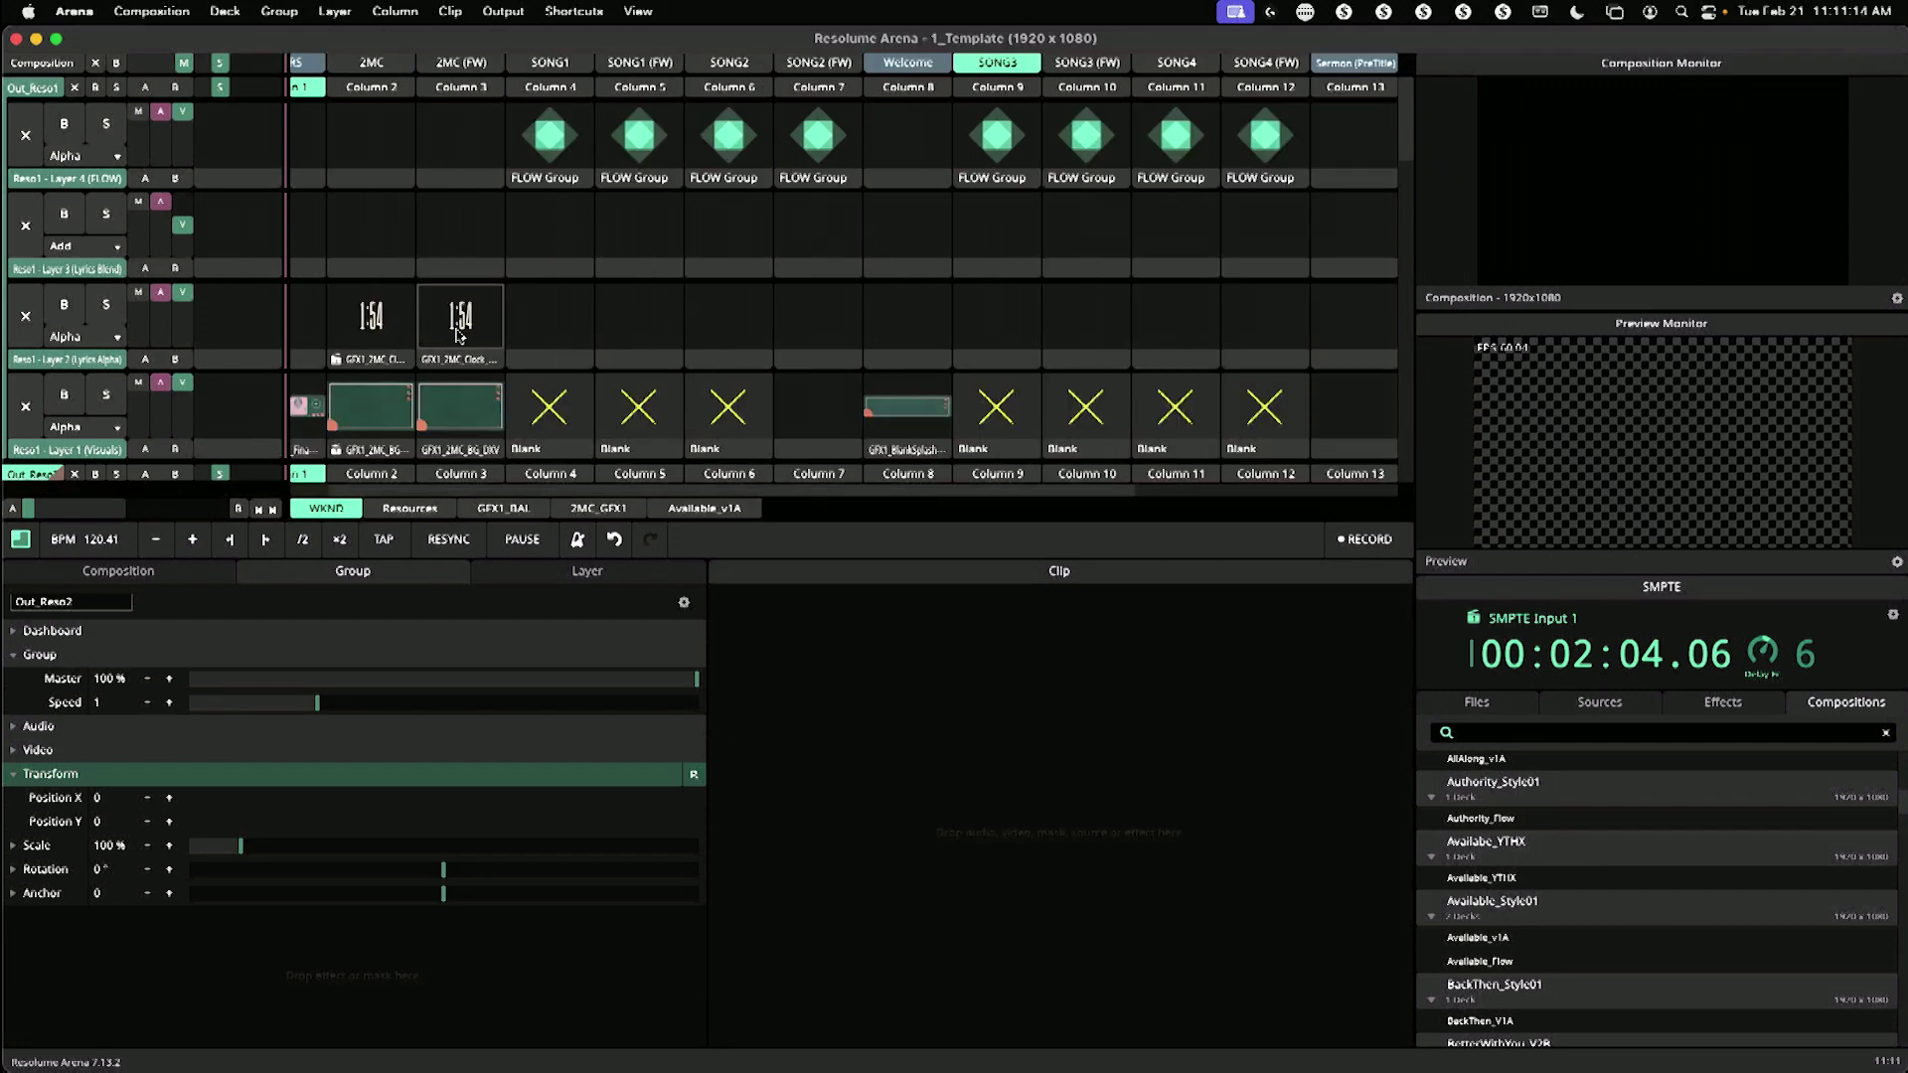
{"action": "scroll", "coordinate": [459, 336], "scroll_direction": "down", "scroll_amount": 10}
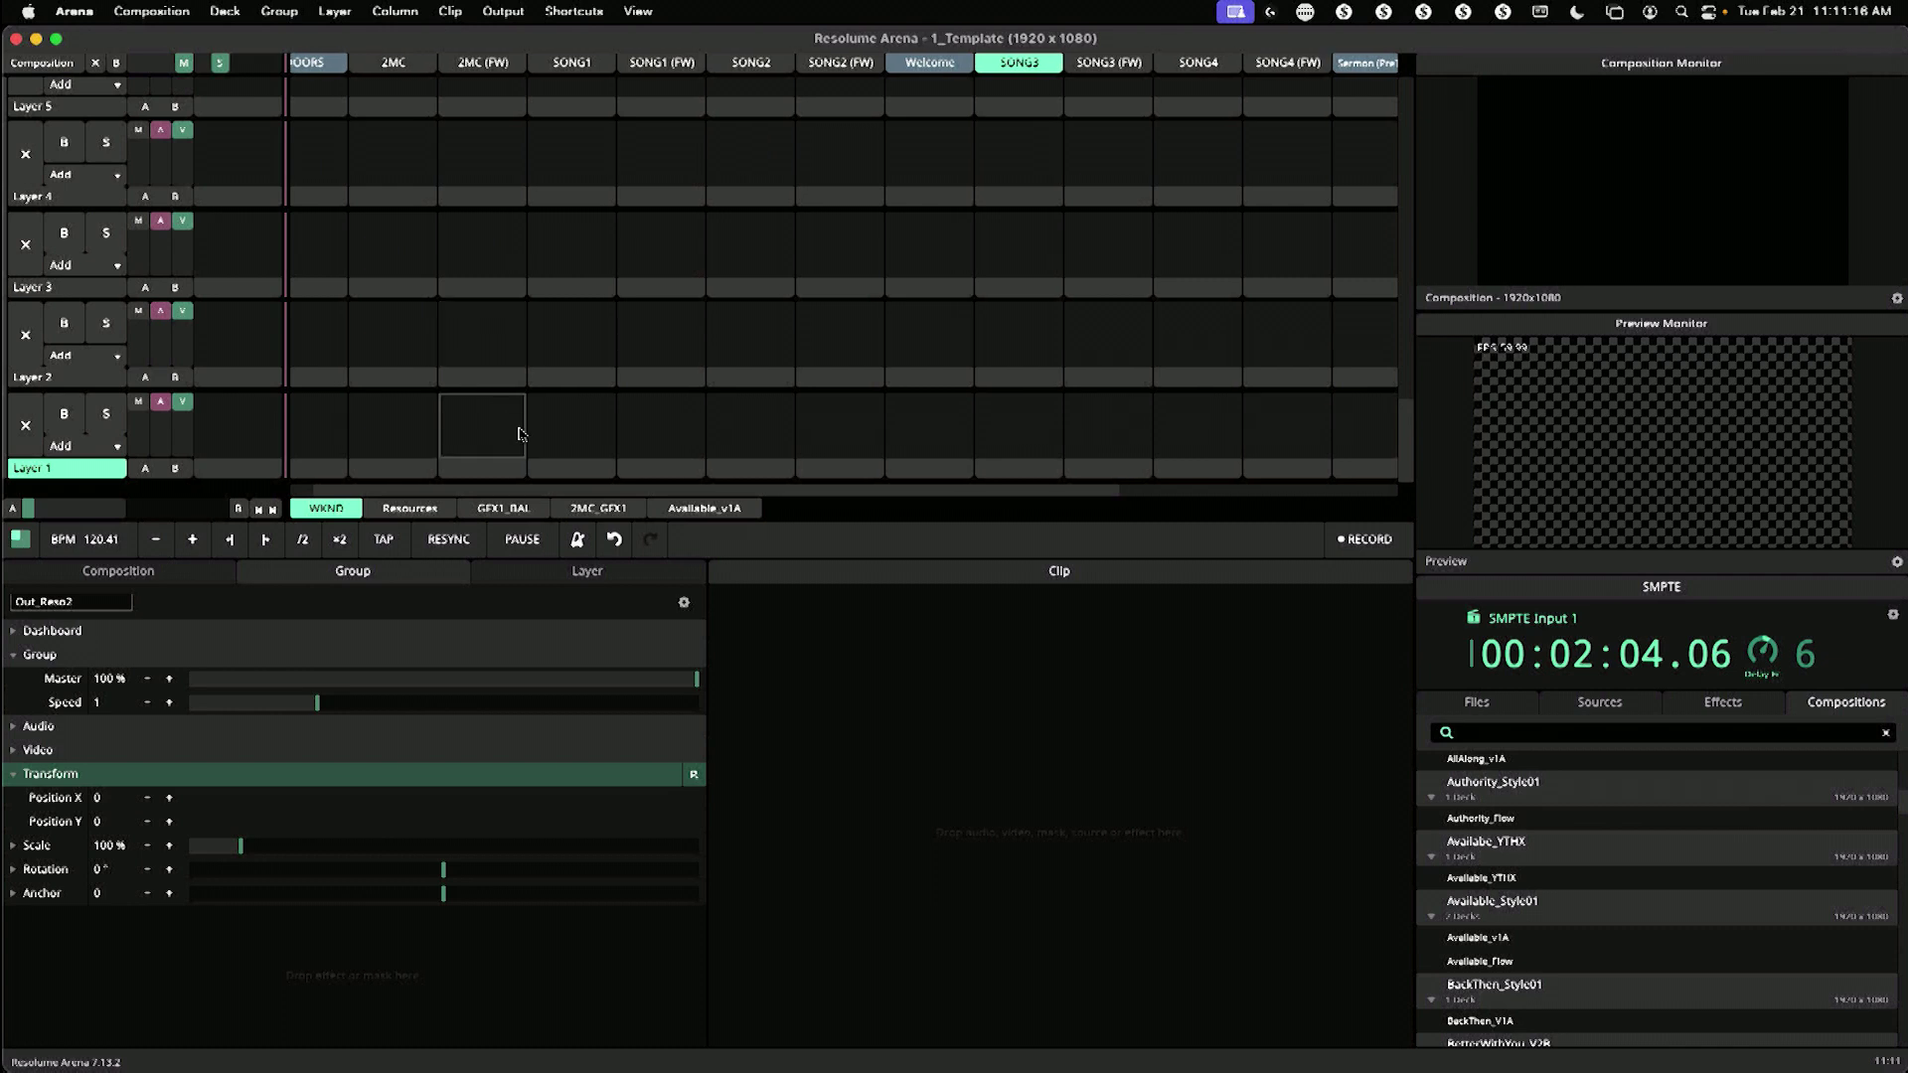
{"action": "left_click", "coordinate": [590, 469]}
{"action": "scroll", "coordinate": [600, 247], "scroll_direction": "up", "scroll_amount": 10}
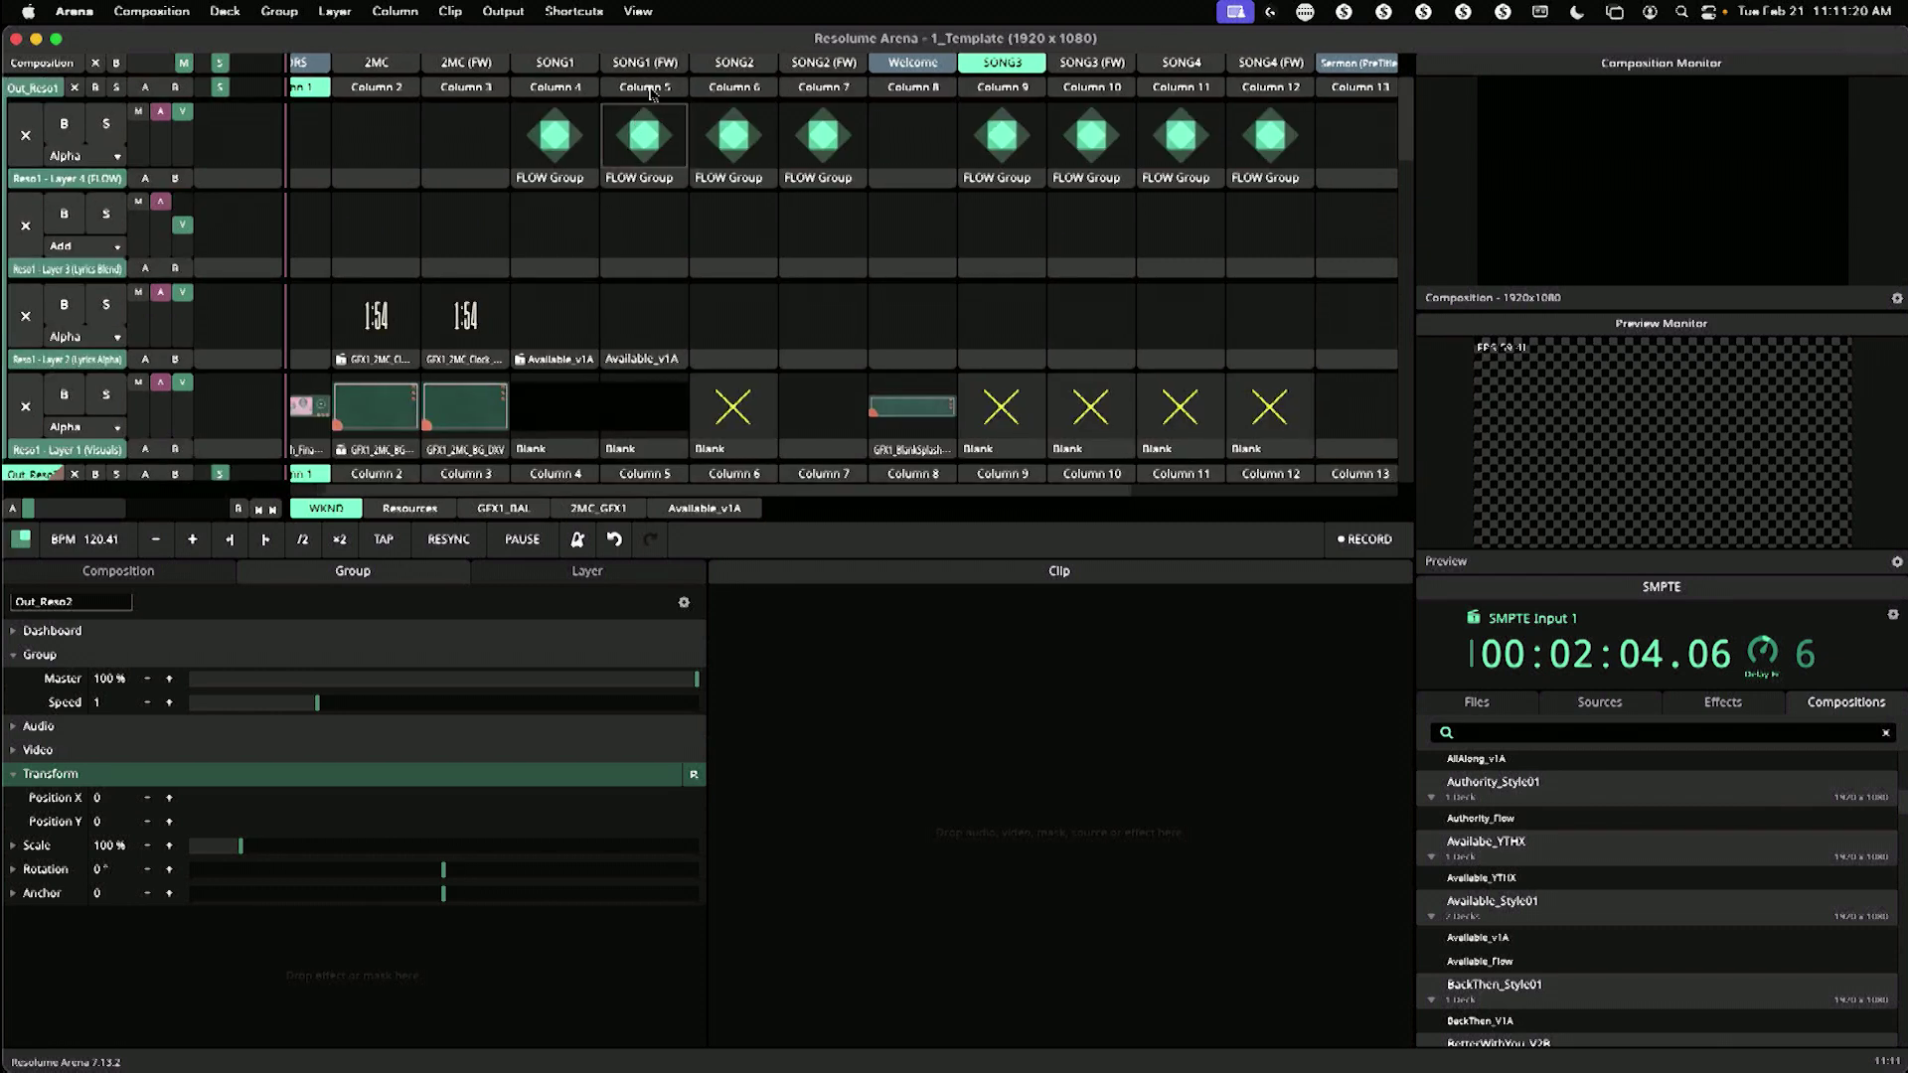
Step: Trigger the SONG1 (FW) column, select its Available_v1A clip and scrub through the clip's timeline to check playback
{"action": "left_click", "coordinate": [665, 67]}
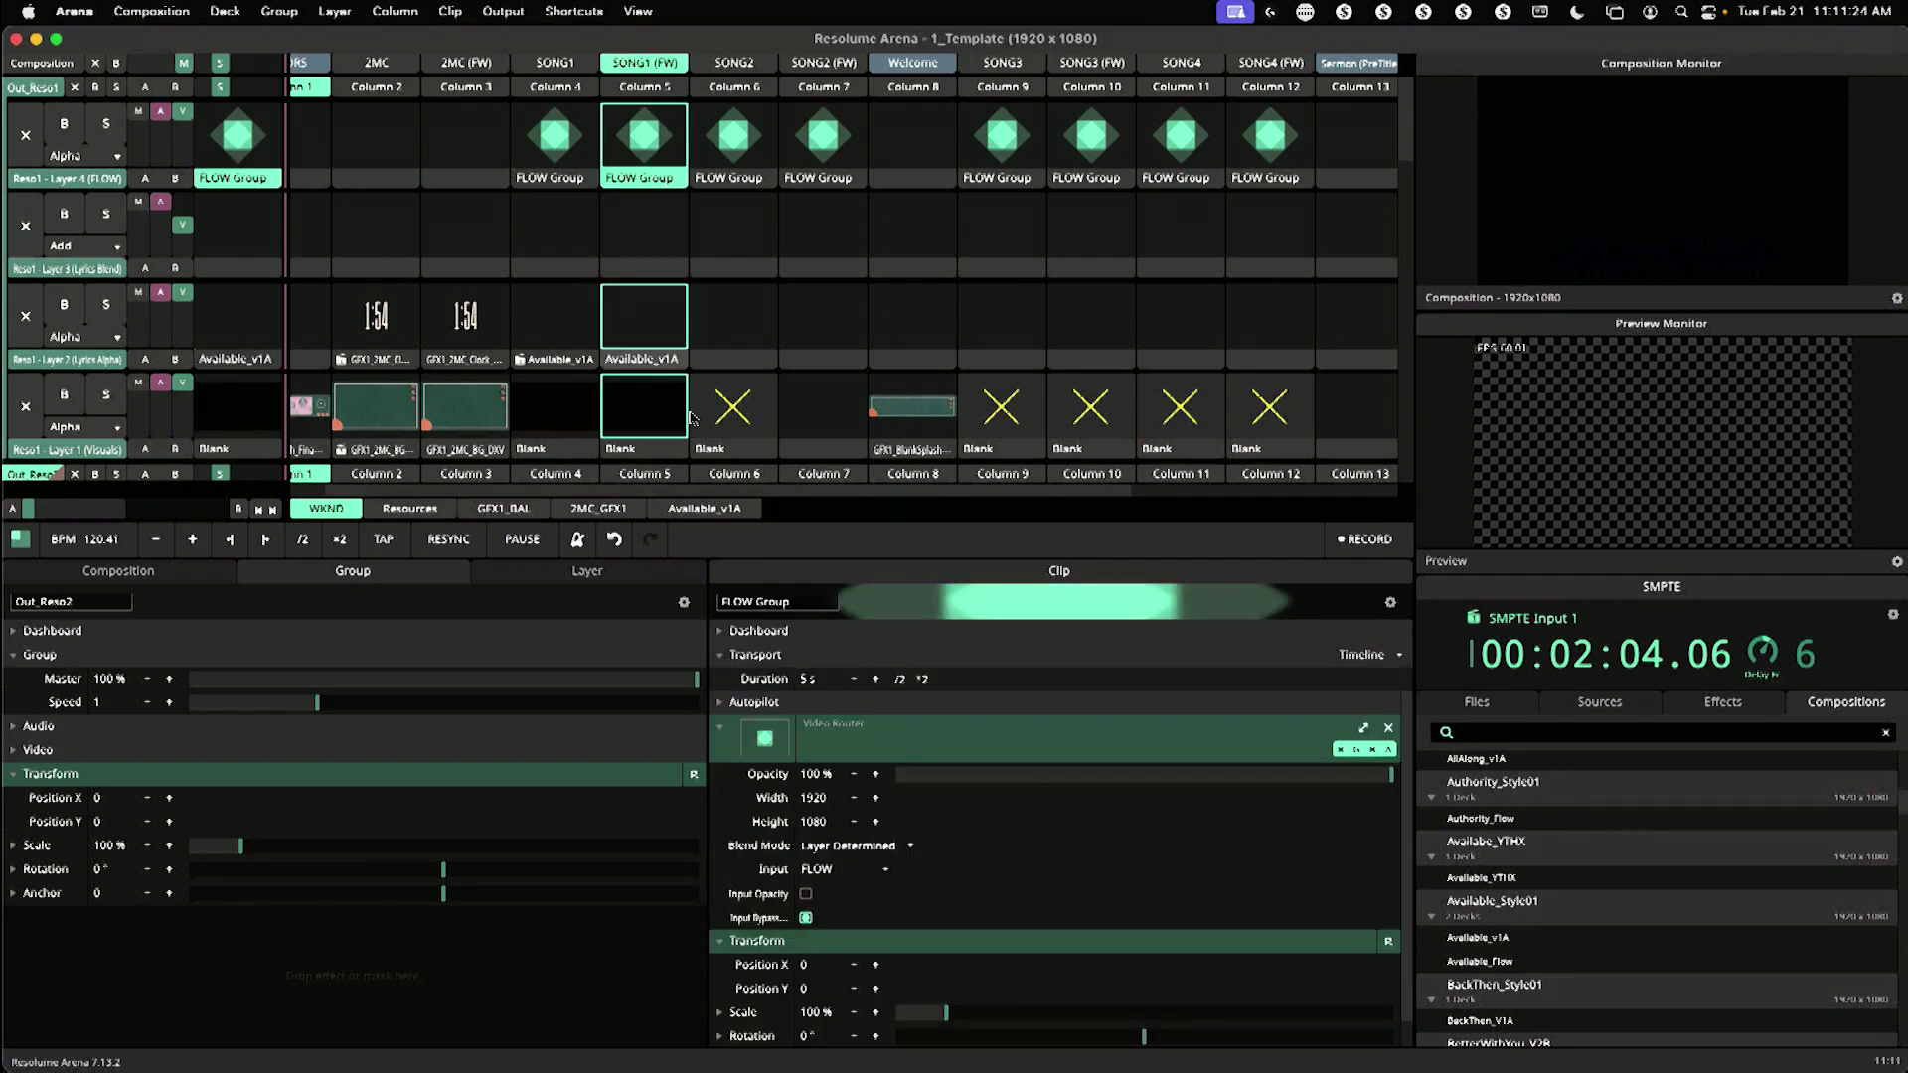
{"action": "key", "text": "Down"}
{"action": "key", "text": "Down"}
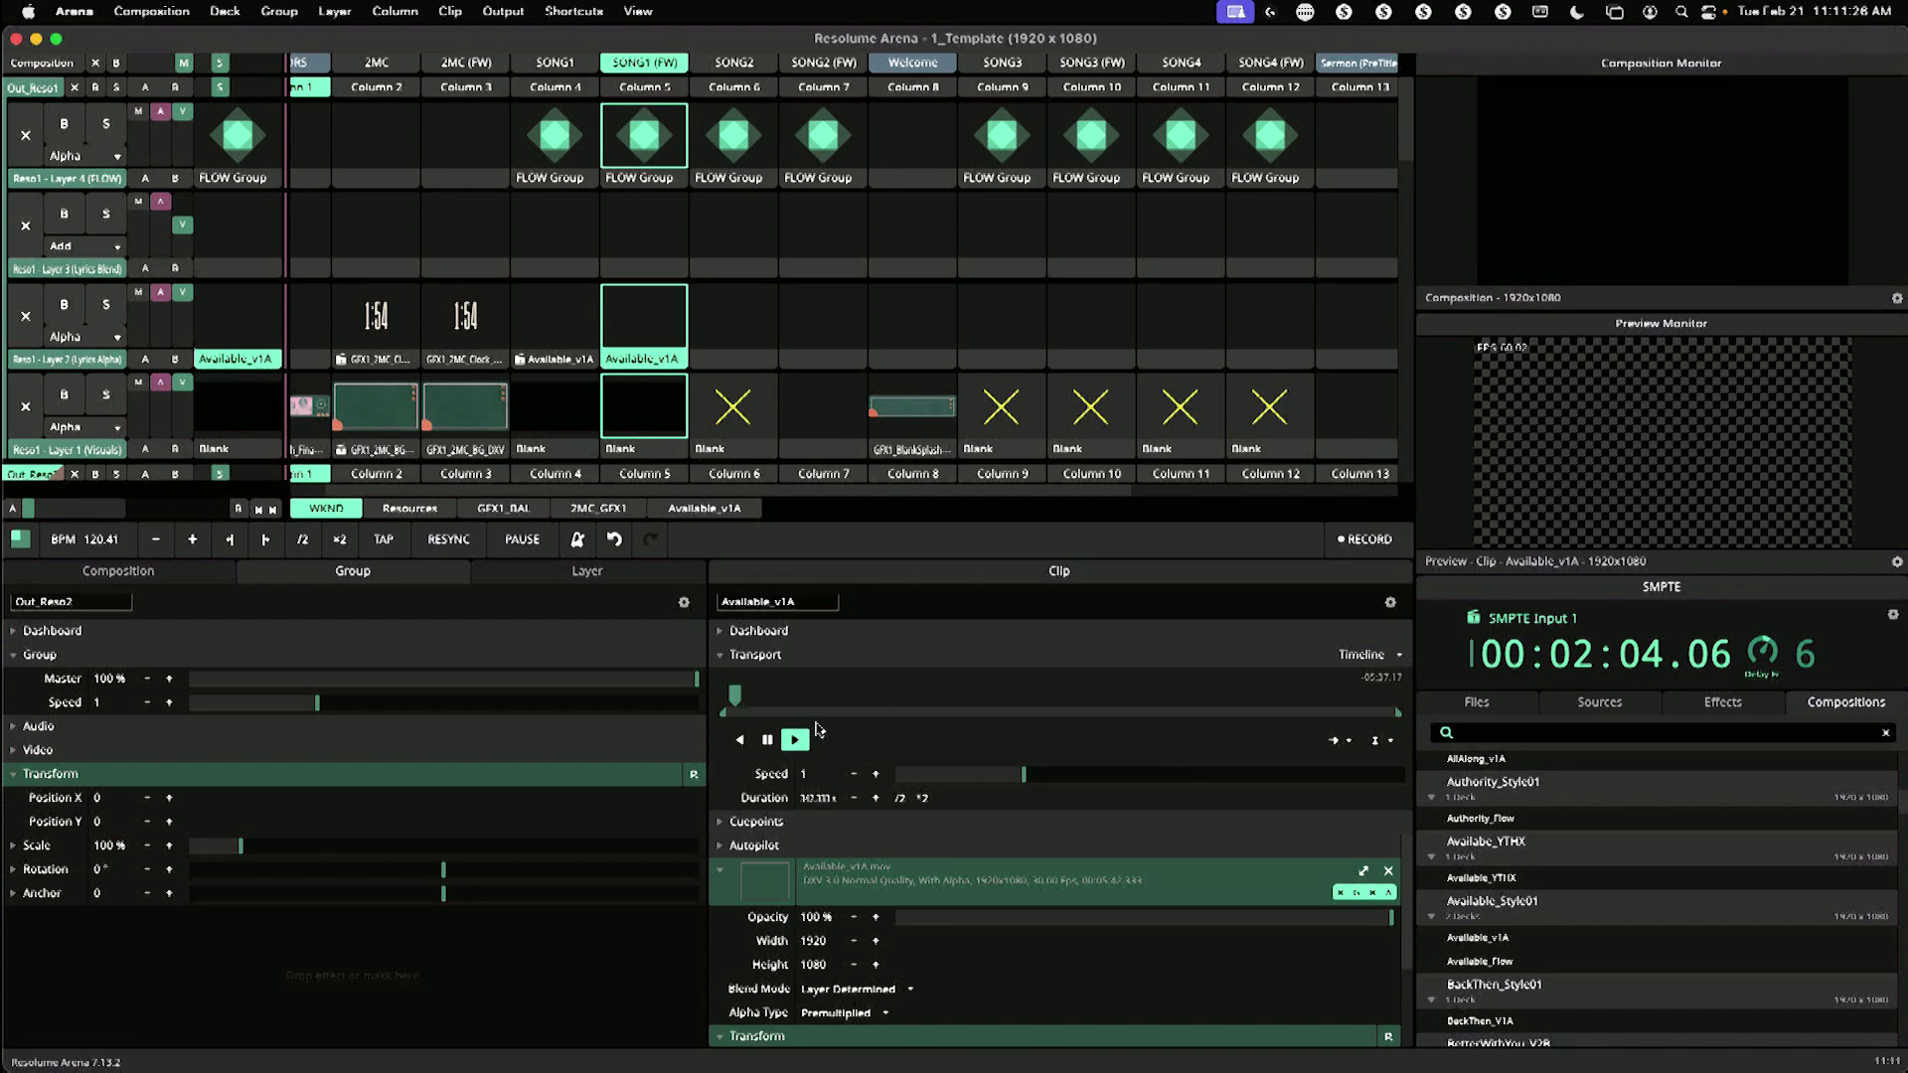
{"action": "left_click_drag", "start_coordinate": [734, 694], "coordinate": [1354, 711]}
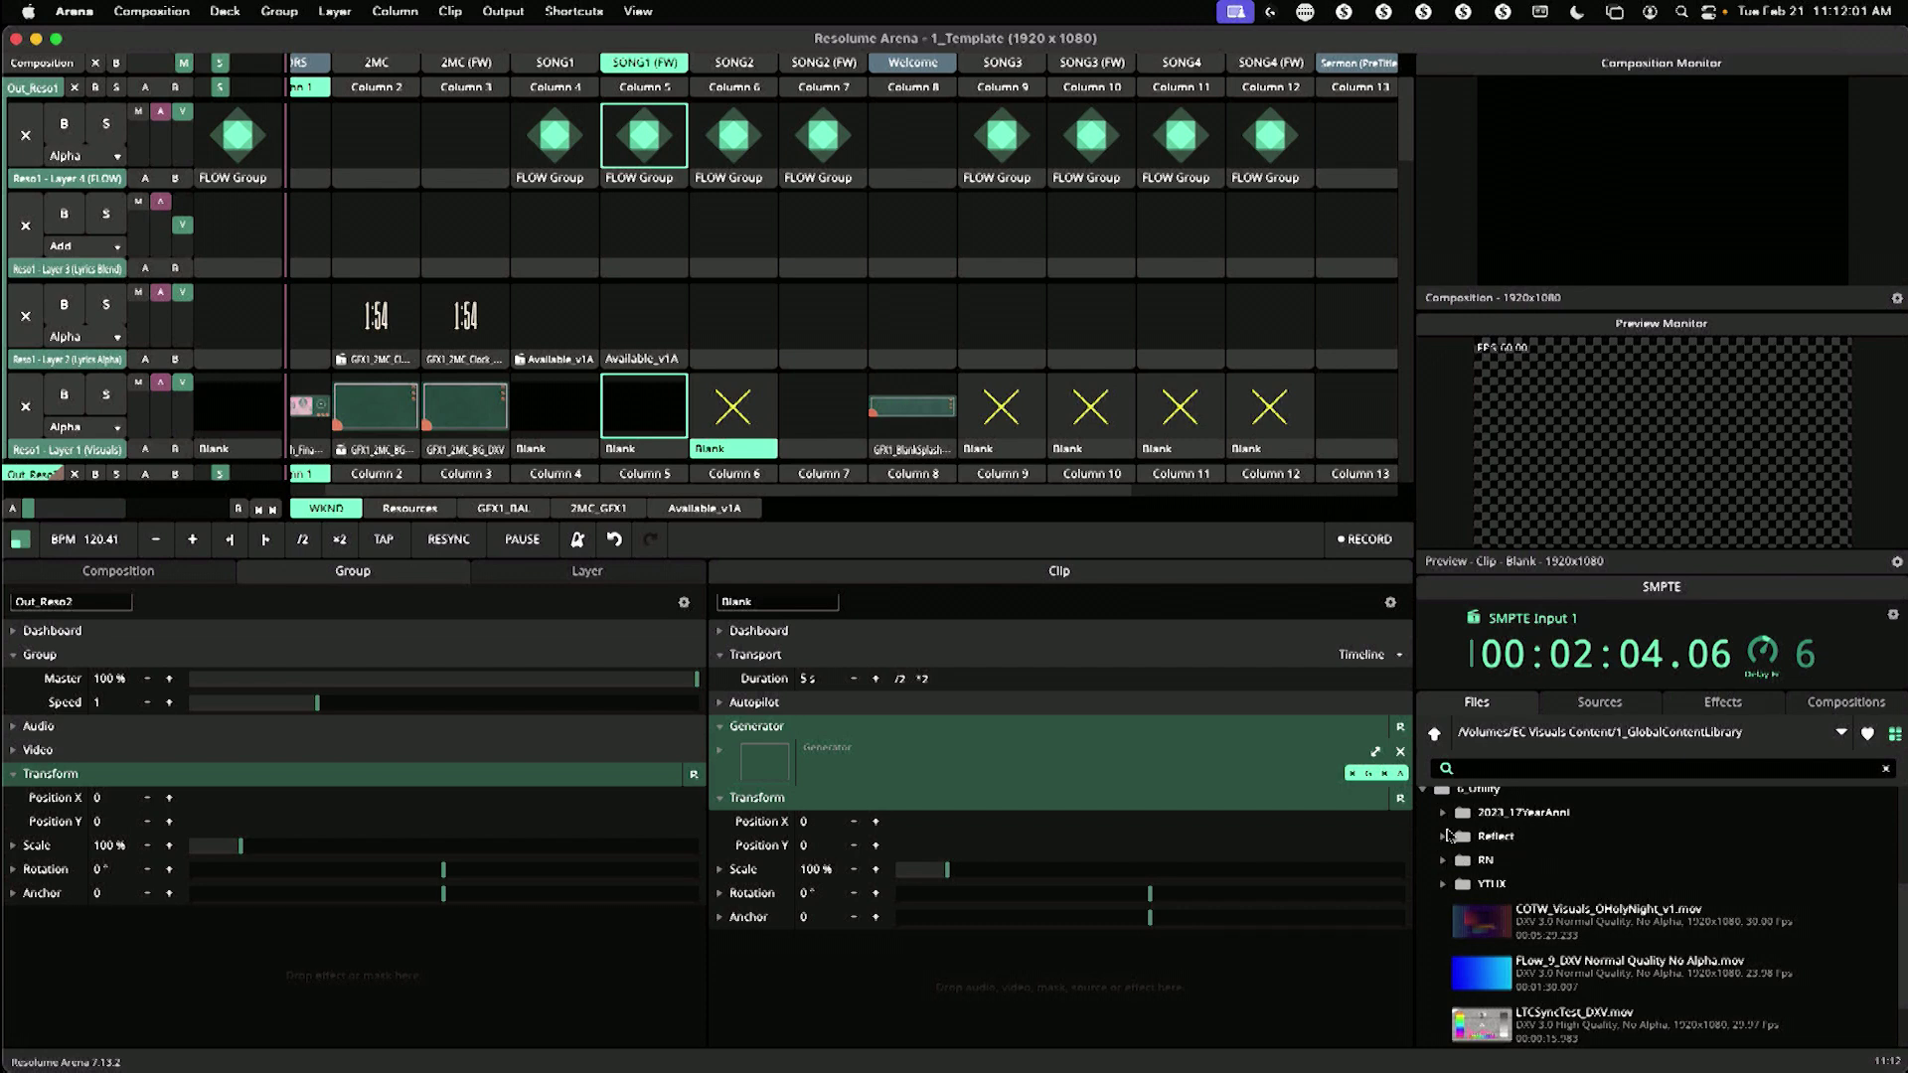
Step: Expand the Reflect and Geo folders in the global content library and preview Reflect_FlowVisualsIdeas_Geo02_16x9_DXV_V1.mov
{"action": "left_click", "coordinate": [1444, 836]}
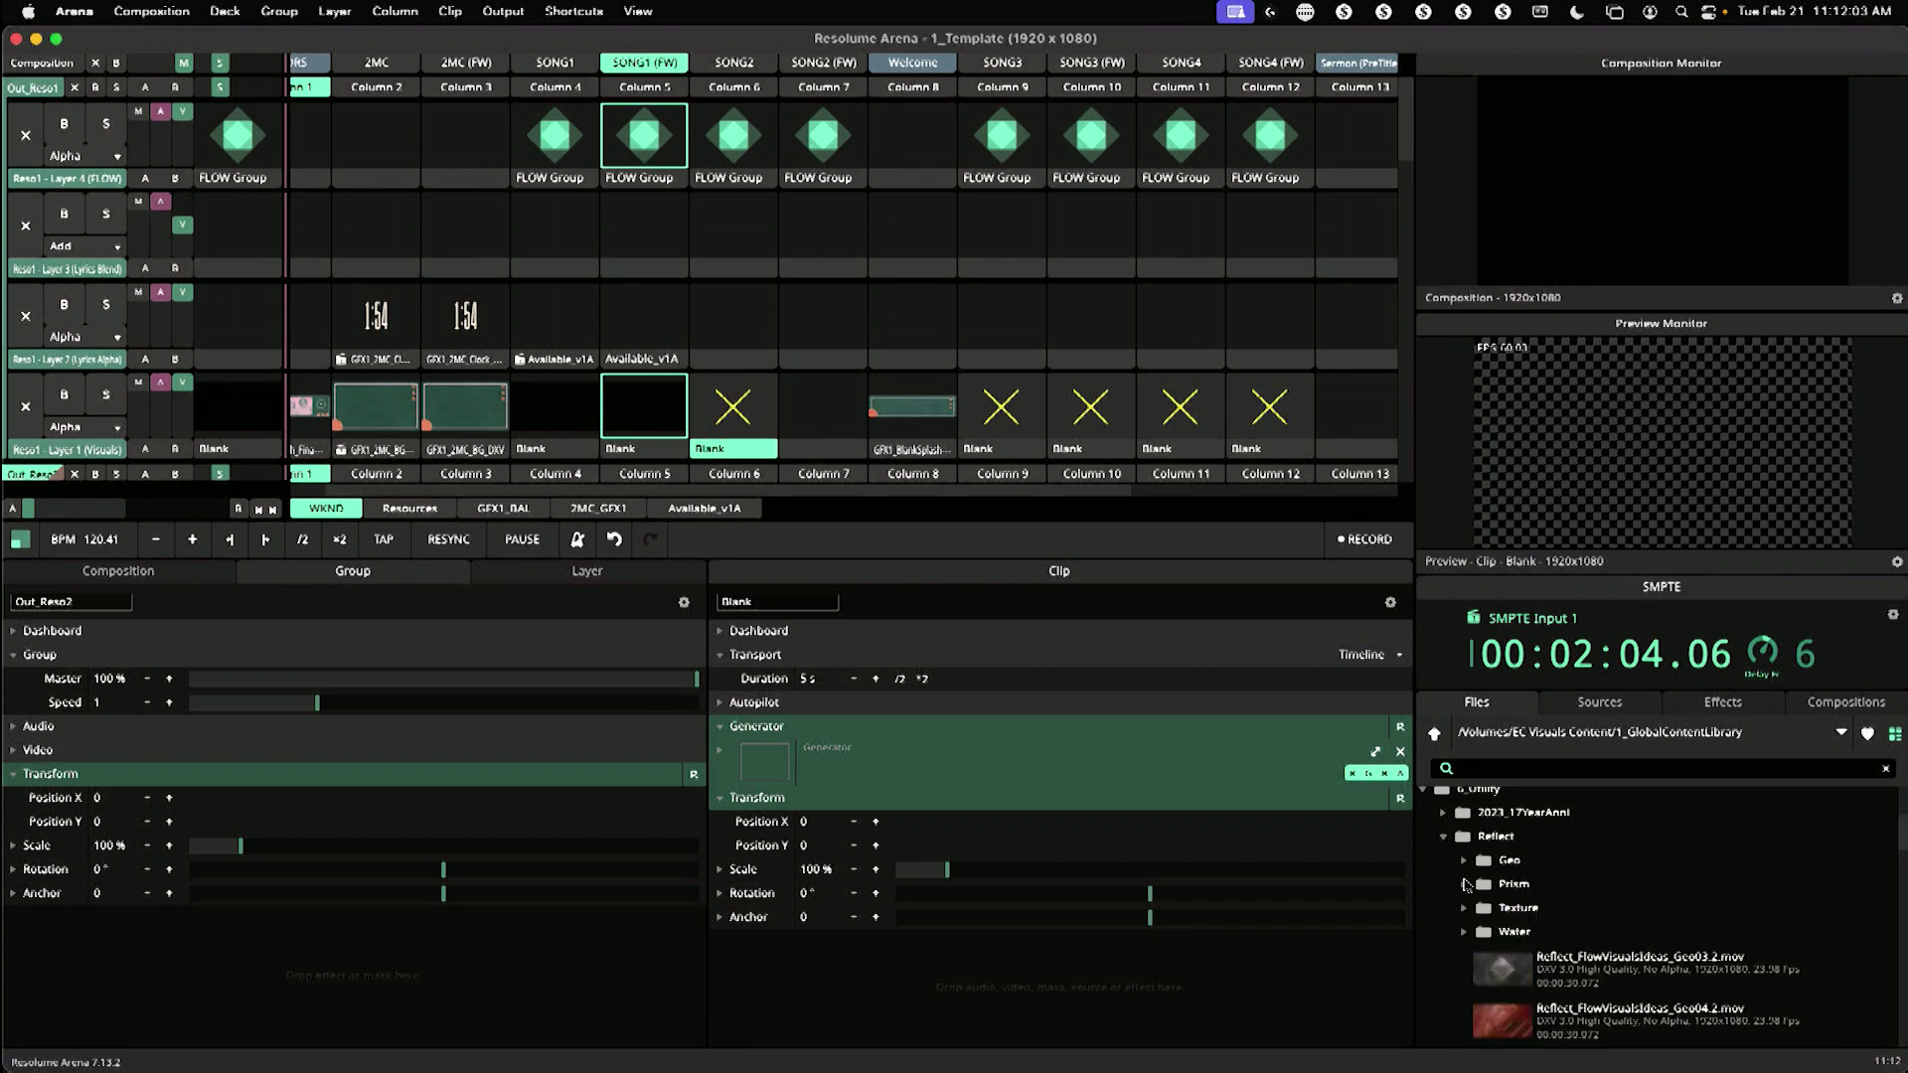
{"action": "left_click", "coordinate": [1481, 862]}
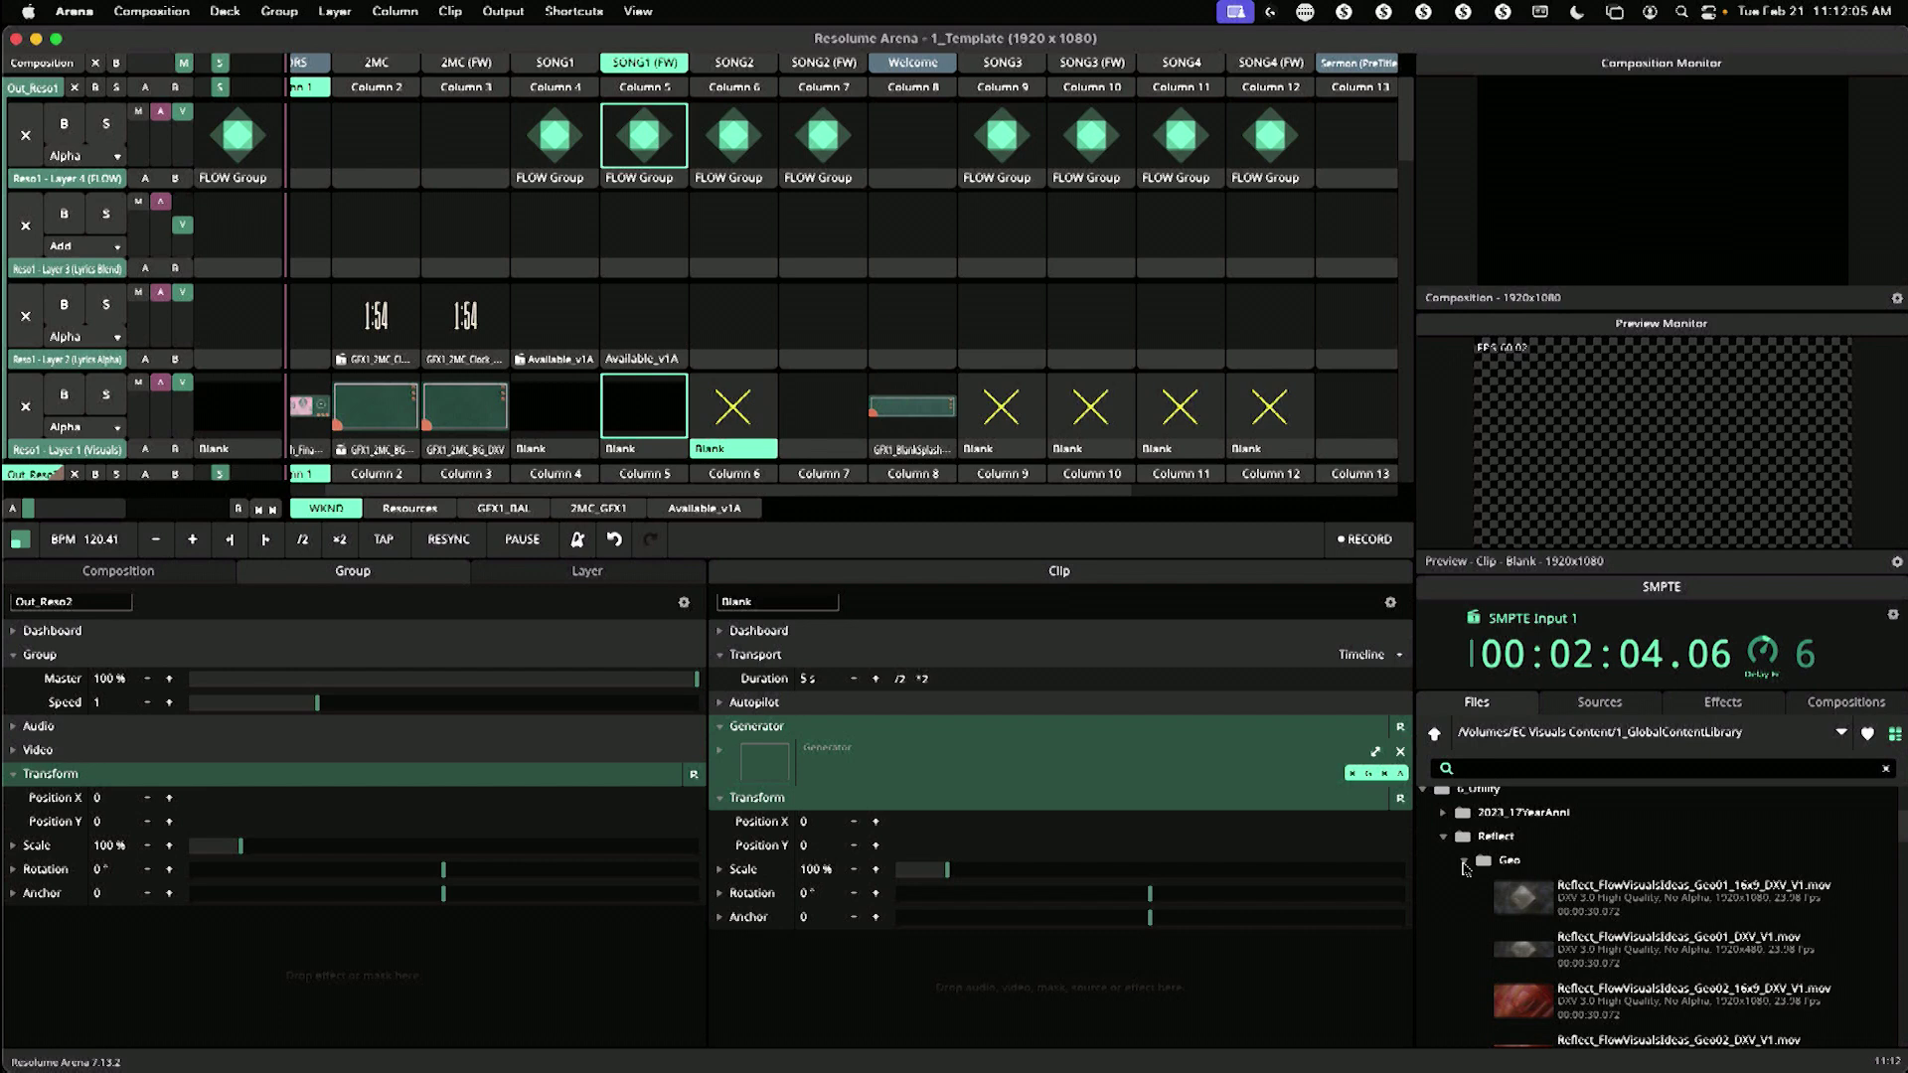
{"action": "scroll", "coordinate": [1542, 905], "scroll_direction": "down", "scroll_amount": 1}
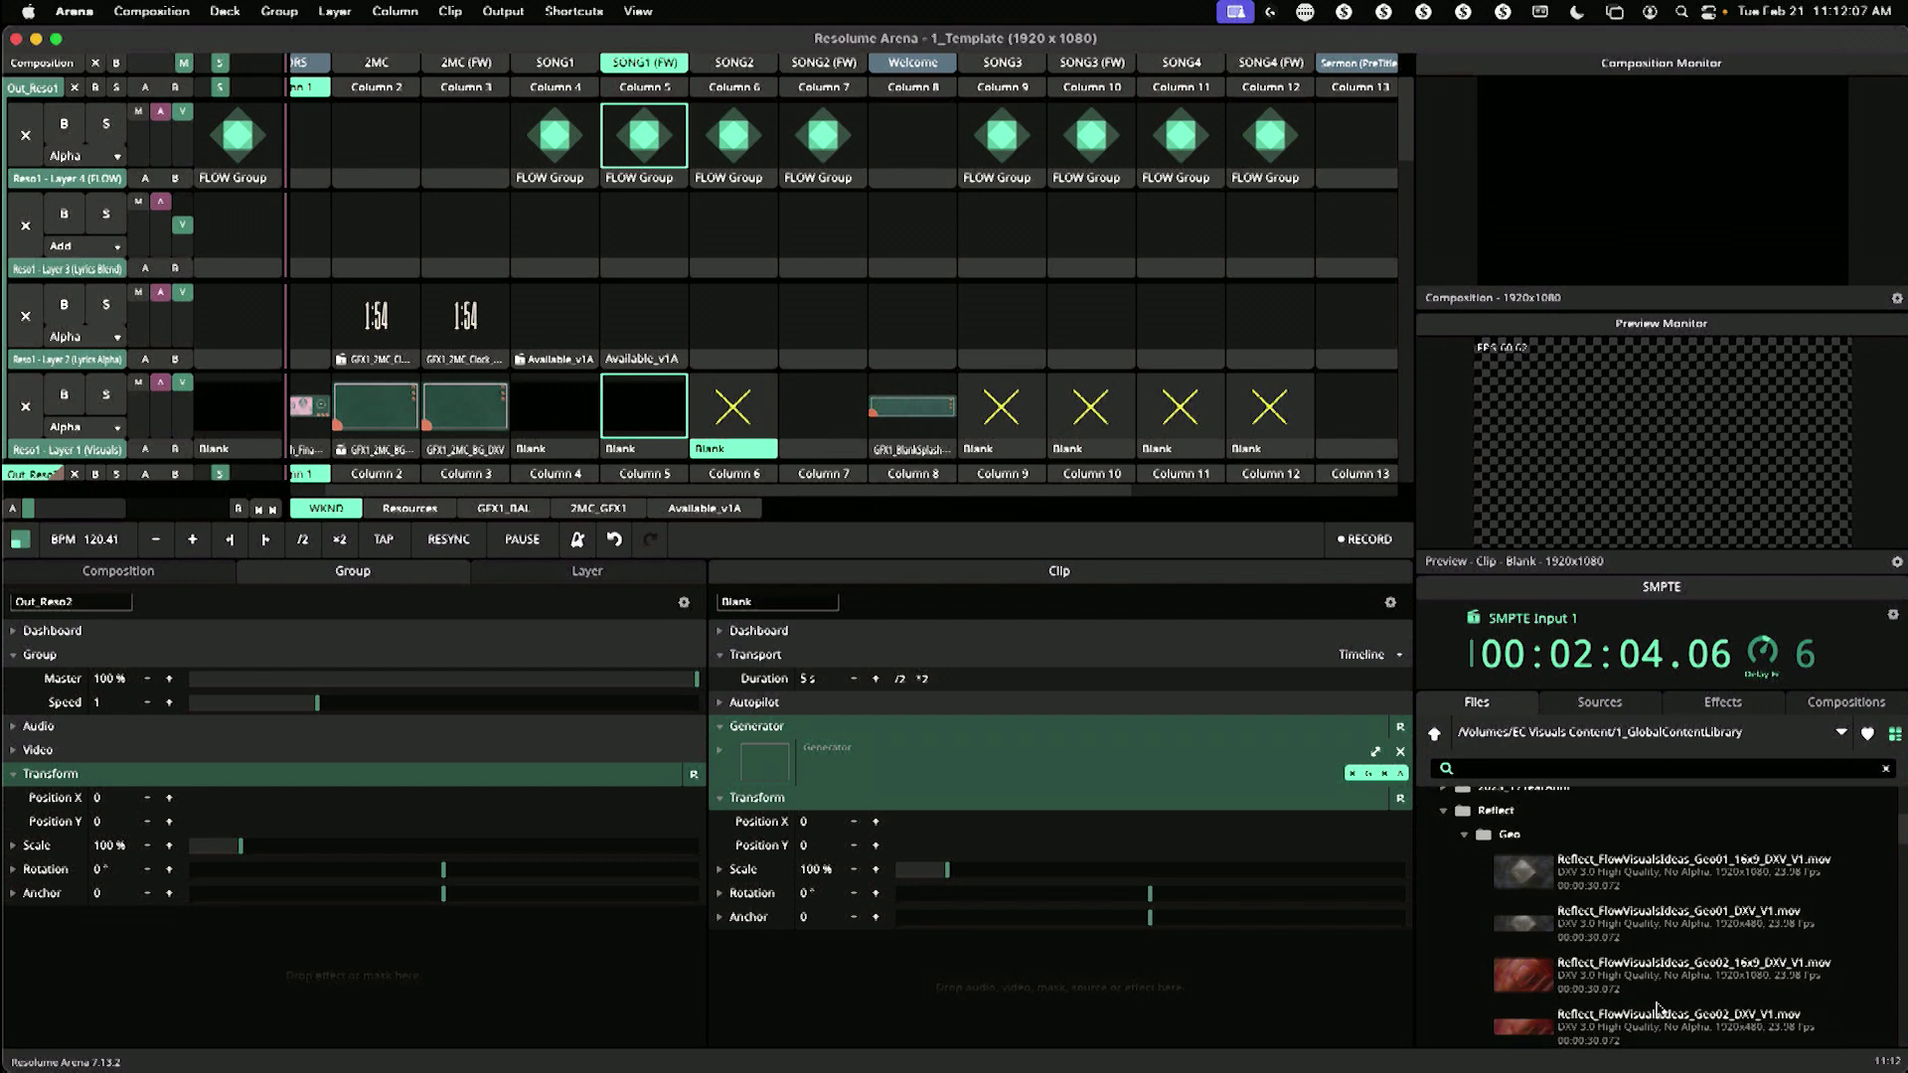
{"action": "scroll", "coordinate": [826, 423], "scroll_direction": "down", "scroll_amount": 5}
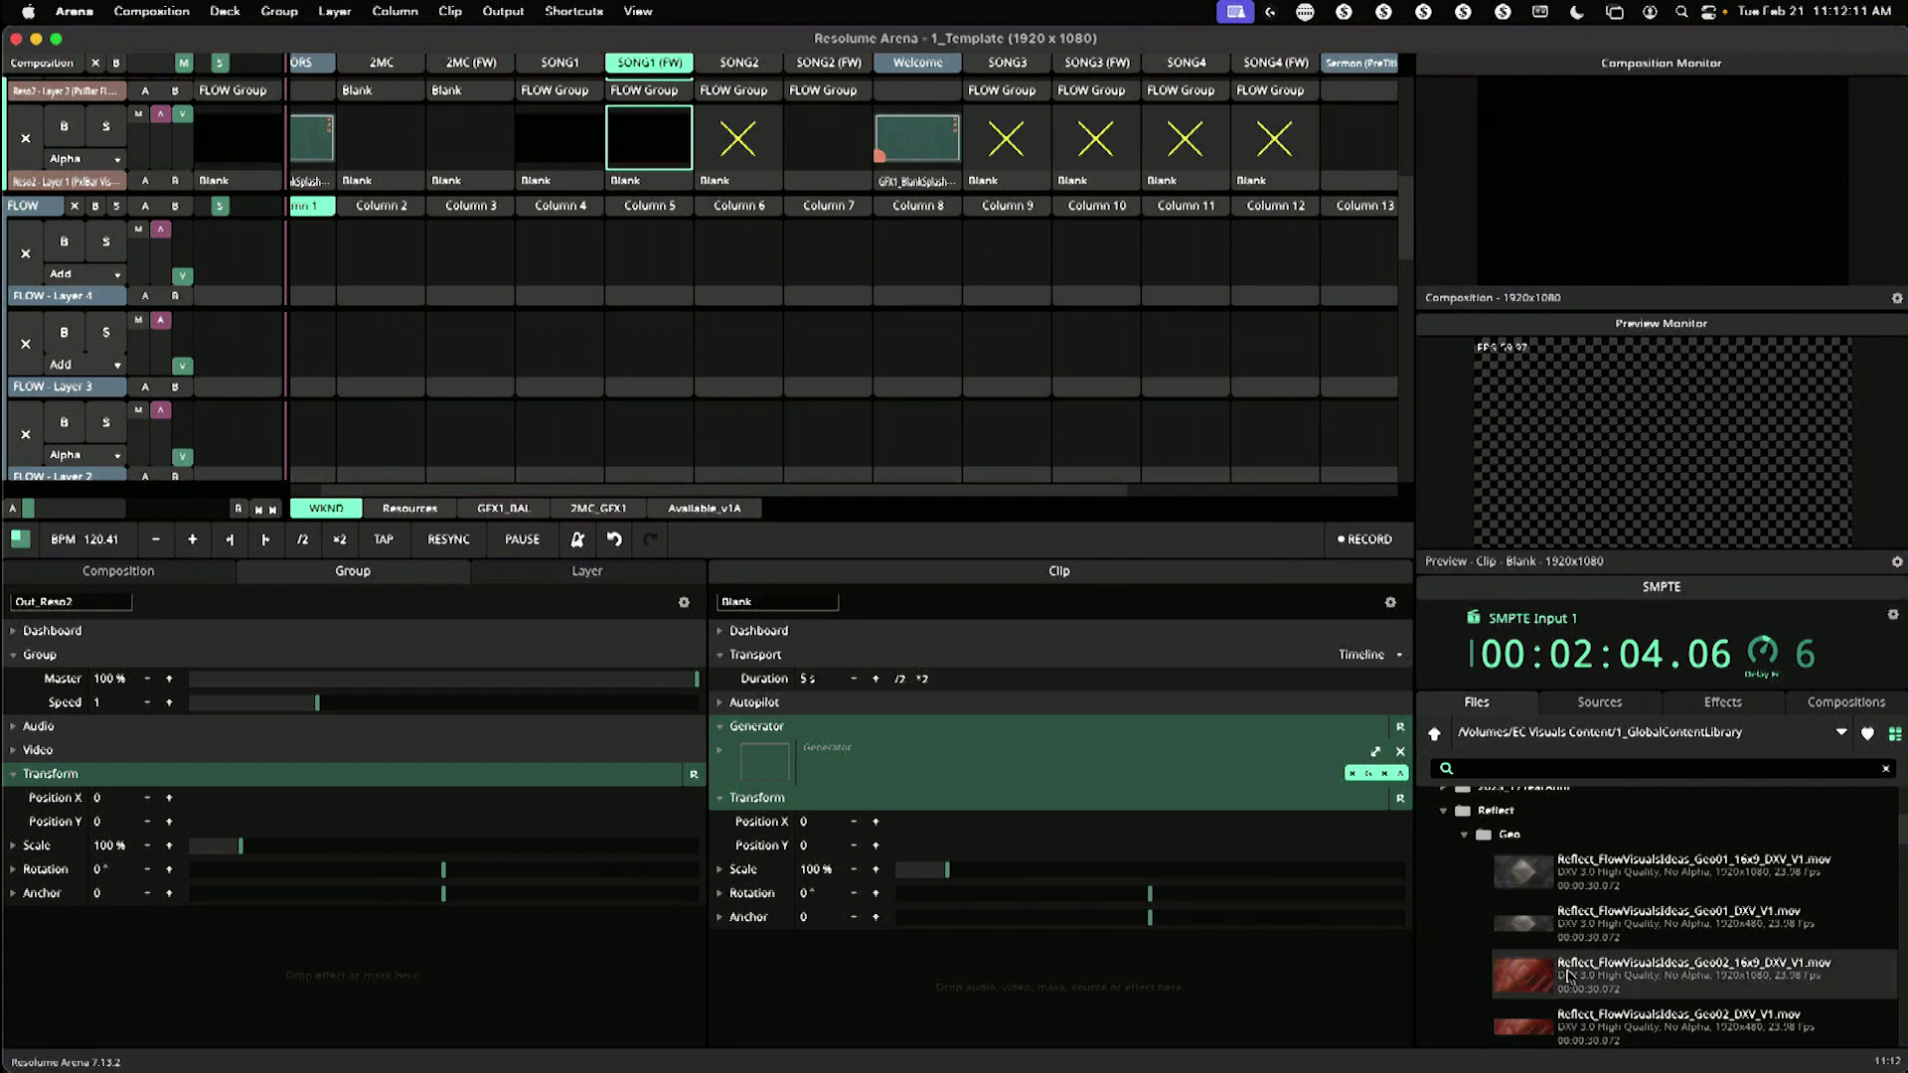
{"action": "left_click", "coordinate": [1568, 975]}
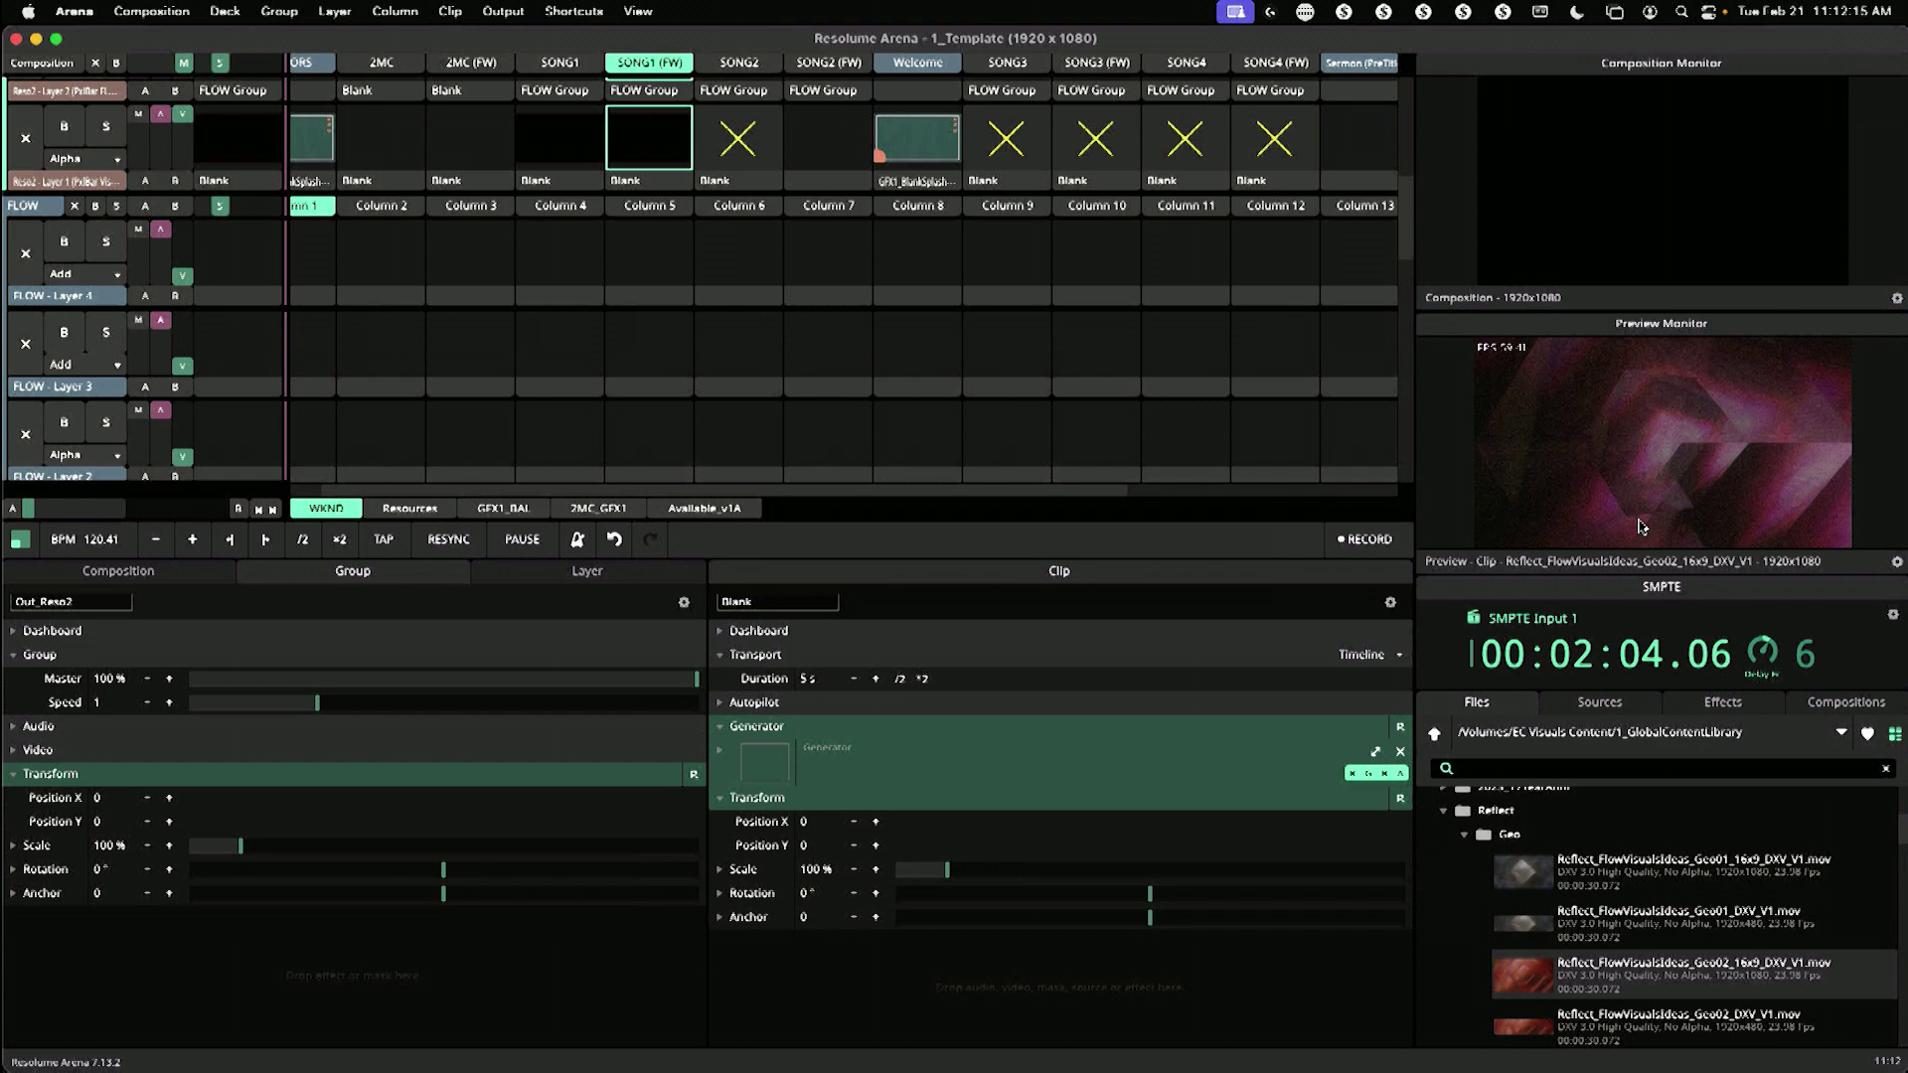
Step: Place Reflect_FlowVisualsIdeas_Geo02_16x9_DXV_V1.mov on FLOW - Layer 1 in the SONG2 column and preview the clip
{"action": "scroll", "coordinate": [902, 335], "scroll_direction": "down", "scroll_amount": 2}
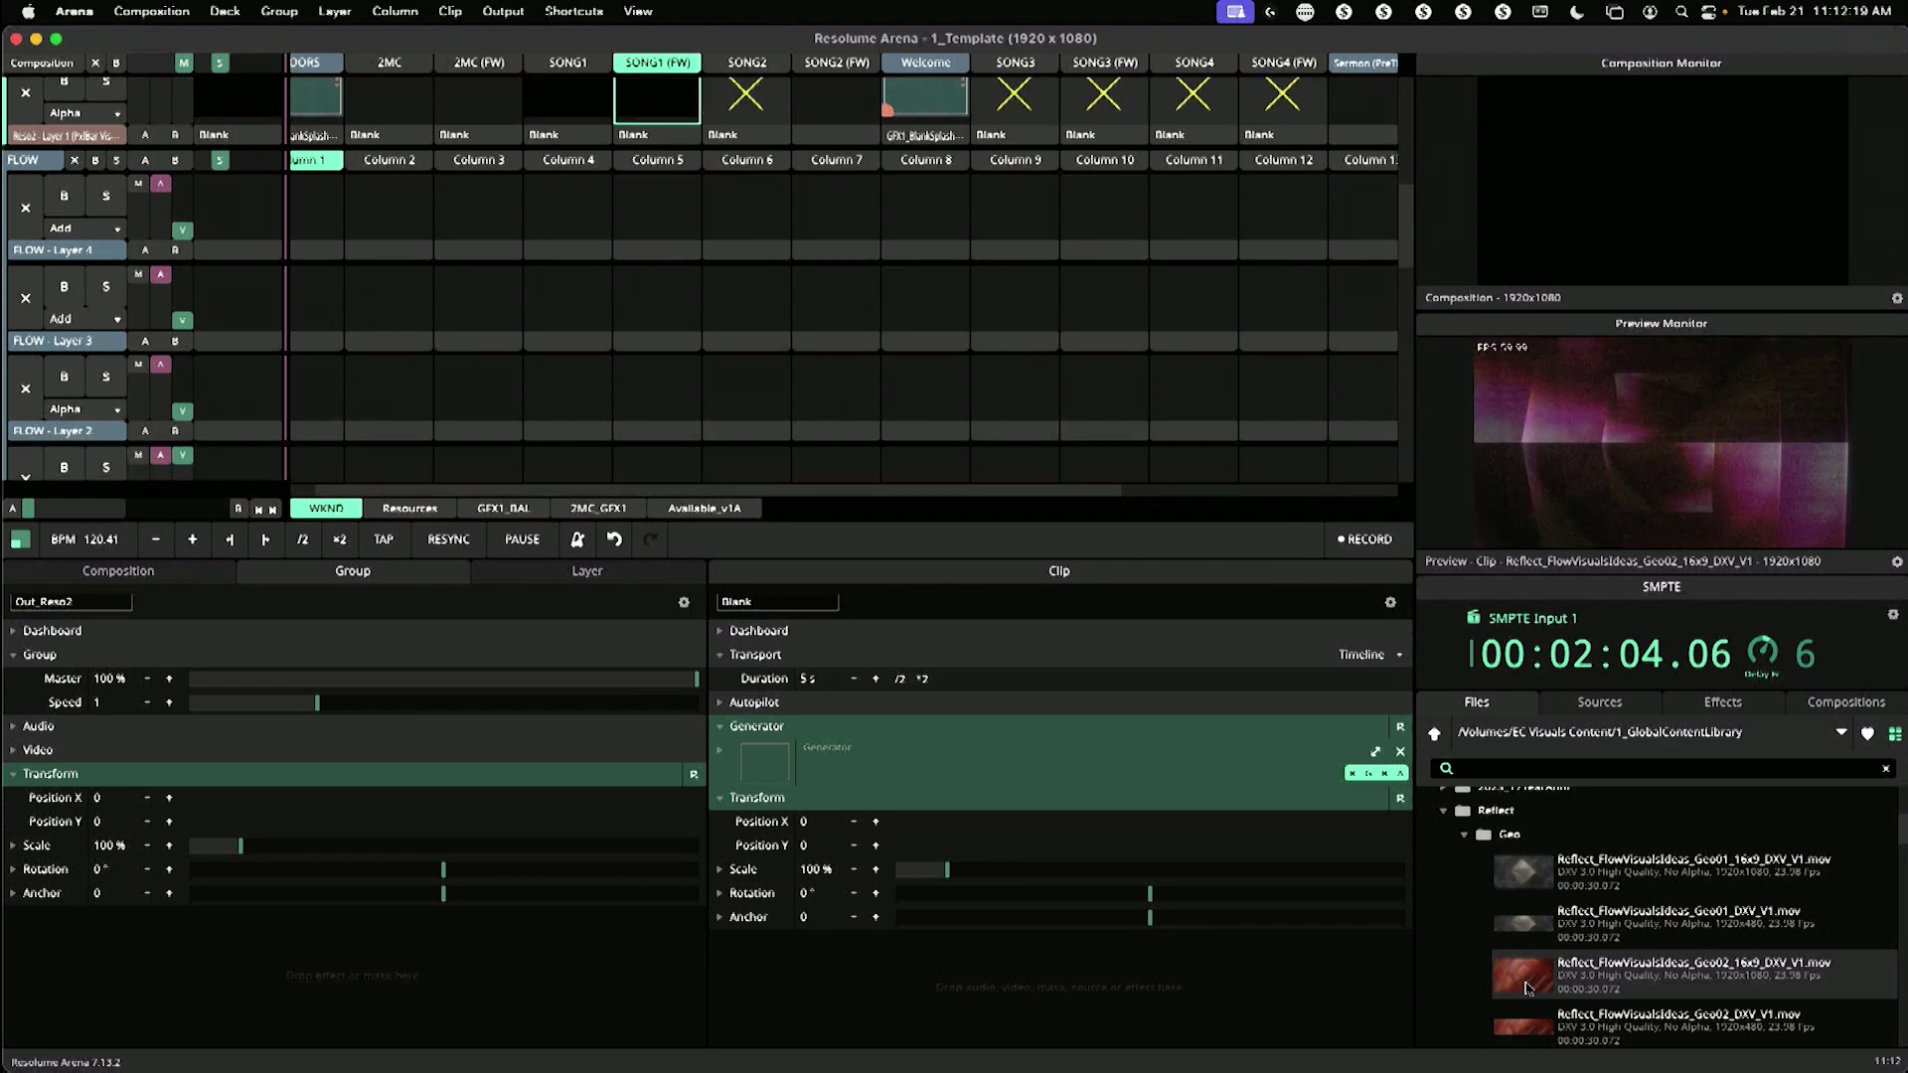
{"action": "scroll", "coordinate": [982, 412], "scroll_direction": "down", "scroll_amount": 2}
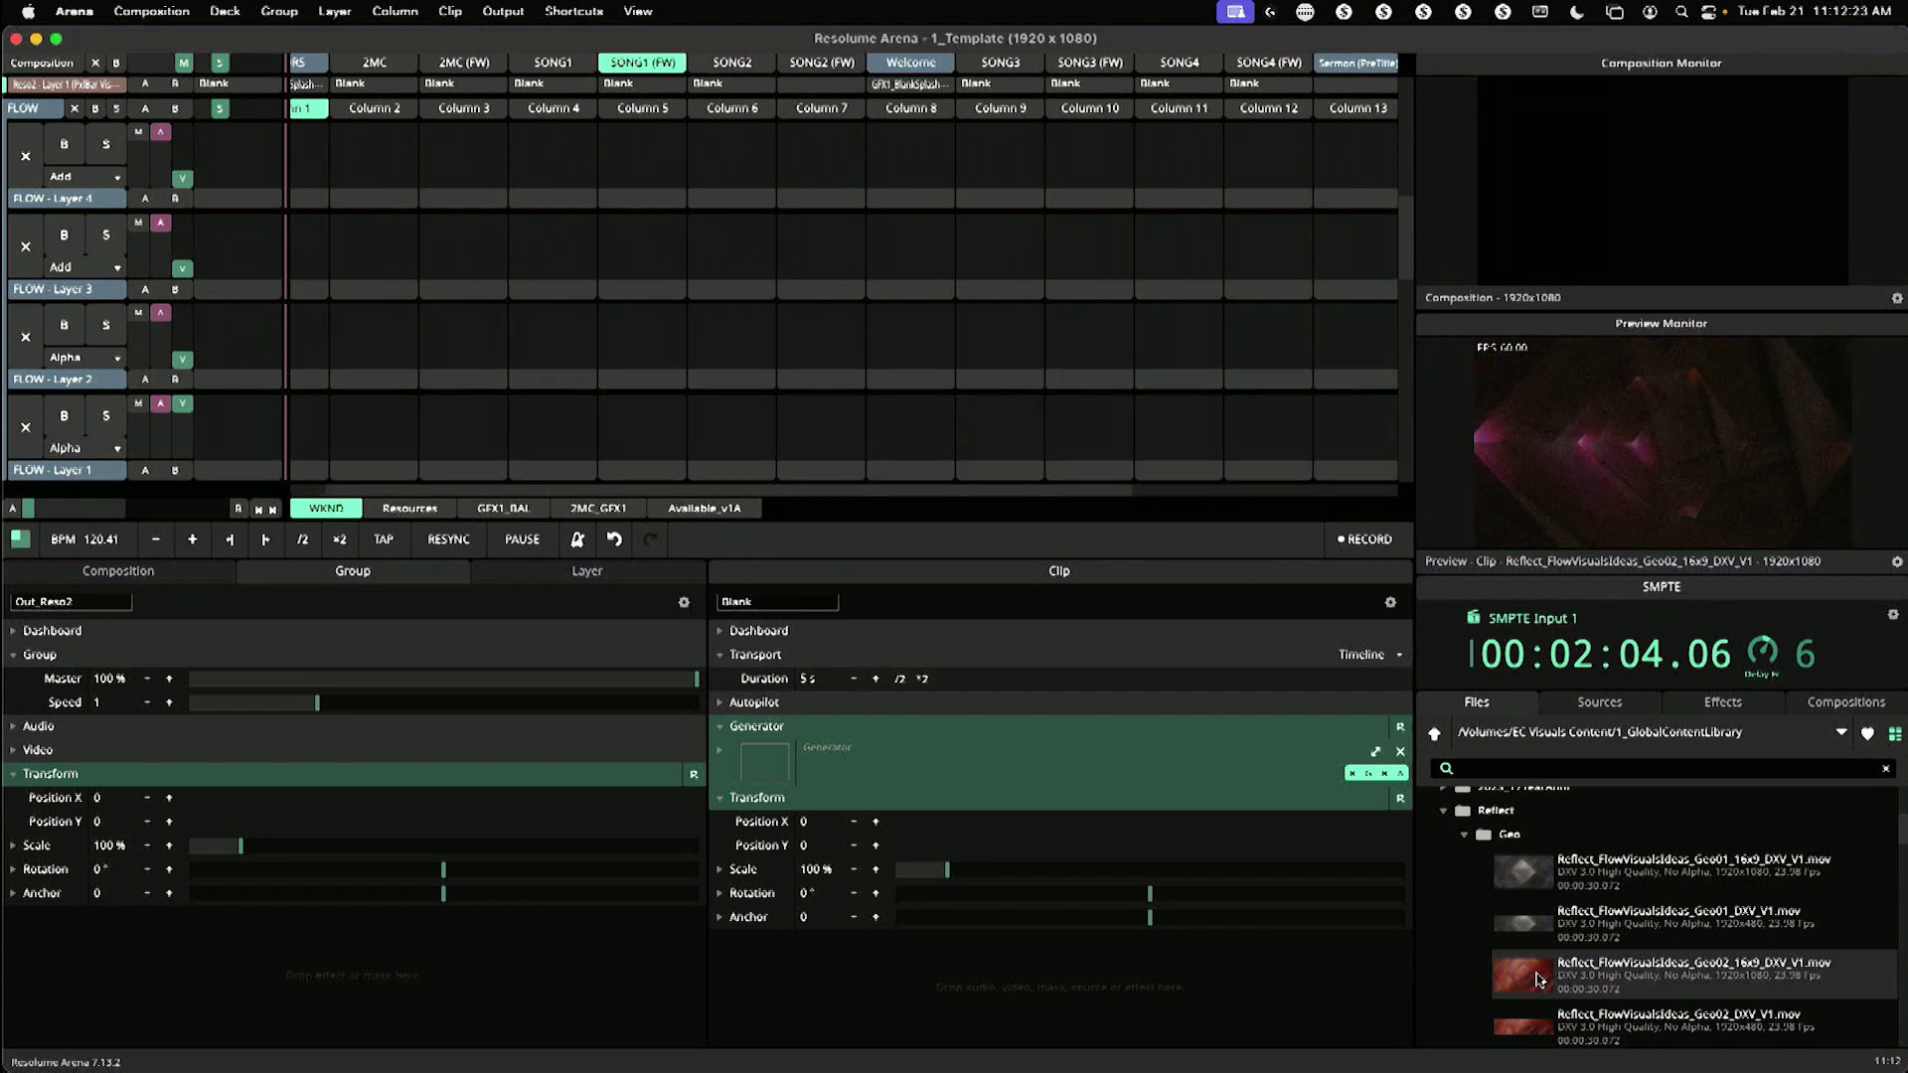
{"action": "left_click_drag", "start_coordinate": [1537, 979], "coordinate": [739, 424]}
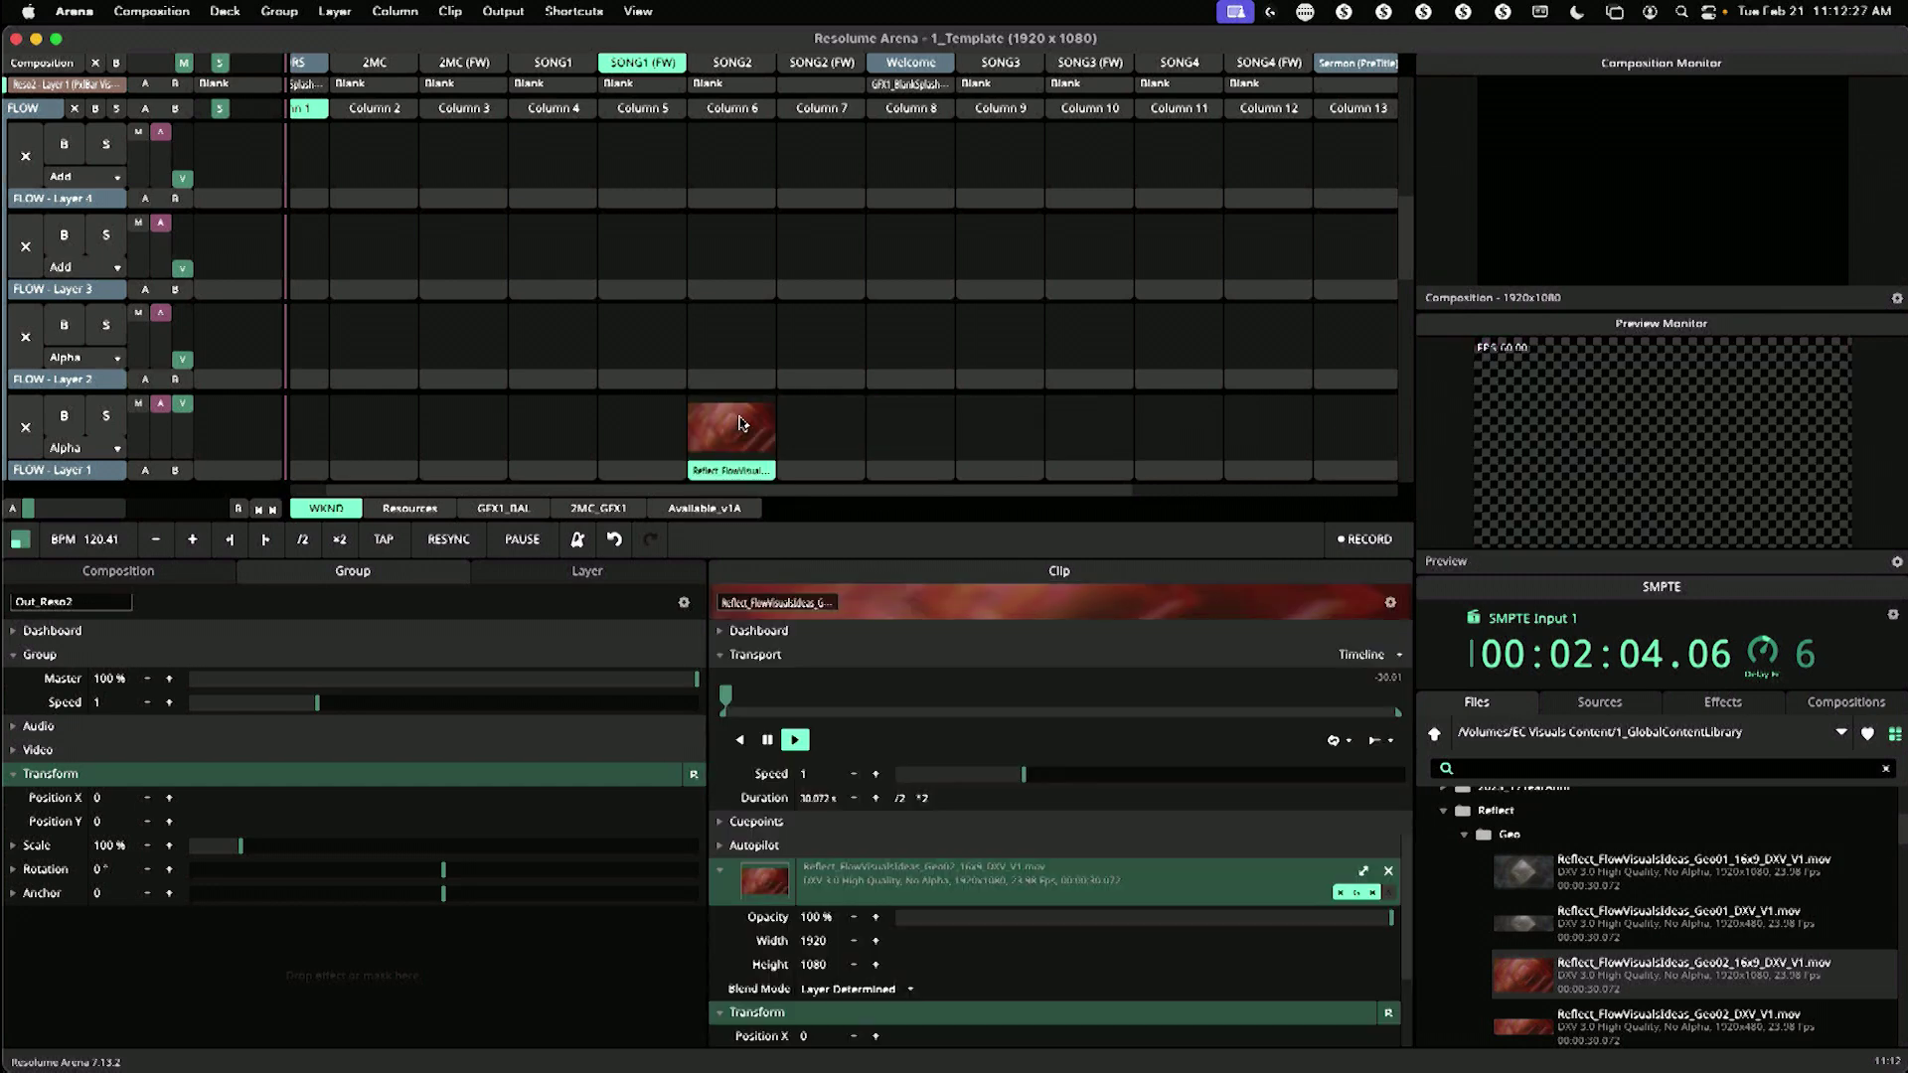
{"action": "left_click", "coordinate": [731, 469]}
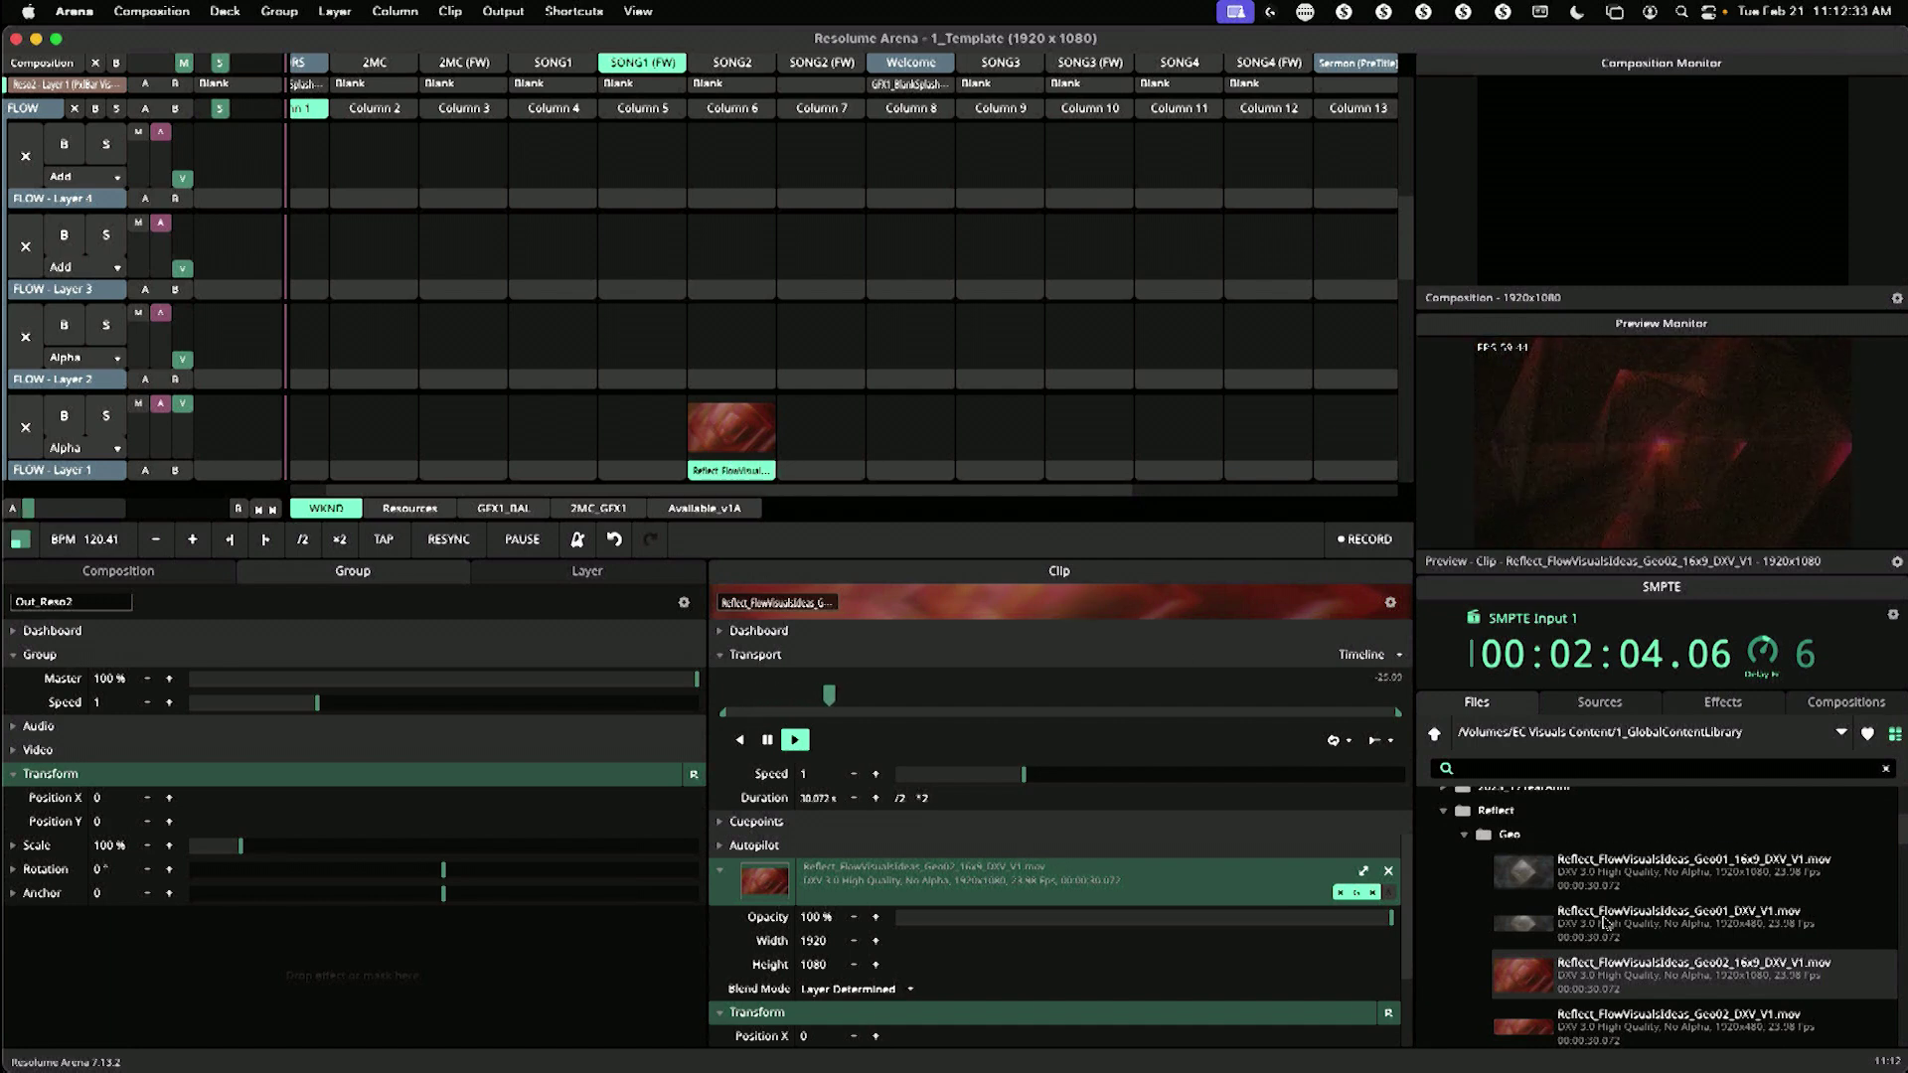
Step: Toggle the thumbnail display of the Geo folder's files off and back on to compare both views
{"action": "scroll", "coordinate": [1604, 922], "scroll_direction": "down", "scroll_amount": 3}
{"action": "scroll", "coordinate": [1612, 924], "scroll_direction": "up", "scroll_amount": 4}
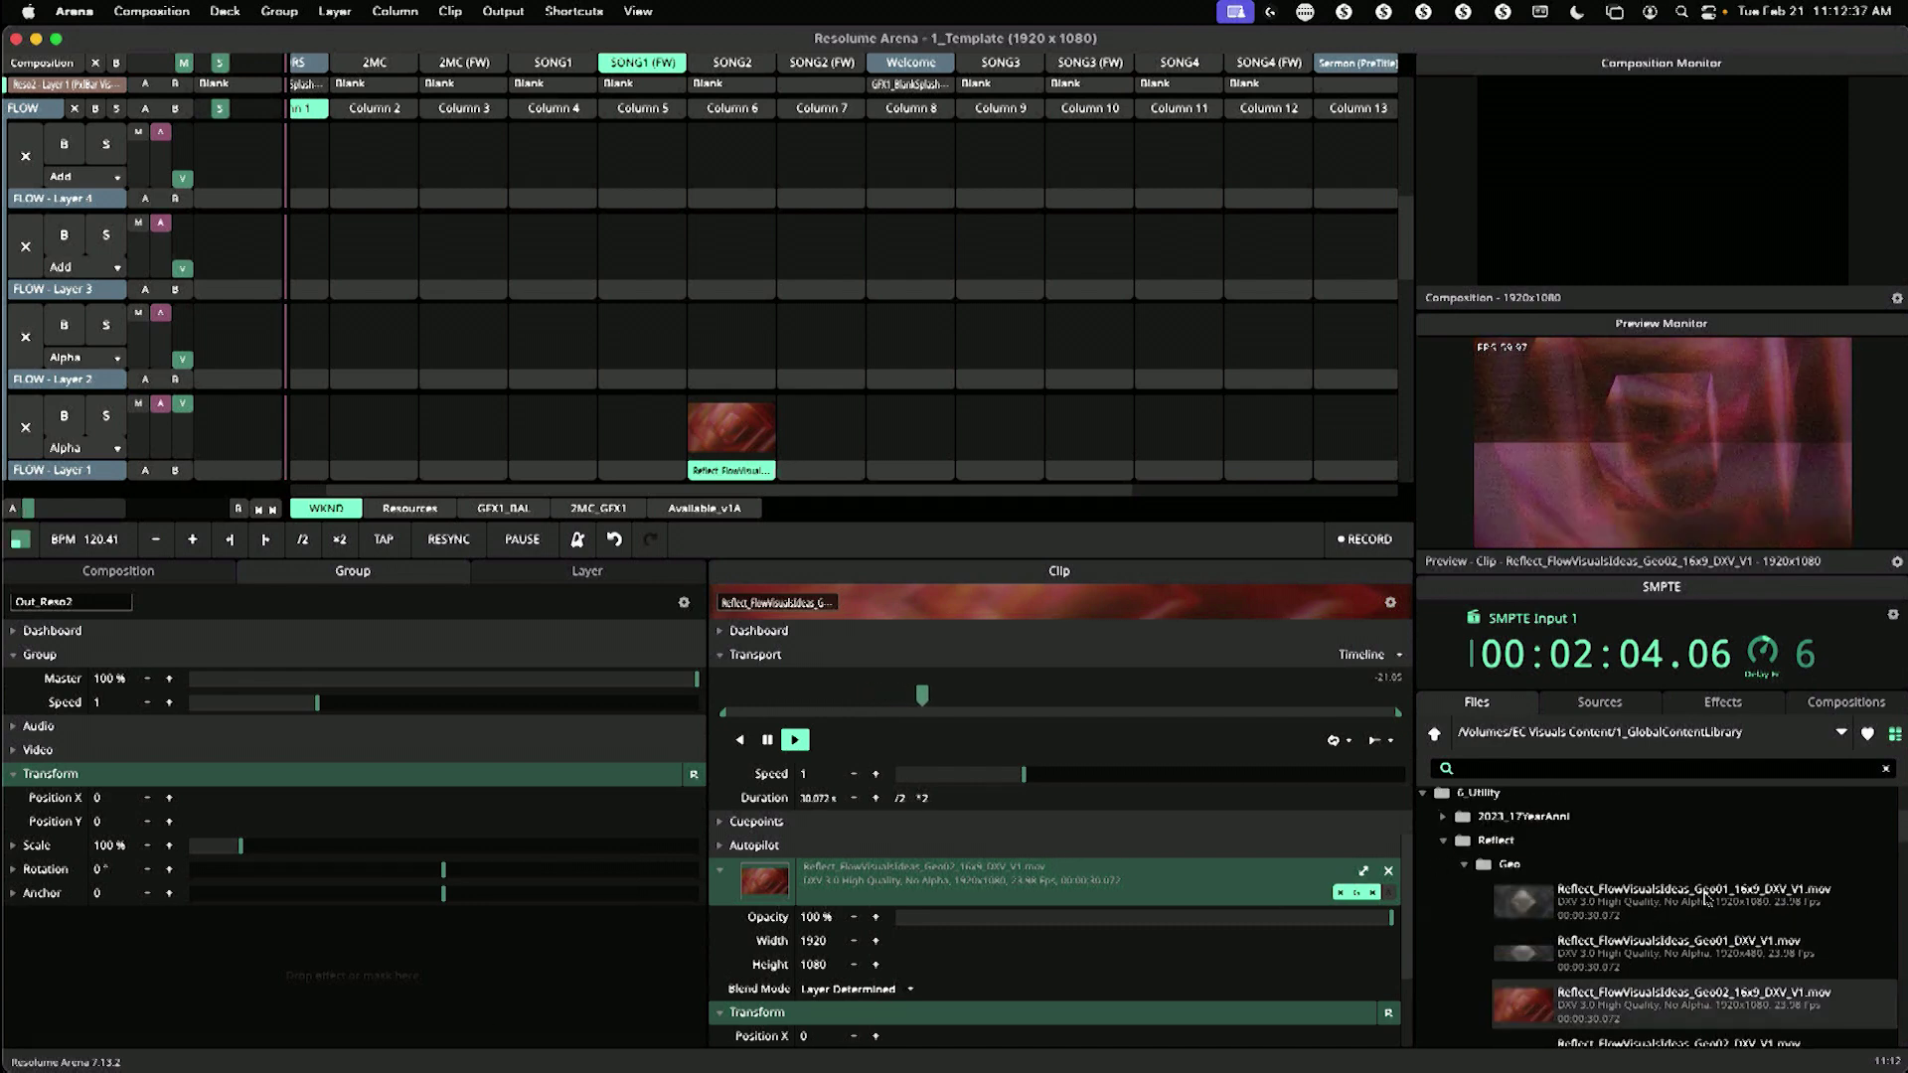
{"action": "left_click", "coordinate": [1896, 736]}
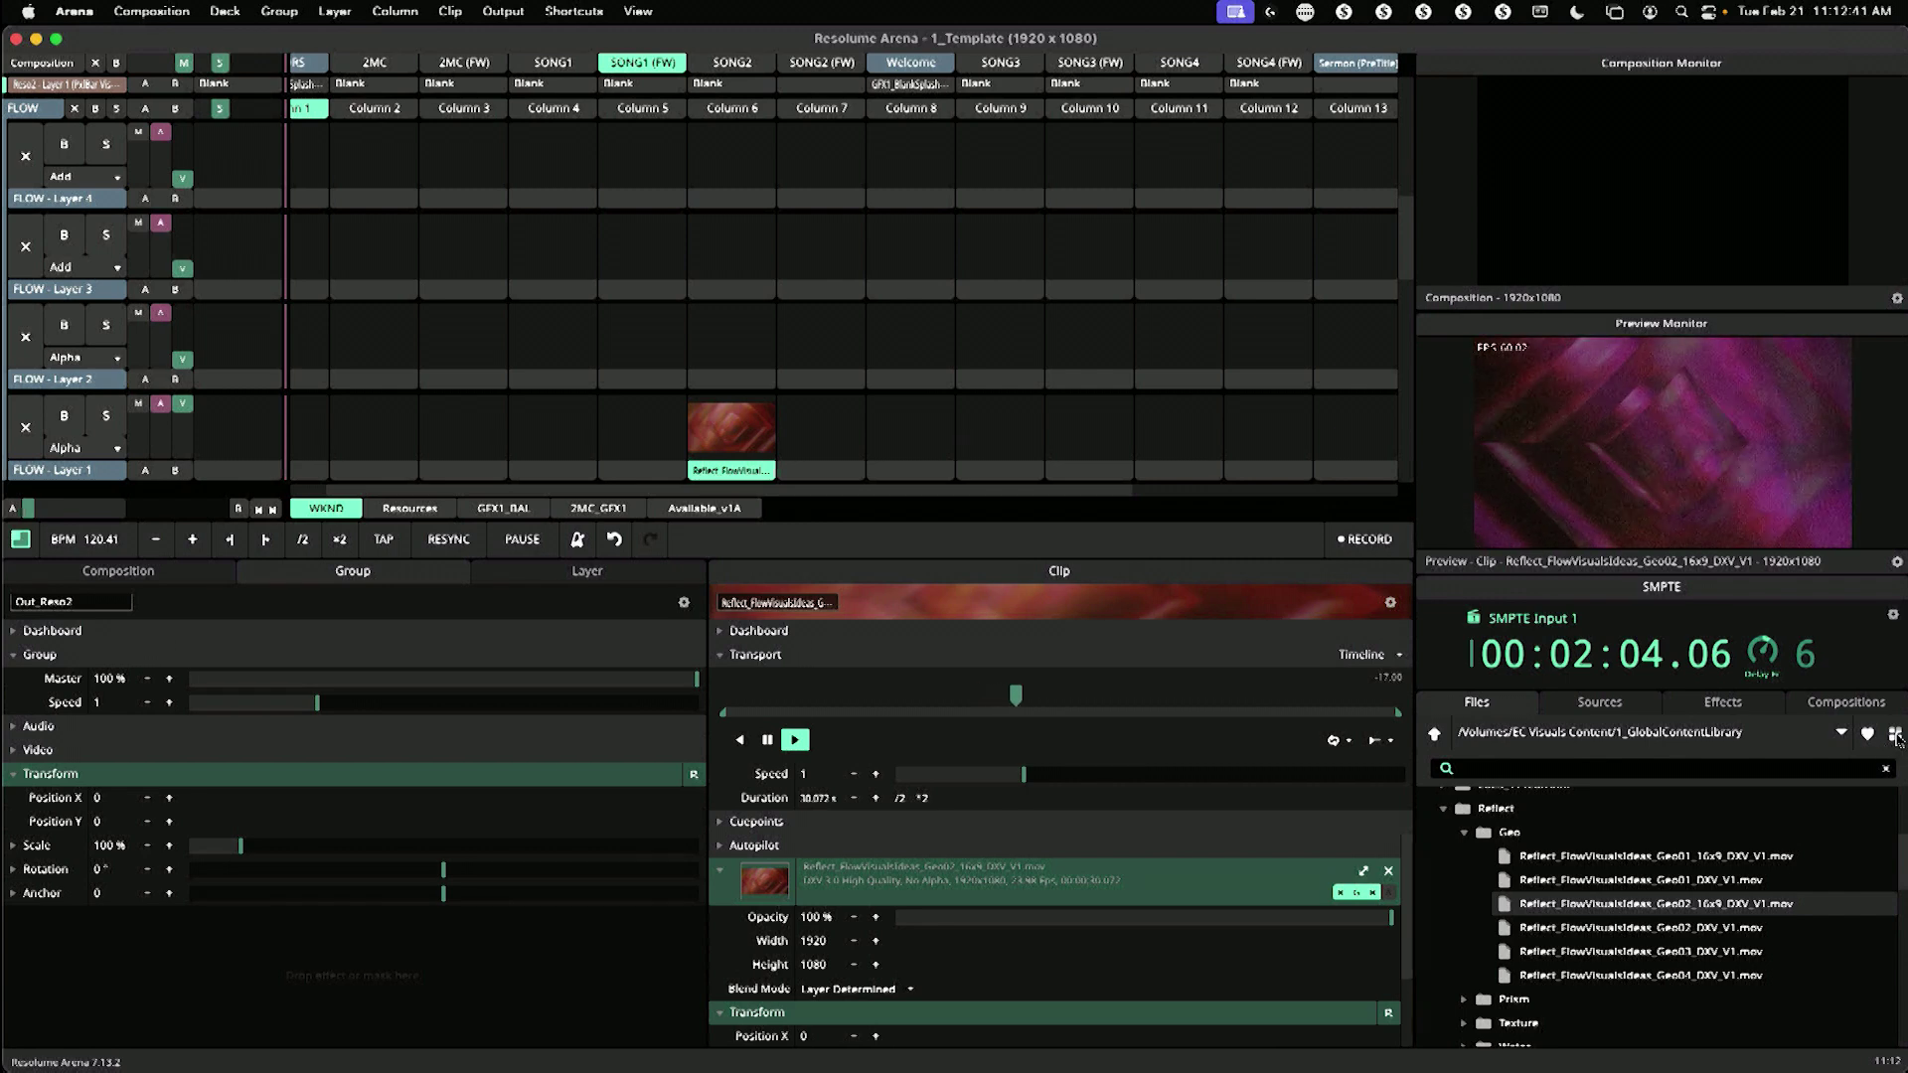
{"action": "left_click", "coordinate": [1896, 737]}
{"action": "left_click", "coordinate": [1895, 736]}
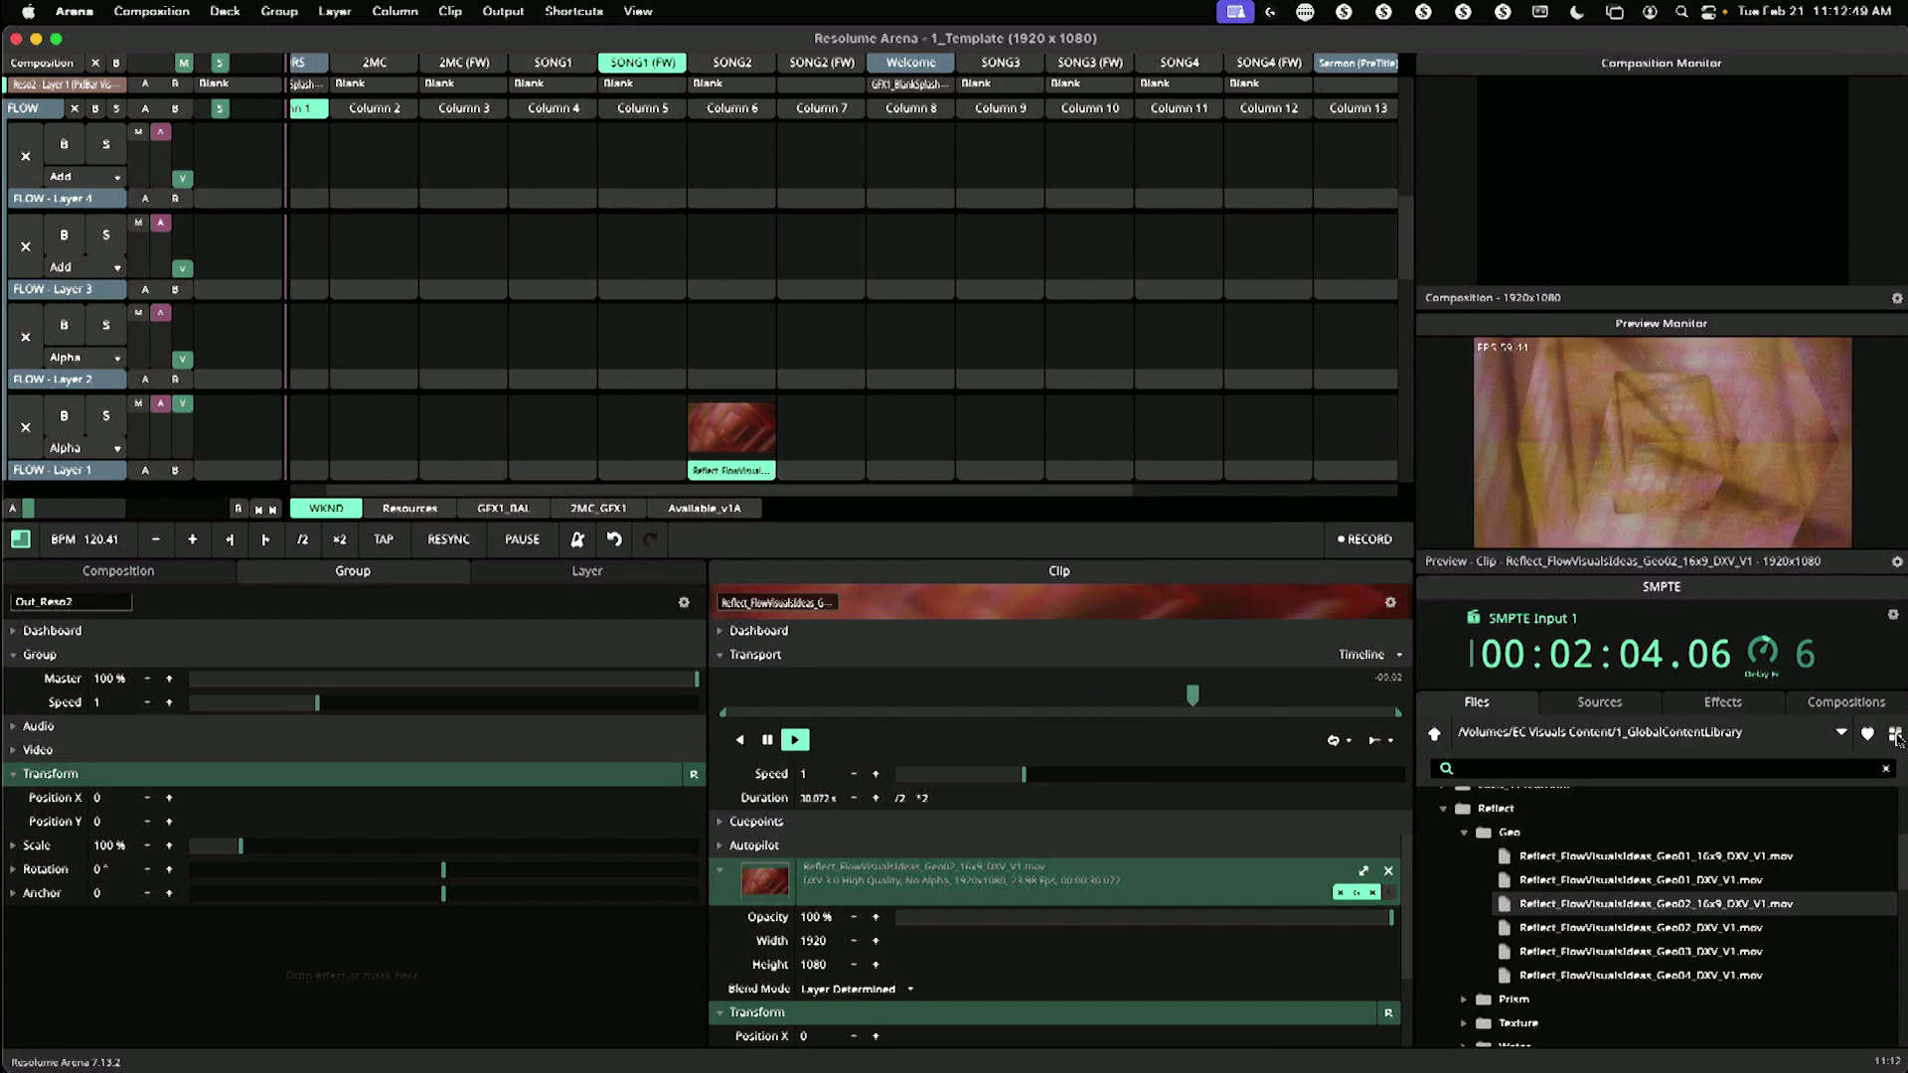
{"action": "left_click", "coordinate": [1896, 736]}
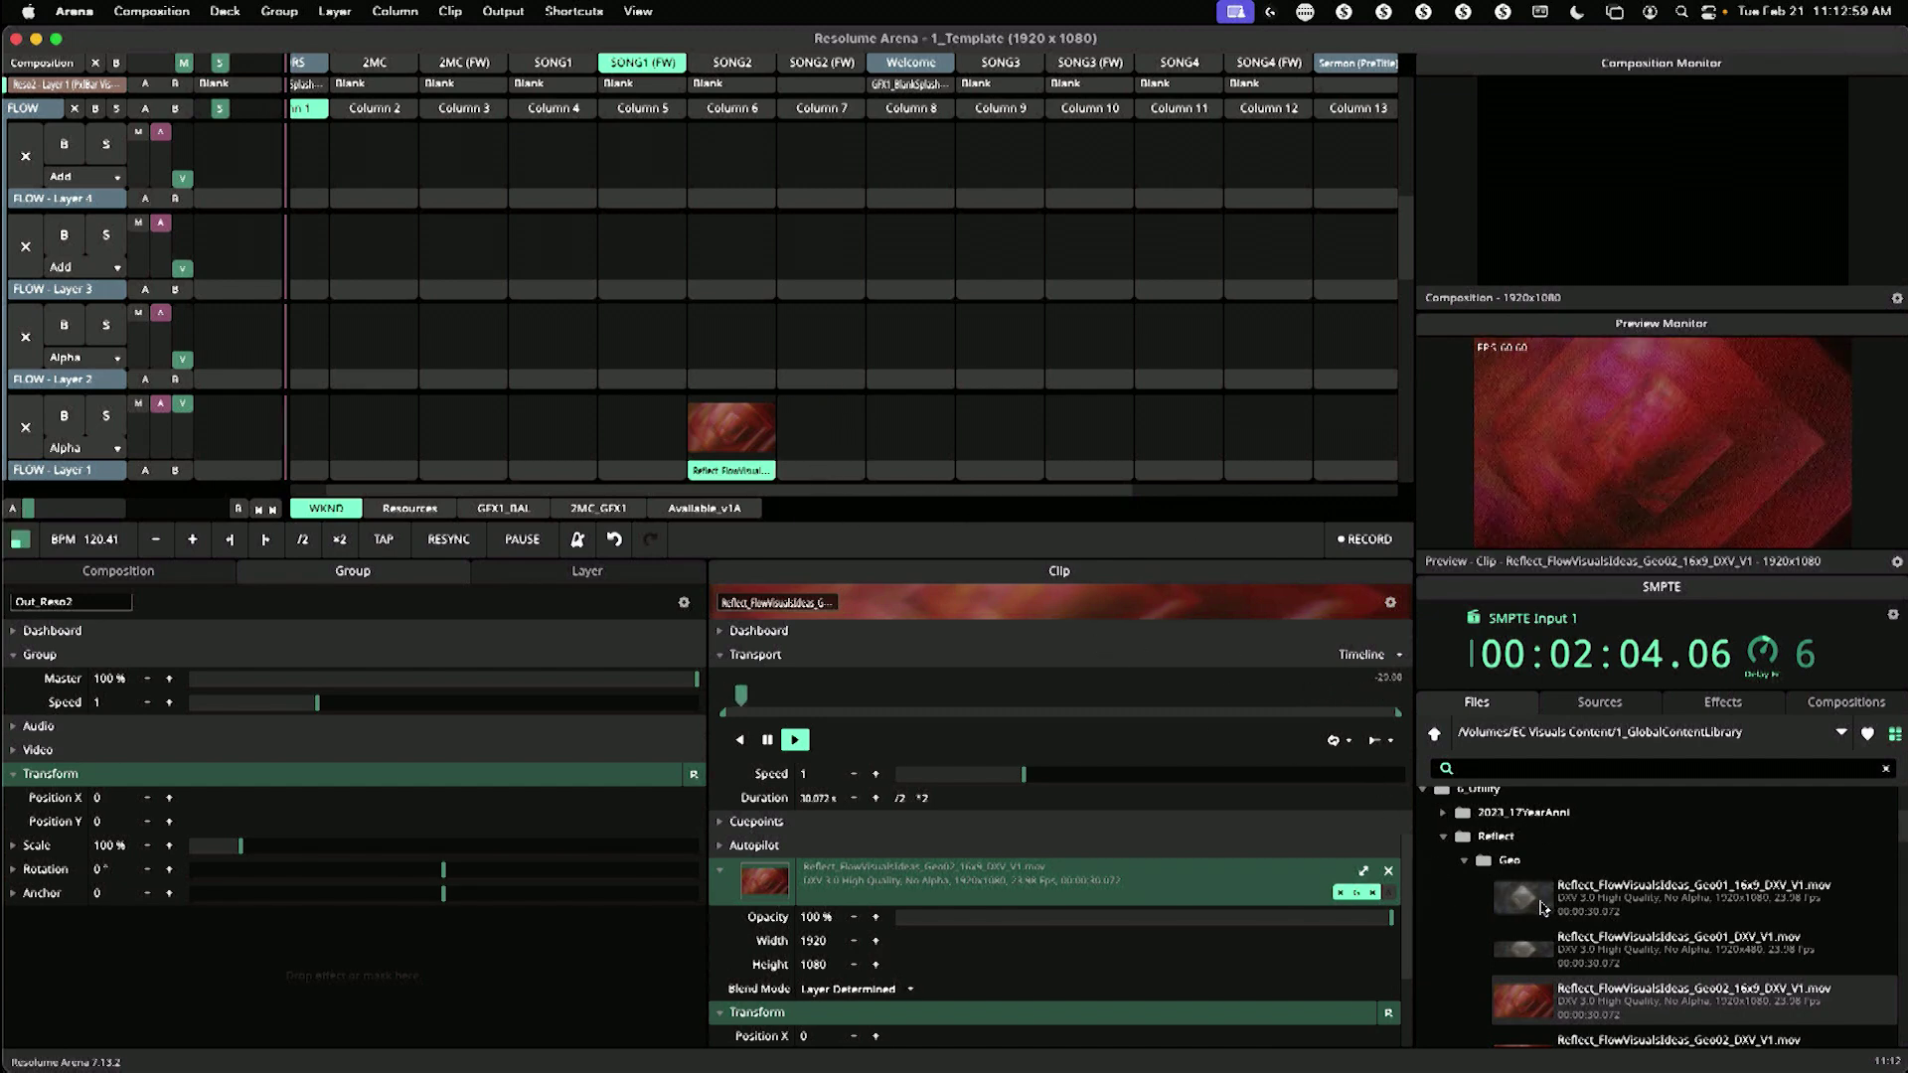
Step: Place Reflect_FlowVisualsIdeas_Geo01_16x9_DXV_V1.mov on FLOW - Layer 2 in SONG2 and test-trigger the SONG2 and SONG1 (FW) columns
{"action": "left_click_drag", "start_coordinate": [1525, 894], "coordinate": [743, 353]}
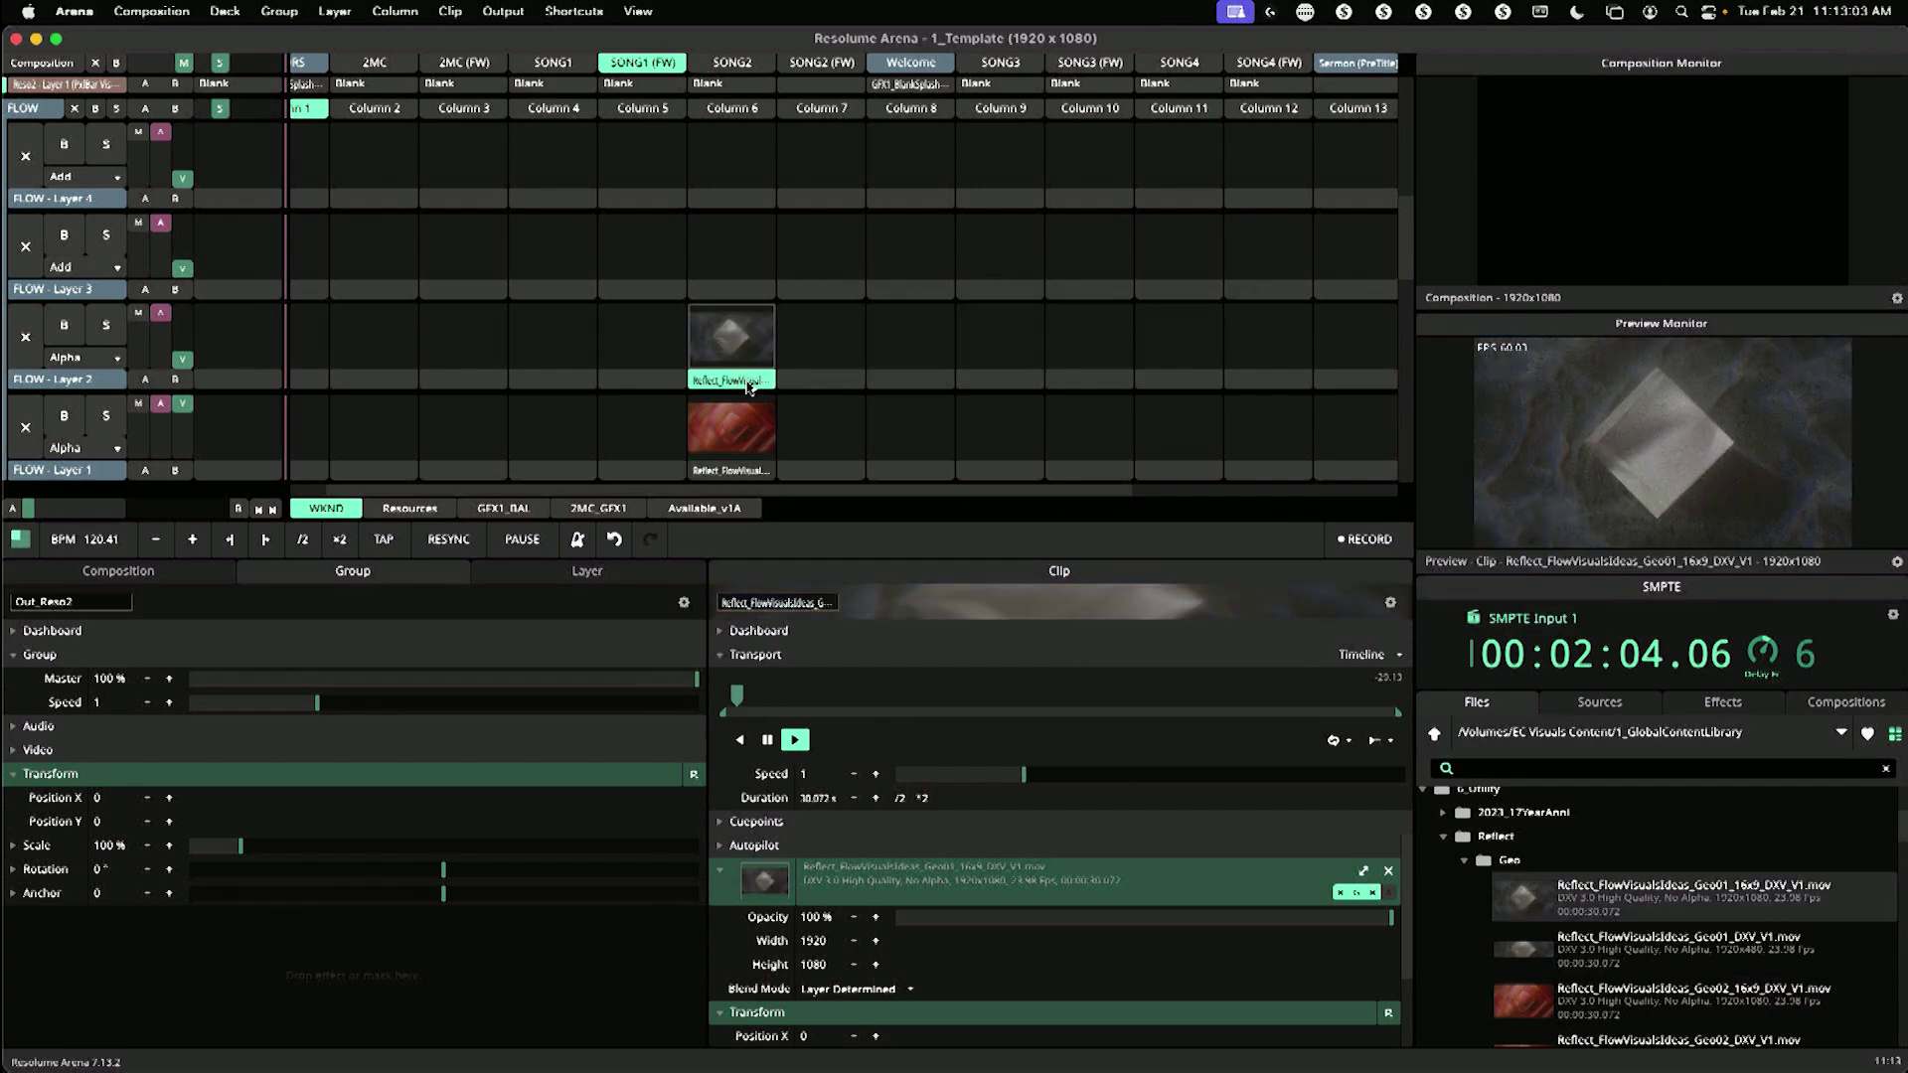
{"action": "left_click", "coordinate": [742, 63]}
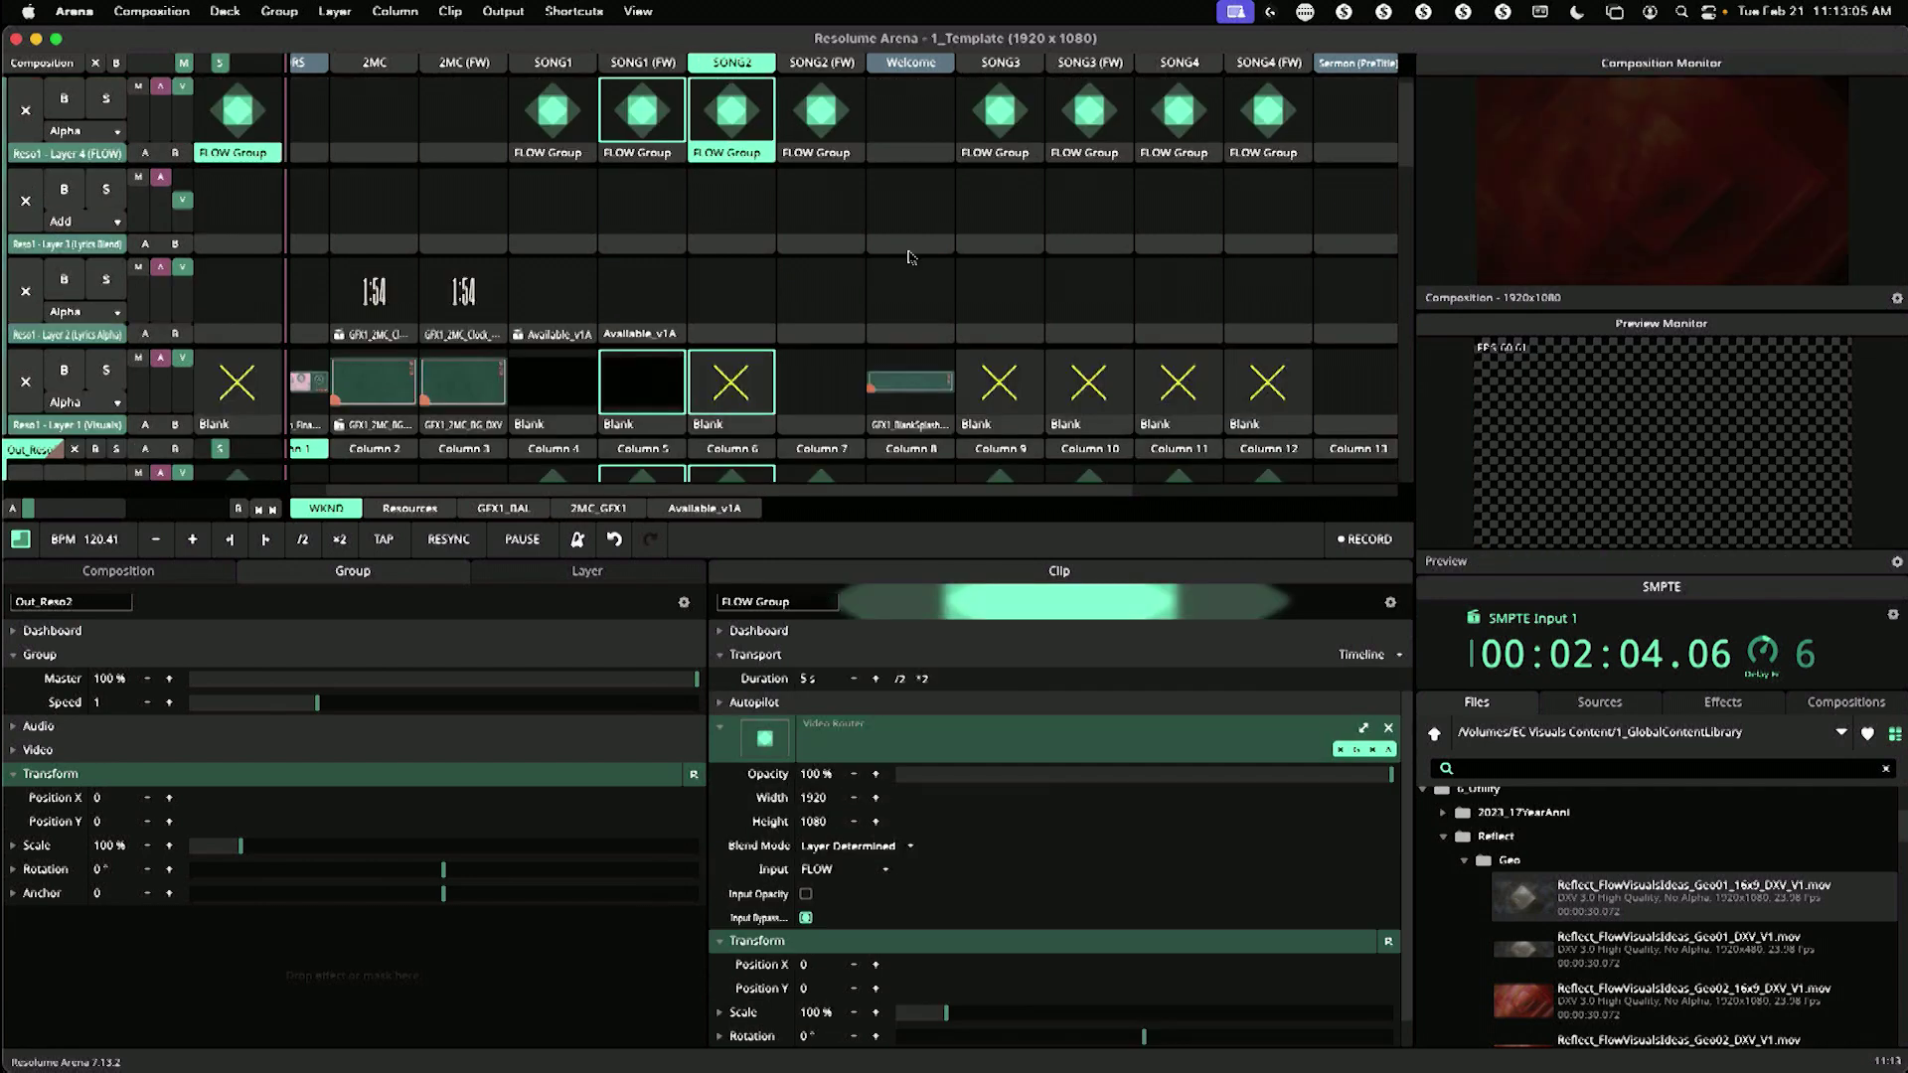
{"action": "left_click", "coordinate": [641, 63]}
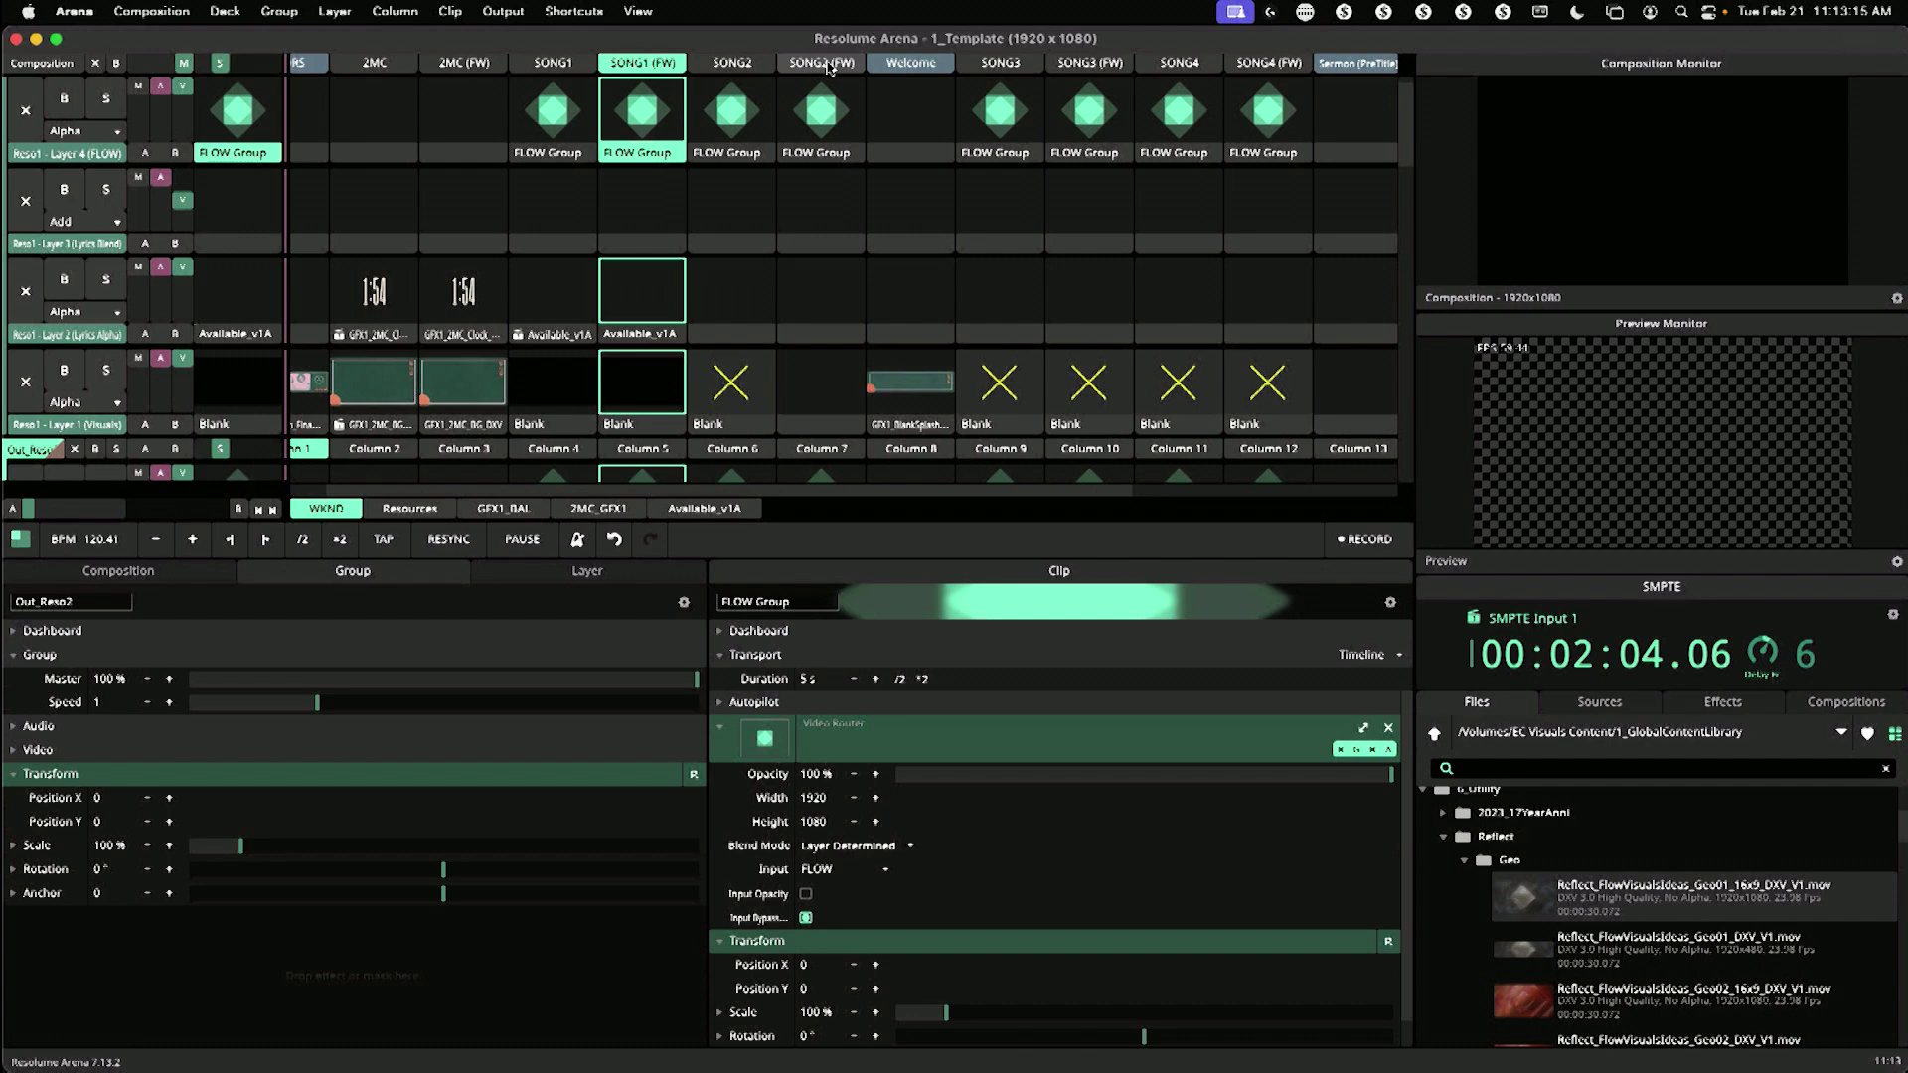
Step: Remove the SONG2 (FW) column and rename the SONG2 column as HereIAmToWorship
{"action": "right_click", "coordinate": [830, 66]}
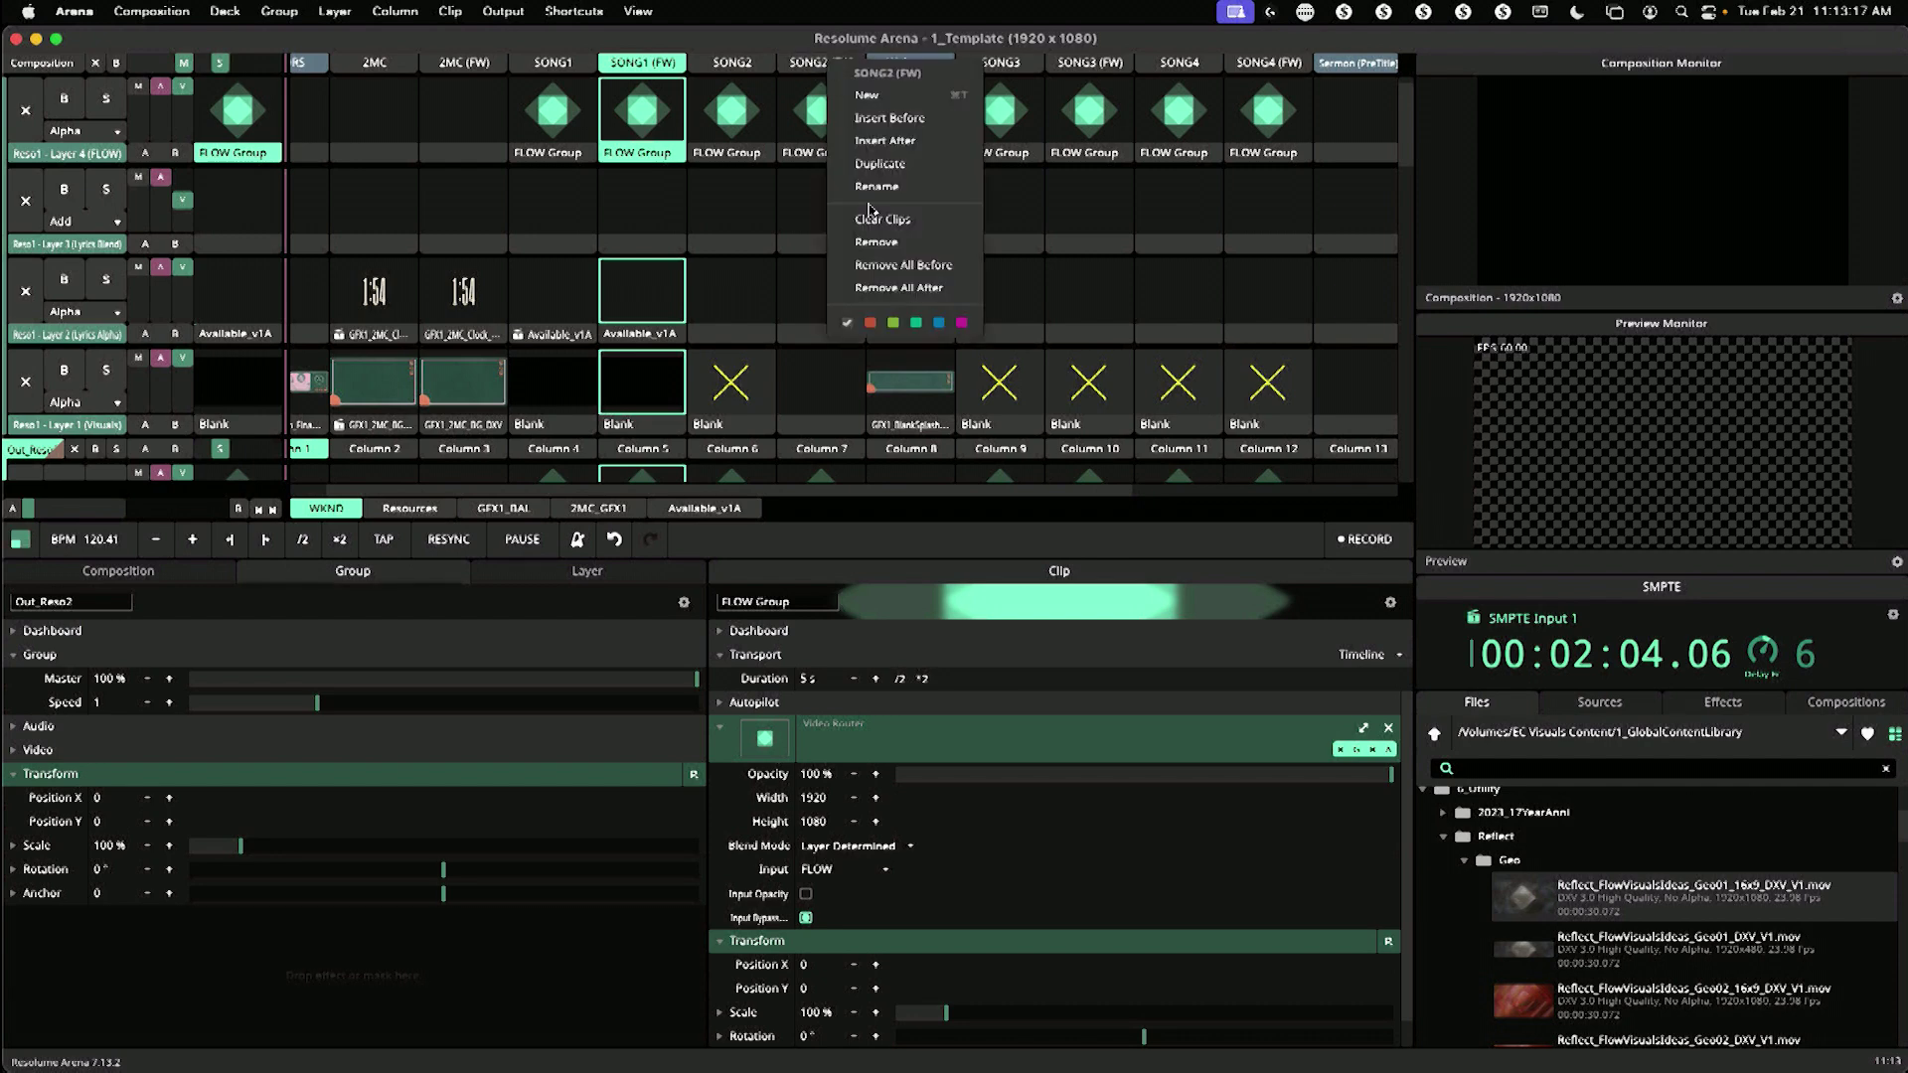
{"action": "left_click", "coordinate": [874, 242]}
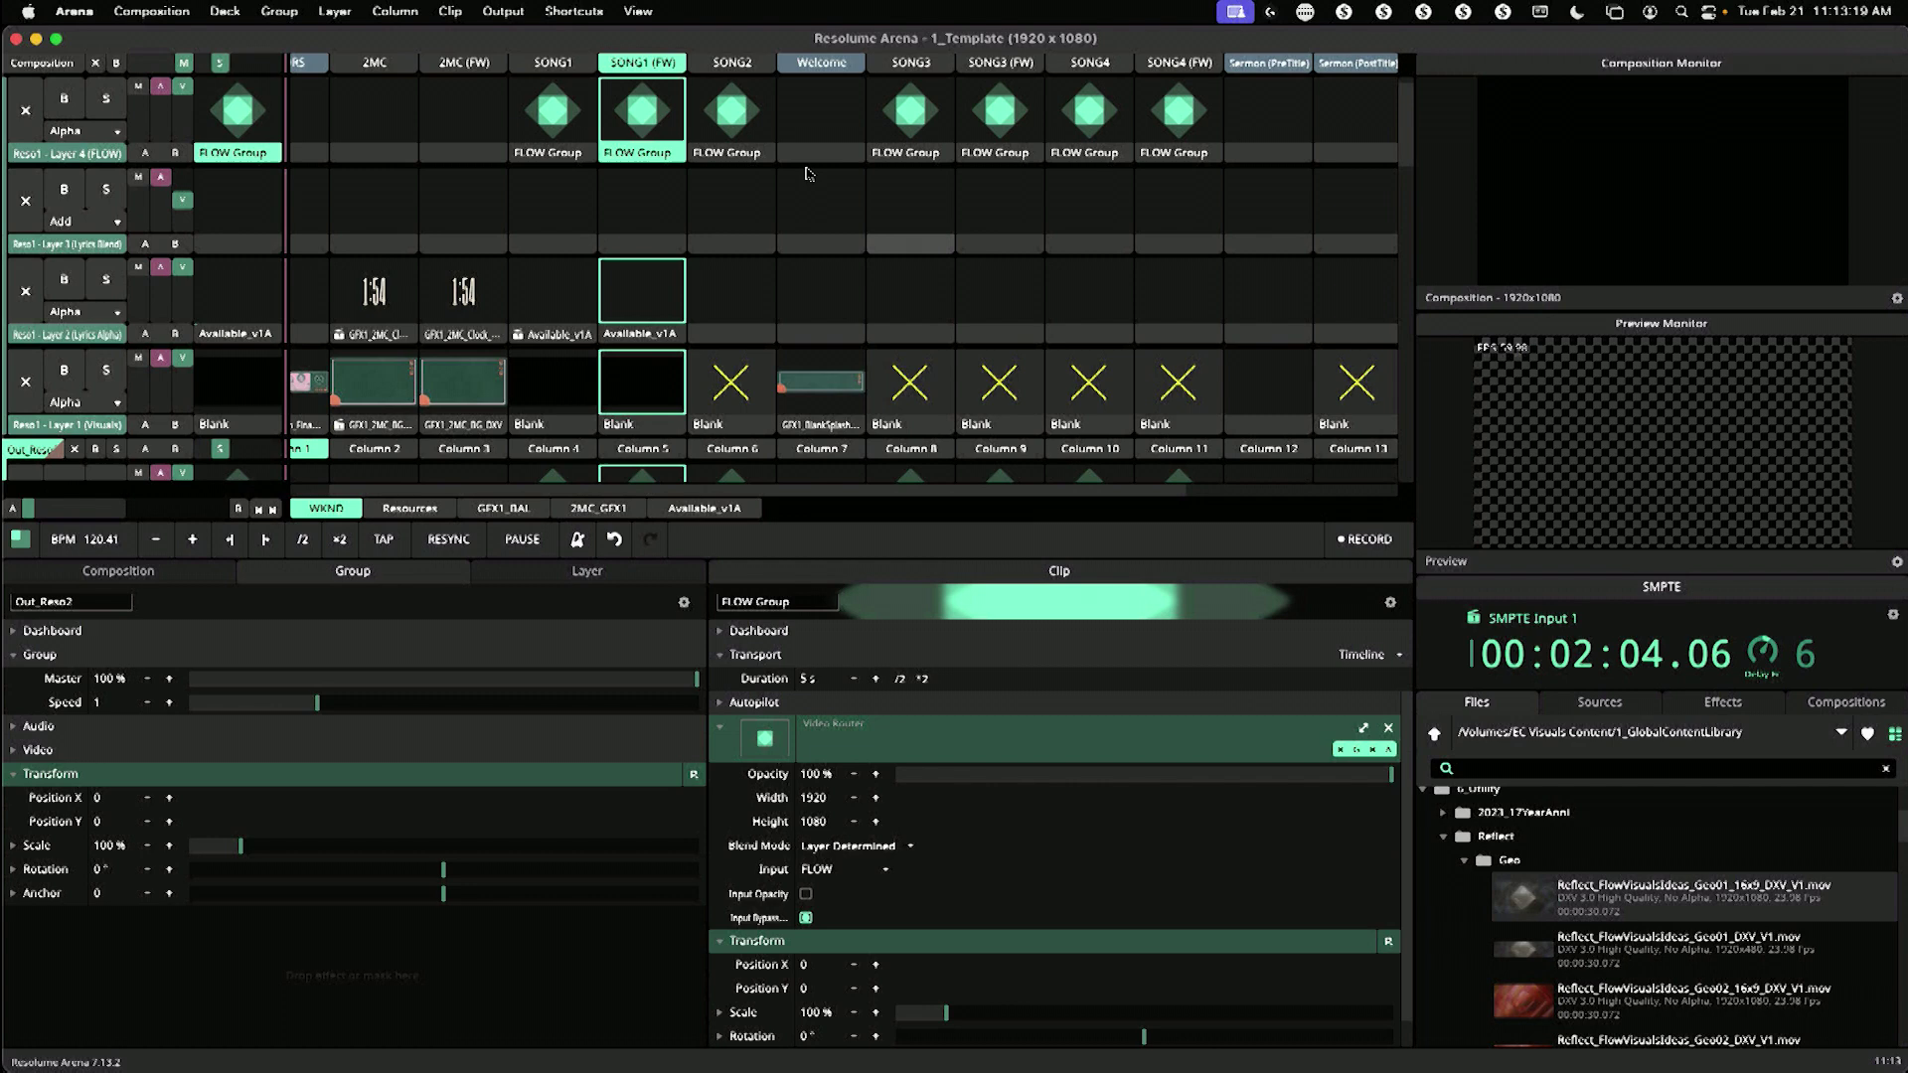
{"action": "right_click", "coordinate": [735, 67]}
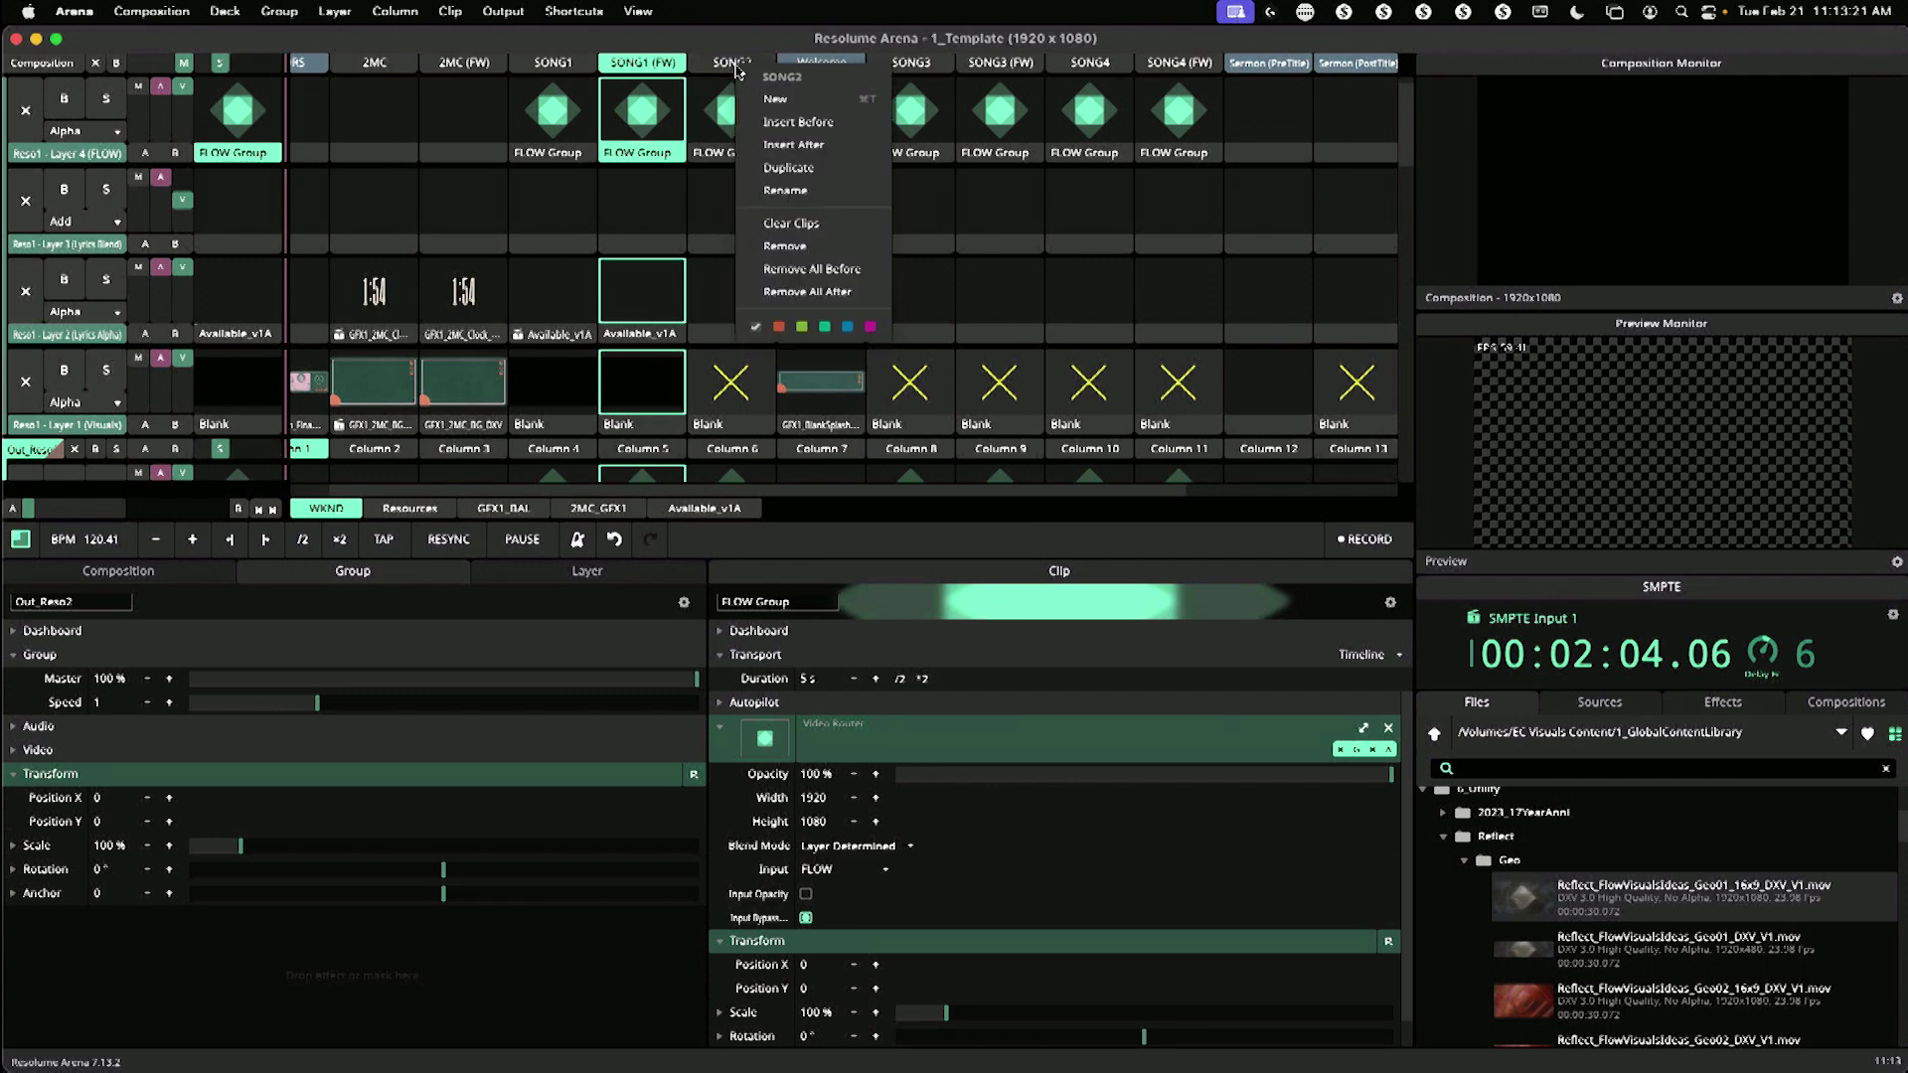
{"action": "left_click", "coordinate": [785, 189]}
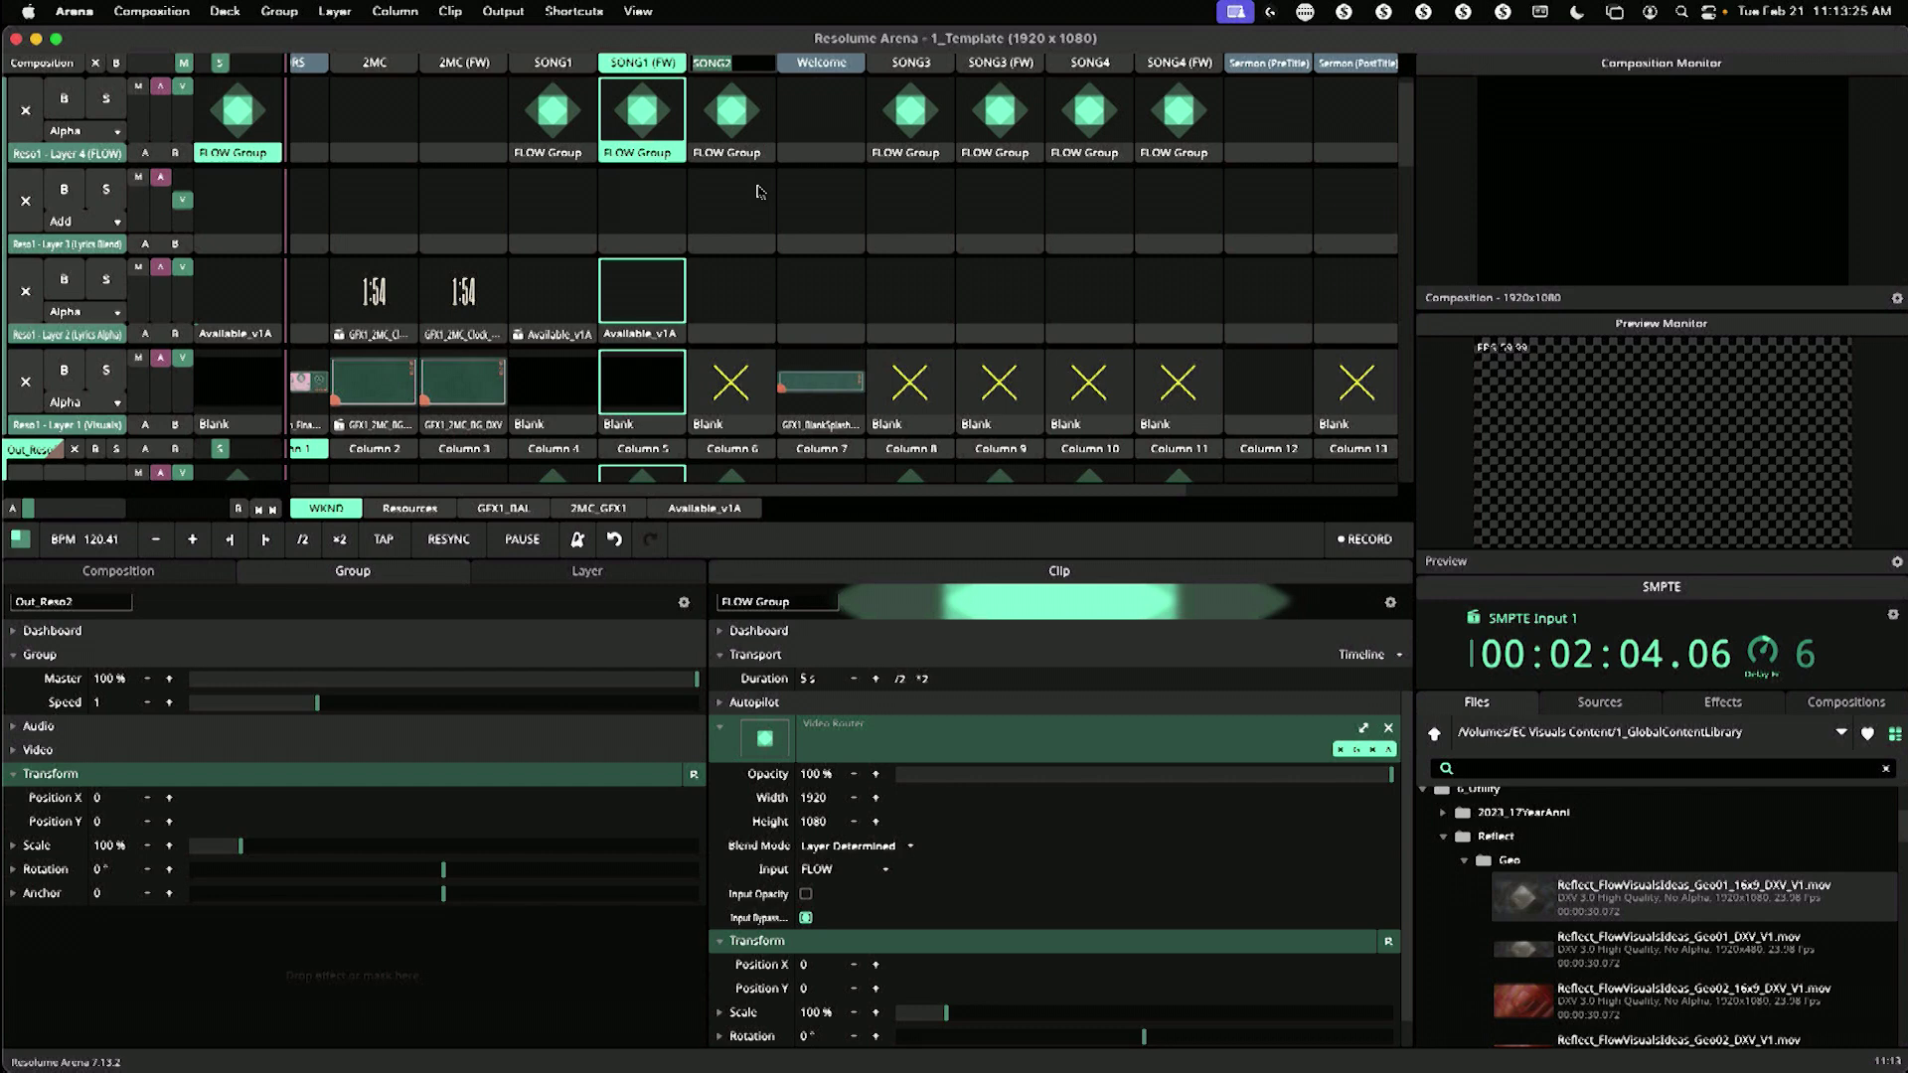
{"action": "type", "text": "Her"}
{"action": "type", "text": "e!AmToWorship"}
{"action": "key", "text": "Return"}
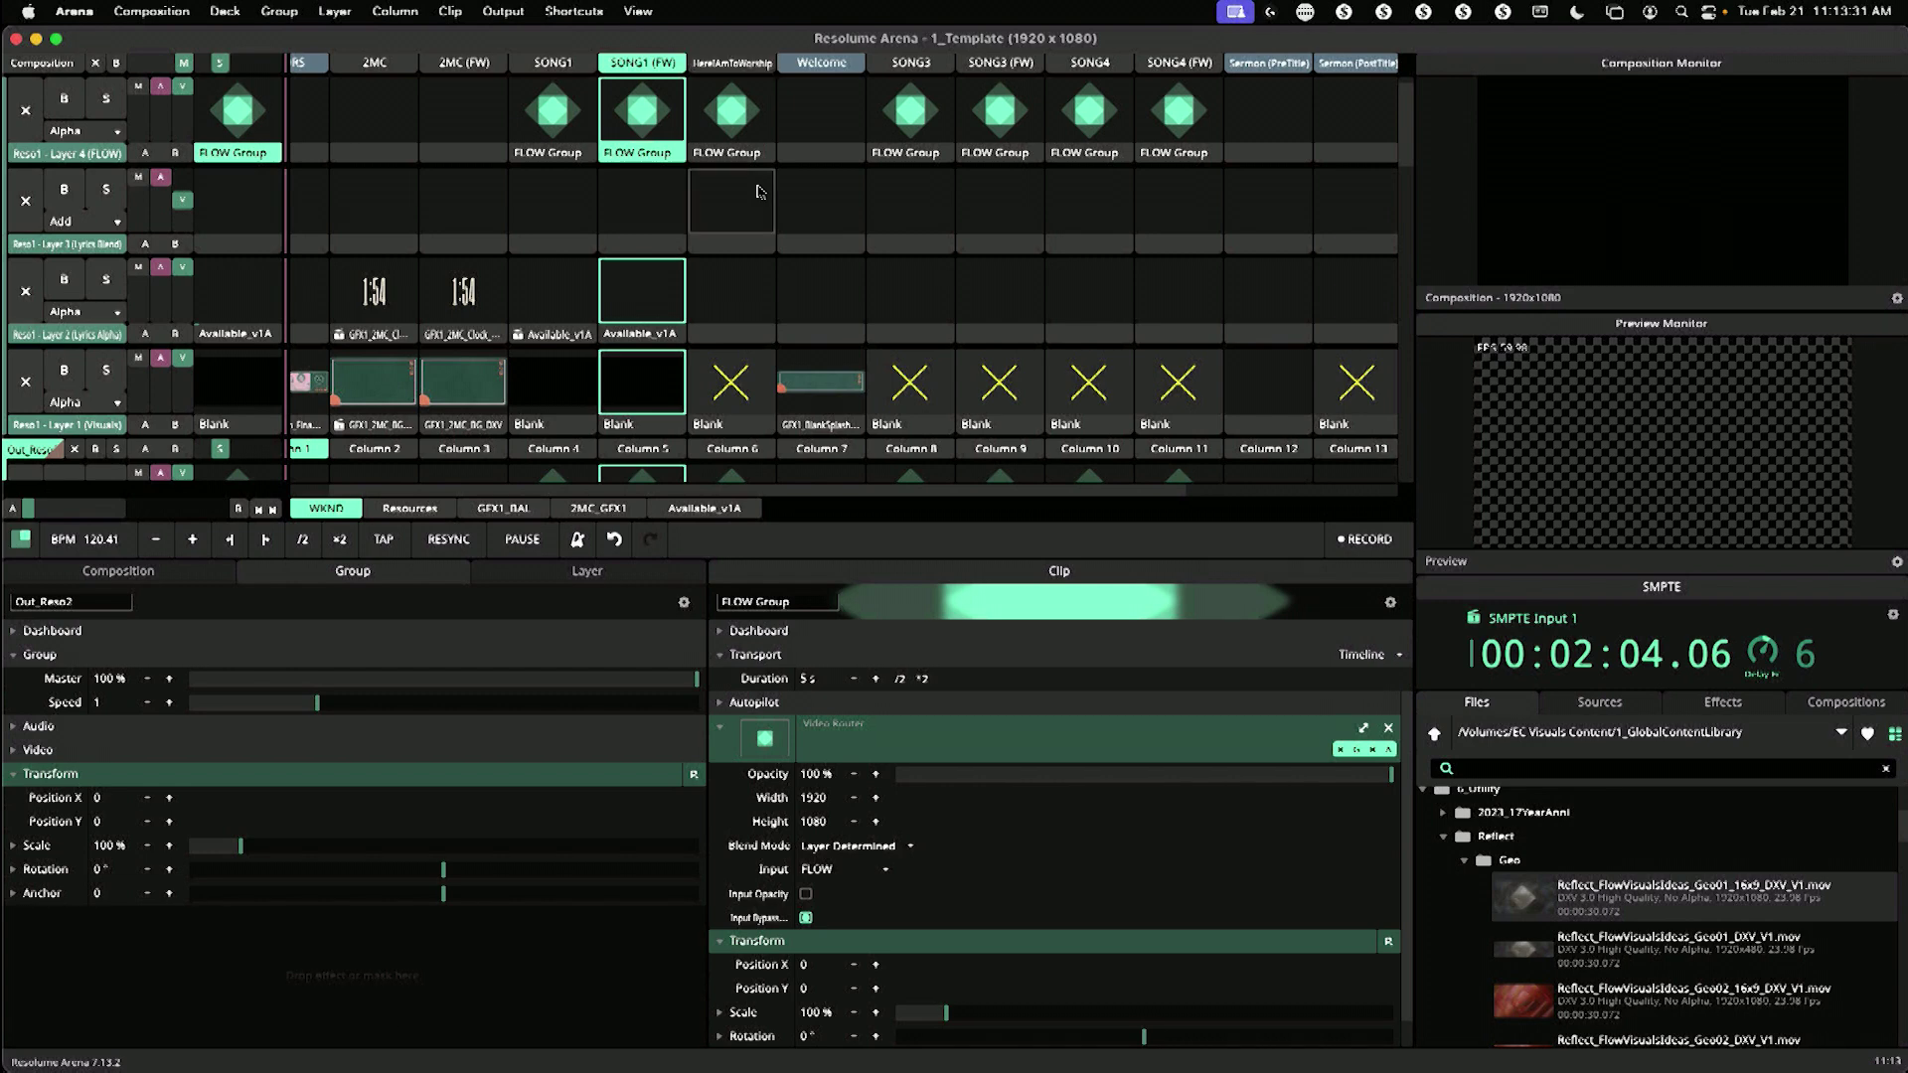
Step: Rename the SONG1 (FW) column as Available
{"action": "right_click", "coordinate": [645, 67]}
{"action": "left_click", "coordinate": [703, 193]}
{"action": "type", "text": "Available"}
{"action": "key", "text": "Return"}
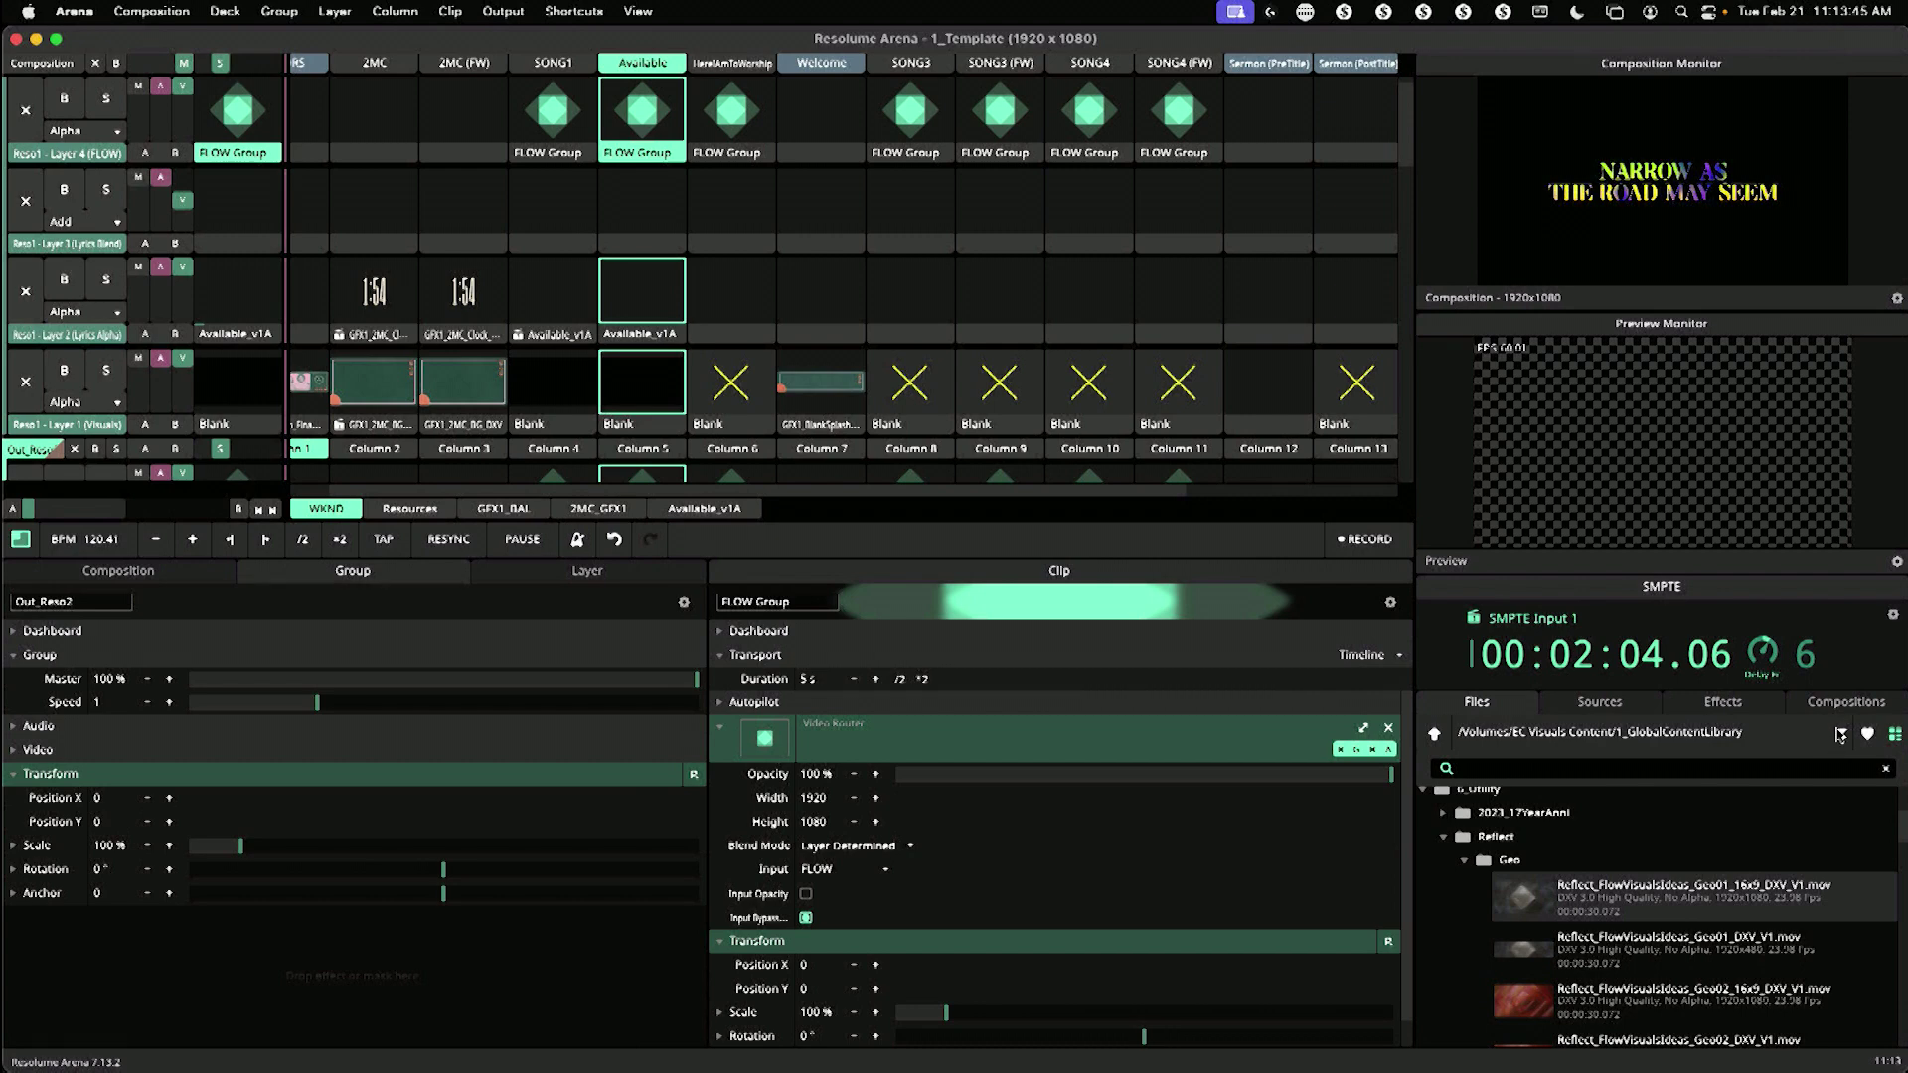
Step: Browse the EC Visuals Content drive, collapse its open subfolders, go up to the Volumes level and expand EC Visuals Content there
{"action": "left_click", "coordinate": [1840, 733]}
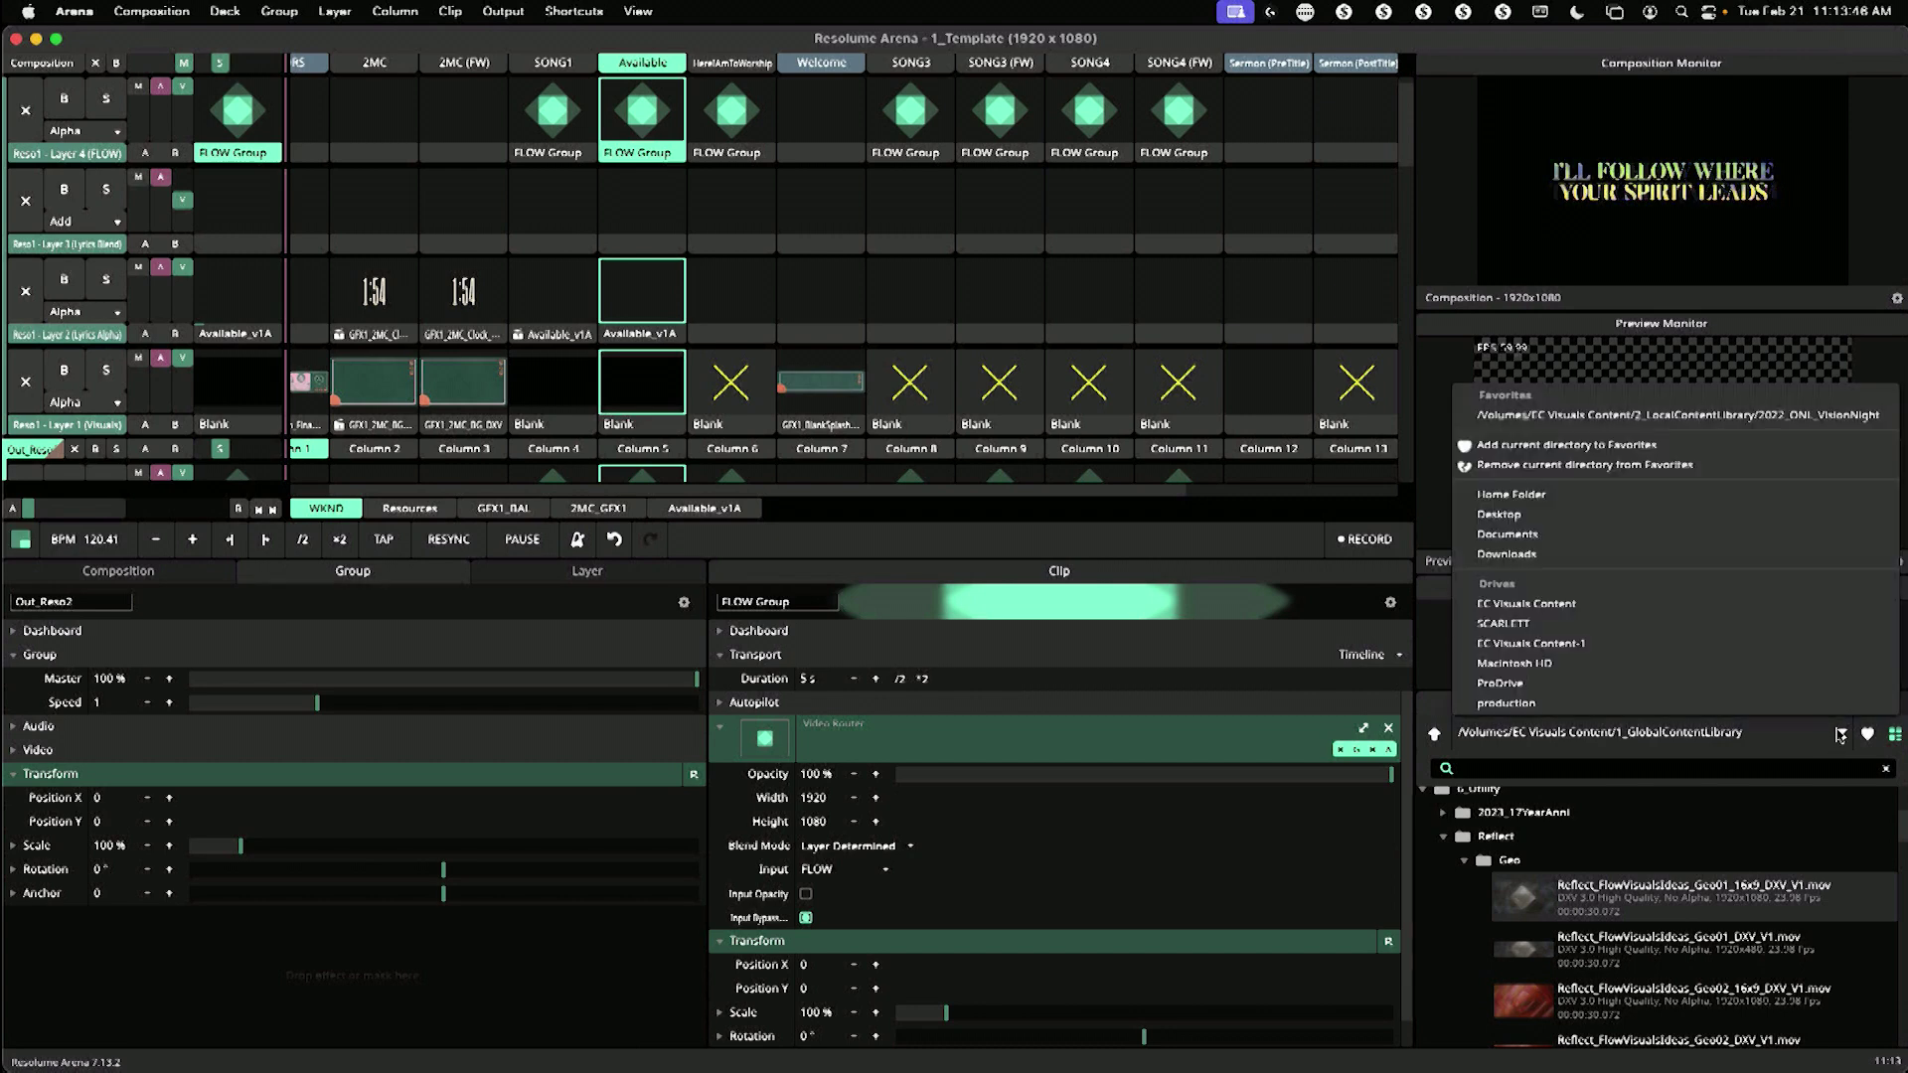
{"action": "left_click", "coordinate": [1664, 613]}
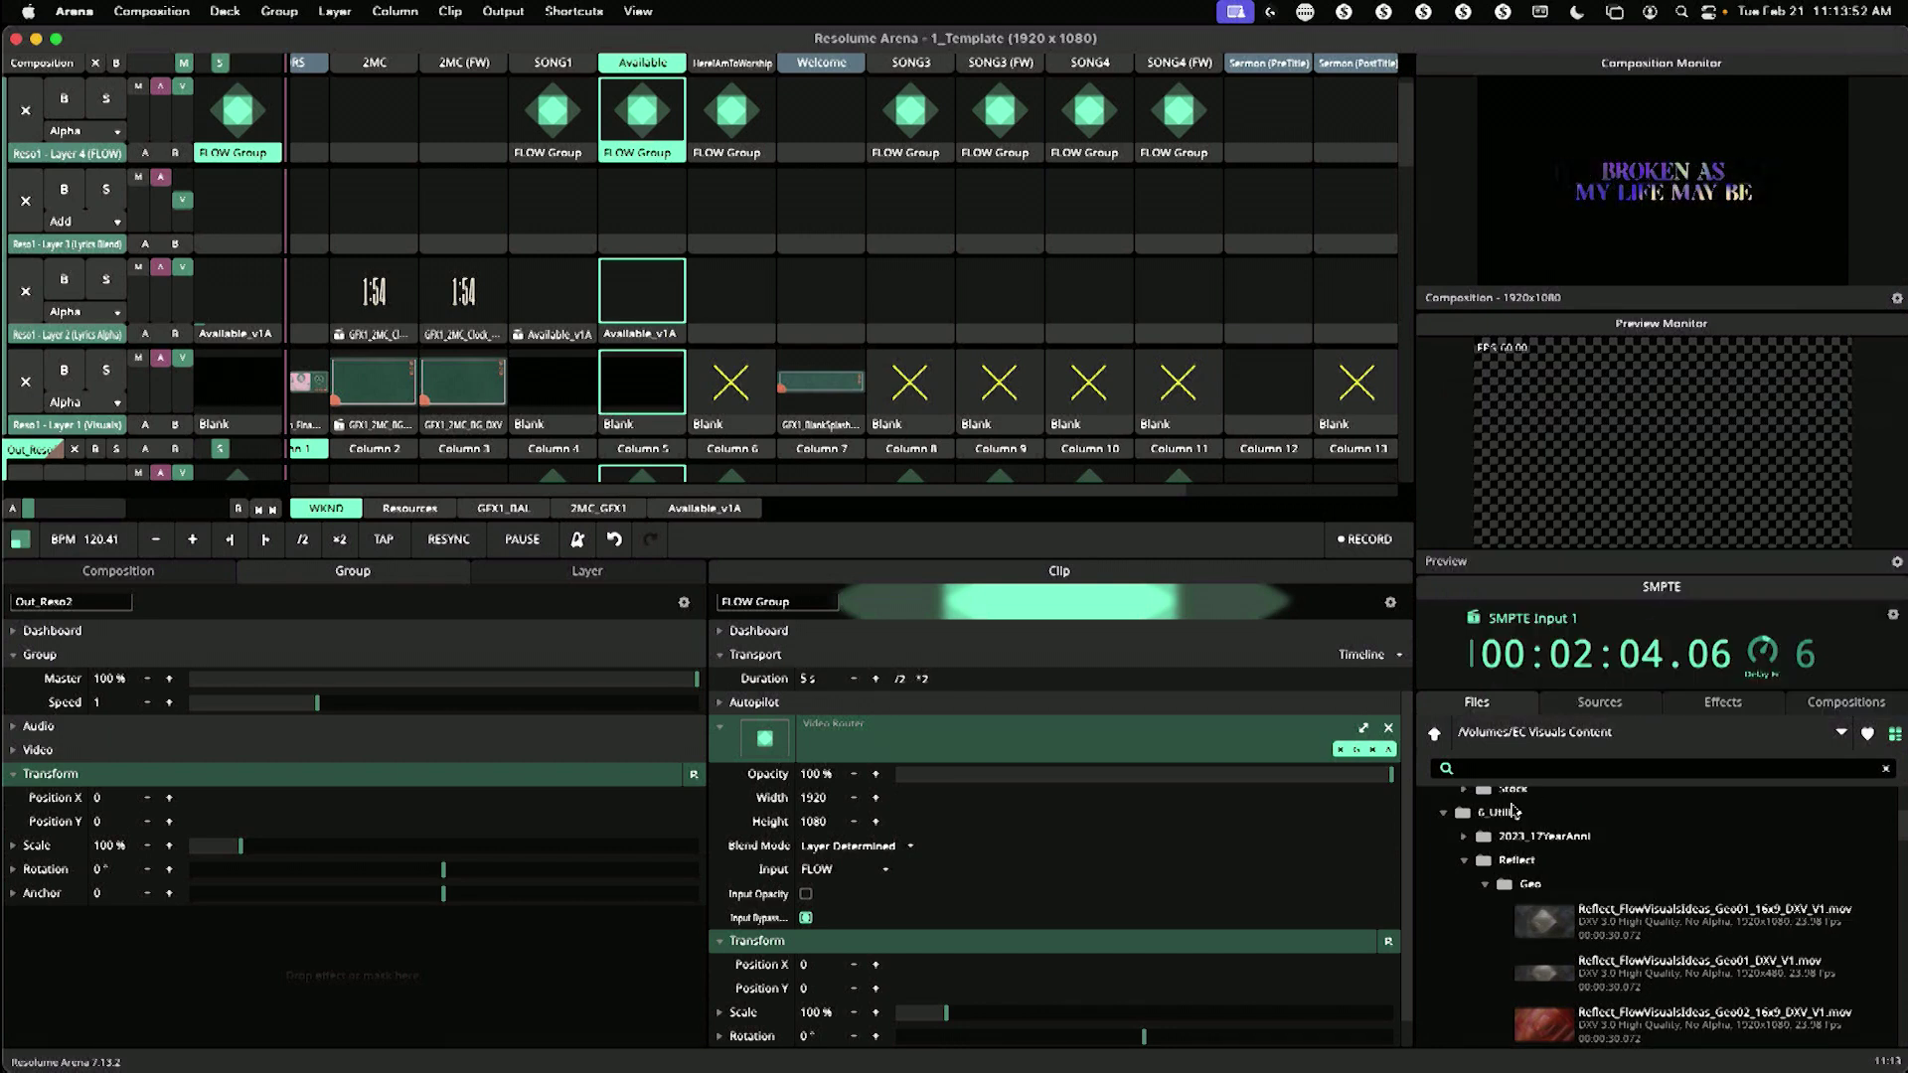
{"action": "left_click", "coordinate": [1463, 861]}
{"action": "left_click", "coordinate": [1440, 815]}
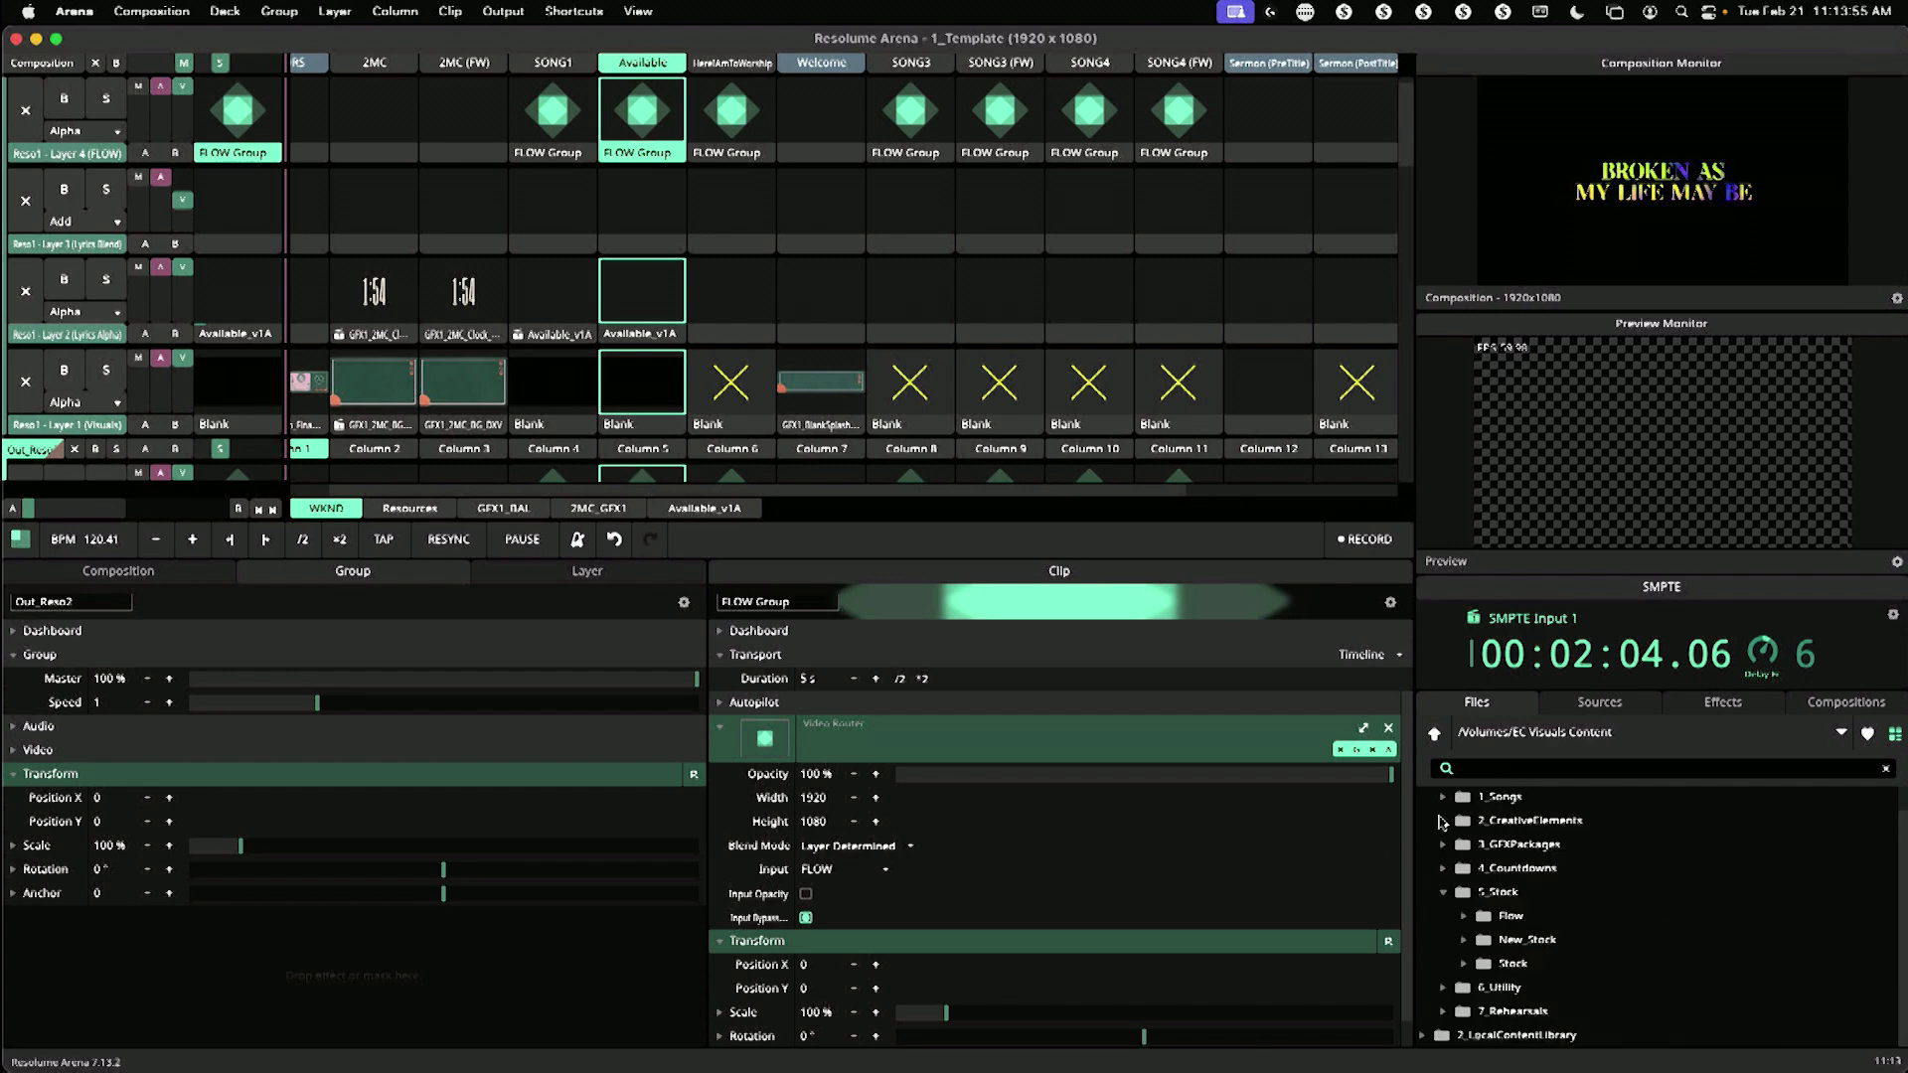
{"action": "left_click", "coordinate": [1442, 914]}
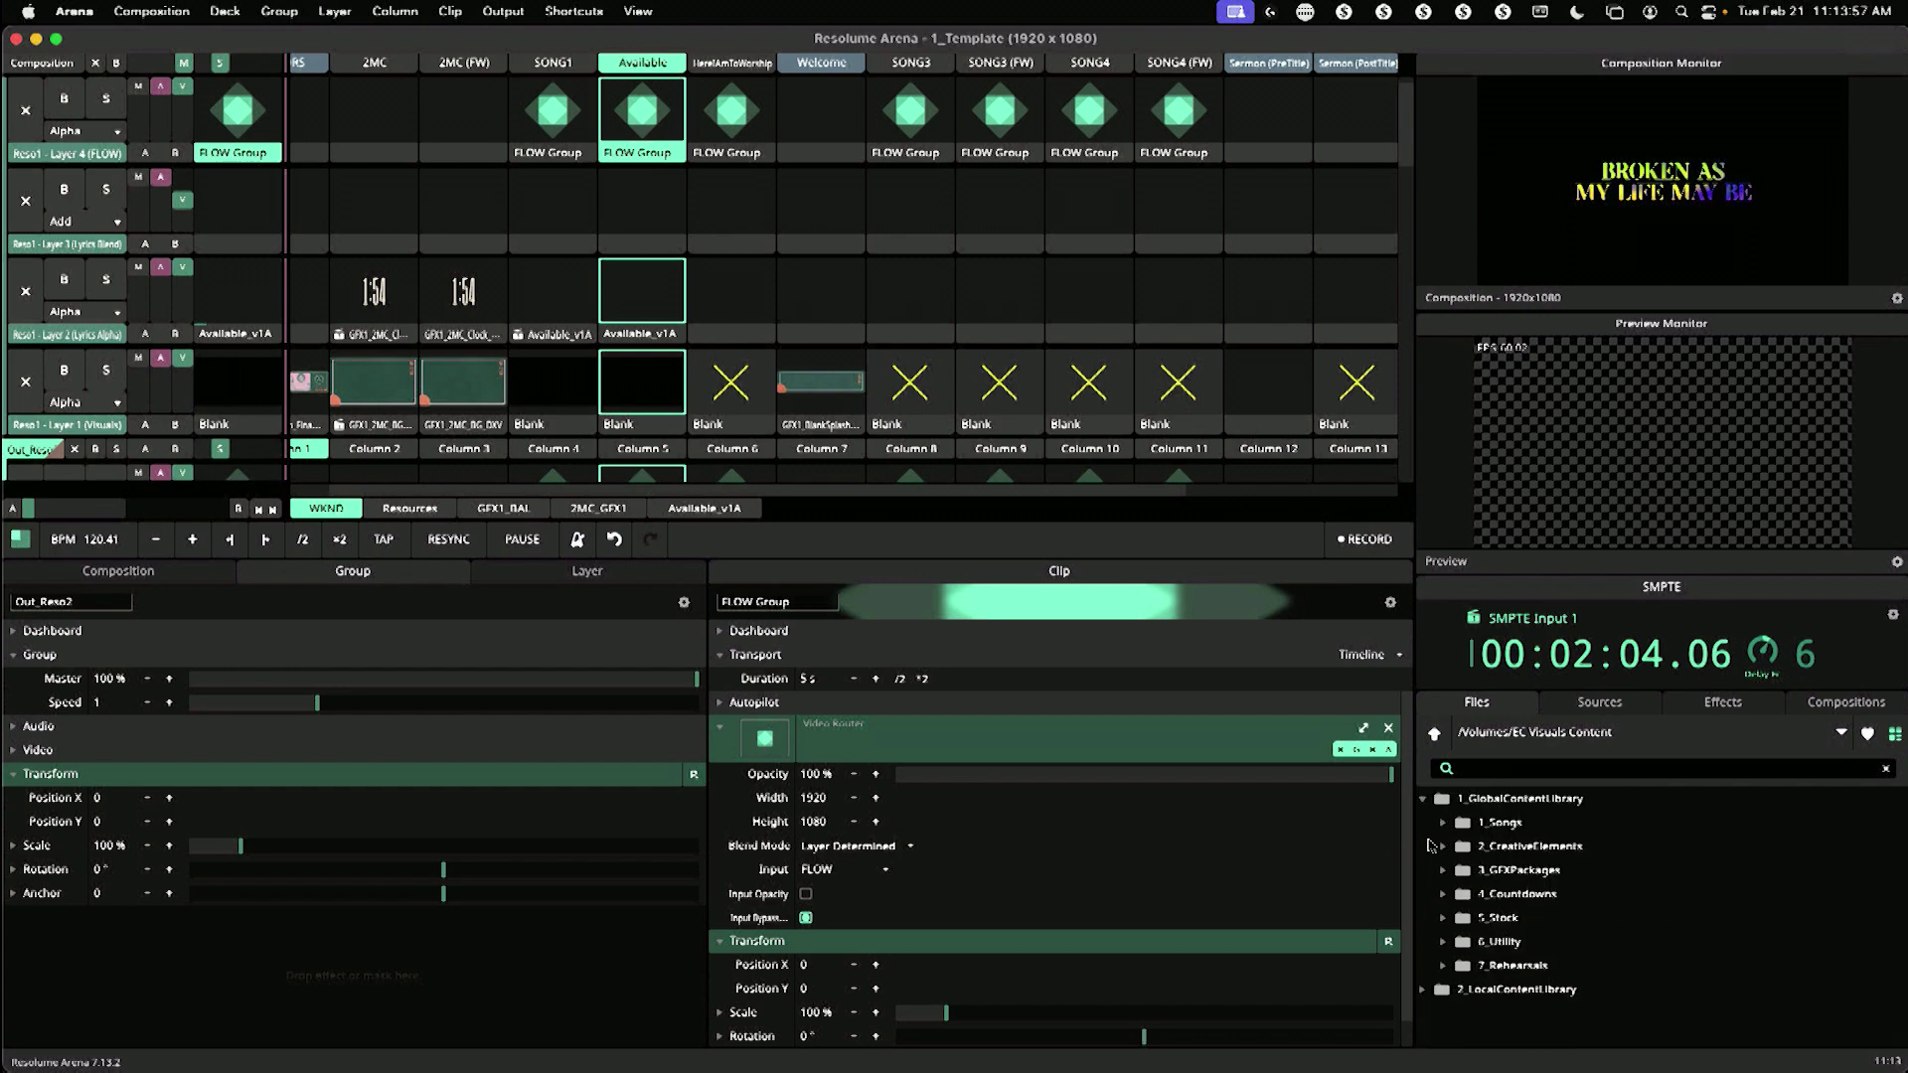
{"action": "left_click", "coordinate": [1423, 801]}
{"action": "left_click", "coordinate": [1423, 800]}
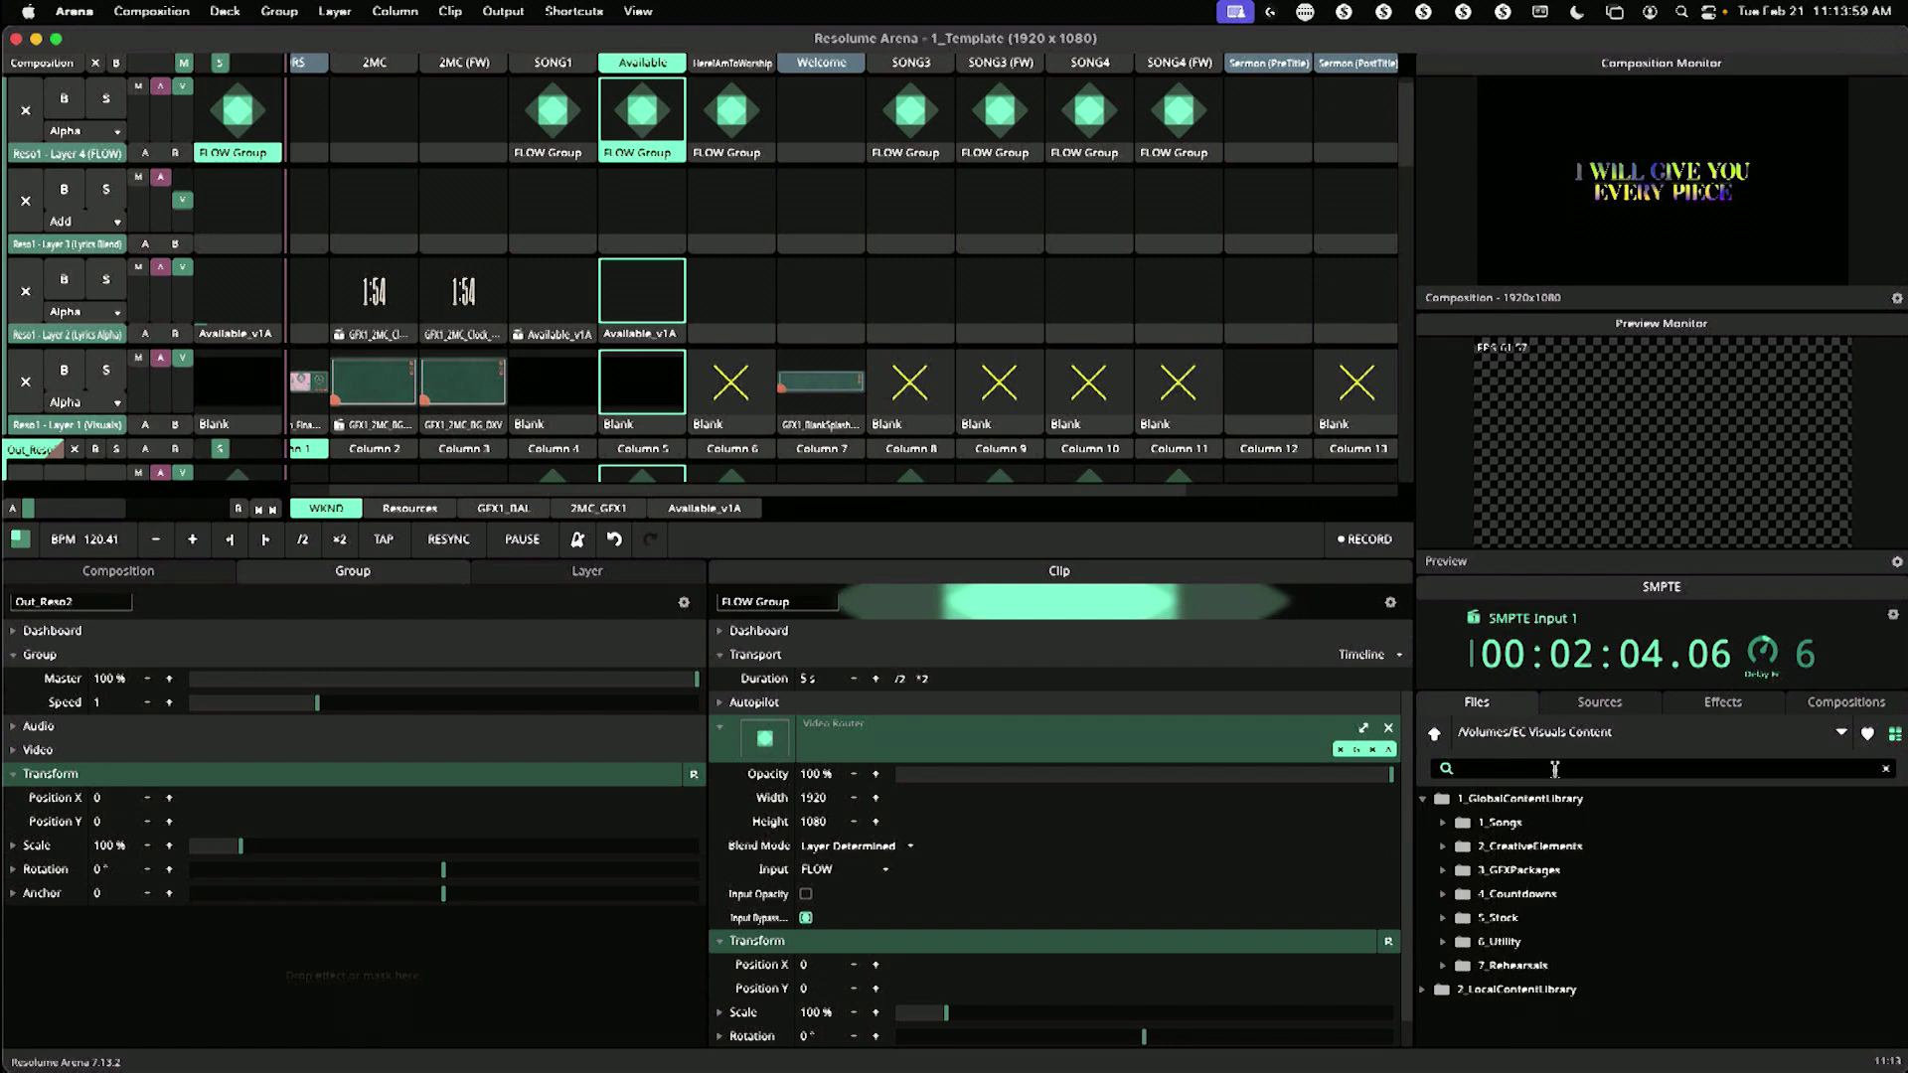
{"action": "left_click", "coordinate": [1434, 735]}
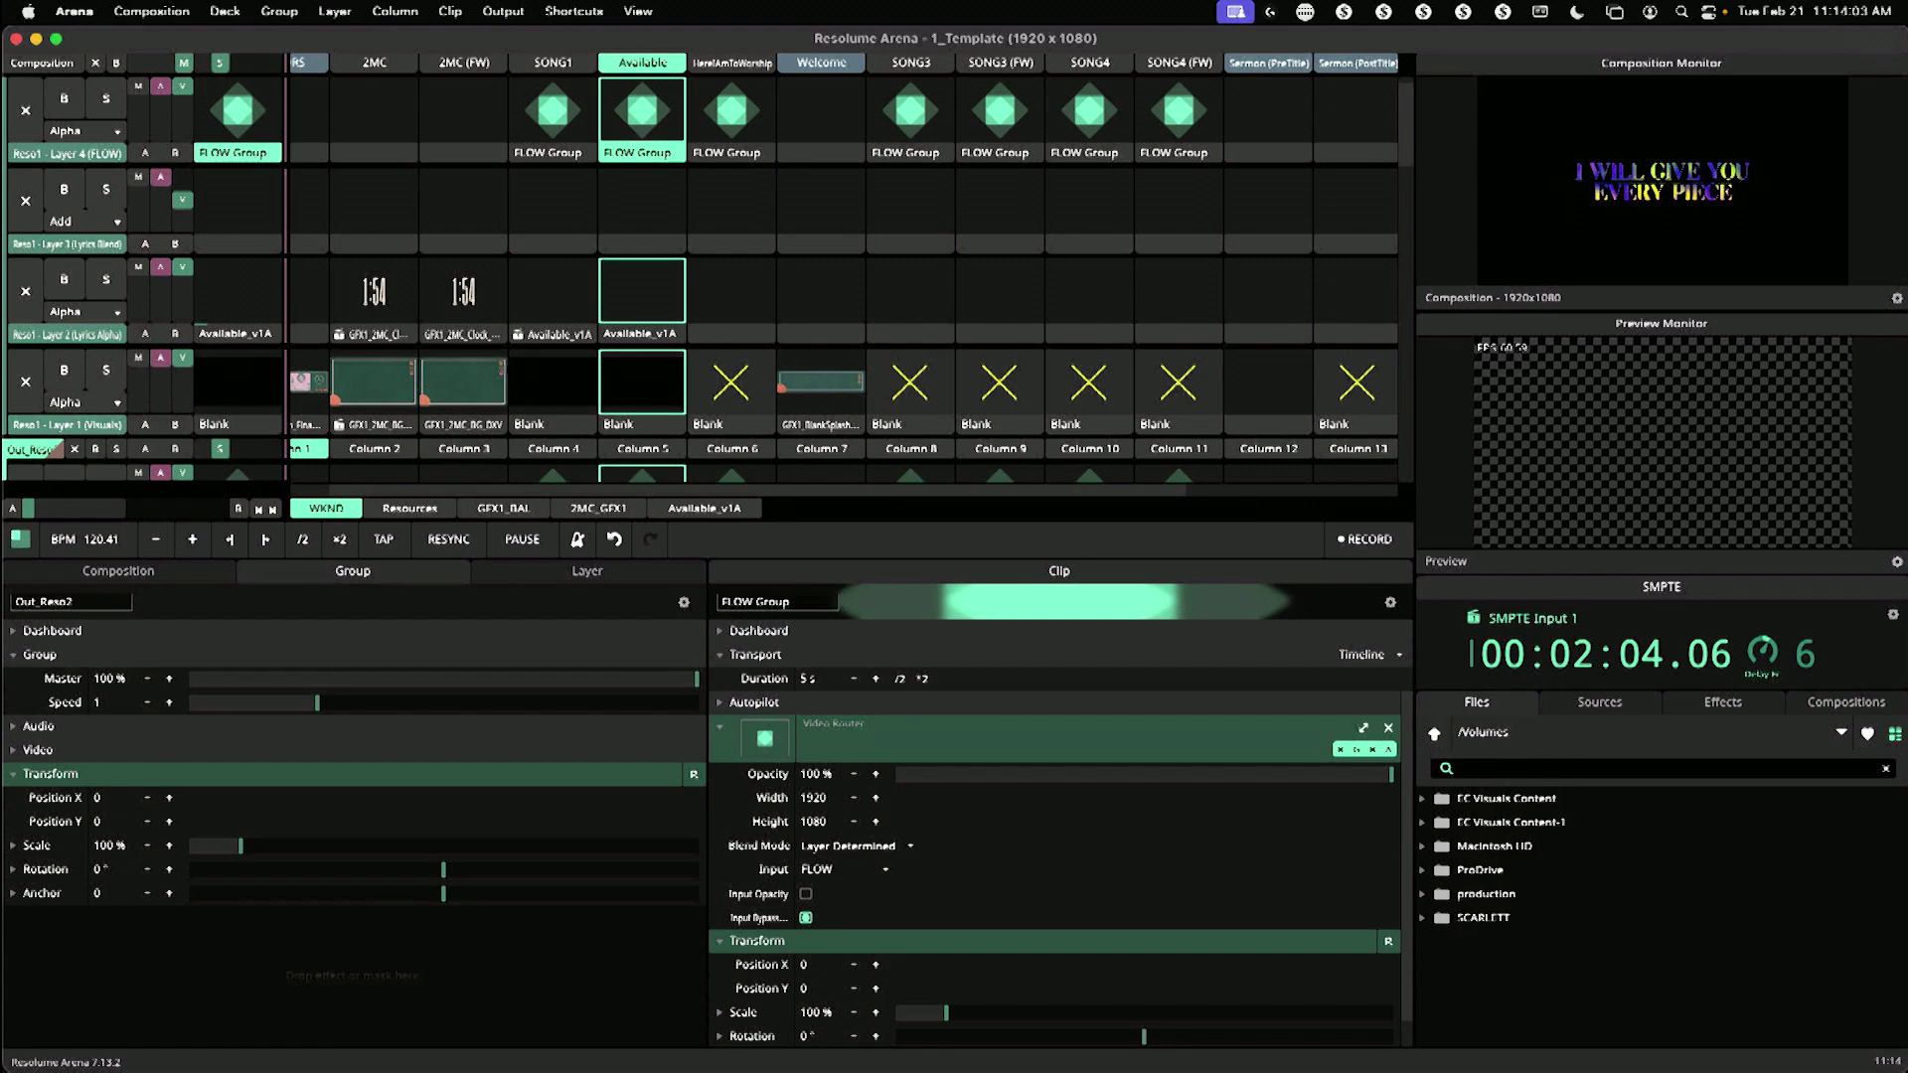
{"action": "left_click", "coordinate": [1423, 800]}
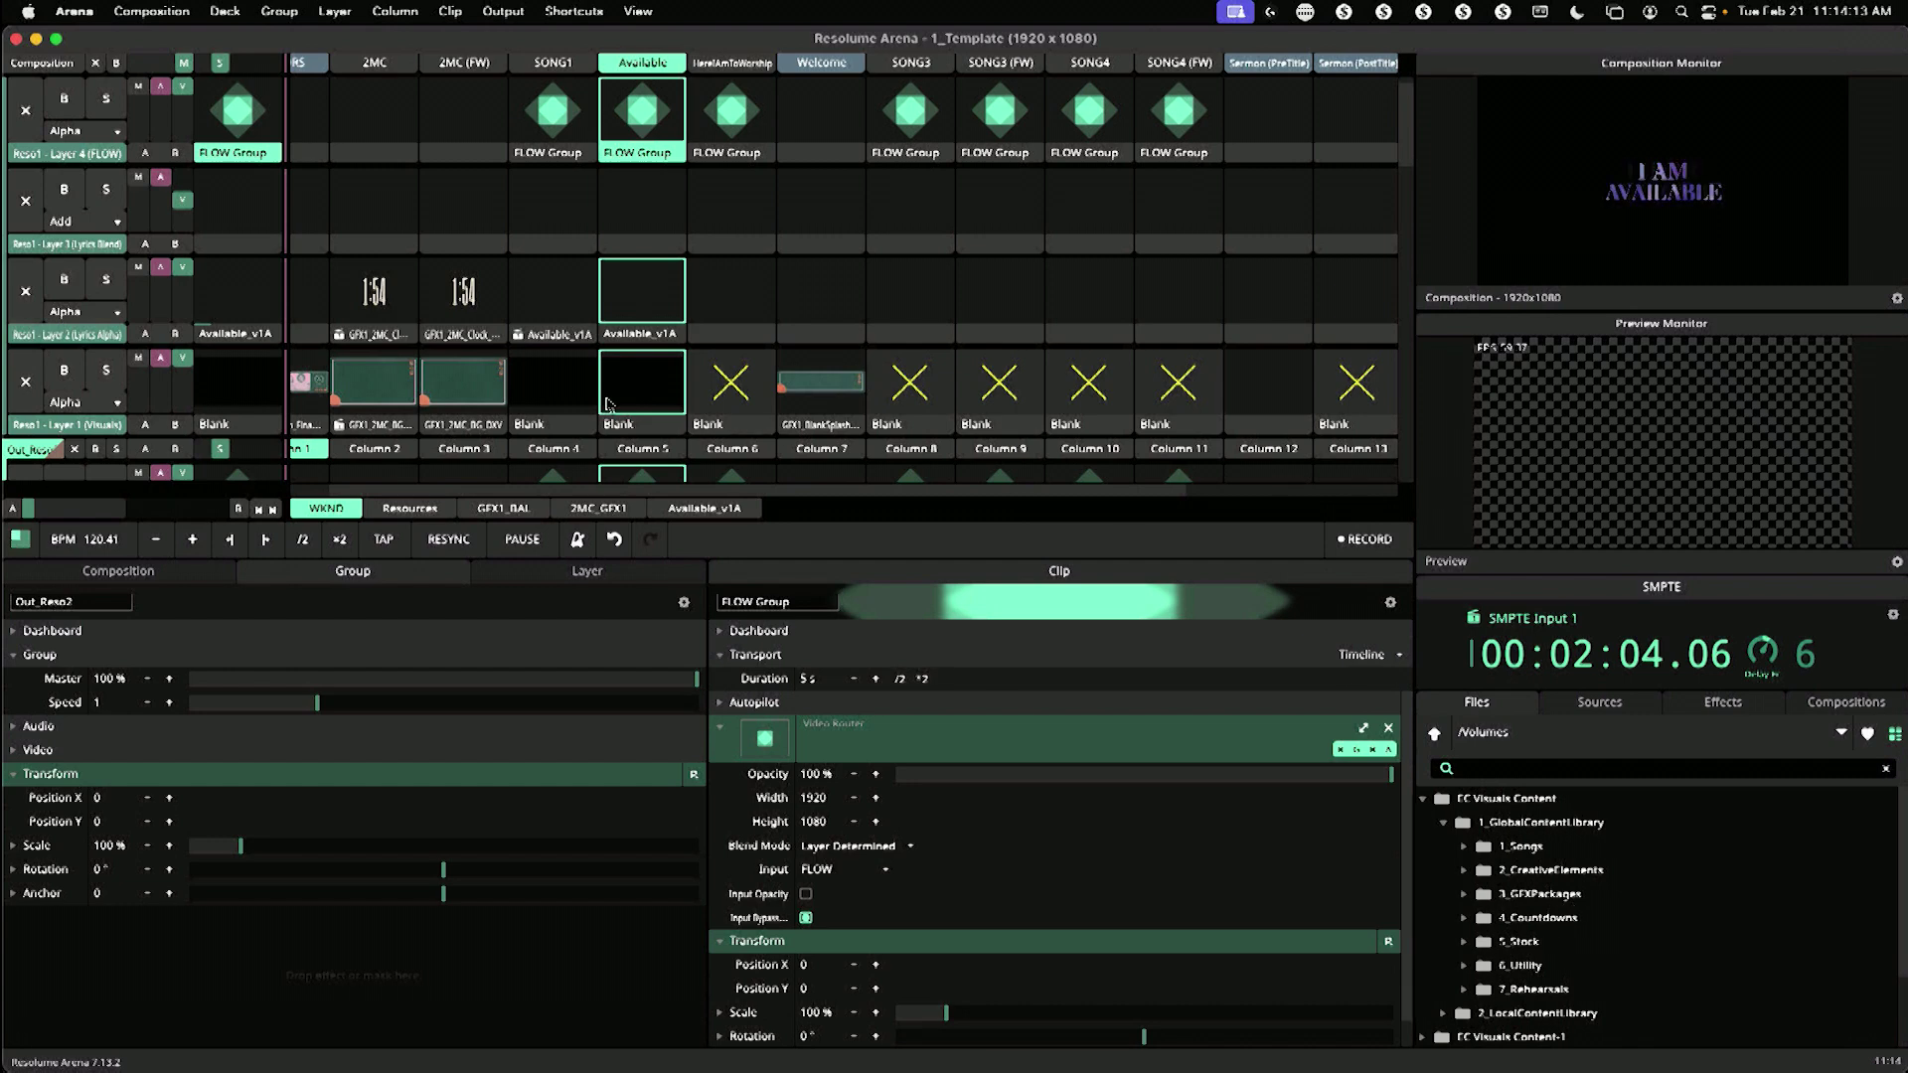
Step: Leave the remote desktop session and open the 2MC_GFX1 deck in the local Resolume Arena composition
{"action": "scroll", "coordinate": [608, 403], "scroll_direction": "left", "scroll_amount": 1}
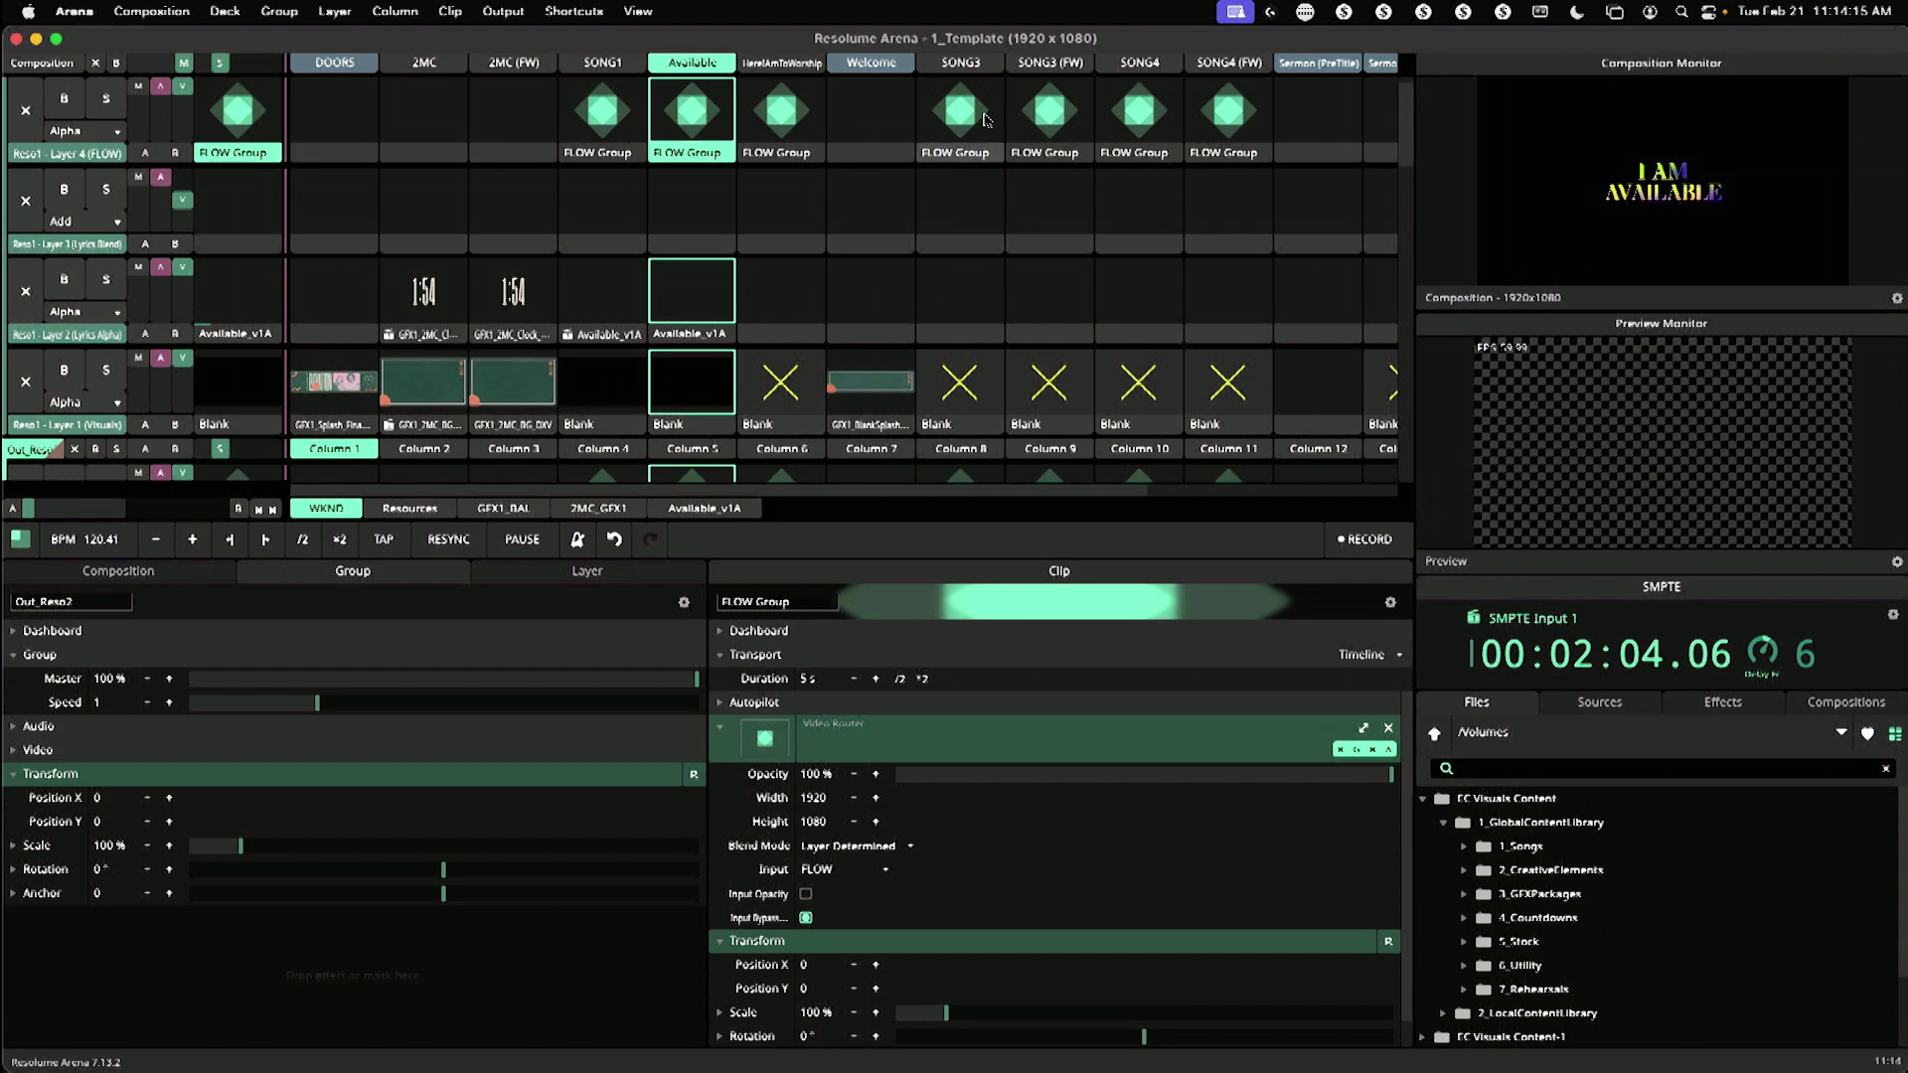
{"action": "left_click", "coordinate": [956, 67]}
{"action": "mouse_move", "coordinate": [427, 8]}
{"action": "left_click", "coordinate": [60, 38]}
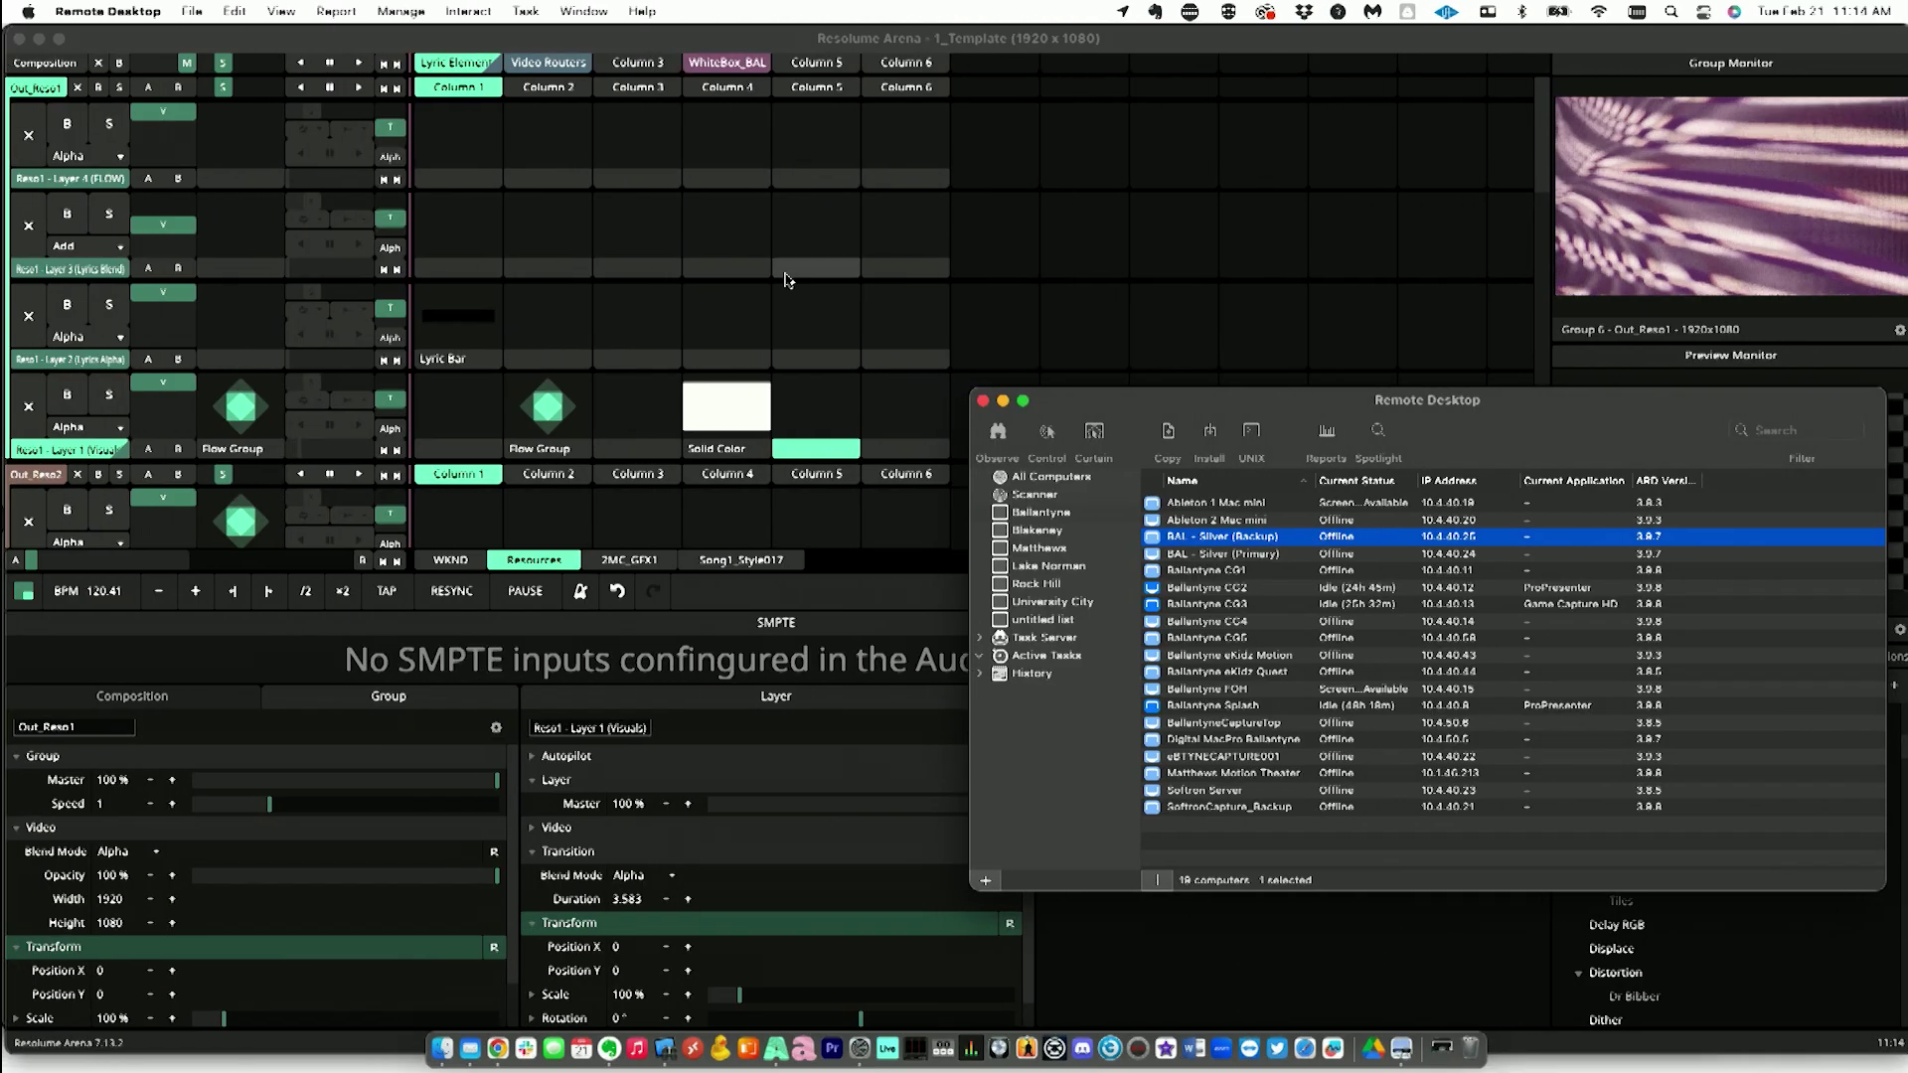
{"action": "left_click", "coordinate": [883, 39]}
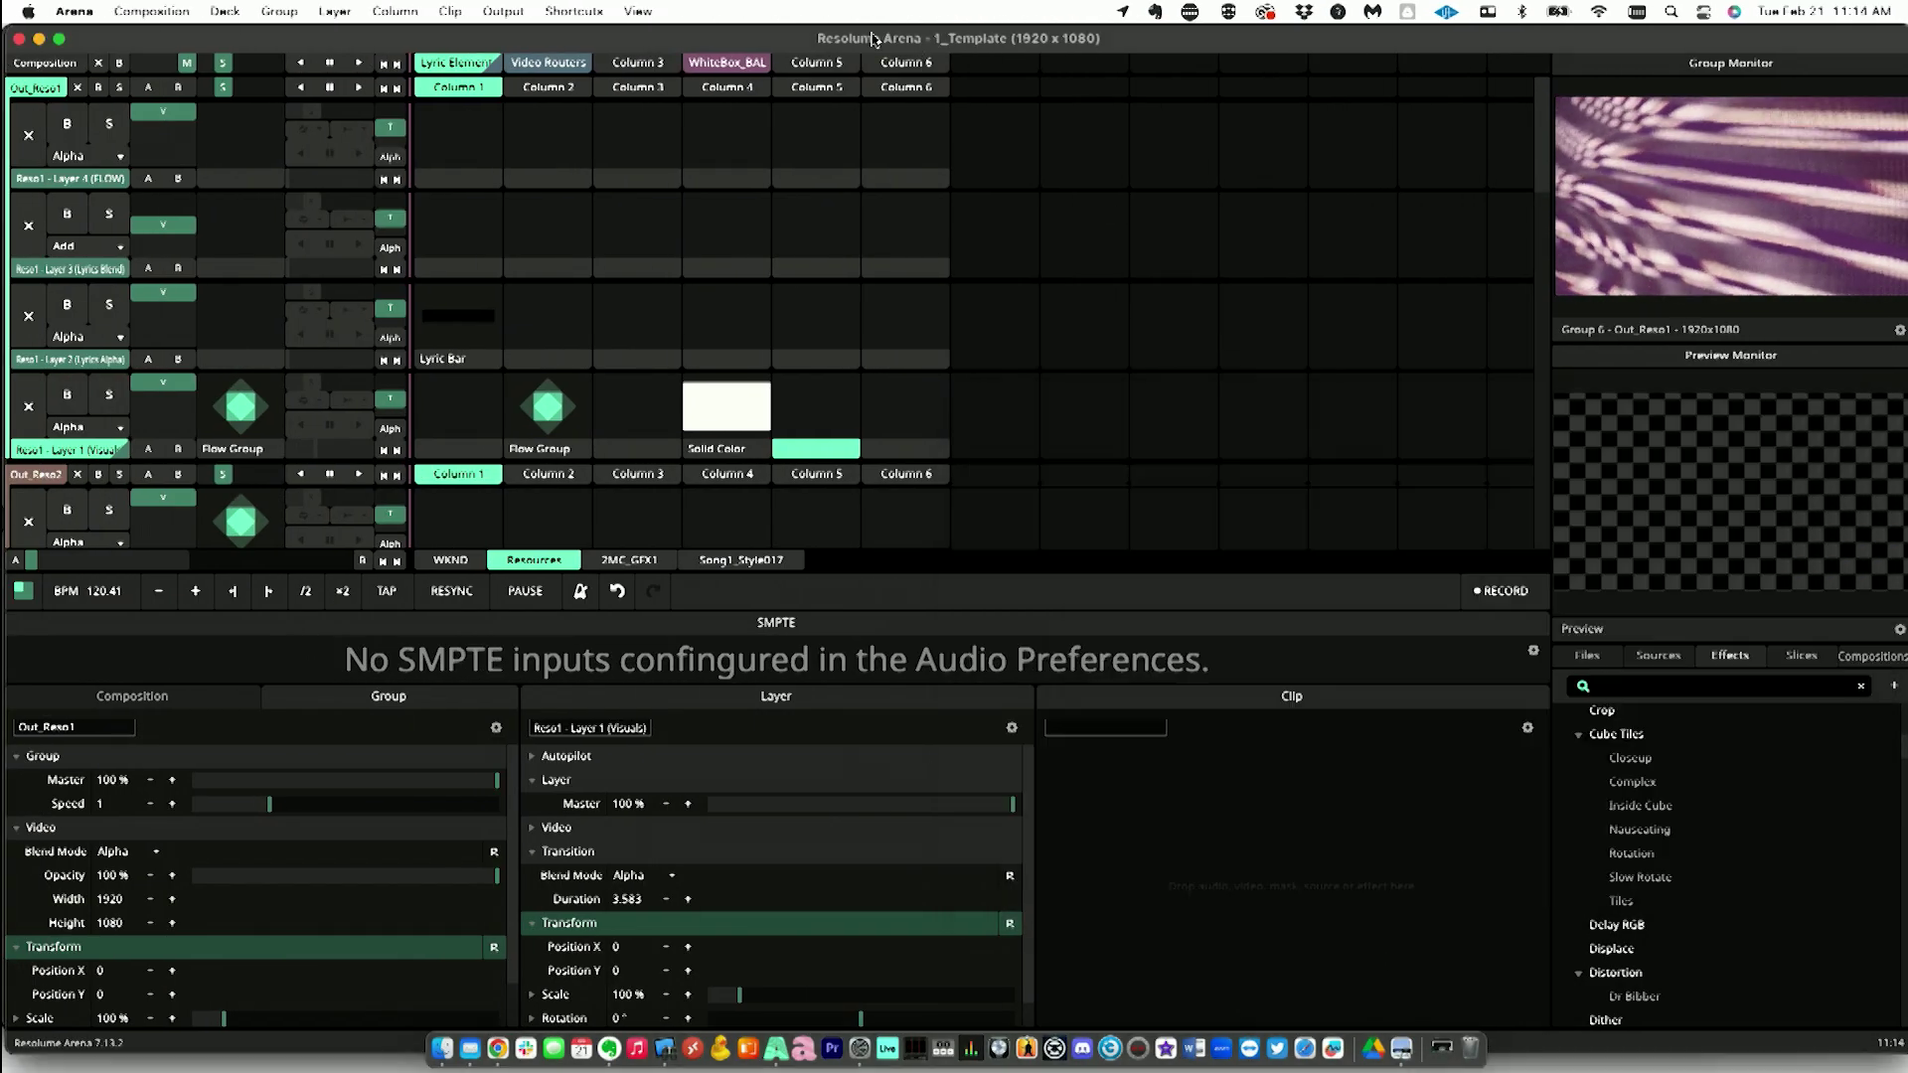
{"action": "left_click", "coordinate": [638, 562]}
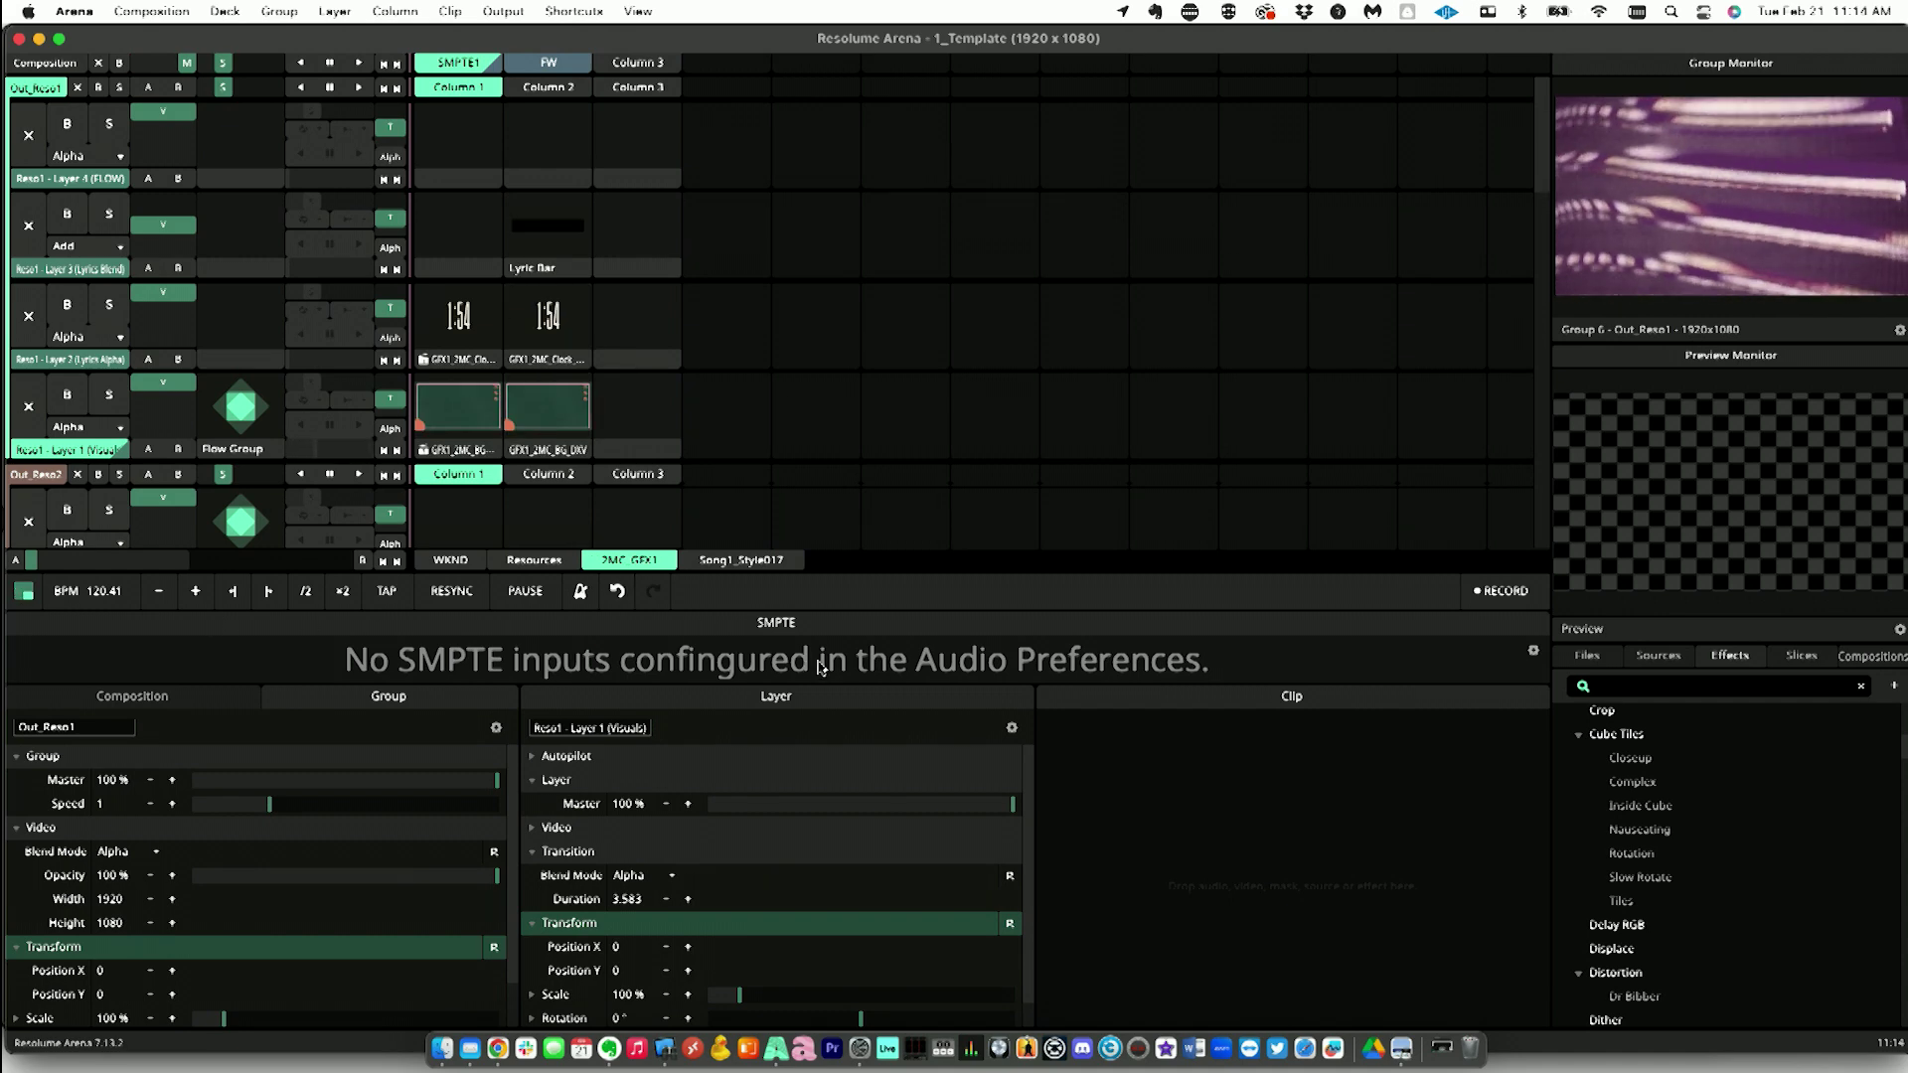
Step: Set both the audio output device and the audio input device to Scarlett 2i2 USB in the Audio preferences
{"action": "key", "text": "super+comma"}
{"action": "left_click", "coordinate": [763, 207]}
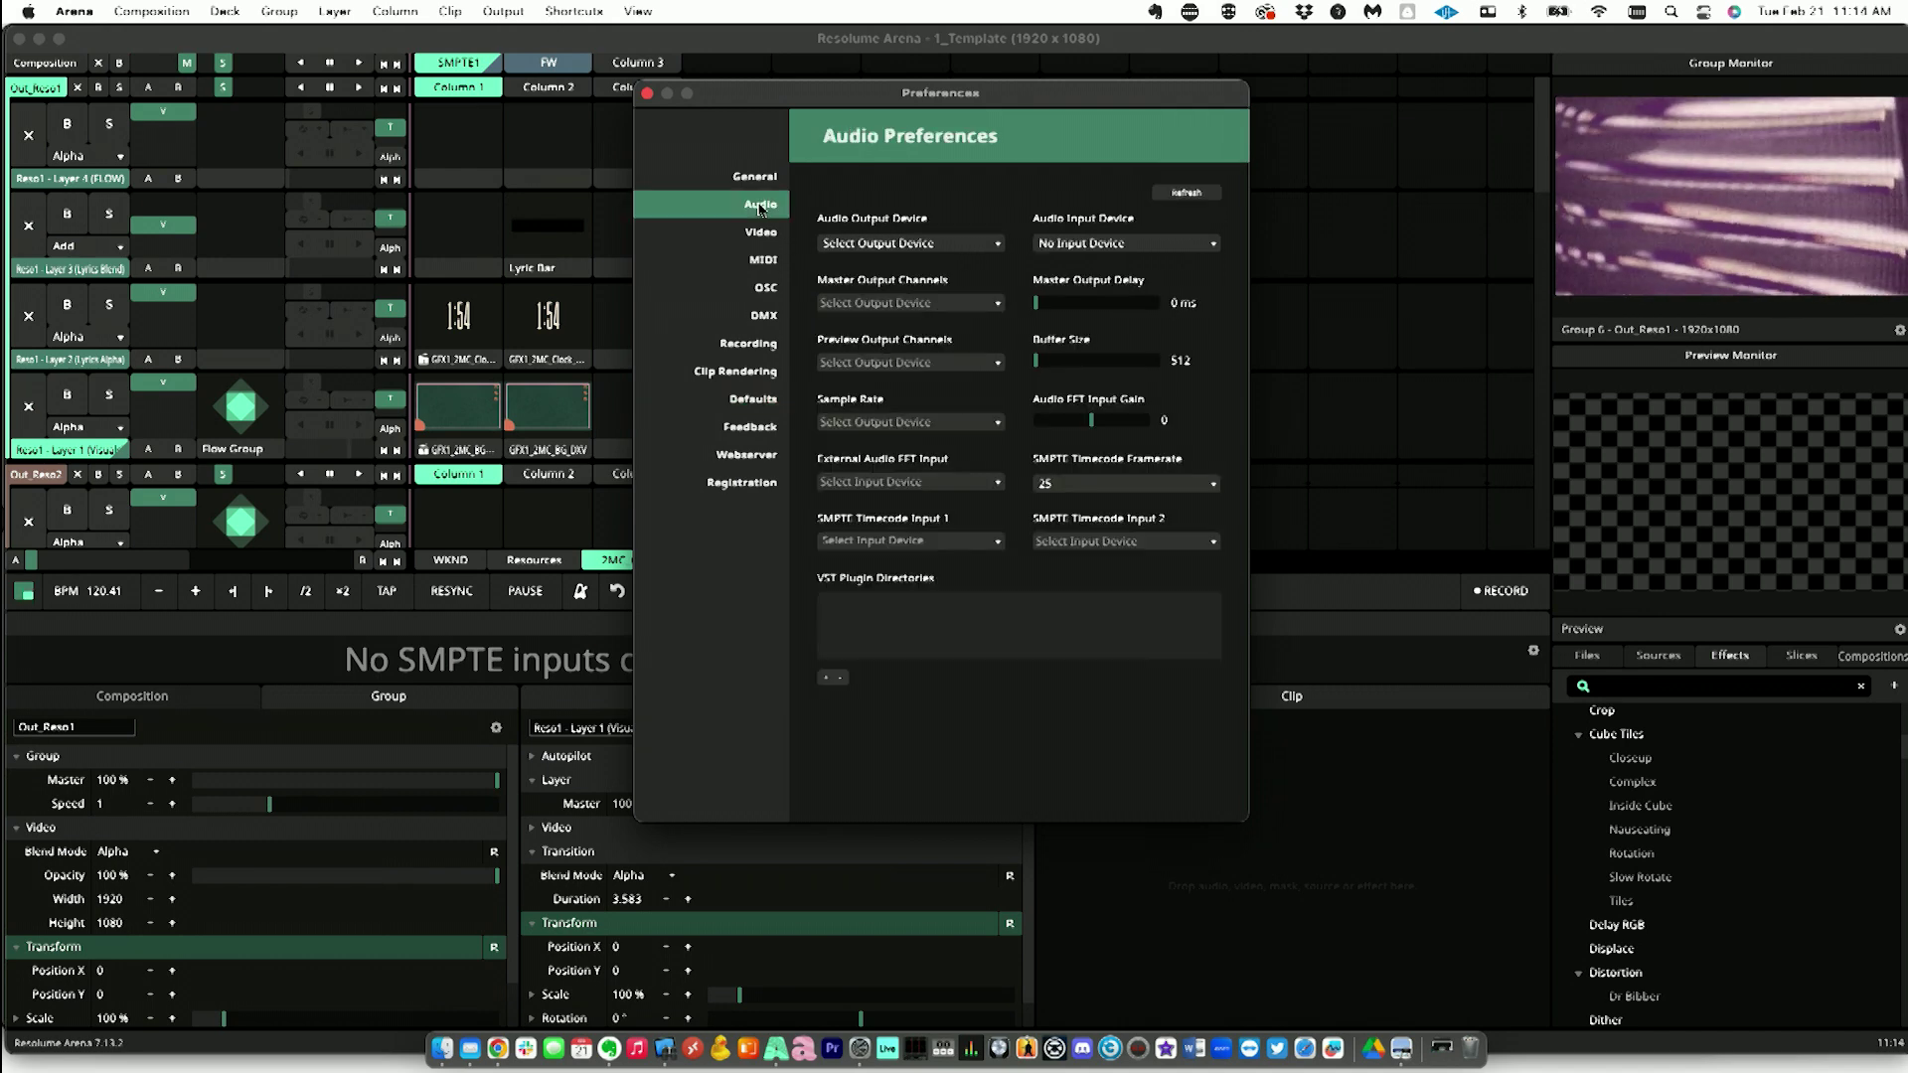
{"action": "left_click", "coordinate": [1000, 244]}
{"action": "left_click", "coordinate": [1009, 292]}
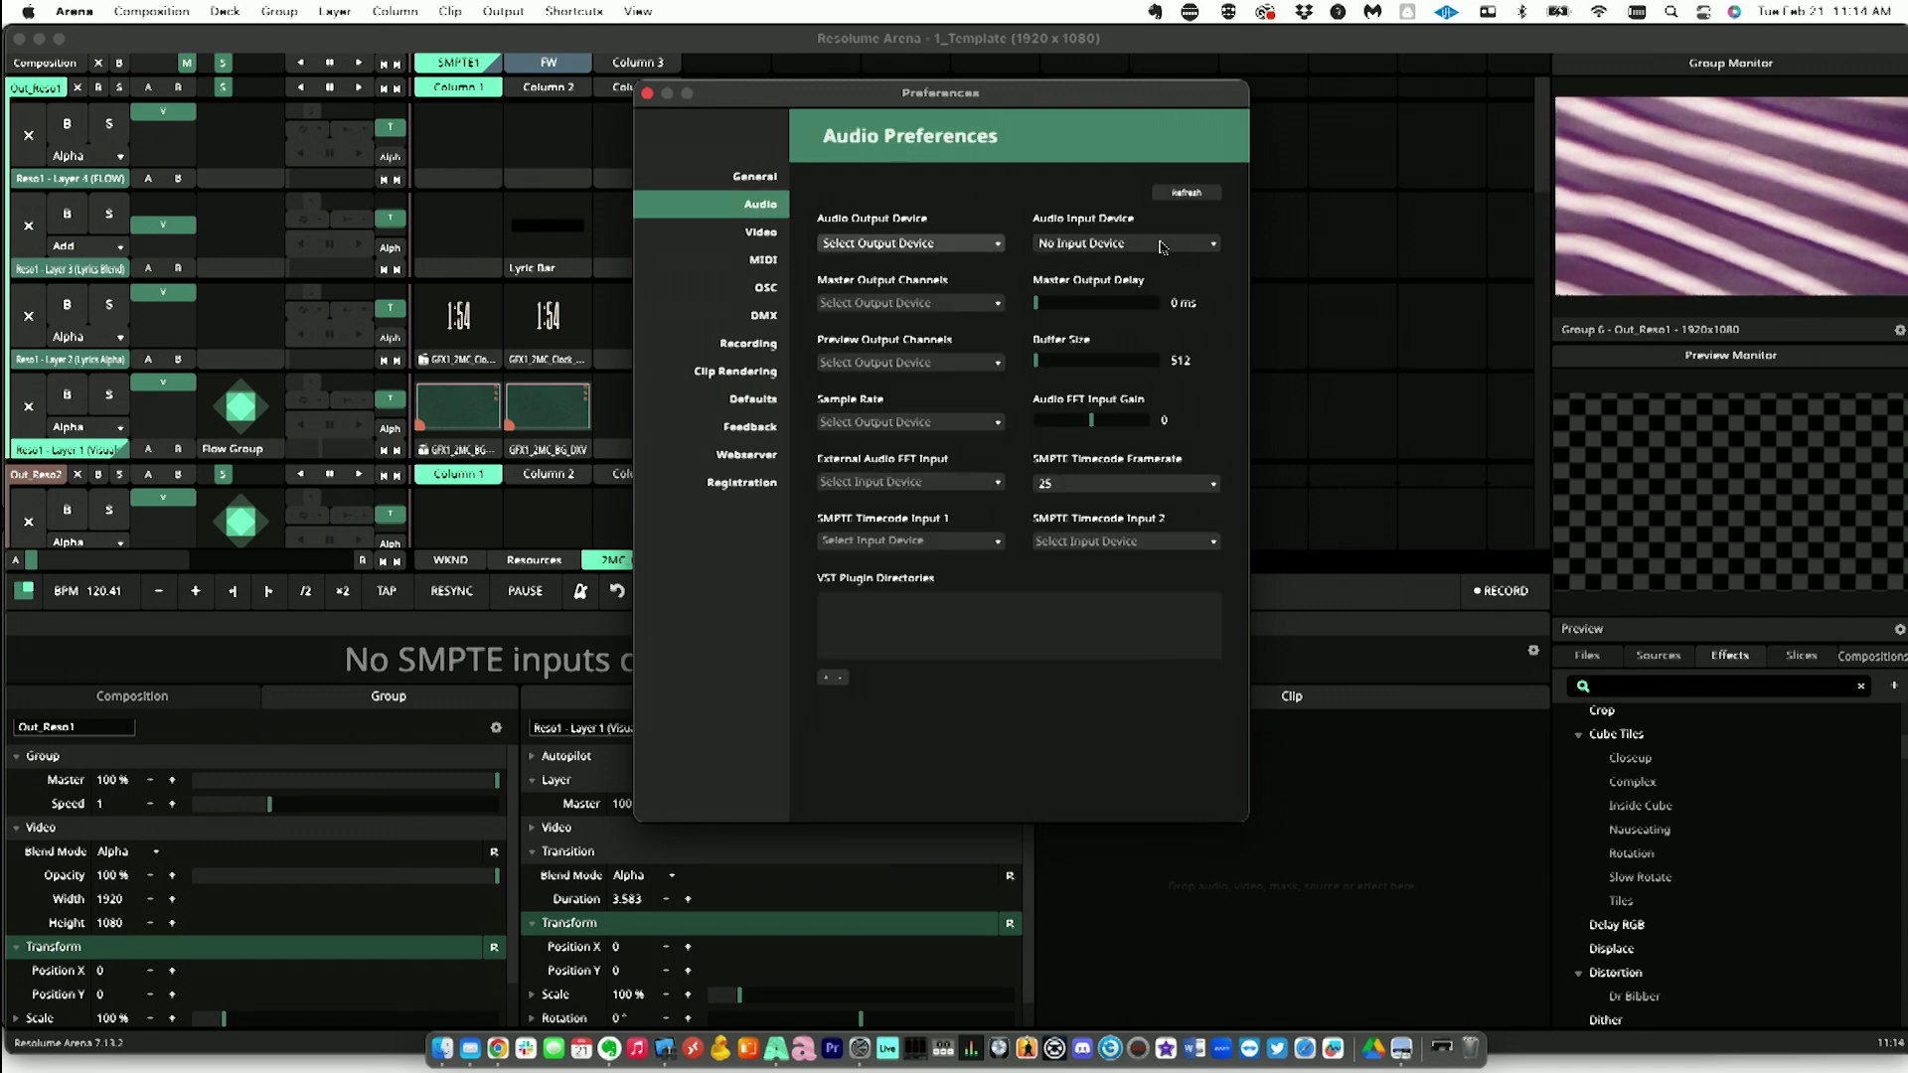
{"action": "left_click", "coordinate": [1210, 248]}
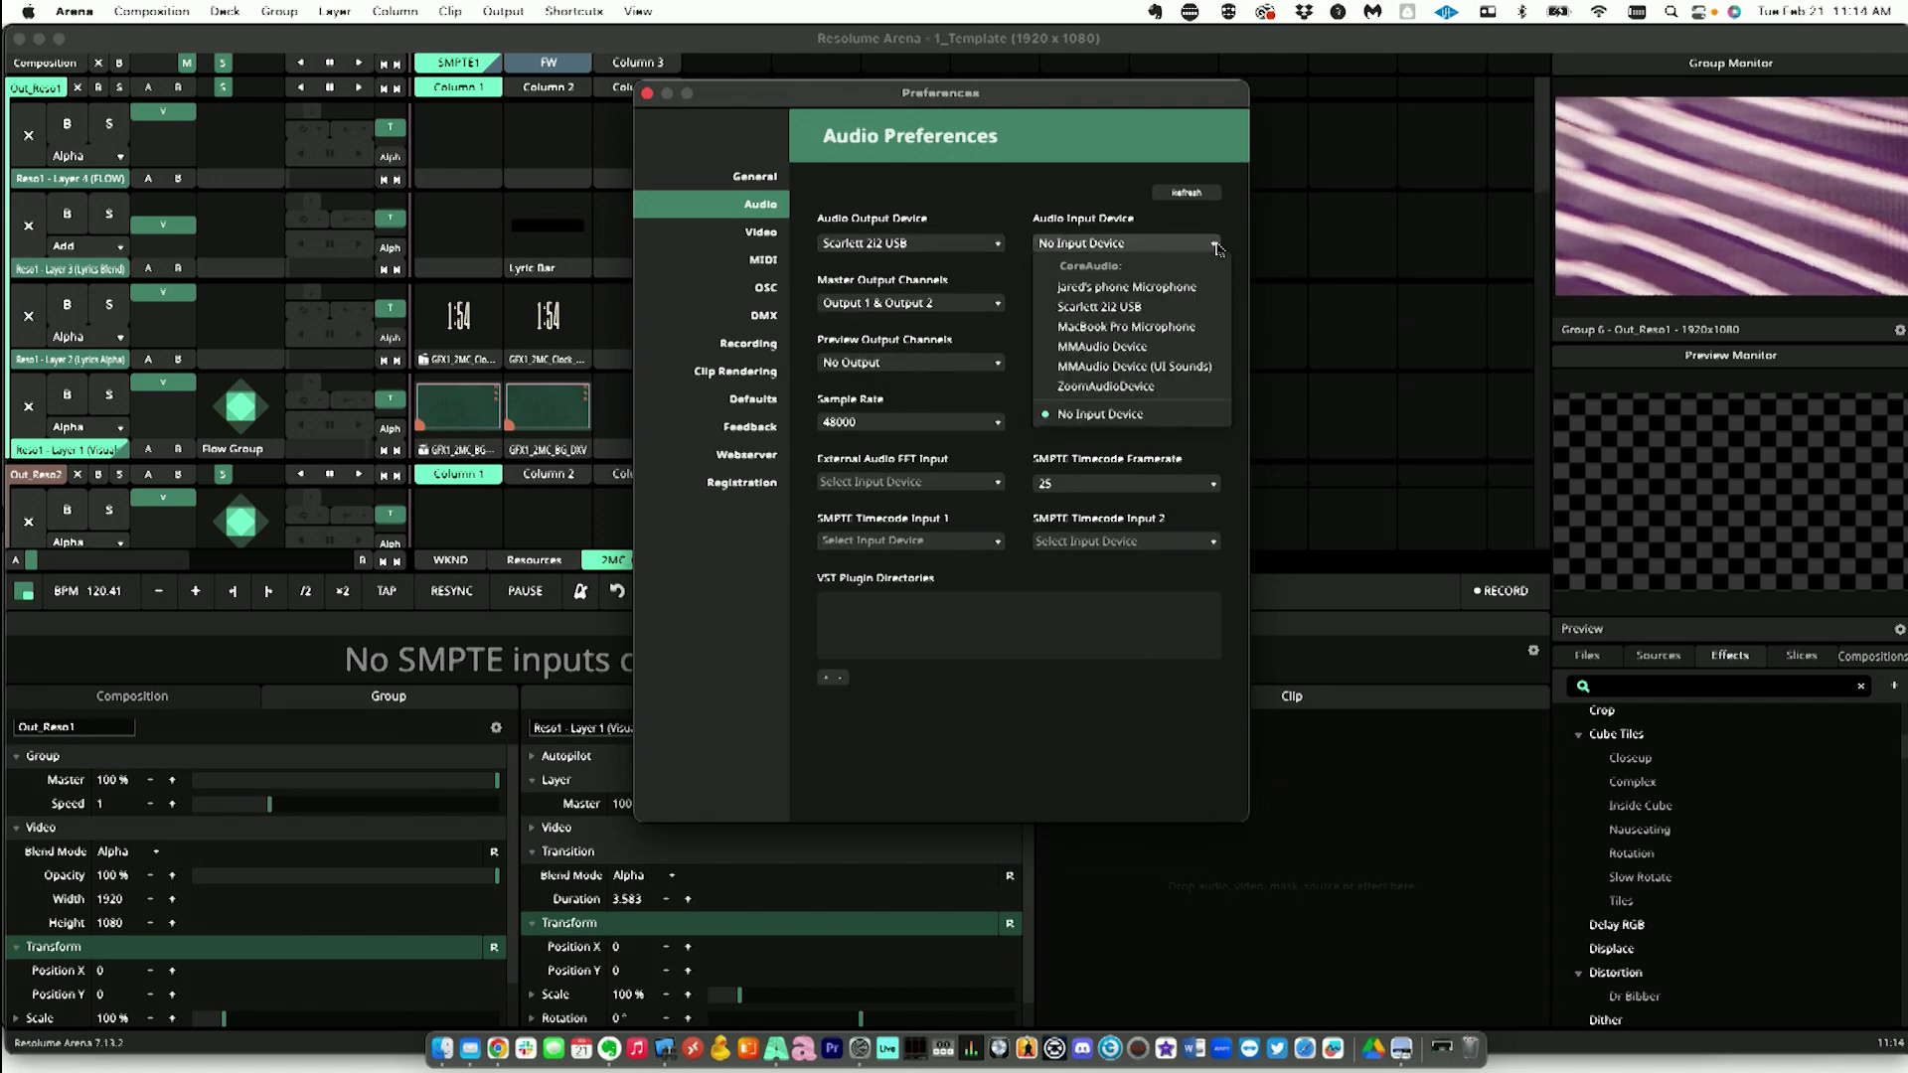
{"action": "left_click", "coordinate": [1169, 313]}
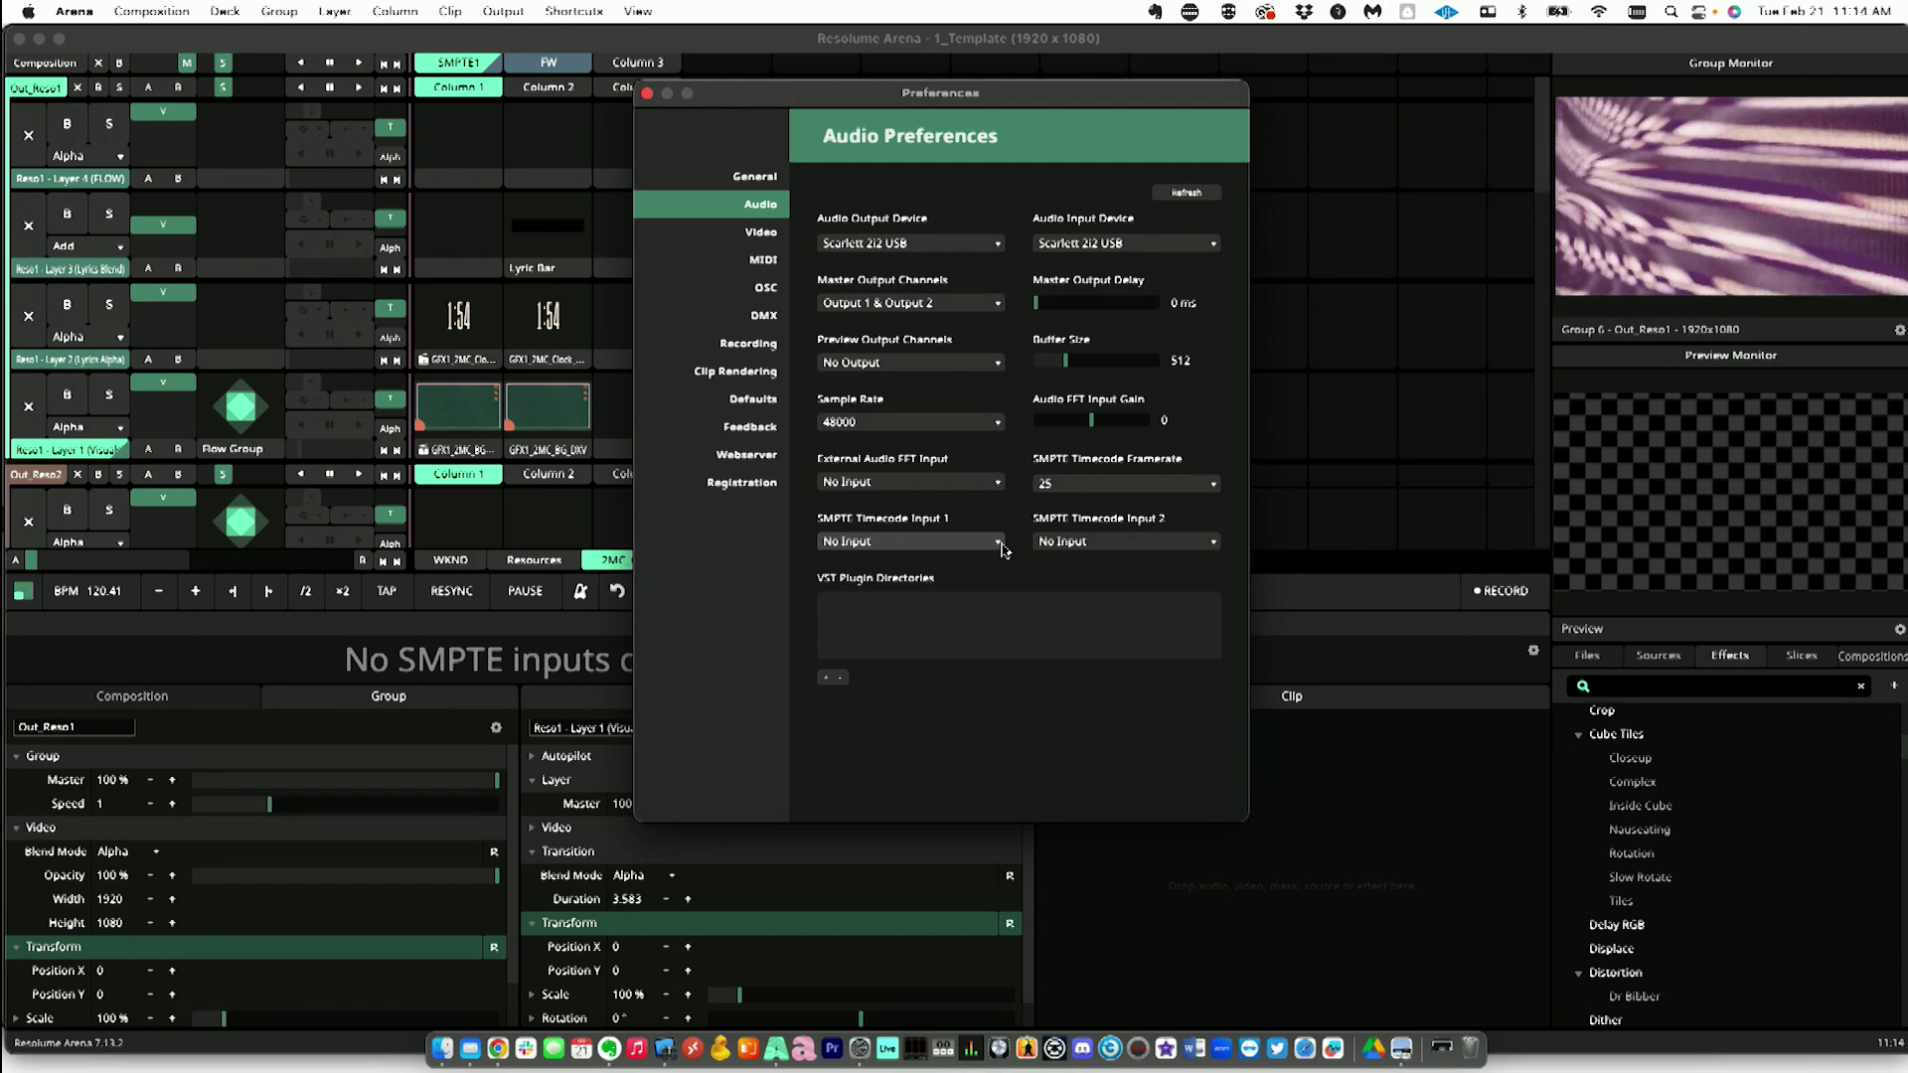
{"action": "left_click", "coordinate": [987, 244]}
{"action": "left_click", "coordinate": [988, 252]}
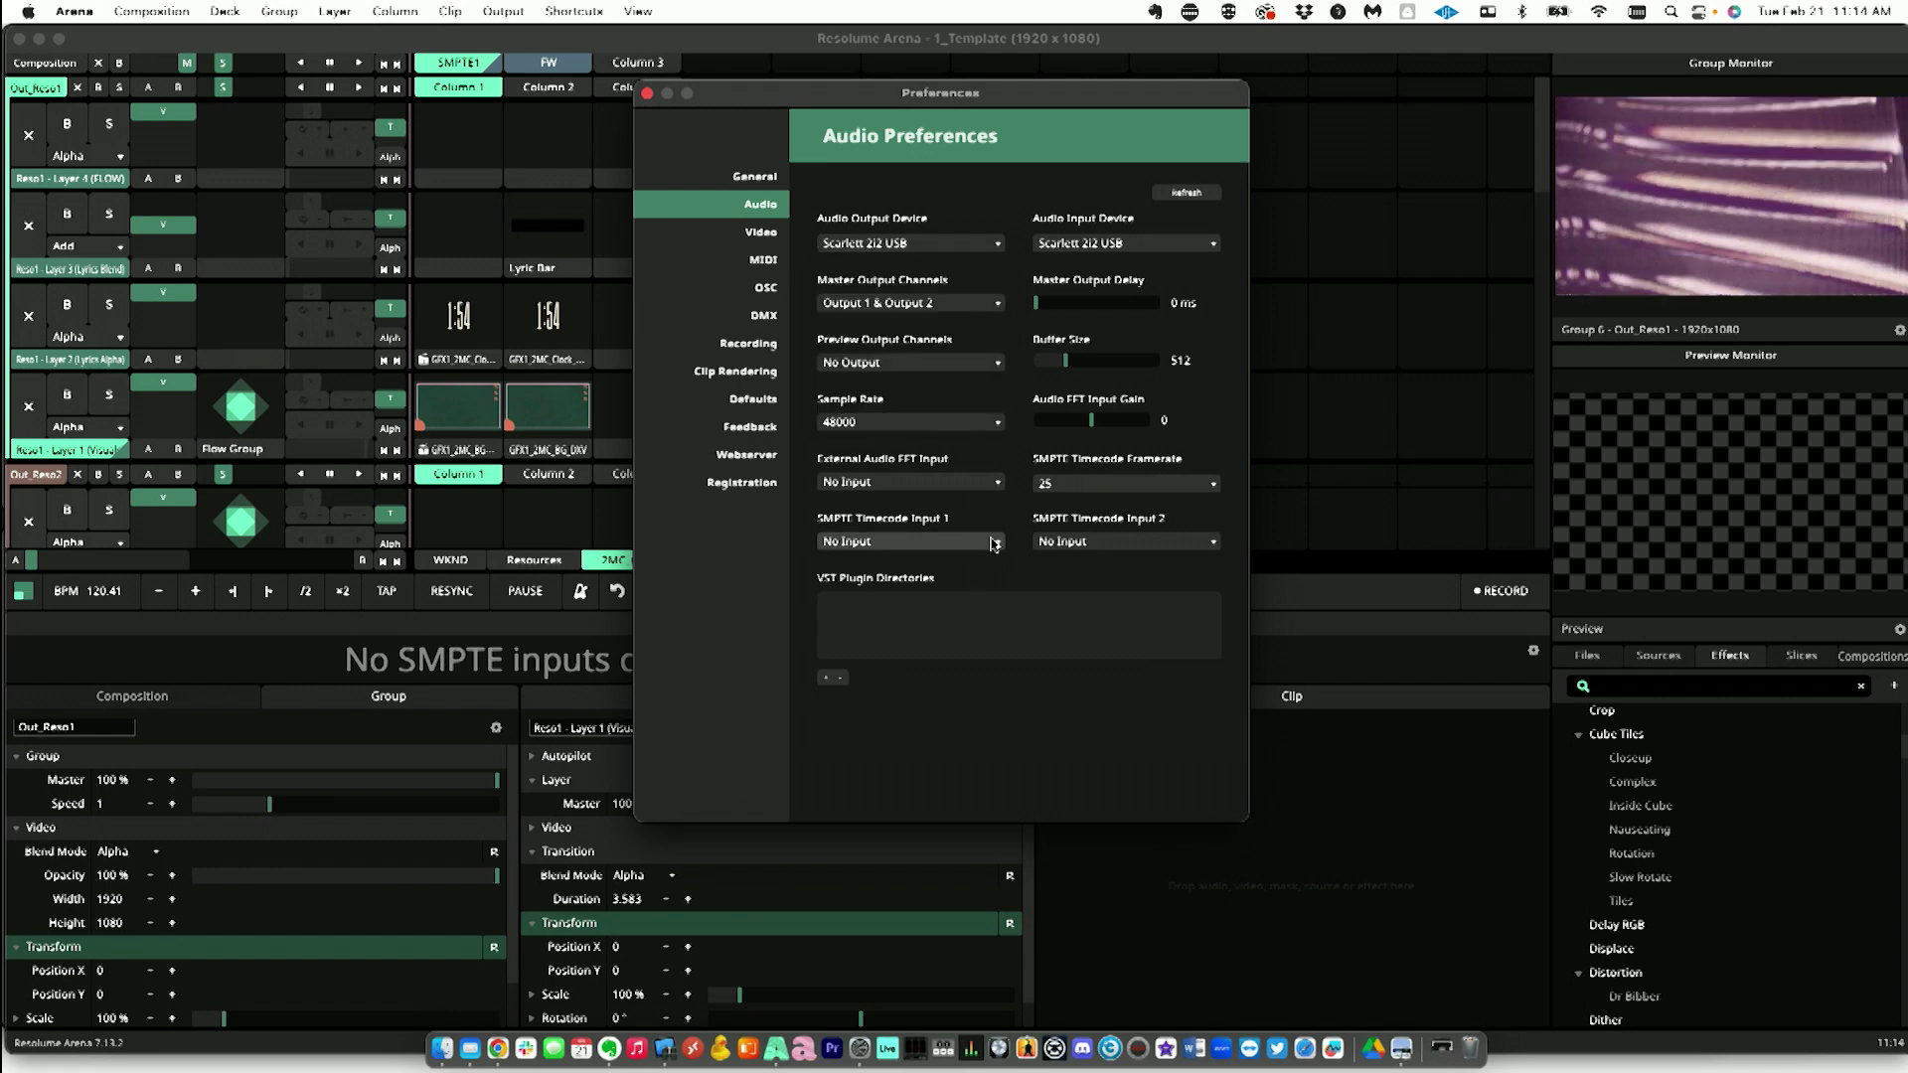
Step: Set SMPTE Timecode Input 1 to Input 1 and close the preferences
{"action": "left_click", "coordinate": [993, 545]}
{"action": "left_click", "coordinate": [959, 570]}
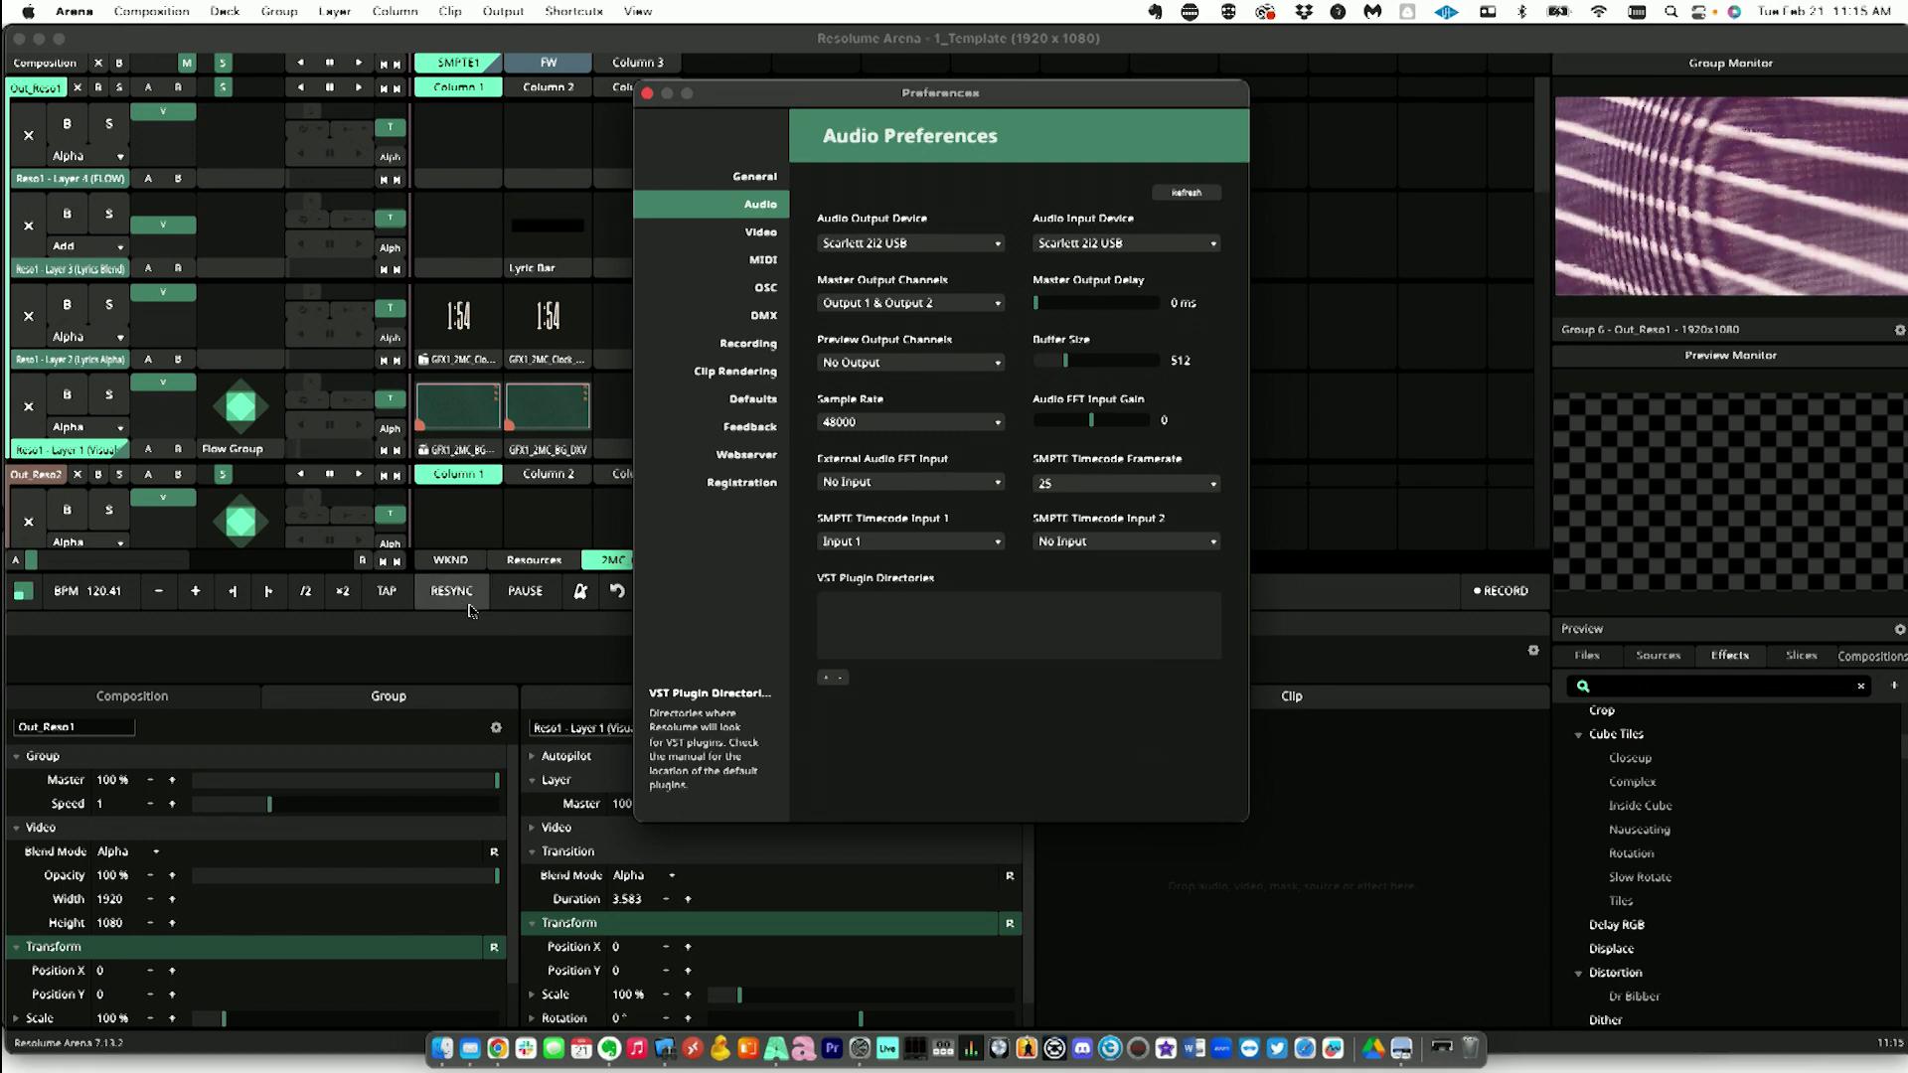
{"action": "left_click", "coordinate": [645, 93]}
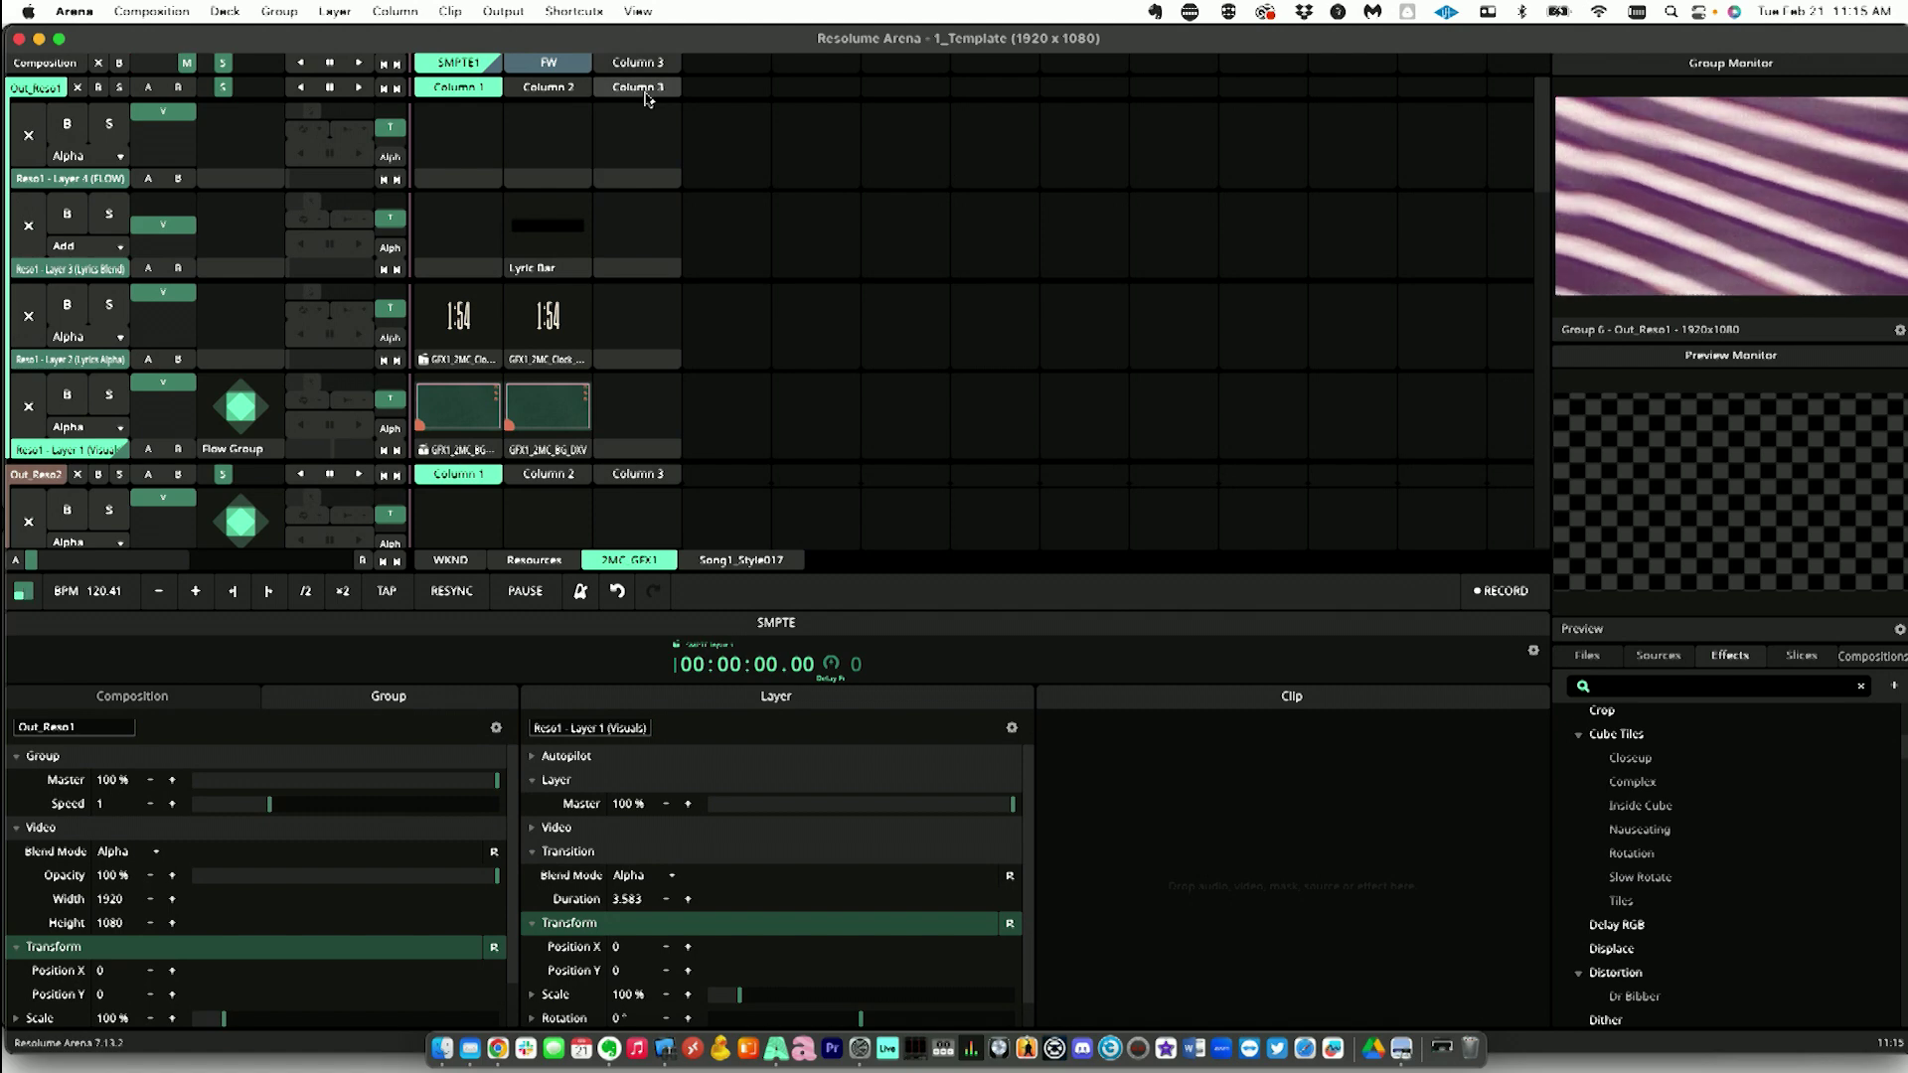
Step: Trigger the SMPTE1 column and select its GFX1_2MC_BG_DXV clip to check the timecode-driven playback
{"action": "left_click", "coordinate": [465, 63]}
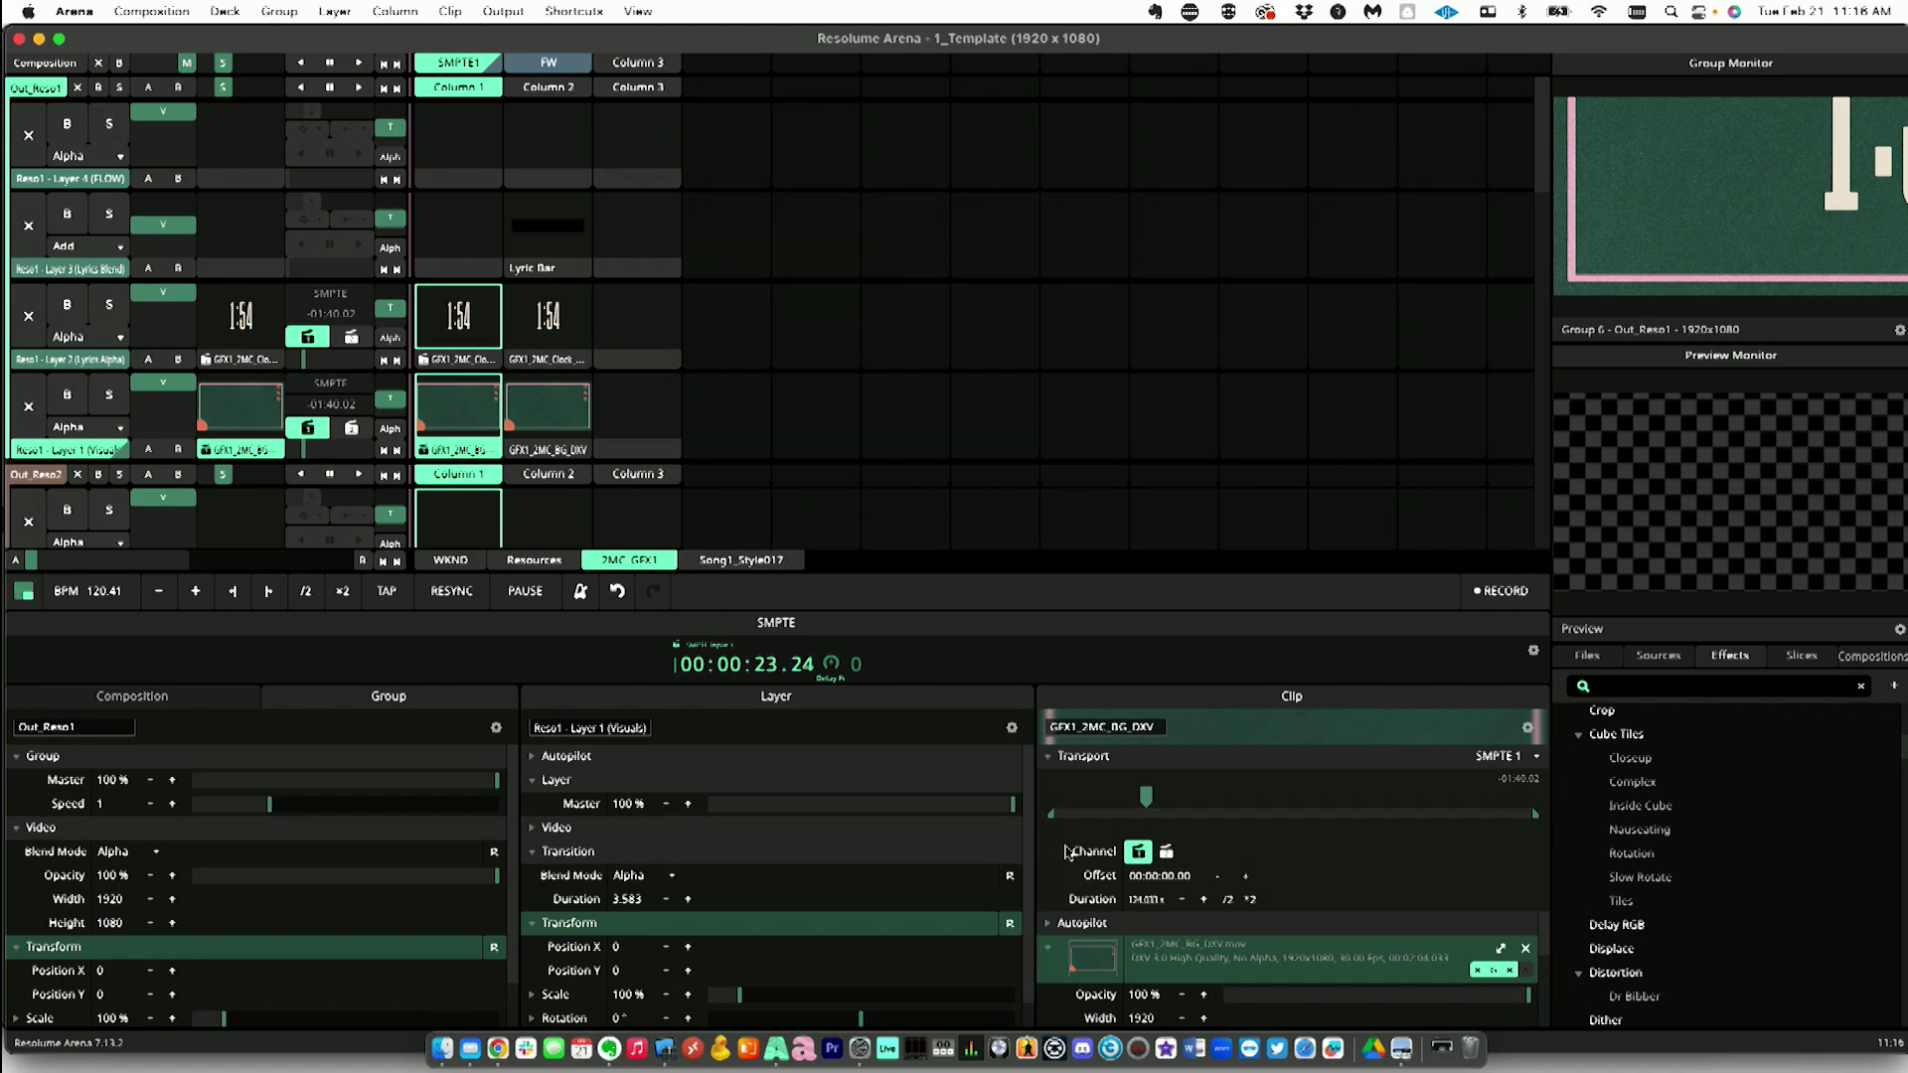
{"action": "left_click", "coordinate": [419, 450]}
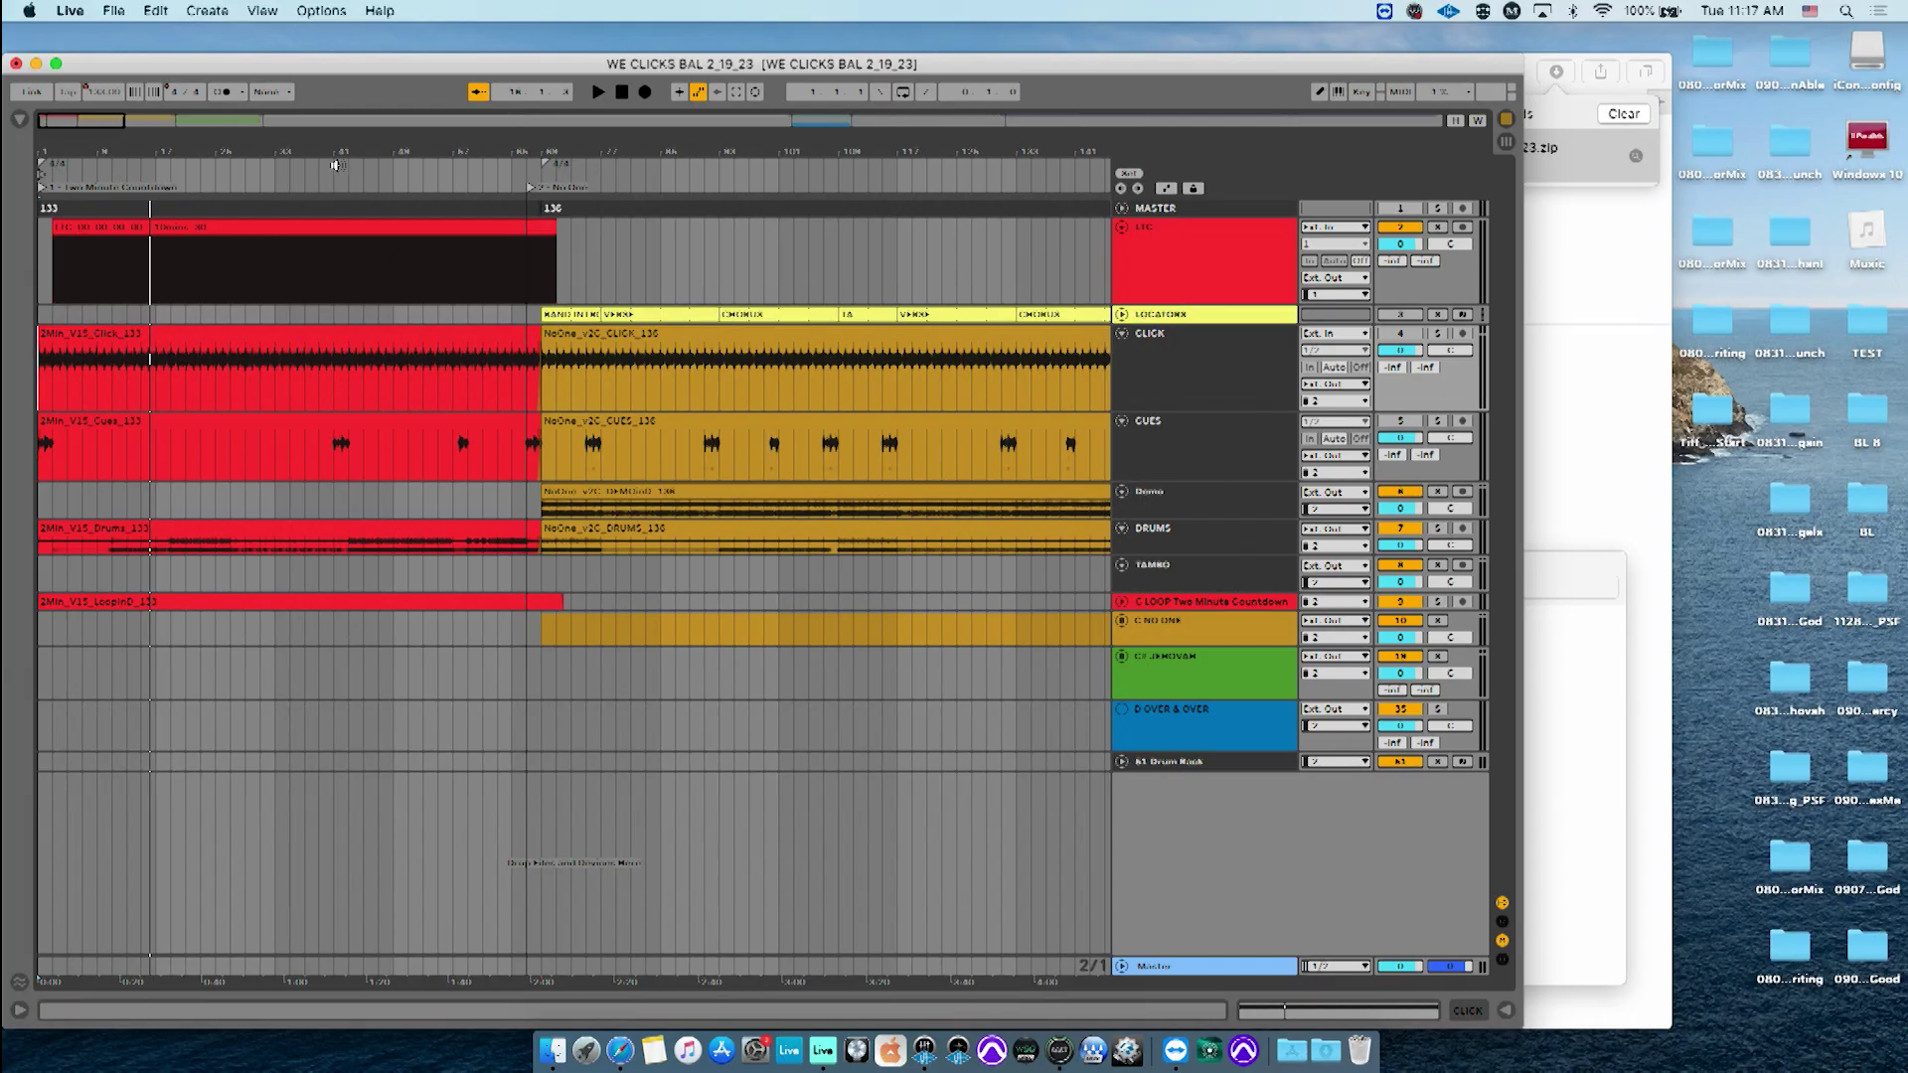
Step: Open the details of the LTC timecode clip above the two-minute countdown and play a short section of it
{"action": "left_click_drag", "start_coordinate": [370, 152], "coordinate": [404, 332]}
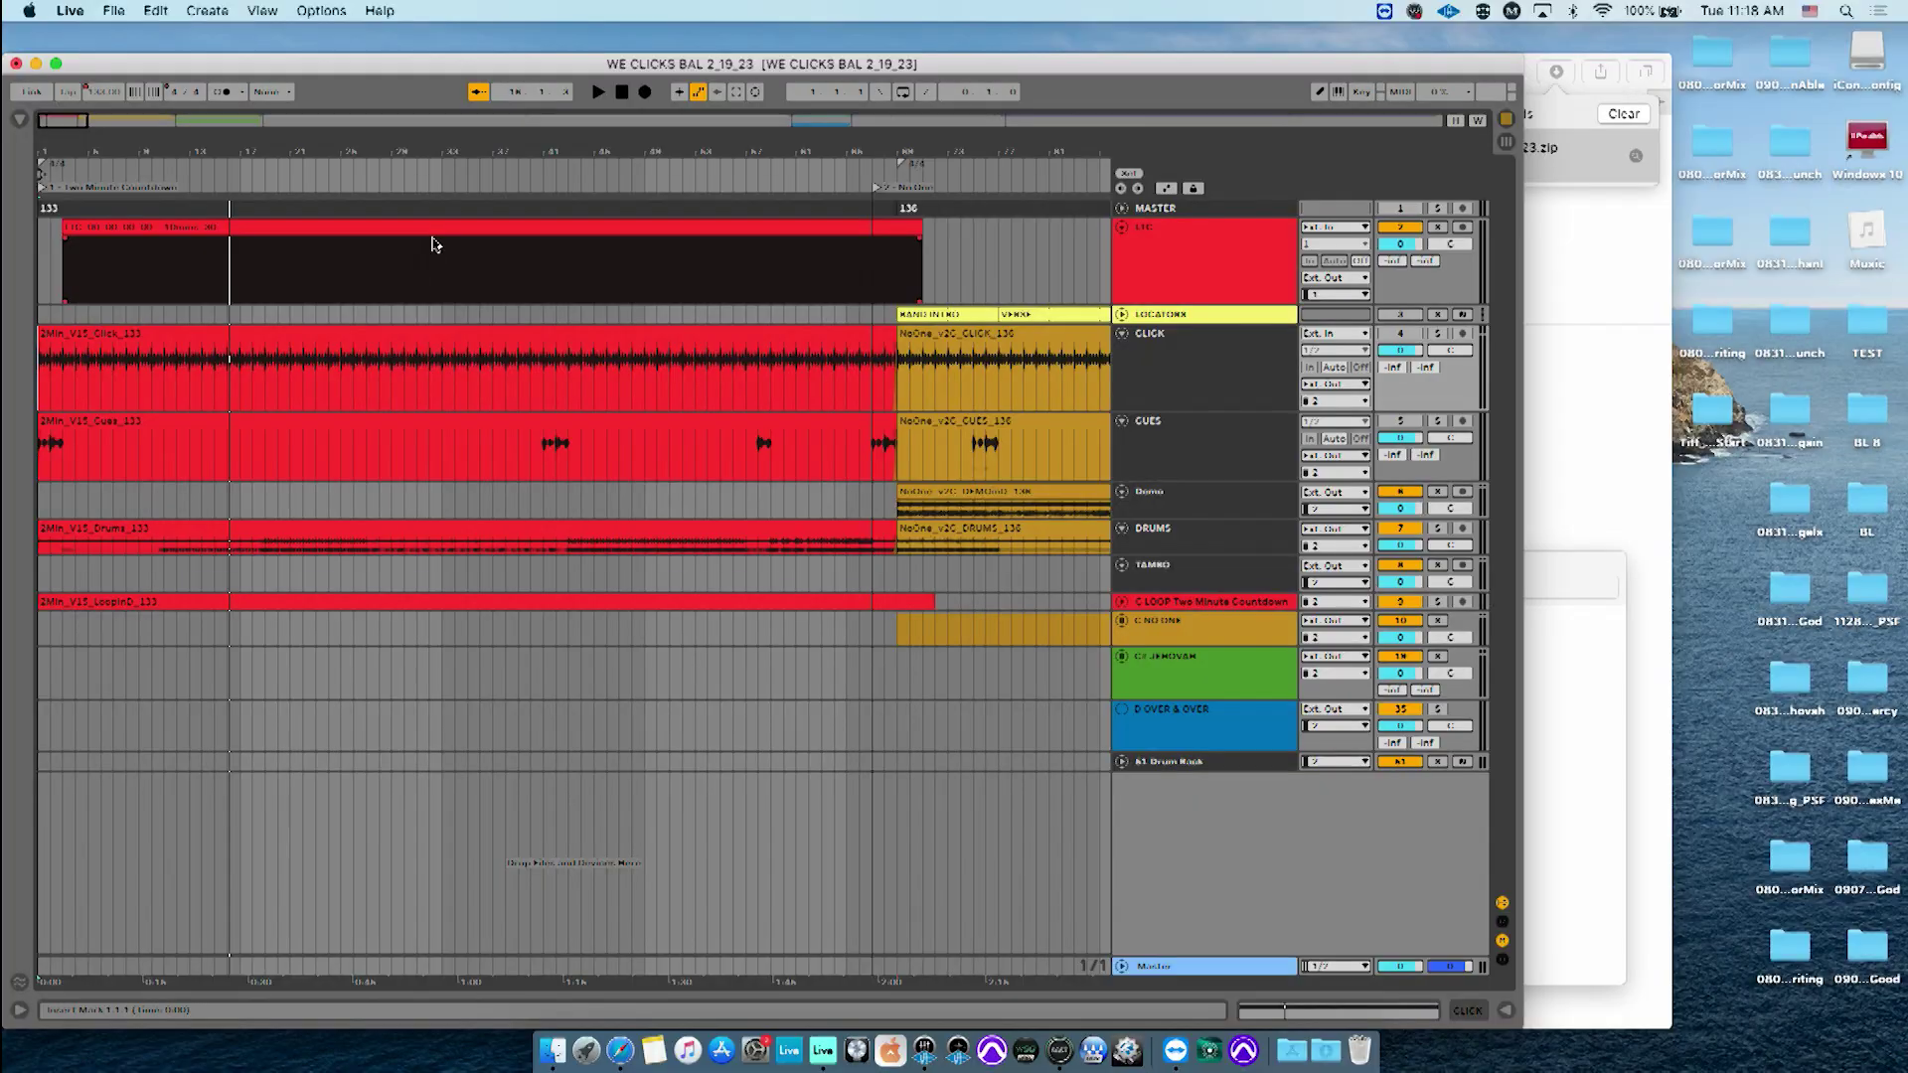
{"action": "double_click", "coordinate": [447, 231]}
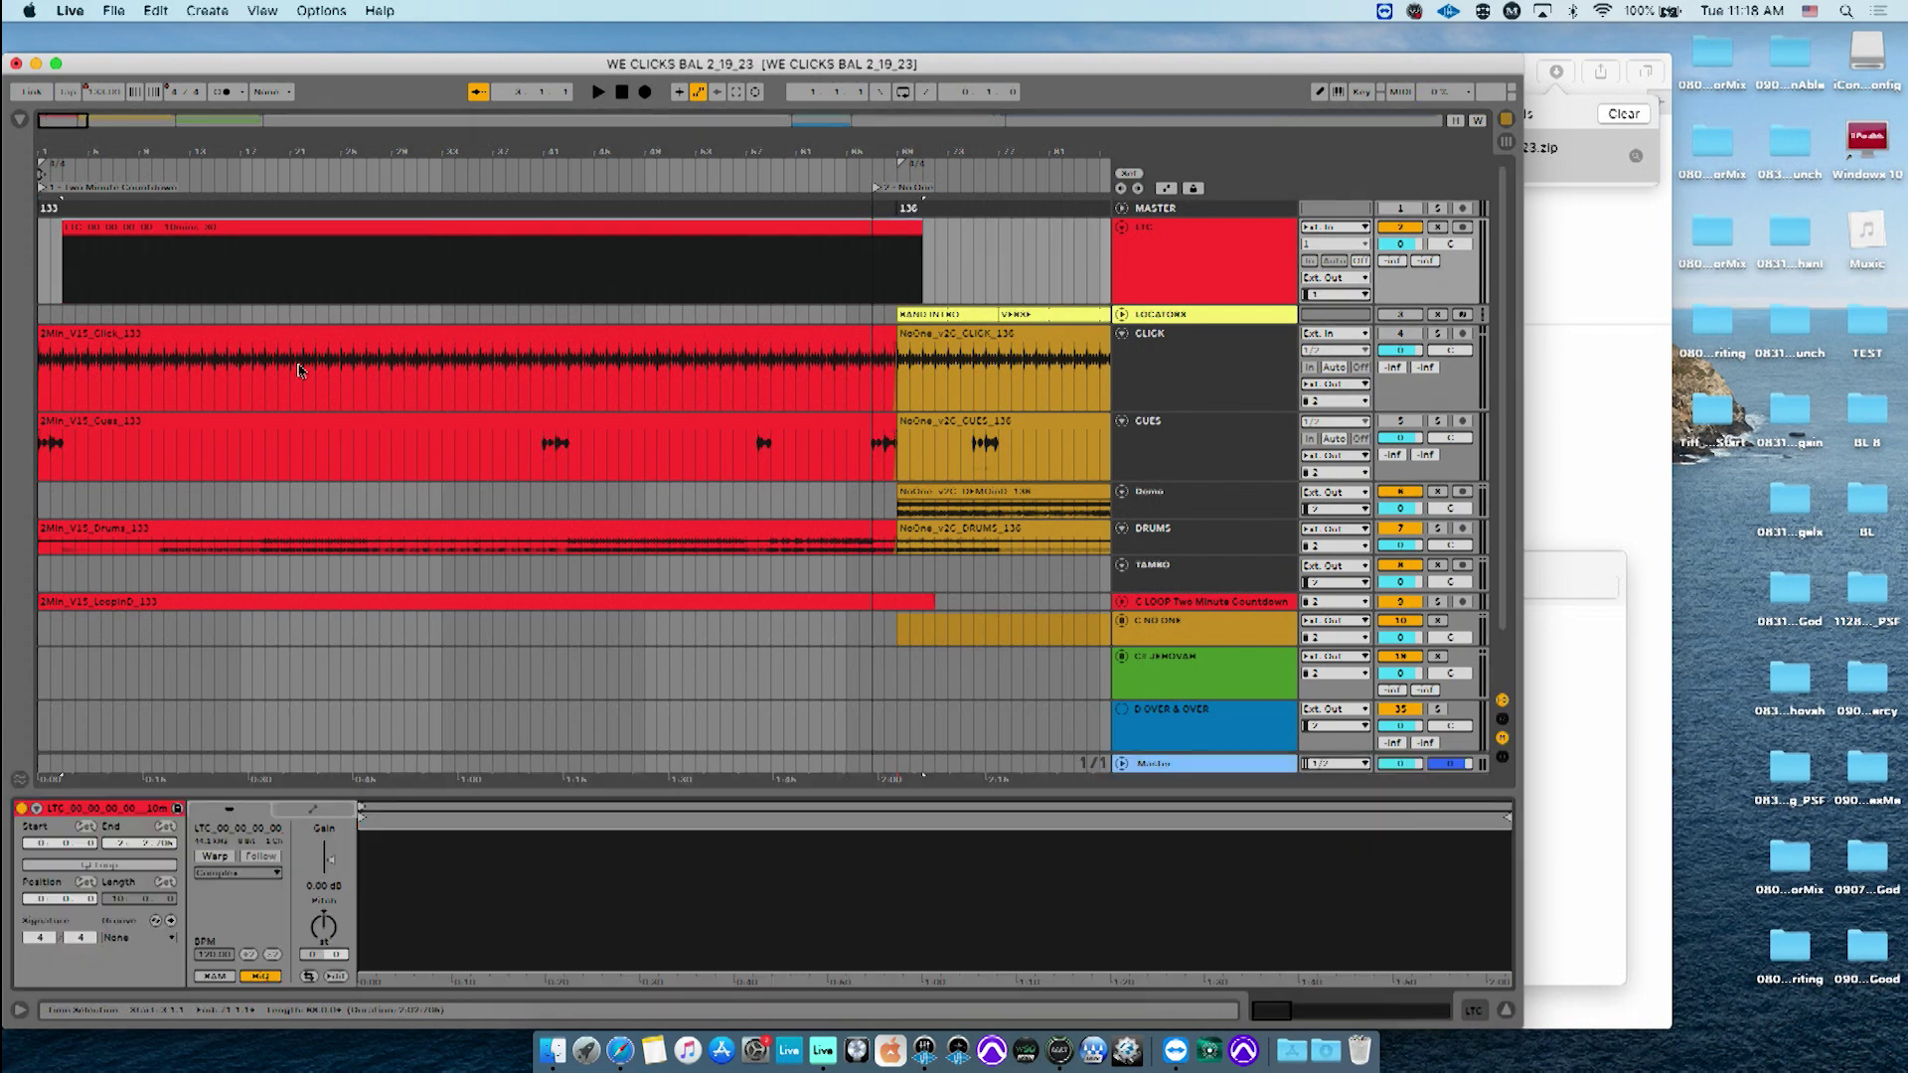
{"action": "left_click", "coordinate": [269, 185]}
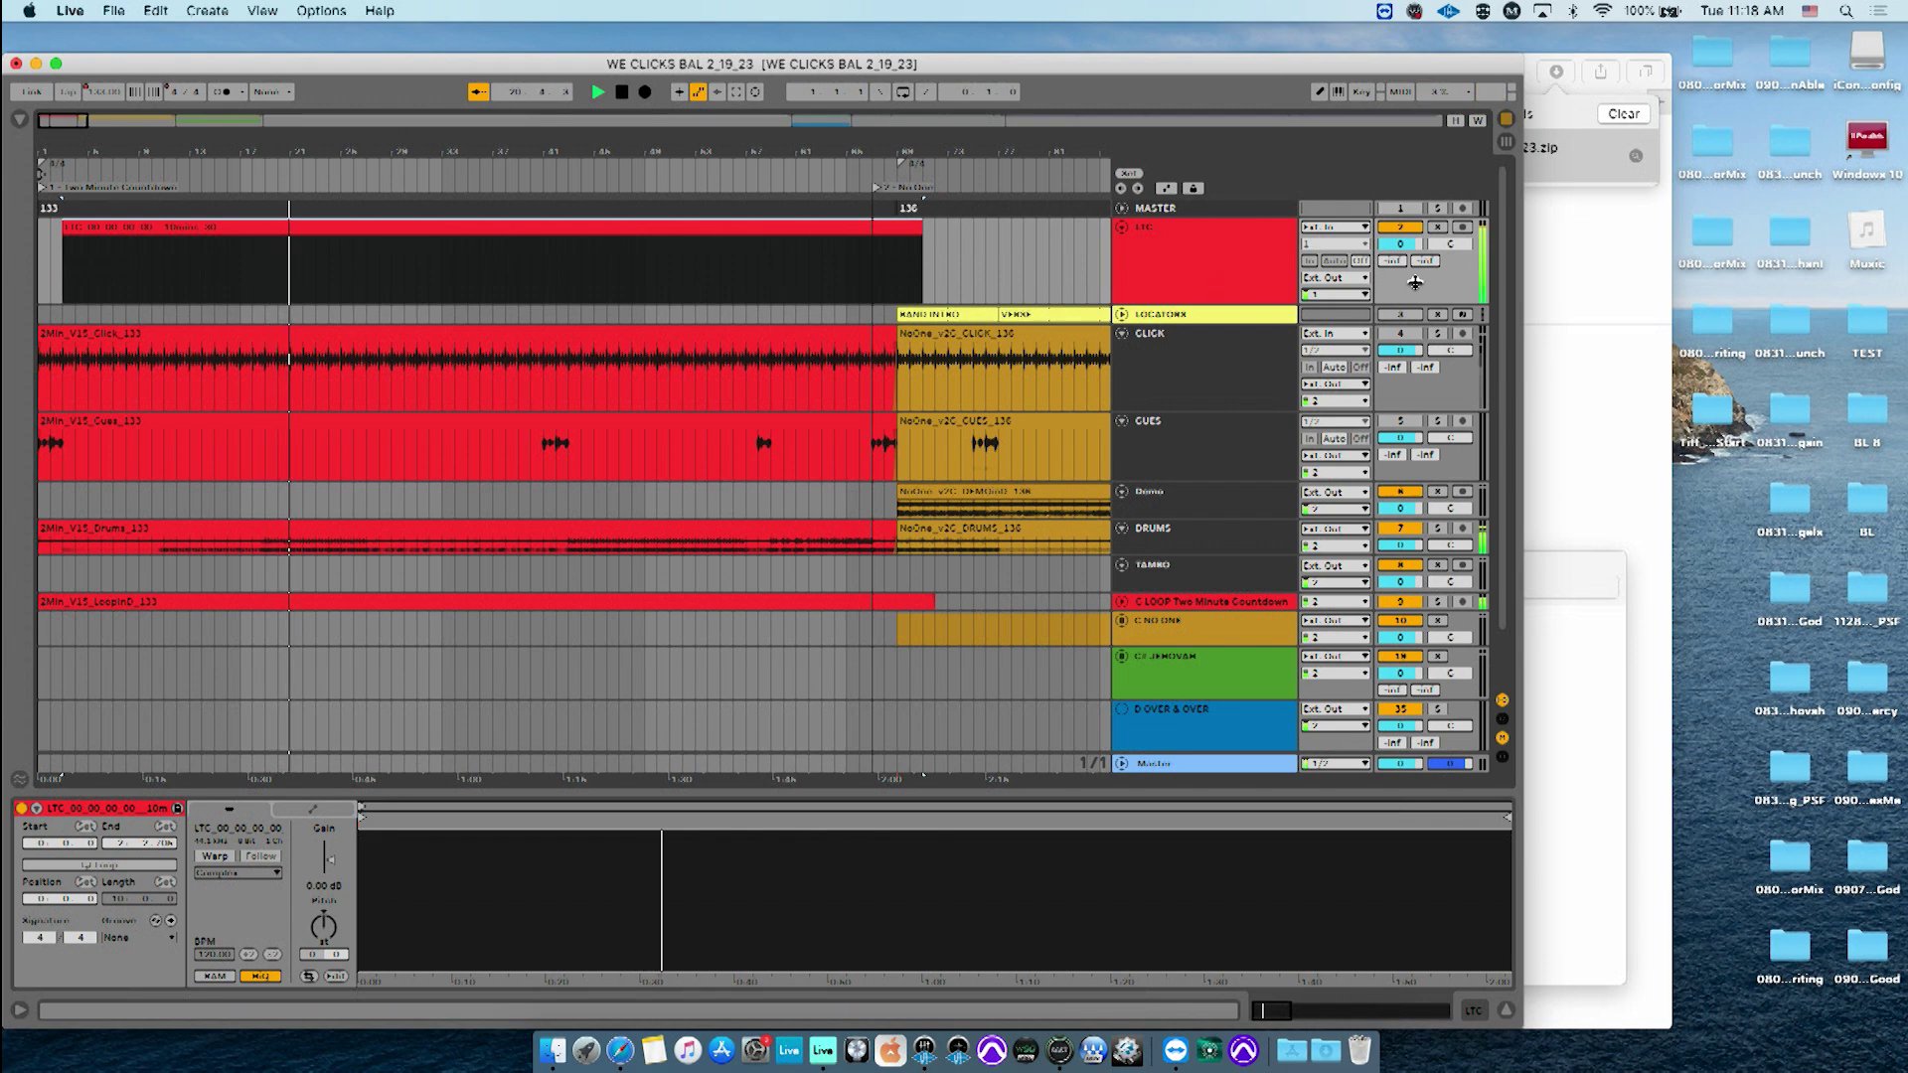
{"action": "key", "text": "space"}
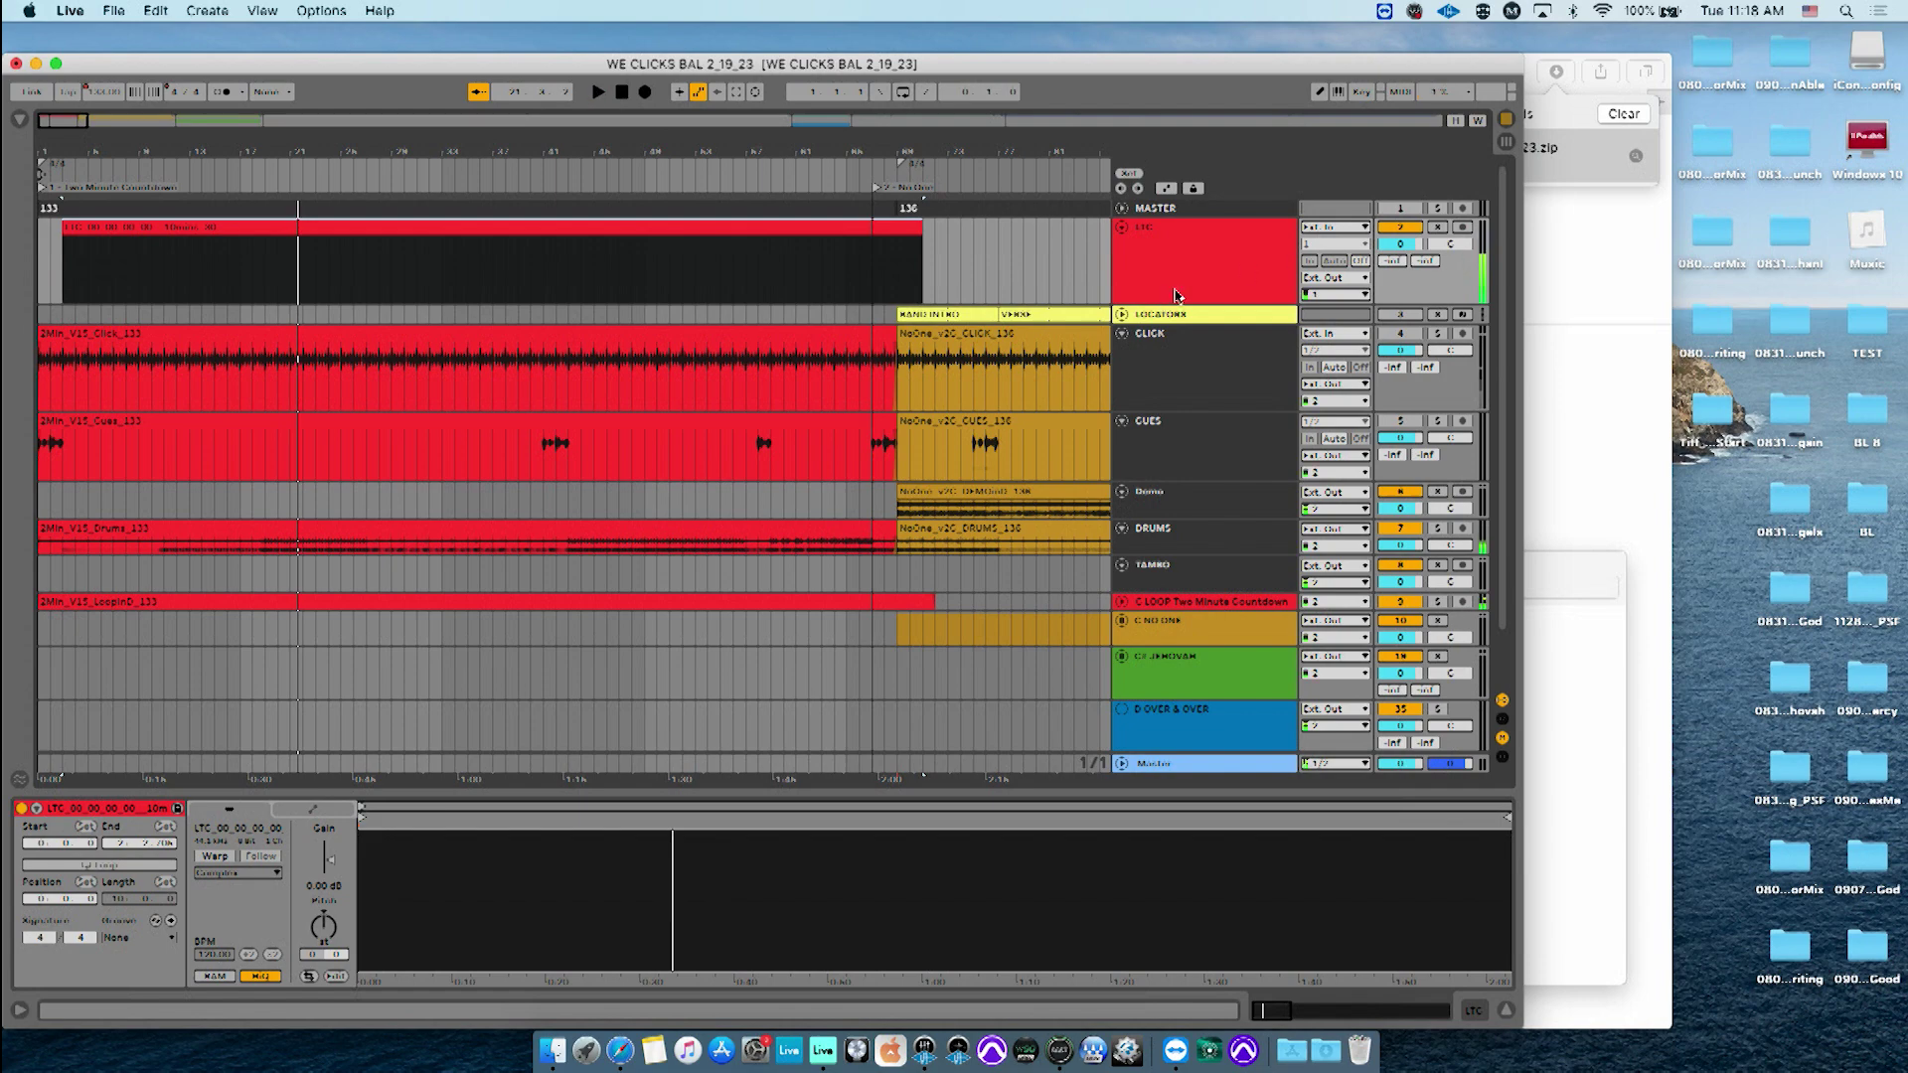
Step: Examine the LTC clip from its start to its end and play the transition from the countdown into the NoOne band intro
{"action": "left_click_drag", "start_coordinate": [834, 150], "coordinate": [846, 241]}
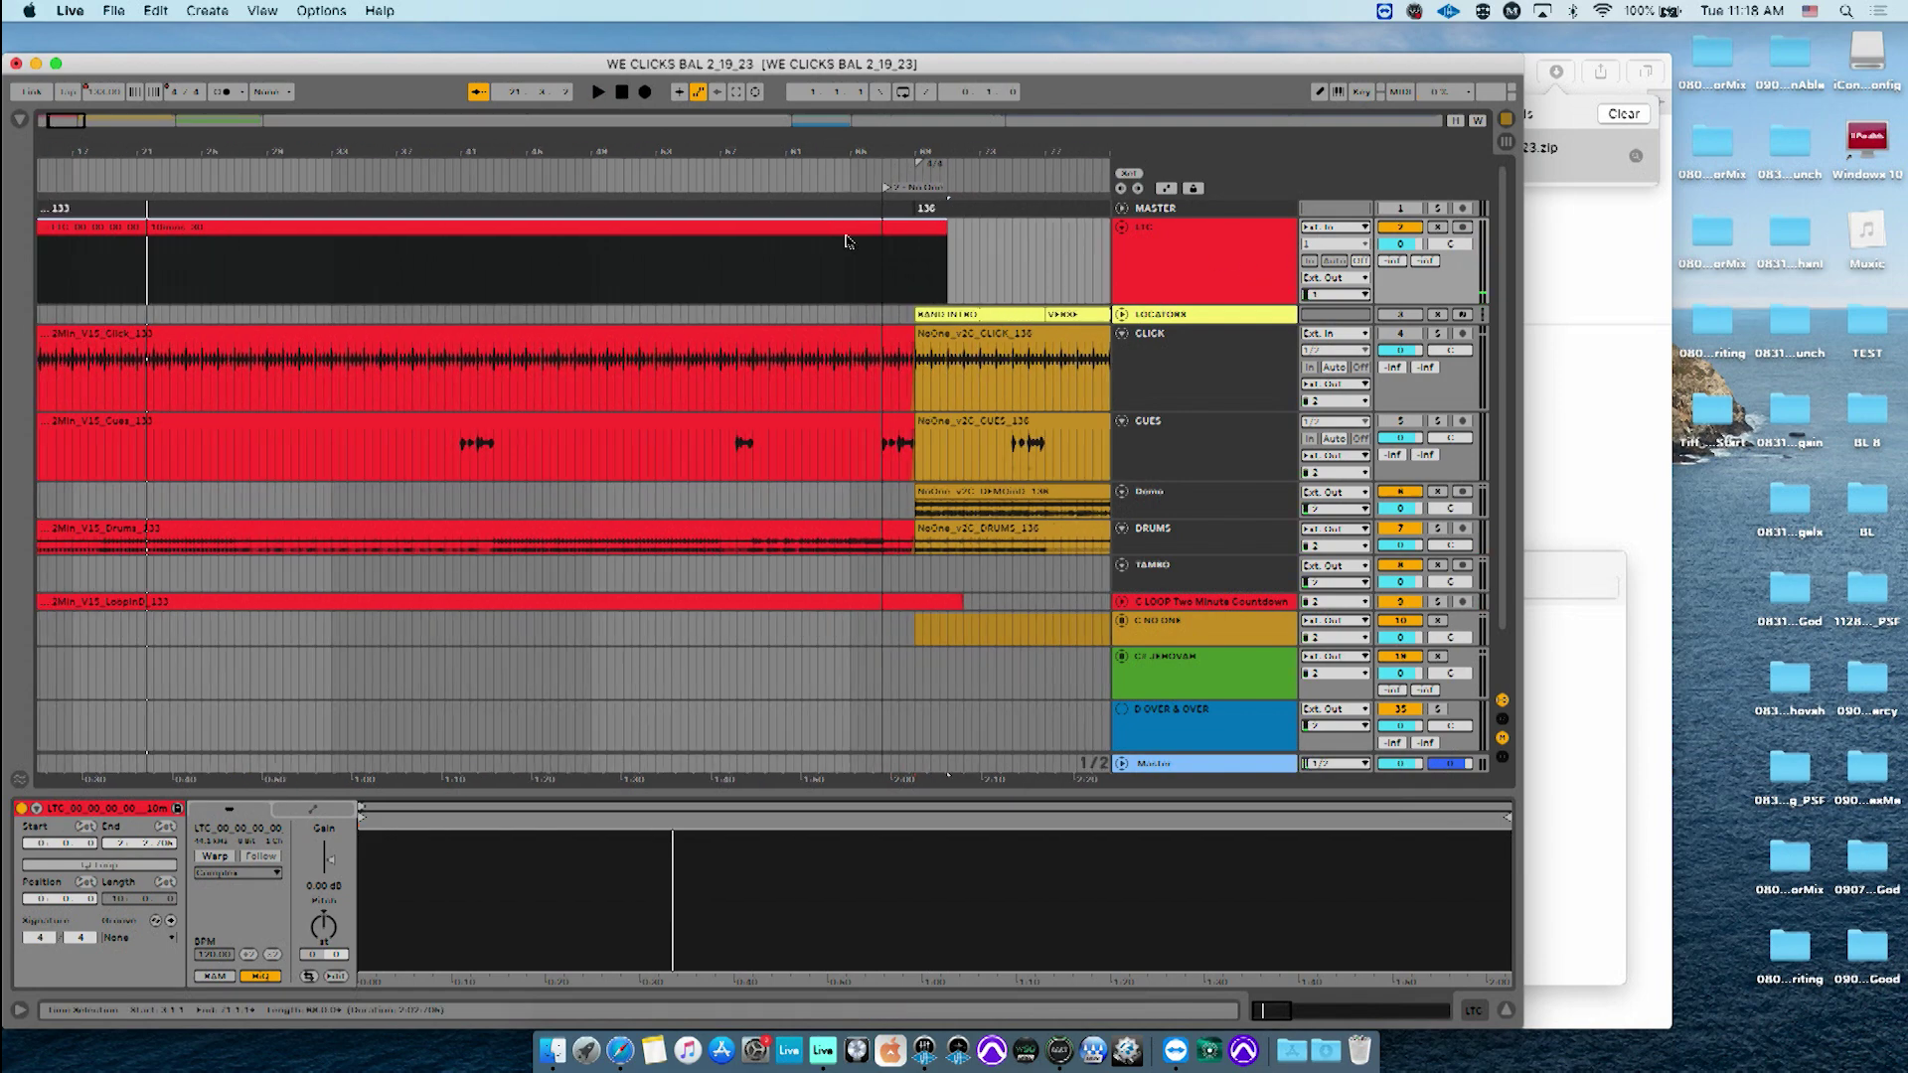
{"action": "scroll", "coordinate": [724, 324], "scroll_direction": "left", "scroll_amount": 5}
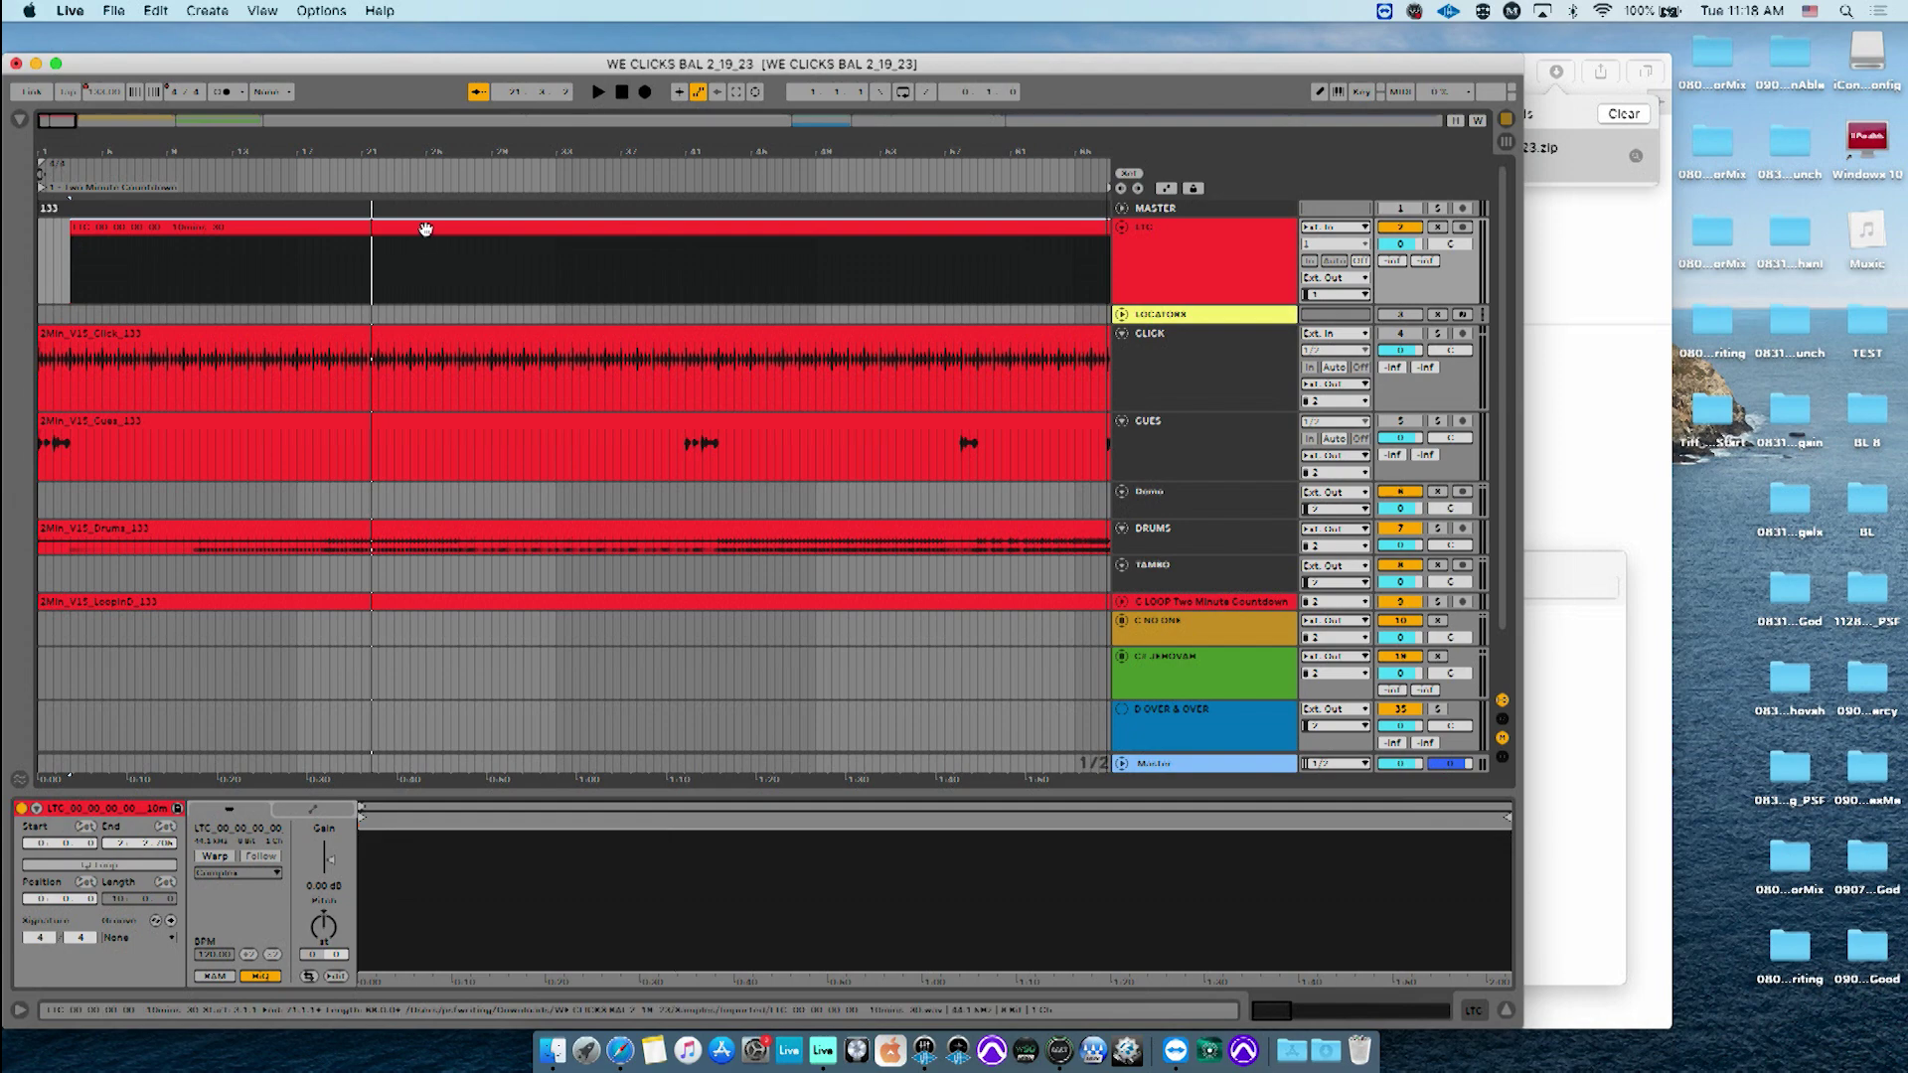
{"action": "left_click", "coordinate": [425, 229]}
{"action": "scroll", "coordinate": [581, 292], "scroll_direction": "right", "scroll_amount": 1}
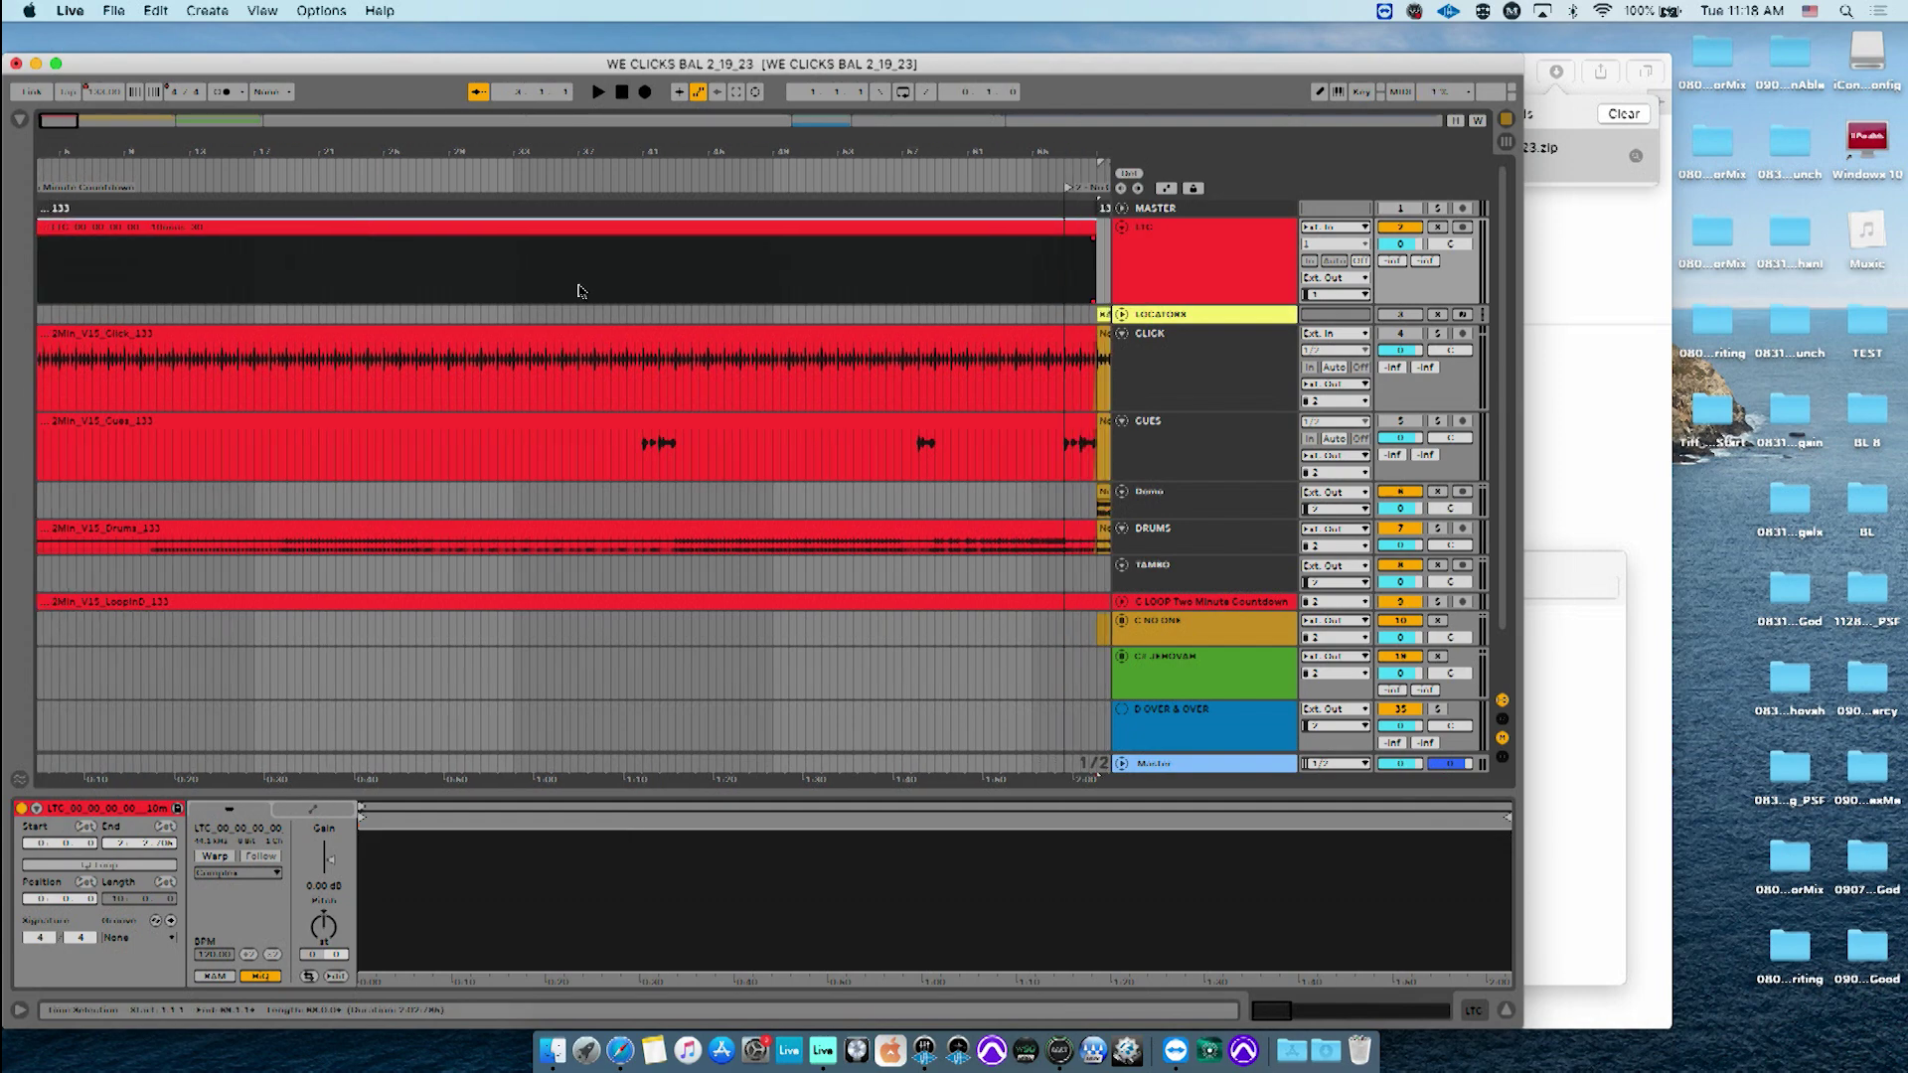
{"action": "scroll", "coordinate": [581, 291], "scroll_direction": "right", "scroll_amount": 5}
{"action": "left_click", "coordinate": [576, 309]}
{"action": "key", "text": "space"}
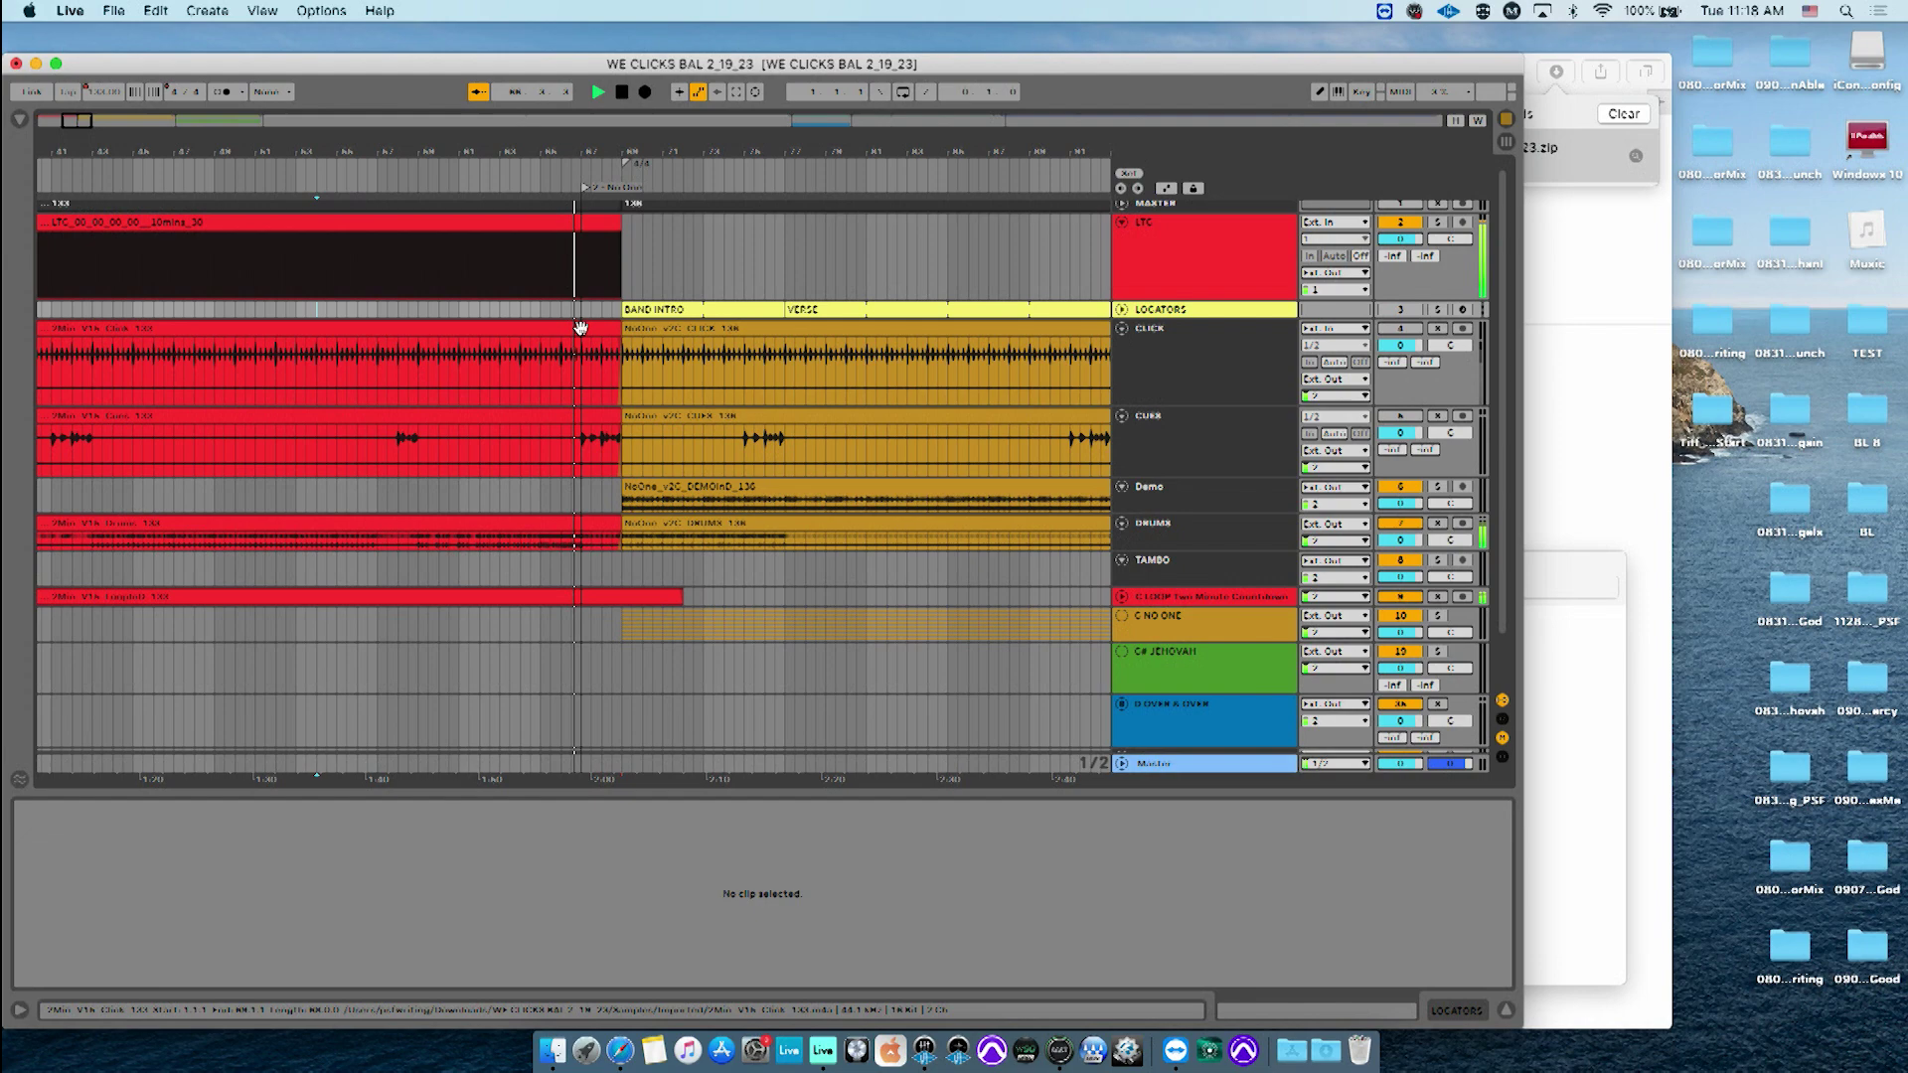
{"action": "left_click", "coordinate": [537, 239]}
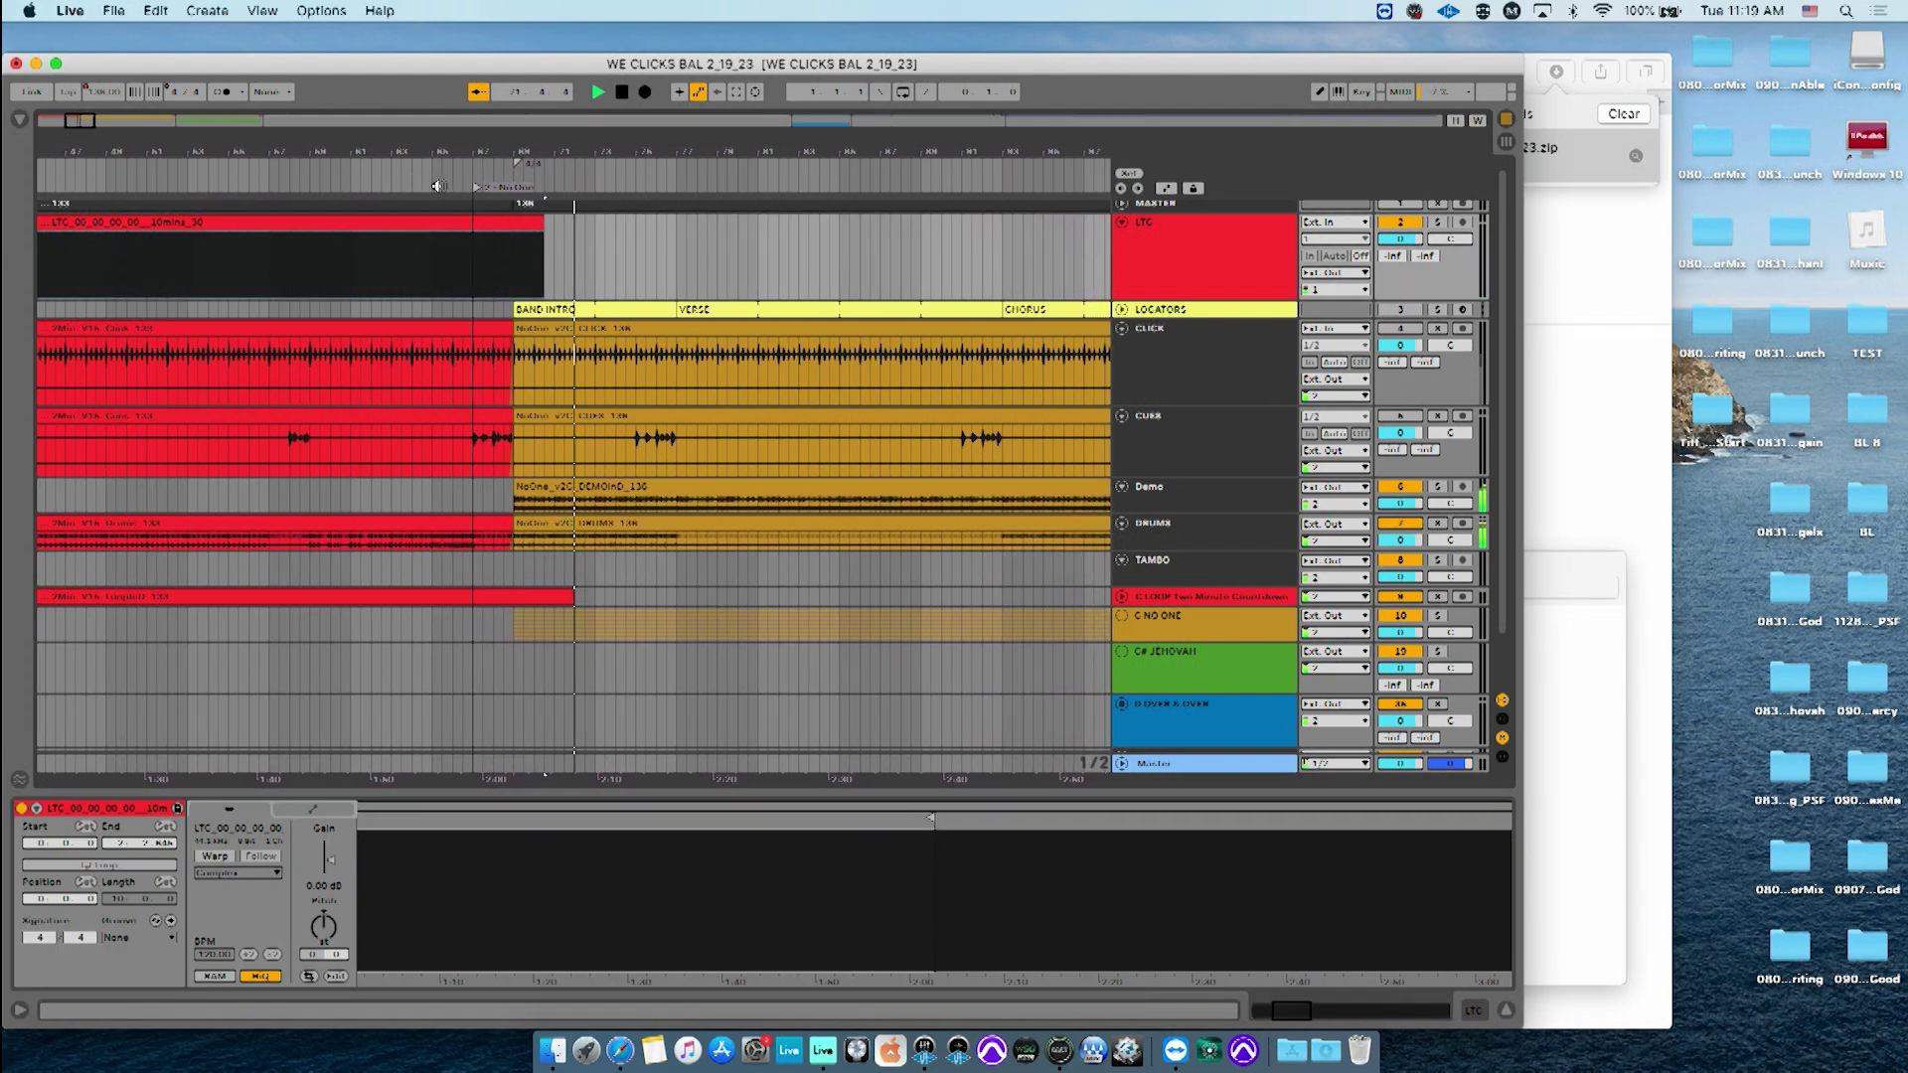
Step: Stop playback and mark several positions around the countdown-to-NoOne transition on the D OVER & OVER track to examine where the LTC clip ends
{"action": "key", "text": "space"}
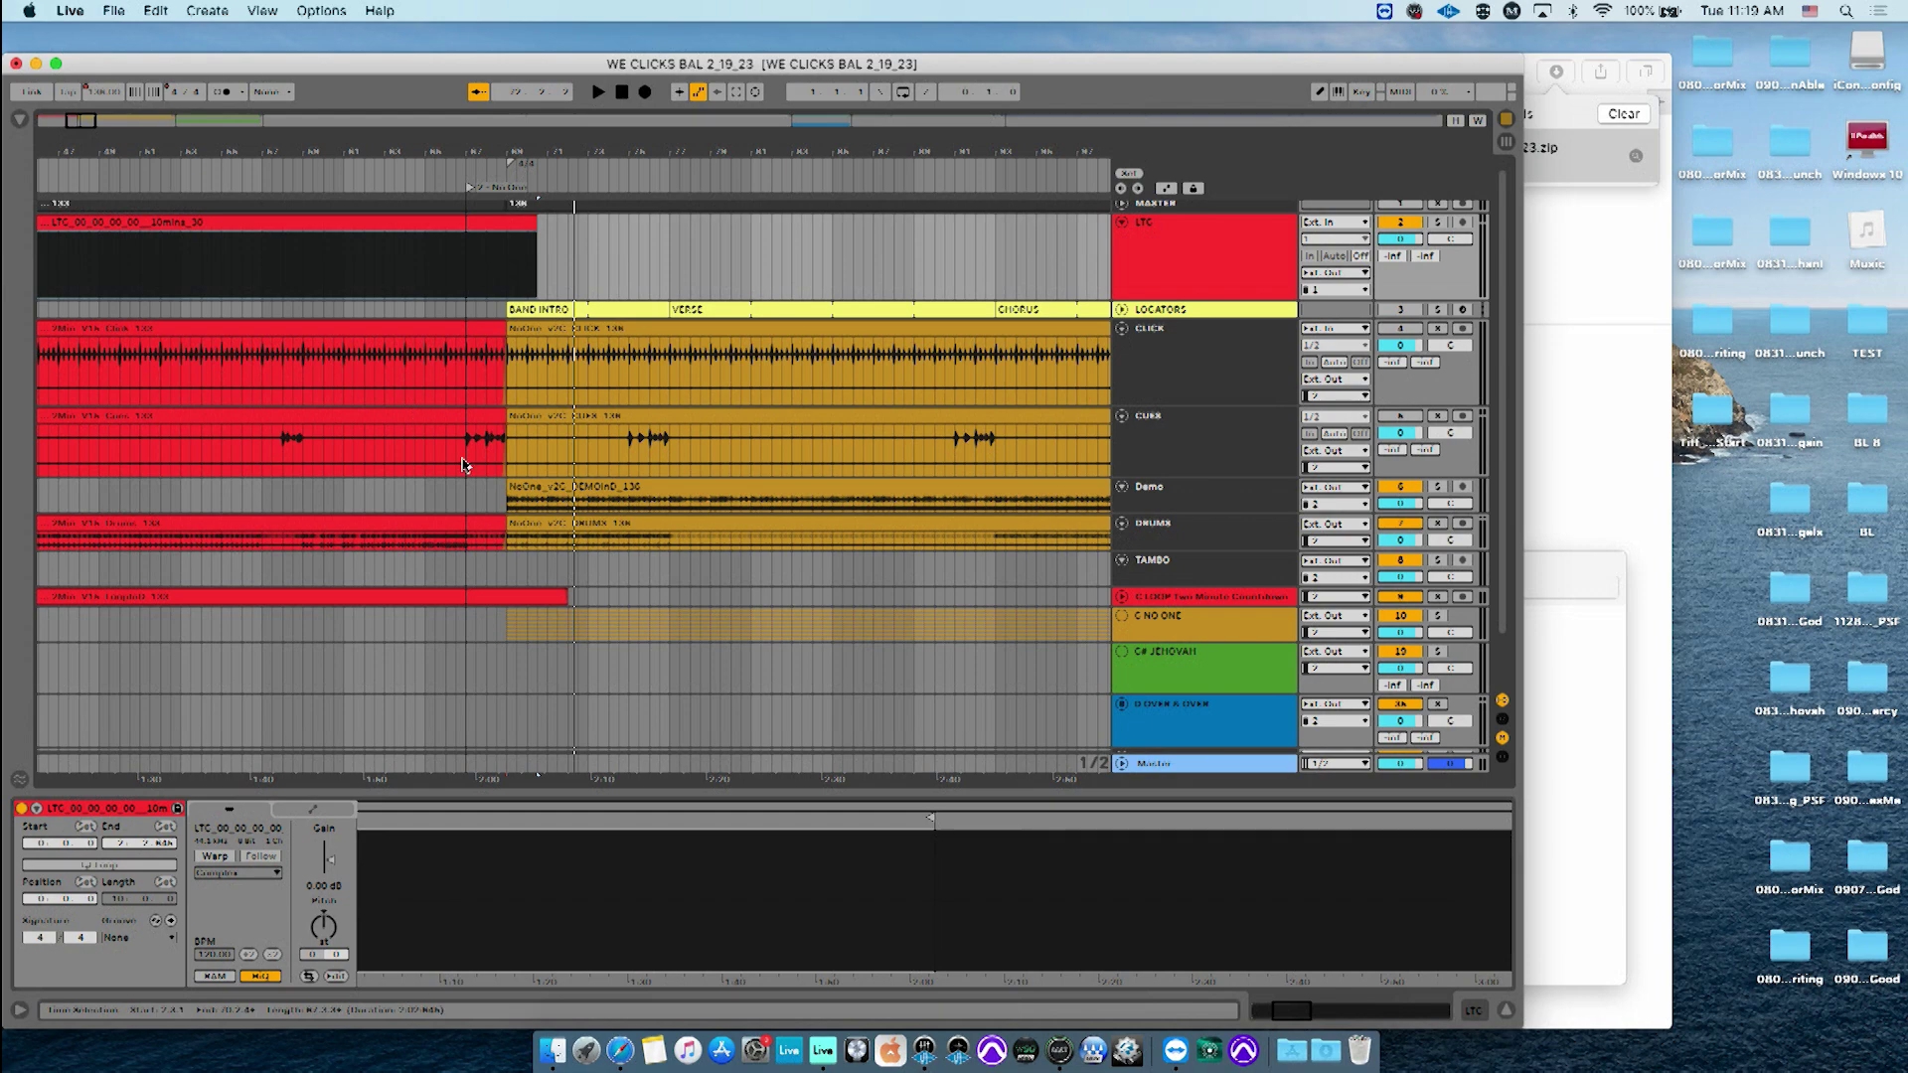
{"action": "left_click", "coordinate": [517, 706]}
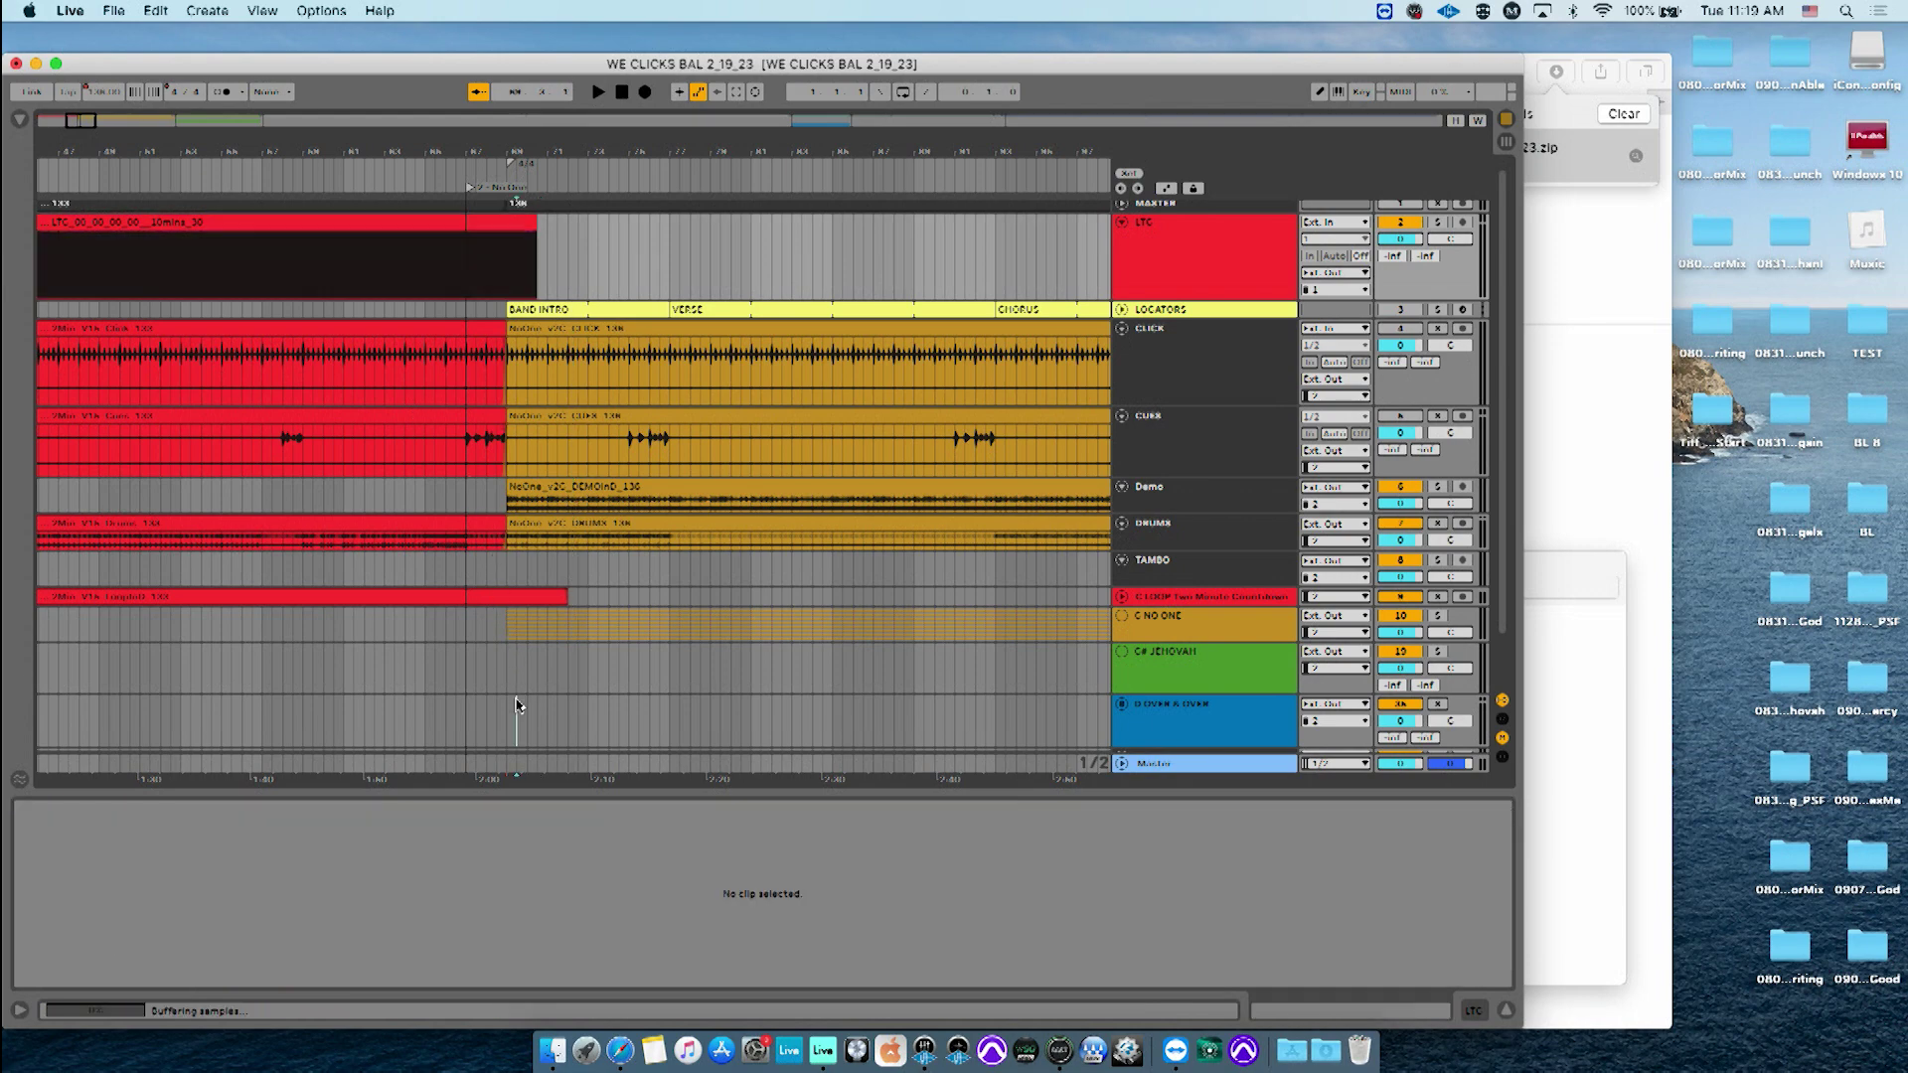
{"action": "left_click", "coordinate": [463, 710]}
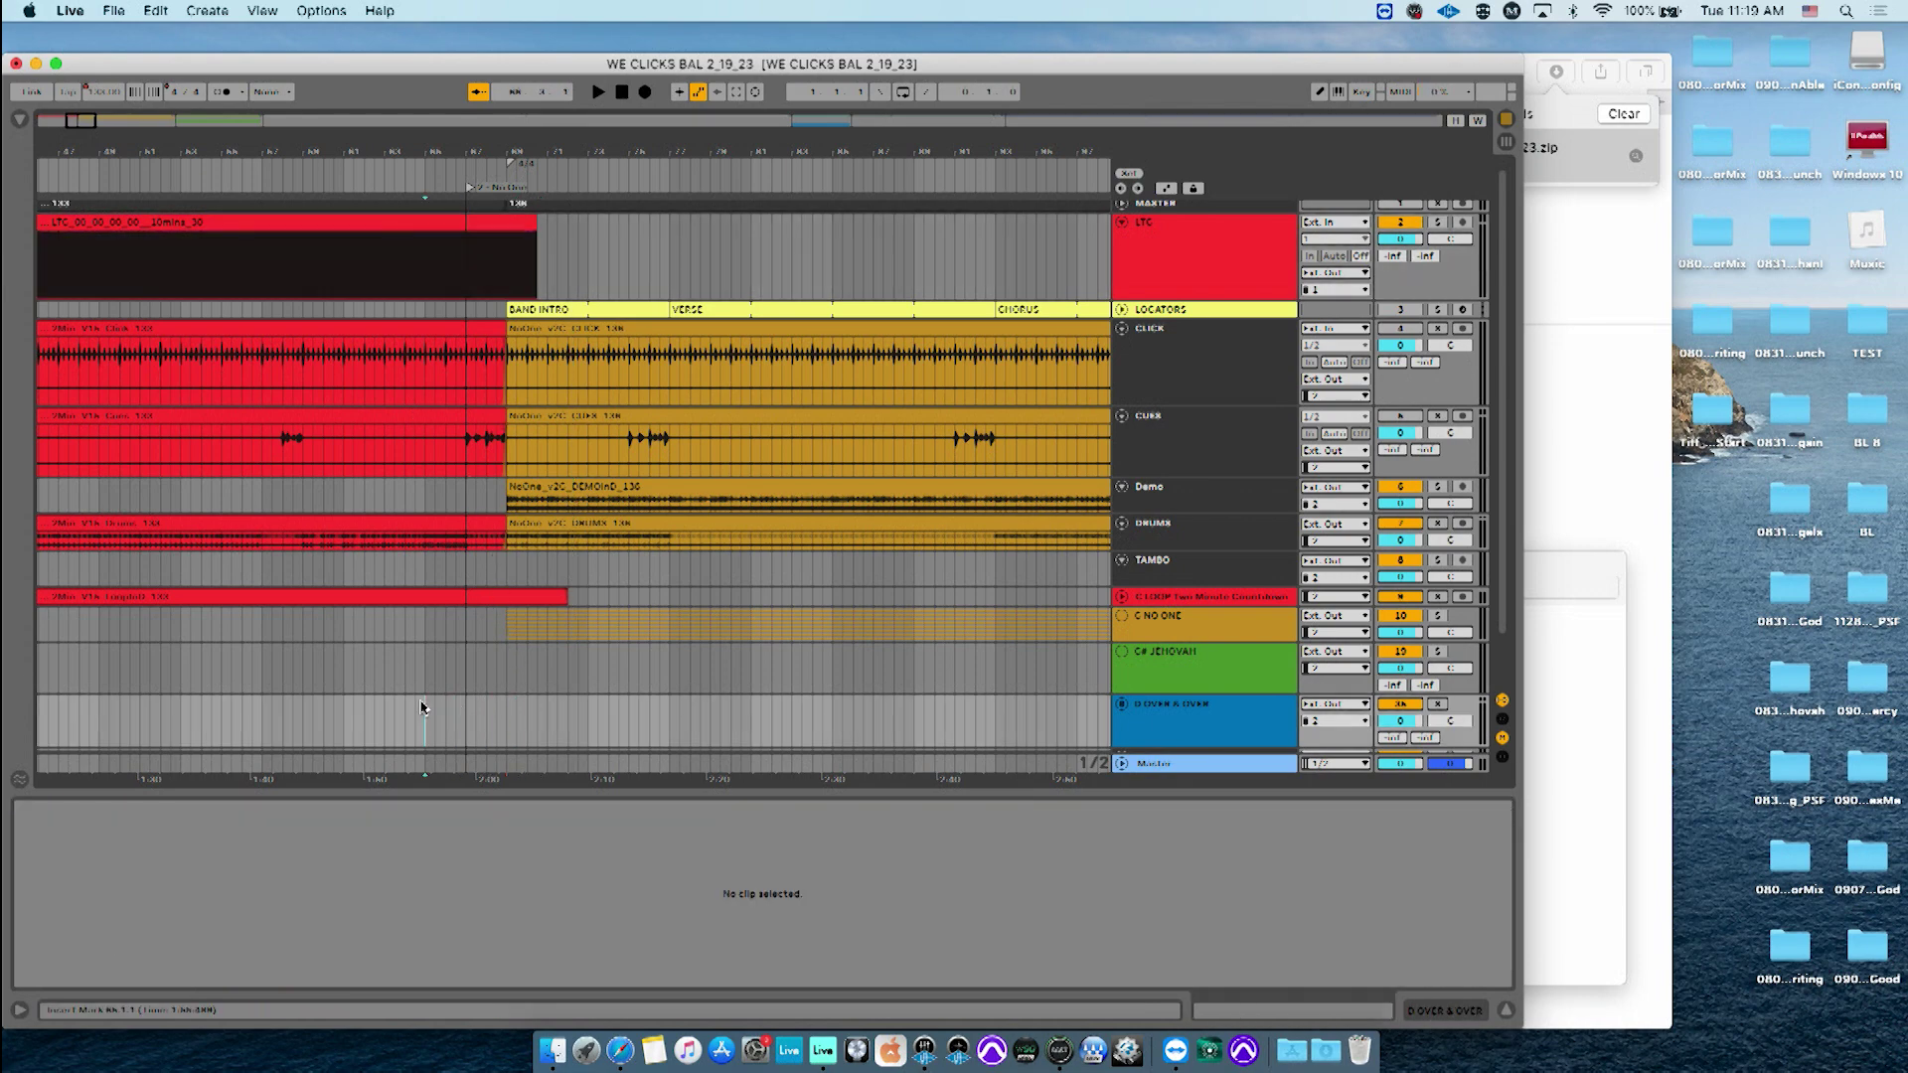
{"action": "left_click", "coordinate": [509, 707]}
{"action": "left_click", "coordinate": [525, 711]}
{"action": "left_click", "coordinate": [496, 718]}
{"action": "left_click", "coordinate": [445, 743]}
{"action": "left_click", "coordinate": [488, 743]}
{"action": "left_click", "coordinate": [515, 745]}
{"action": "left_click", "coordinate": [528, 741]}
Step: Select the time range on the D OVER & OVER track from the start of the countdown to the LTC clip's end to check its duration
{"action": "left_click_drag", "start_coordinate": [518, 730], "coordinate": [2, 733]}
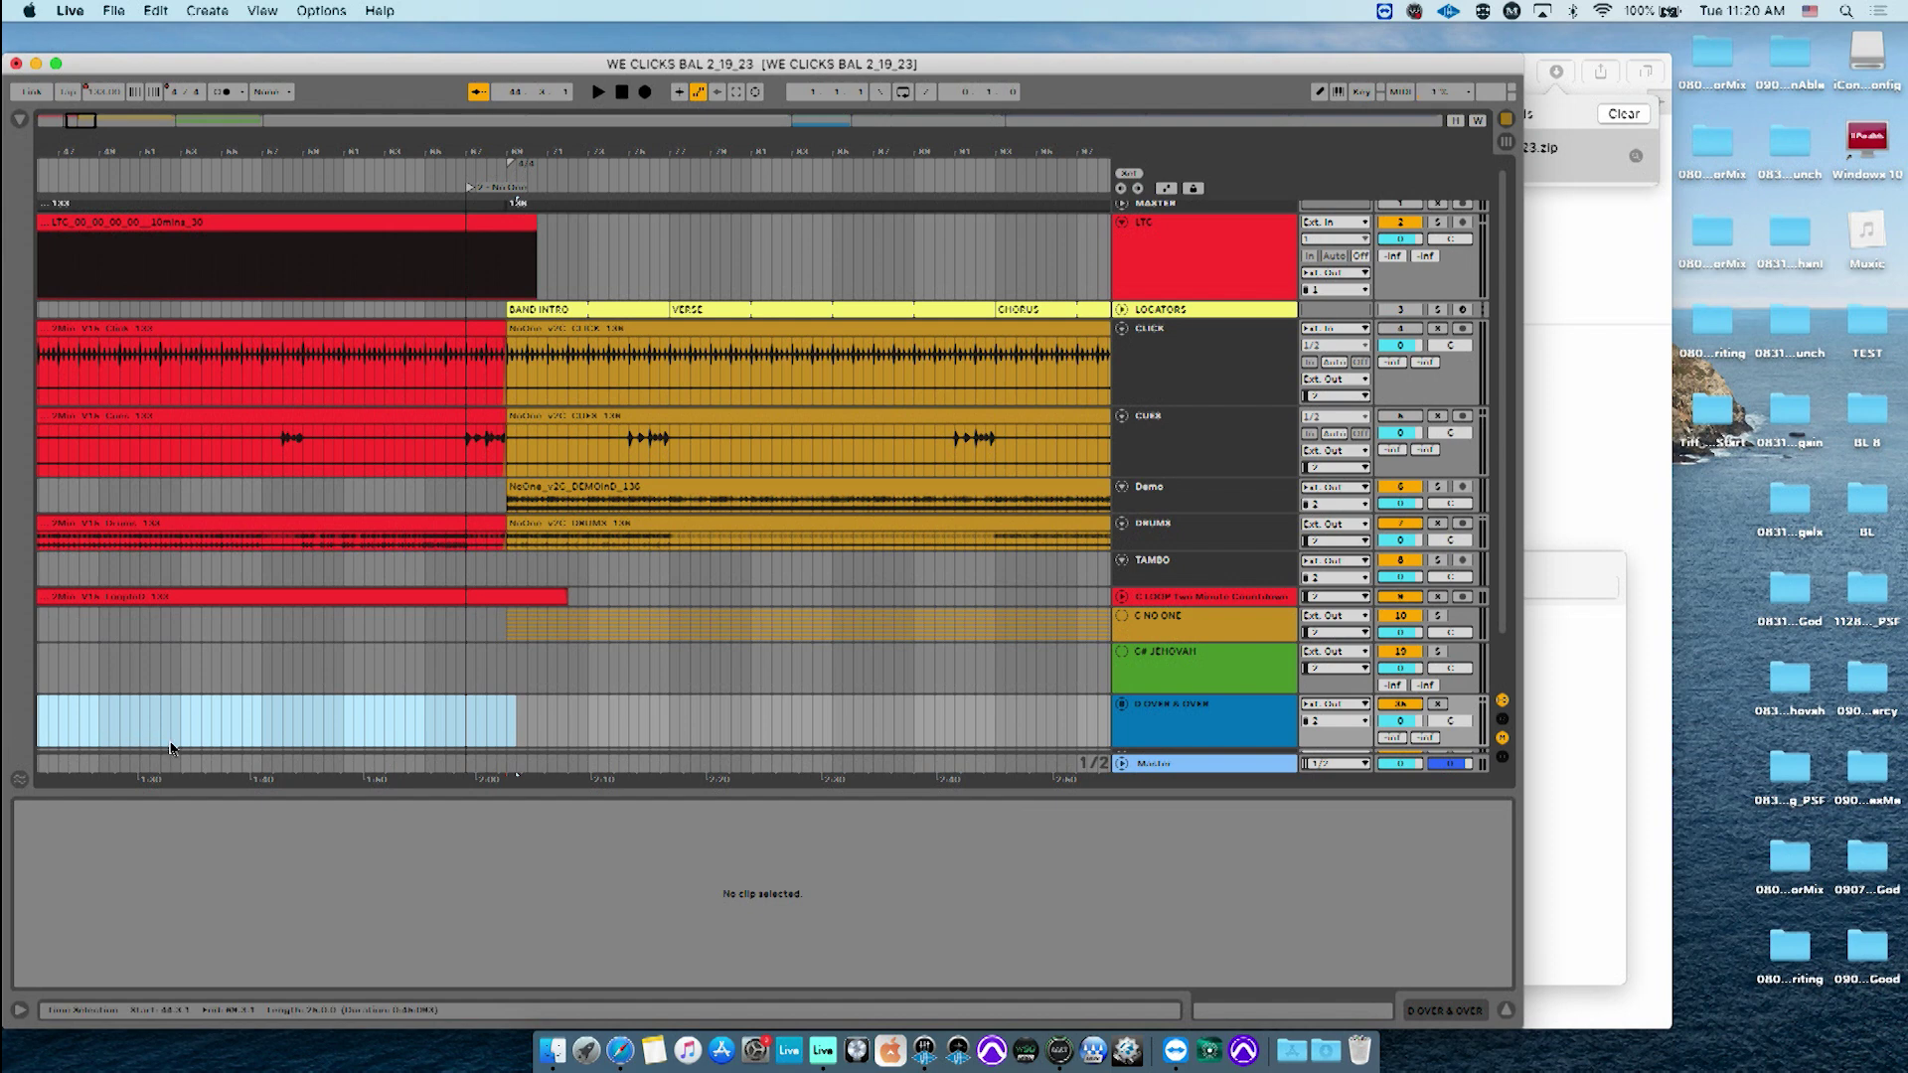
{"action": "left_click", "coordinate": [232, 723]}
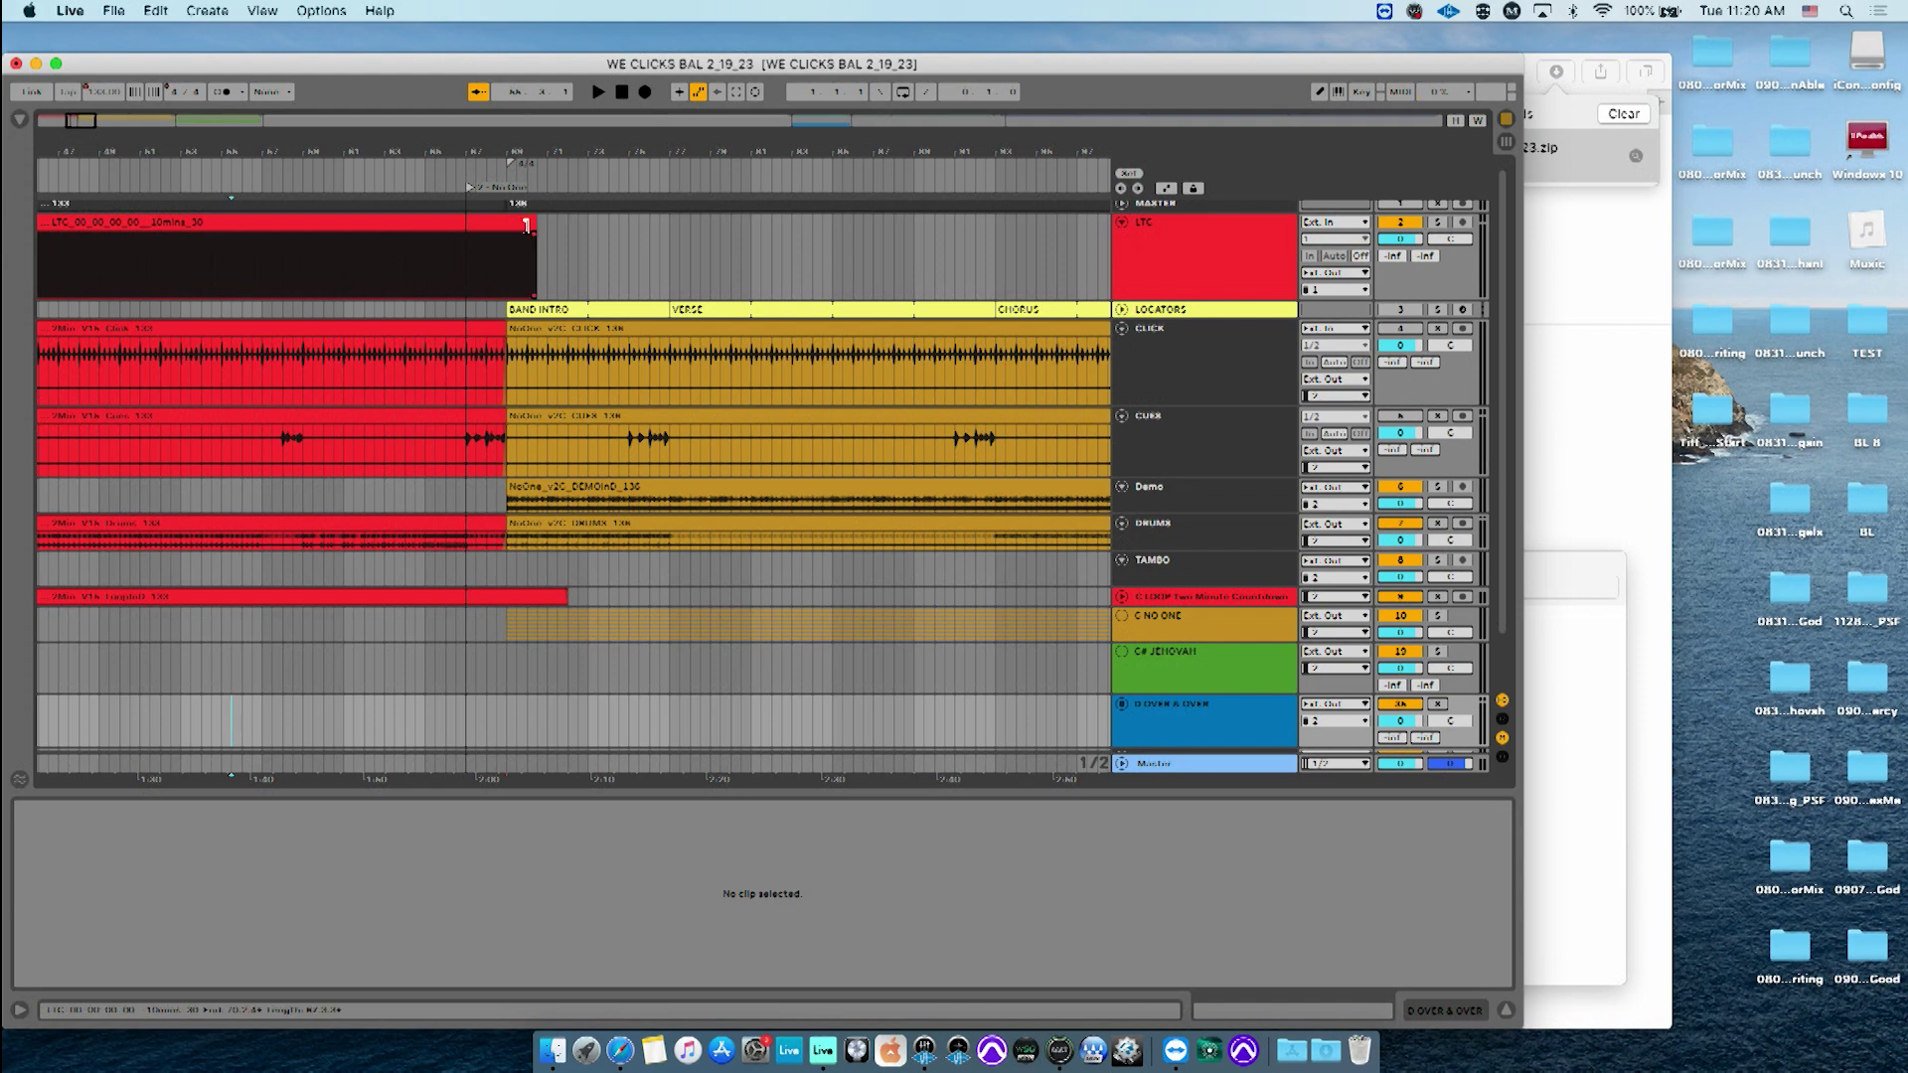
{"action": "left_click_drag", "start_coordinate": [563, 163], "coordinate": [470, 144]}
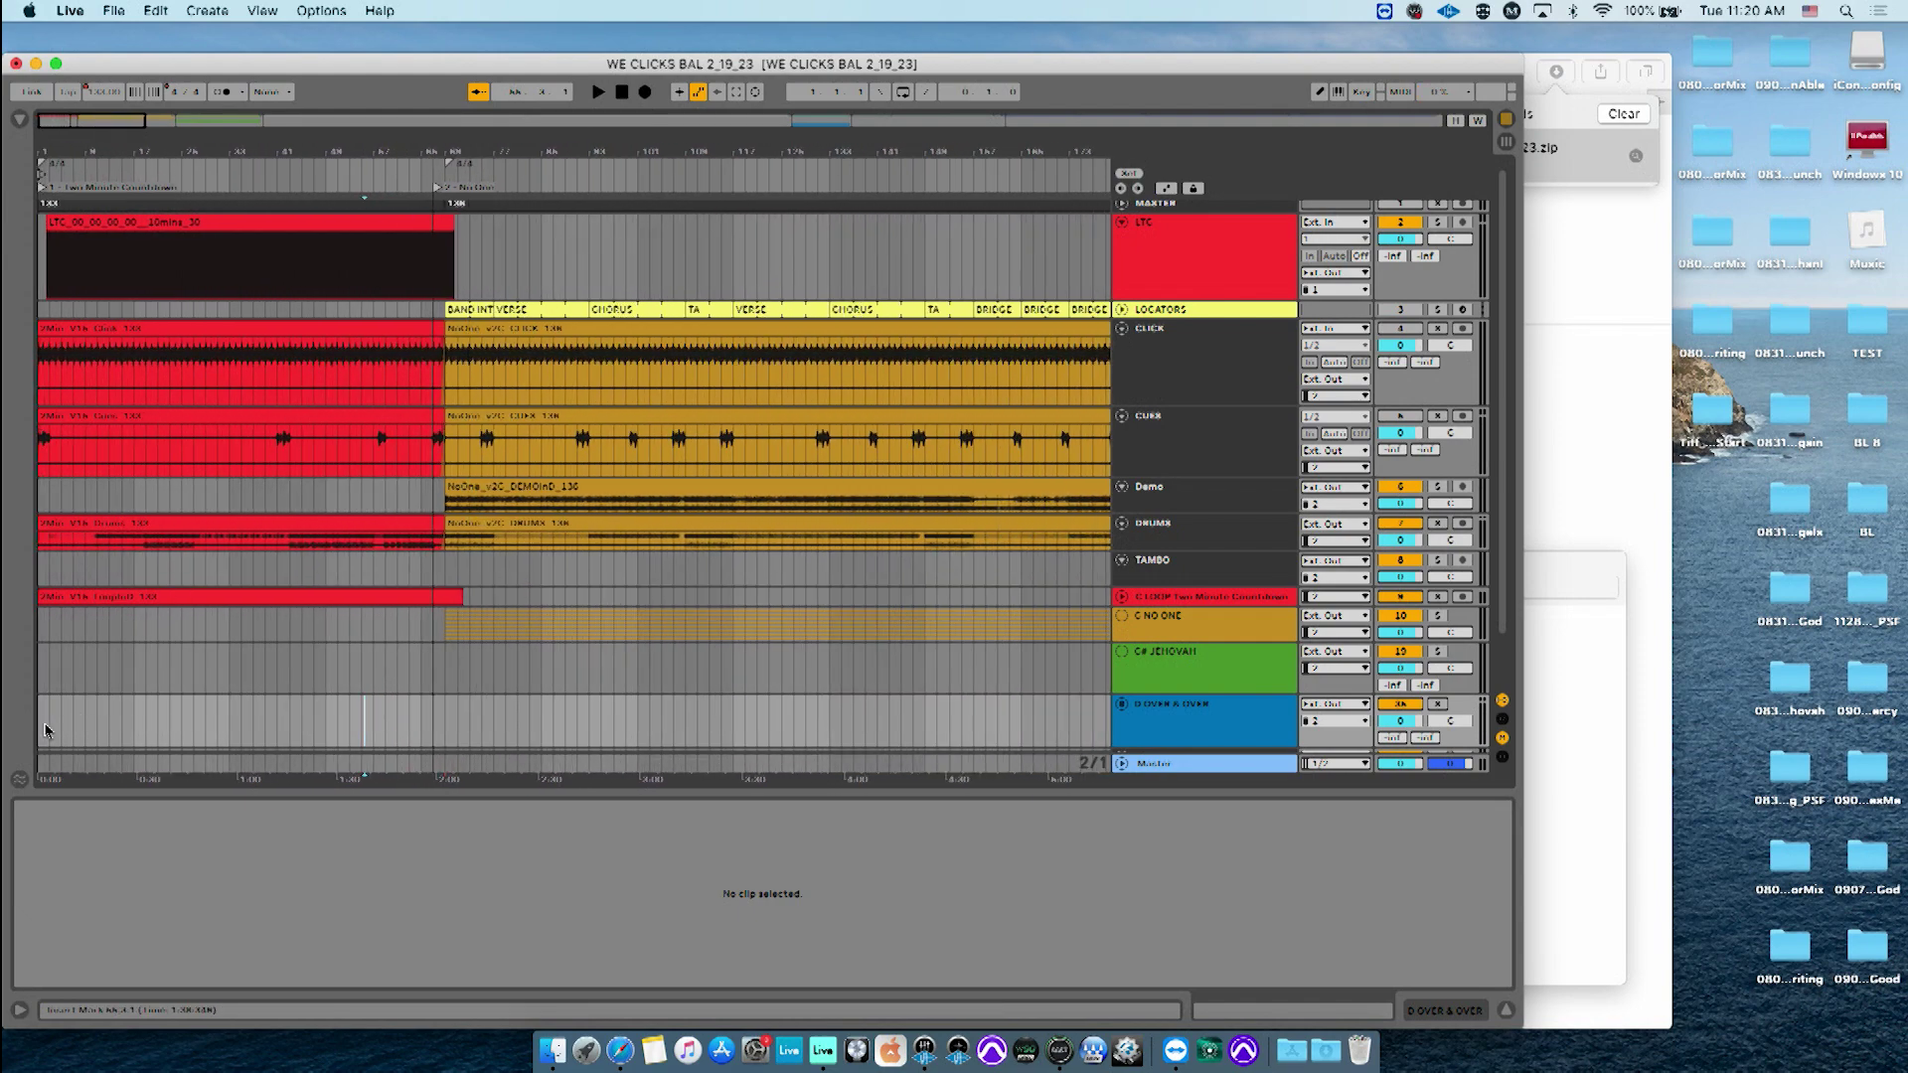
{"action": "left_click_drag", "start_coordinate": [44, 733], "coordinate": [459, 728]}
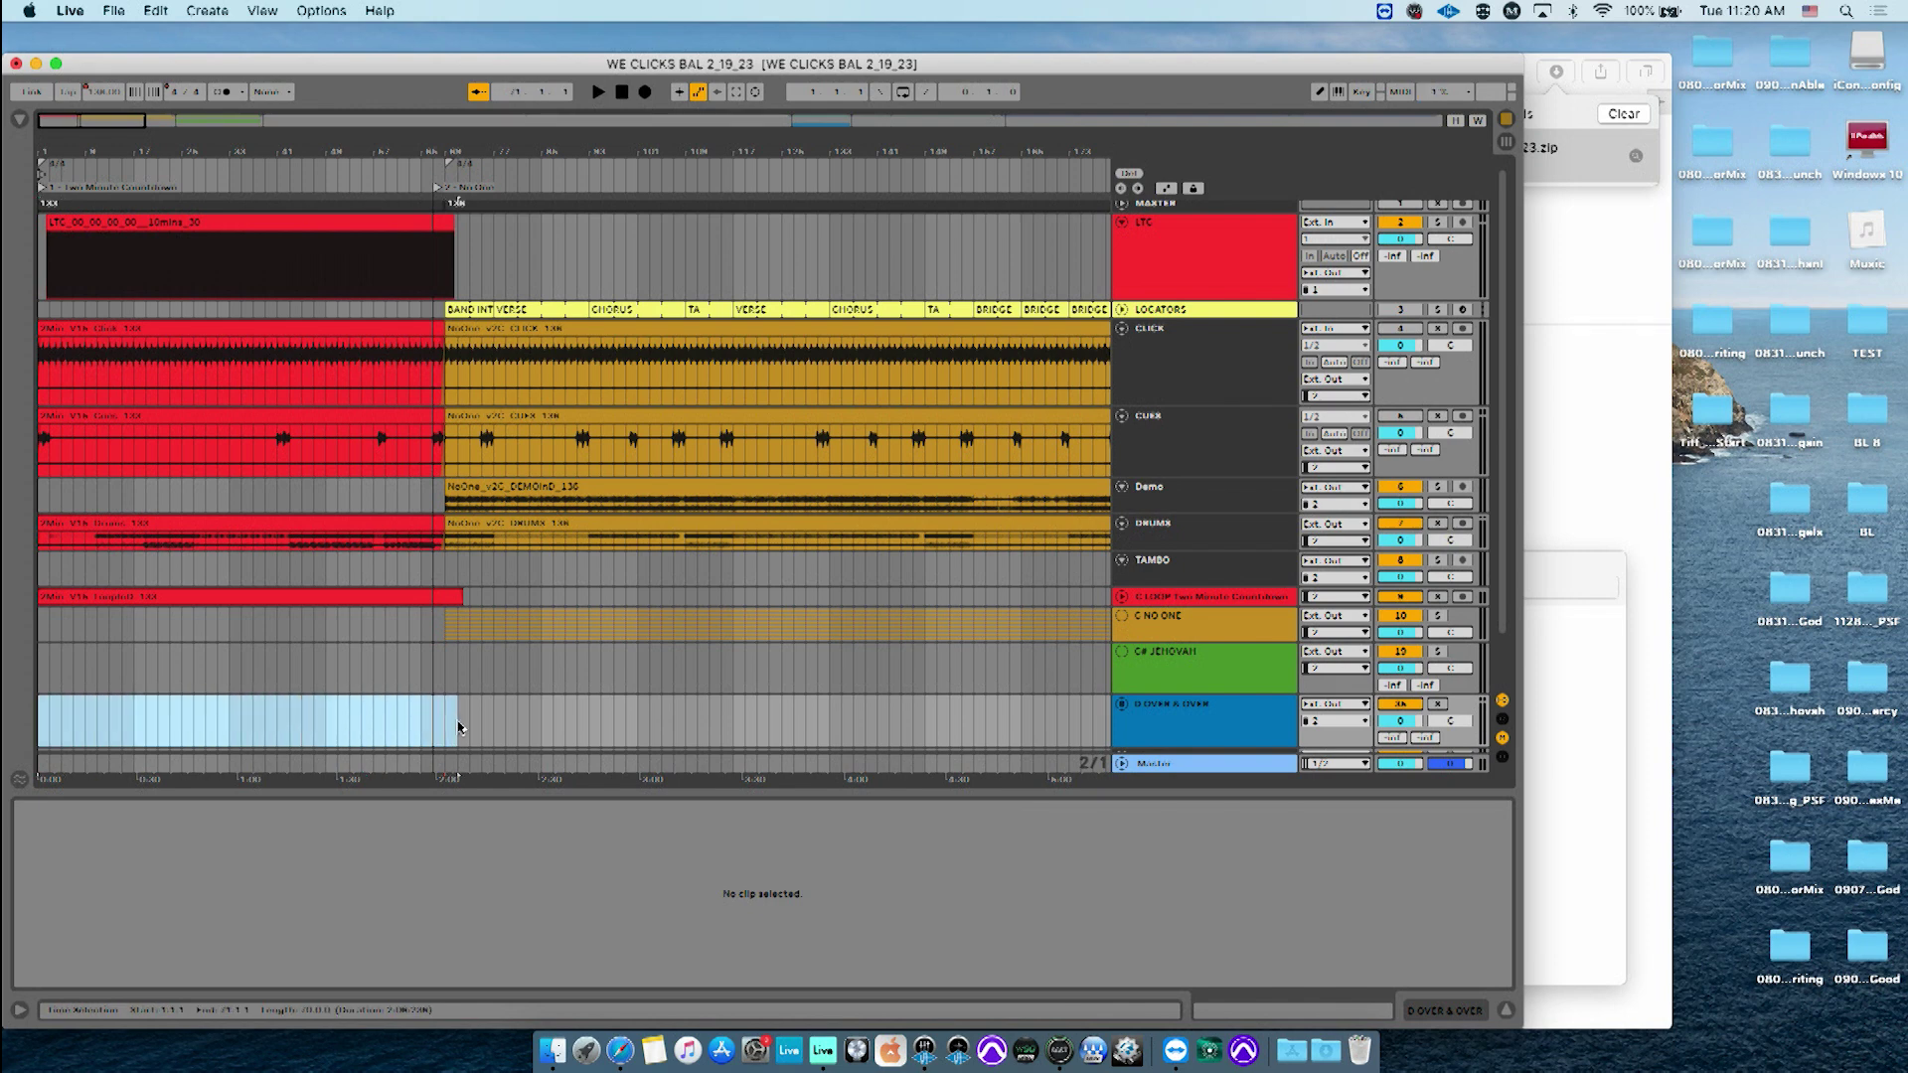
Step: Open the LTC clip's details and toggle Warp on and off to demonstrate the setting, leaving Warp off
{"action": "left_click", "coordinate": [317, 259]}
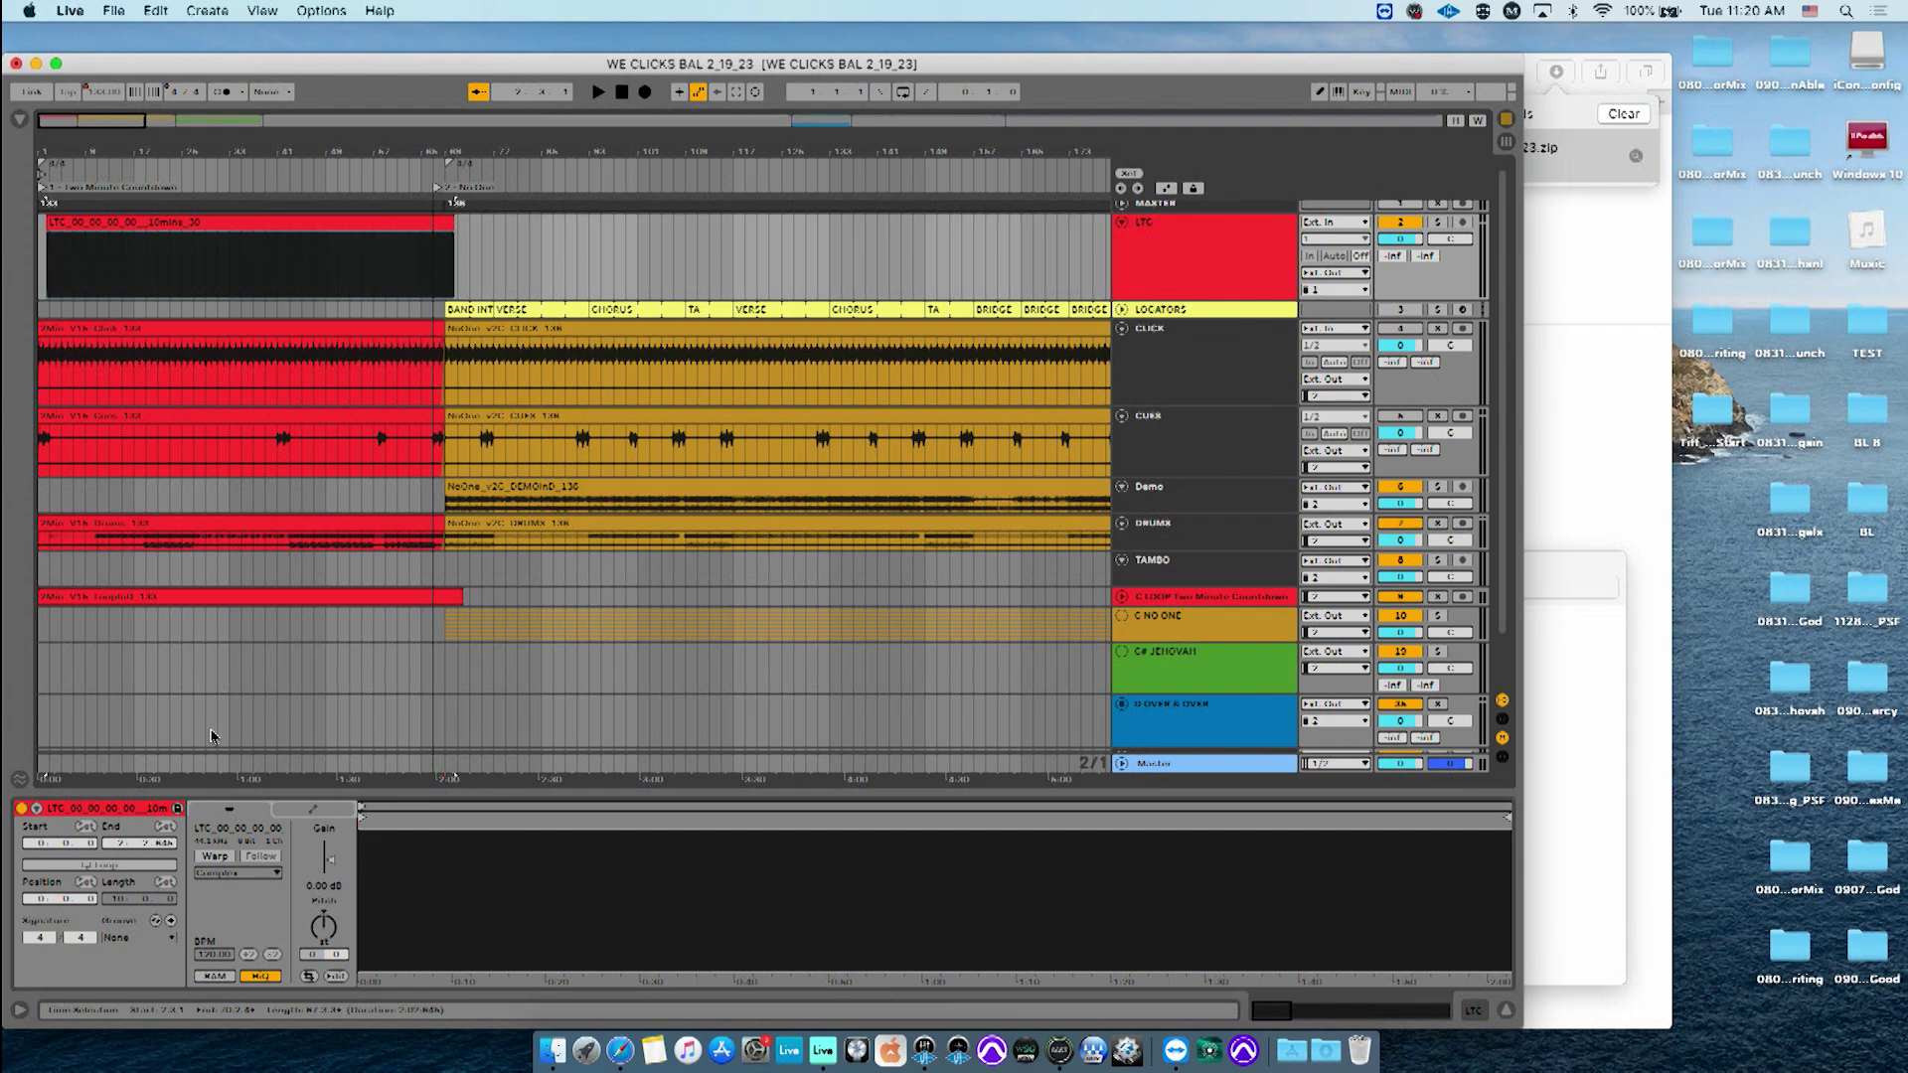
{"action": "left_click", "coordinate": [212, 858]}
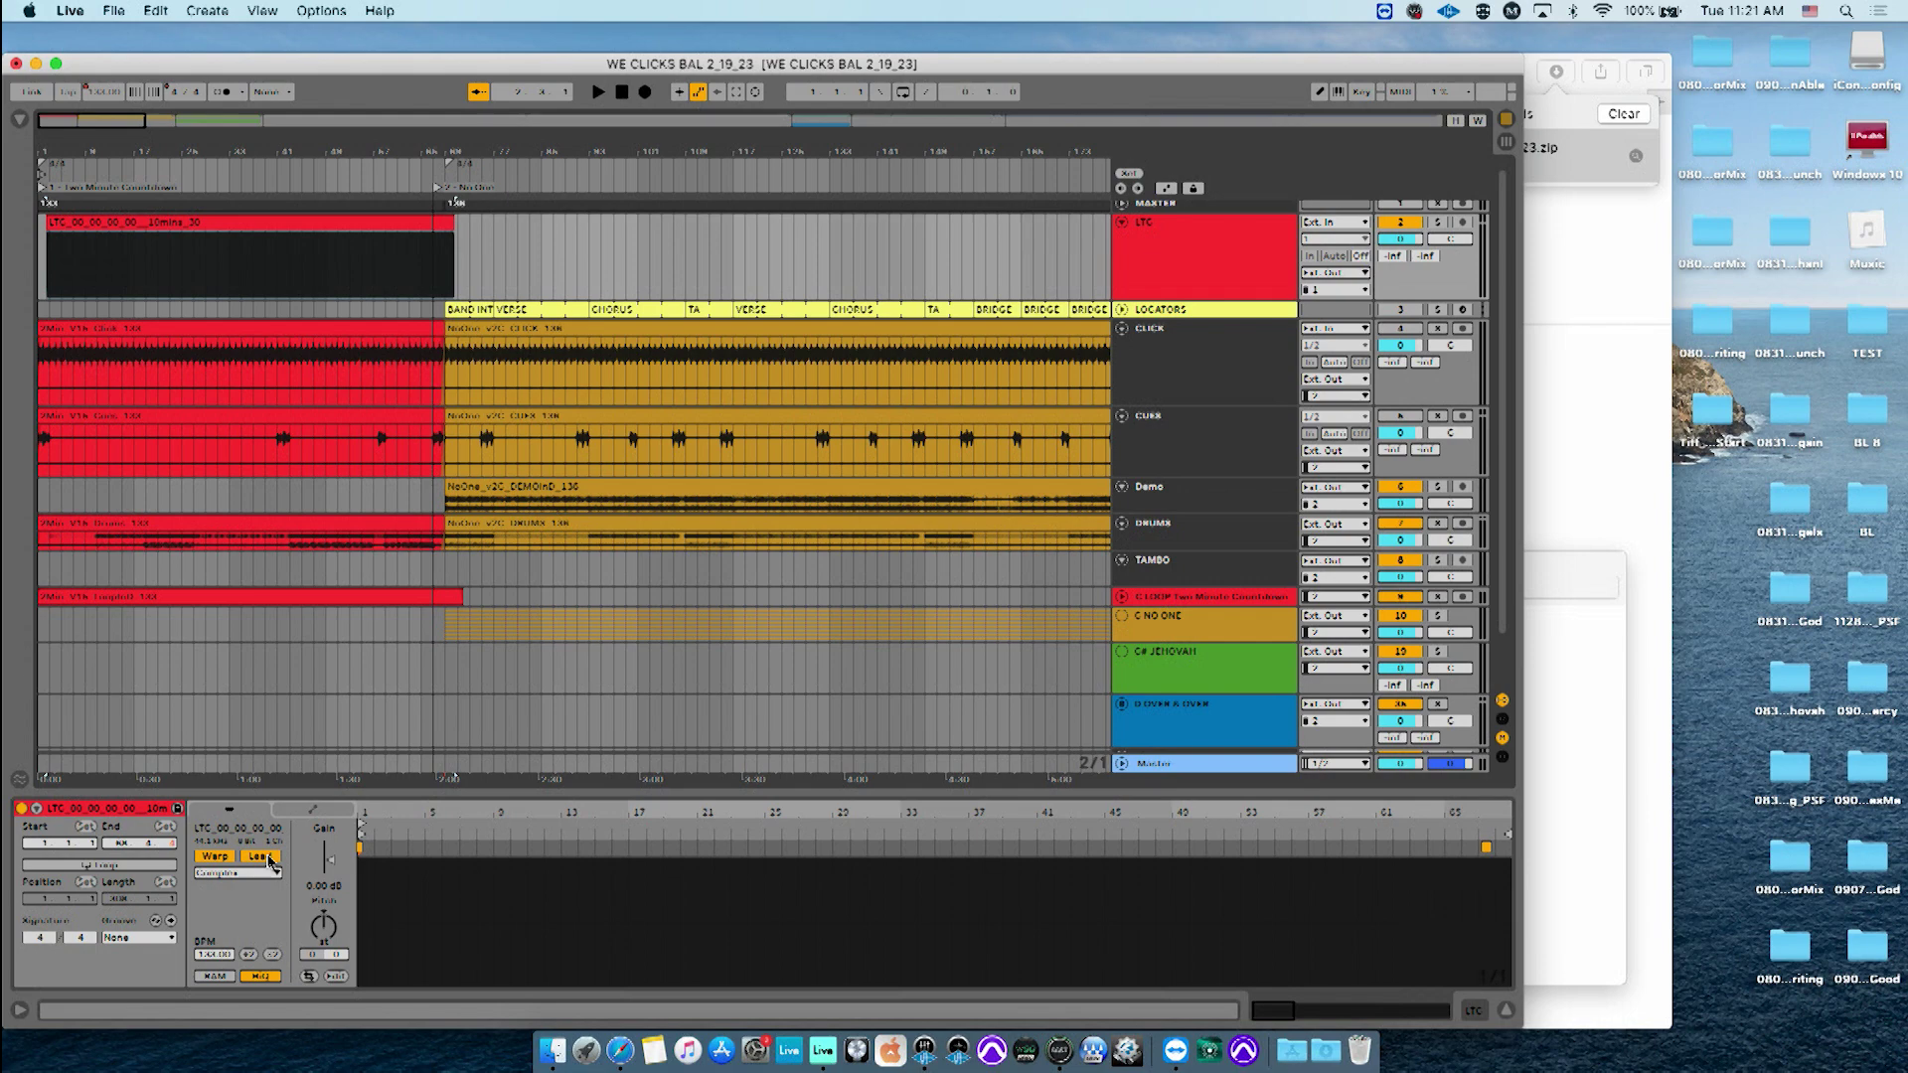
{"action": "left_click", "coordinate": [225, 856]}
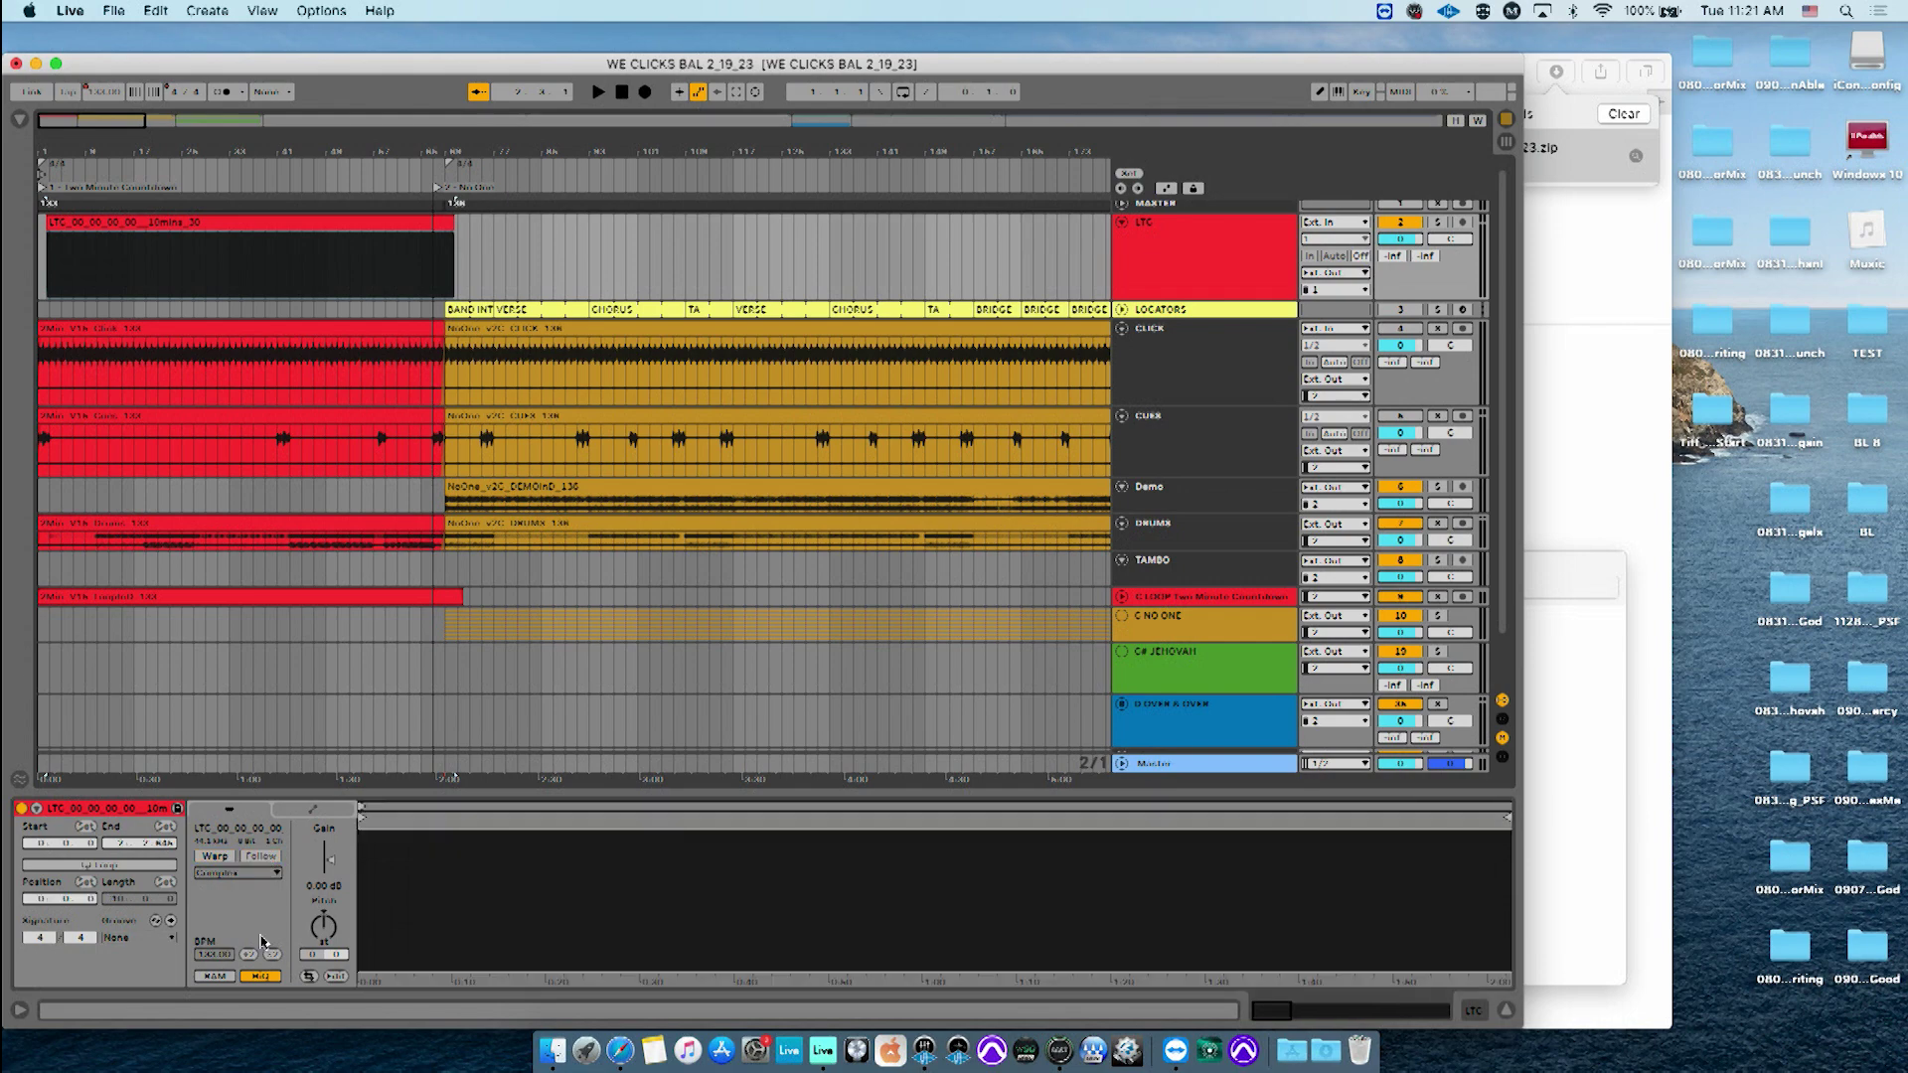
{"action": "left_click", "coordinate": [224, 857]}
{"action": "left_click", "coordinate": [263, 858]}
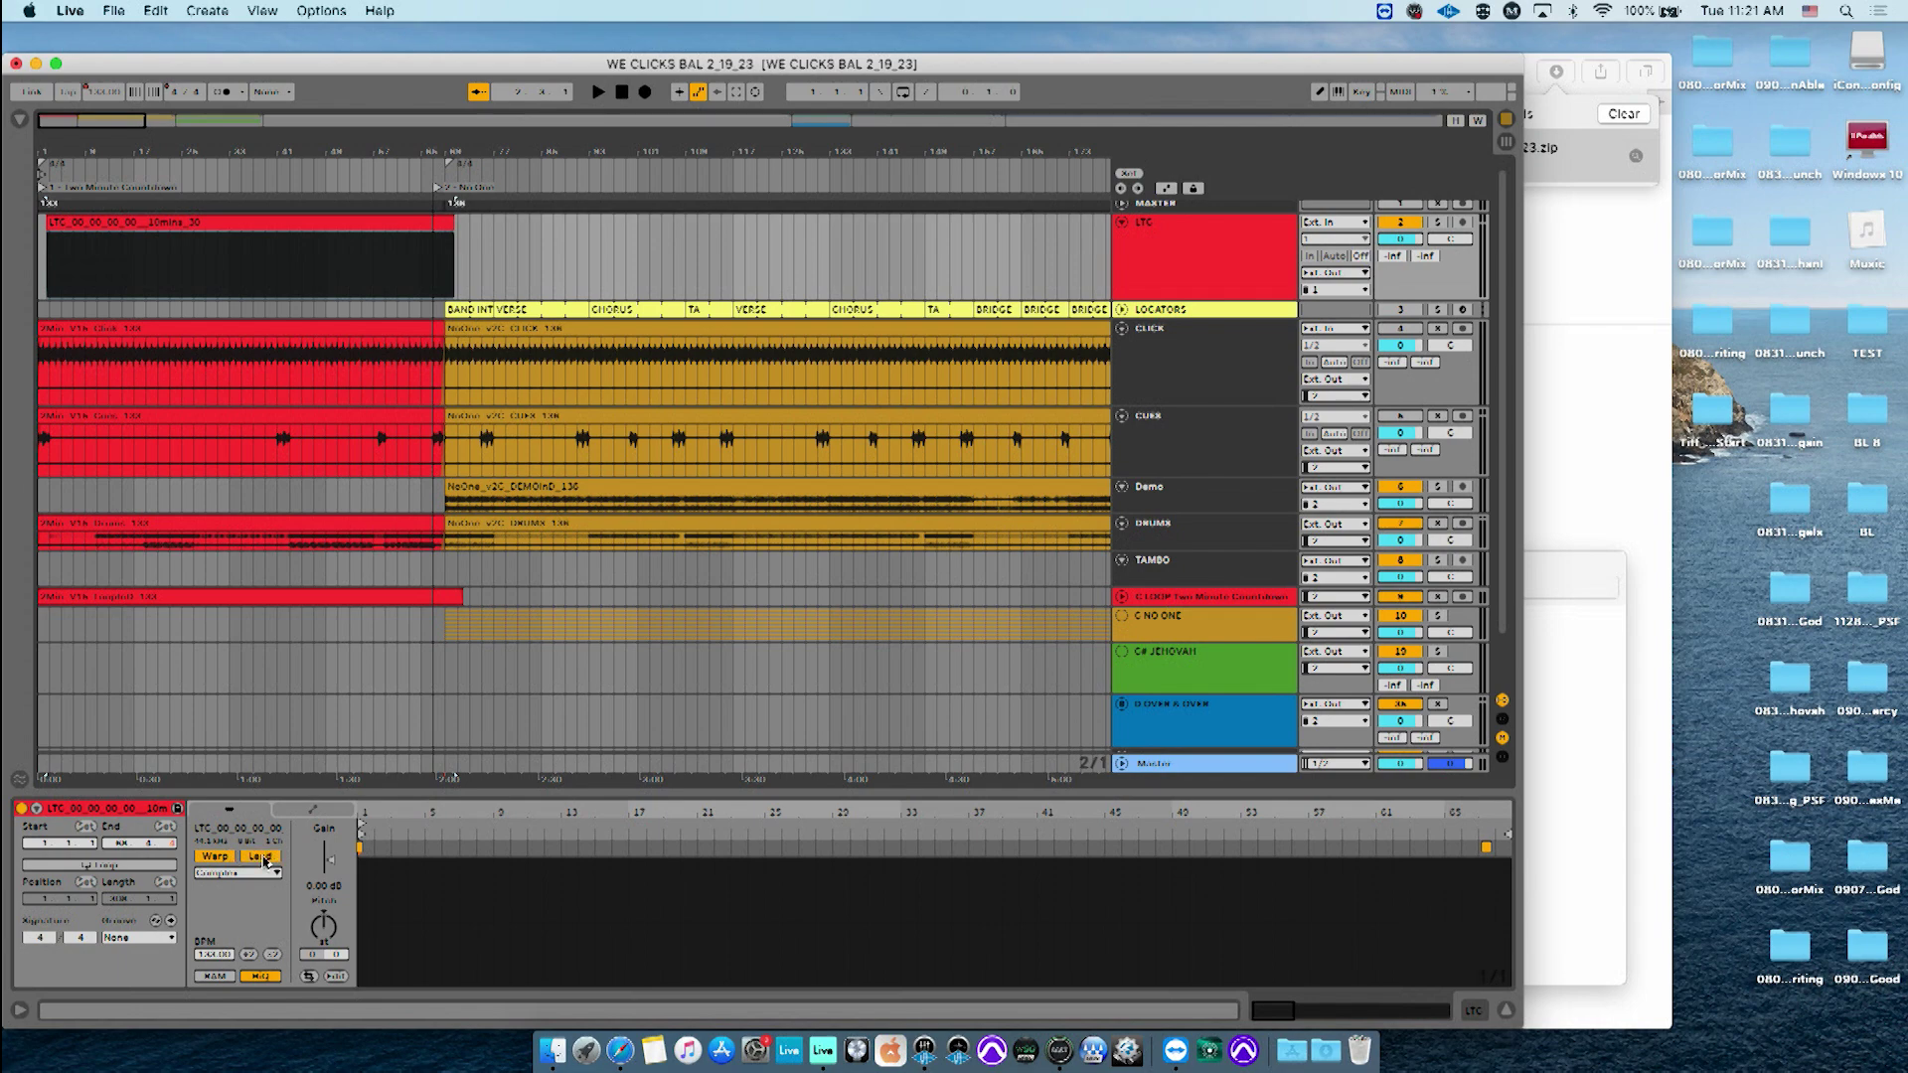
{"action": "left_click", "coordinate": [221, 857]}
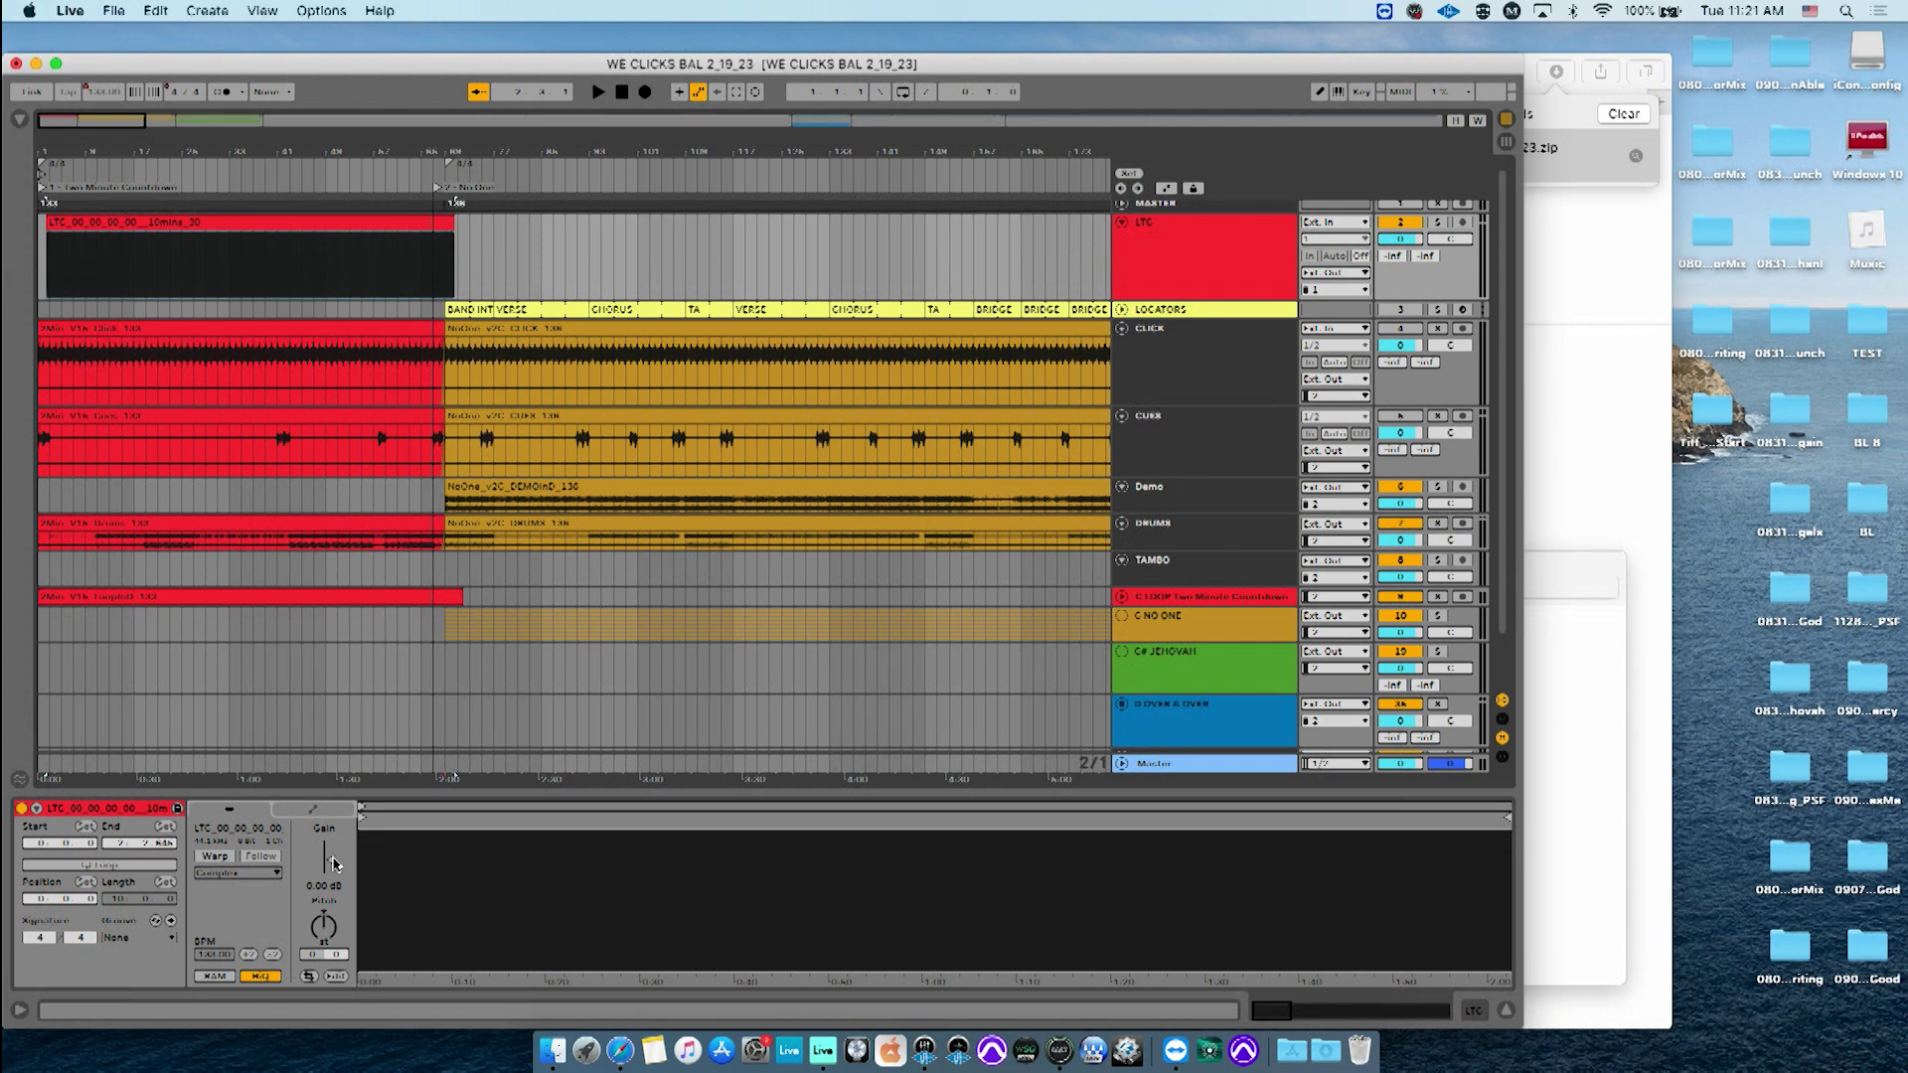
Step: Lower the LTC clip's gain to -3.10 dB and reset it to 0.00 dB
{"action": "mouse_move", "coordinate": [332, 864]}
{"action": "left_mouse_down"}
{"action": "mouse_move", "coordinate": [333, 885]}
{"action": "mouse_move", "coordinate": [334, 866]}
{"action": "left_mouse_up"}
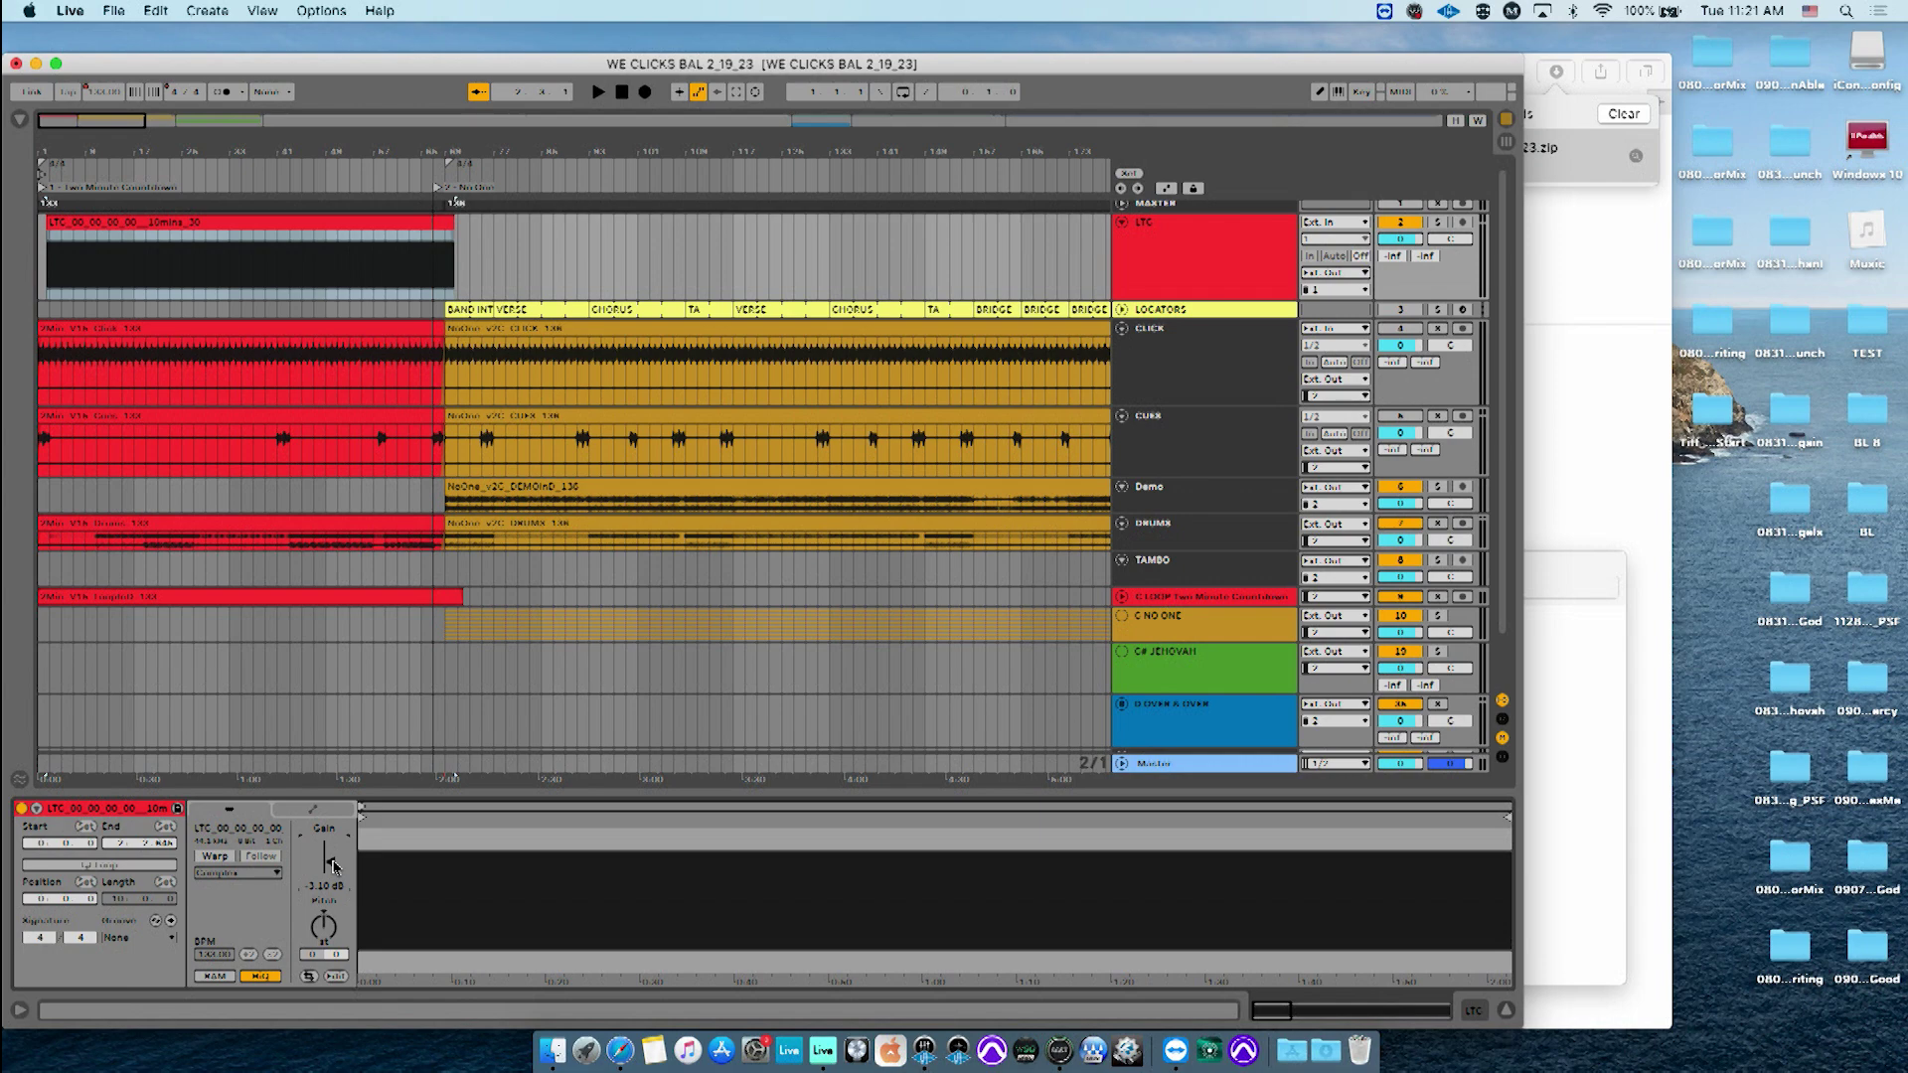
{"action": "left_click", "coordinate": [326, 885]}
{"action": "key", "text": "Delete"}
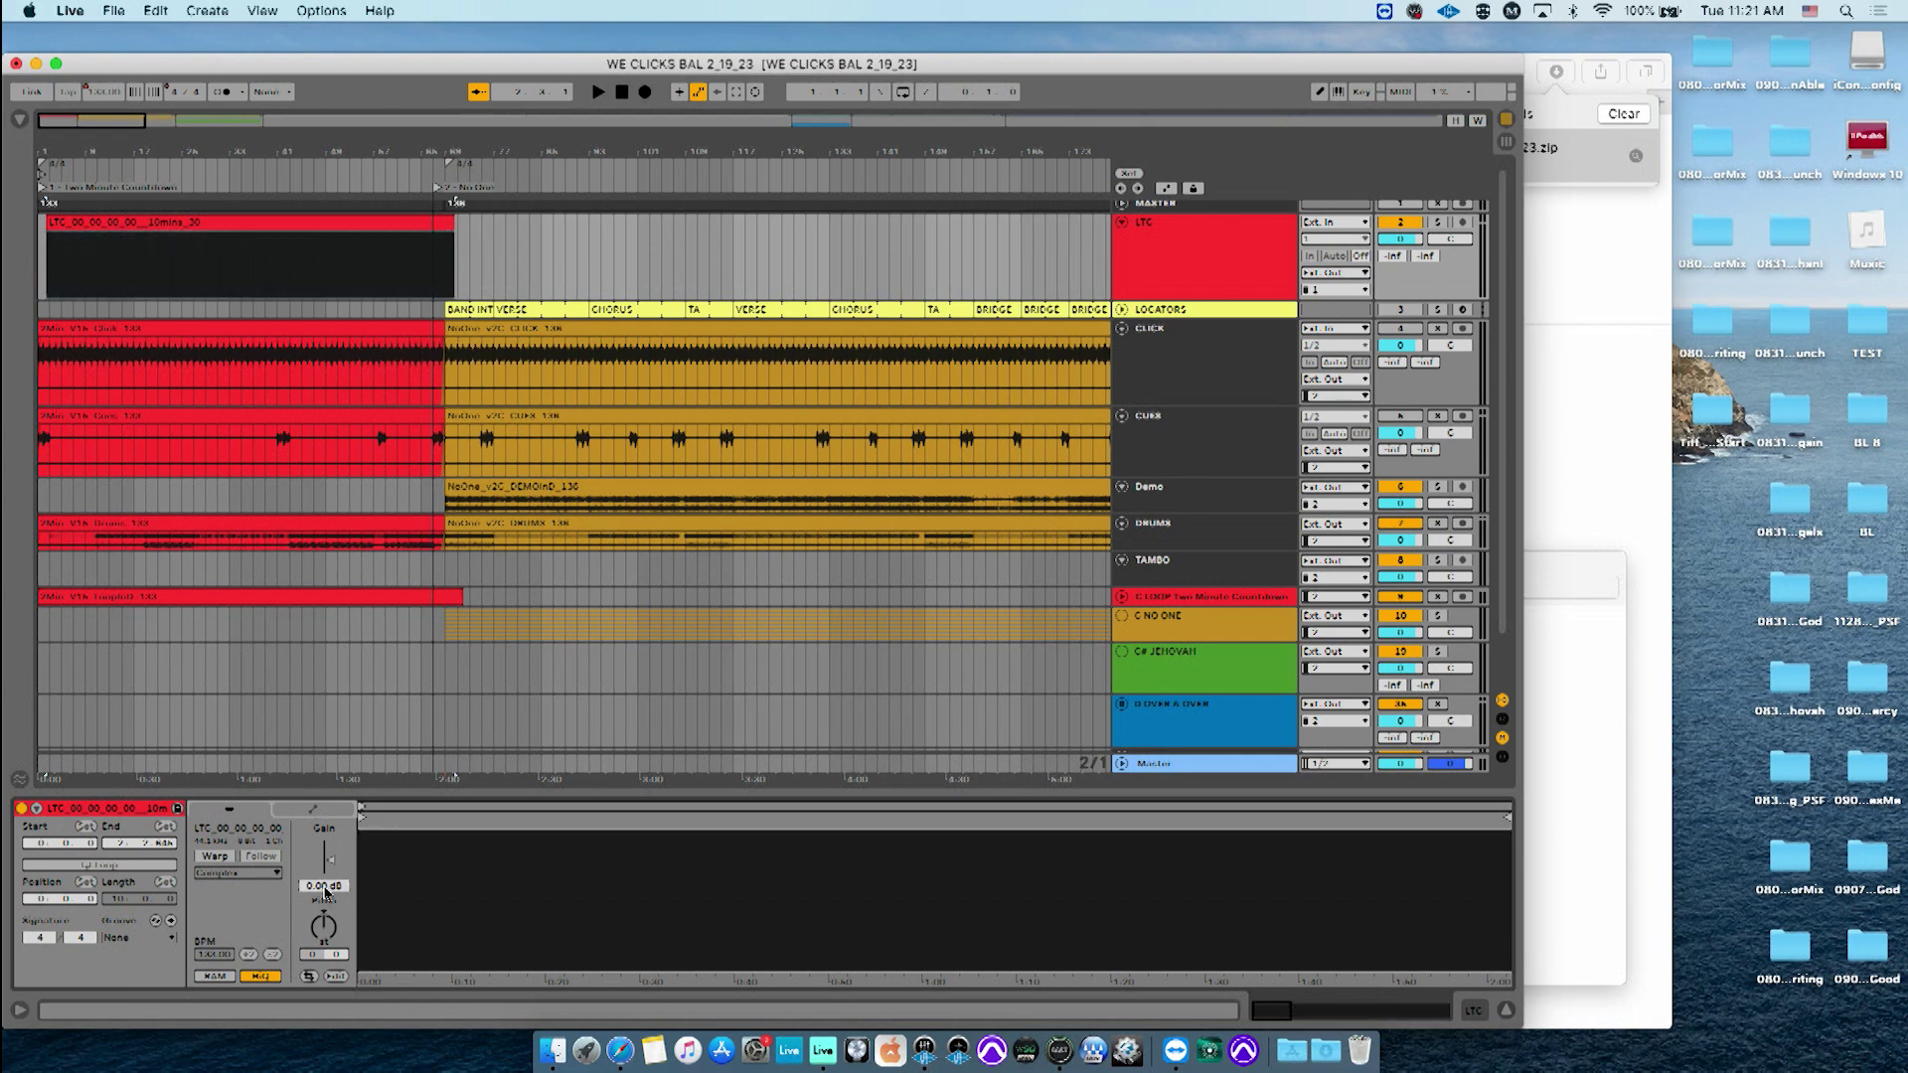